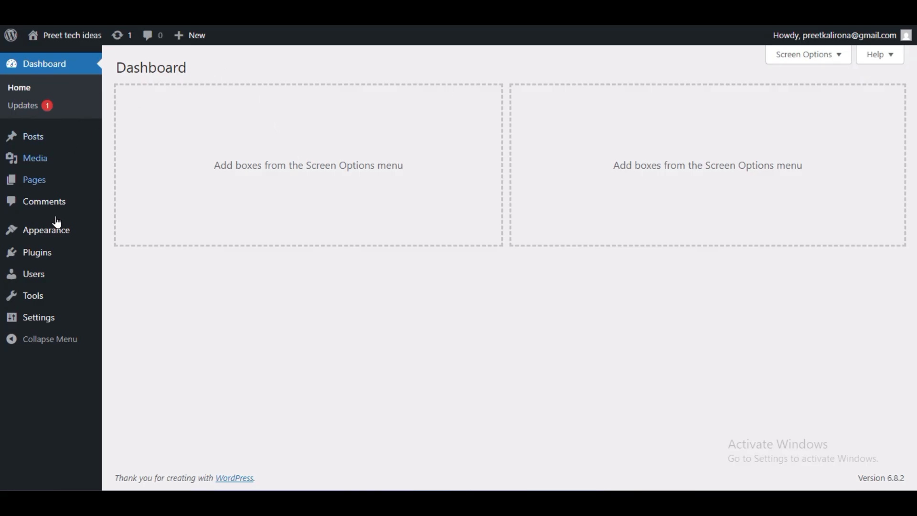
- Review the site's General Settings, from site title and tagline through the URLs to the date and time formats
mouse_move(45, 320)
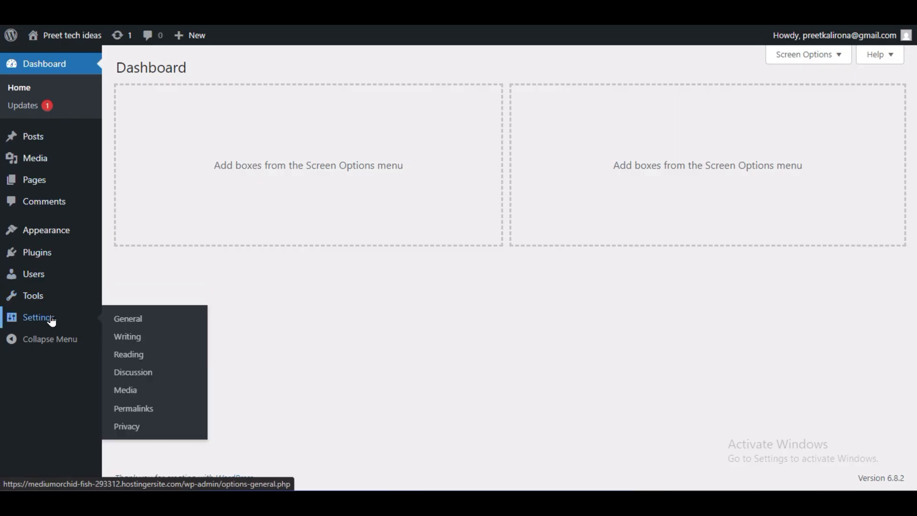
click(134, 325)
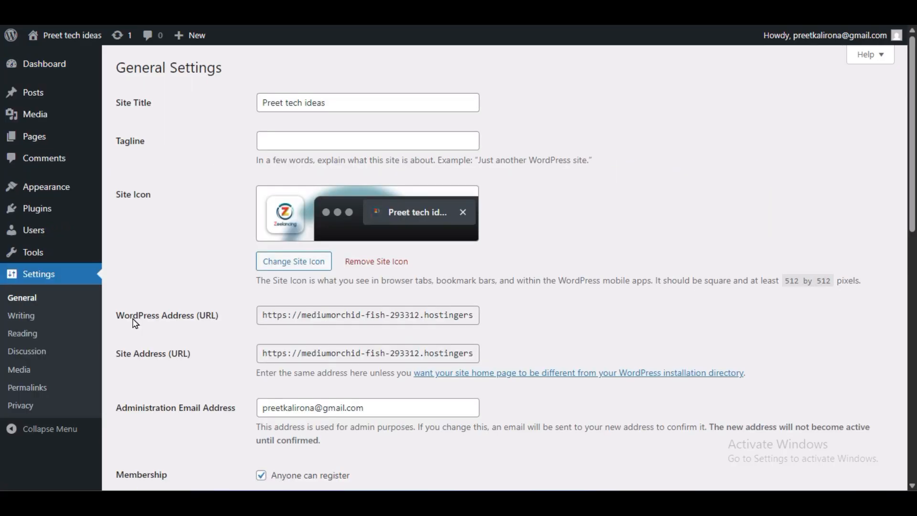
drag(344, 102, 237, 110)
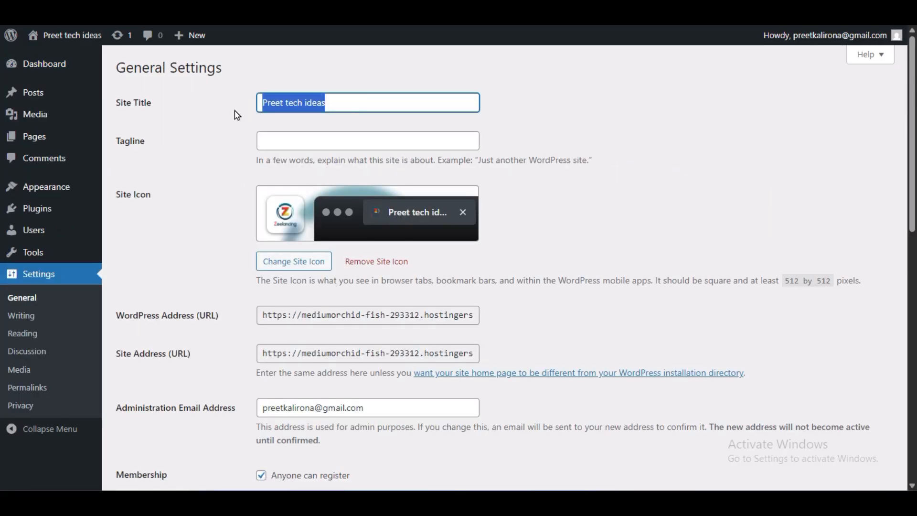
click(284, 139)
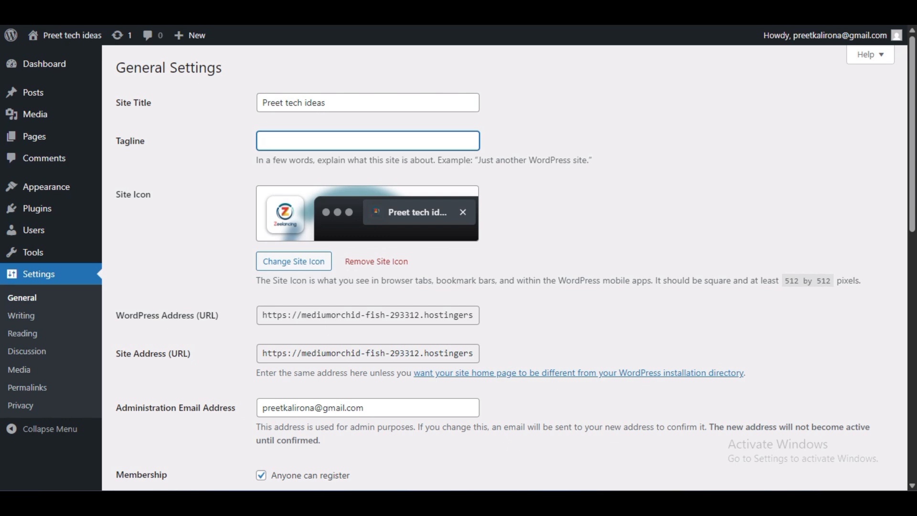
scroll(635, 225, down, 3)
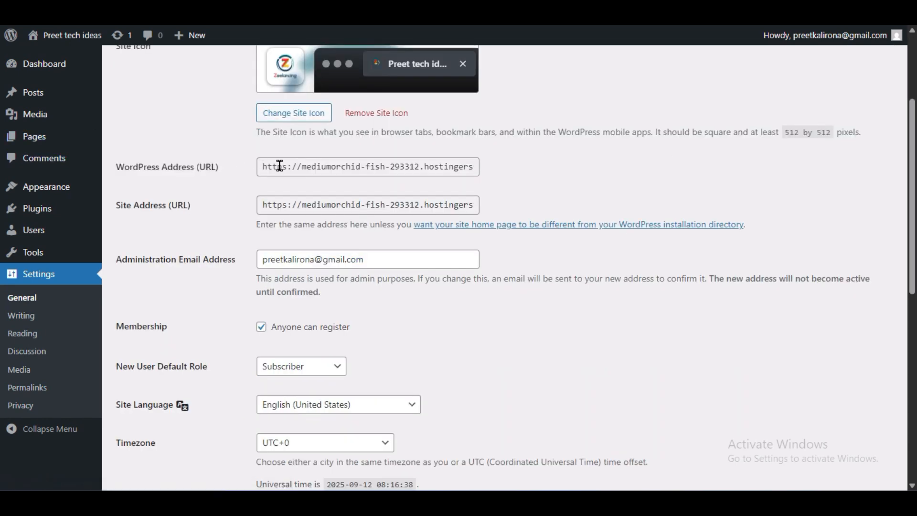
drag(287, 166, 236, 174)
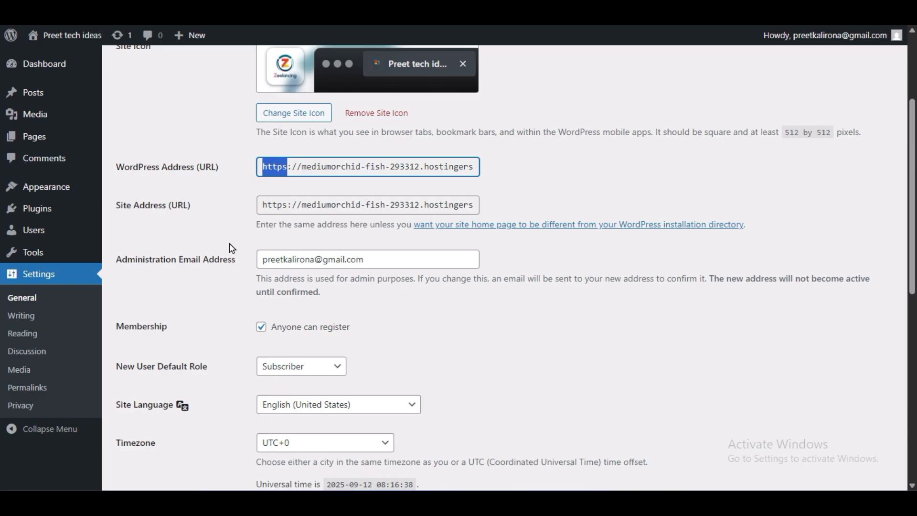
scroll(232, 248, down, 3)
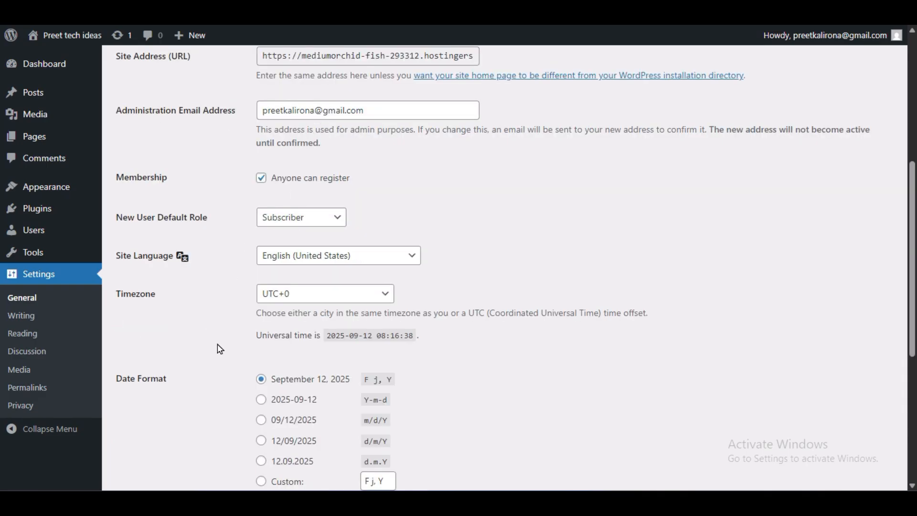
scroll(268, 344, down, 6)
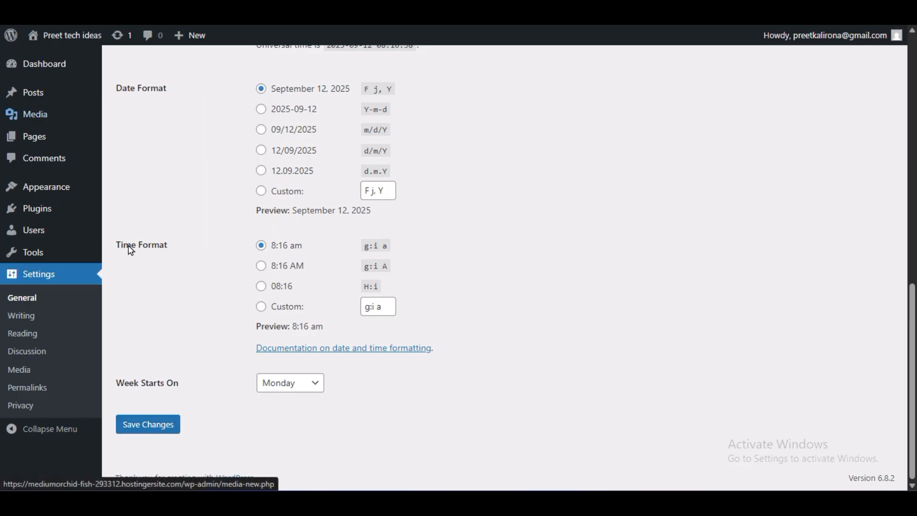
- Set the site's permalink structure to Post name and save the changes
click(34, 385)
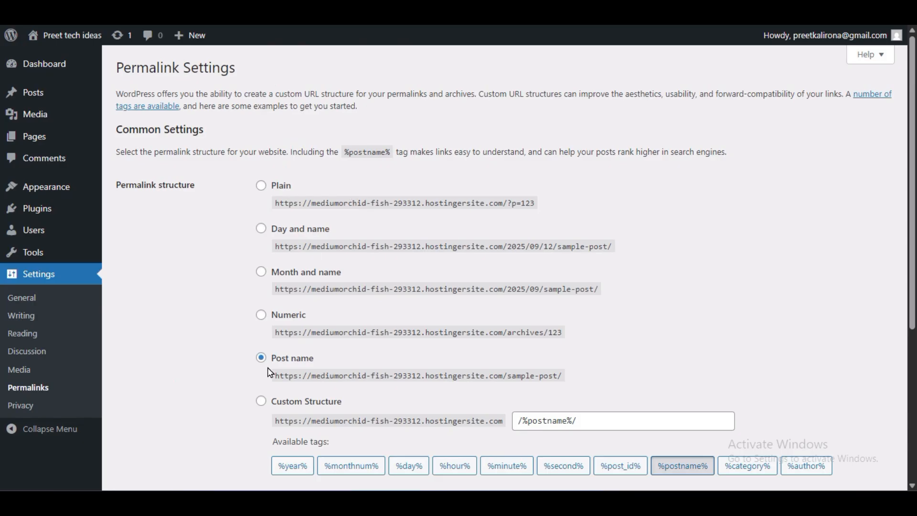
click(261, 229)
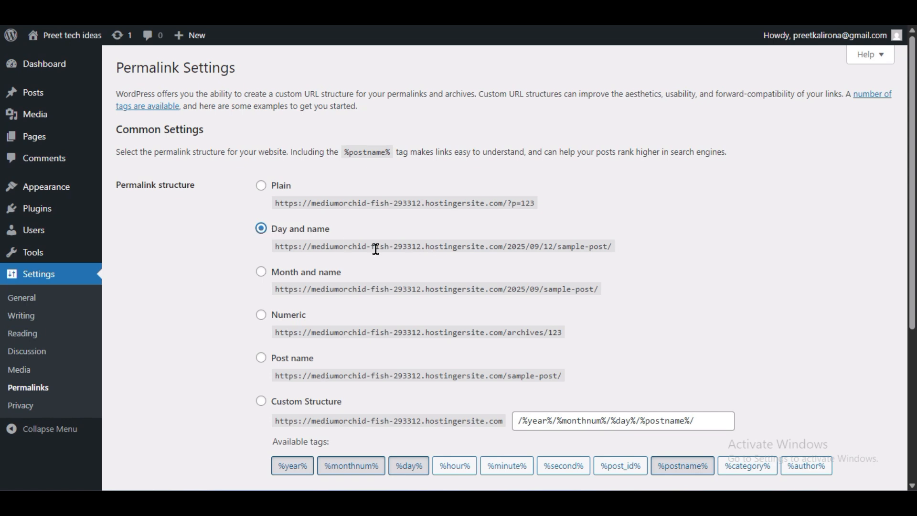
click(260, 359)
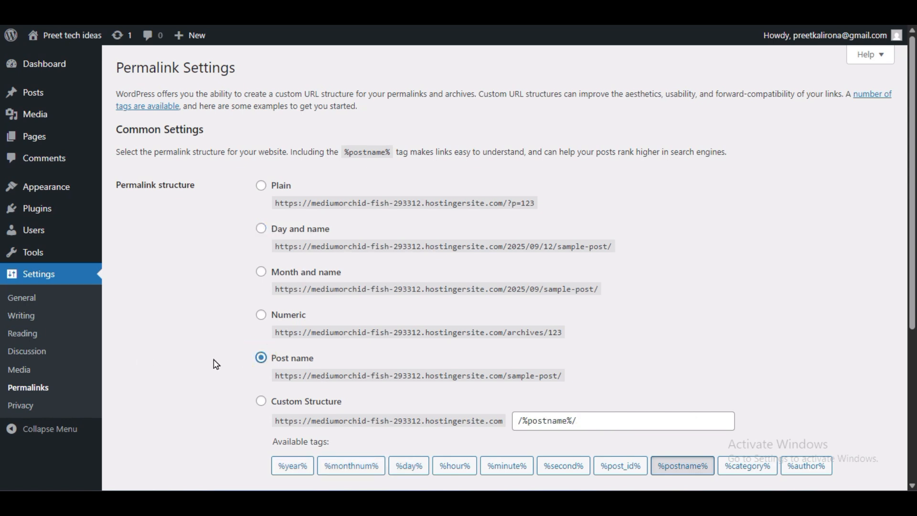
scroll(216, 364, down, 5)
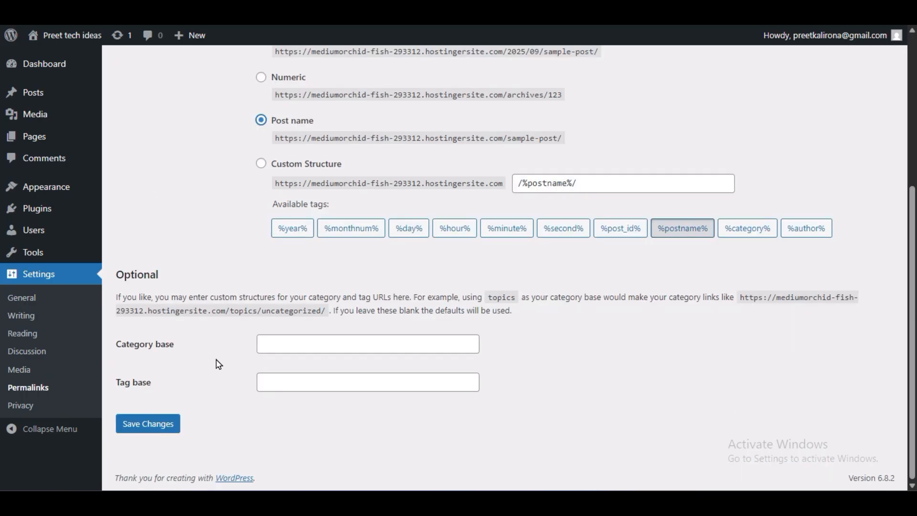
click(173, 424)
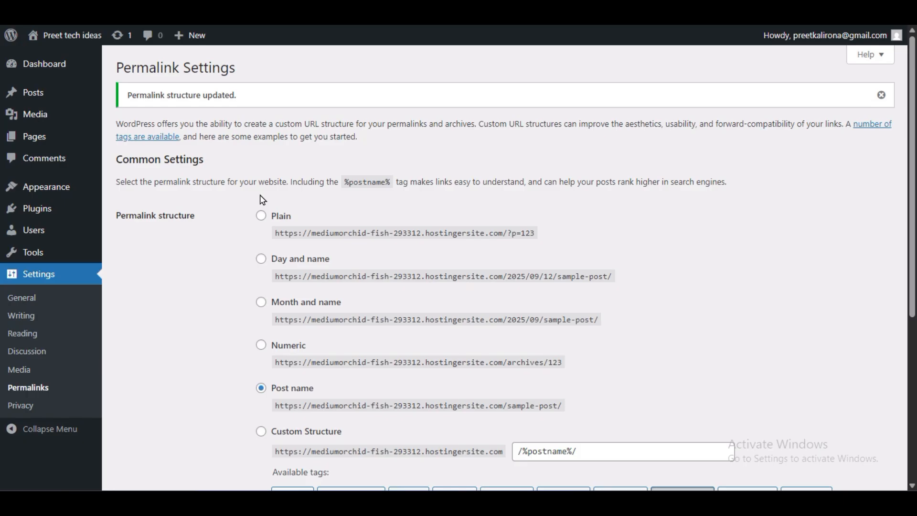
- Activate the Astra theme from the popular themes for adding and decline its data collection request
mouse_move(65, 193)
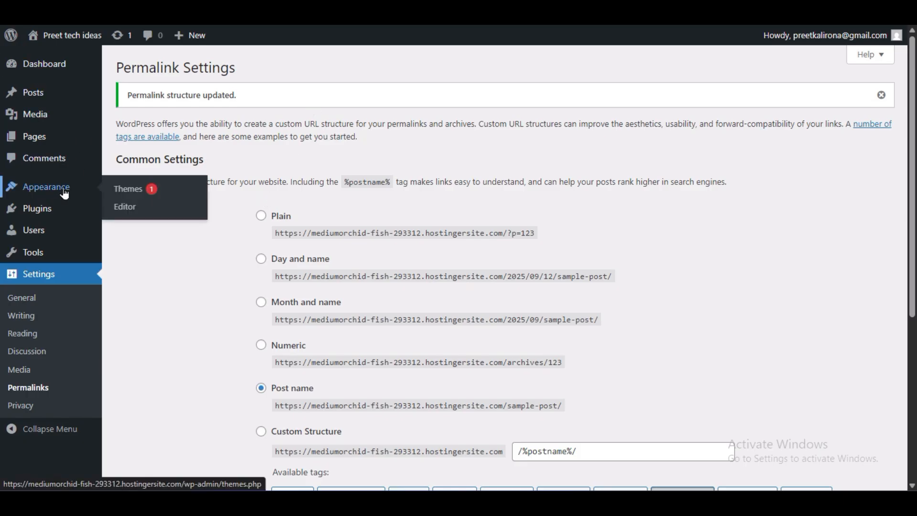
click(125, 189)
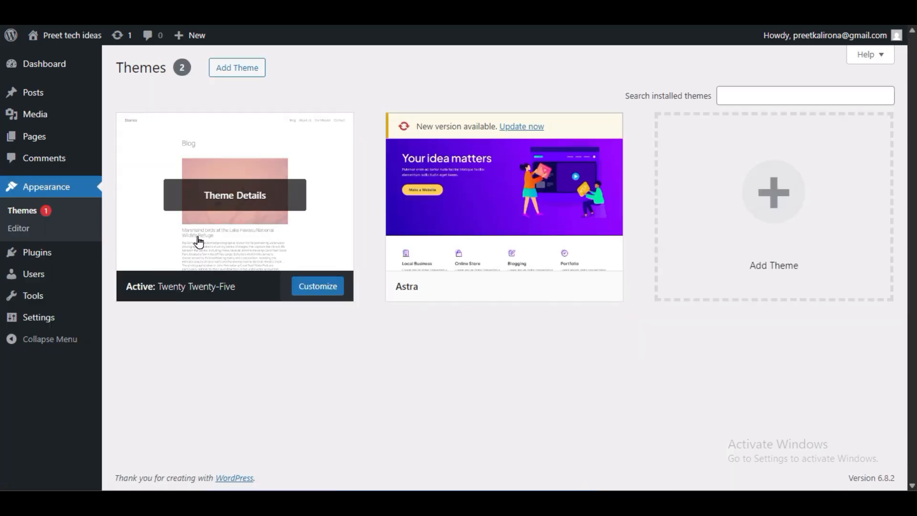
mouse_move(497, 205)
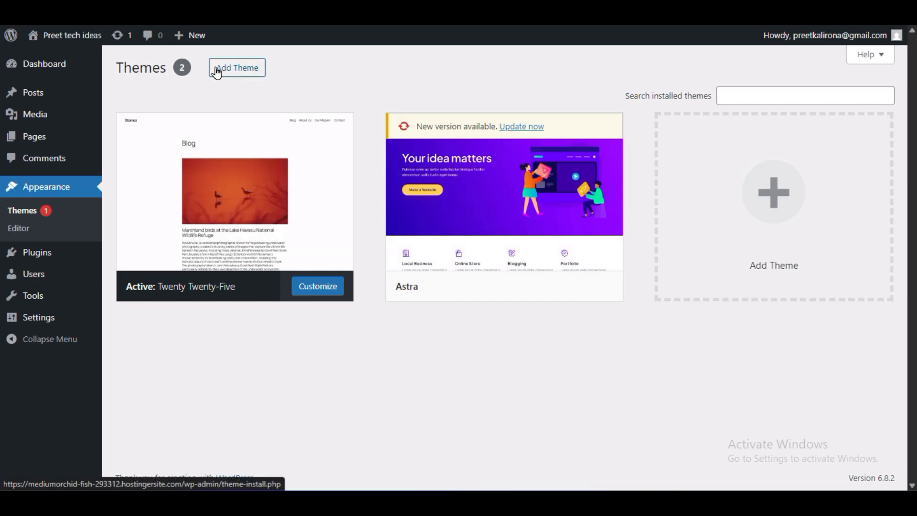
click(234, 72)
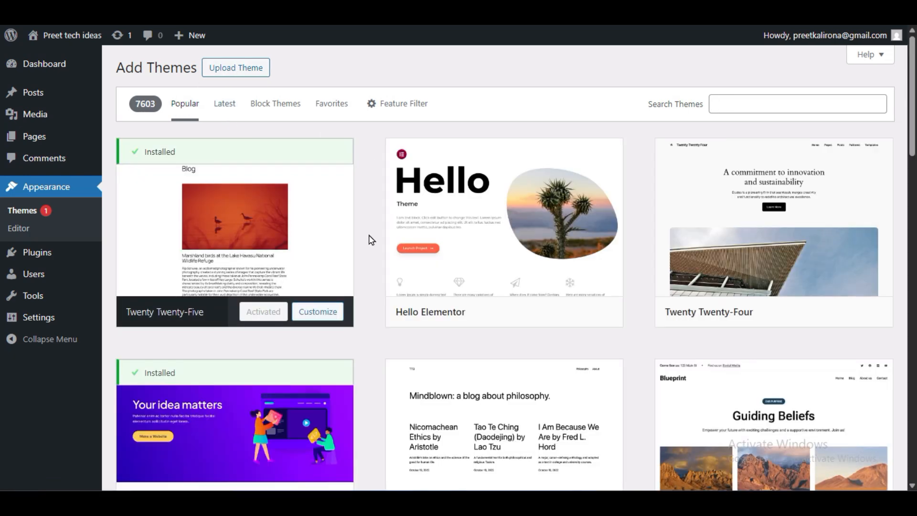
scroll(371, 239, down, 3)
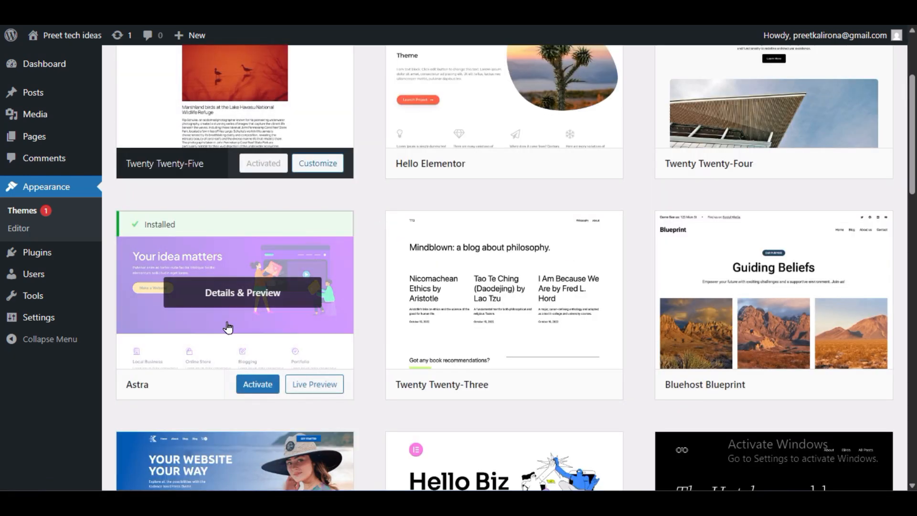
mouse_move(306, 218)
click(270, 387)
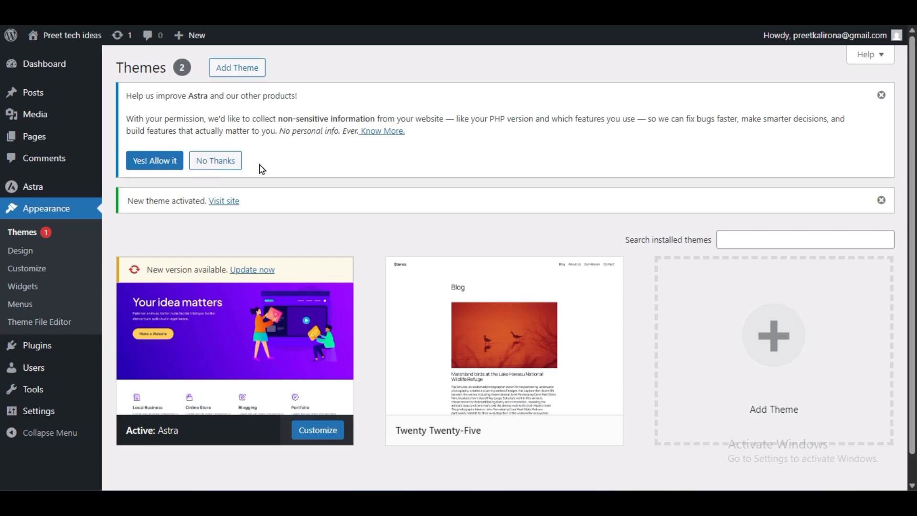
click(217, 161)
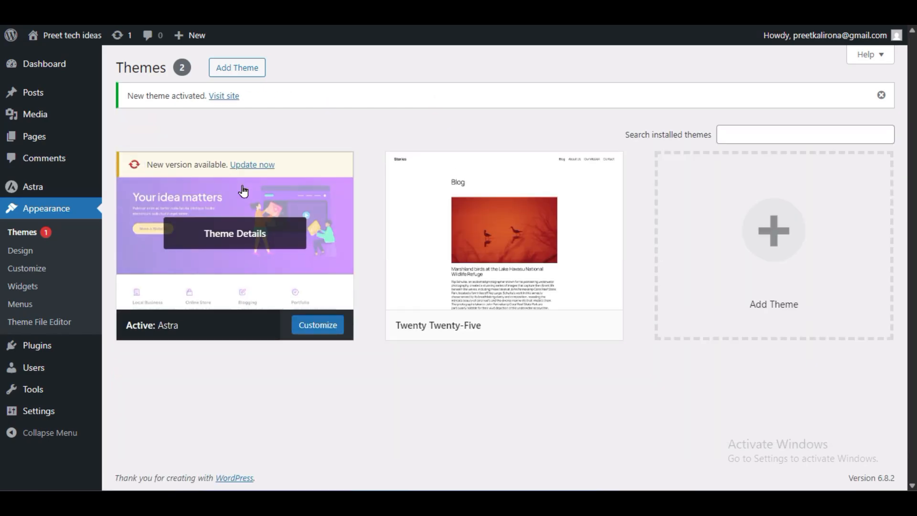
- Open the Starter Templates page of the Astra theme's dashboard
mouse_move(46, 64)
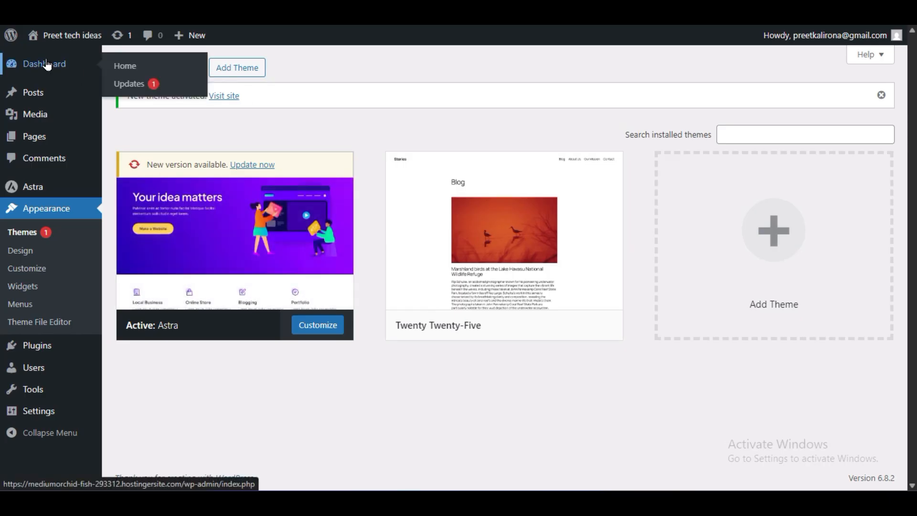
click(120, 72)
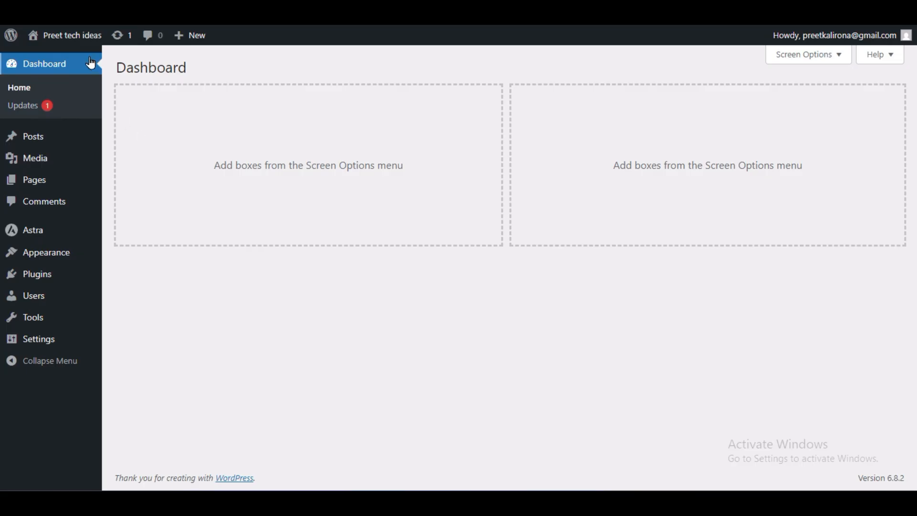
mouse_move(35, 231)
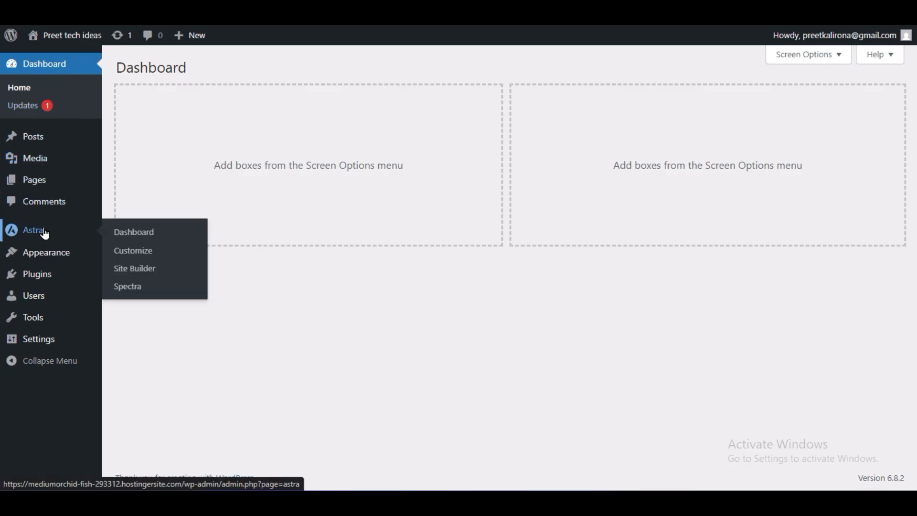
click(138, 232)
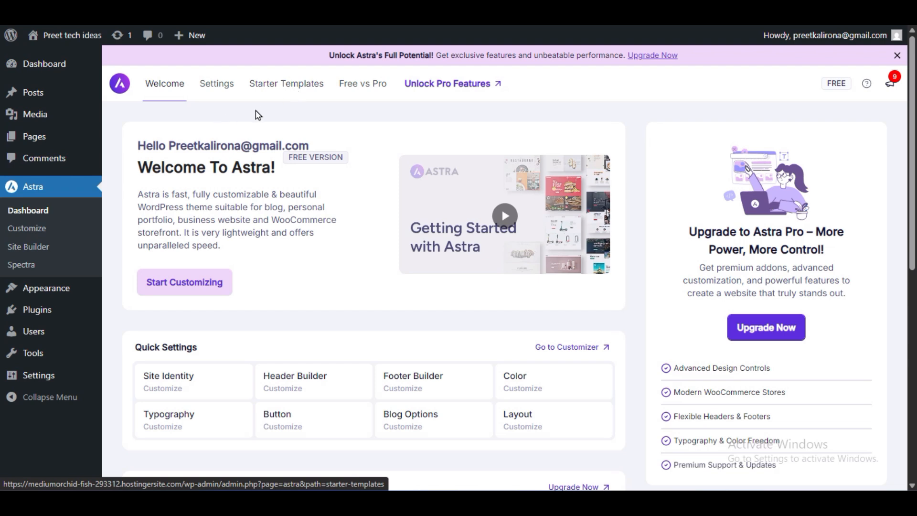
click(280, 93)
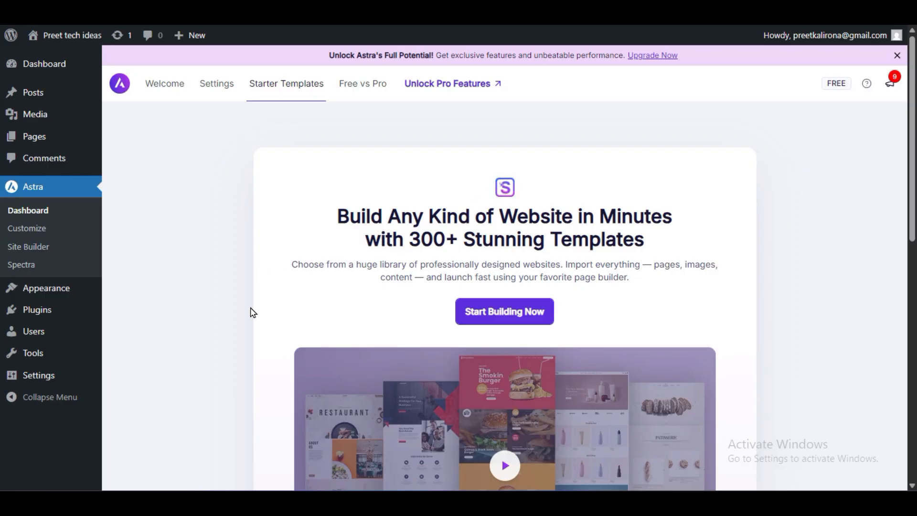
- Review the Starter Templates features, then start building a website and dismiss the rating survey
scroll(252, 312, down, 5)
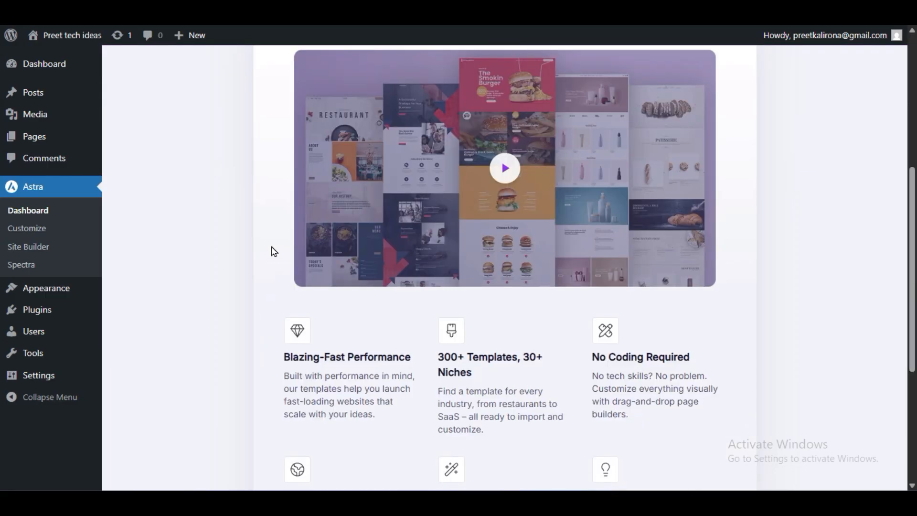
scroll(273, 250, down, 3)
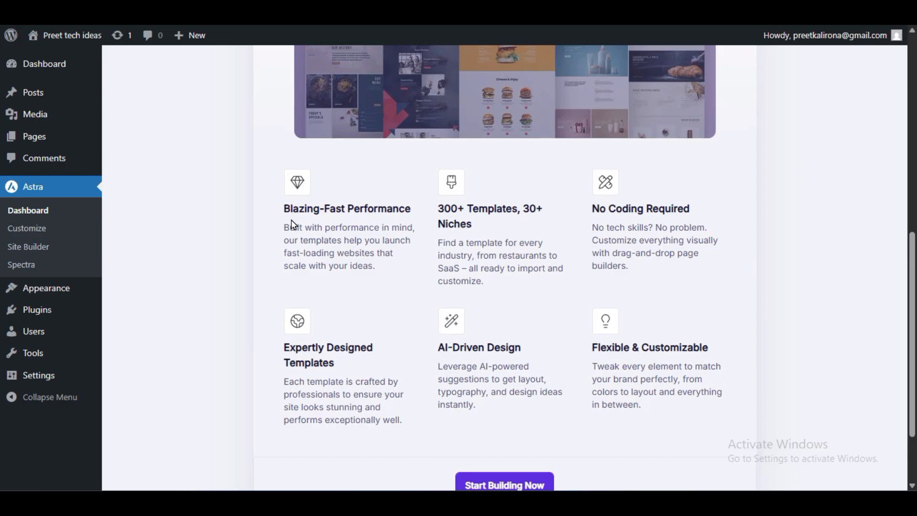
drag(320, 211, 419, 220)
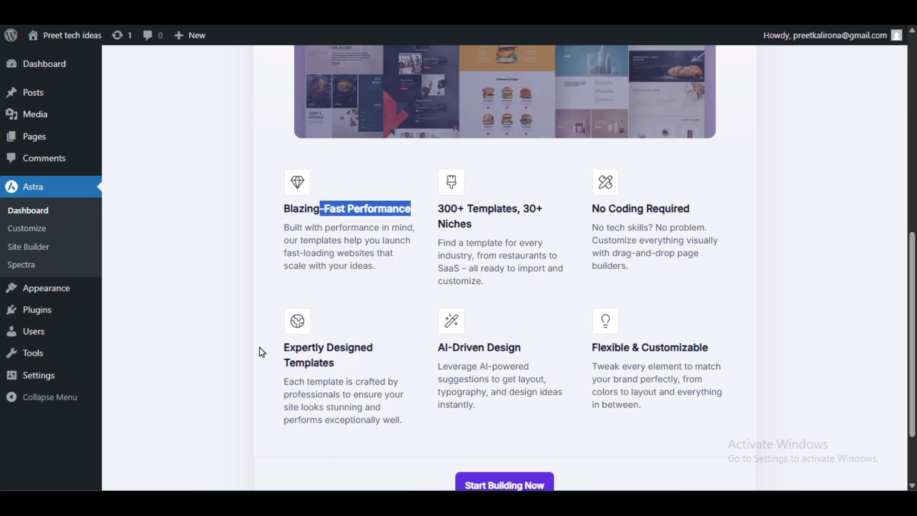
scroll(370, 360, up, 8)
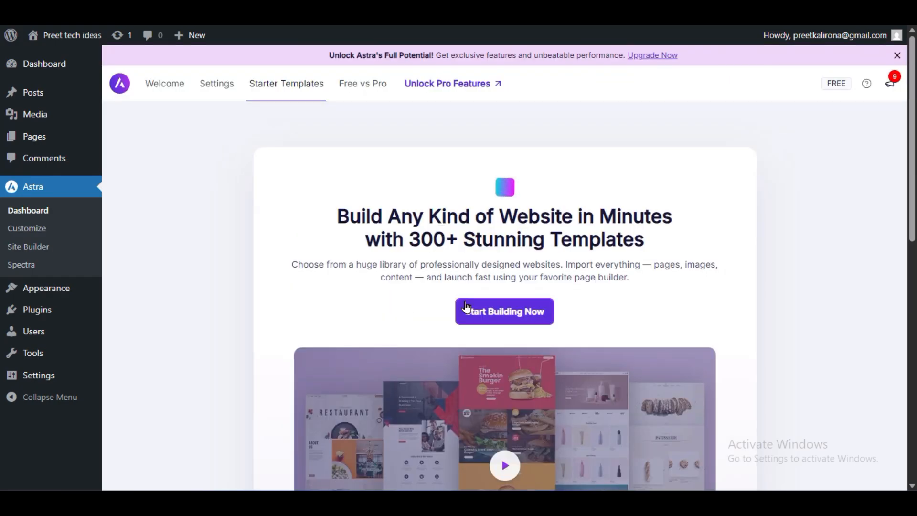
click(472, 311)
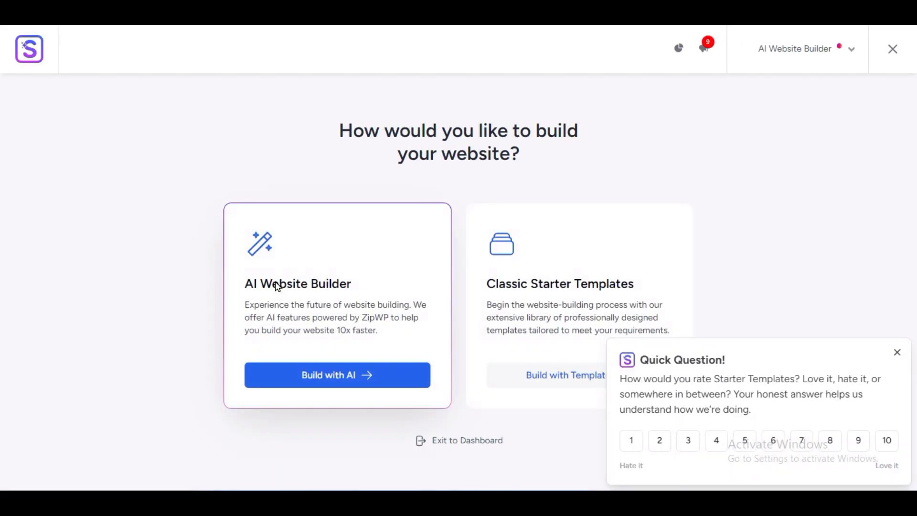
click(895, 354)
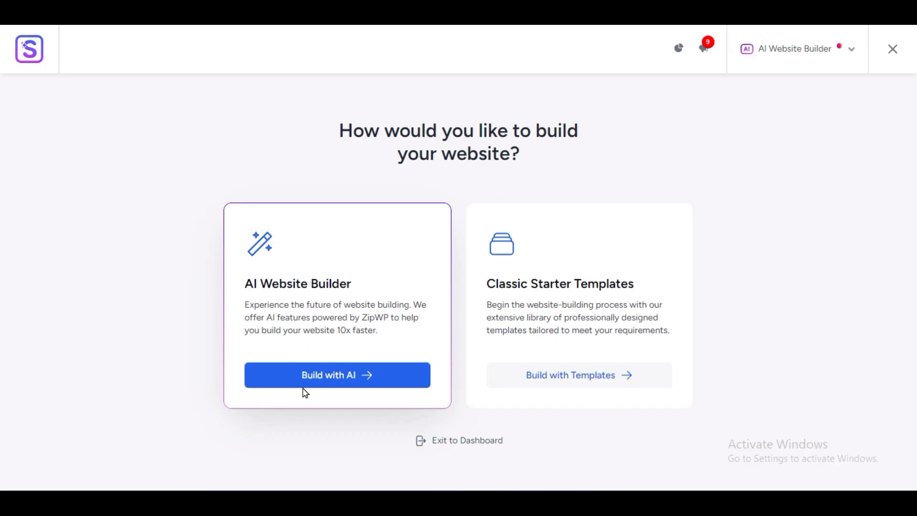
- Choose to build with Classic Starter Templates using the Elementor page builder and browse the template library
drag(389, 322, 361, 317)
click(377, 342)
click(583, 374)
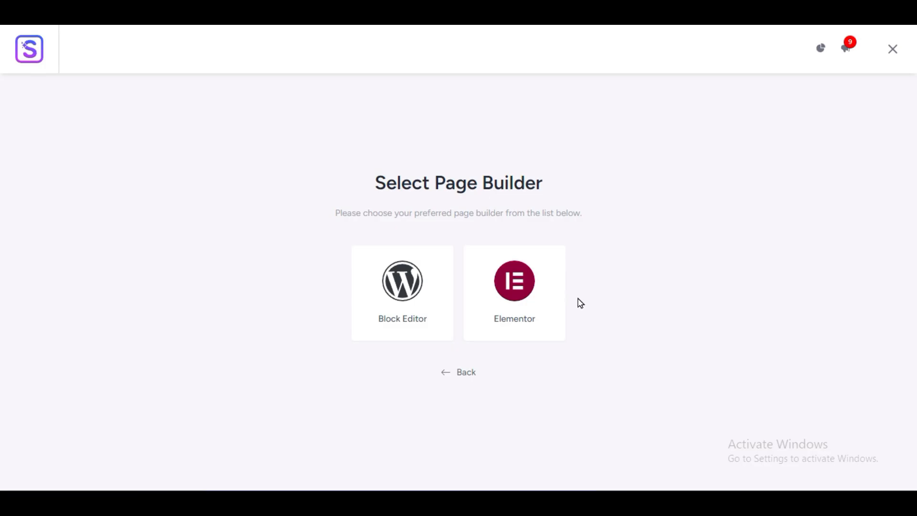
click(522, 289)
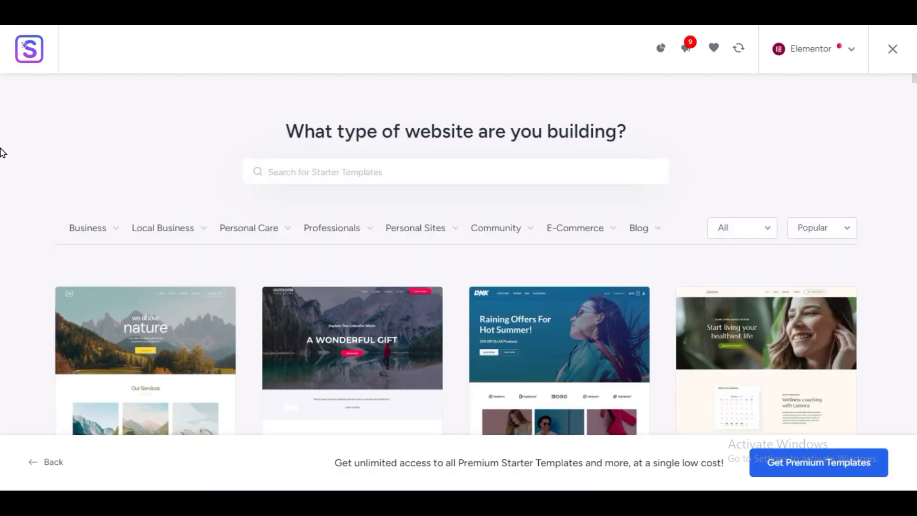
scroll(3, 302, down, 6)
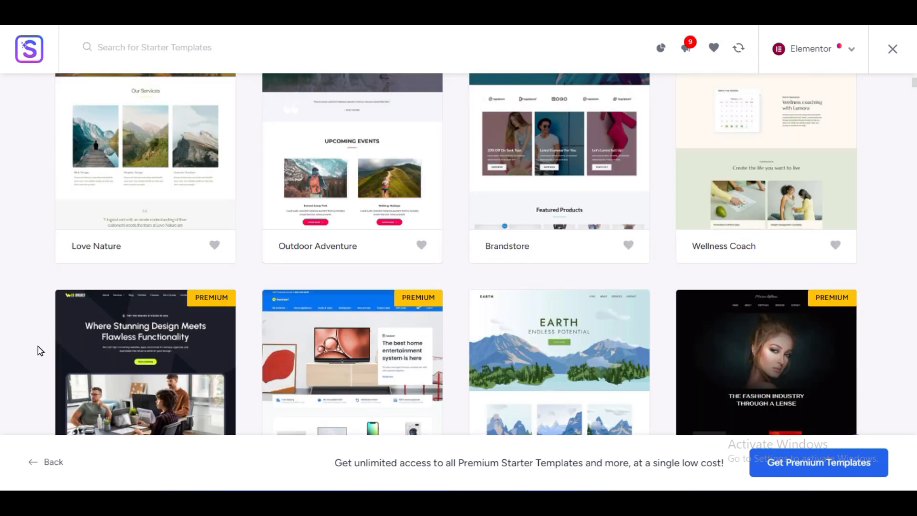
- Filter the starter templates by the E-Commerce category and browse the matching designs
scroll(38, 349, up, 6)
scroll(37, 348, down, 3)
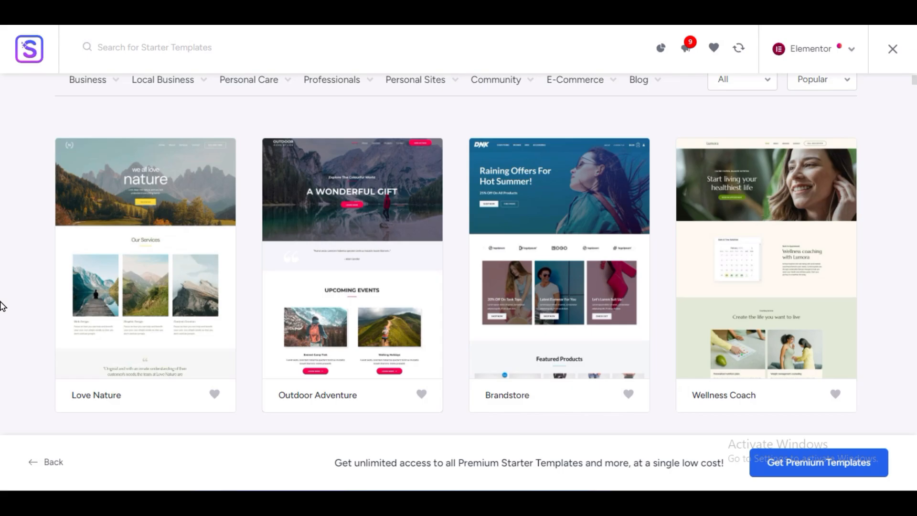
scroll(1, 304, up, 3)
scroll(2, 304, down, 3)
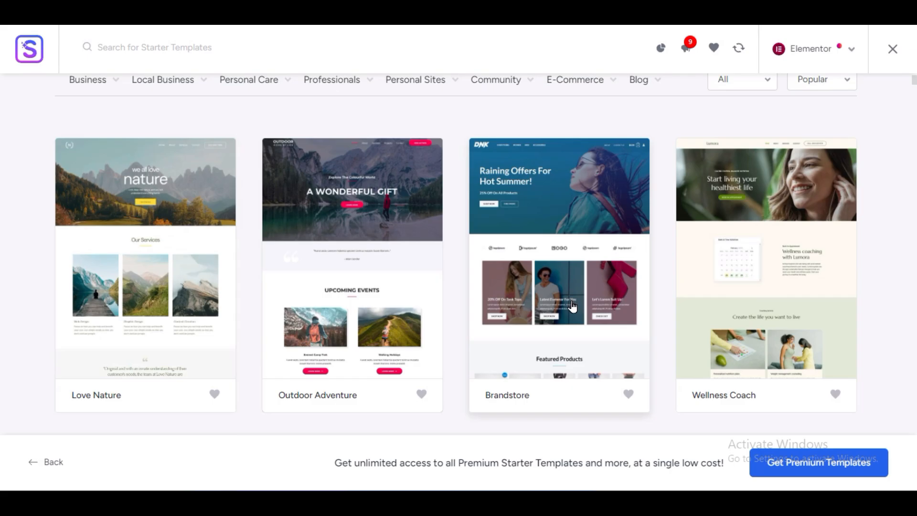
scroll(572, 306, up, 3)
click(581, 238)
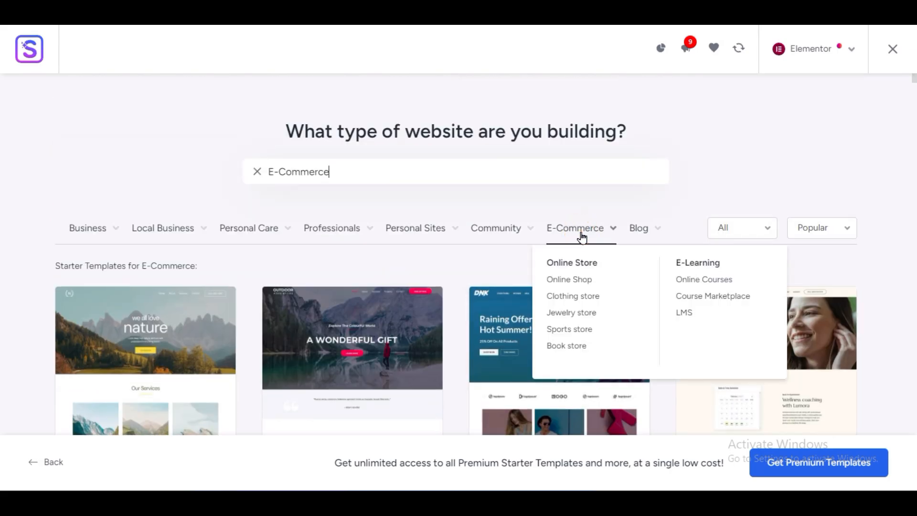
scroll(2, 248, down, 3)
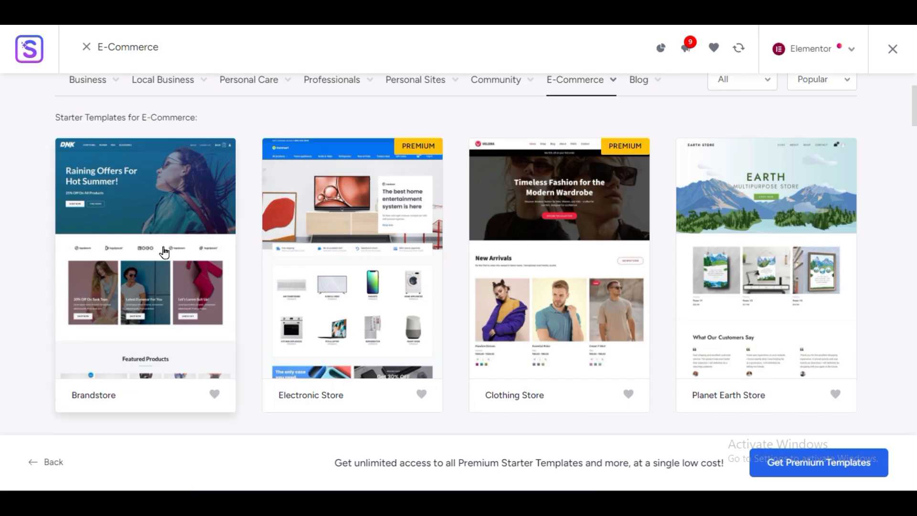
- Open the Brandstore template and examine its home page in full-width preview down to the footer
click(107, 238)
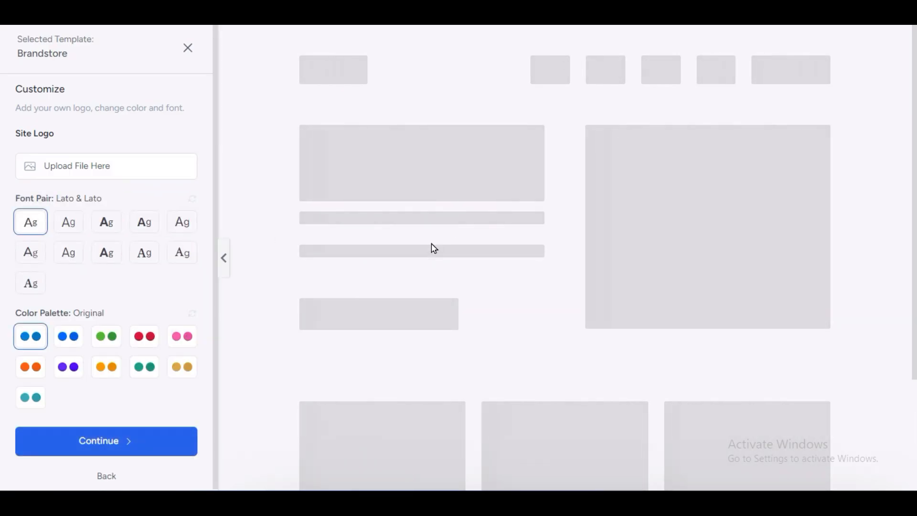
scroll(520, 294, down, 5)
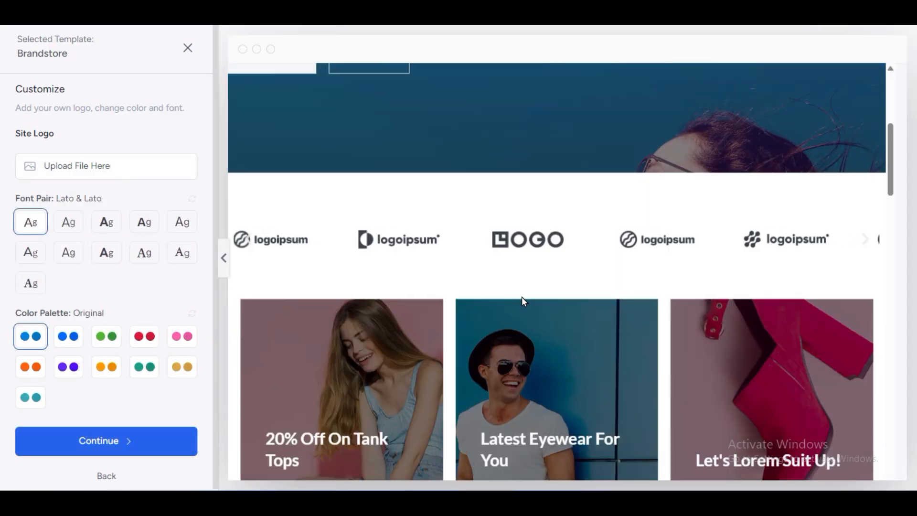
scroll(522, 296, down, 9)
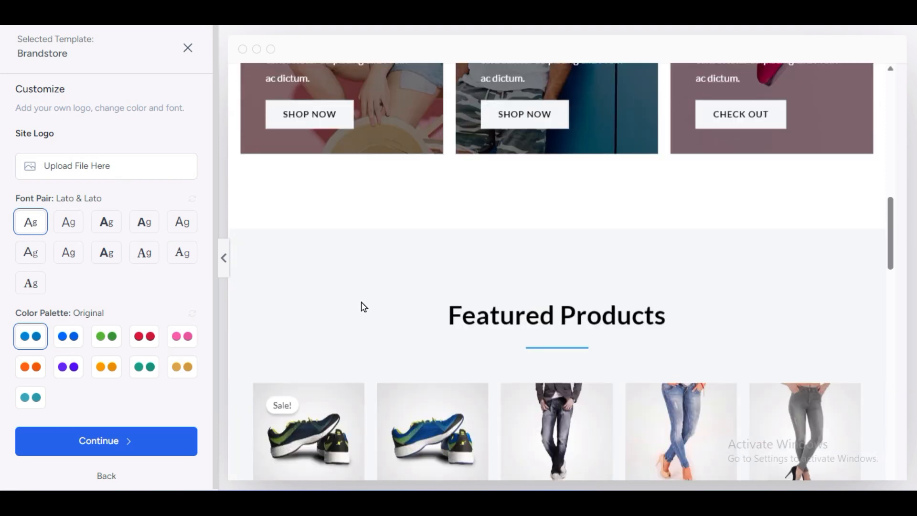
click(226, 263)
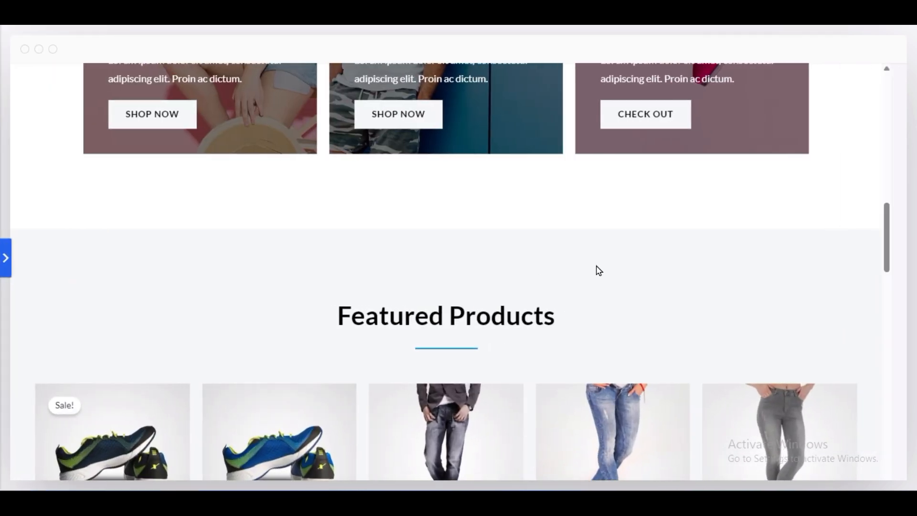
scroll(598, 271, down, 8)
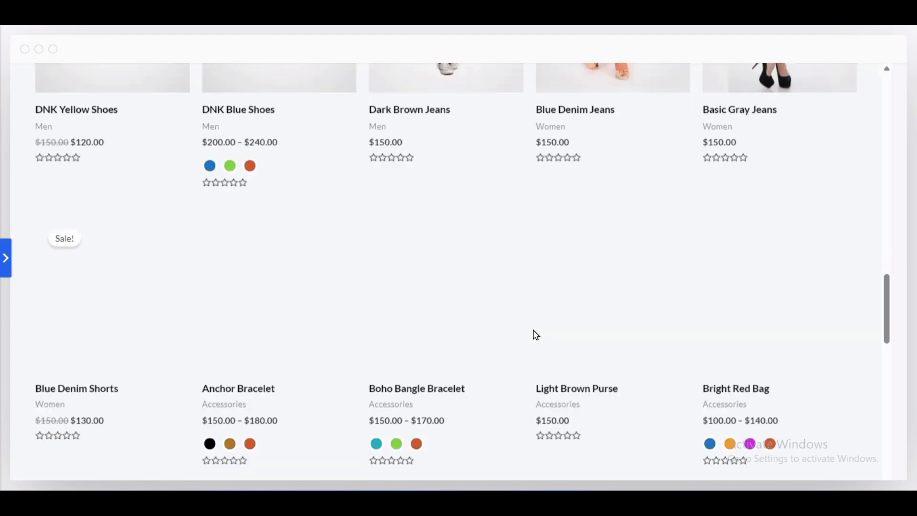
scroll(526, 216, down, 3)
scroll(292, 200, down, 9)
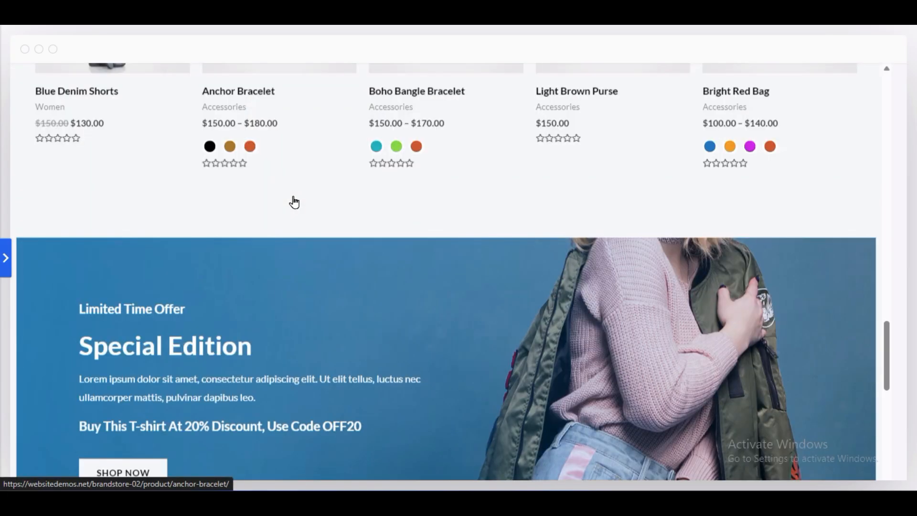
scroll(311, 255, down, 6)
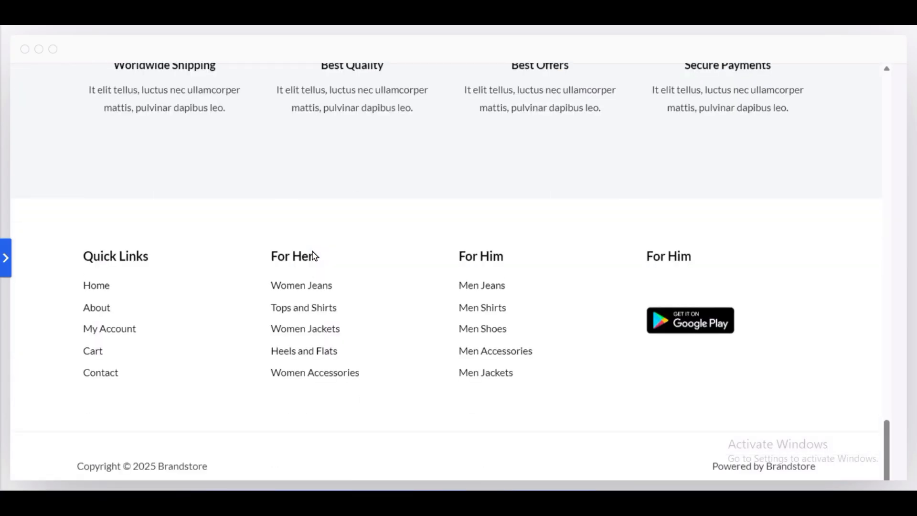
- Review the Brandstore page back up to its header, restore the customization options and close the template
scroll(312, 251, up, 20)
scroll(311, 249, up, 5)
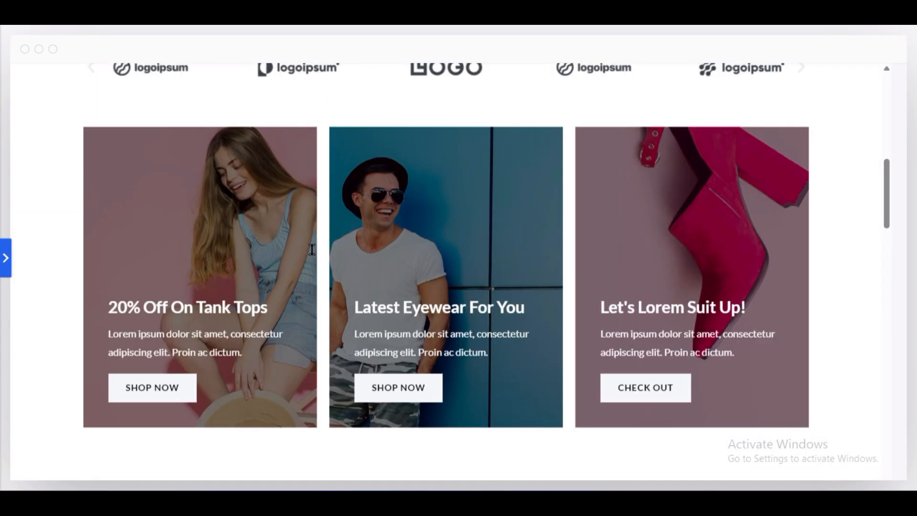
scroll(312, 250, up, 6)
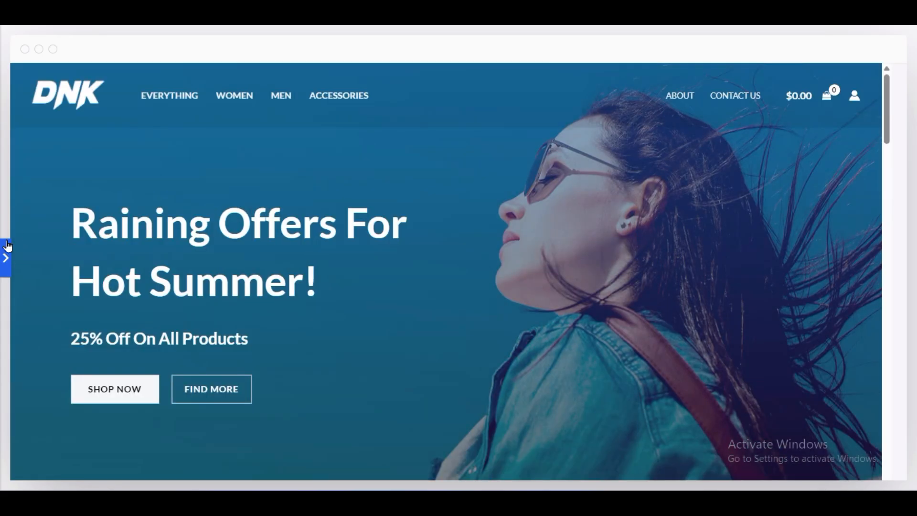
click(6, 257)
scroll(576, 294, down, 3)
click(189, 48)
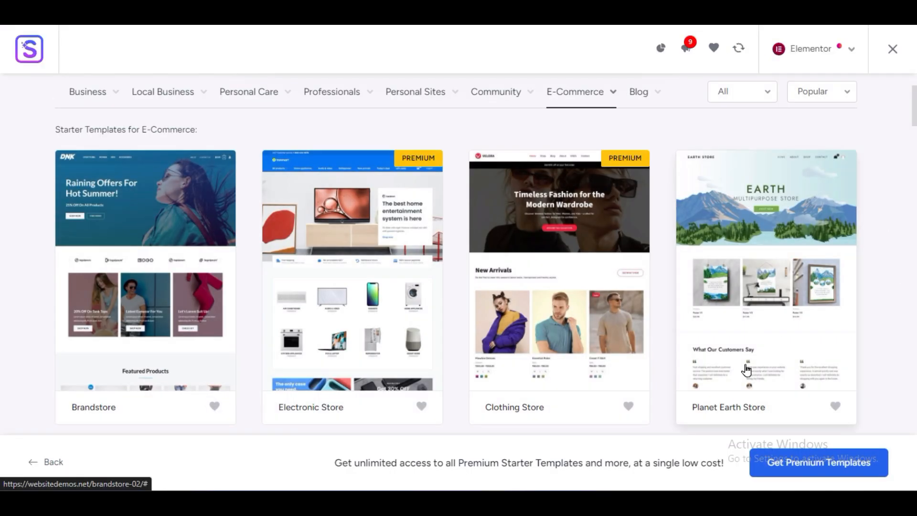
- Find the Organic Store template among the E-Commerce designs, examine its full-width preview and close it
scroll(755, 286, down, 5)
scroll(549, 287, down, 3)
scroll(618, 317, up, 3)
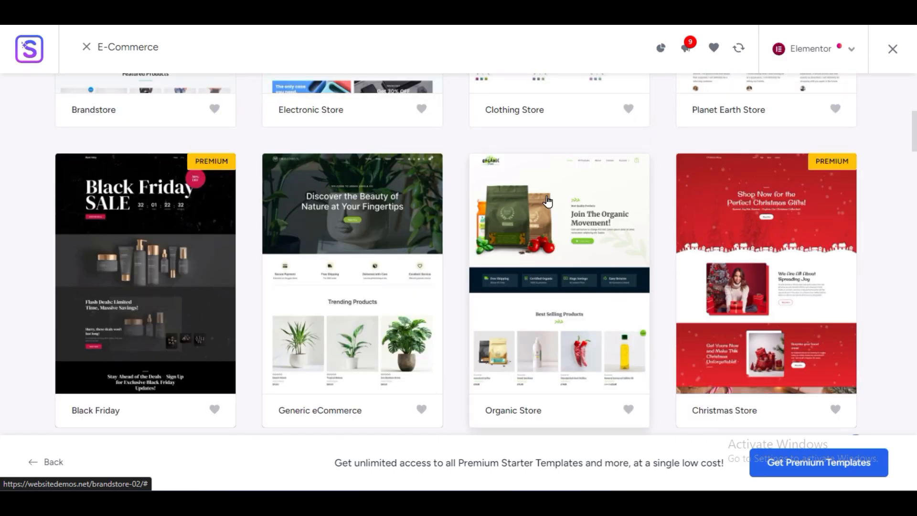
click(524, 247)
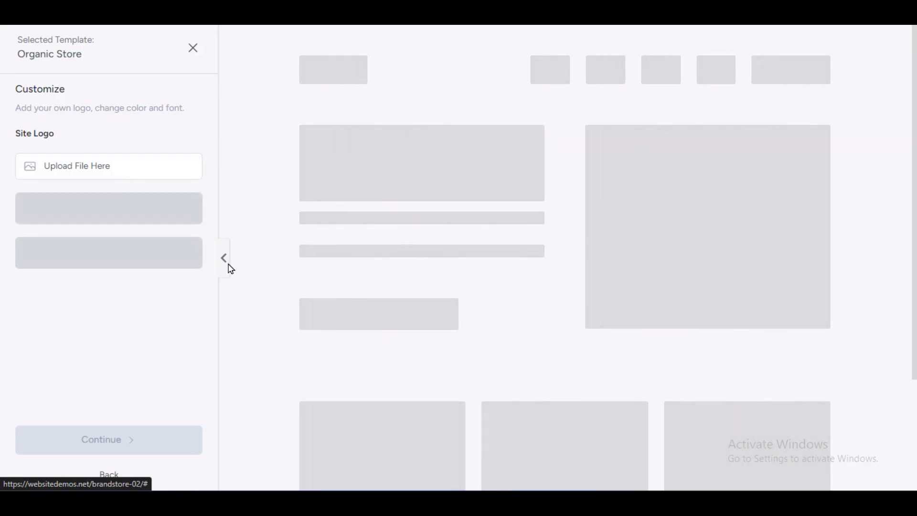
click(224, 262)
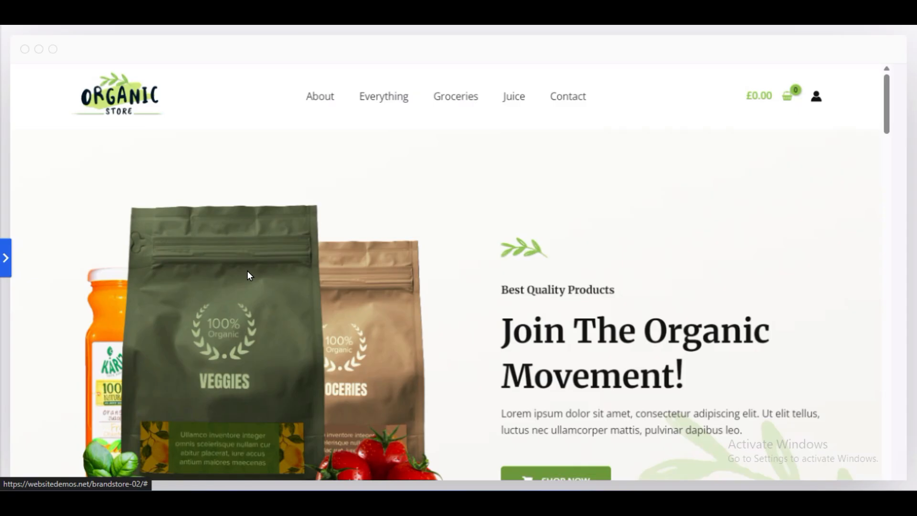
scroll(602, 287, down, 10)
scroll(609, 276, up, 3)
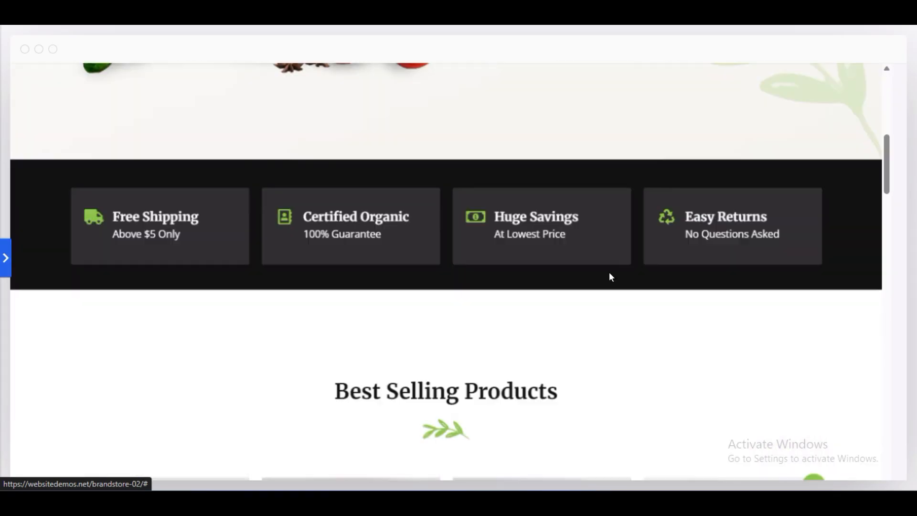
scroll(590, 237, down, 5)
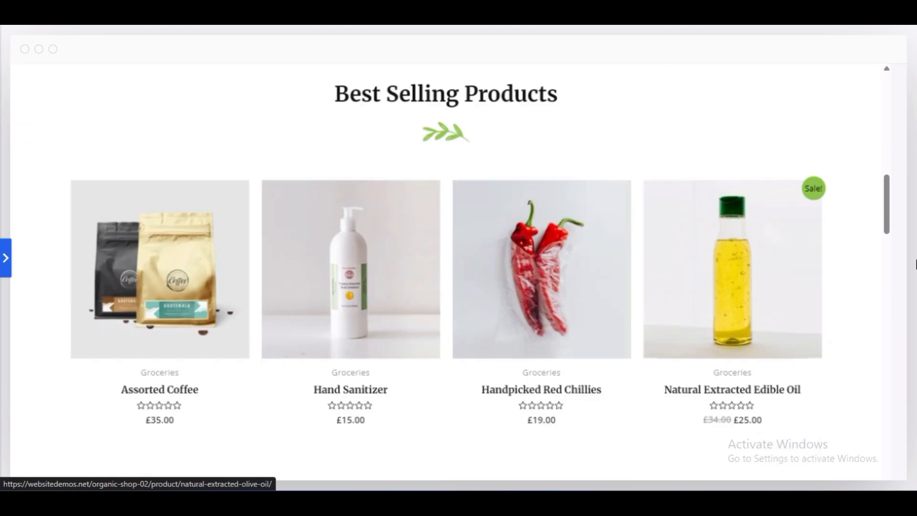
scroll(337, 315, down, 5)
click(5, 258)
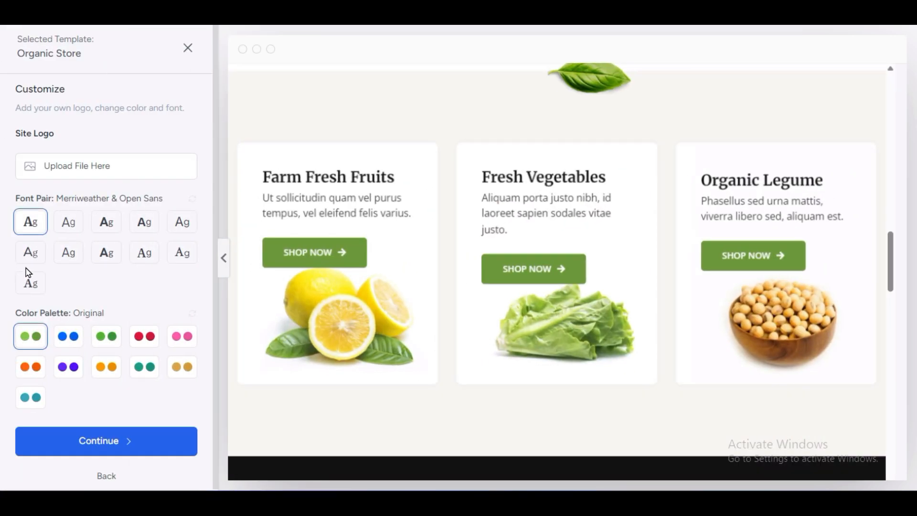
click(188, 48)
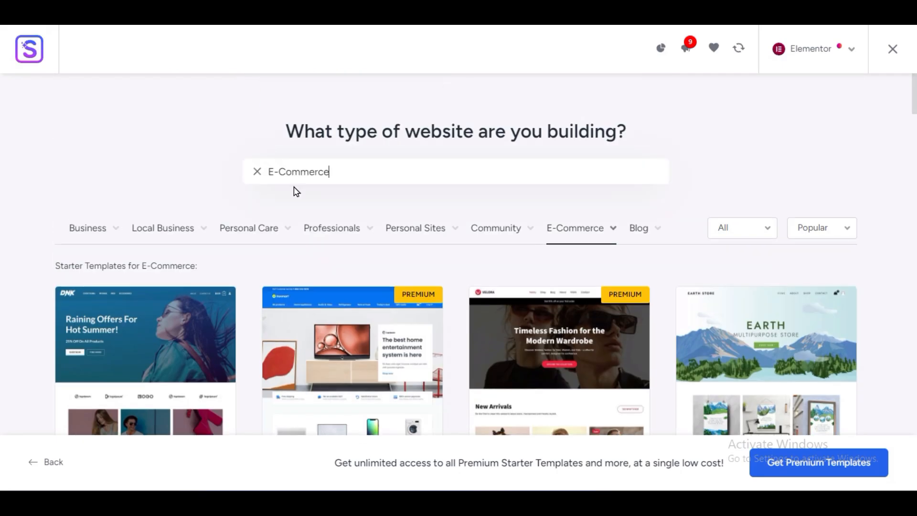
- Clear the E-Commerce search term and search the starter templates for "business"
double_click(303, 172)
click(302, 172)
double_click(302, 172)
click(334, 170)
drag(334, 171, 273, 170)
click(257, 171)
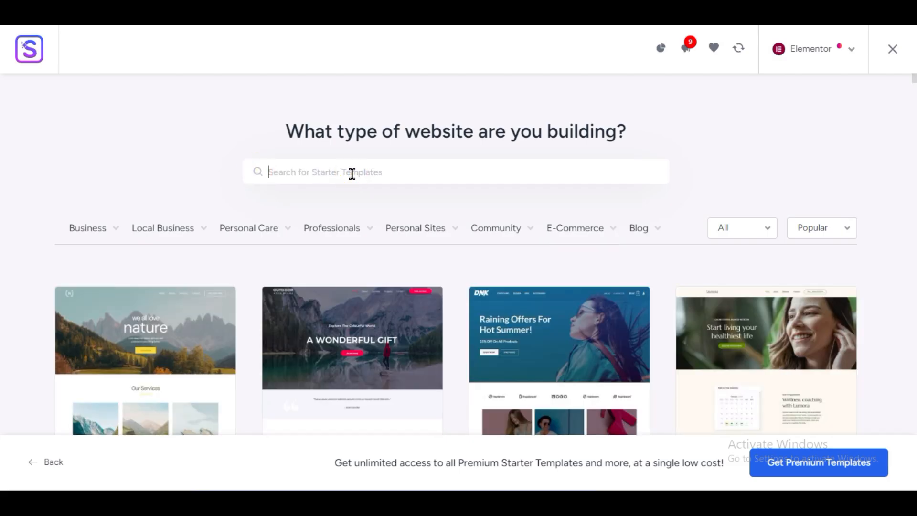
text(business)
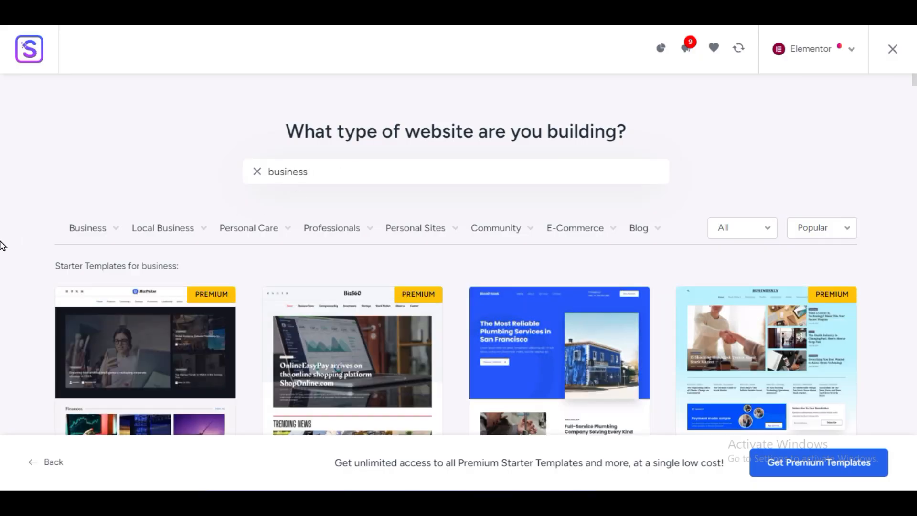
- Open the Local Business template from the results and examine its full-width preview down to the footer
scroll(3, 246, down, 5)
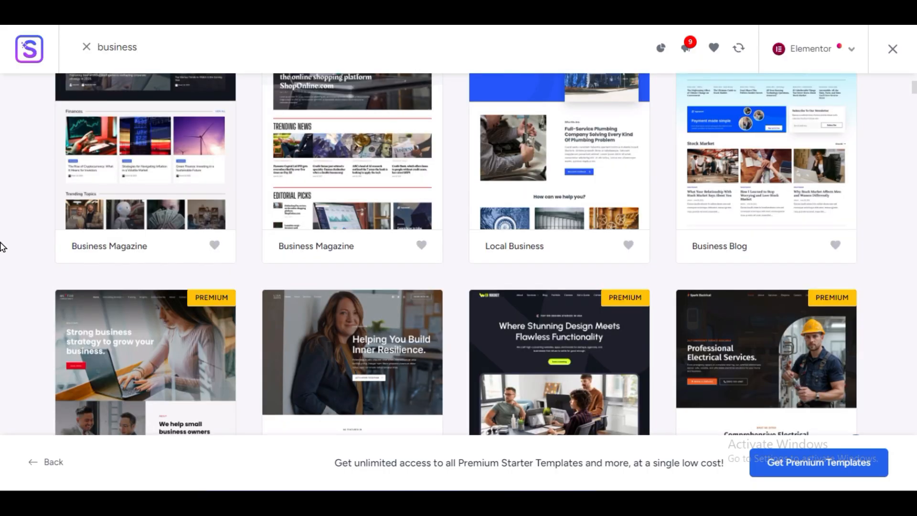
scroll(2, 246, up, 3)
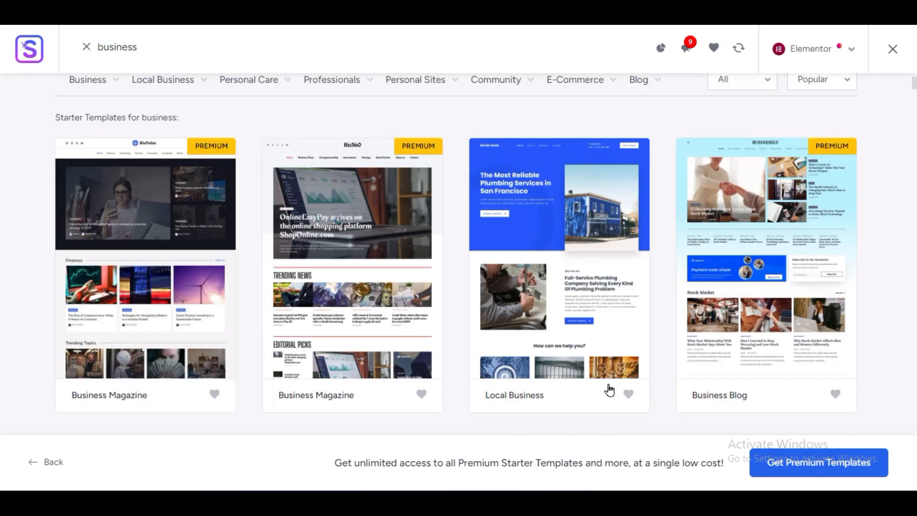
click(581, 187)
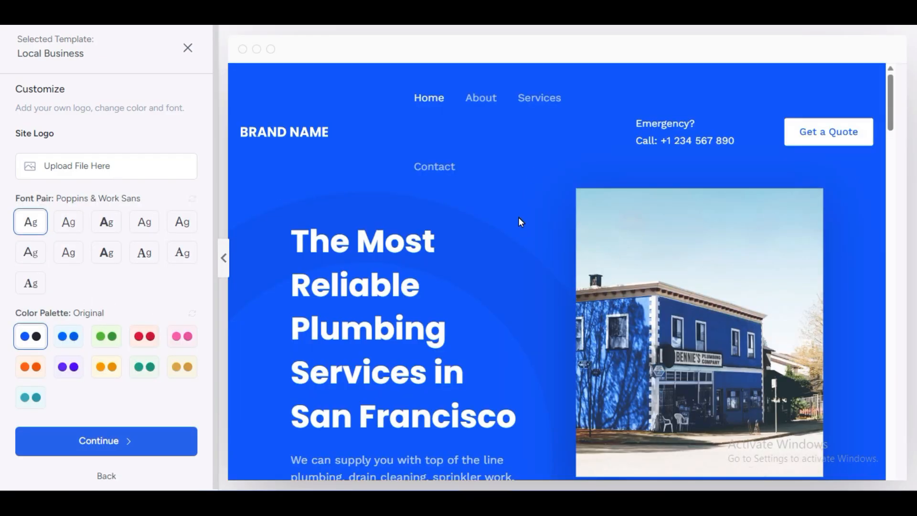
scroll(523, 238, down, 10)
click(222, 260)
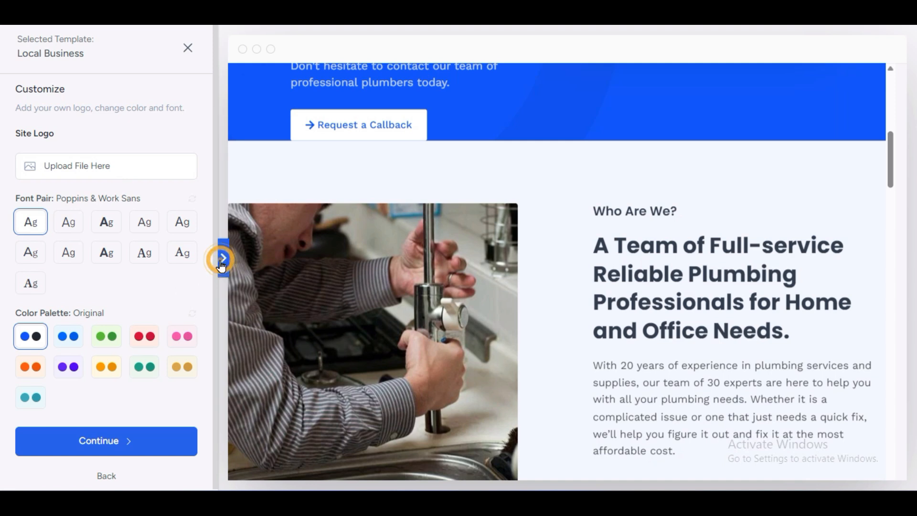
scroll(401, 224, down, 12)
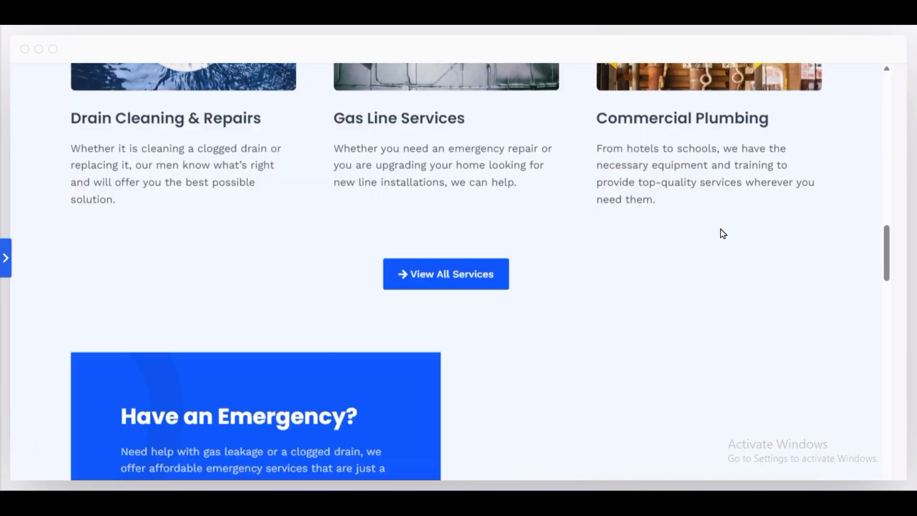
scroll(721, 236, down, 6)
scroll(293, 258, down, 8)
scroll(293, 258, down, 9)
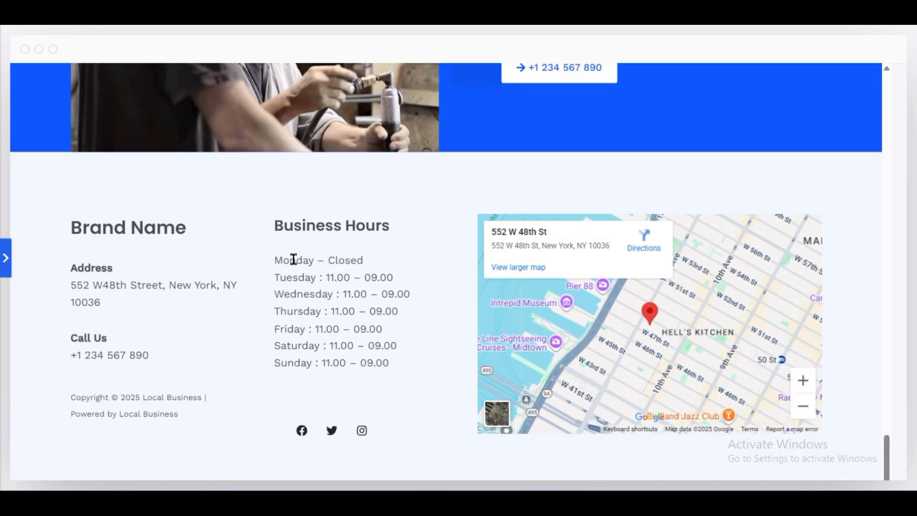
- Bring back the customization options for Local Business, review its opening sections again and close the template
scroll(294, 258, up, 20)
click(5, 257)
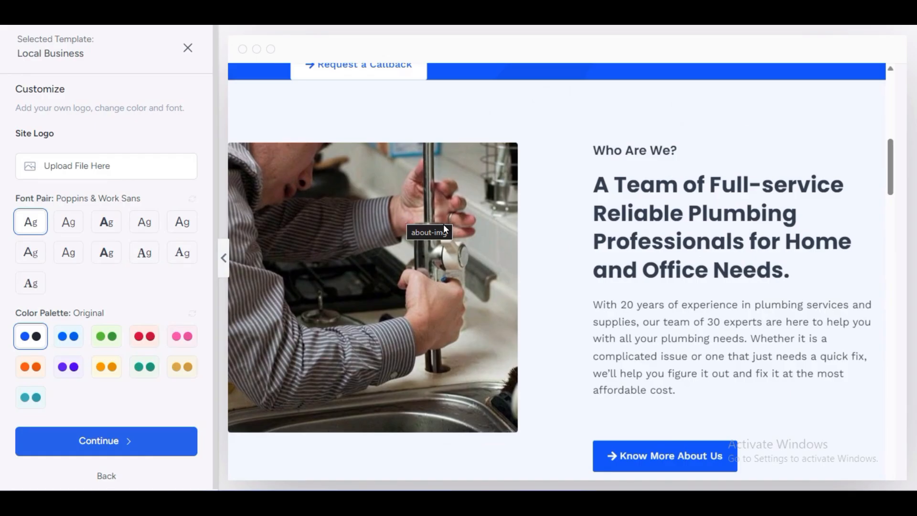
scroll(769, 239, up, 10)
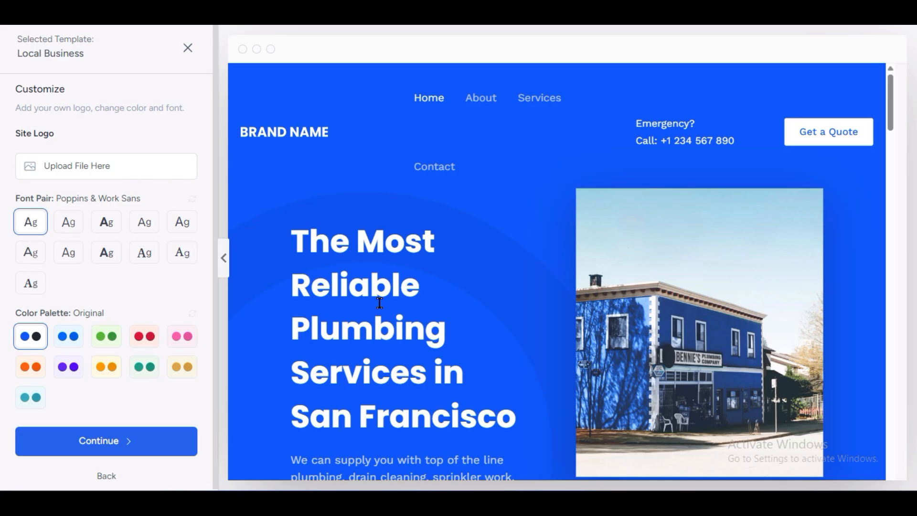
scroll(379, 303, down, 10)
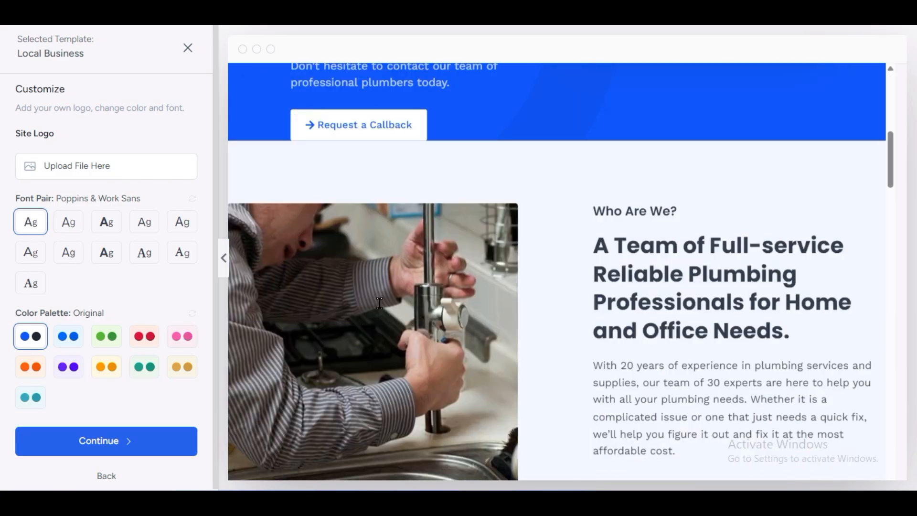
click(191, 47)
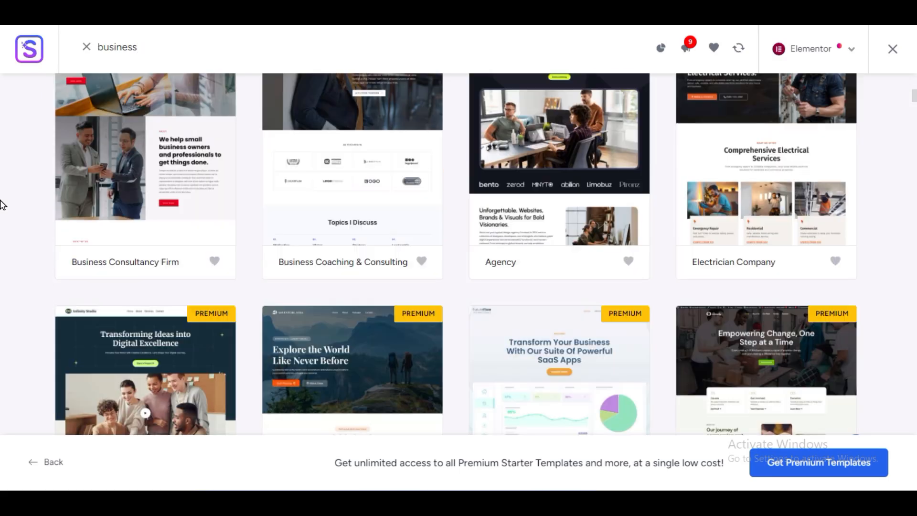
- Open the Business Coaching & Consulting template, examine its preview with and without the customization options, and close it
click(355, 187)
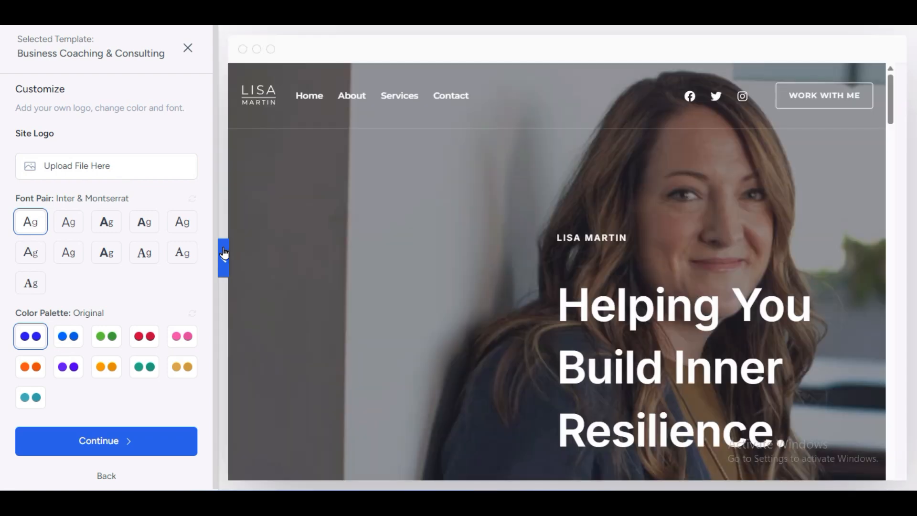
click(224, 253)
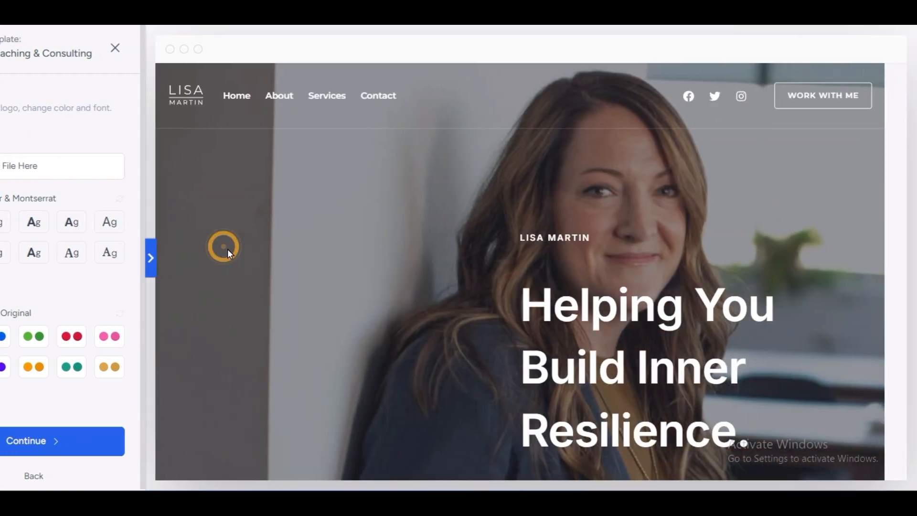
click(5, 258)
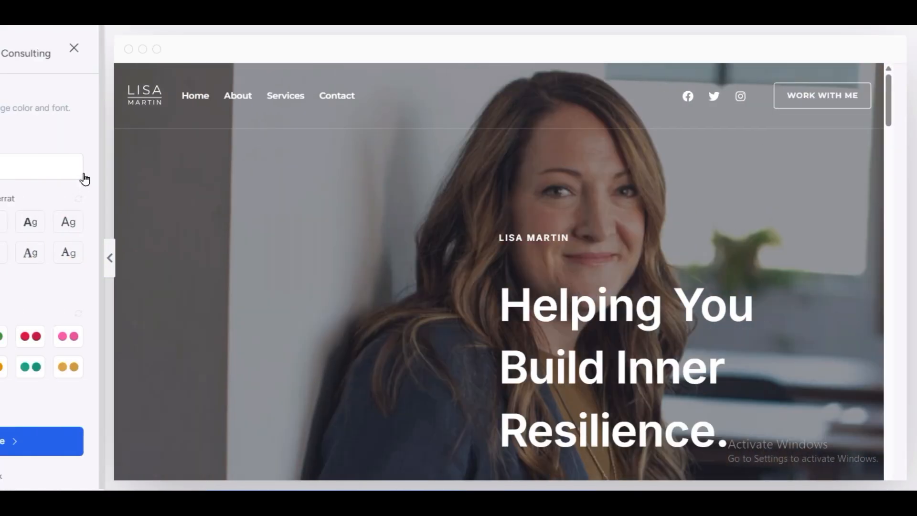
scroll(382, 286, down, 15)
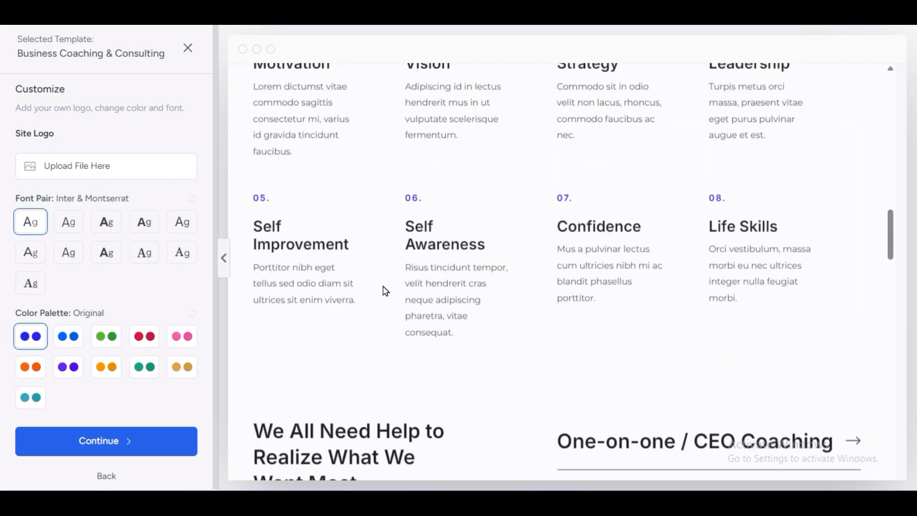
click(188, 53)
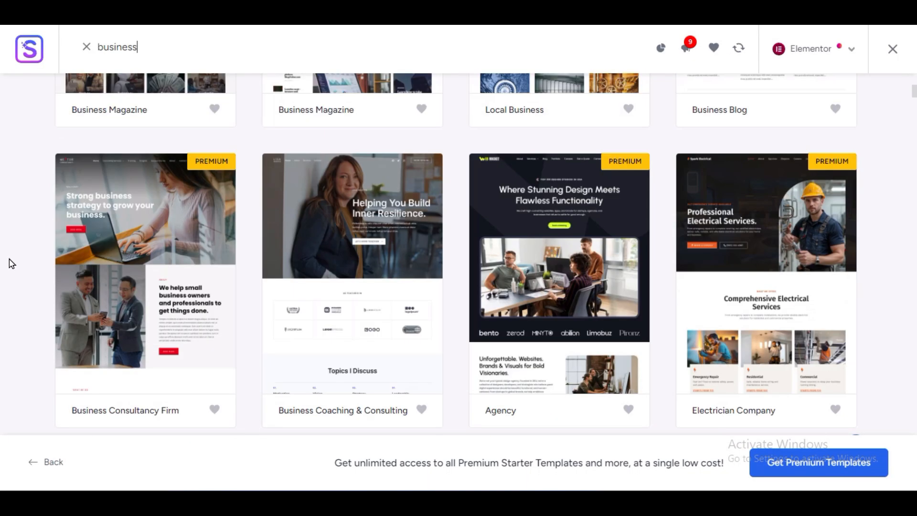
- Switch the starter templates to the Personal Care category and examine the designs down to Fashion Designer
scroll(10, 263, up, 9)
mouse_move(82, 237)
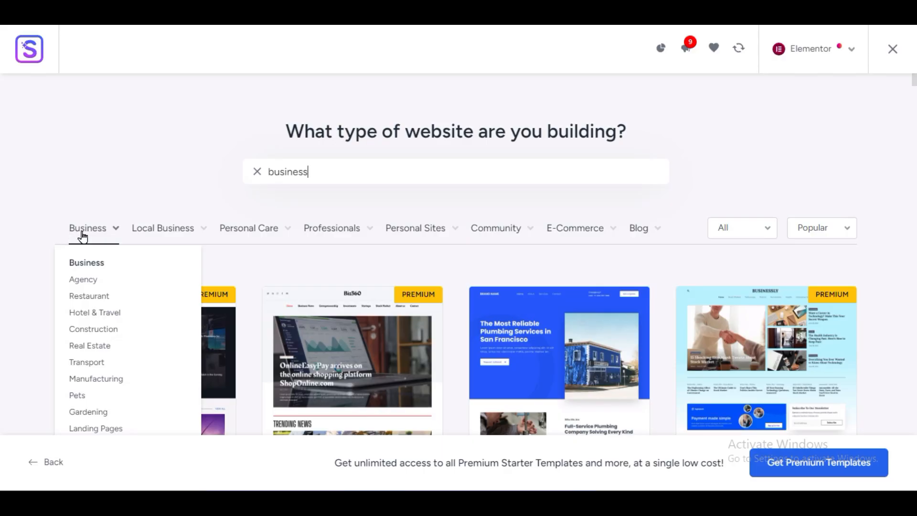
mouse_move(148, 230)
click(268, 232)
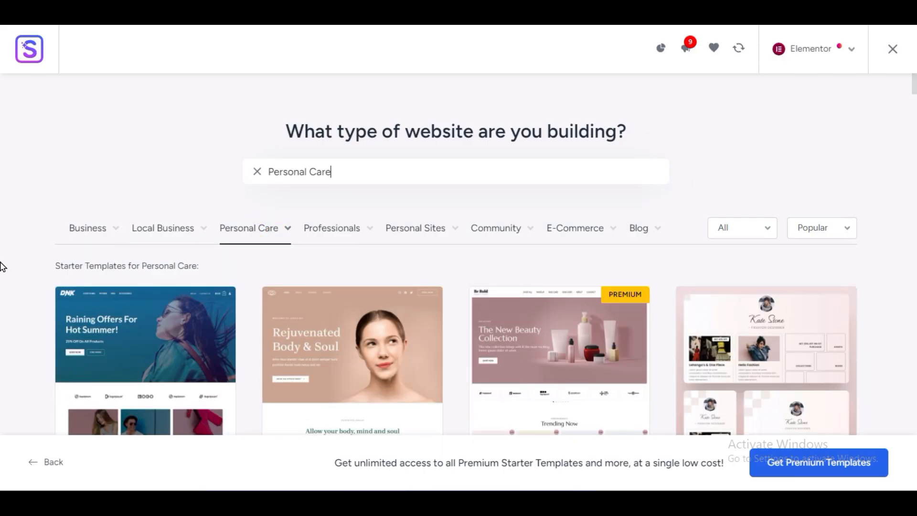
scroll(3, 267, down, 3)
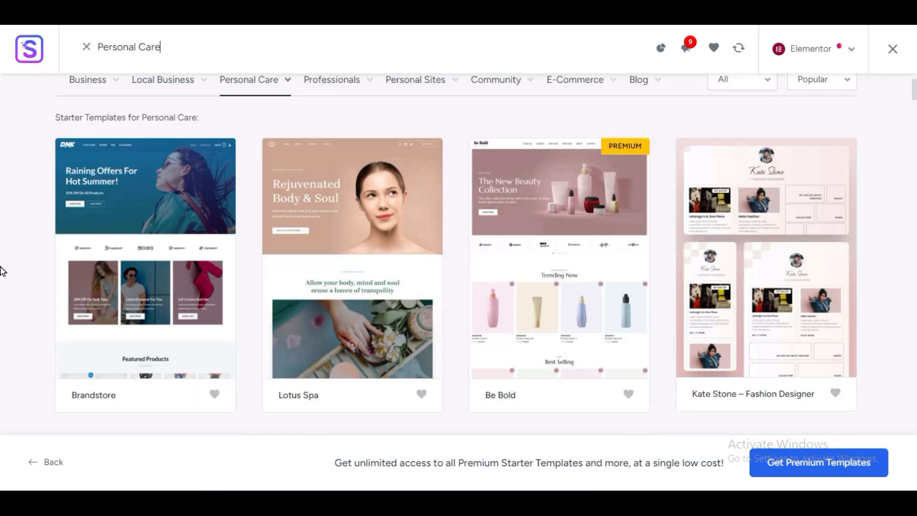
mouse_move(280, 81)
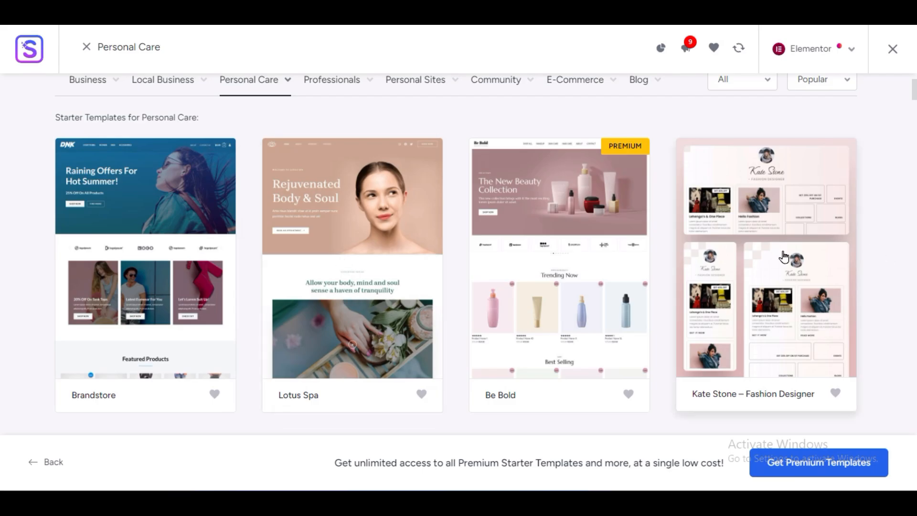
scroll(783, 256, down, 6)
scroll(110, 320, down, 6)
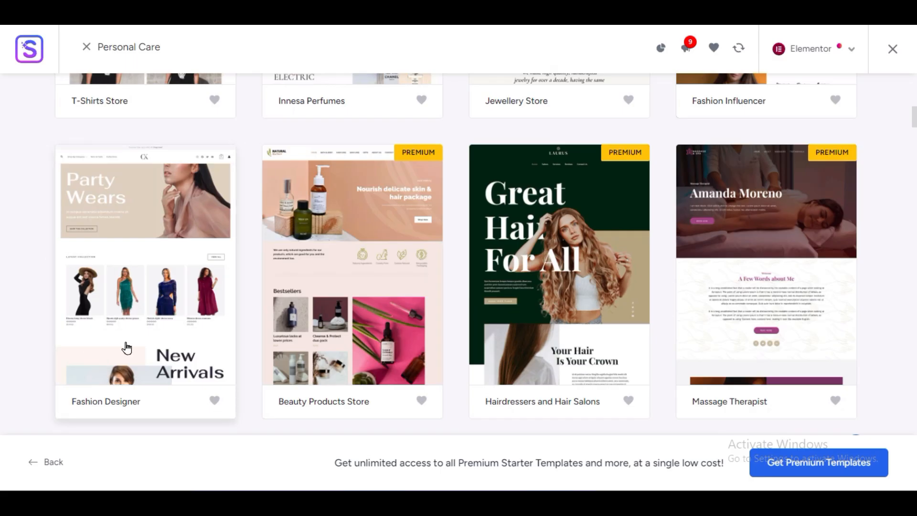
- Open the Fashion Designer template, examine its full-width preview down to the testimonials and close it
click(145, 291)
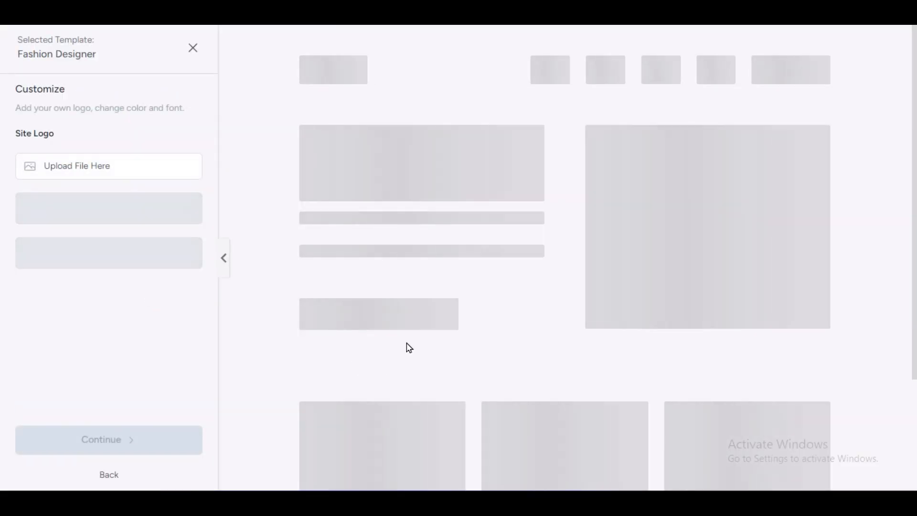
click(225, 260)
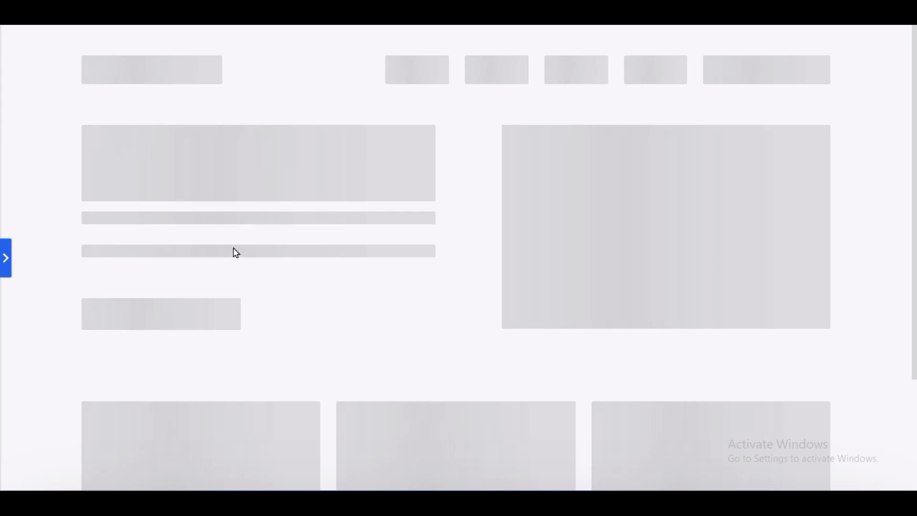
scroll(16, 309, down, 10)
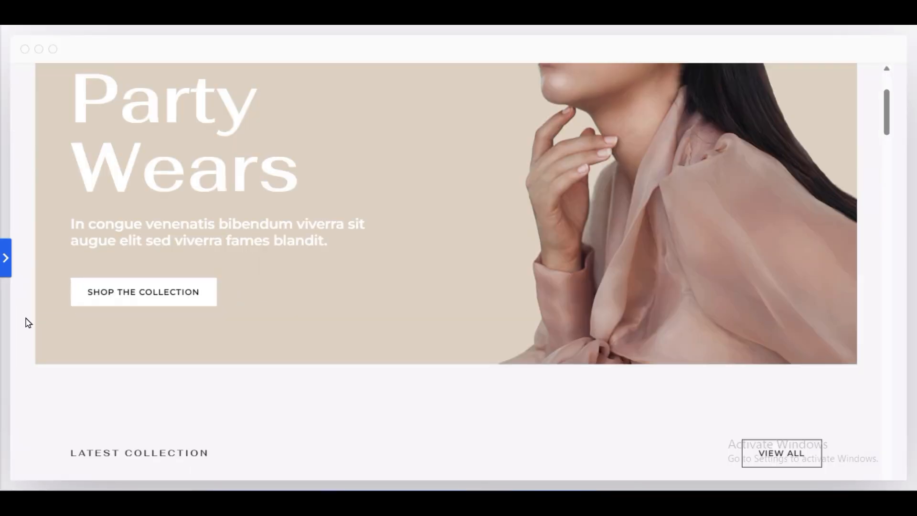
scroll(125, 377, down, 15)
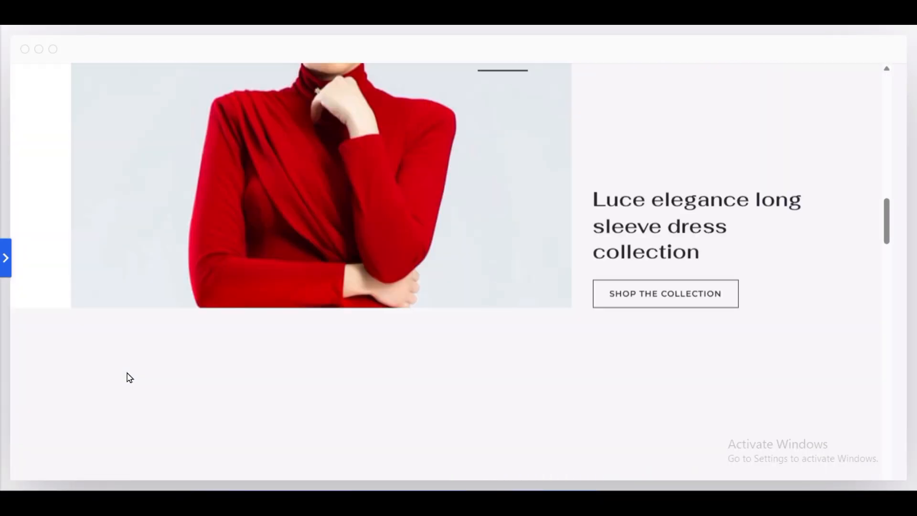
scroll(120, 372, down, 10)
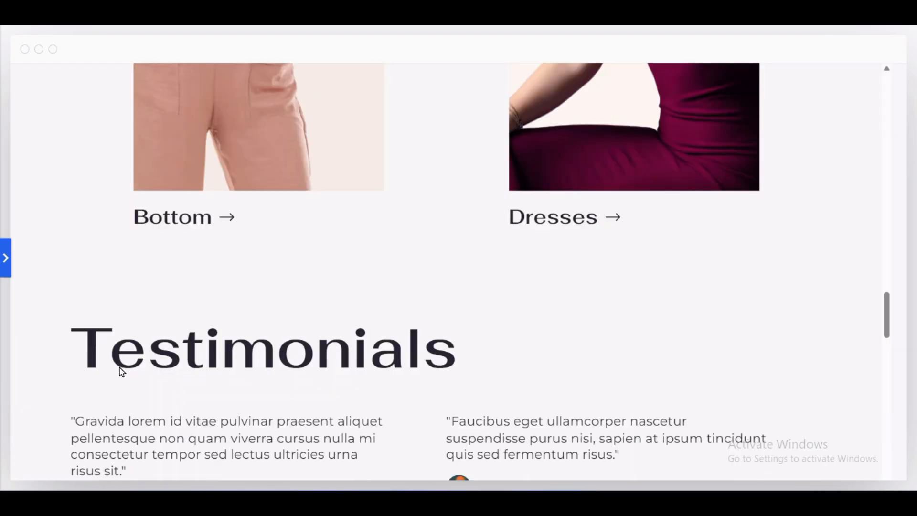
click(5, 260)
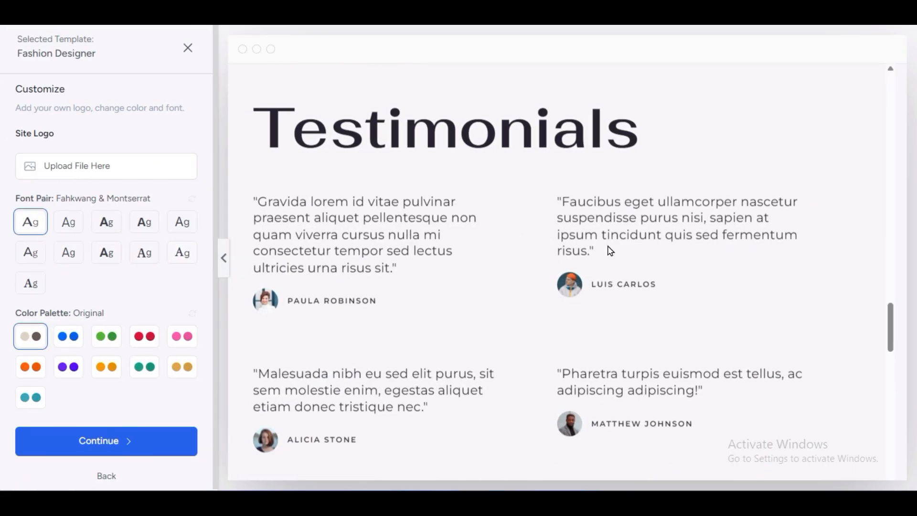
click(187, 49)
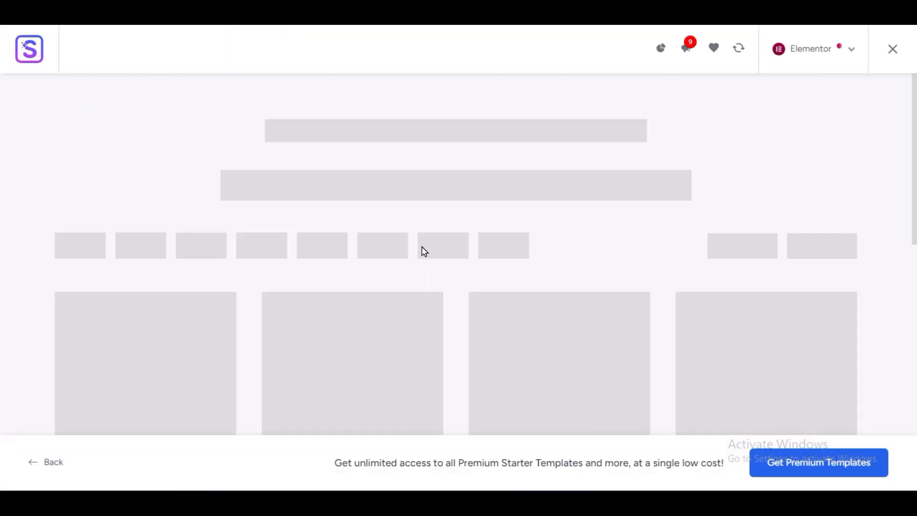
- Try the Professionals category for the starter templates and clear its search term
scroll(2, 292, down, 3)
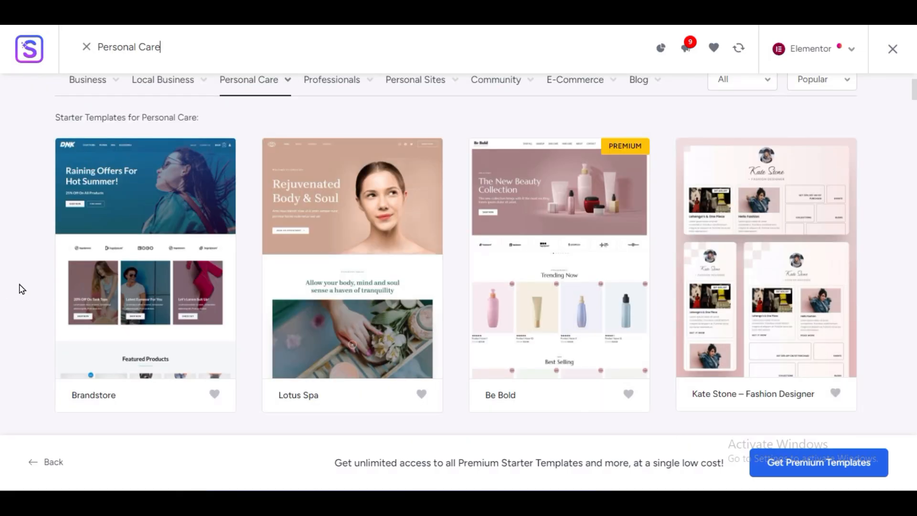
scroll(21, 286, down, 3)
scroll(21, 286, up, 6)
click(334, 233)
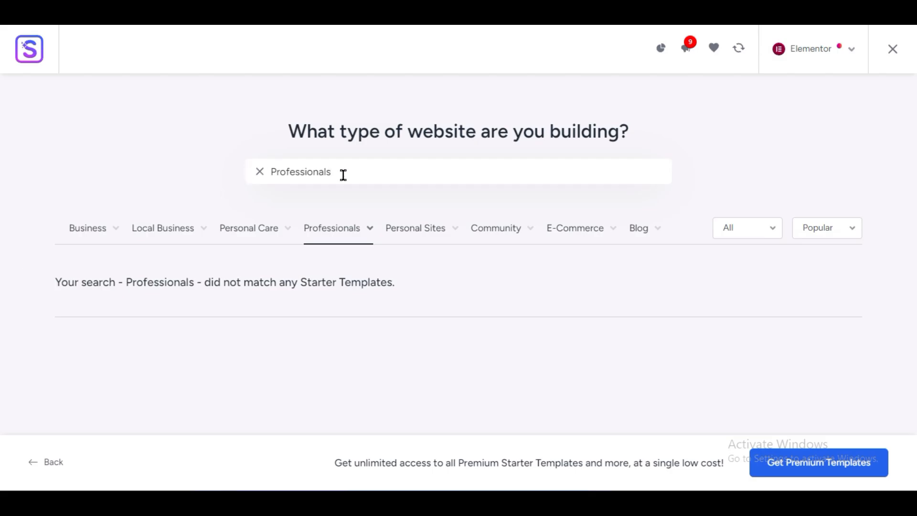
drag(343, 175, 214, 181)
key(BackSpace)
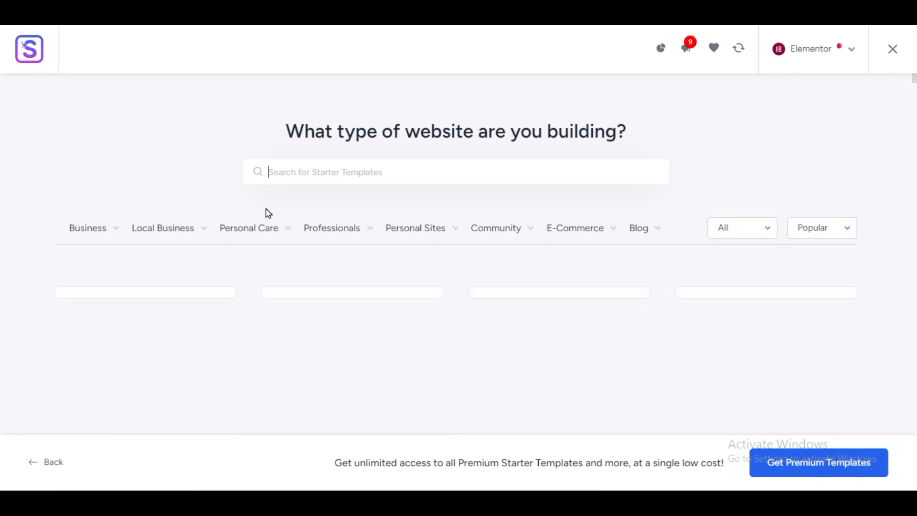
- Filter the starter templates by Finance within the Professionals category and examine the listed designs
mouse_move(334, 235)
click(318, 282)
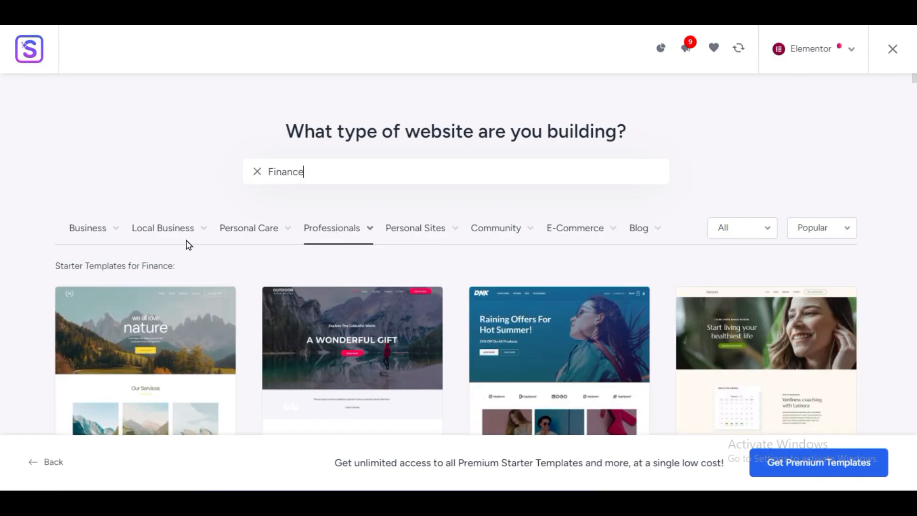
scroll(10, 245, down, 3)
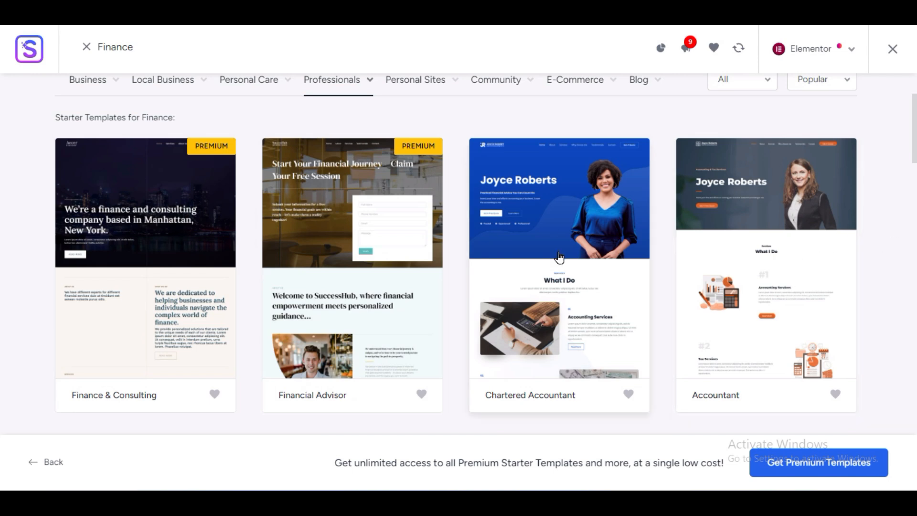
scroll(617, 262, down, 5)
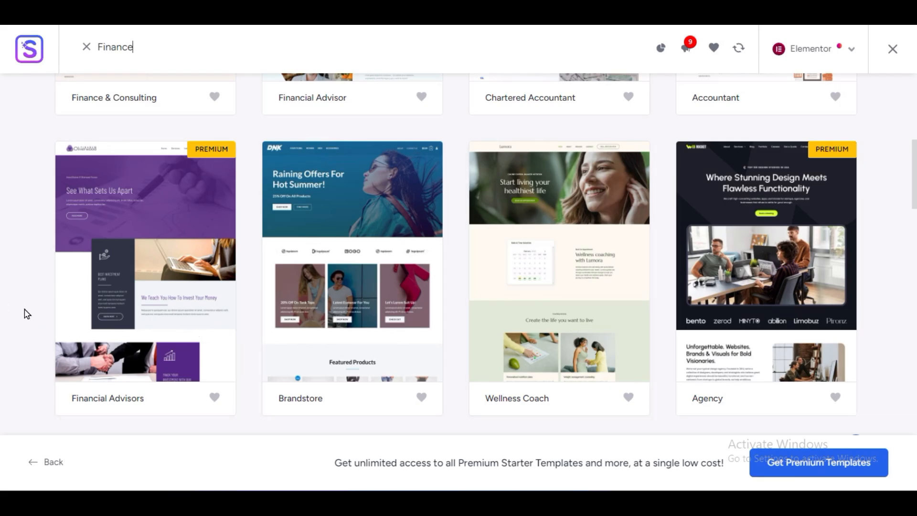
scroll(29, 315, down, 5)
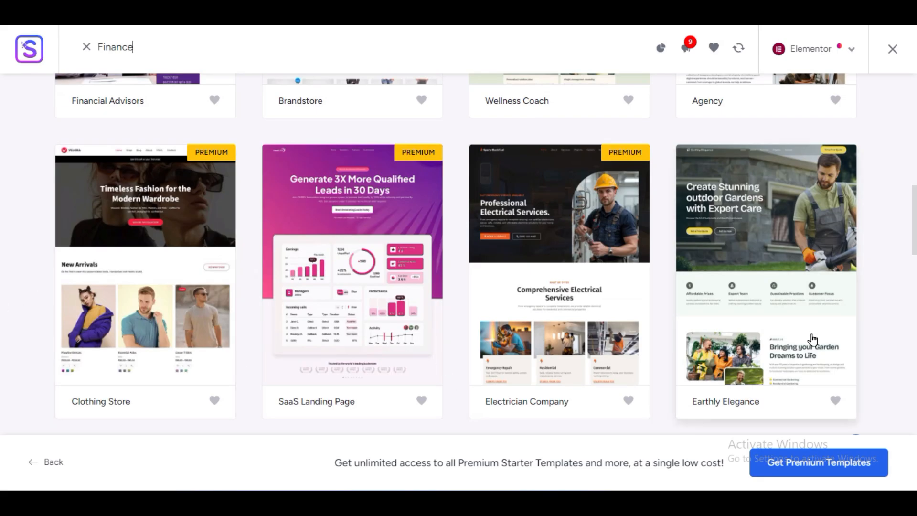
scroll(773, 306, down, 5)
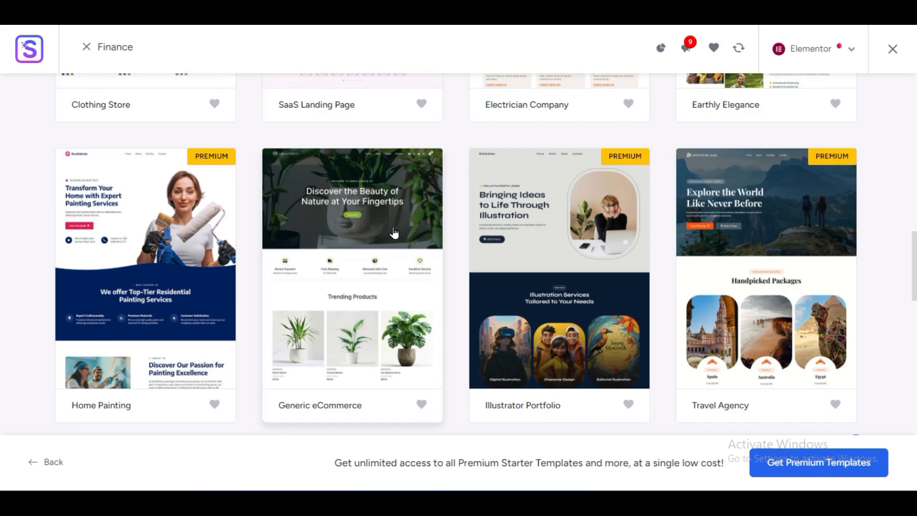
scroll(380, 251, down, 5)
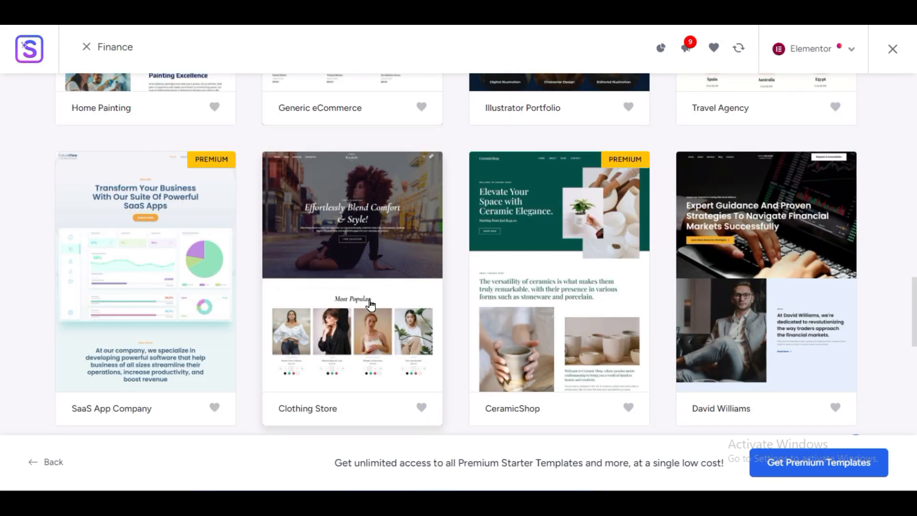
scroll(370, 304, down, 5)
scroll(368, 307, up, 5)
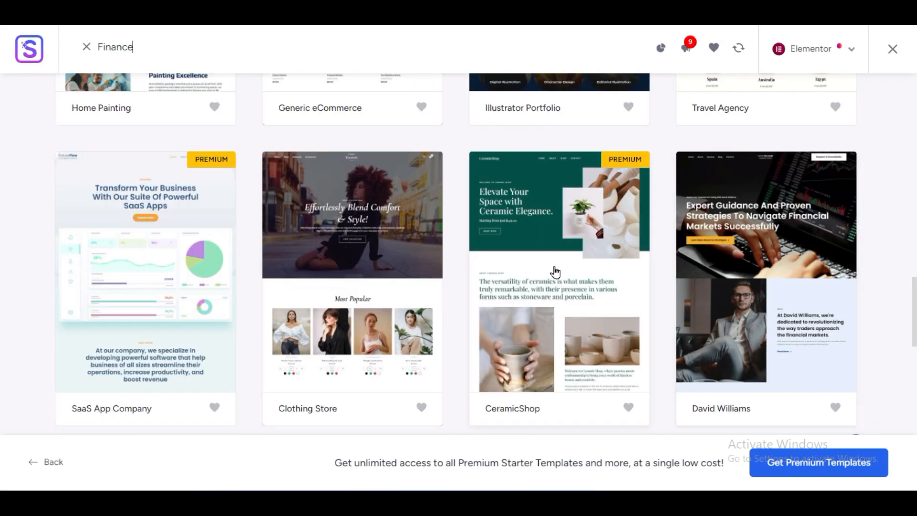
scroll(552, 268, down, 8)
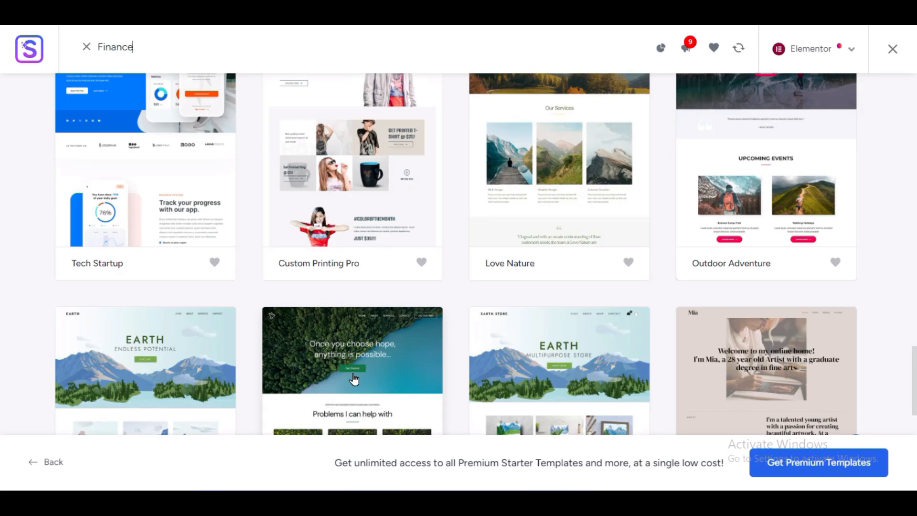
scroll(353, 378, up, 4)
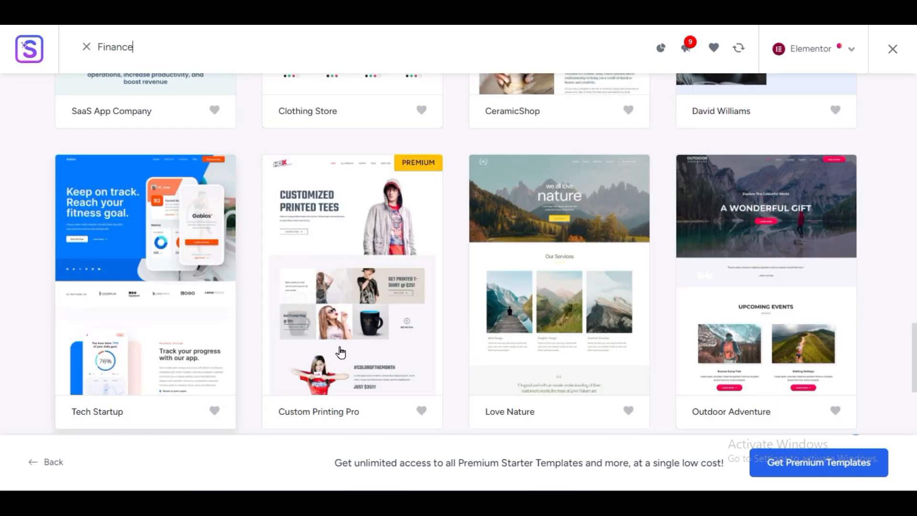
- Switch the starter templates to Personal Sites and narrow them to the Portfolio & CV designs
scroll(340, 352, up, 10)
click(402, 232)
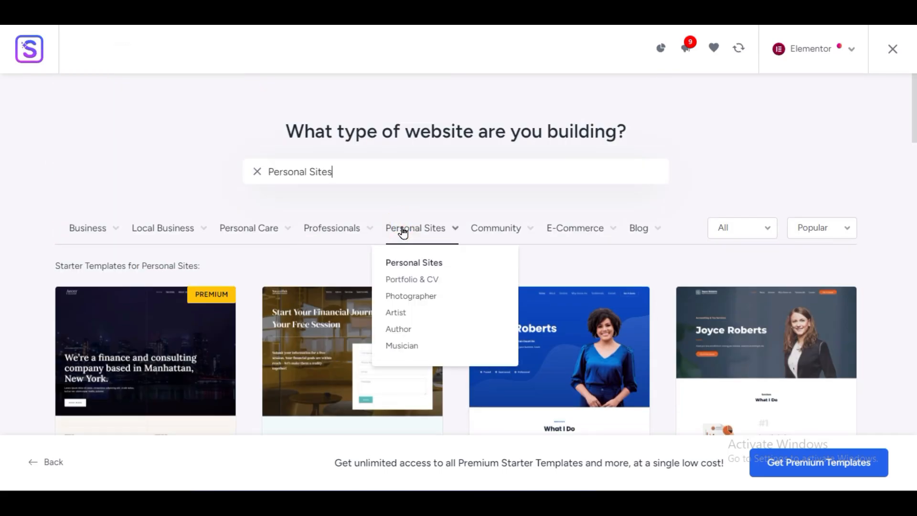
click(405, 279)
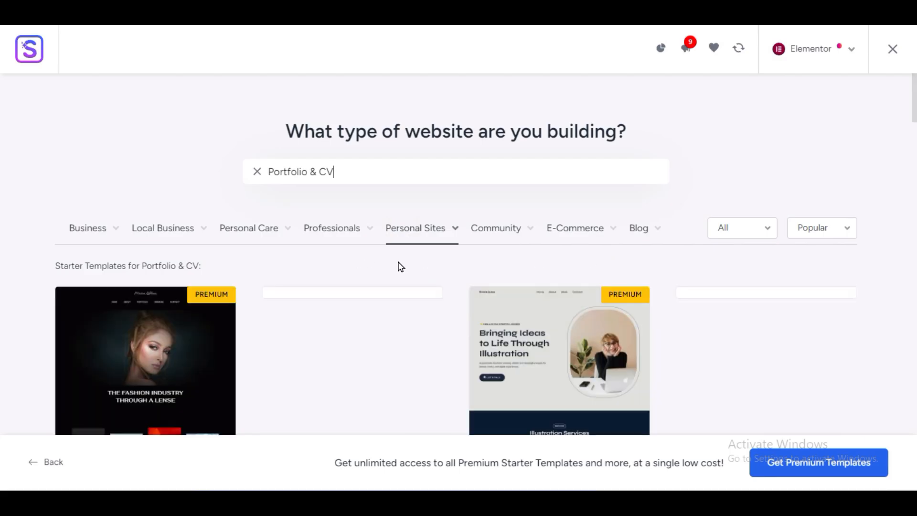
scroll(1, 363, down, 3)
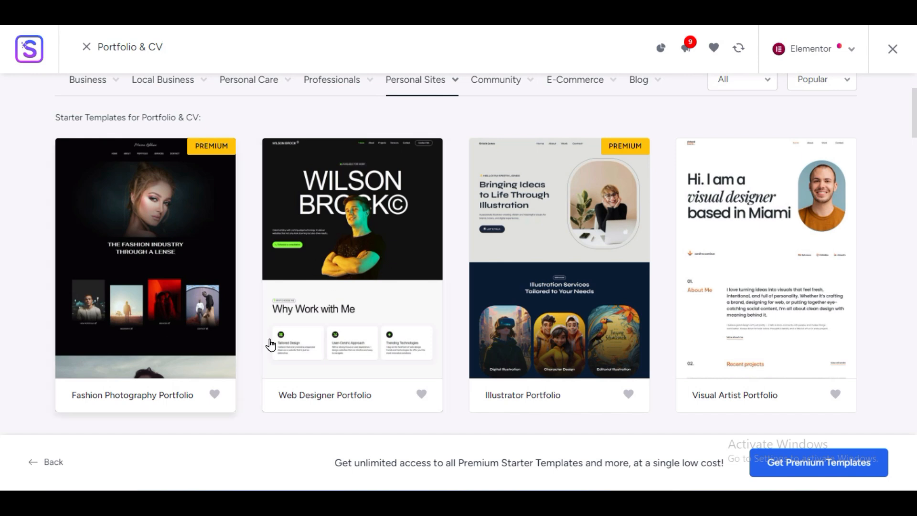
- Open the Web Designer Portfolio template, examine its full-width preview down to the services section and close it
click(324, 303)
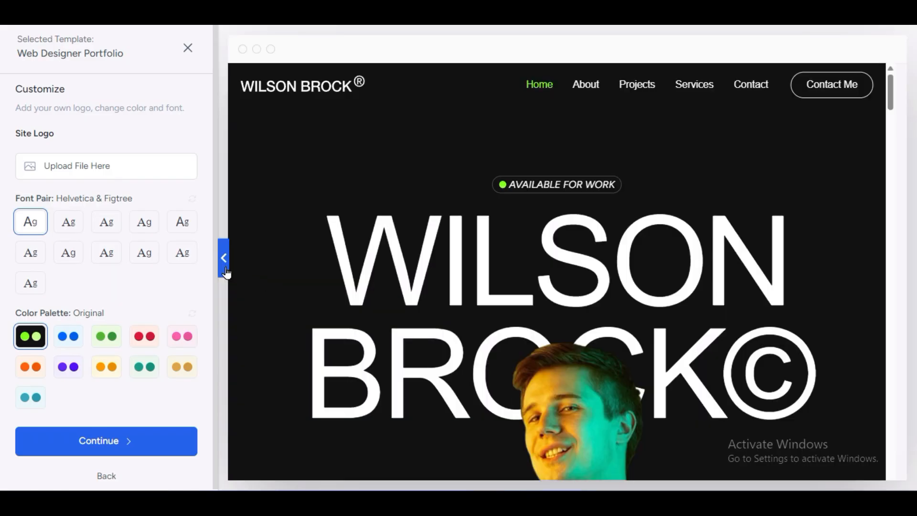
click(226, 270)
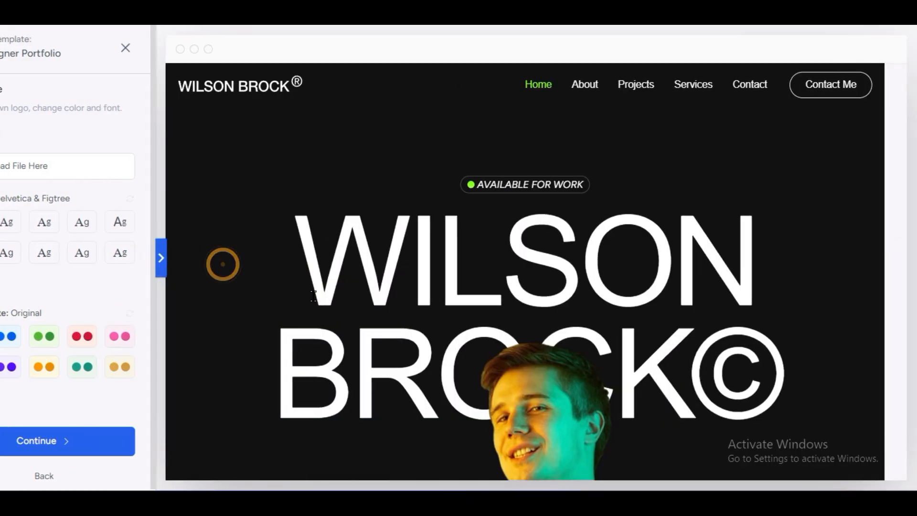
scroll(383, 306, down, 10)
scroll(386, 312, down, 15)
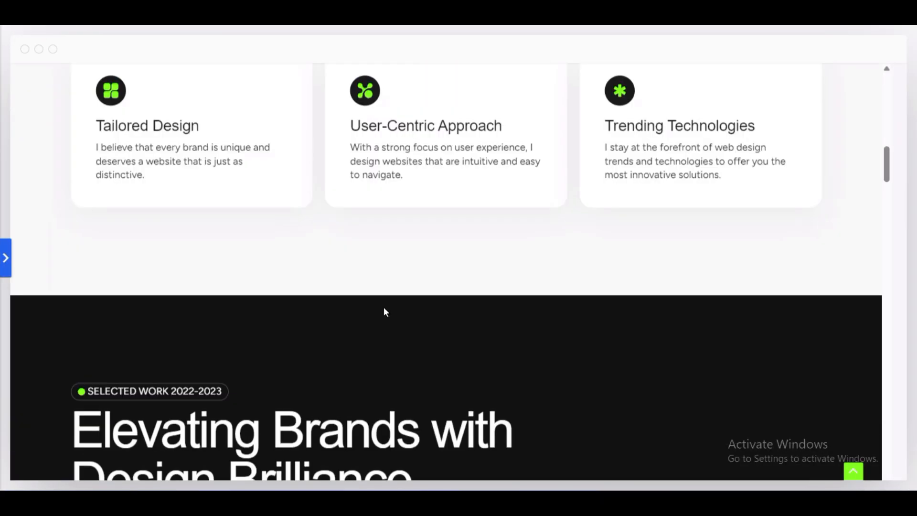
scroll(385, 313, down, 10)
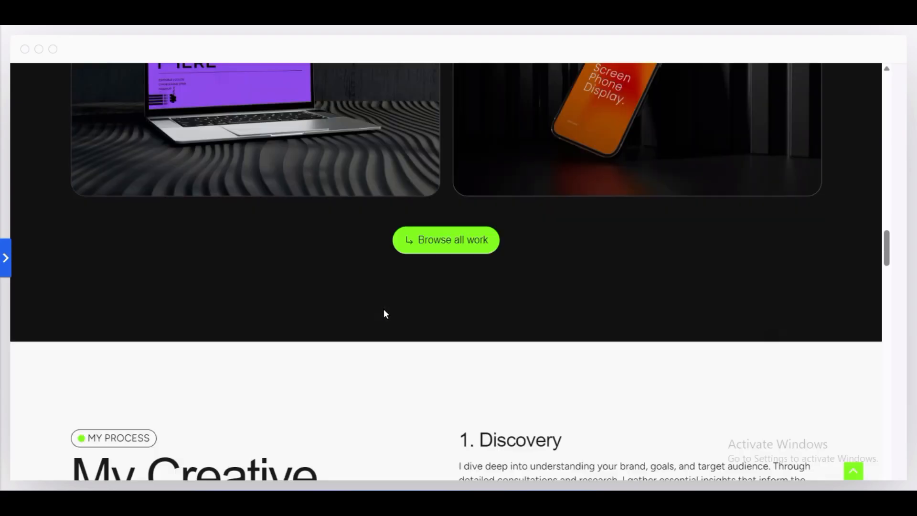
scroll(485, 400, down, 6)
scroll(485, 400, down, 6)
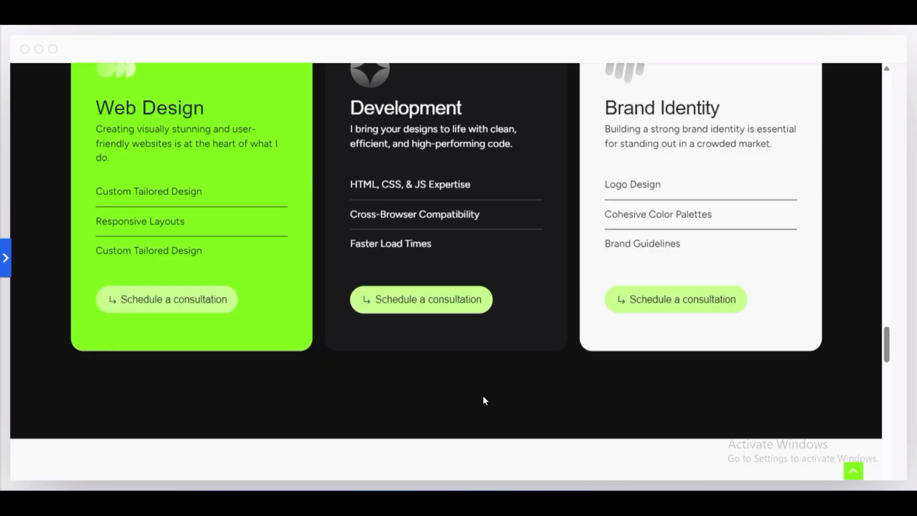
scroll(485, 400, up, 3)
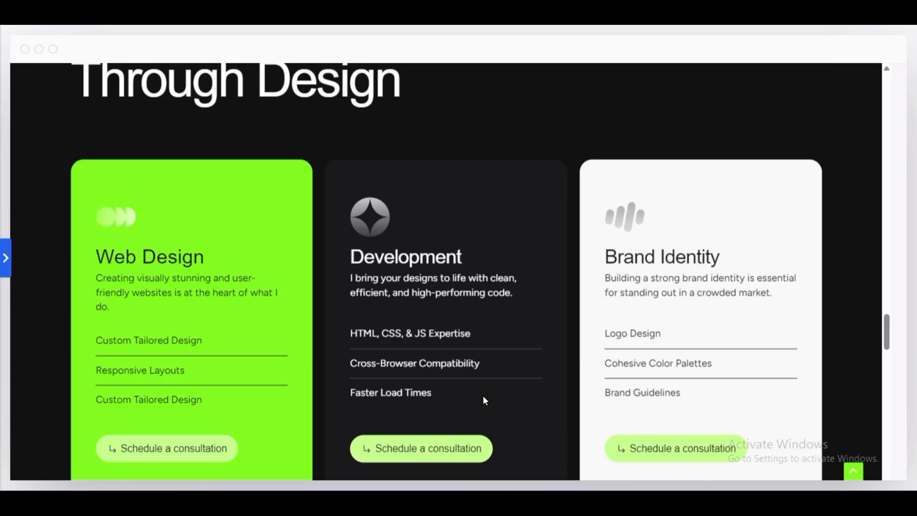
click(4, 257)
click(185, 46)
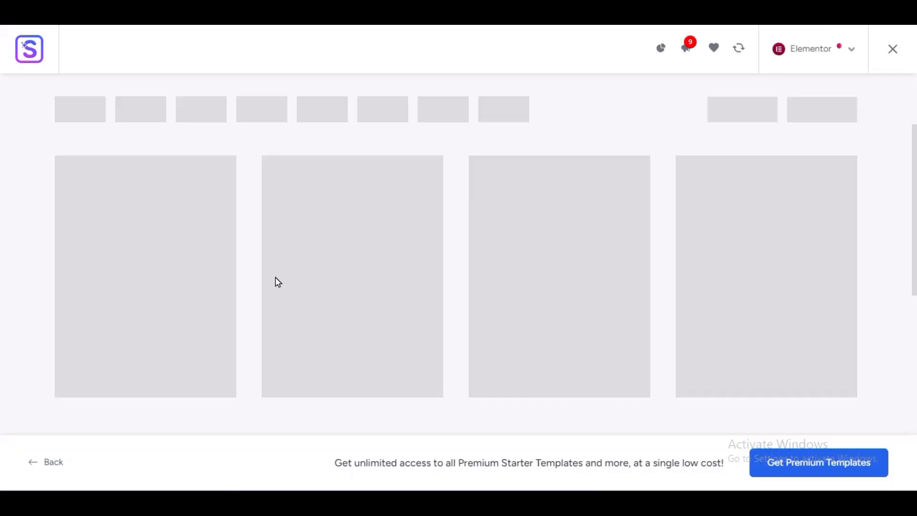
- Switch the starter templates to the Blog category and narrow them to the Blogger designs
scroll(628, 280, down, 10)
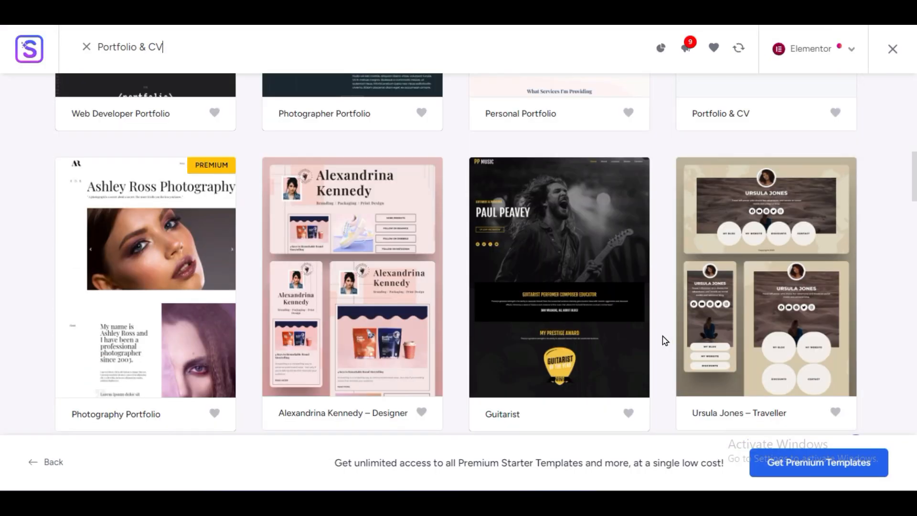
scroll(664, 343, up, 10)
mouse_move(501, 234)
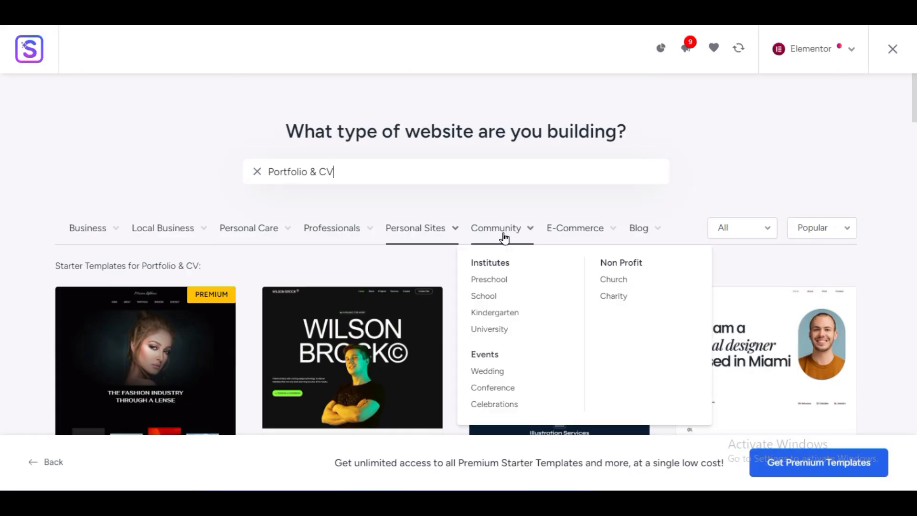
mouse_move(653, 234)
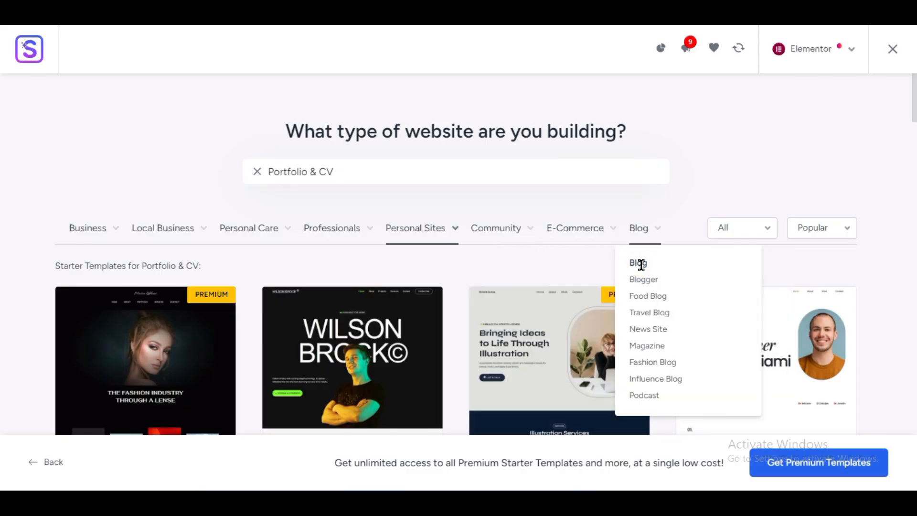
click(645, 280)
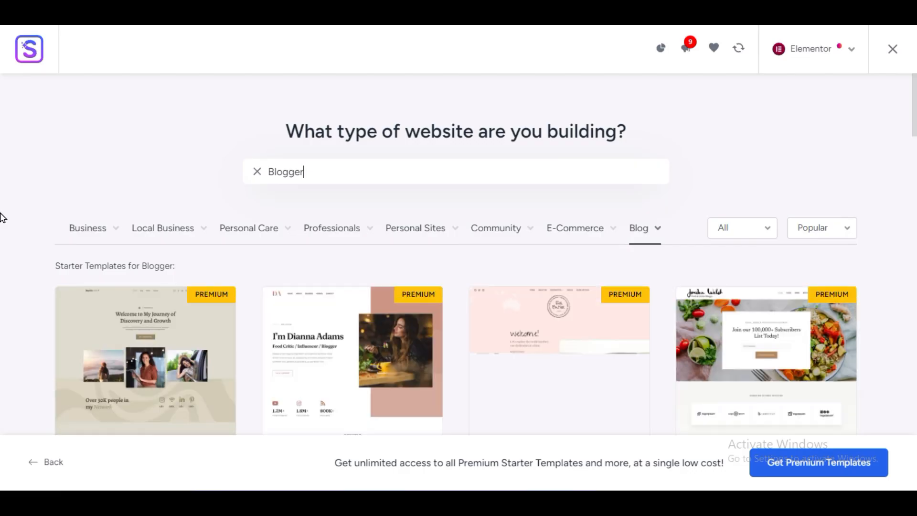
- Open the Creative Blog template from the Blogger designs for customizing
scroll(4, 218, down, 9)
scroll(10, 218, down, 6)
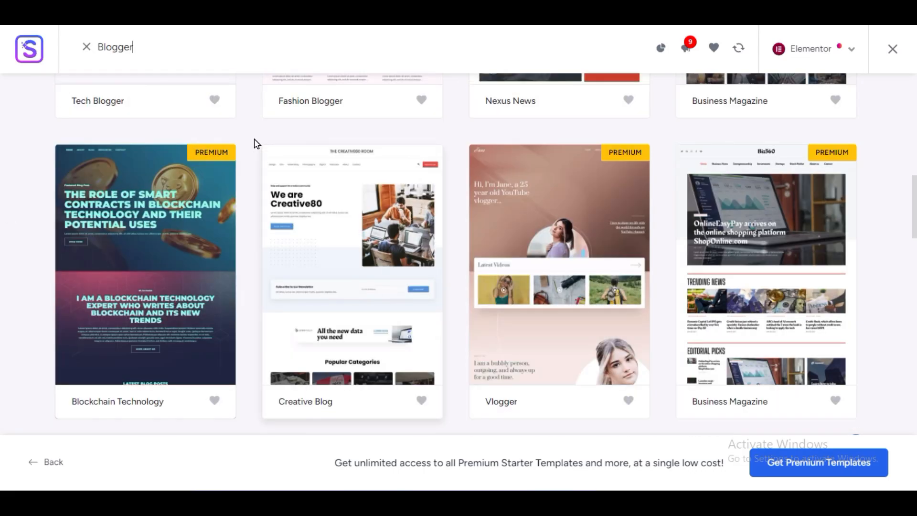
click(344, 305)
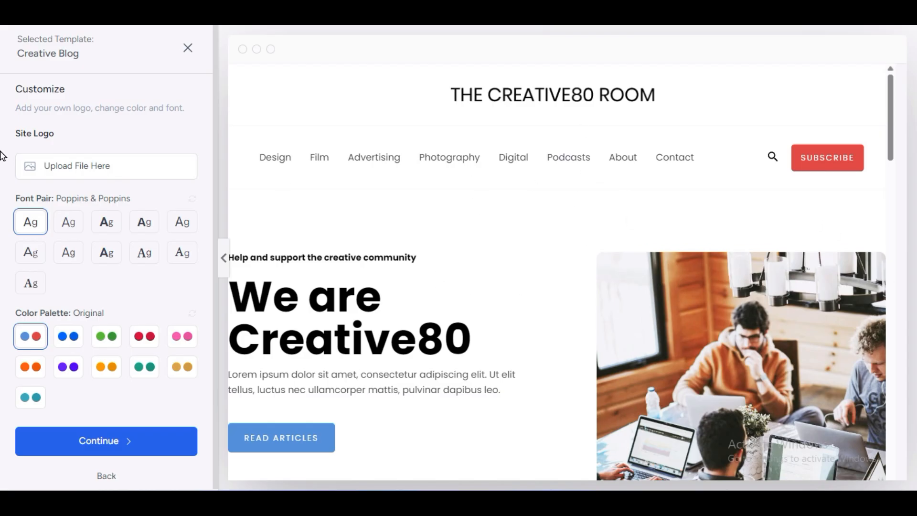
drag(9, 94, 167, 94)
click(120, 130)
- Open the media library for the site logo and select the purple VA image cropped-digital-download-store-favicon.png
click(71, 165)
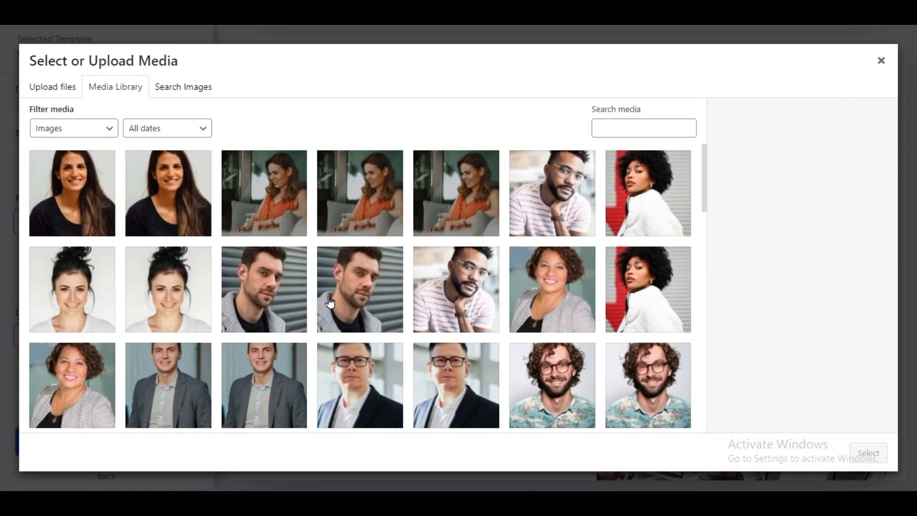
scroll(331, 305, down, 8)
click(277, 238)
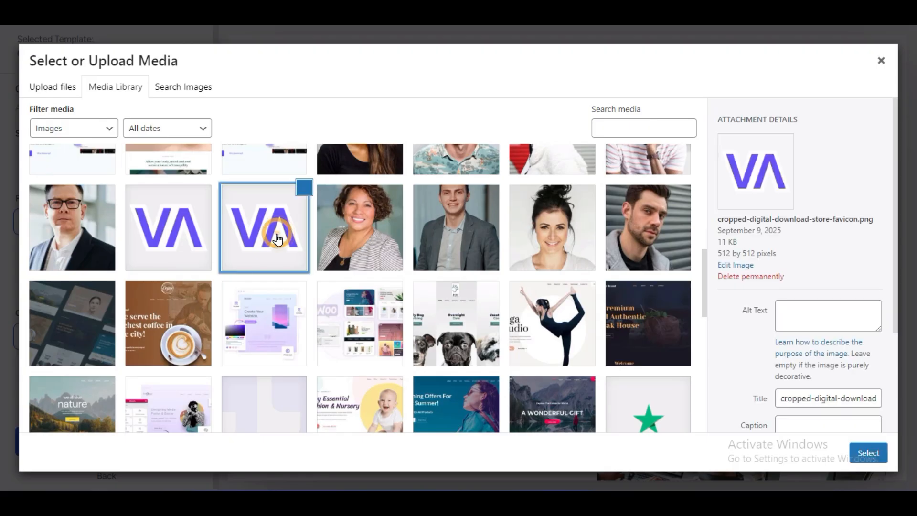
click(45, 94)
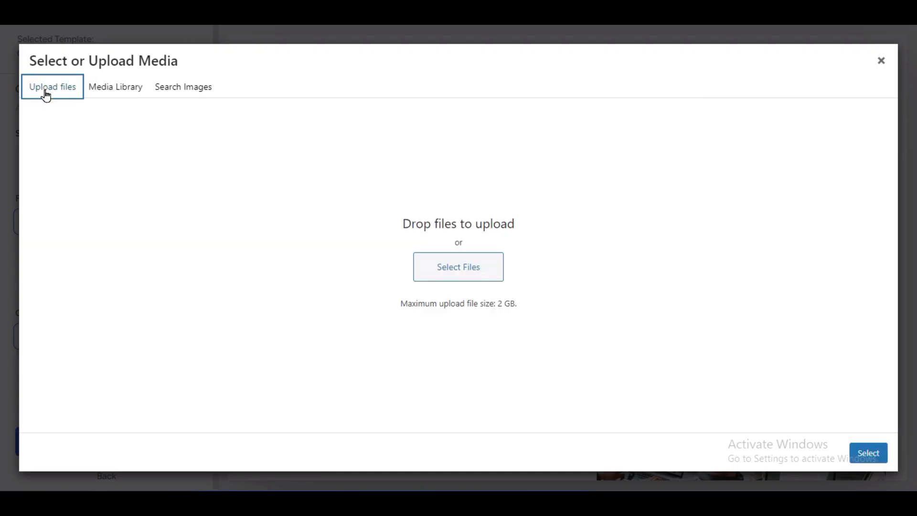
click(437, 264)
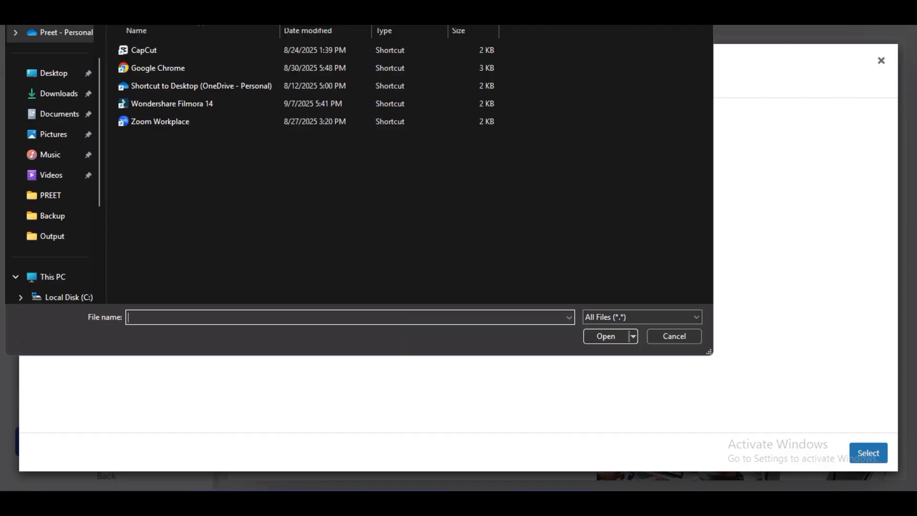
key(Escape)
click(98, 93)
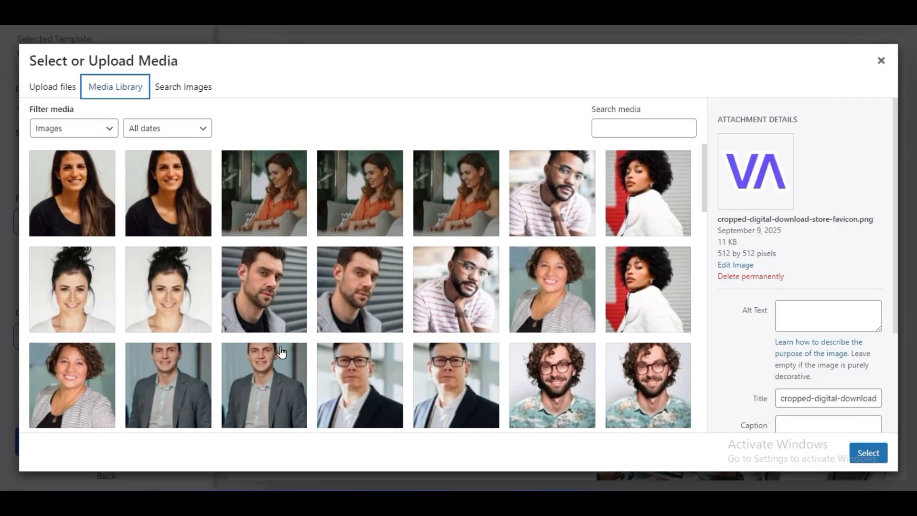
- Look through the remaining library images and apply the selected purple VA image as the site logo
scroll(281, 349, down, 5)
scroll(265, 308, down, 5)
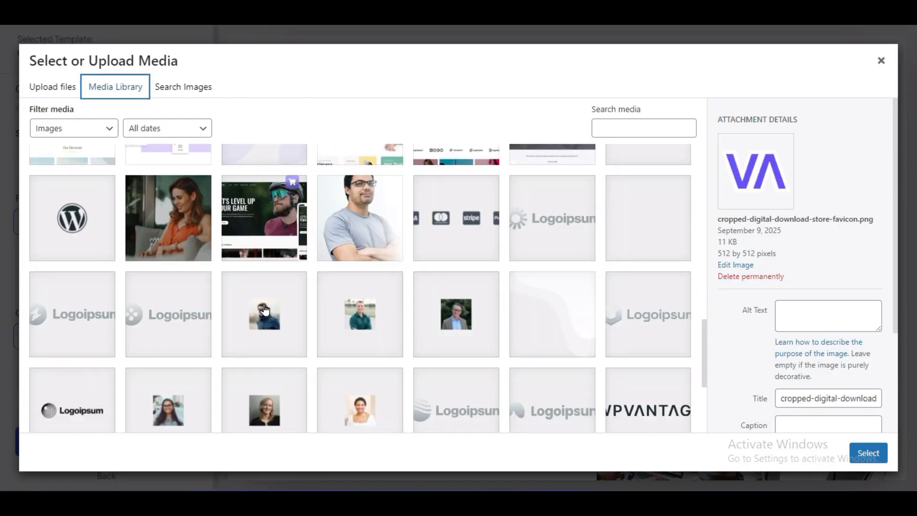
scroll(265, 309, up, 5)
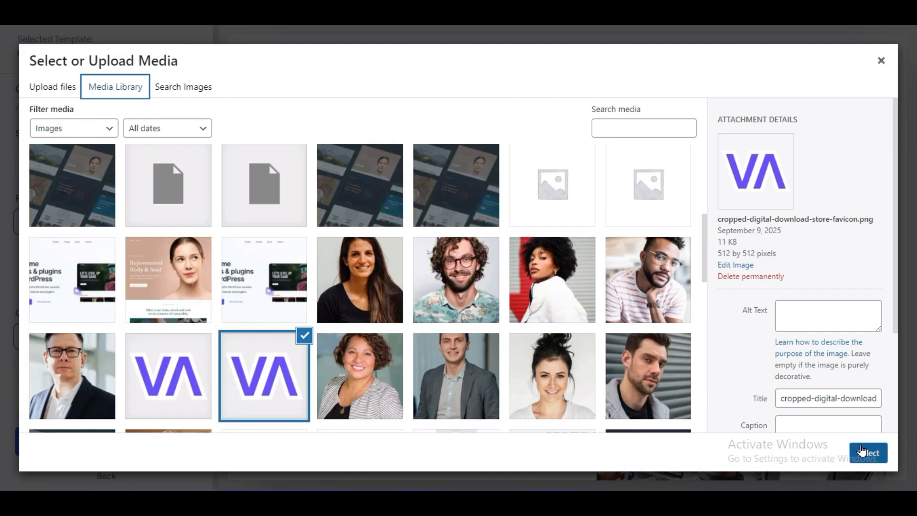
click(861, 450)
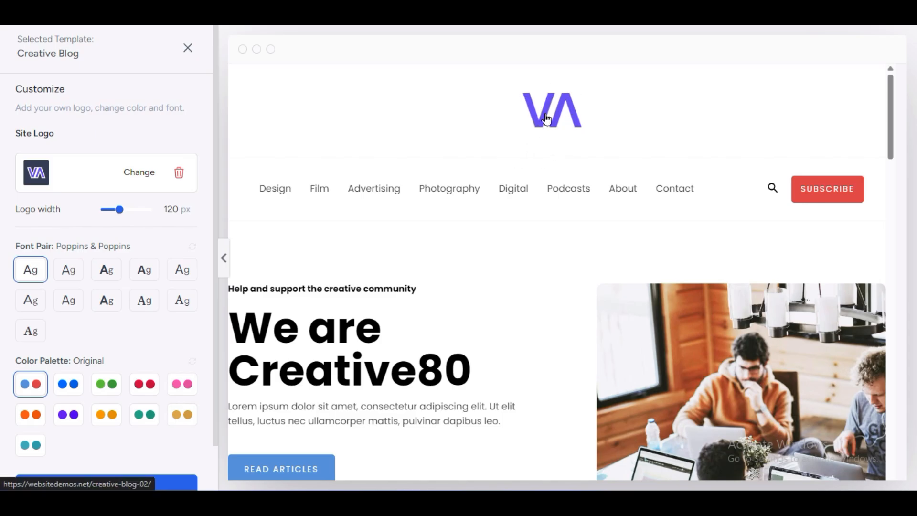
- Set the logo width to 79 px
drag(15, 220, 68, 219)
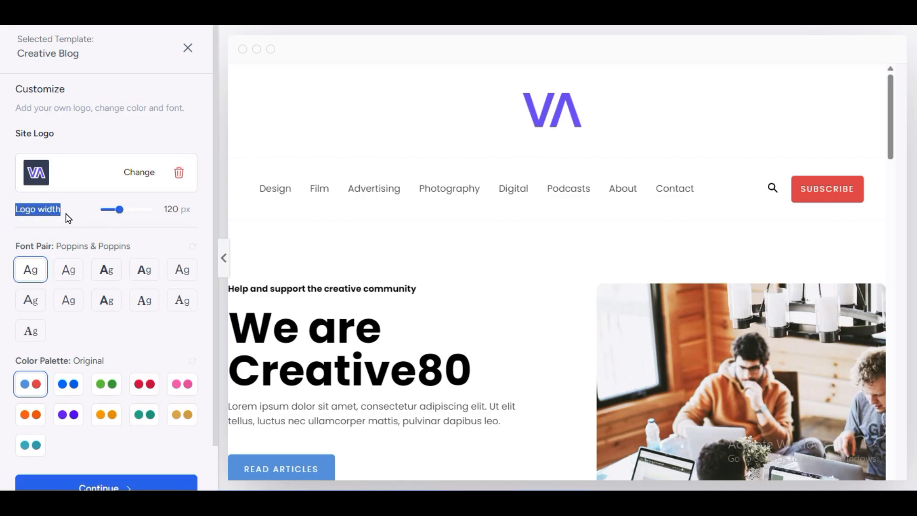
drag(123, 211, 109, 232)
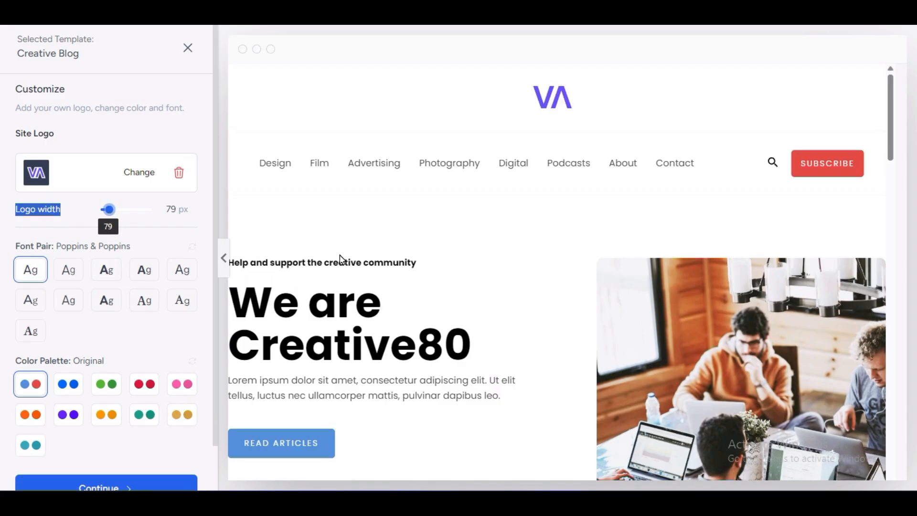
click(5, 274)
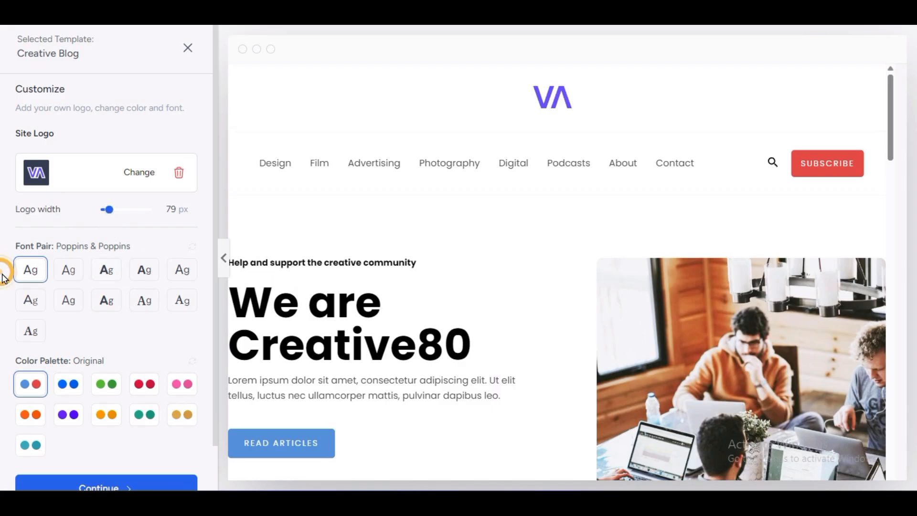
- Try several font pairs for the template and settle on Work Sans & Inter
click(68, 271)
click(106, 270)
click(145, 280)
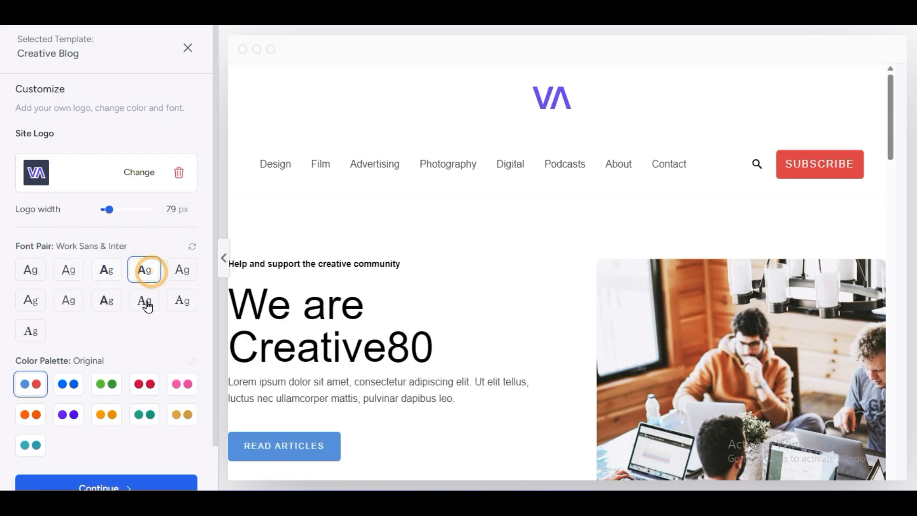
- Apply the red Style 3 color palette, check it in the page preview and continue to the feature selection
scroll(59, 355, down, 1)
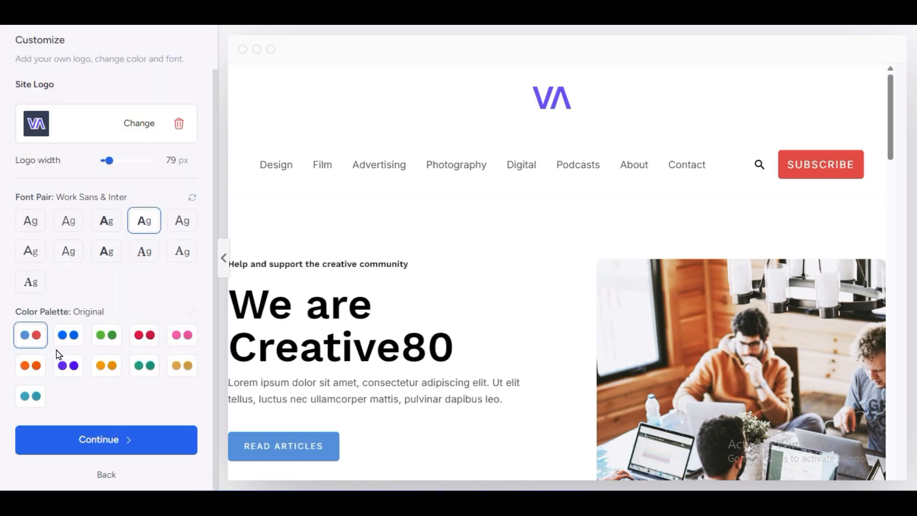
click(144, 339)
scroll(751, 321, down, 10)
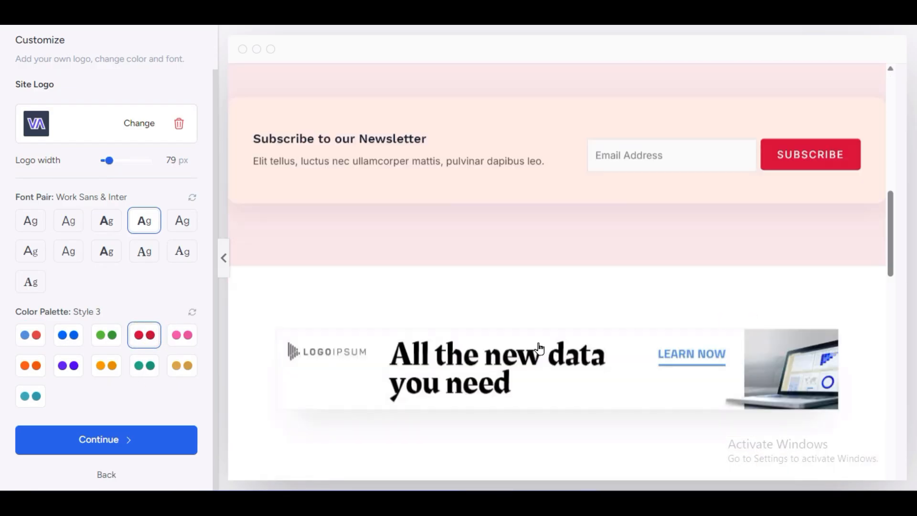
scroll(538, 348, up, 5)
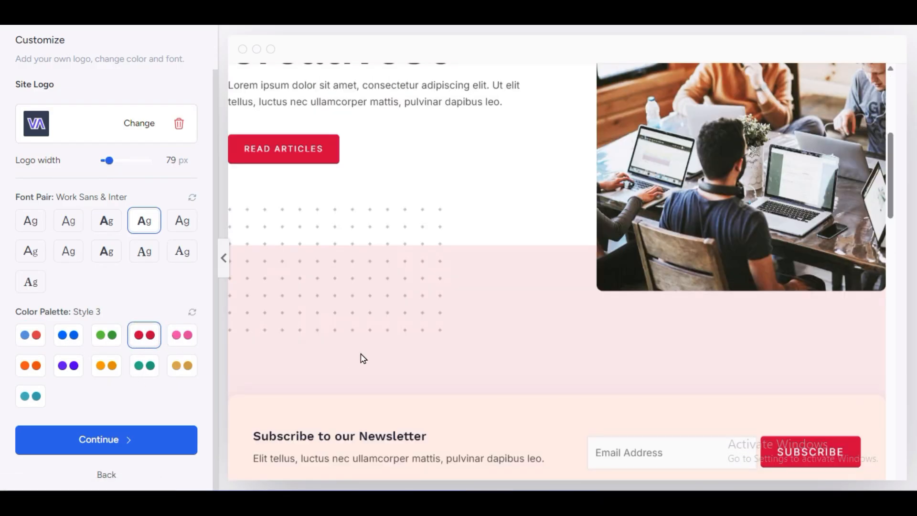
scroll(361, 358, down, 5)
click(127, 440)
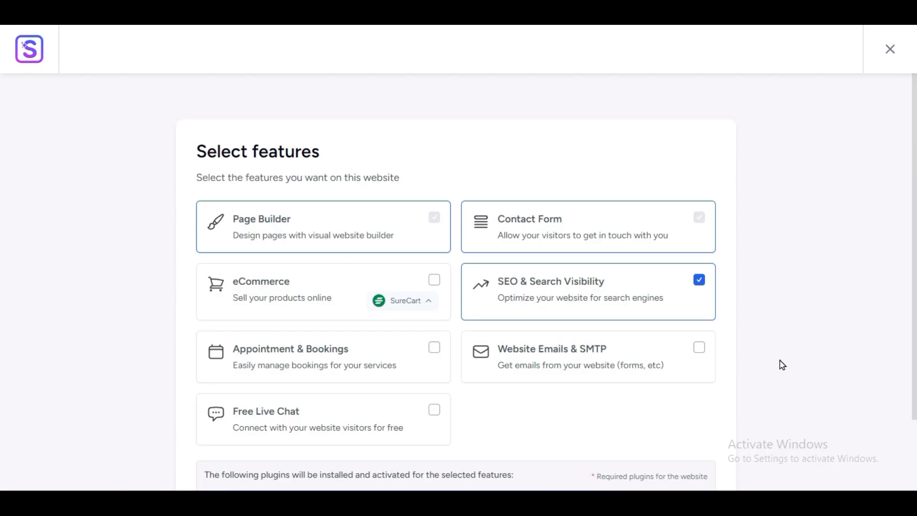
- Review the optional website features and try Appointment & Bookings and eCommerce, deselecting each again
scroll(782, 365, down, 3)
scroll(780, 367, up, 3)
scroll(109, 343, down, 3)
click(348, 230)
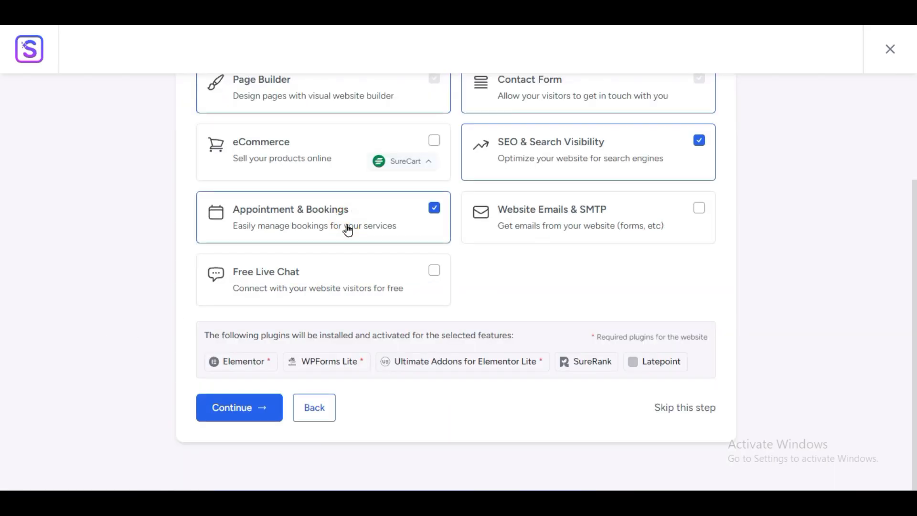
click(348, 230)
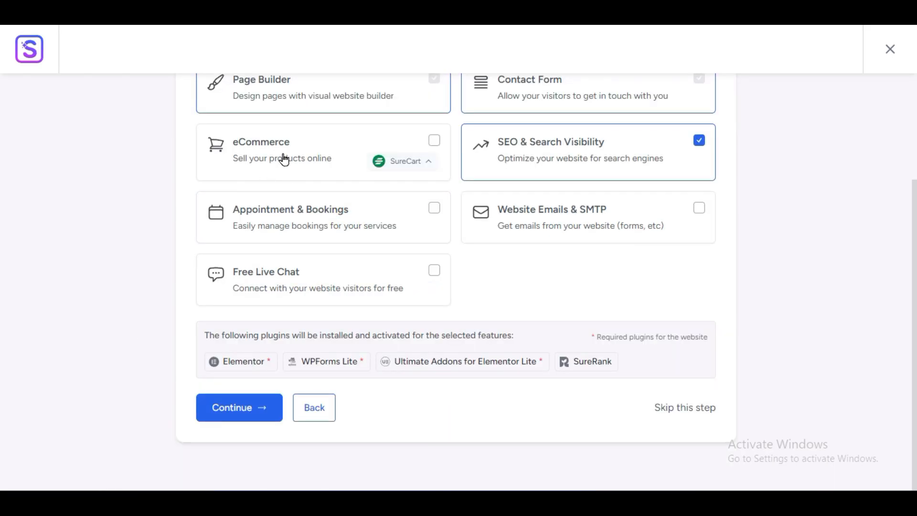
scroll(293, 281, up, 3)
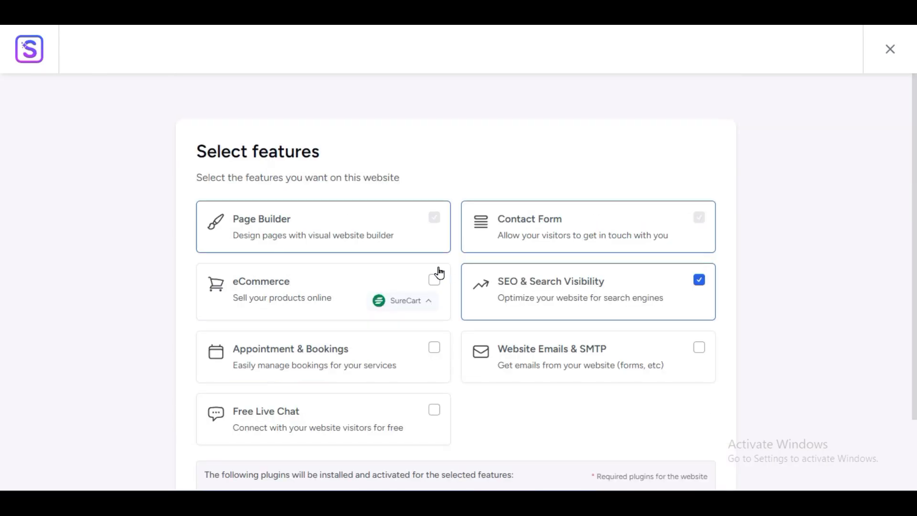
click(434, 280)
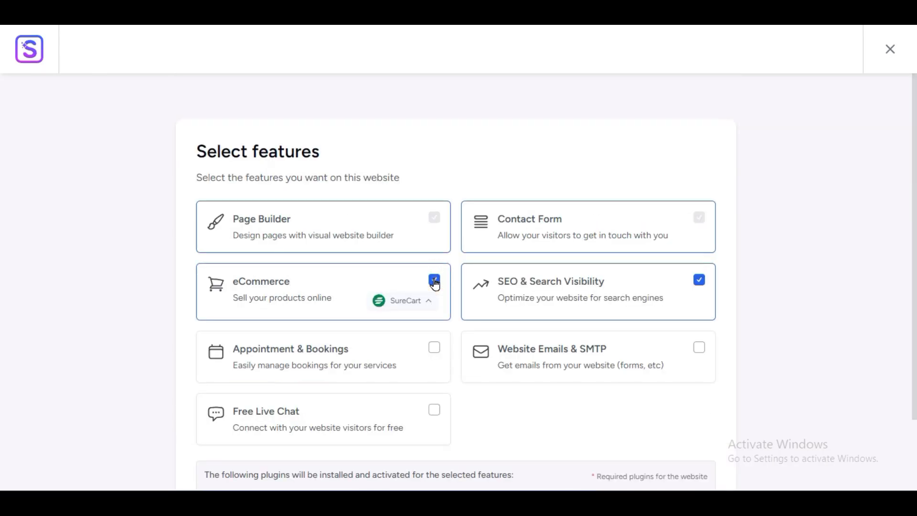
click(434, 282)
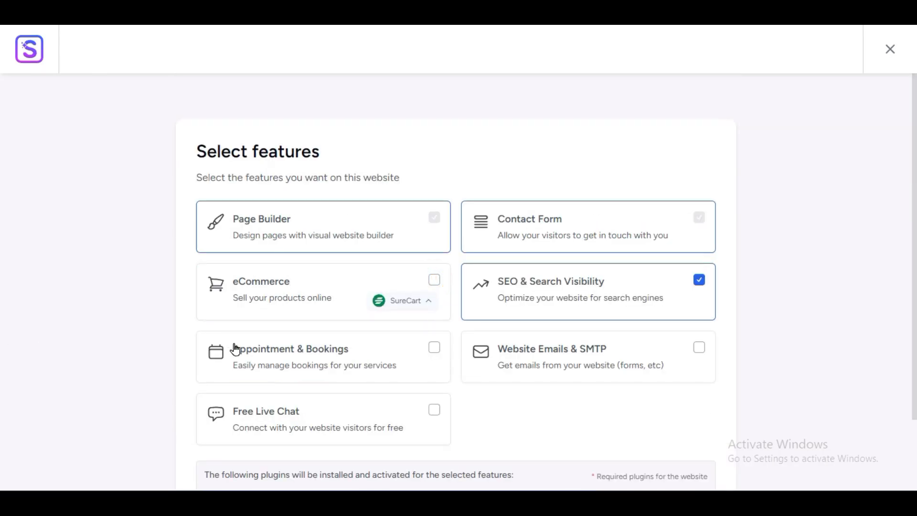
- Enable the Free Live Chat feature for the website
scroll(234, 348, down, 3)
click(440, 271)
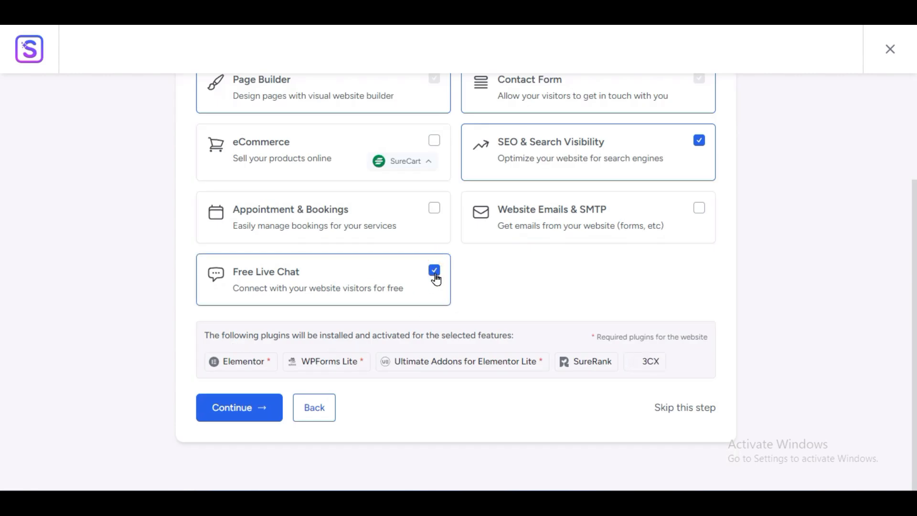
- Deselect the Free Live Chat feature, review the list of plugins that will be installed and continue to the last setup page
click(435, 277)
drag(628, 363, 190, 386)
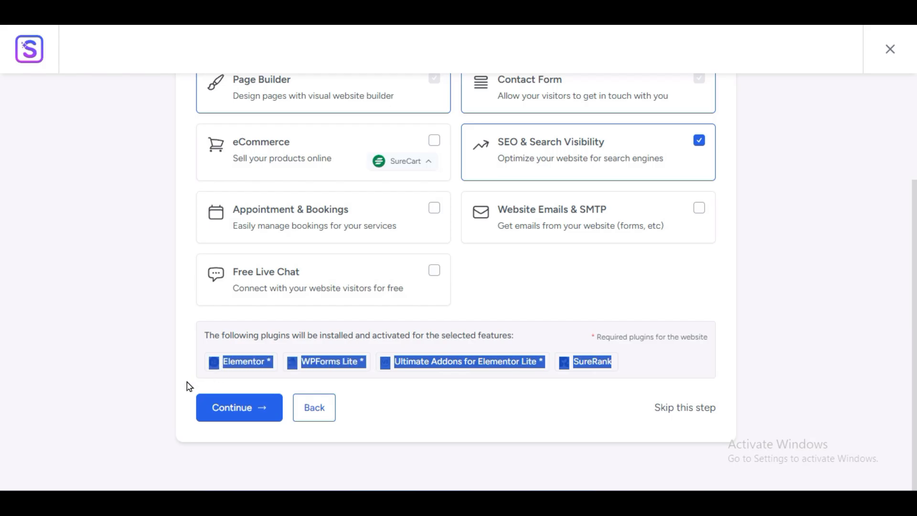
click(352, 332)
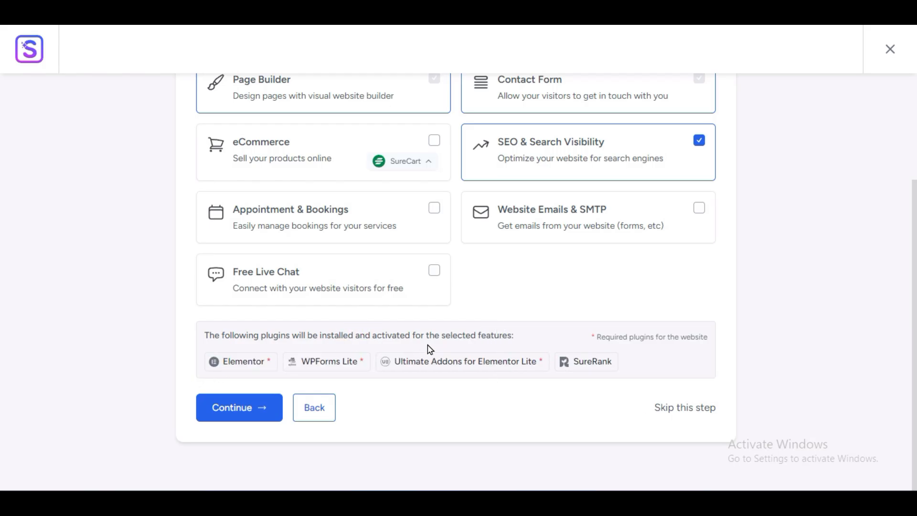
drag(509, 333, 208, 351)
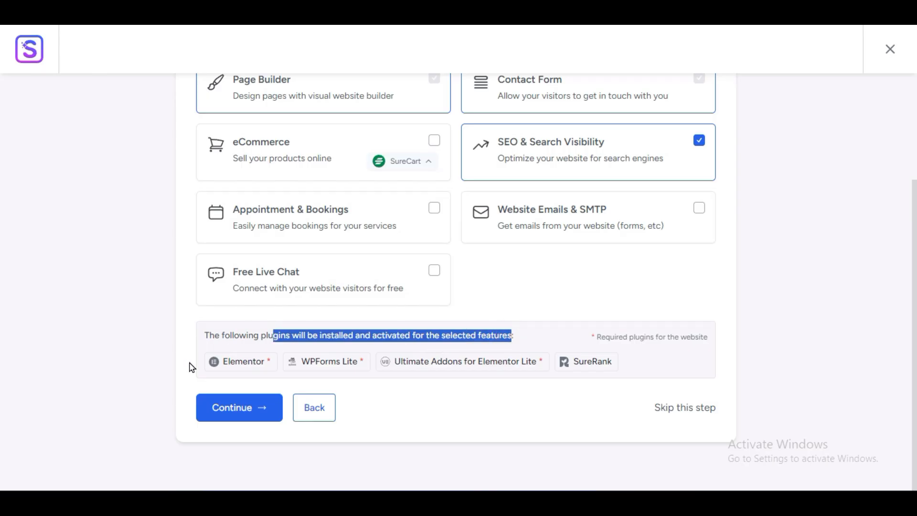
click(190, 365)
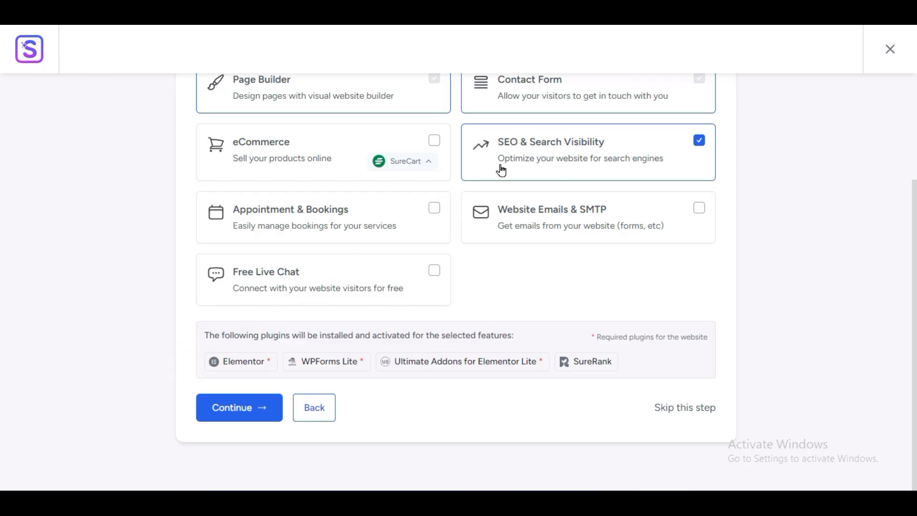
click(246, 407)
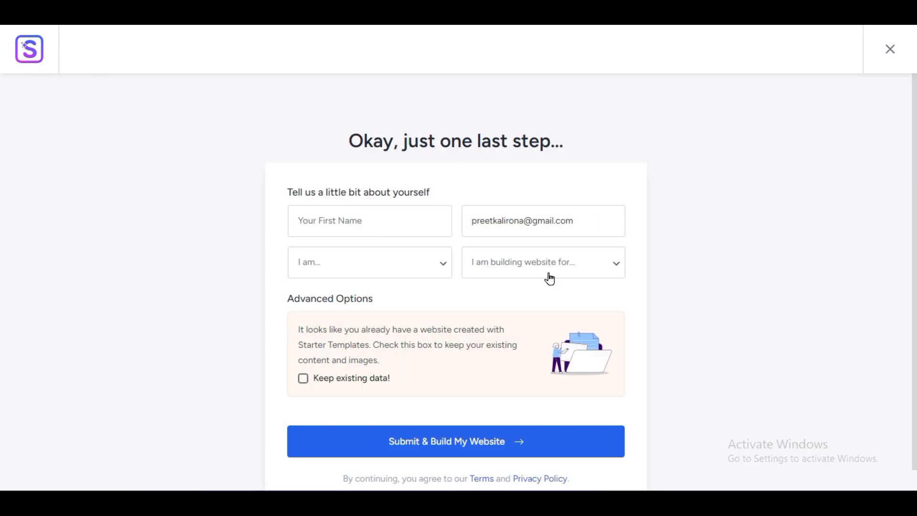
- Submit the final setup form without keeping existing data to build the website, and open the finished site
click(356, 433)
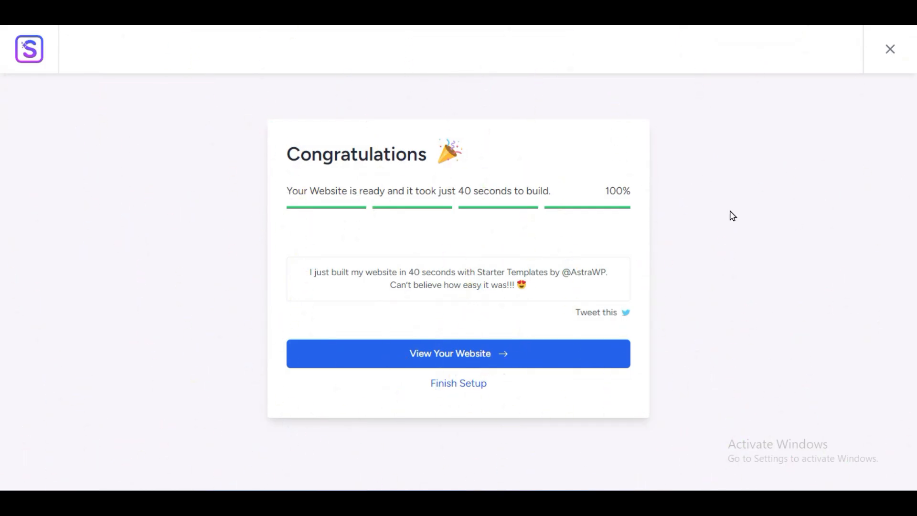
drag(285, 153, 657, 199)
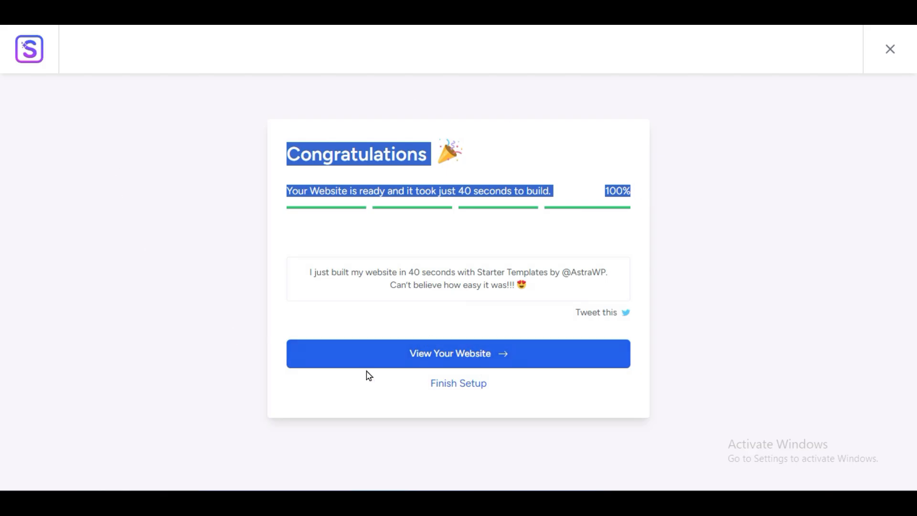
click(461, 354)
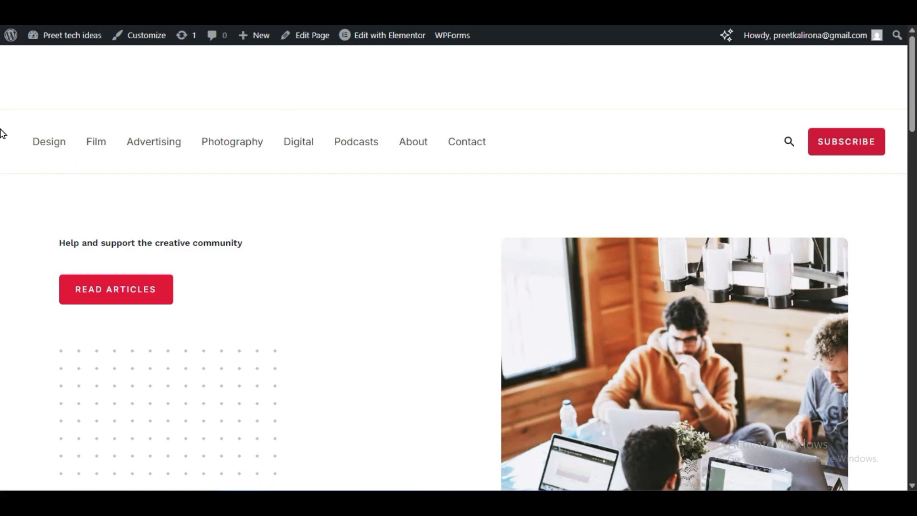
- Examine the new homepage from header to footer, including its newsletter, popular categories and podcast sections
scroll(413, 208, down, 9)
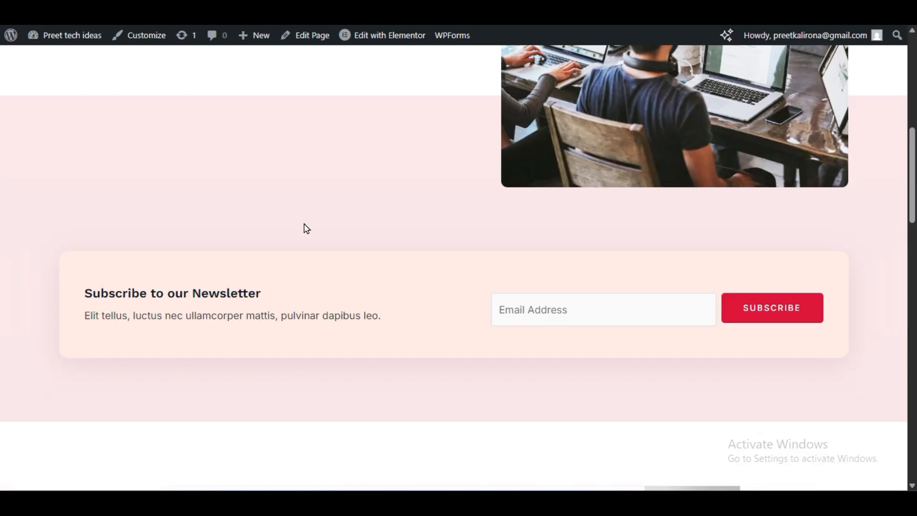
scroll(335, 249, down, 10)
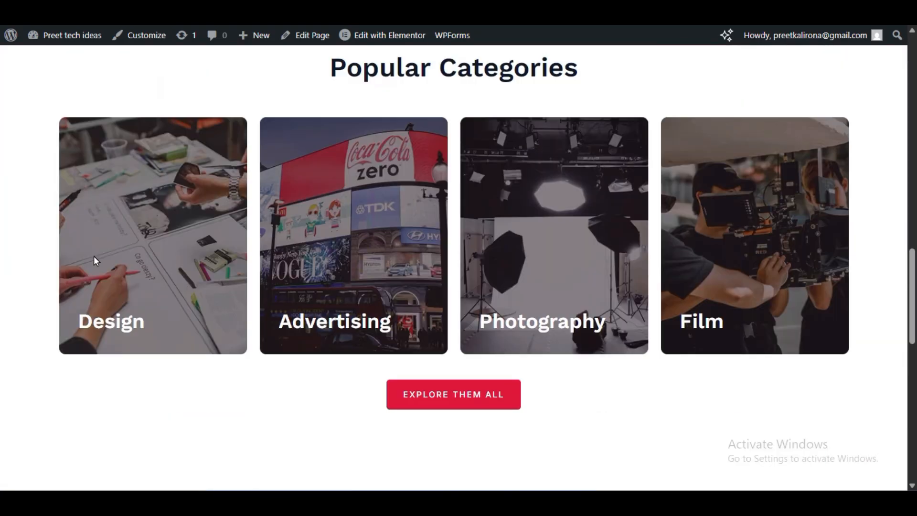
scroll(110, 266, down, 10)
scroll(176, 268, up, 5)
scroll(370, 332, down, 3)
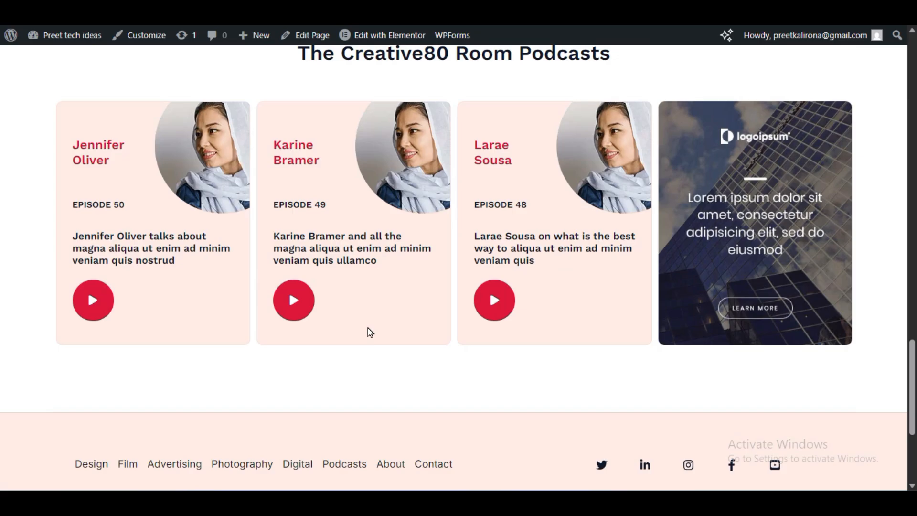
scroll(369, 331, down, 4)
scroll(506, 359, up, 8)
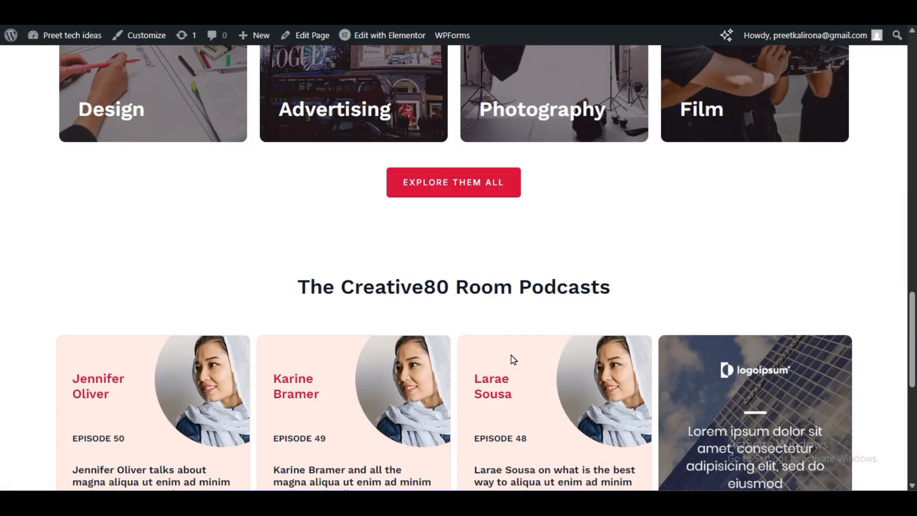
scroll(514, 359, up, 15)
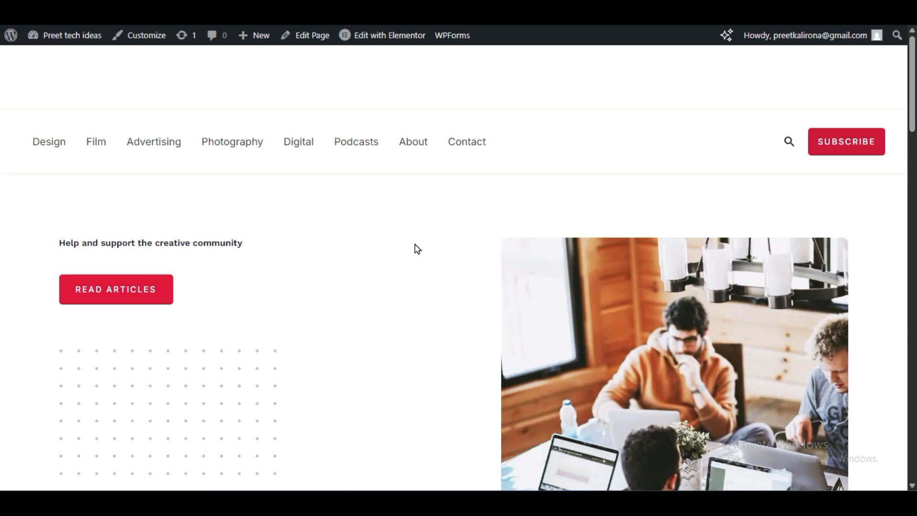
- Finish the template setup wizard and look through the Astra dashboard's quick settings and modules
mouse_move(365, 42)
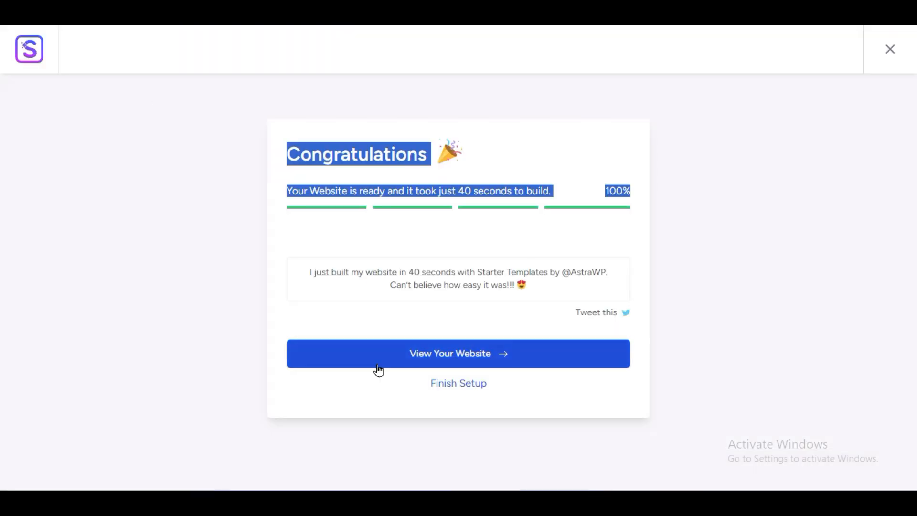
click(461, 384)
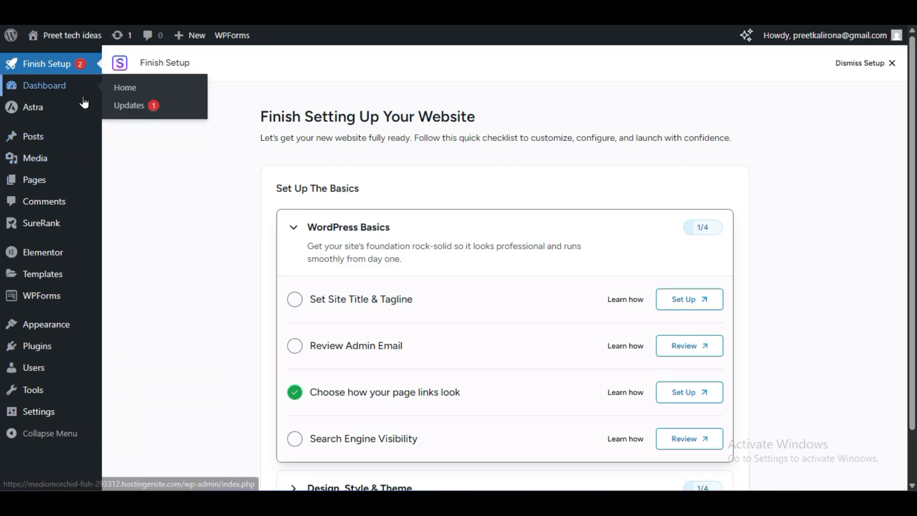
mouse_move(86, 107)
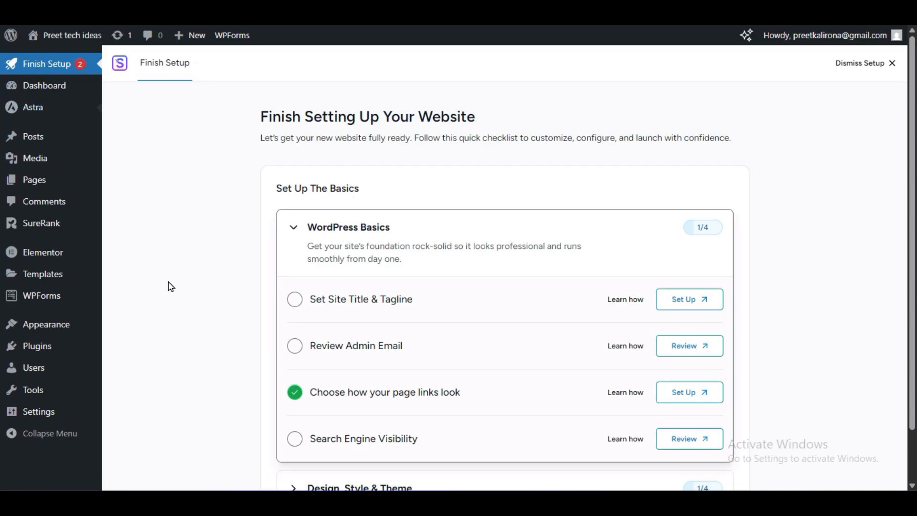
scroll(209, 355, down, 3)
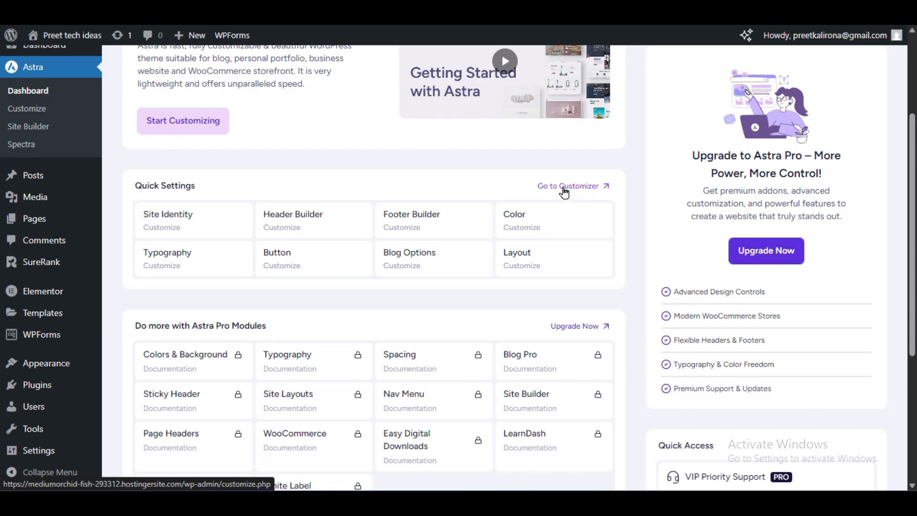
scroll(225, 190, down, 5)
- Open the Astra theme's customizer in a new tab and look over its available sections
mouse_move(50, 366)
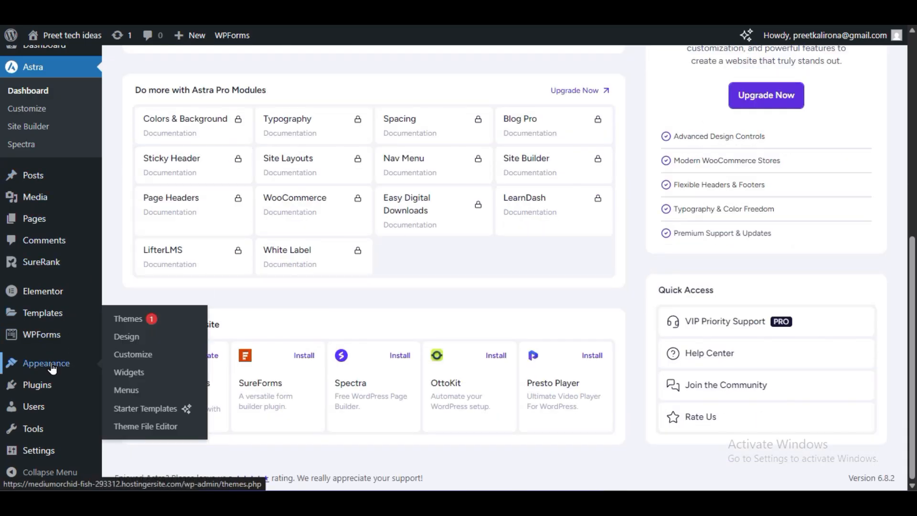
right_click(144, 362)
click(147, 139)
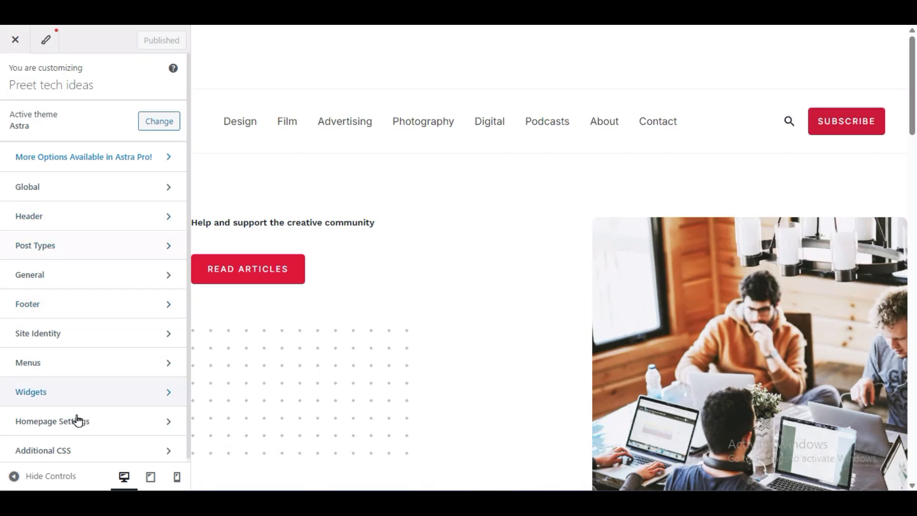
scroll(71, 380, down, 1)
scroll(72, 379, up, 1)
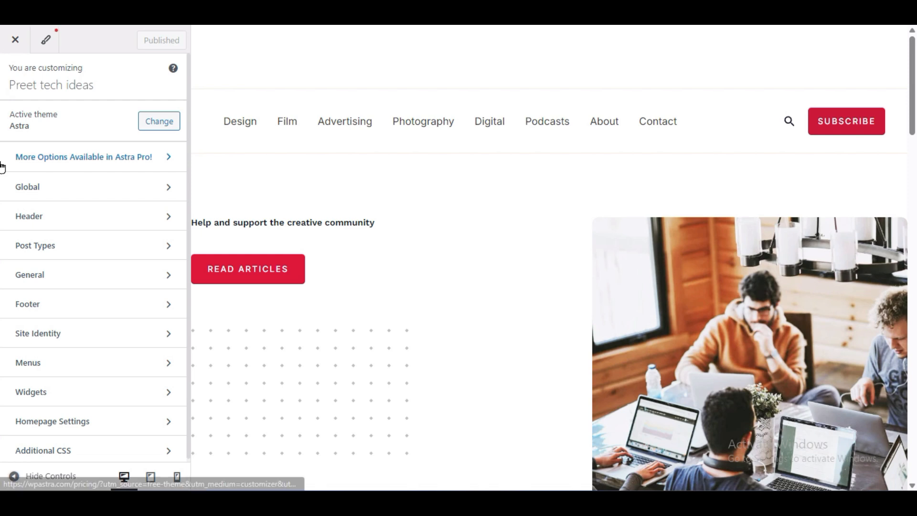
- Apply the Rubik / Karla font preset in the customizer's global typography settings
click(26, 186)
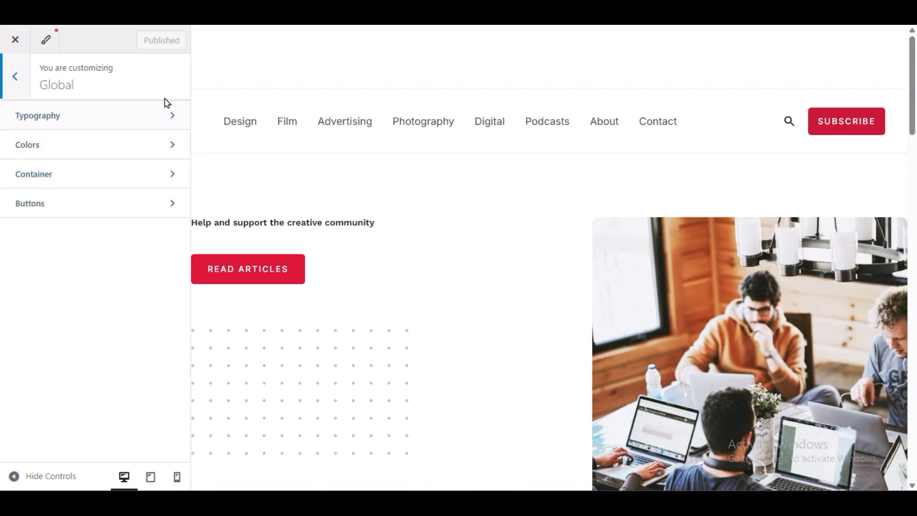
click(117, 118)
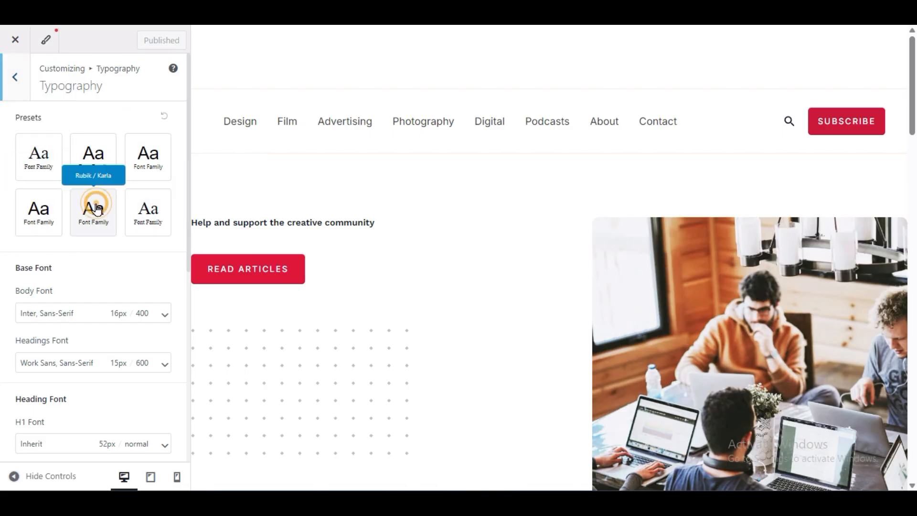
click(94, 222)
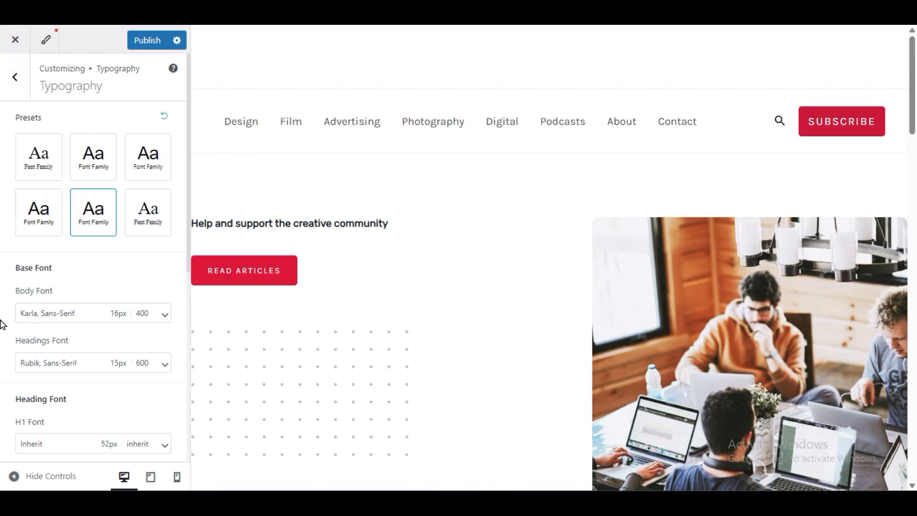
- Try Irish Grover as the body font family and check it in the page preview
scroll(2, 325, down, 3)
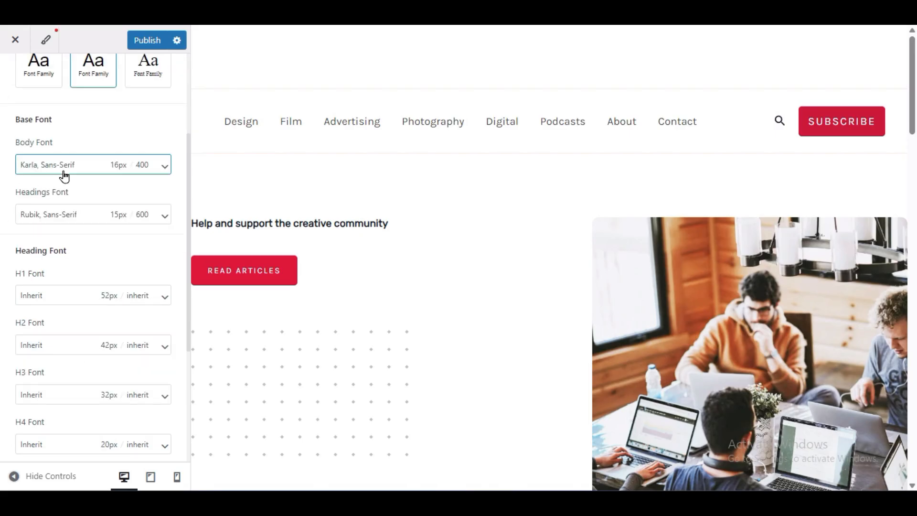
click(40, 169)
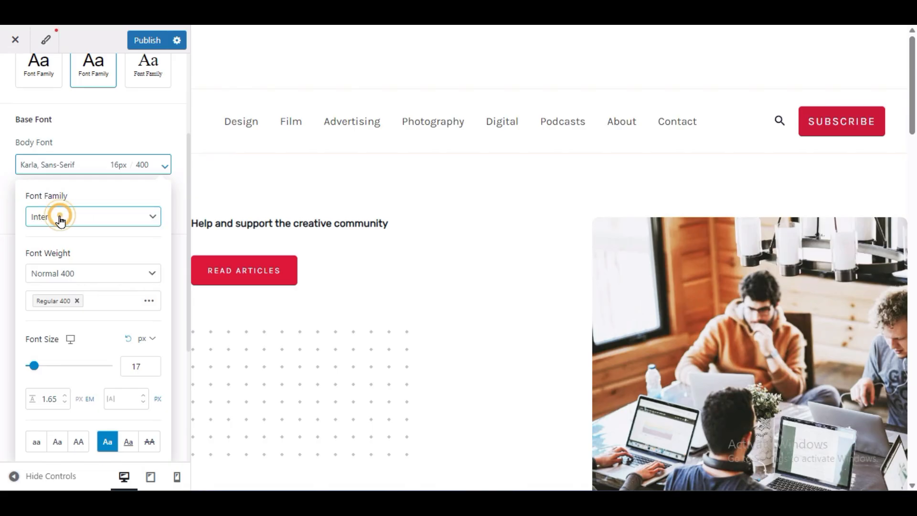
click(59, 215)
click(86, 331)
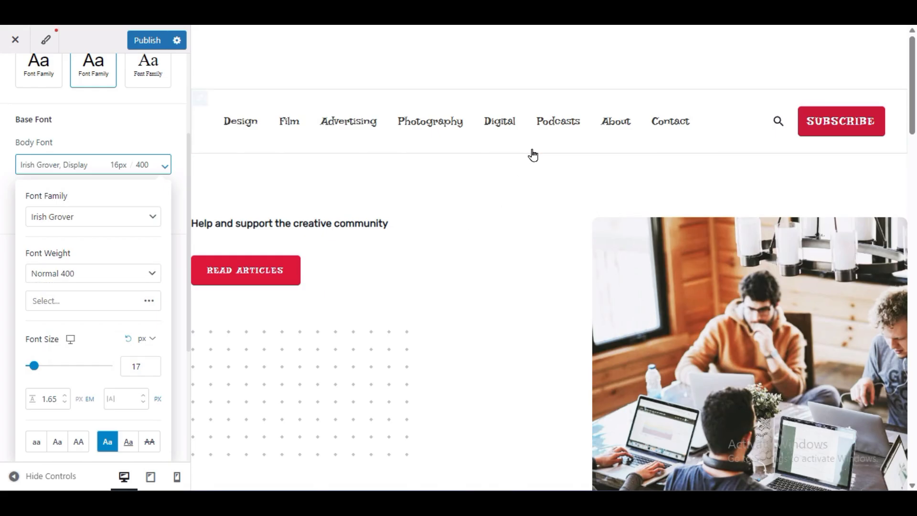
scroll(618, 308, down, 15)
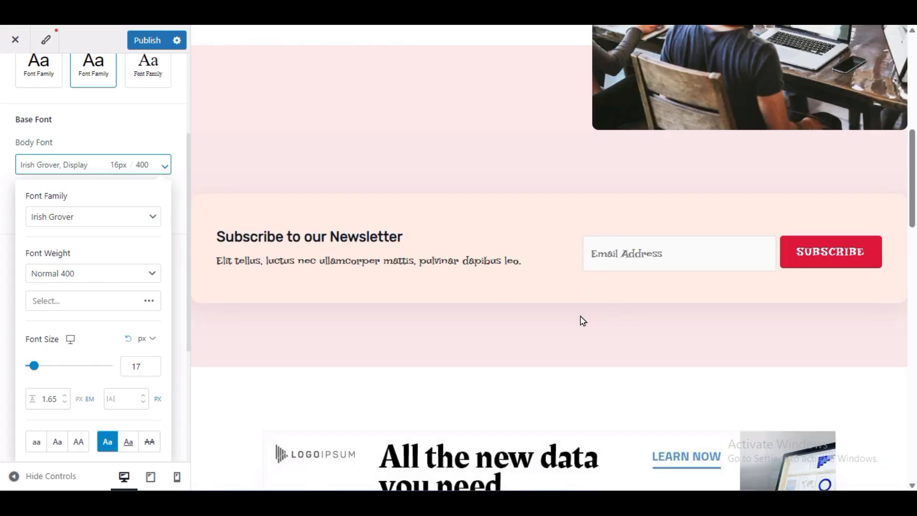
scroll(457, 331, up, 15)
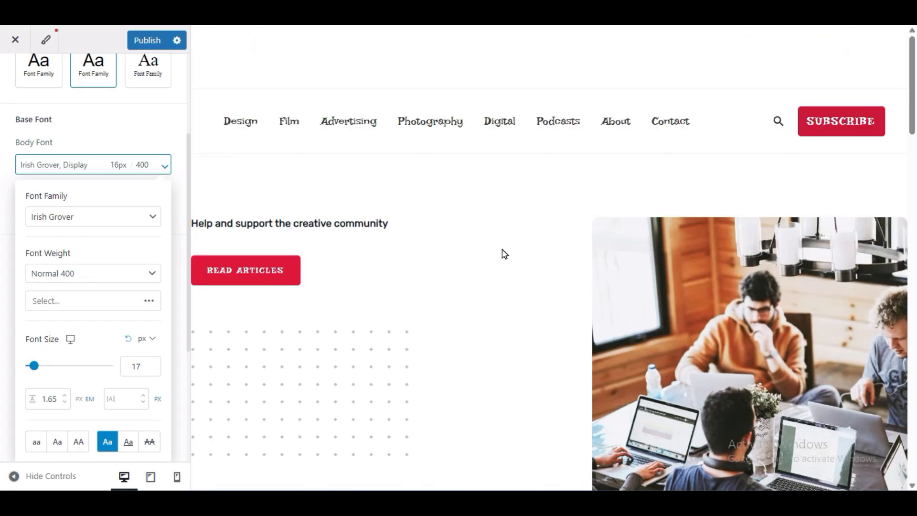
- Try Italianno, Jacquard 12, Jacquard 24 Charted and Jacquarda Bastarda 9 Charted as the body font family
click(88, 229)
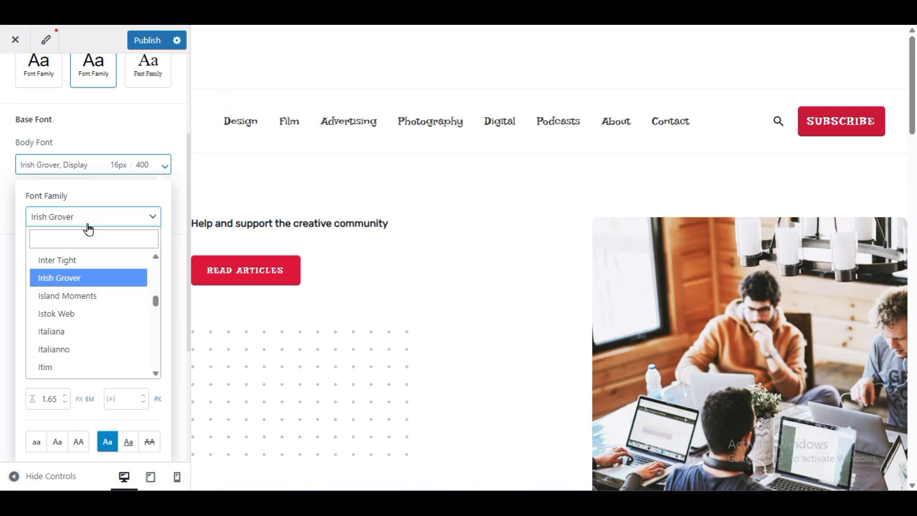
click(67, 348)
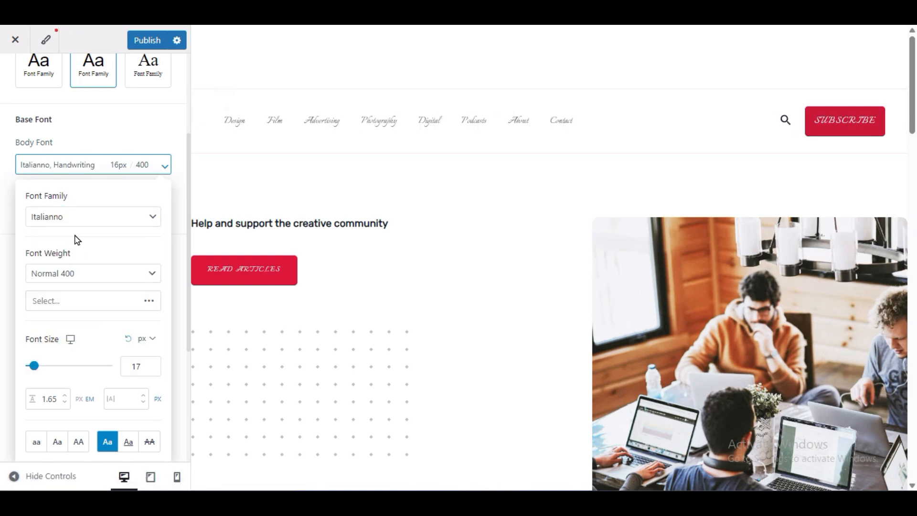
click(81, 222)
click(90, 314)
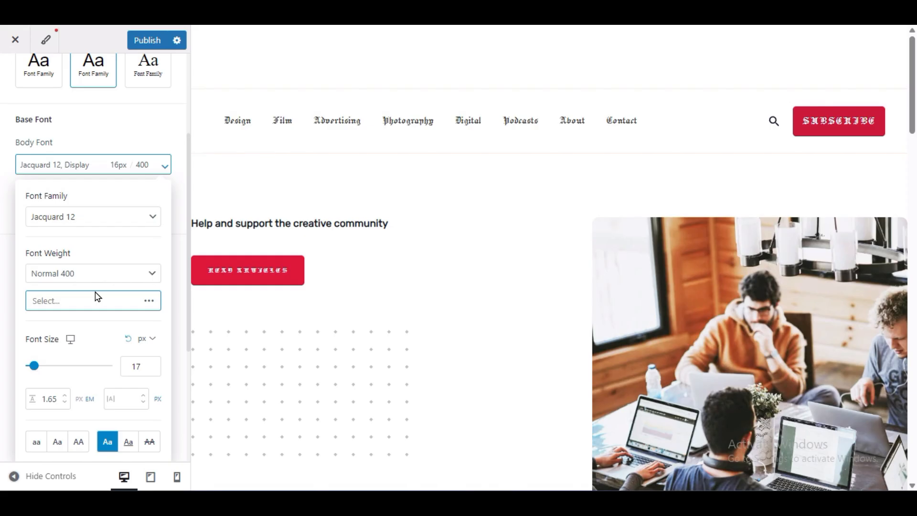
click(80, 221)
click(111, 333)
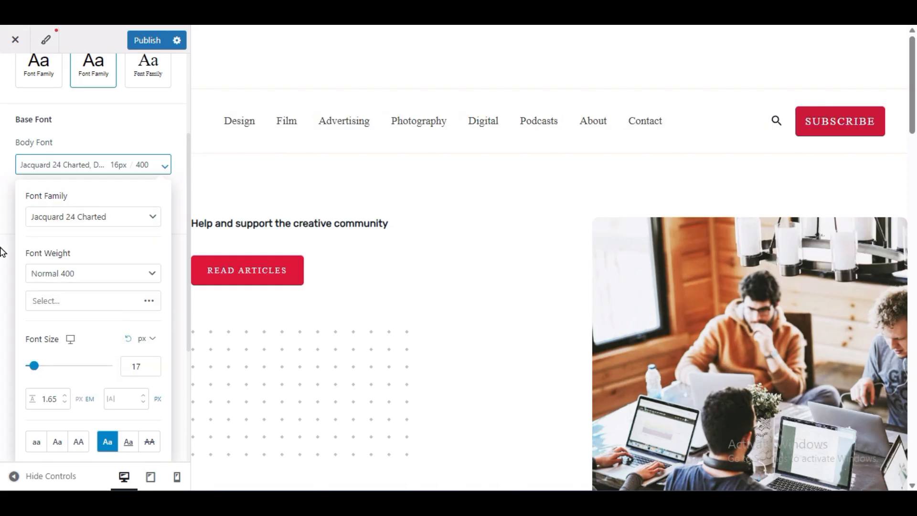
click(54, 274)
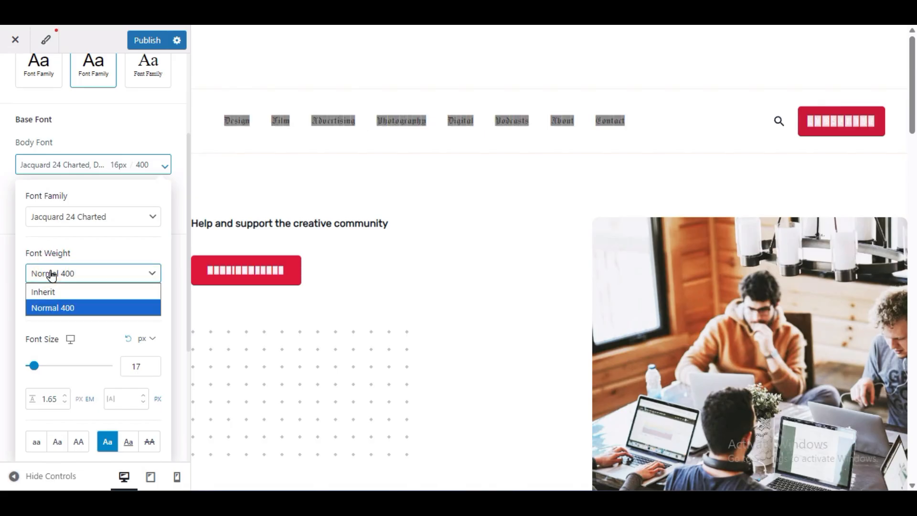
click(50, 270)
click(74, 212)
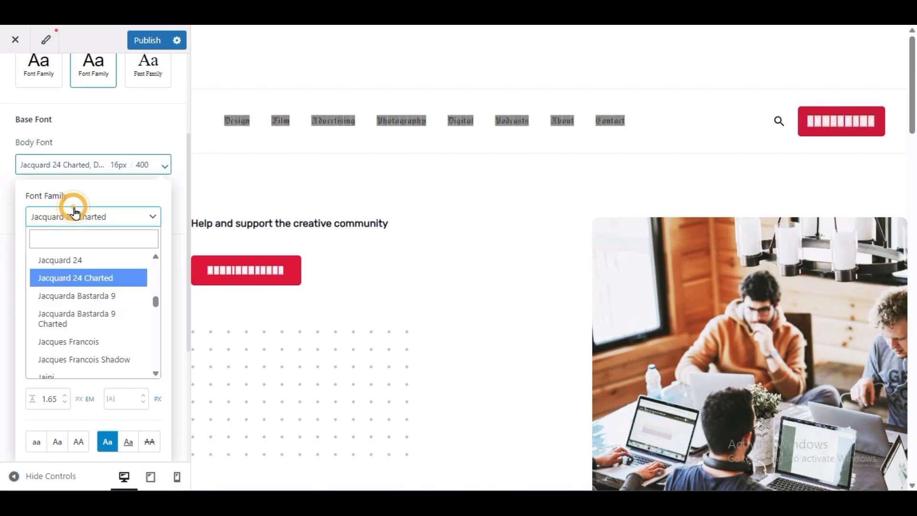
click(91, 325)
- Set the body font family to IM Fell DW Pica SC
click(115, 218)
scroll(109, 287, up, 10)
click(113, 292)
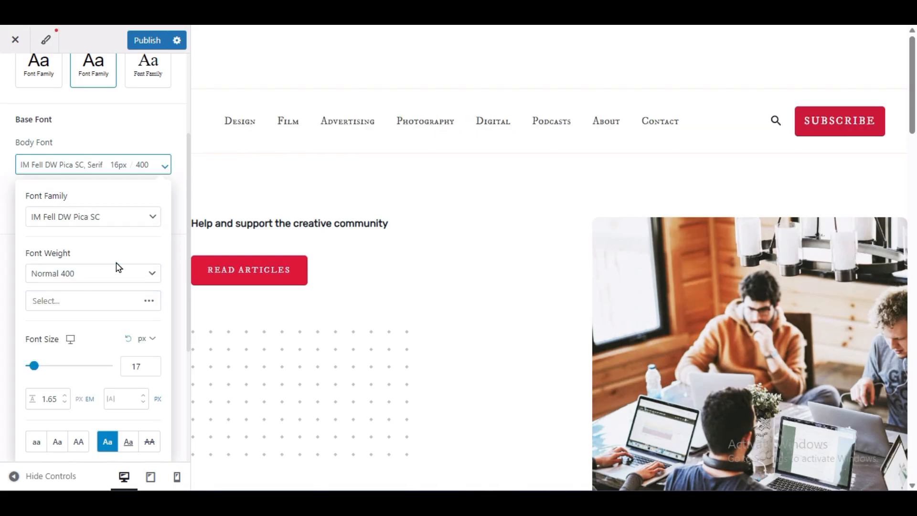
- Set the body font's weight to Normal 400 and its size to 17 px
click(68, 274)
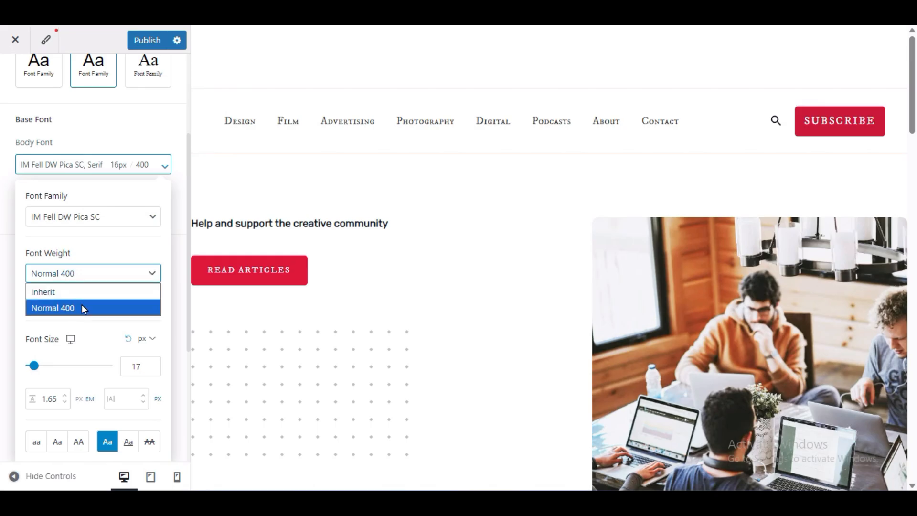
click(62, 307)
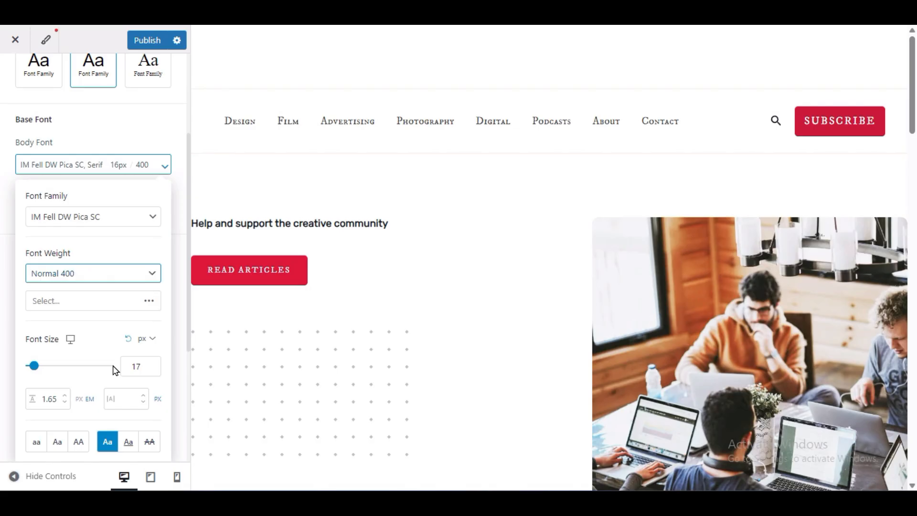
drag(140, 365, 123, 365)
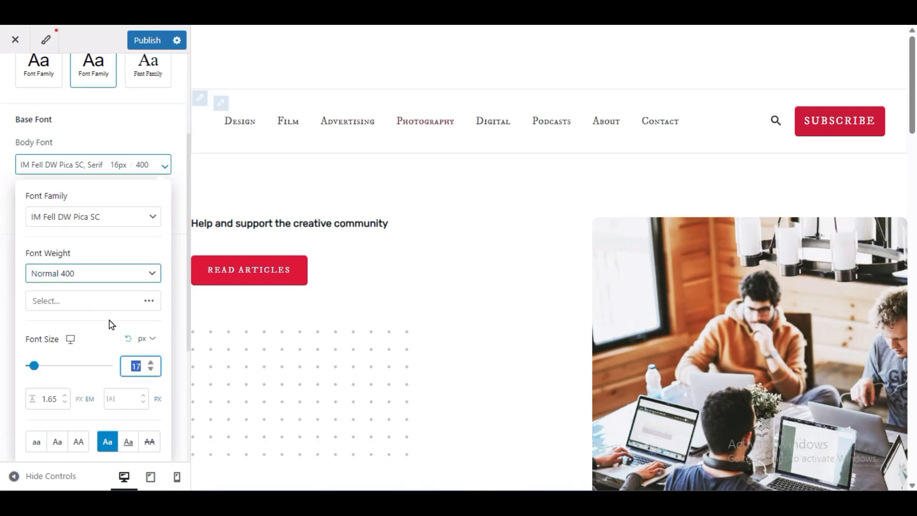
click(109, 366)
drag(113, 371, 33, 366)
click(126, 391)
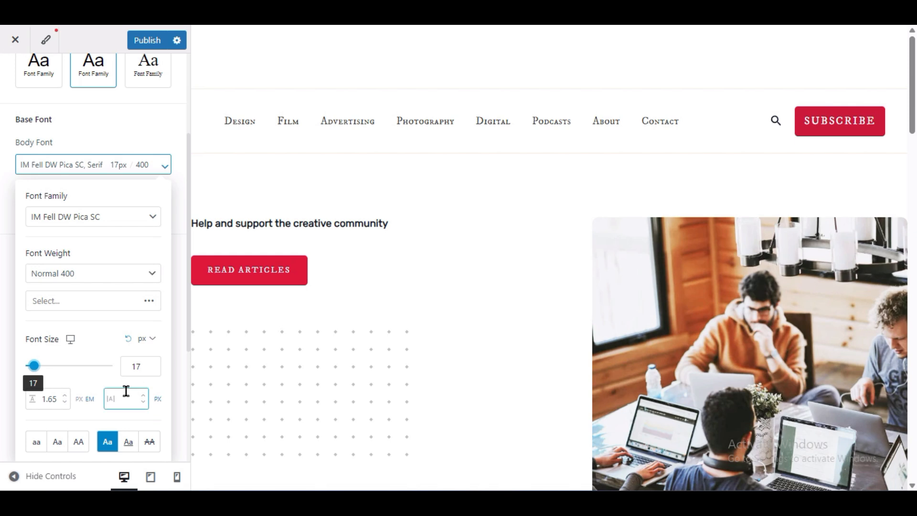
scroll(433, 263, down, 8)
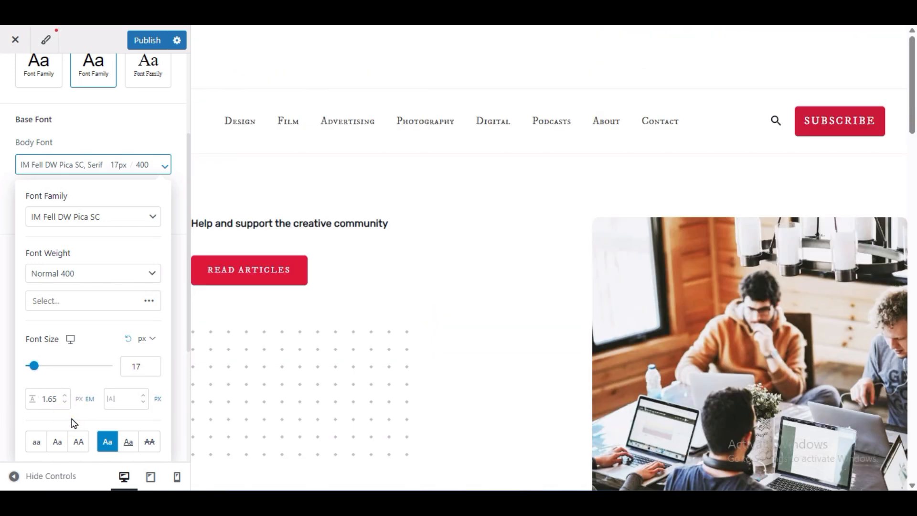
click(108, 112)
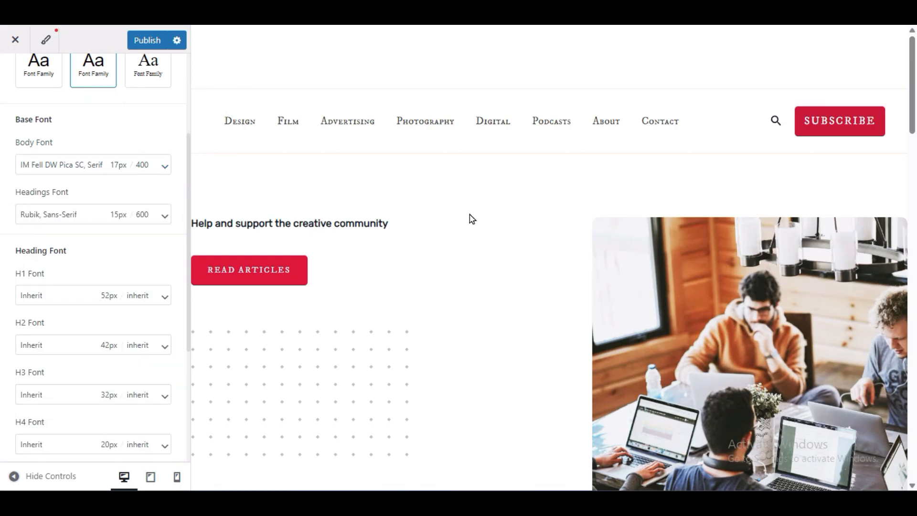
- Turn on underlining for content links in the typography settings
scroll(465, 222, down, 10)
scroll(458, 225, down, 5)
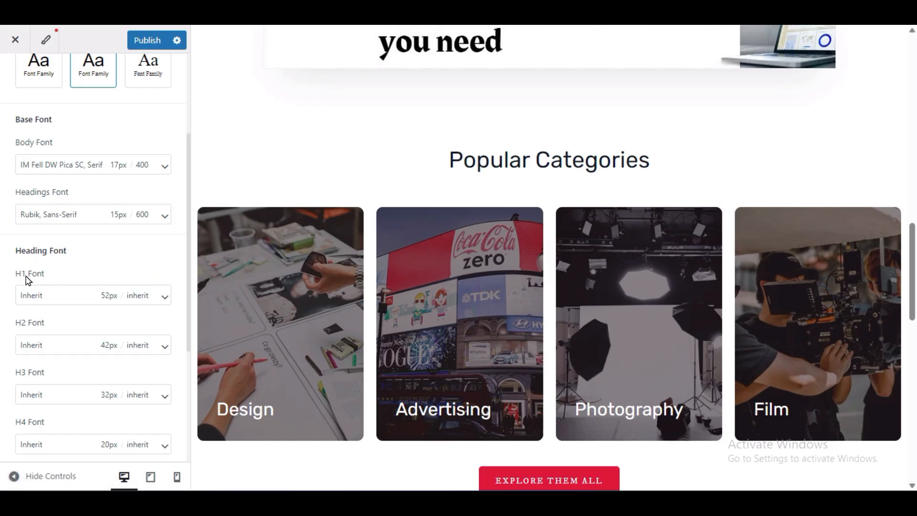
scroll(67, 281, down, 3)
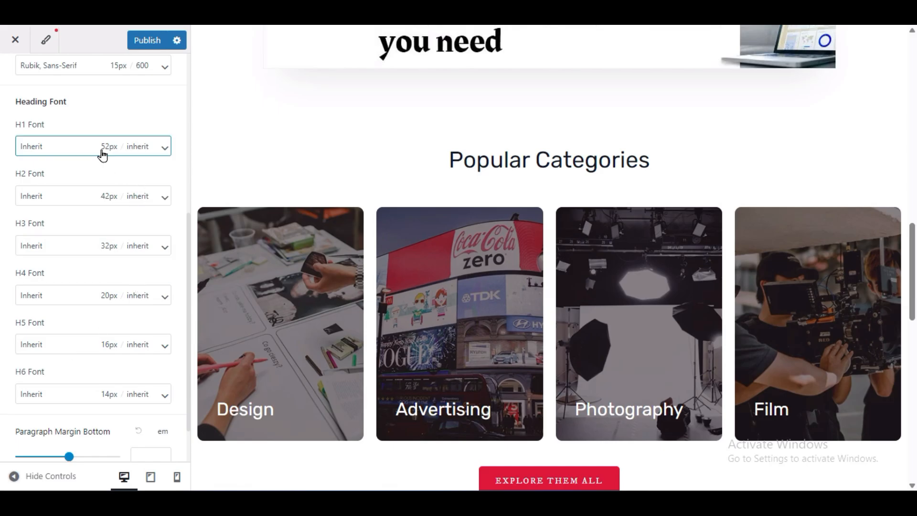
scroll(2, 389, down, 1)
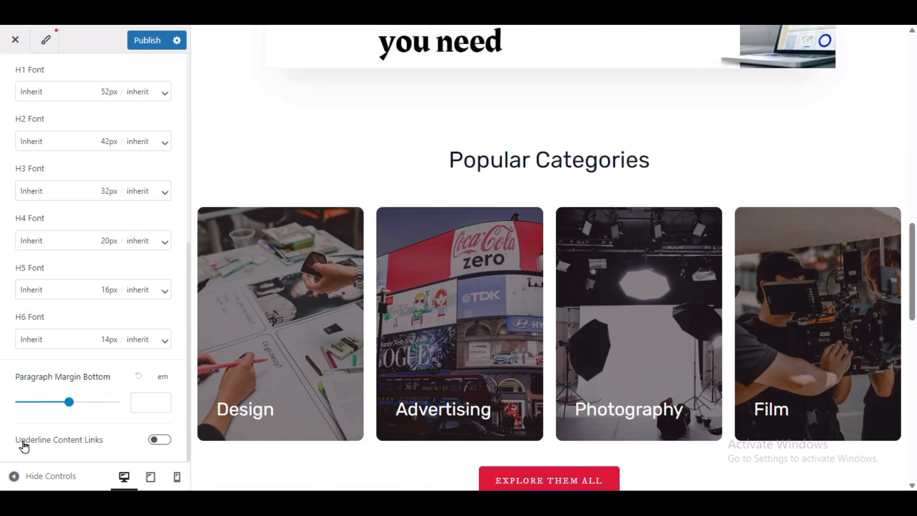
click(160, 440)
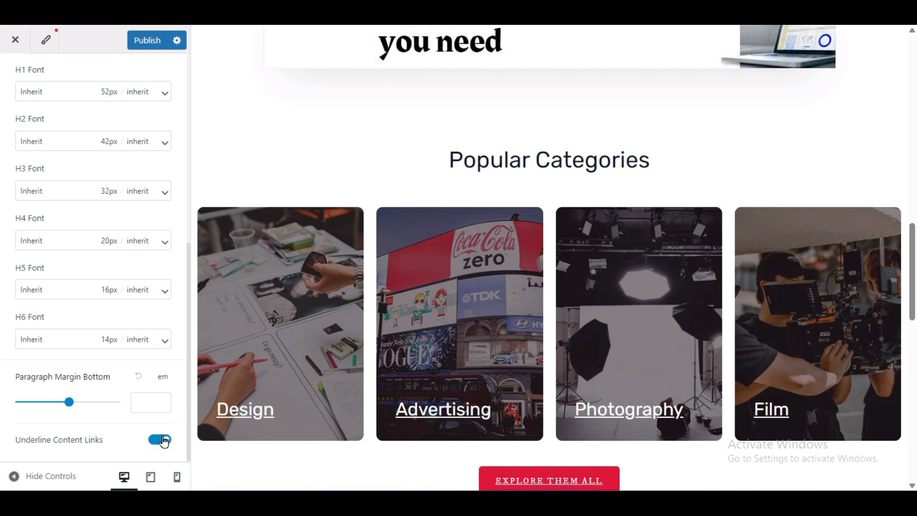
click(162, 439)
click(162, 440)
- Check the underlined links in the page preview and publish the typography changes
scroll(578, 318, down, 3)
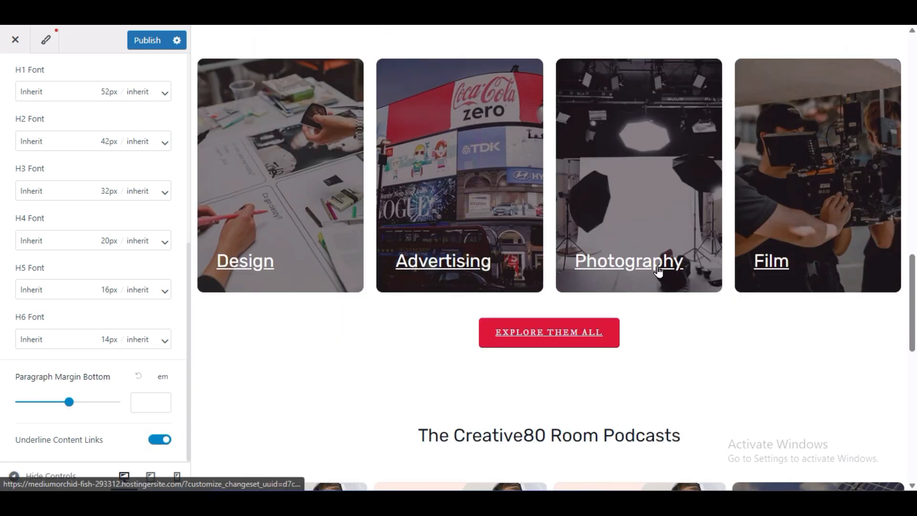
scroll(405, 323, up, 20)
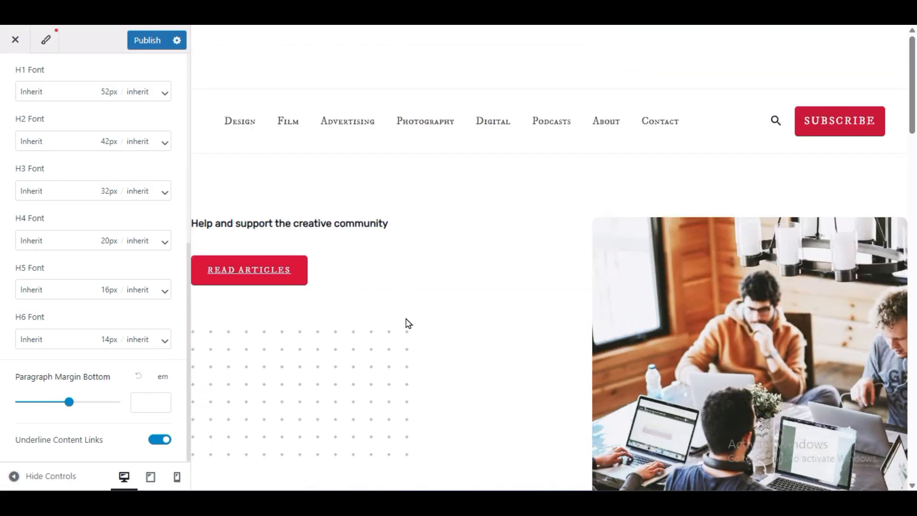
scroll(324, 300, down, 9)
scroll(345, 319, down, 12)
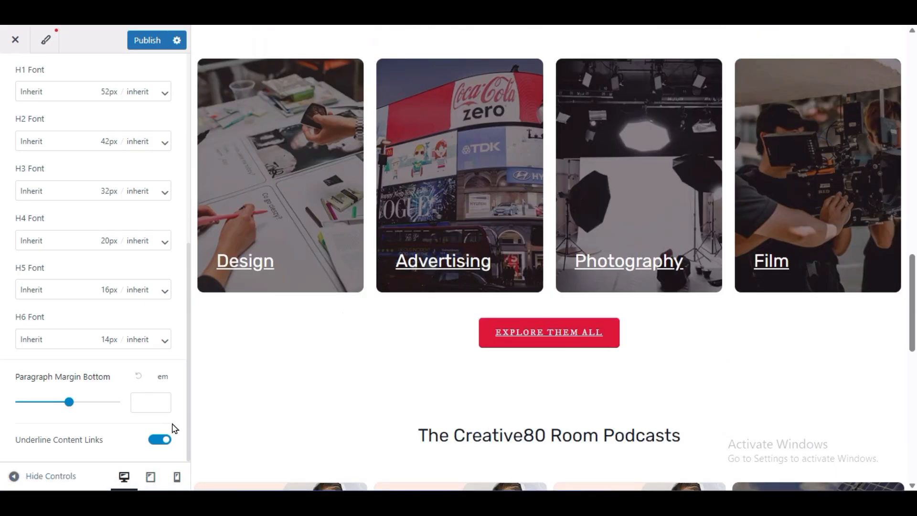
click(134, 40)
- Try the Style 2 global palette in the customizer's color settings, and switch back to Cedar
scroll(85, 191, up, 8)
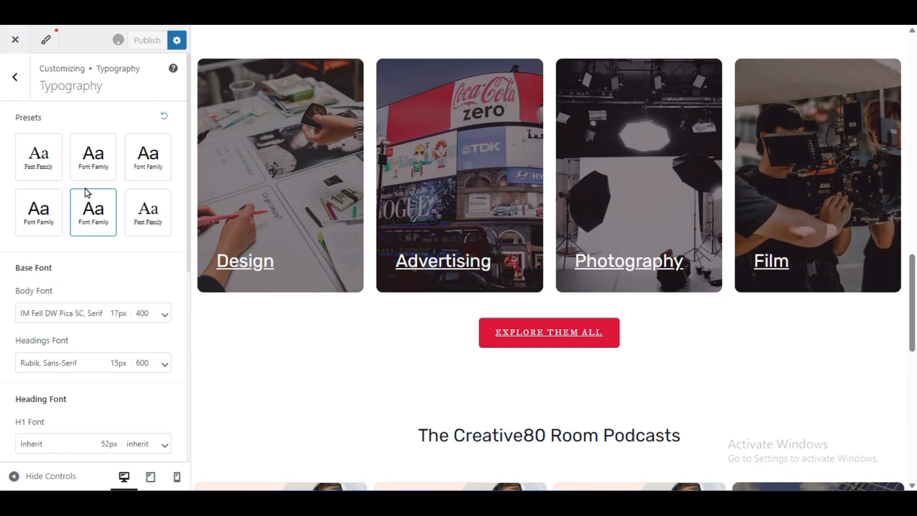
click(15, 80)
click(46, 151)
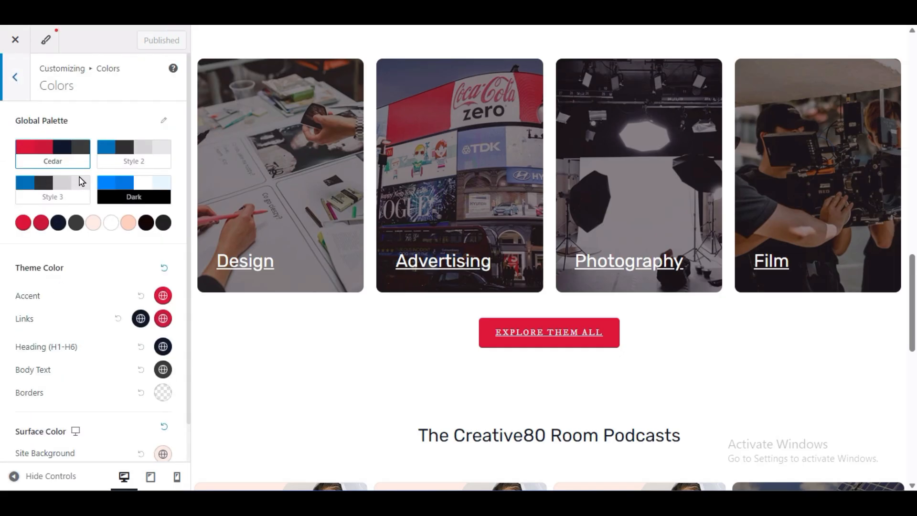
click(135, 157)
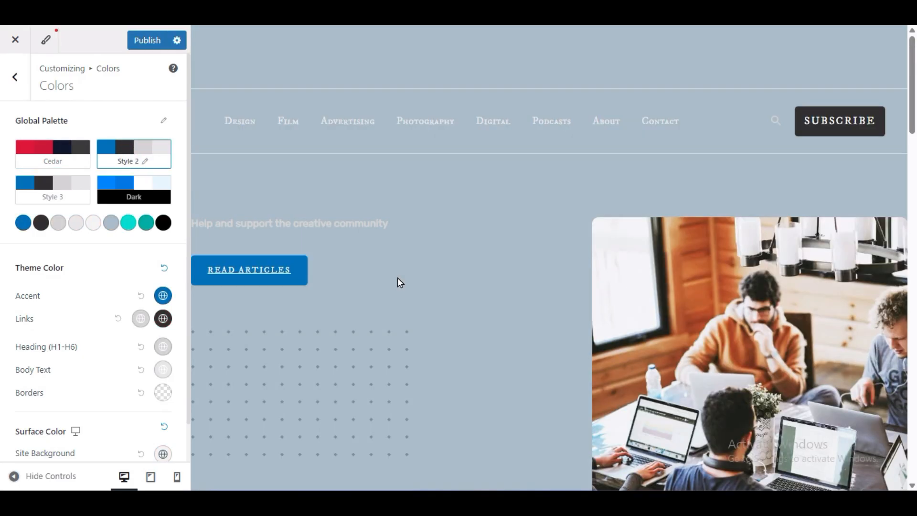
click(50, 150)
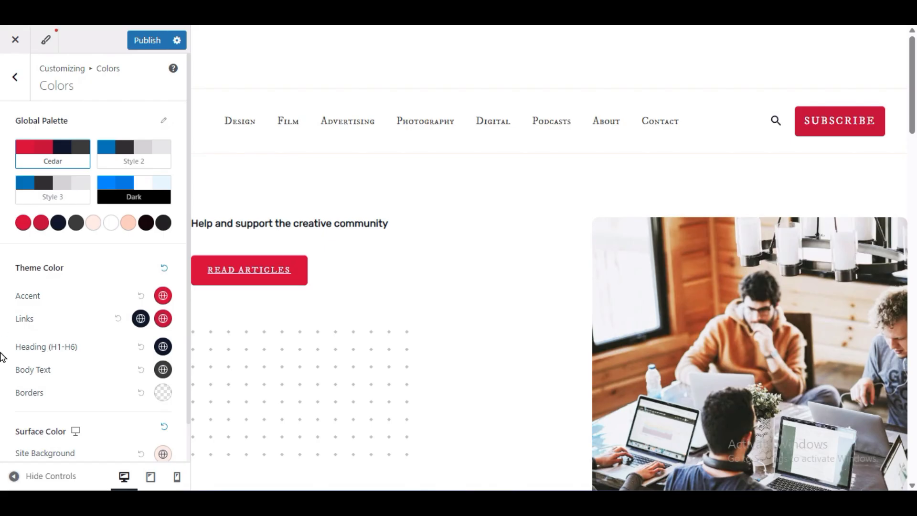
- Try a near-black site background color such as #181818, and reset it to the default
scroll(2, 355, down, 1)
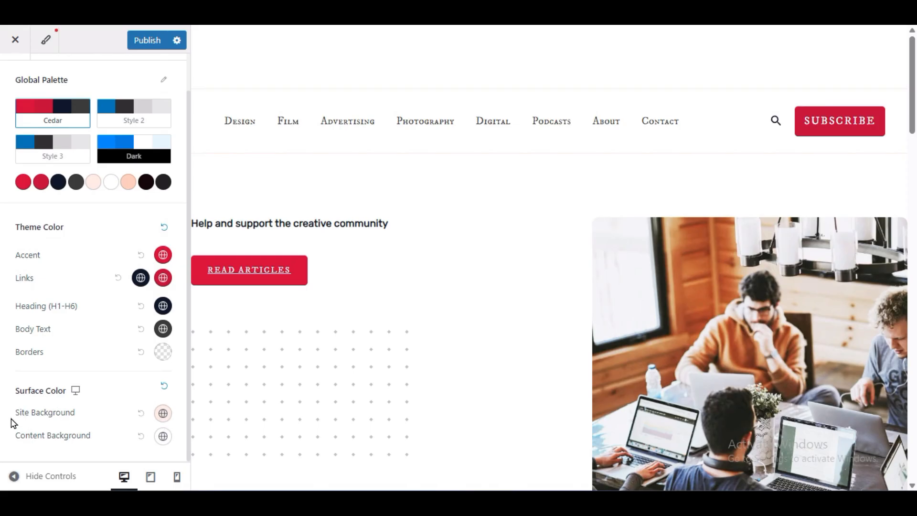
drag(8, 412, 94, 417)
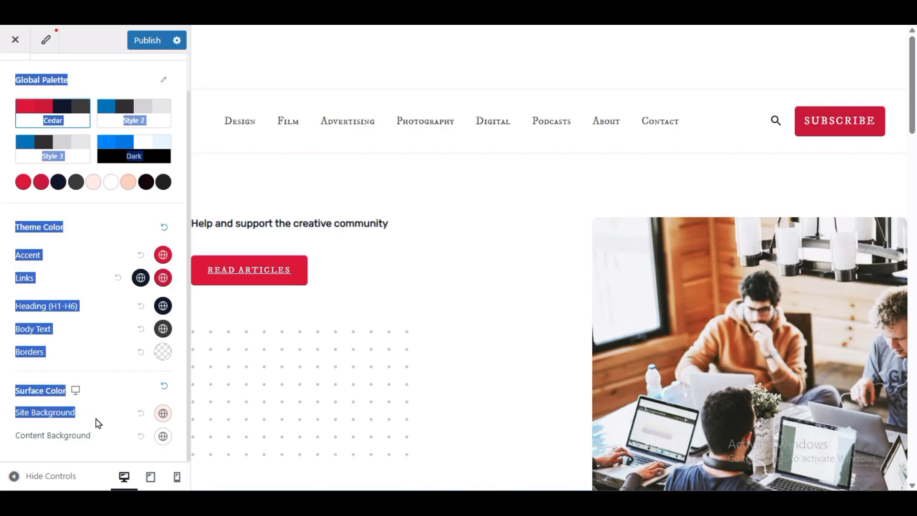
click(96, 417)
click(162, 415)
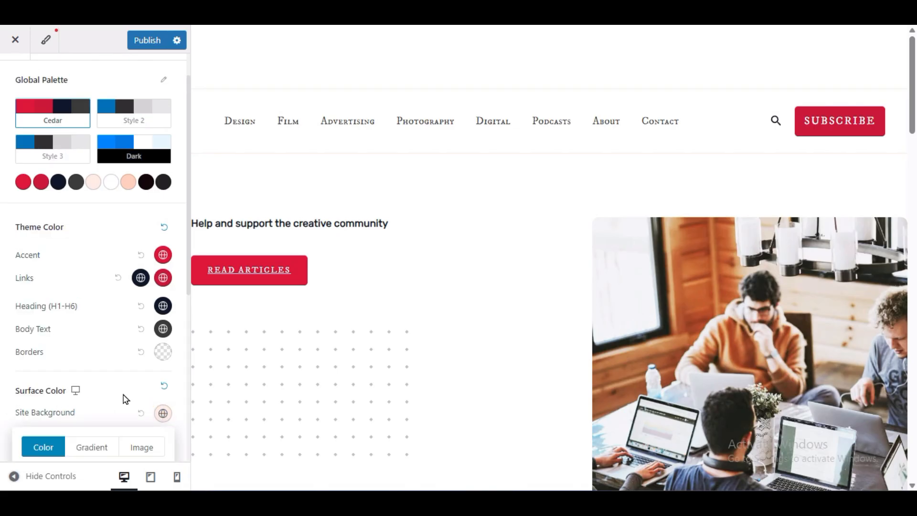
scroll(65, 402, down, 3)
click(34, 413)
drag(32, 419, 15, 448)
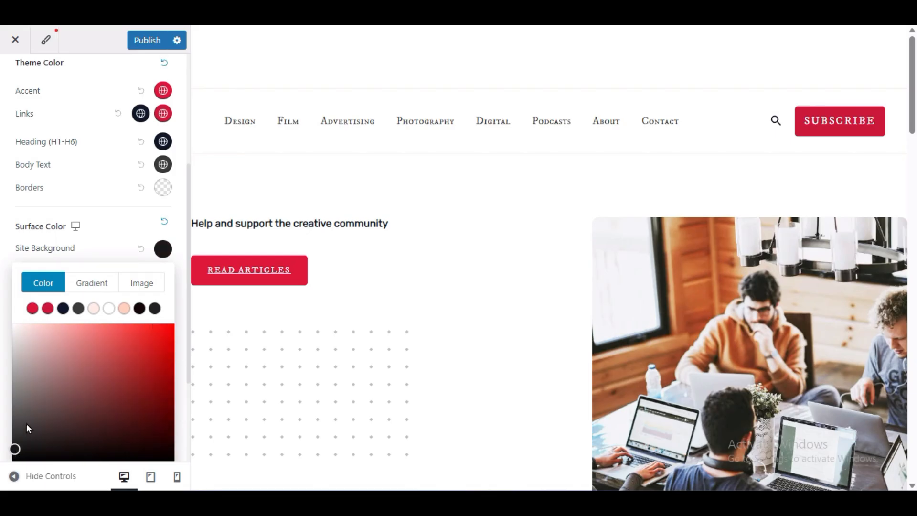
scroll(61, 369, down, 3)
click(10, 293)
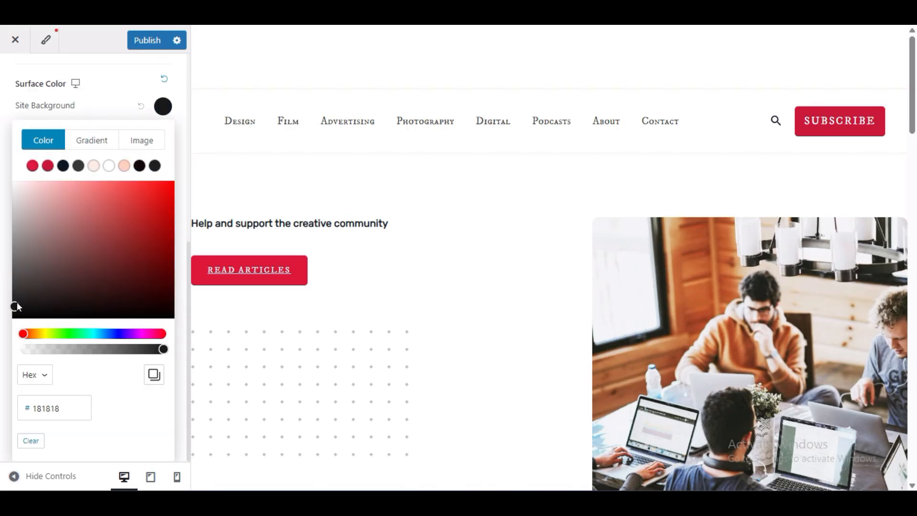
click(21, 289)
click(142, 413)
- Try #252323 as the content background color, check the page preview, and reset the color to its default
click(163, 435)
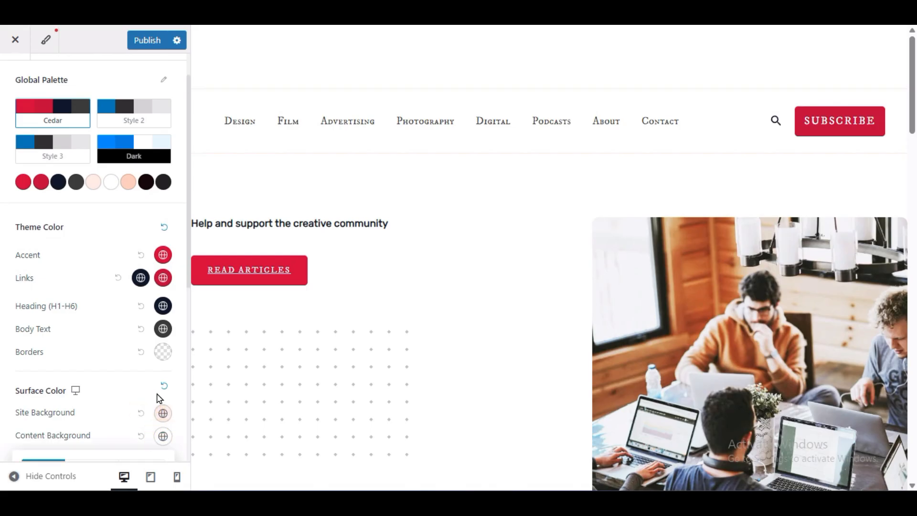
click(21, 300)
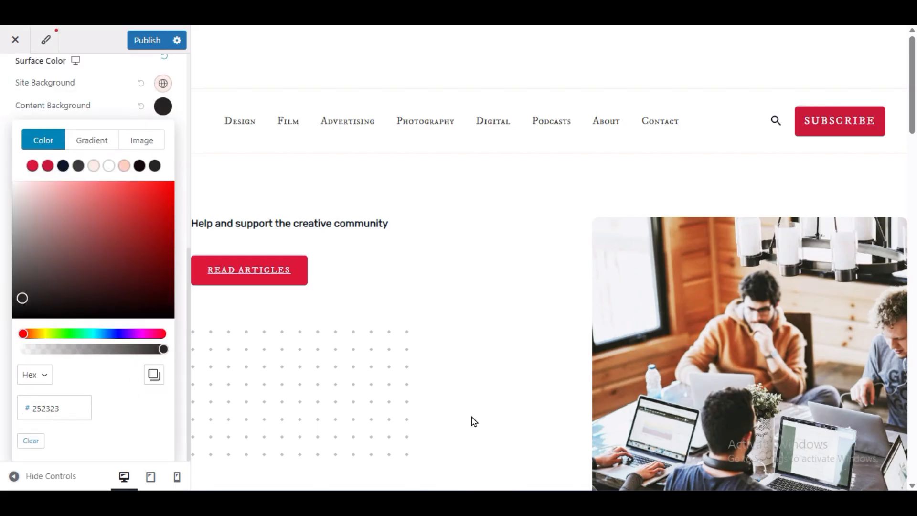
scroll(460, 409, down, 15)
scroll(452, 405, up, 10)
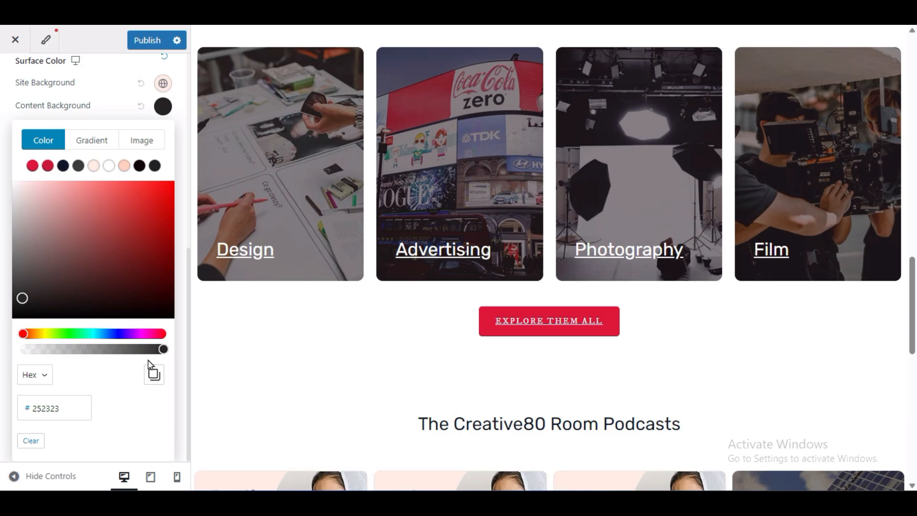
click(119, 425)
click(96, 117)
click(142, 453)
scroll(111, 451, down, 1)
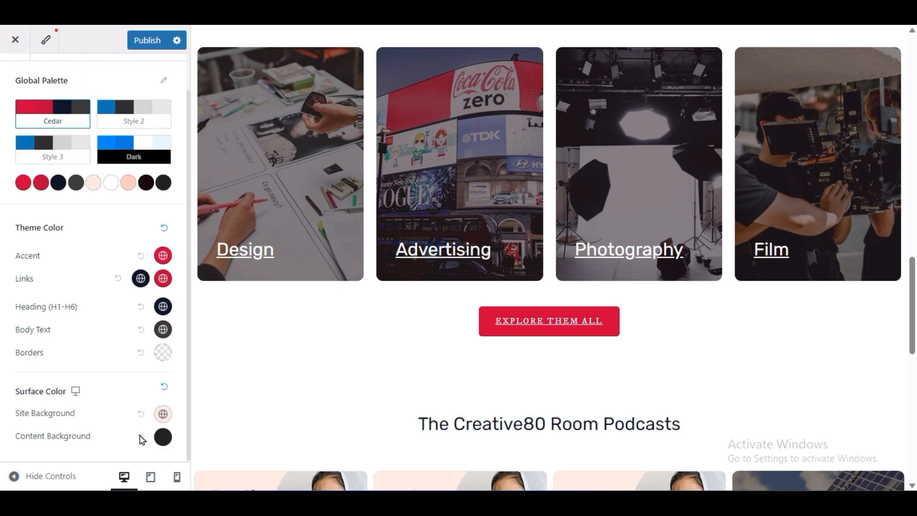
click(141, 436)
scroll(267, 389, up, 10)
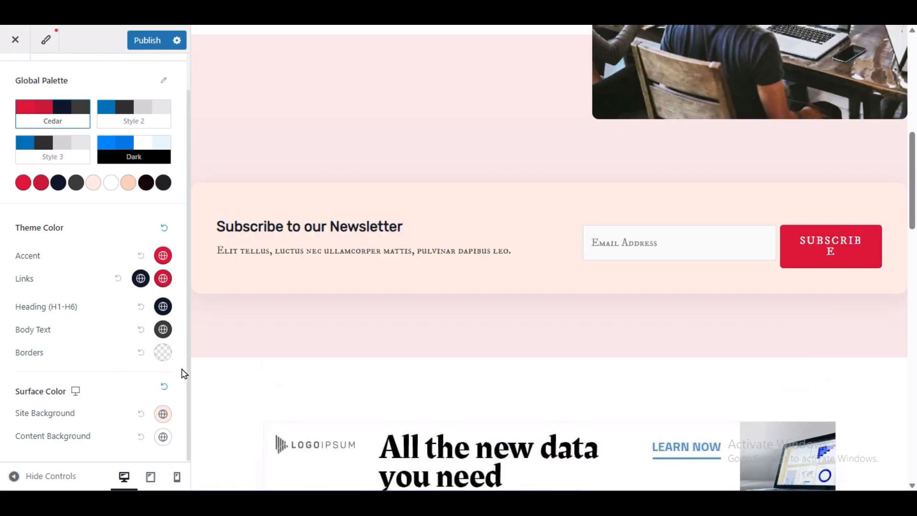
- Publish the color settings and open the customizer's global Container settings
click(144, 40)
scroll(48, 191, up, 1)
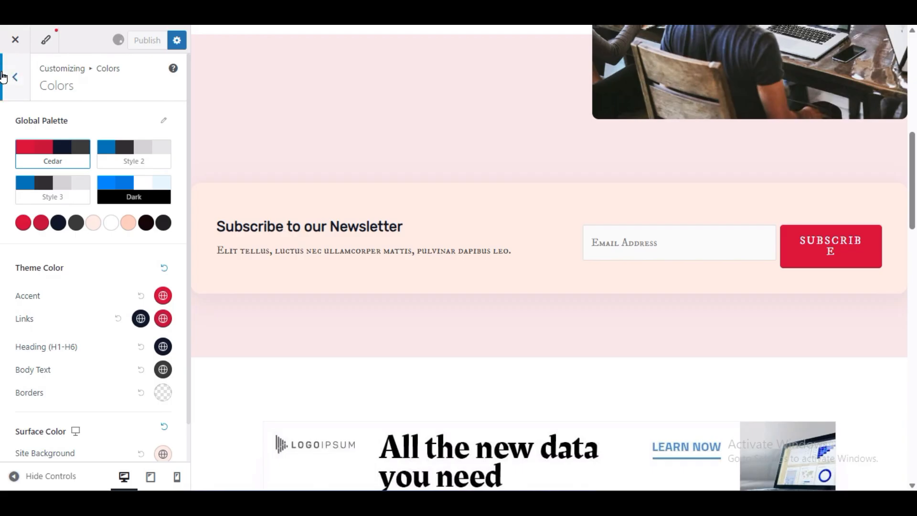
click(7, 78)
click(44, 181)
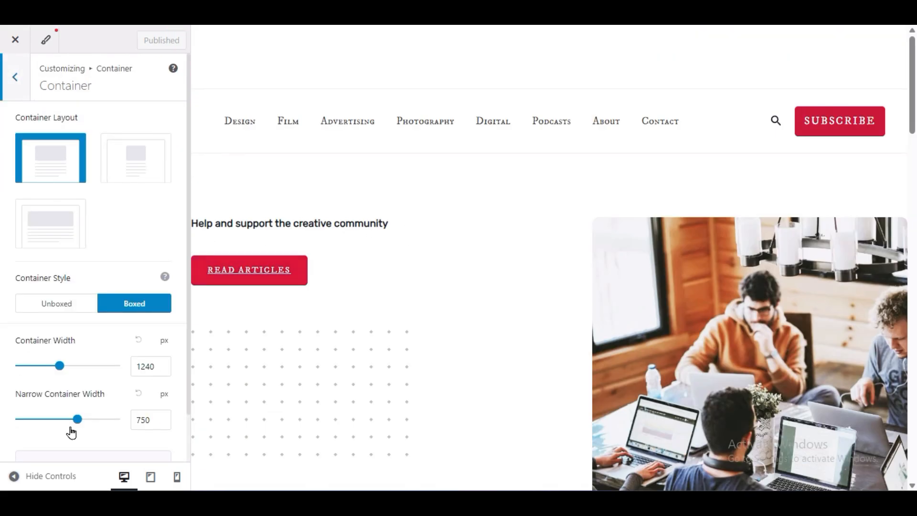
- Try the narrow container layout and check the page with the customizer controls hidden
click(13, 475)
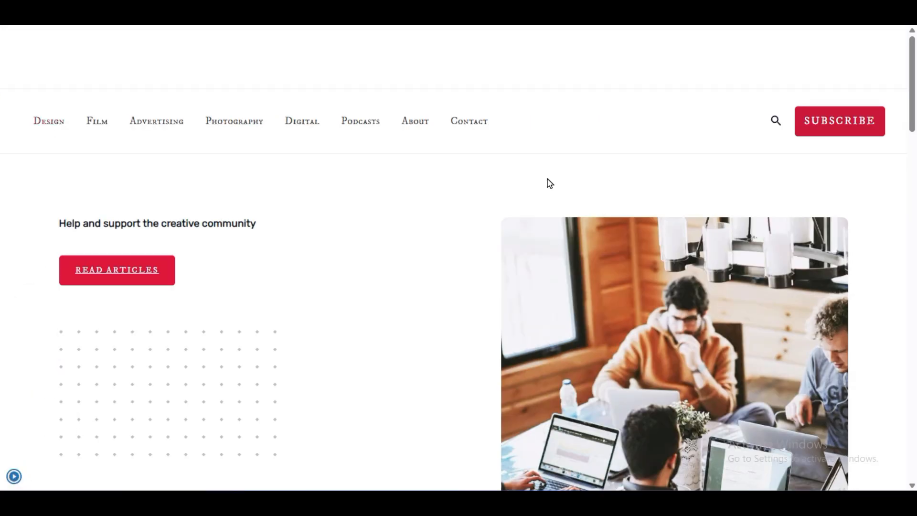
click(11, 474)
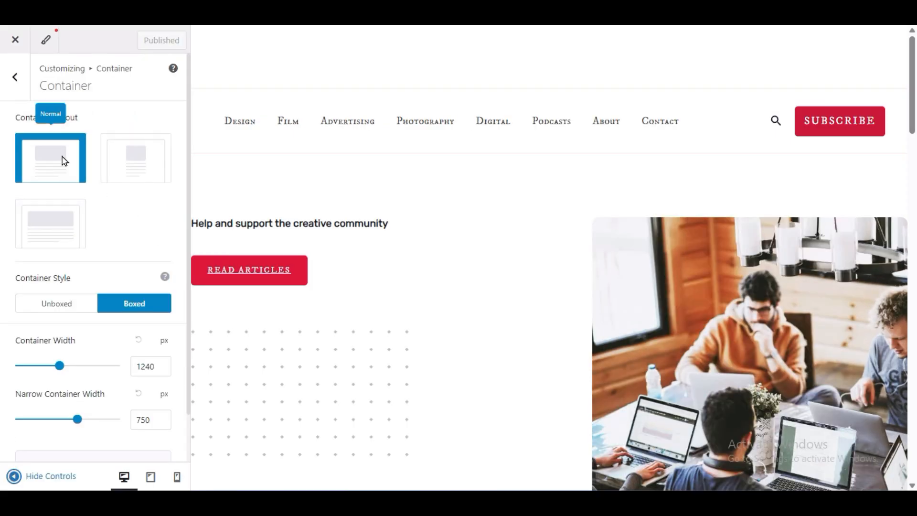
click(136, 163)
click(14, 475)
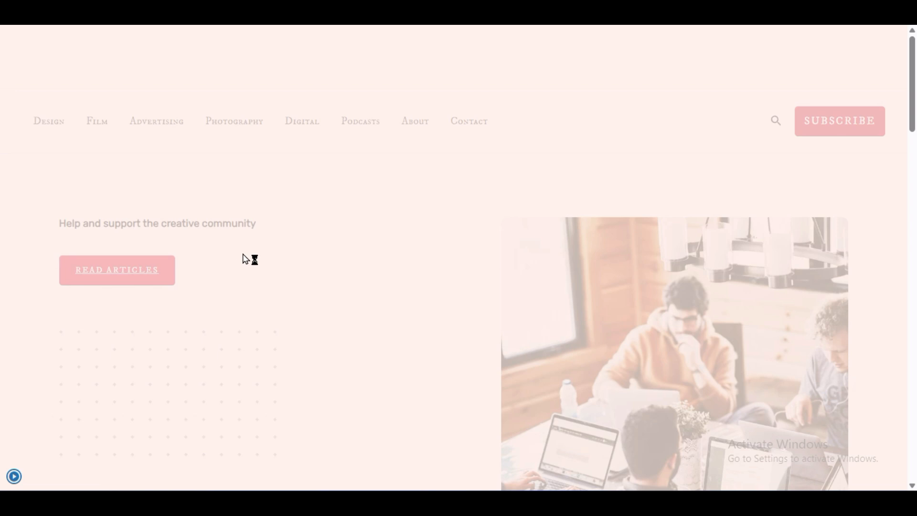
scroll(247, 261, down, 15)
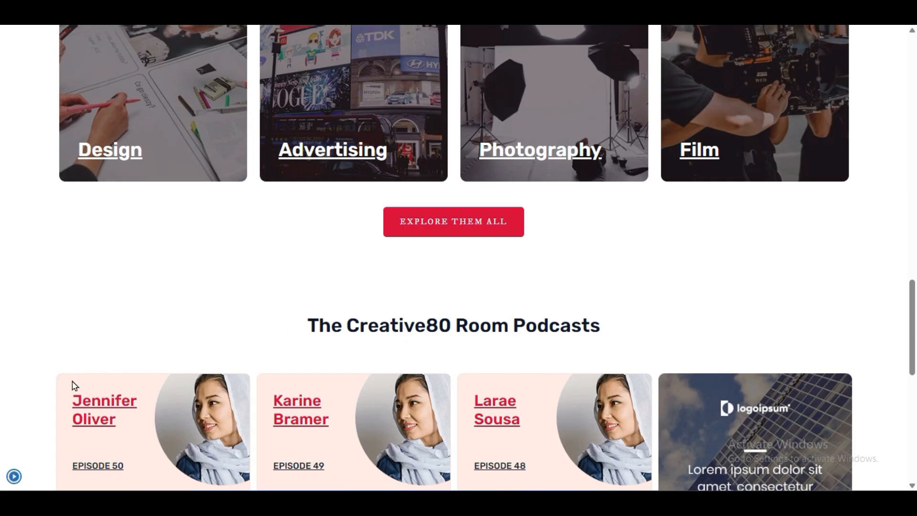
click(13, 475)
- Set the container layout to Full Width and check the whole page with the customizer controls hidden
click(51, 223)
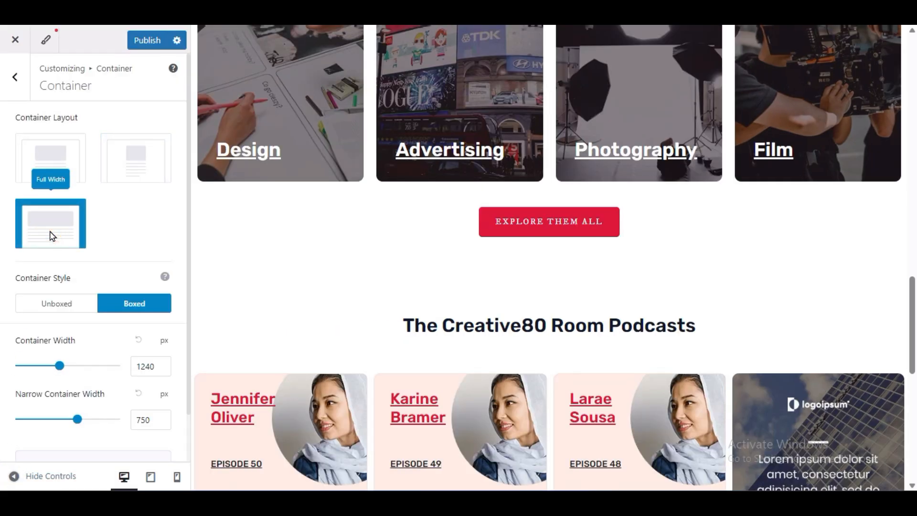
click(9, 474)
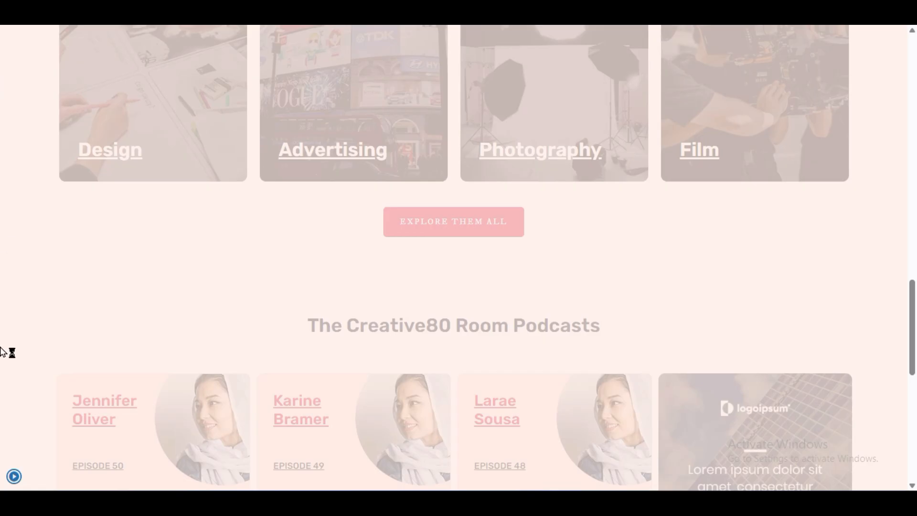
scroll(114, 368, down, 10)
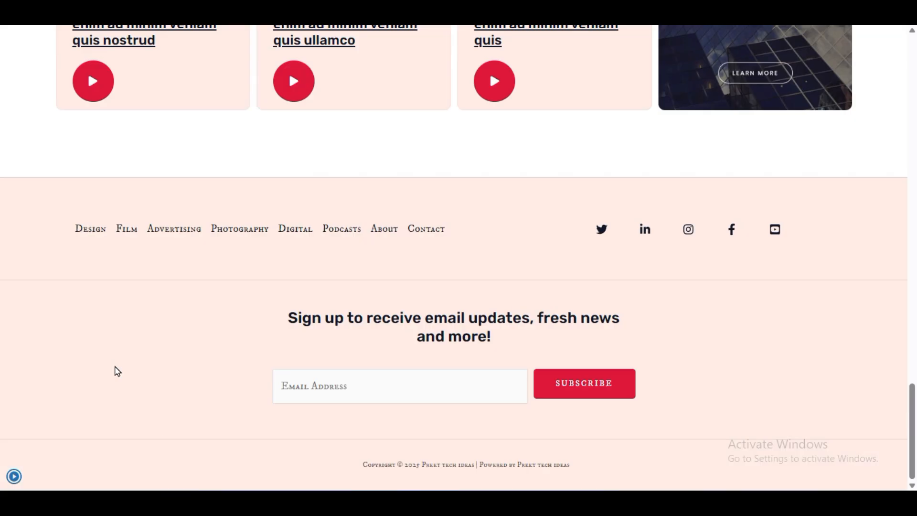
scroll(116, 370, up, 15)
scroll(117, 370, up, 10)
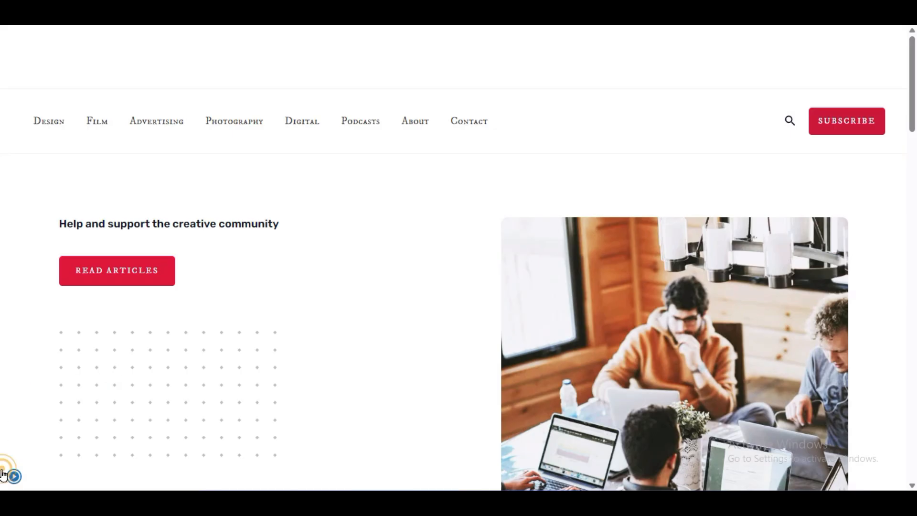
click(3, 474)
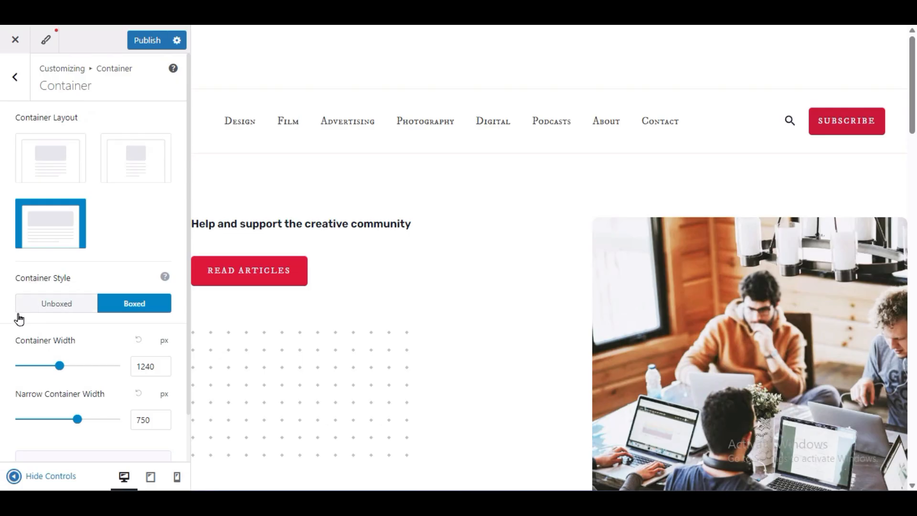
- Review the container width settings, publish the container changes, and open the global Buttons settings
scroll(123, 354, down, 1)
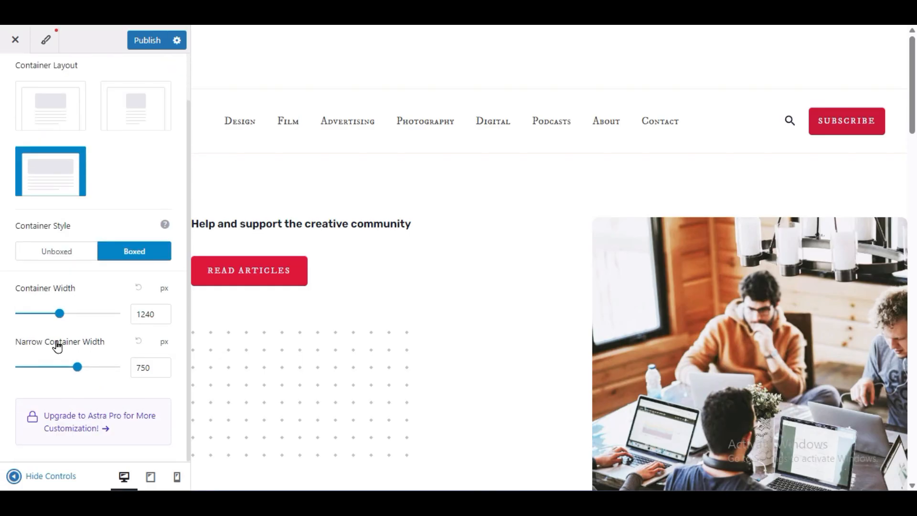
click(153, 317)
scroll(139, 320, up, 1)
click(136, 39)
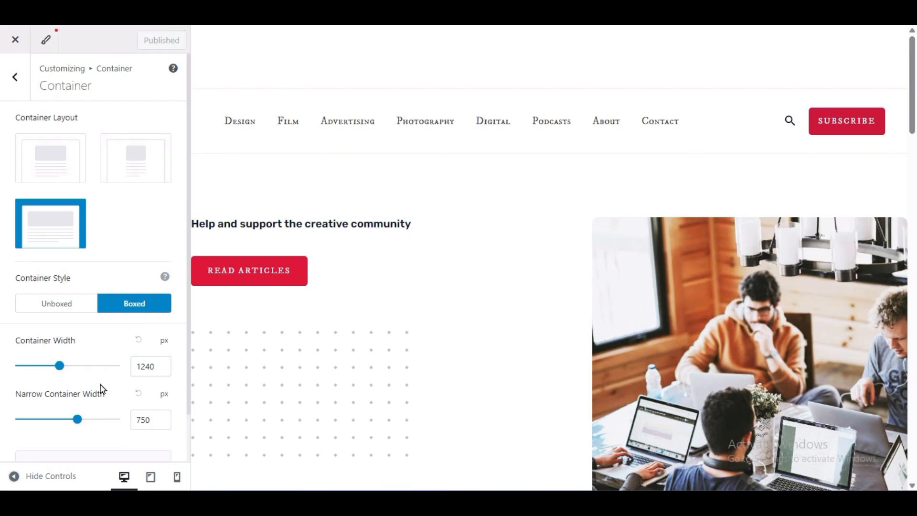
click(12, 77)
click(98, 209)
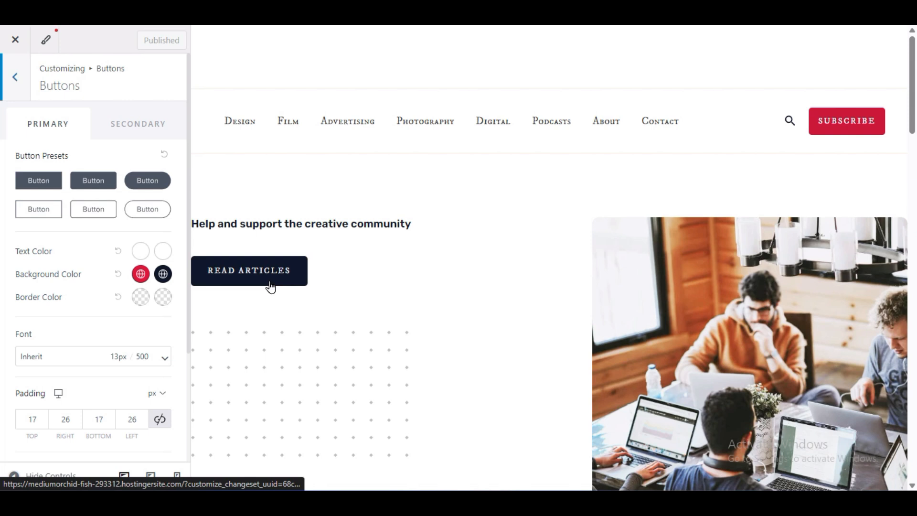
- Try several primary button presets and apply the filled preset with fully rounded ends
click(160, 214)
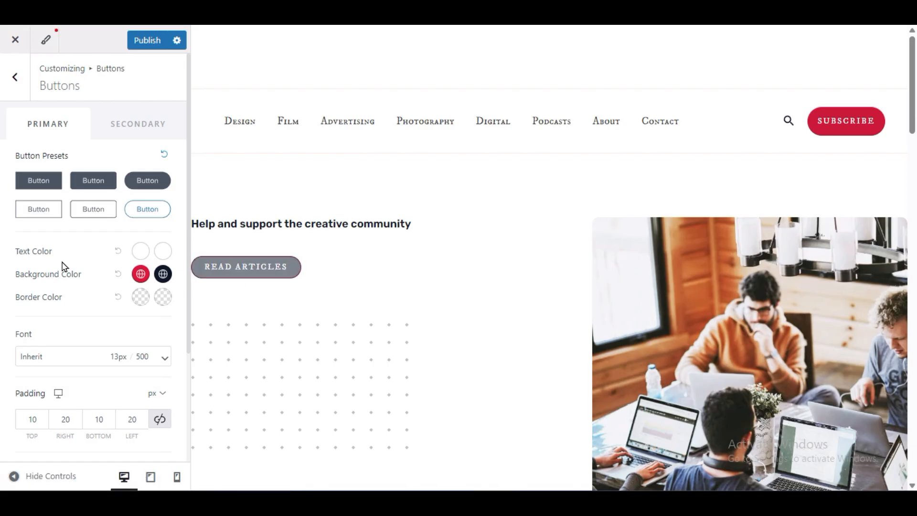
click(81, 215)
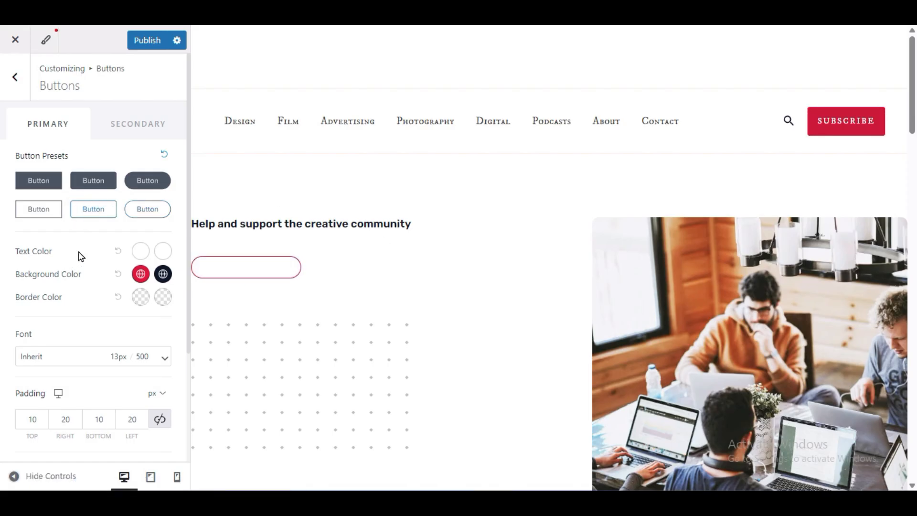
click(38, 183)
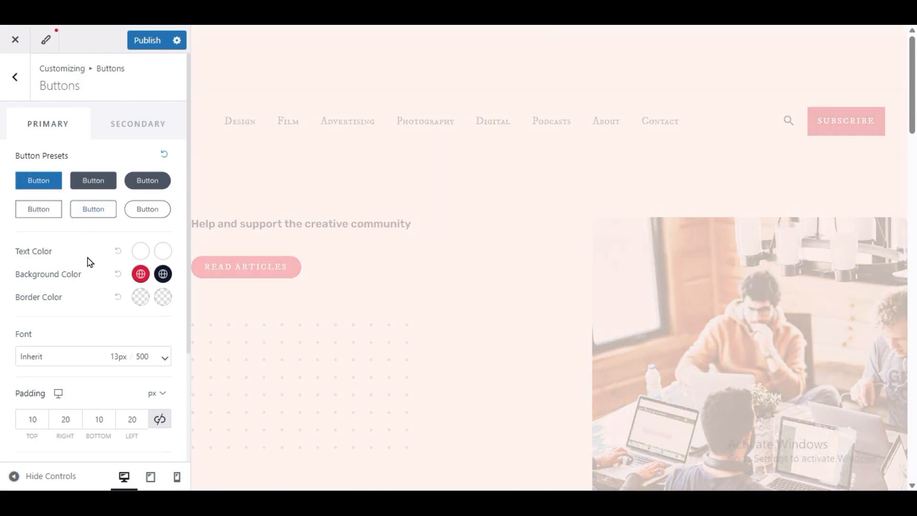
click(139, 186)
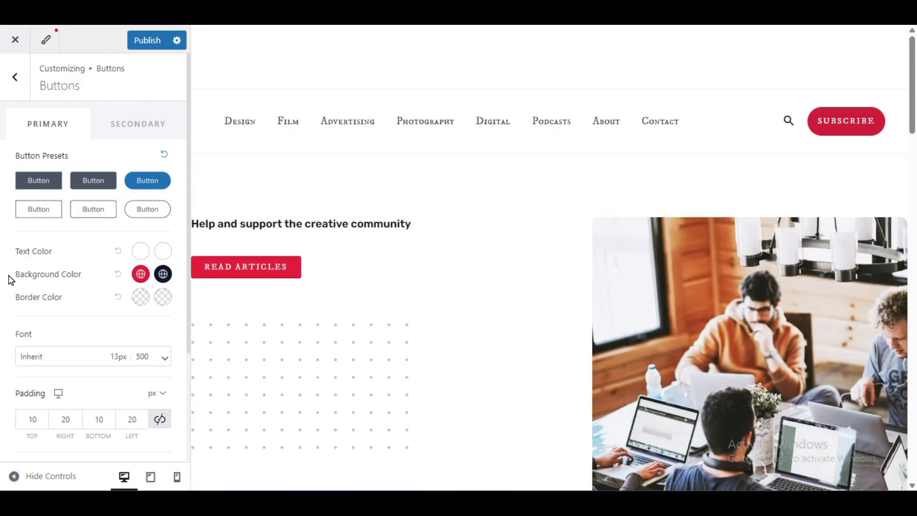
- Set the primary button's normal background color to bright blue #044CF4
click(141, 273)
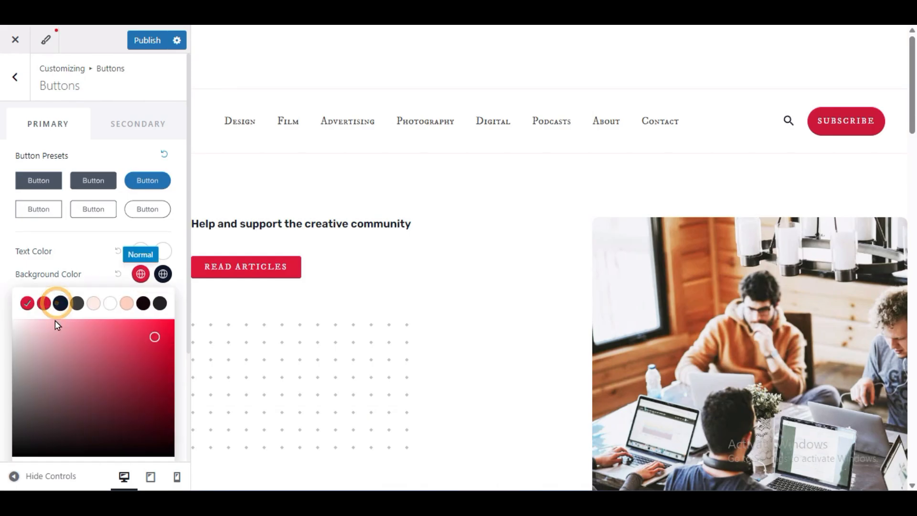
click(60, 305)
scroll(115, 307, down, 3)
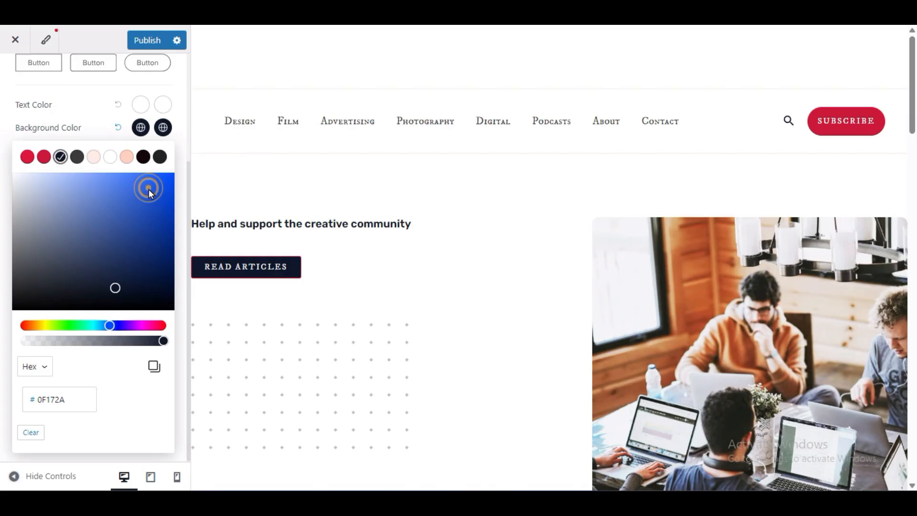
drag(148, 189, 168, 185)
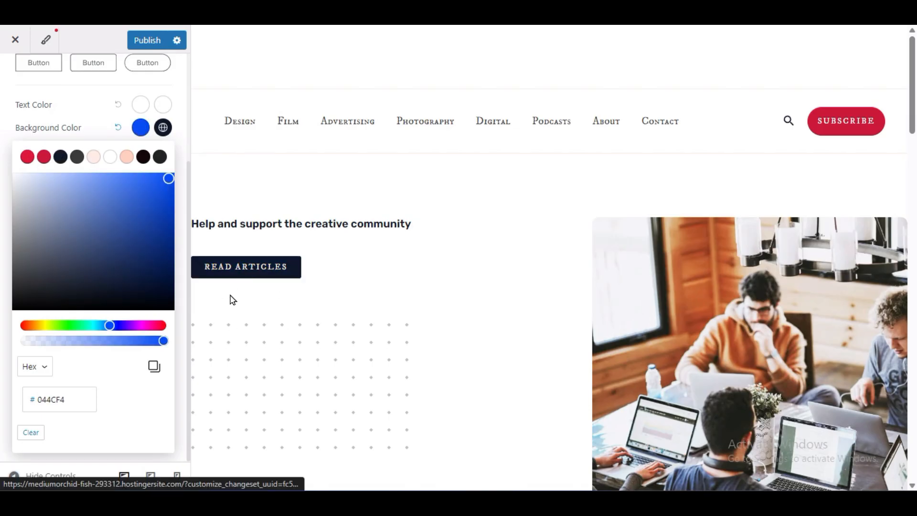
scroll(111, 366, up, 3)
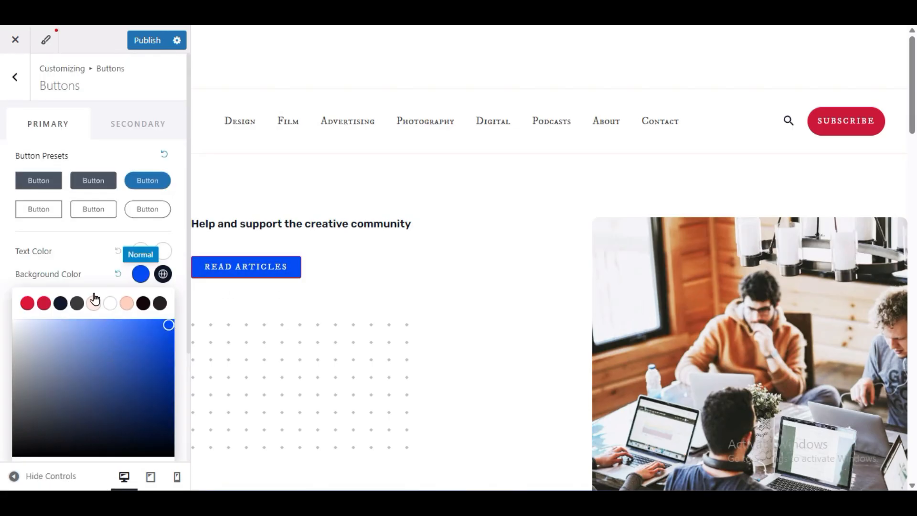
click(92, 265)
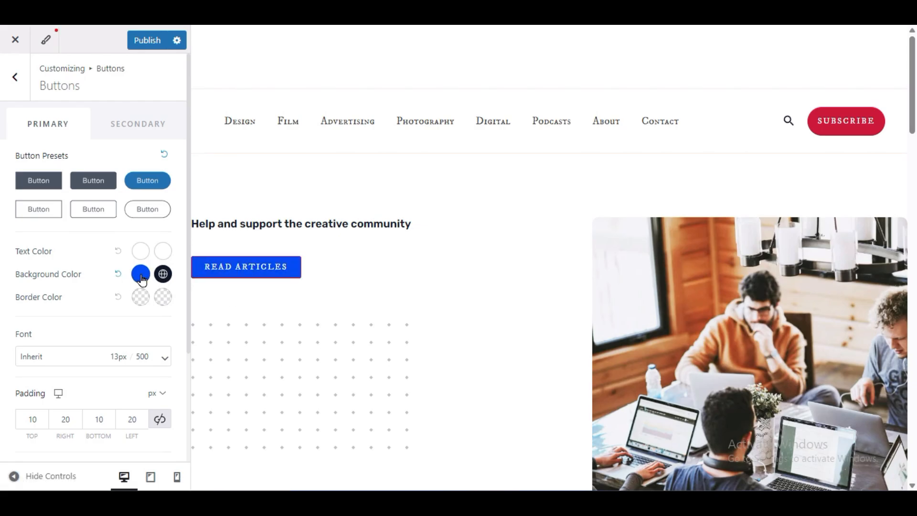
- Set the primary button's hover background color to the darker red from the global palette
click(163, 274)
click(44, 303)
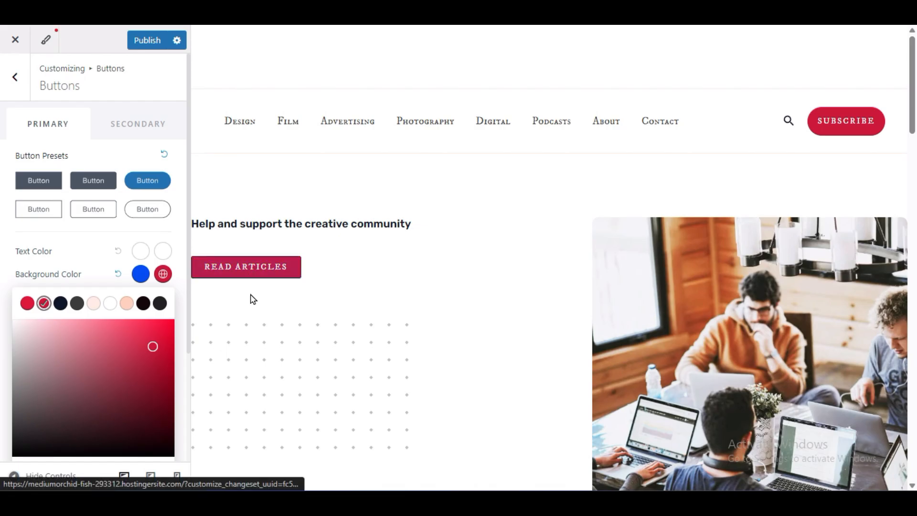
click(67, 271)
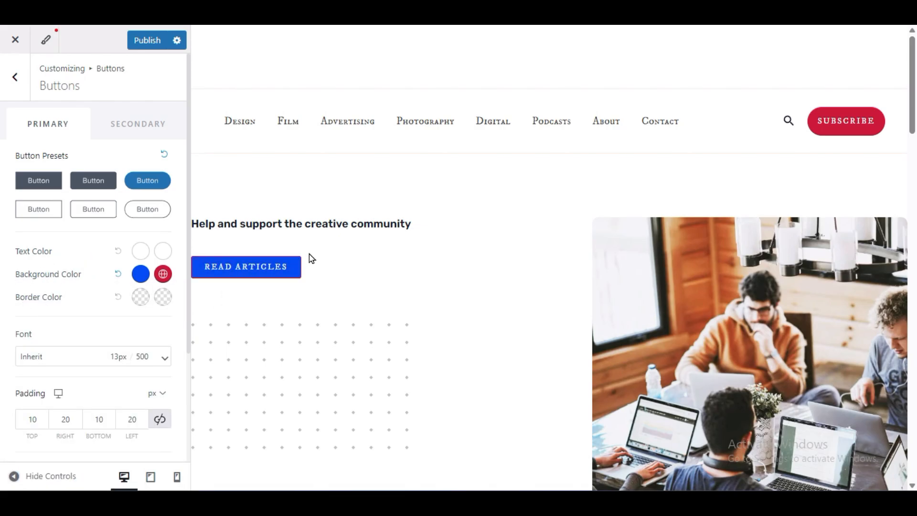
- Set the primary button's normal border color to the near-black palette color
click(140, 298)
click(162, 346)
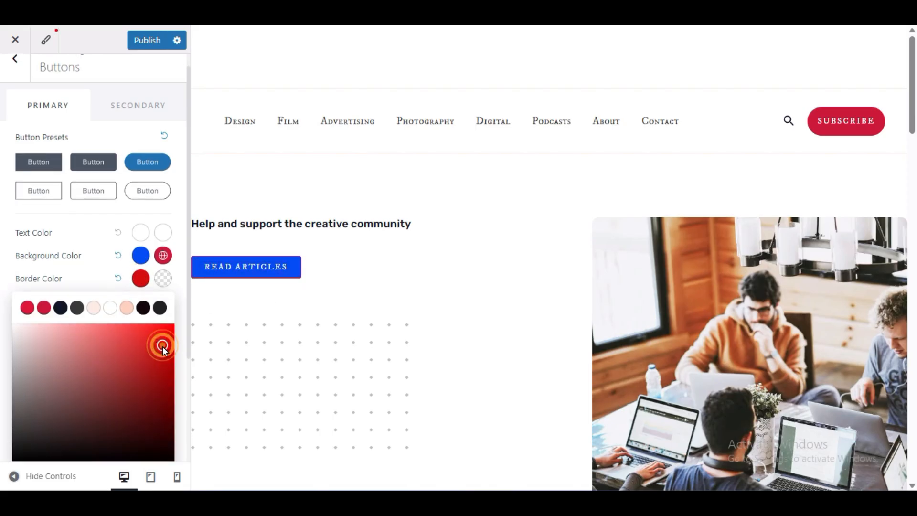
click(143, 308)
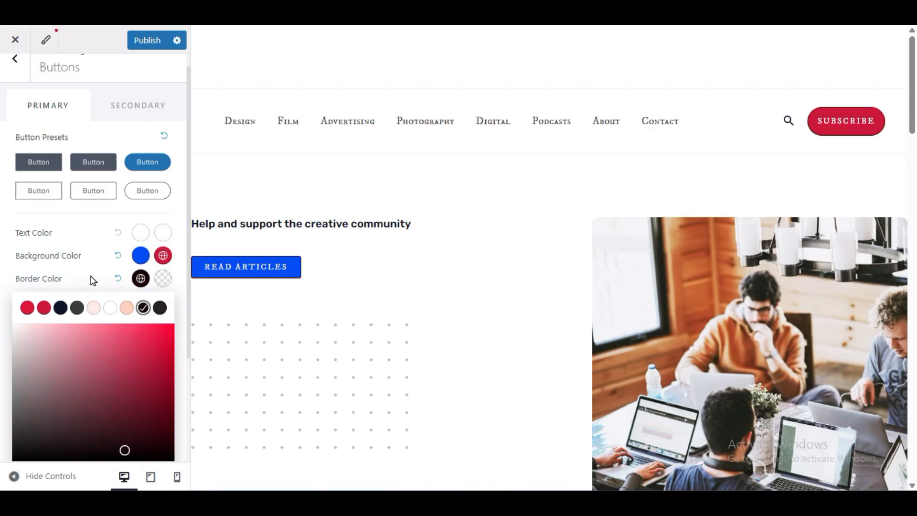
click(2, 283)
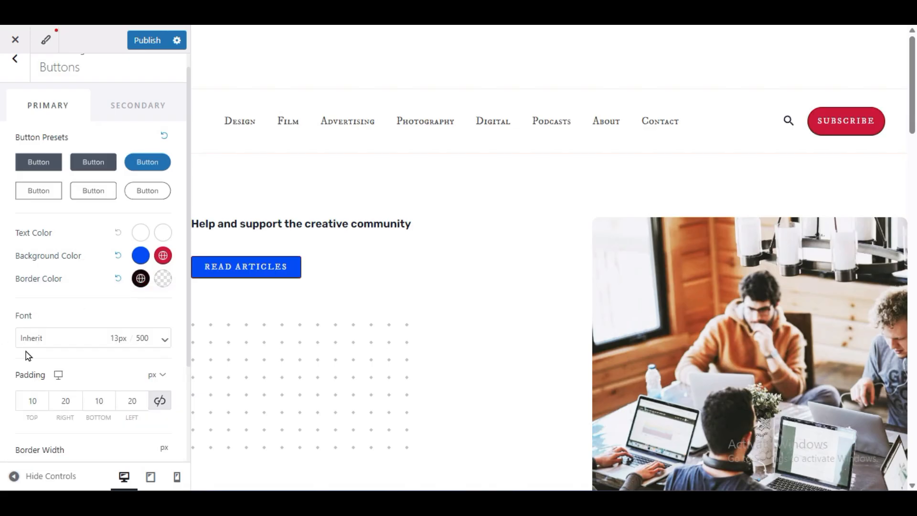
- Set the primary button's border width to 2 px on all four sides
scroll(84, 391, down, 3)
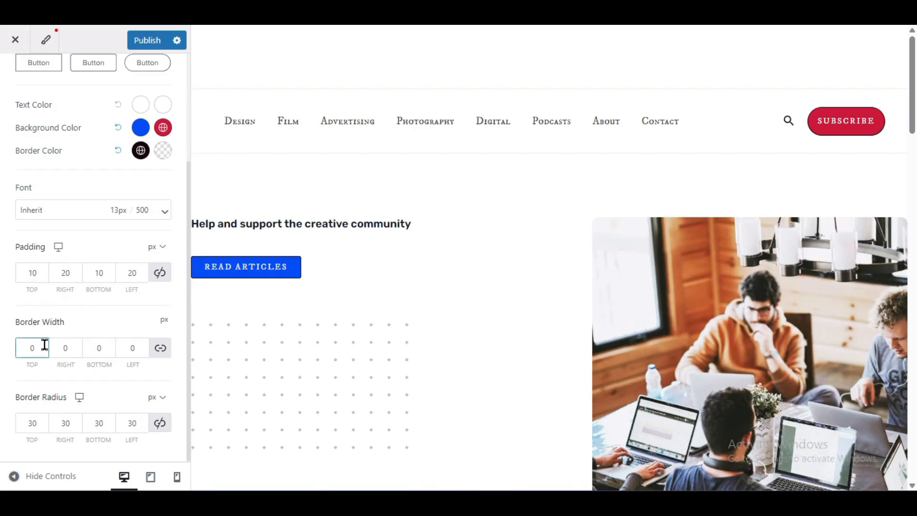
click(37, 274)
drag(37, 348, 24, 351)
text(22)
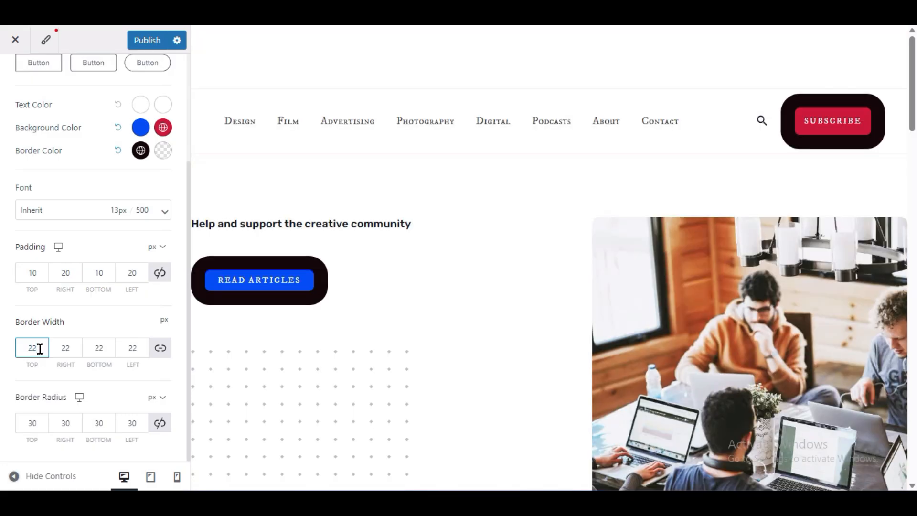
drag(40, 349, 18, 353)
text(2)
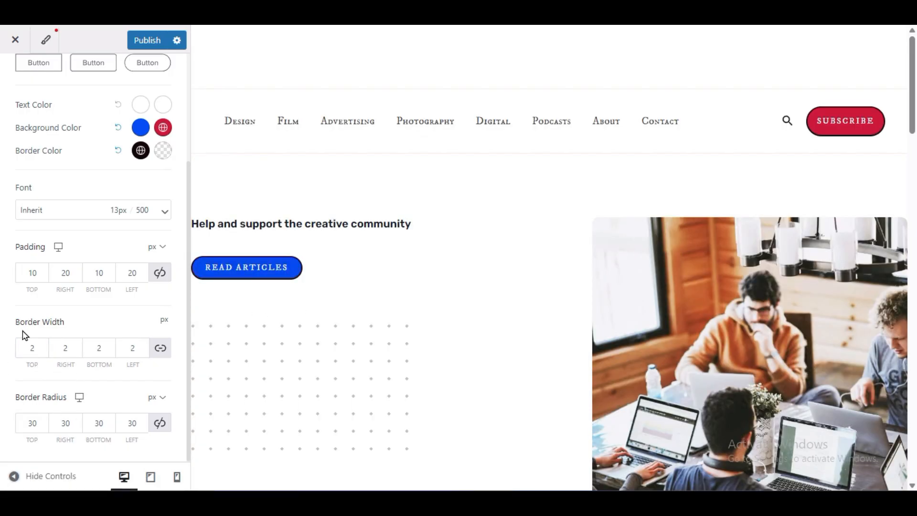
- Publish the button settings and open the customizer's Header settings
scroll(123, 245, up, 3)
click(143, 41)
click(18, 82)
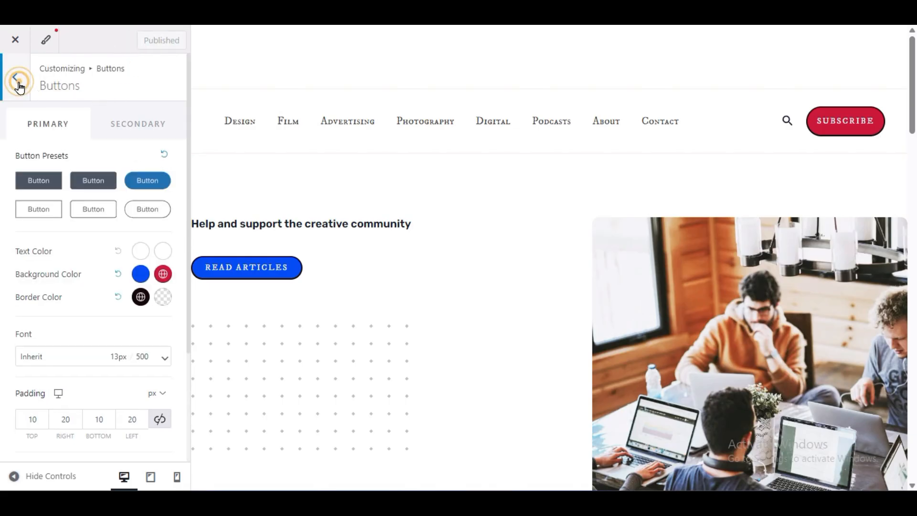
click(14, 94)
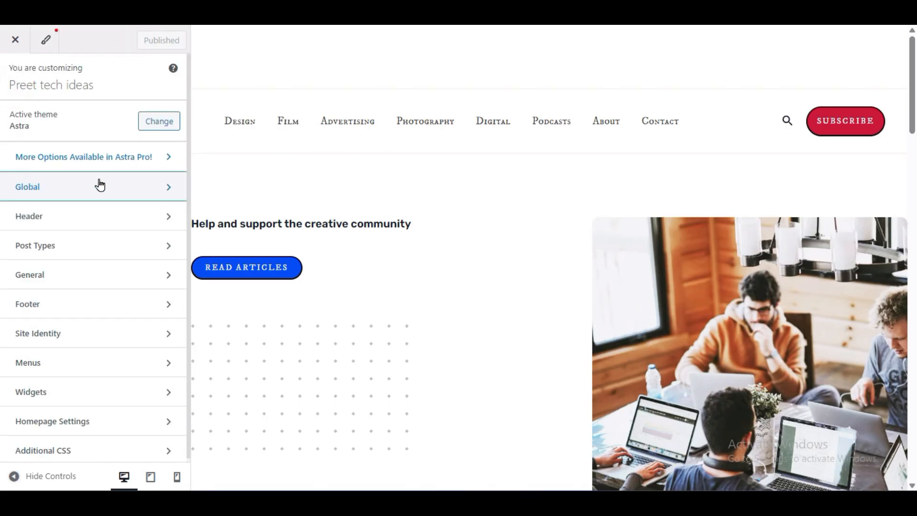
click(53, 217)
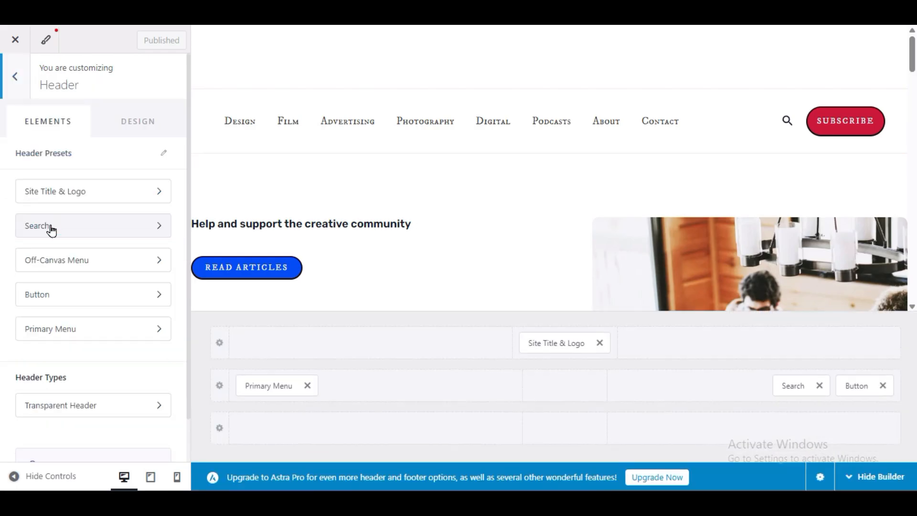
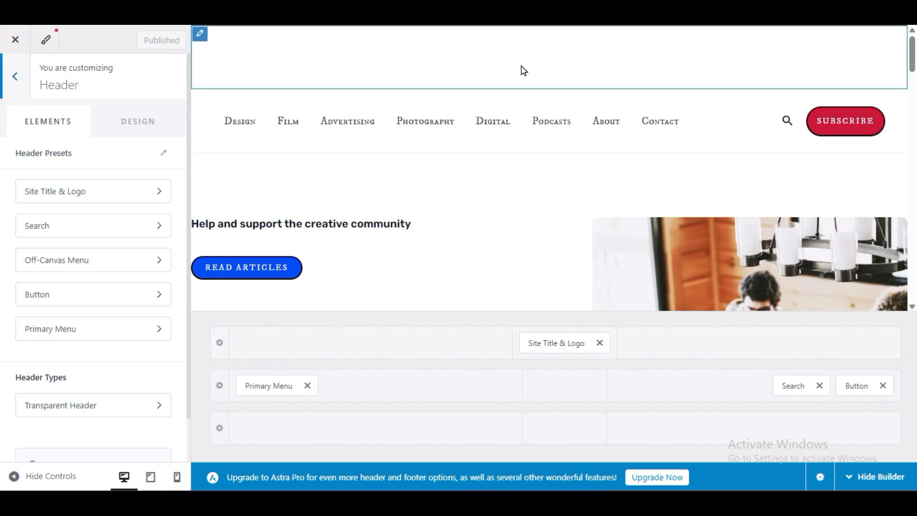
- Choose zeelancing-logo.png from the media library as the site logo in the Site Title & Logo settings
click(562, 344)
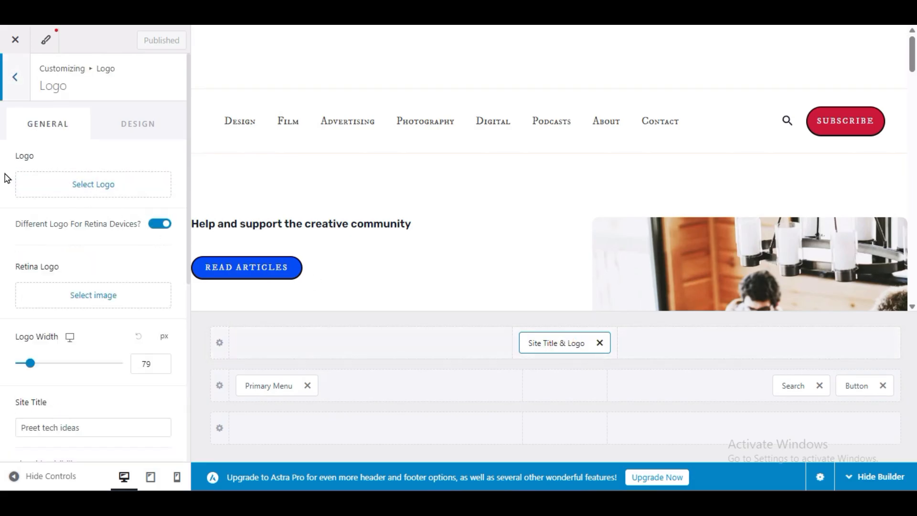
click(75, 185)
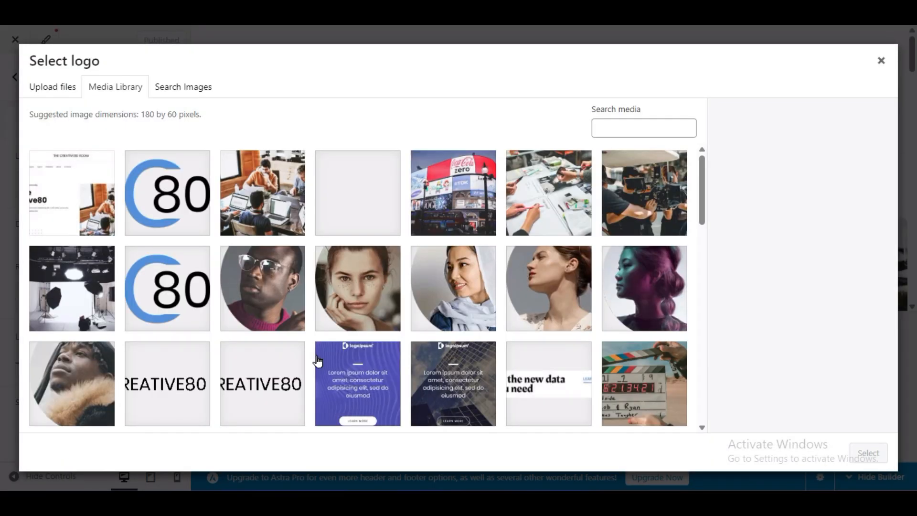
scroll(318, 361, down, 15)
click(380, 165)
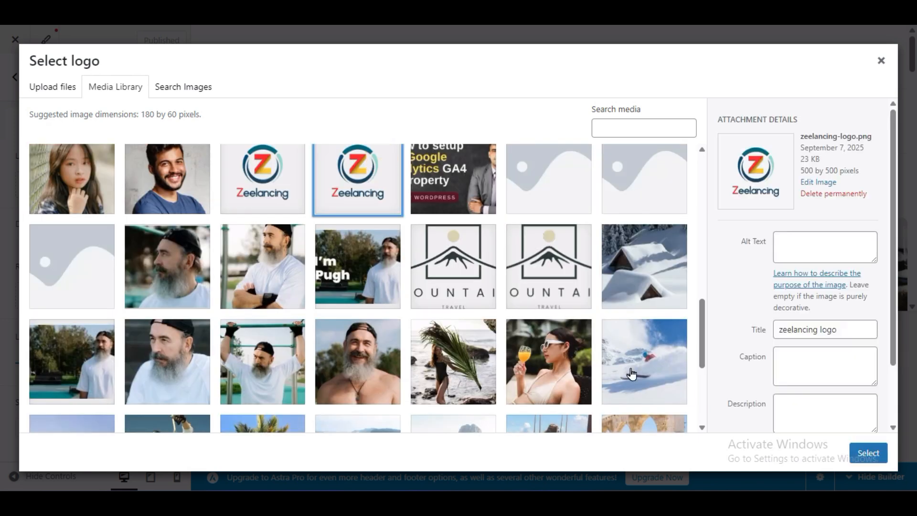
click(867, 452)
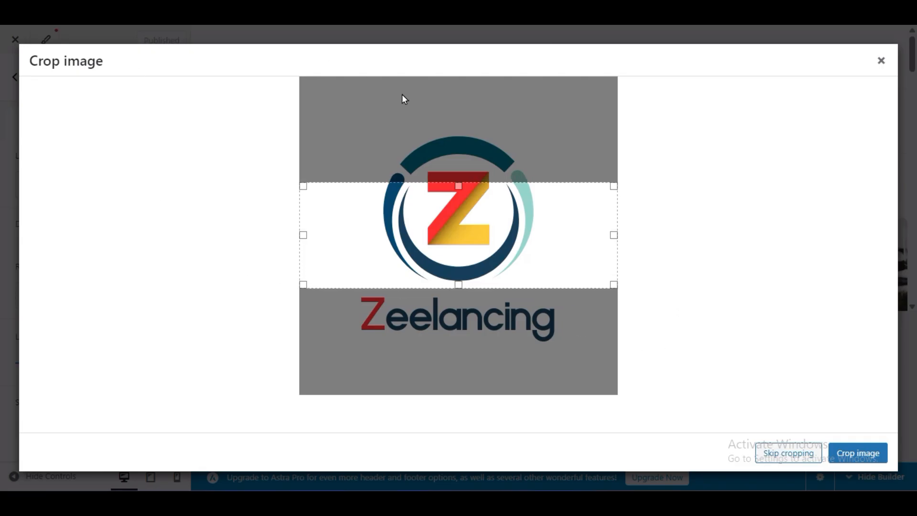
- Crop the logo image at full width so it covers the whole Z emblem and the Zeelancing wordmark
drag(458, 284, 492, 353)
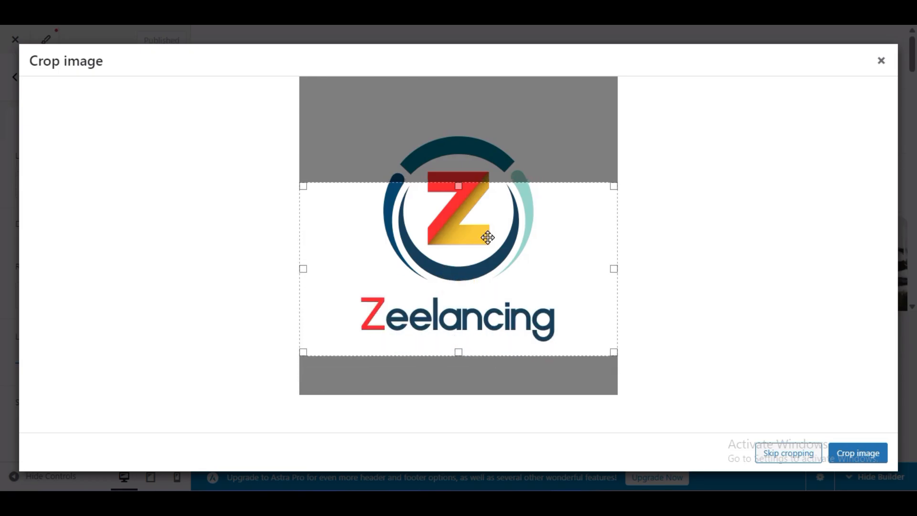
drag(464, 185, 479, 130)
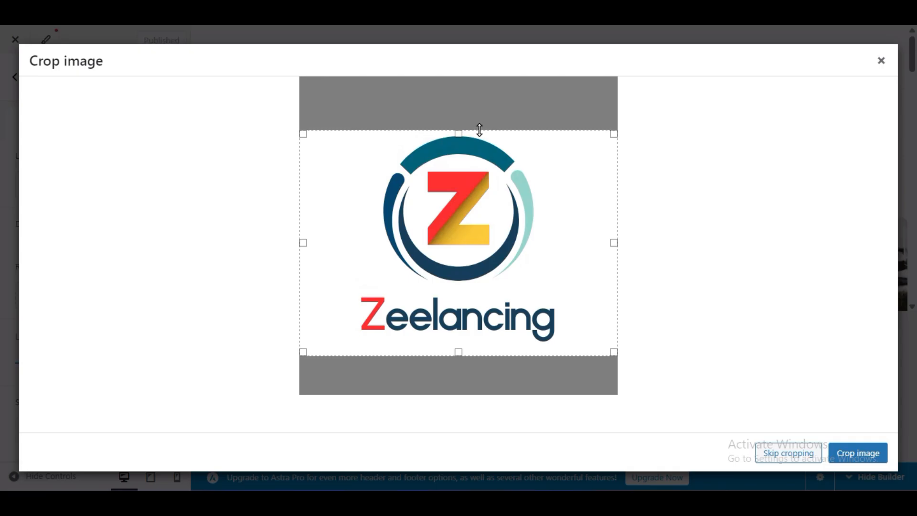
click(840, 458)
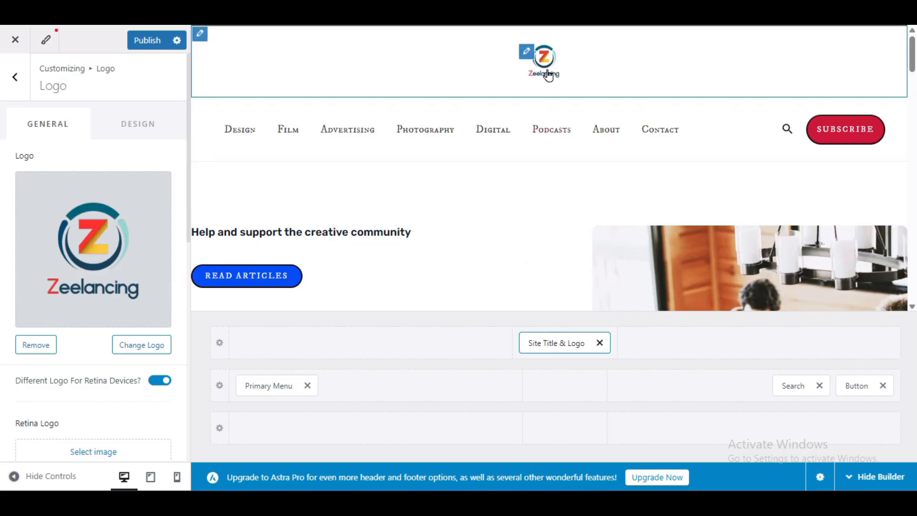
- Set the logo width to 118 px and publish the change
scroll(2, 353, down, 6)
scroll(2, 369, up, 3)
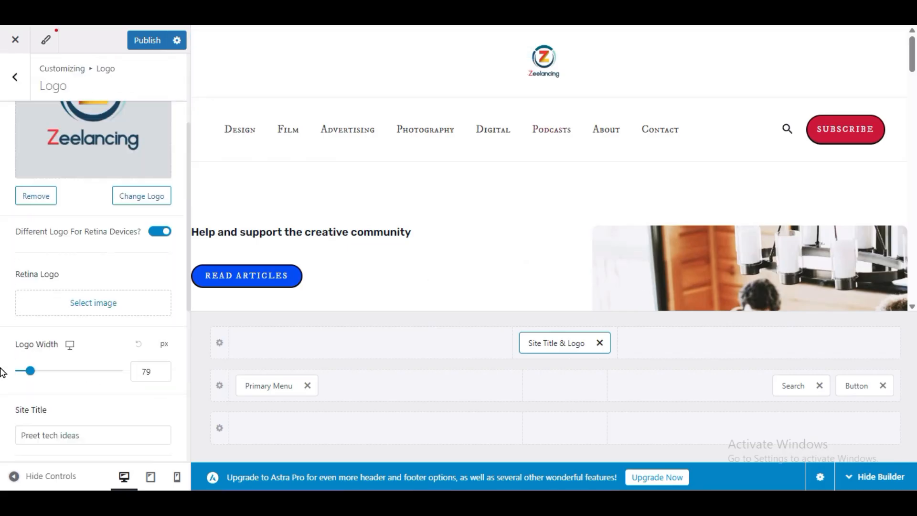
scroll(28, 298, down, 3)
drag(29, 233, 37, 230)
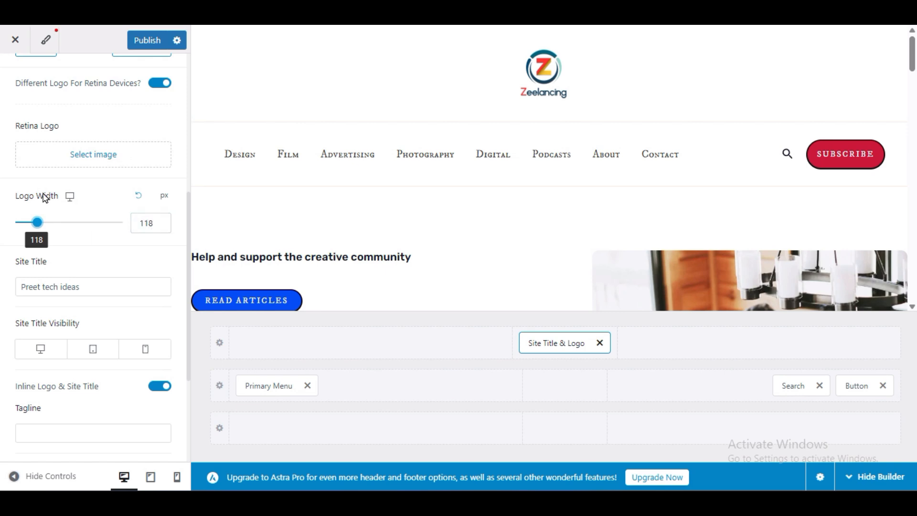
double_click(155, 222)
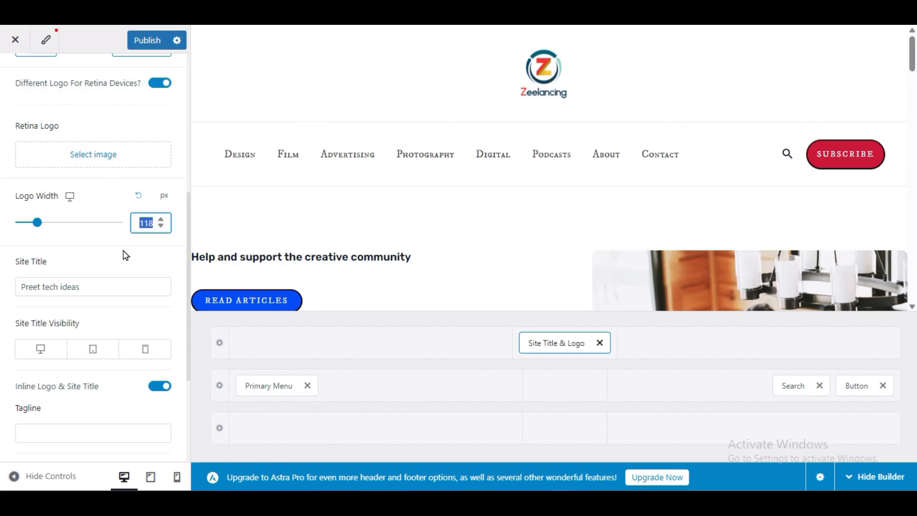
click(147, 40)
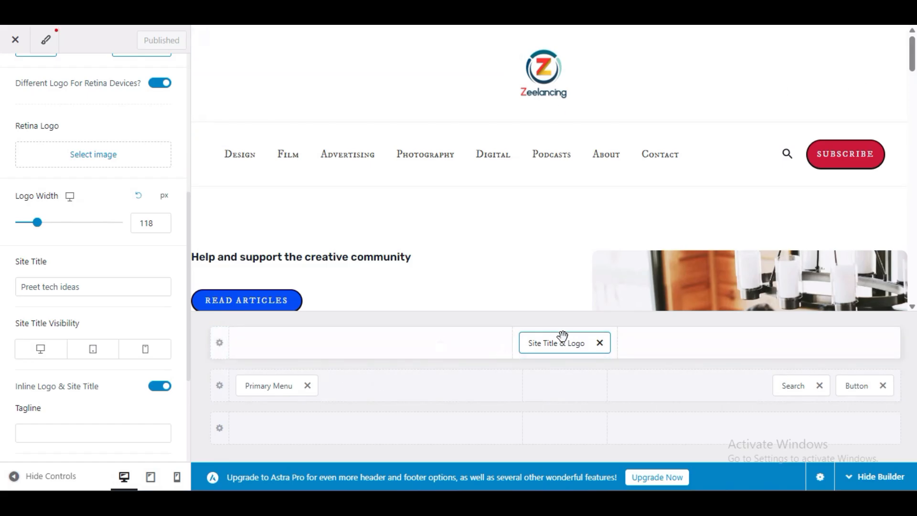
- Place the Primary Menu in the centre of the primary header row and the Site Title & Logo in its left section, and preview the header full width
drag(568, 344, 426, 352)
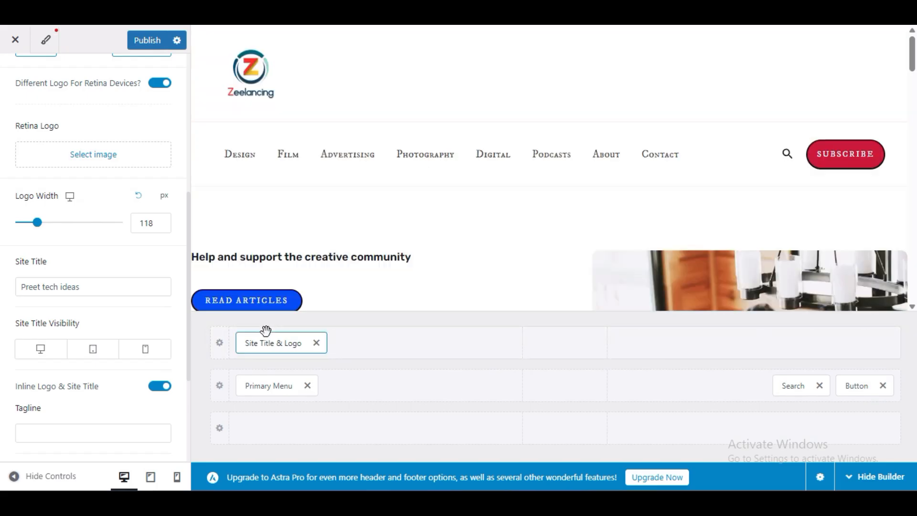
drag(293, 348, 568, 362)
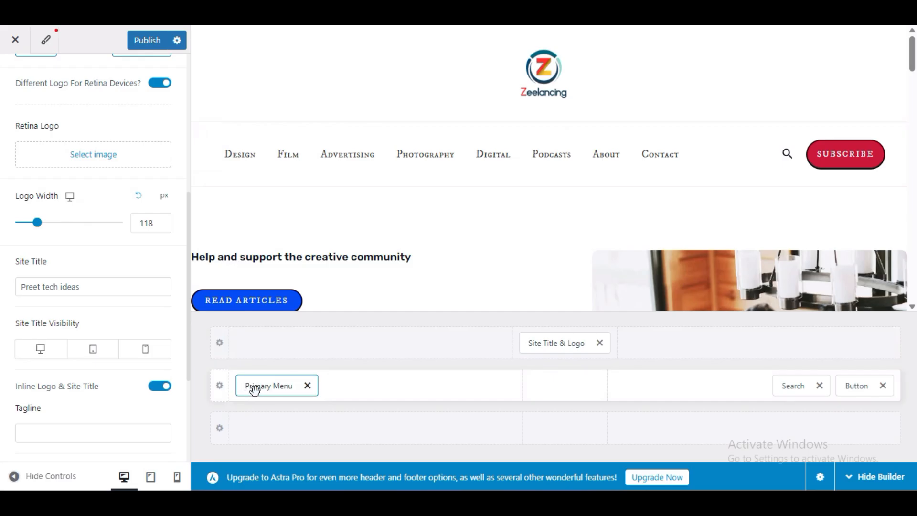
drag(262, 386, 562, 413)
drag(282, 384, 583, 403)
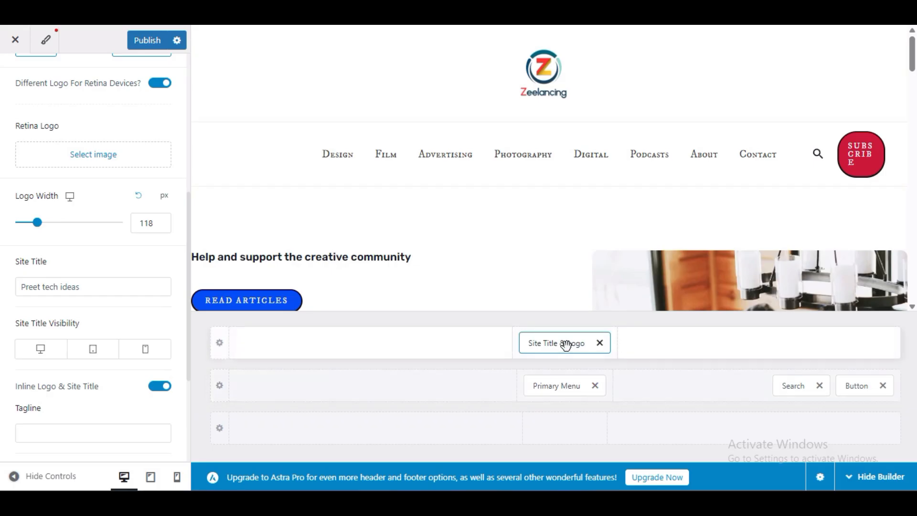
drag(562, 345, 334, 403)
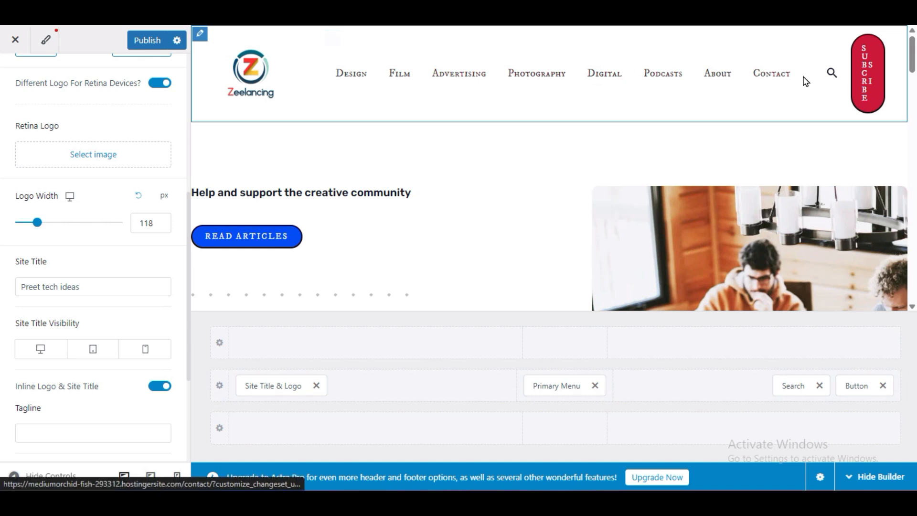
click(14, 475)
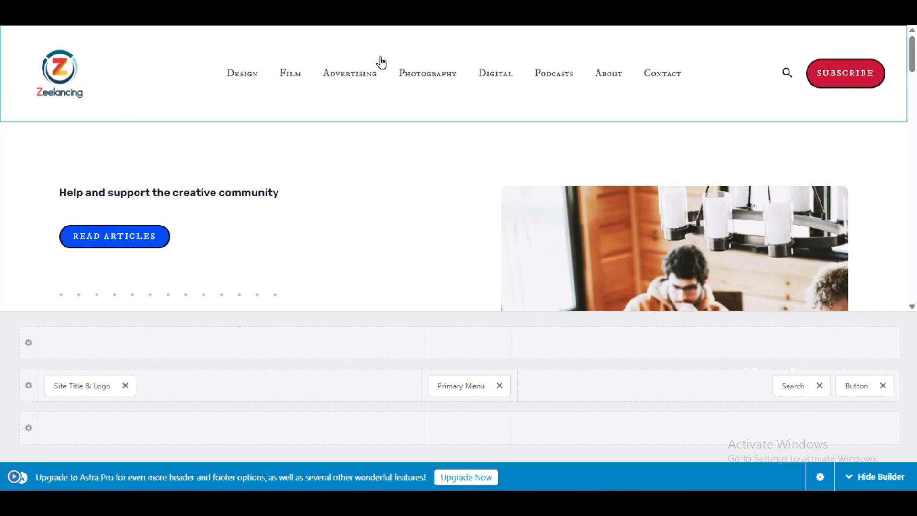
click(10, 476)
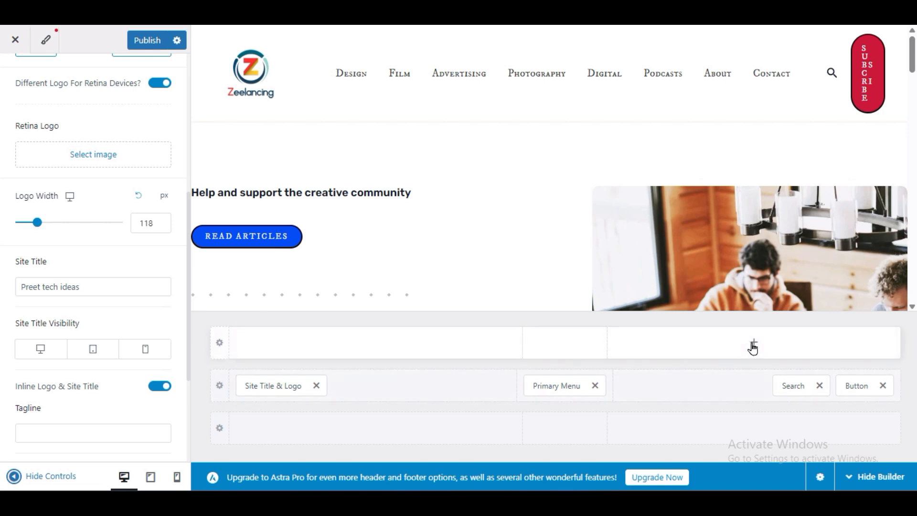
- Add an Account element to the header, place it between Search and Button in the primary row, and preview it full width
click(753, 344)
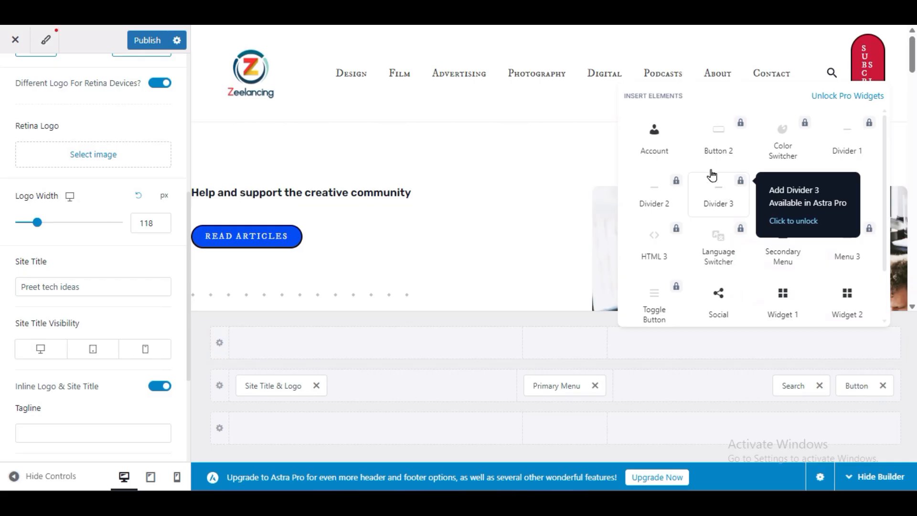
click(650, 146)
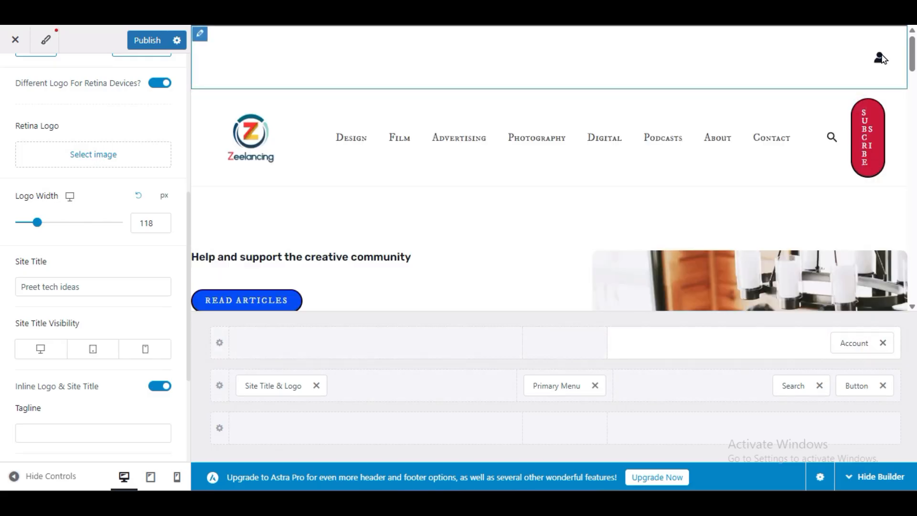
drag(852, 342, 770, 389)
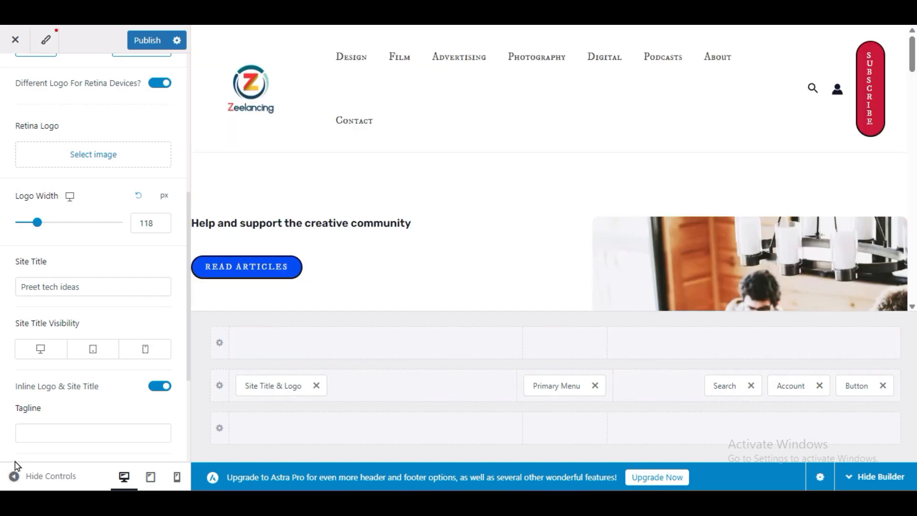
click(14, 475)
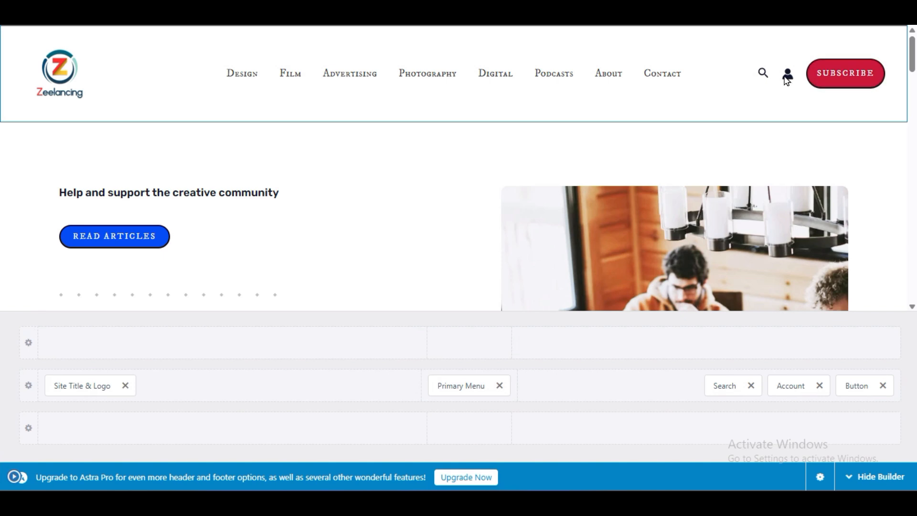
click(12, 478)
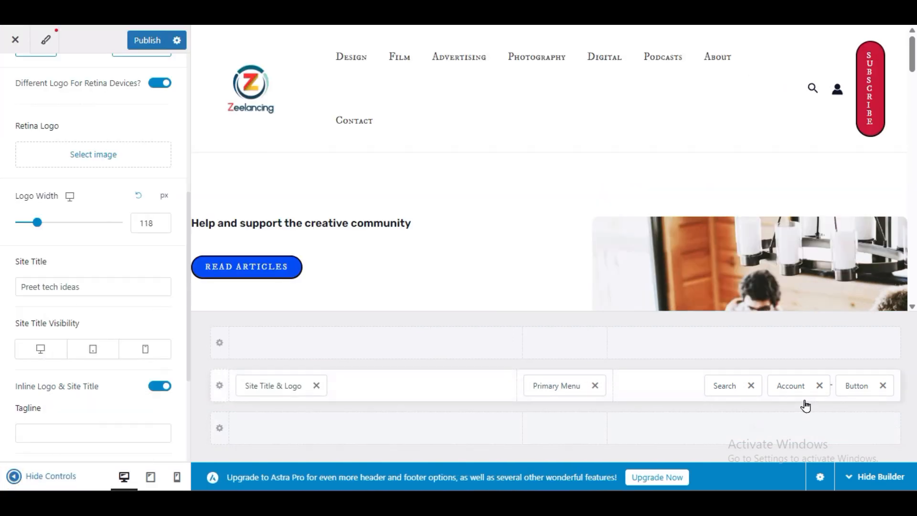
- Add the Social element to the right section of the row above the primary header and preview the header full width
click(754, 344)
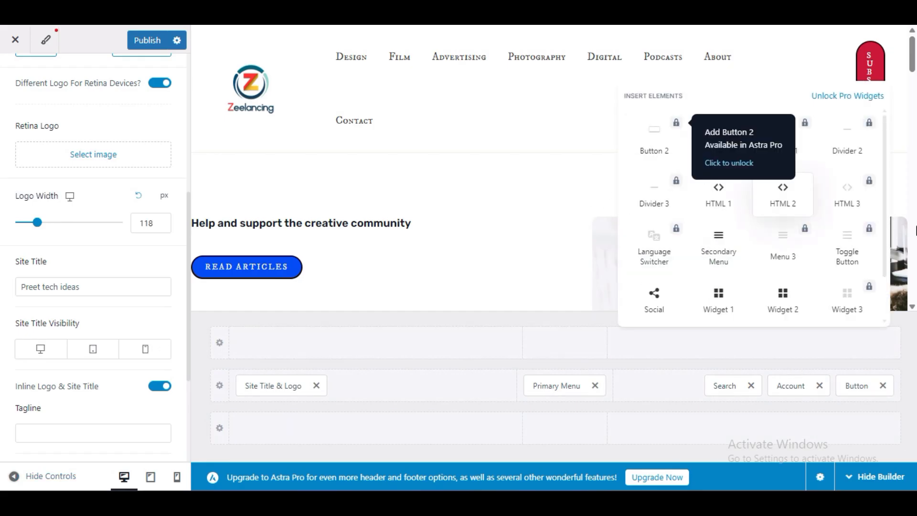
click(654, 306)
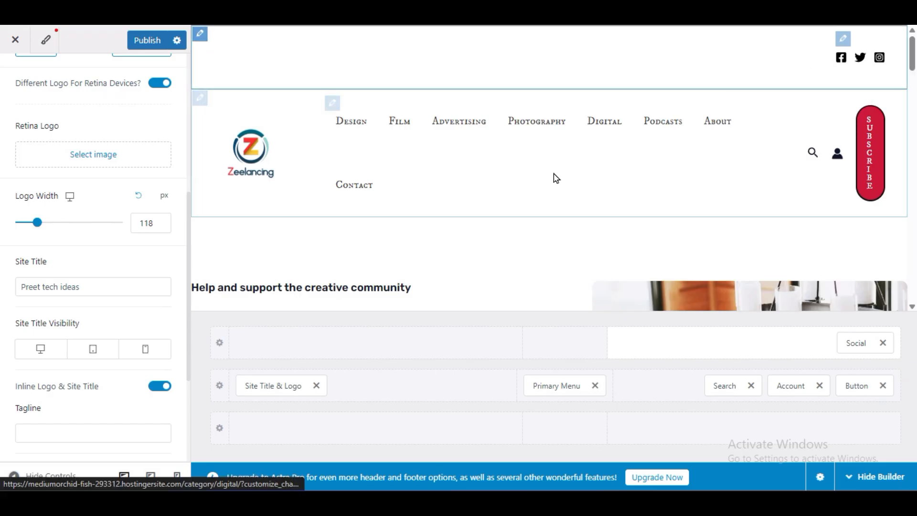
click(20, 475)
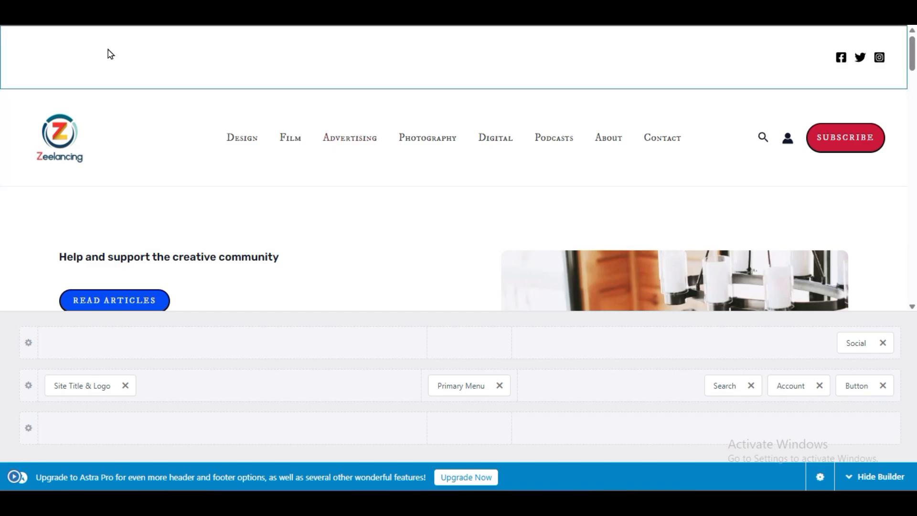
click(12, 475)
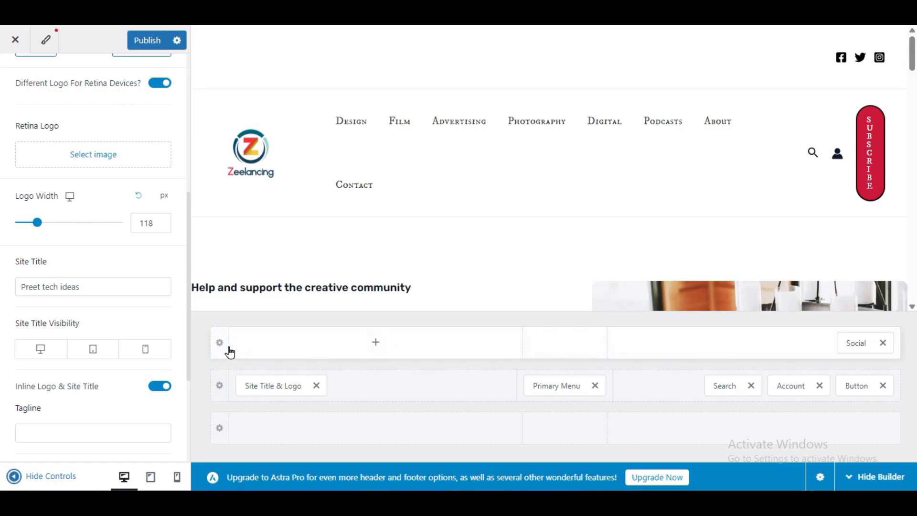
- Add the Secondary Menu to the left section of the row above the primary header and preview it full width
click(375, 345)
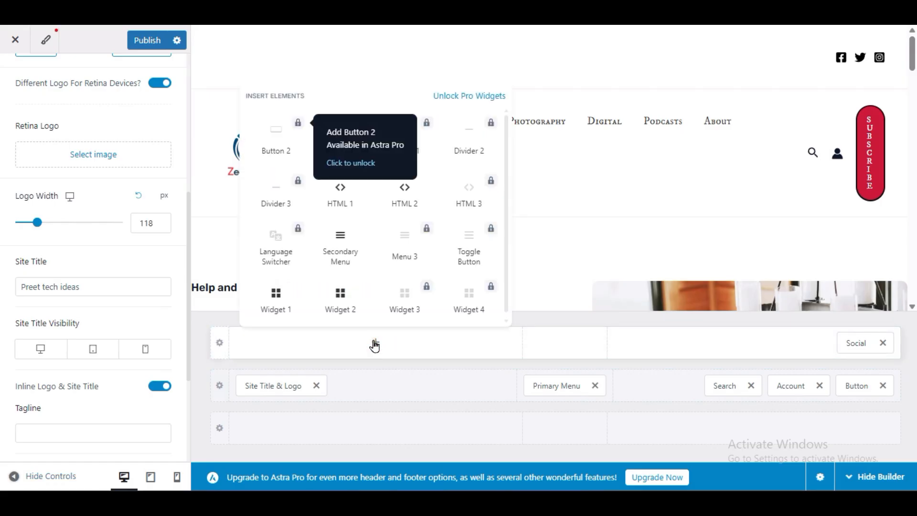
click(349, 253)
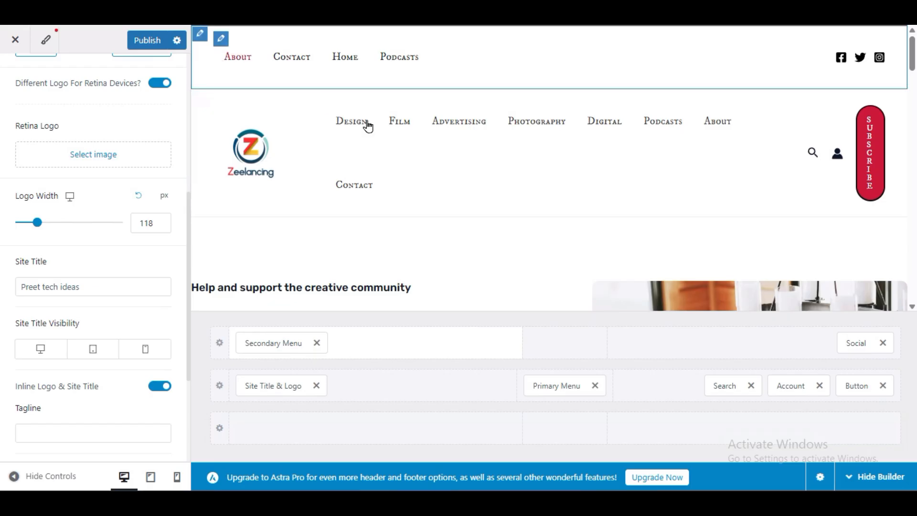
click(15, 472)
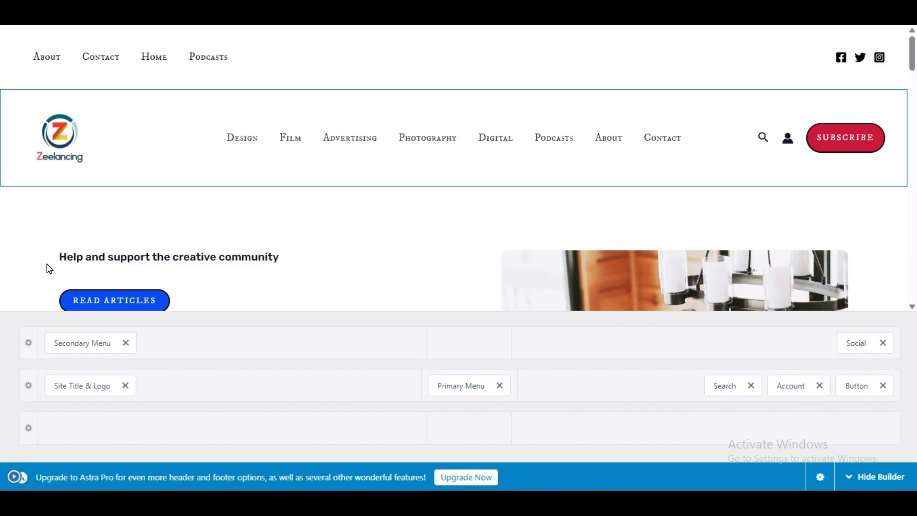
click(12, 477)
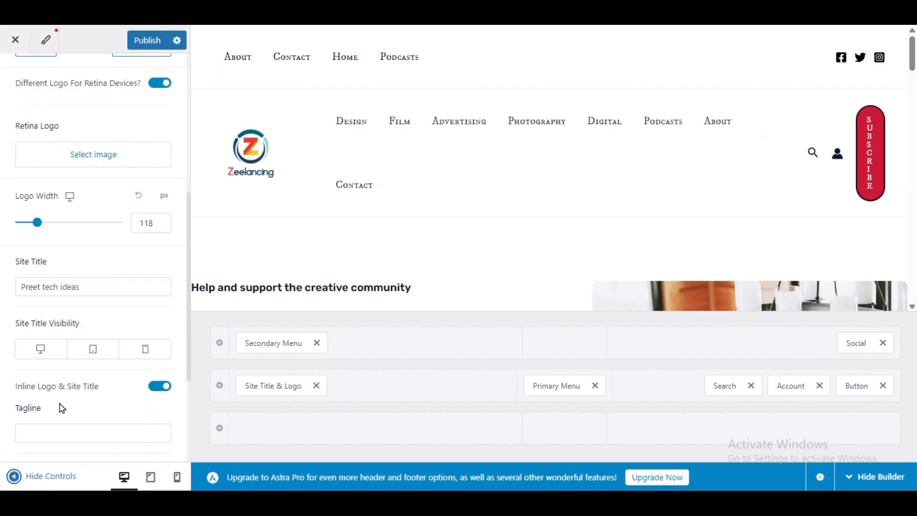
click(72, 428)
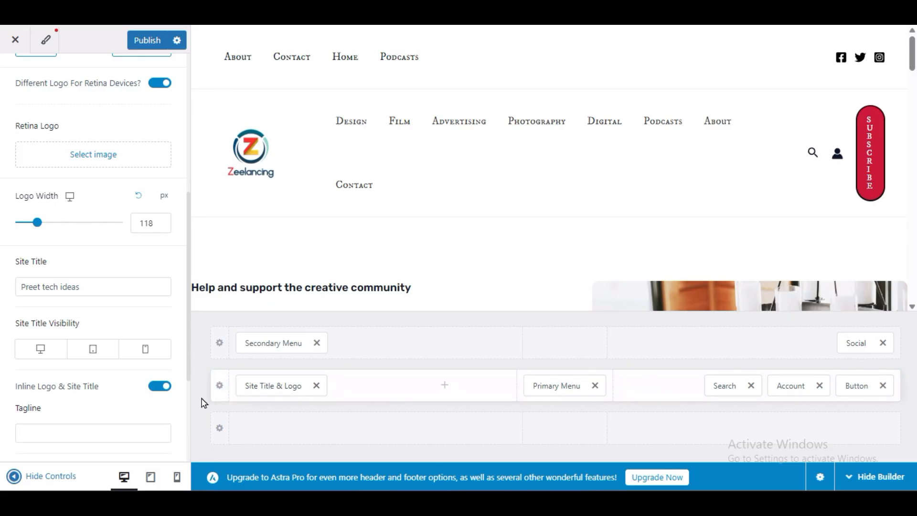
- Set the primary header row's height to 37 px and preview the header full width
click(219, 392)
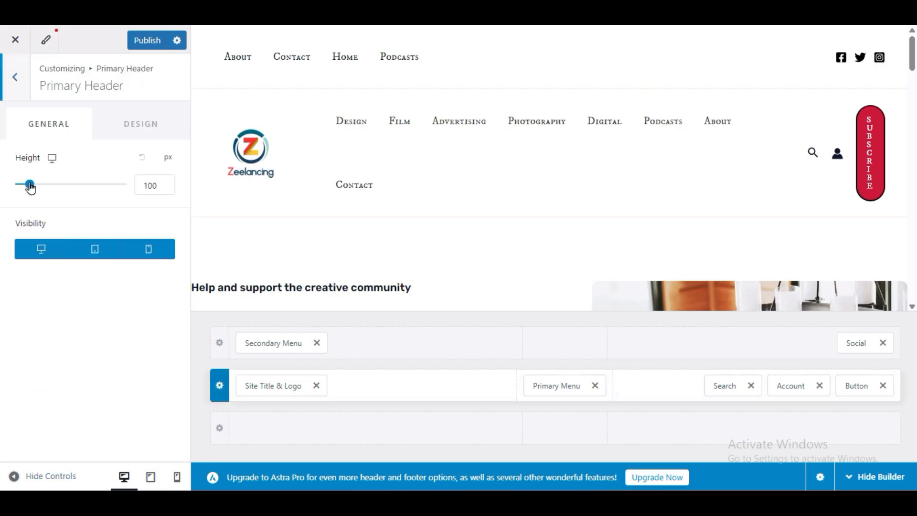
mouse_move(29, 184)
mouse_down()
mouse_move(39, 187)
mouse_move(18, 185)
mouse_up()
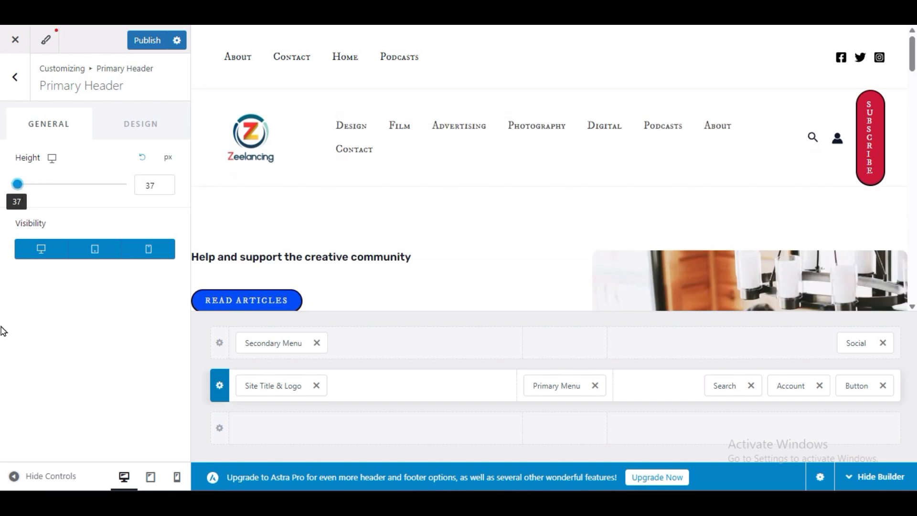
click(13, 475)
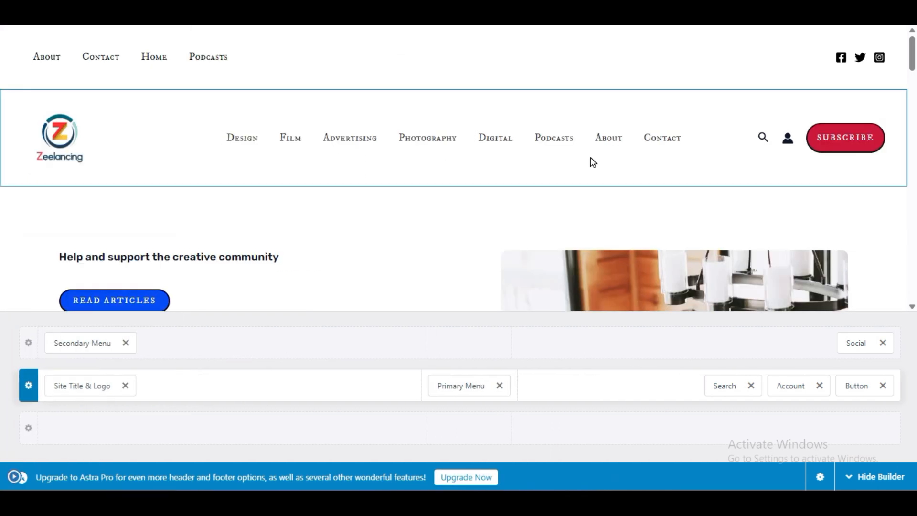
click(13, 476)
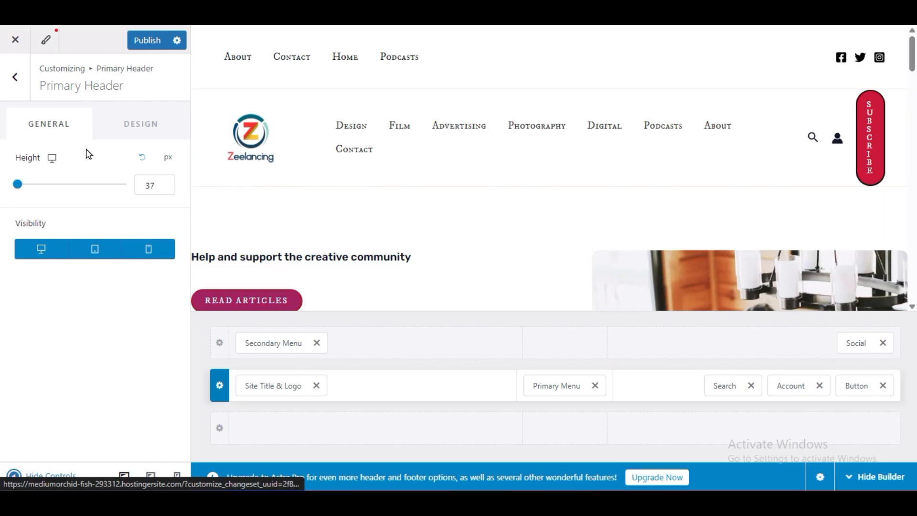
- Try the Content Width option in the overall header design settings, preview it full width, and restore Full Width
click(7, 89)
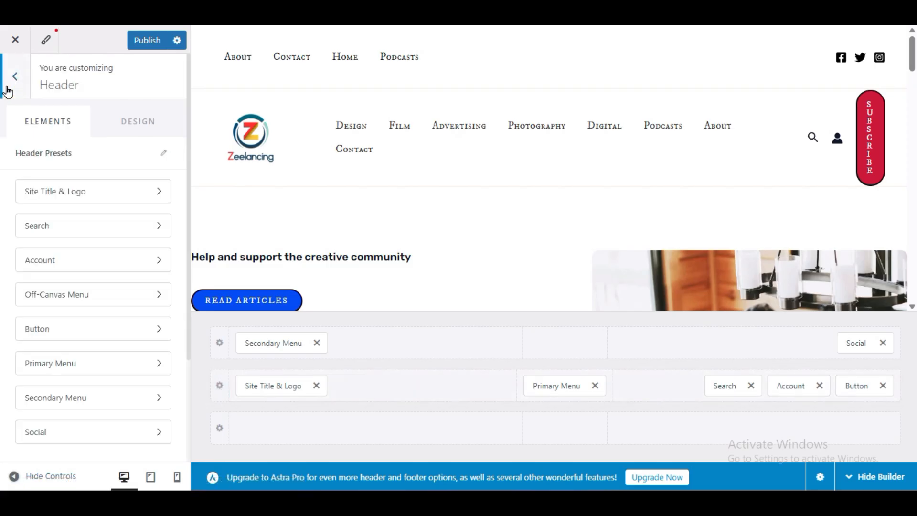
click(6, 90)
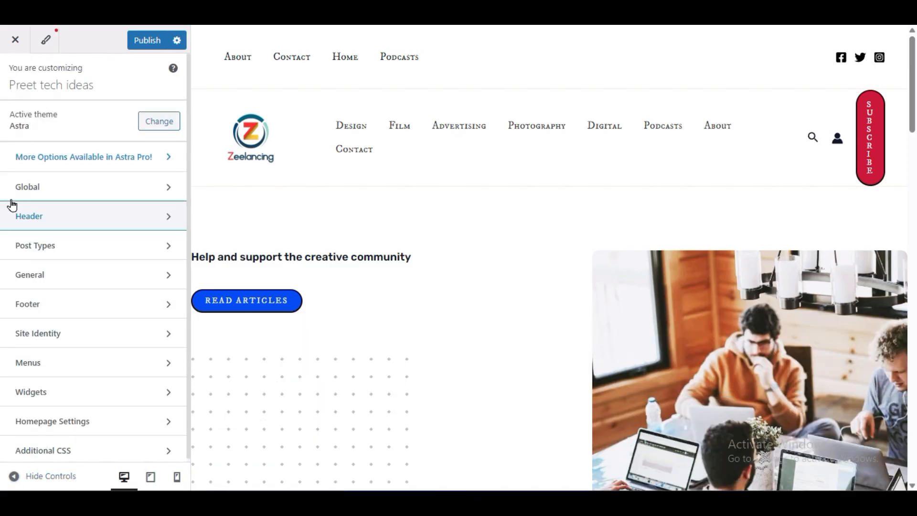
click(23, 222)
scroll(4, 292, down, 3)
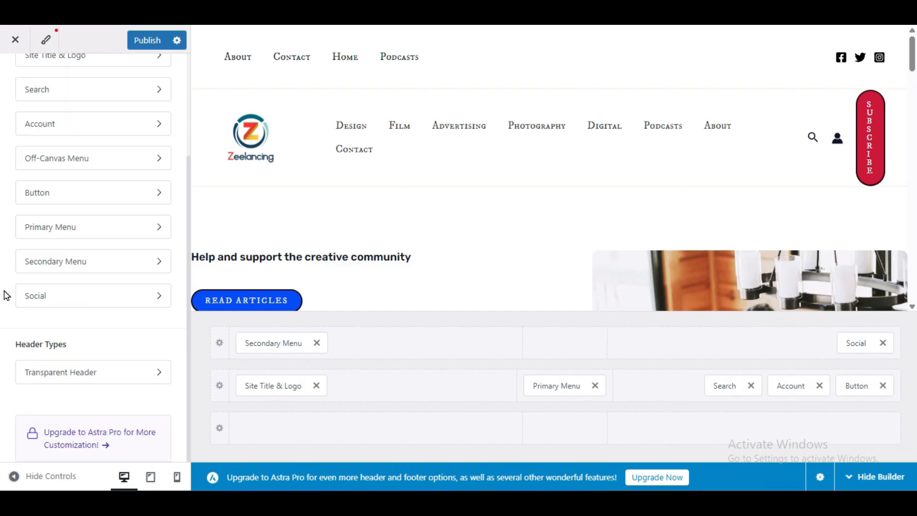
scroll(5, 295, up, 5)
click(139, 119)
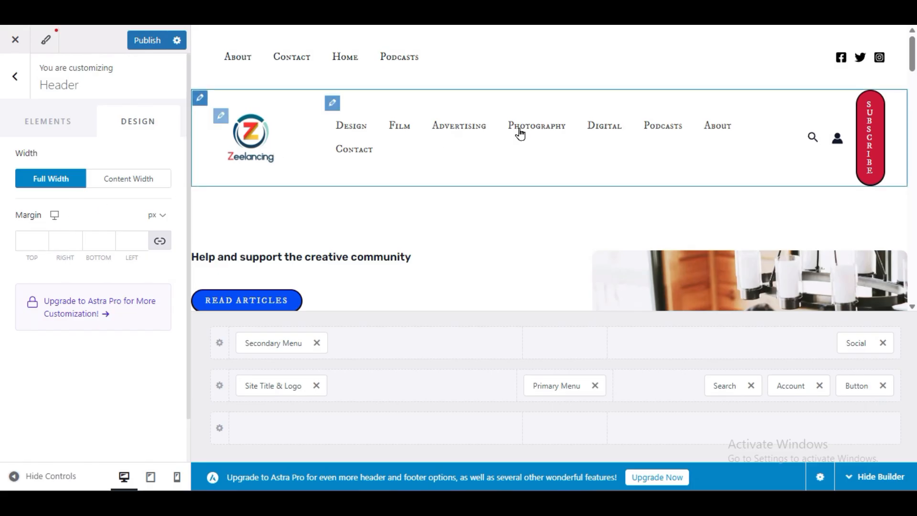
click(126, 179)
click(4, 476)
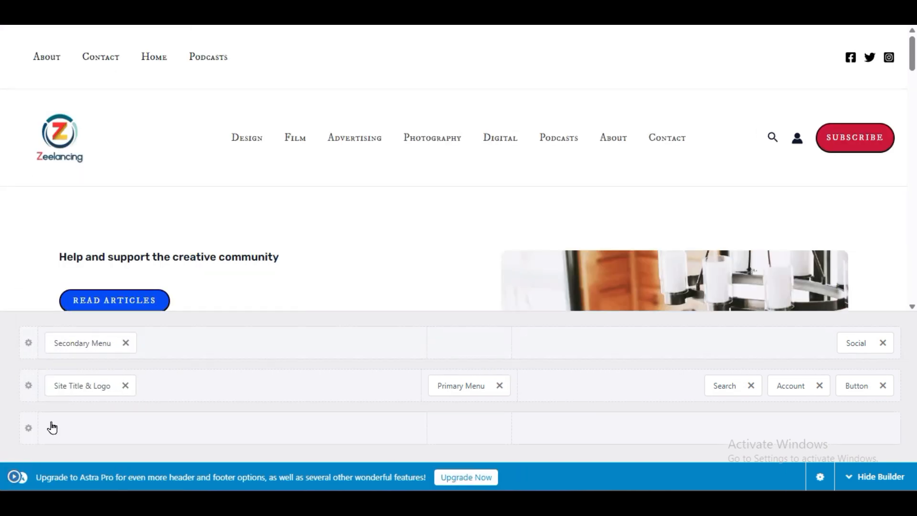
click(16, 478)
click(37, 186)
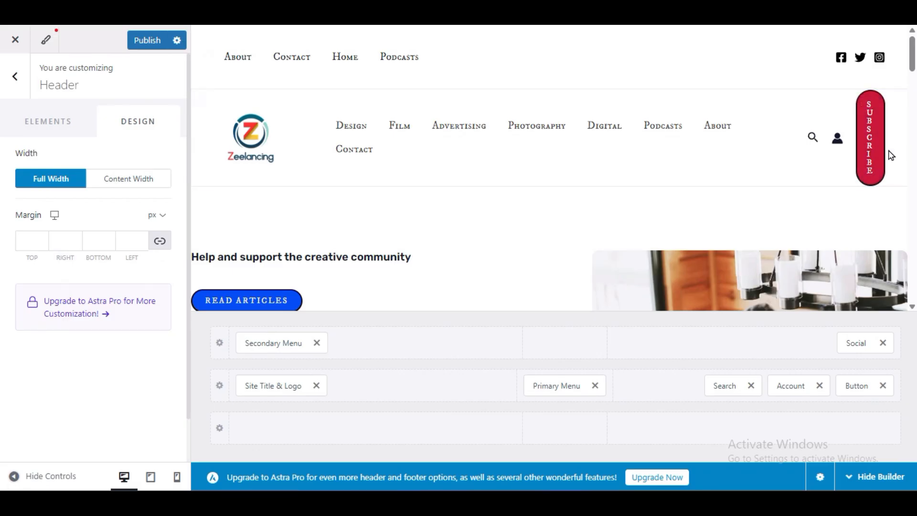
- Try linked header margins of 11 px and 55 px on all sides and preview the wider margin full width
click(27, 243)
click(64, 241)
text(11)
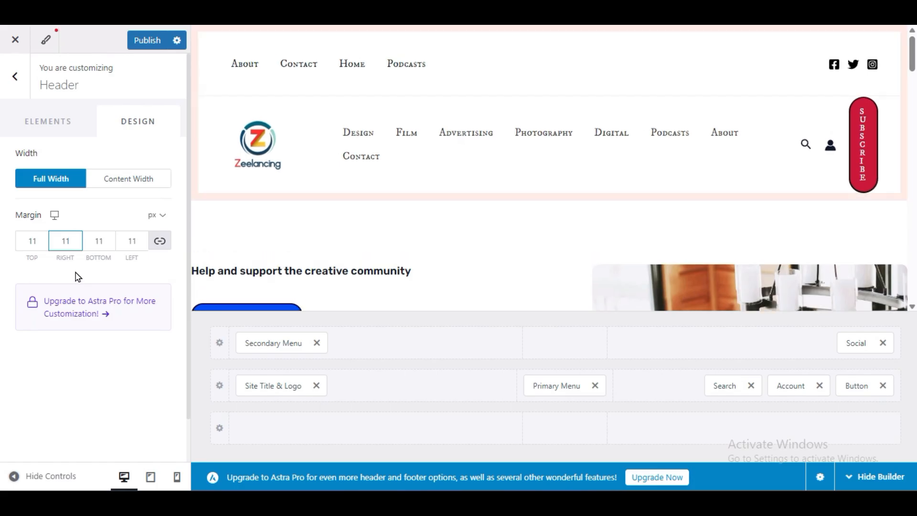
drag(72, 245, 52, 245)
text(11)
text(55)
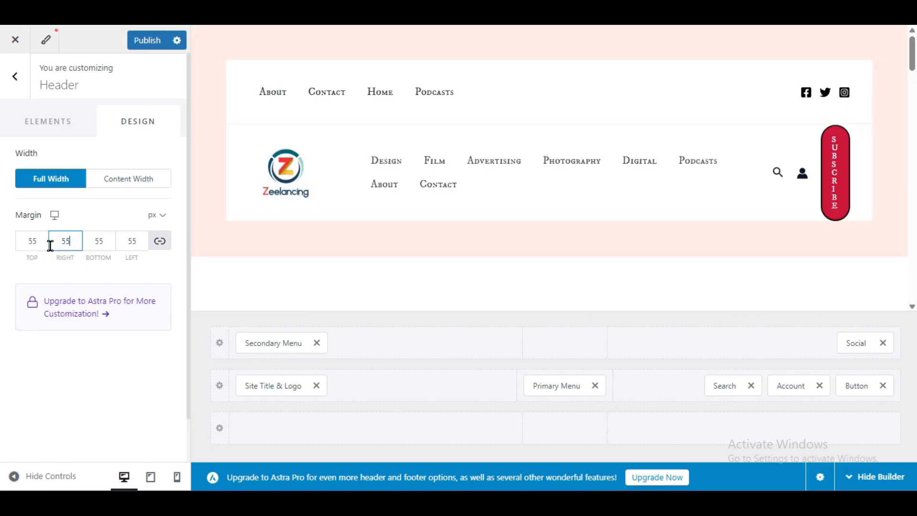
click(2, 482)
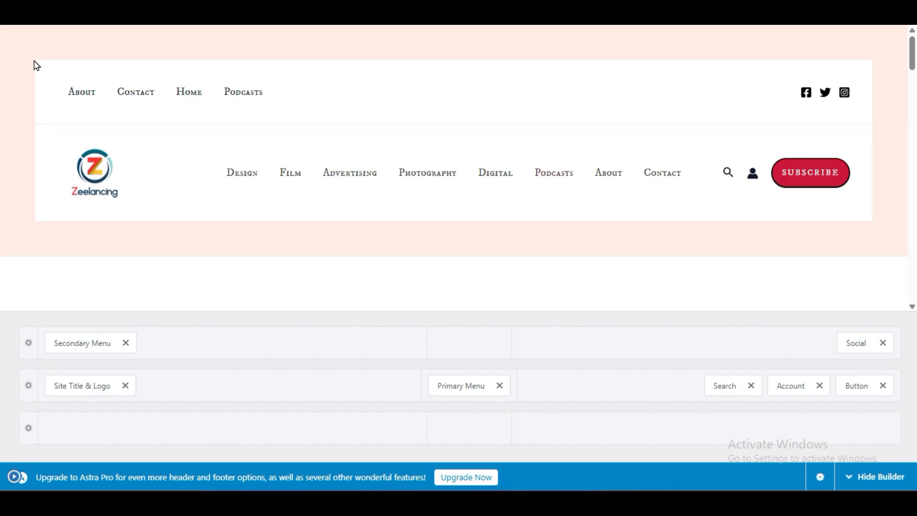
click(12, 476)
- Set the header margin to 22 px on all four sides and preview the header full width
drag(75, 241, 53, 246)
text(22)
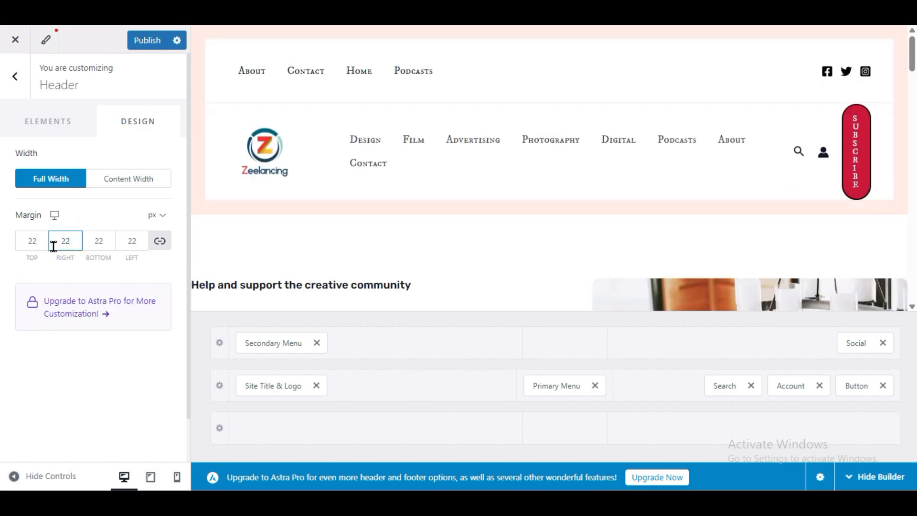
click(10, 475)
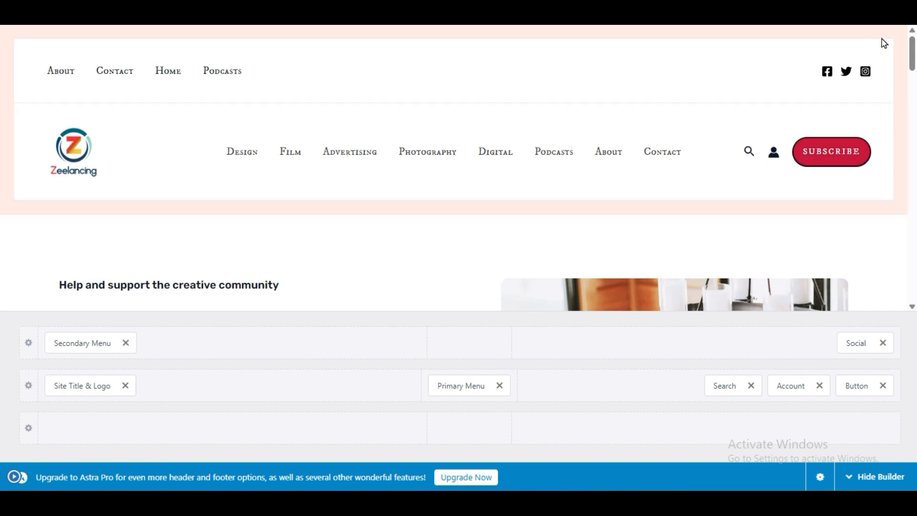
click(11, 475)
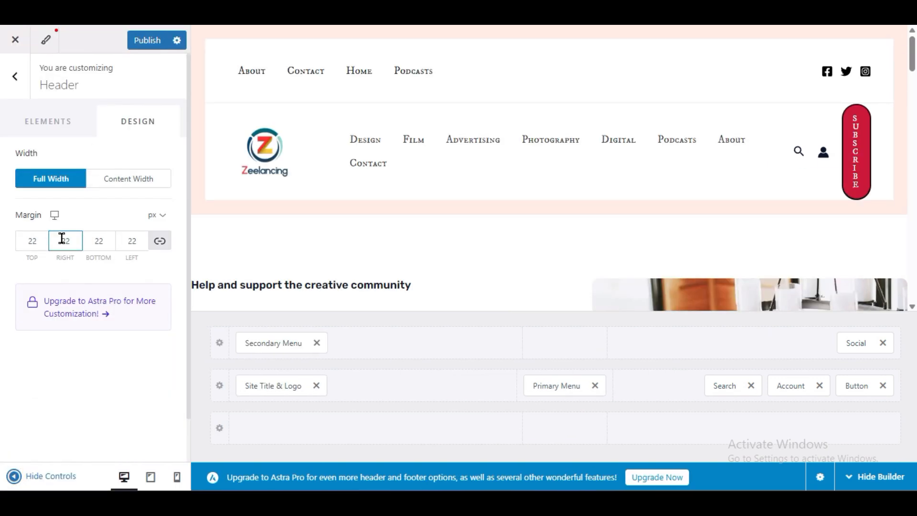
- Clear the header margin on all sides, and toggle the header to Content Width and back to Full Width
click(77, 245)
key(BackSpace)
key(BackSpace)
click(16, 354)
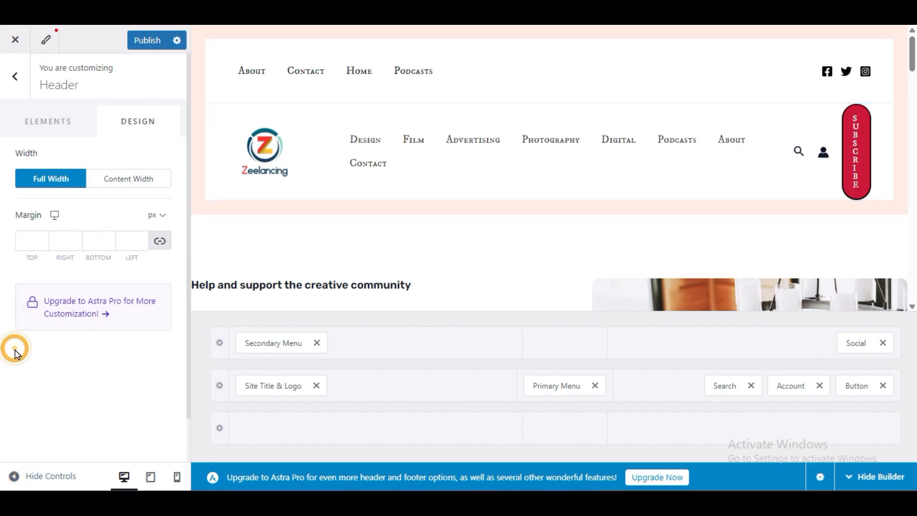
click(128, 180)
click(57, 186)
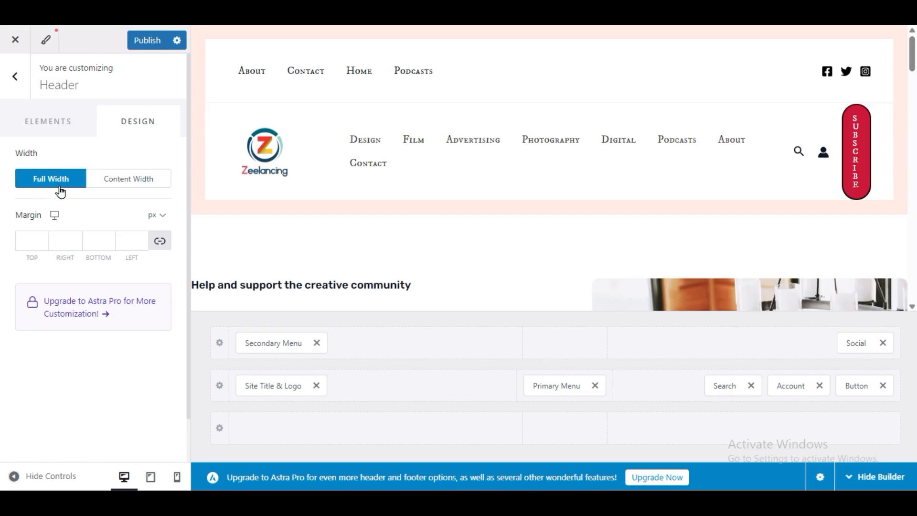
- Return to the header elements, publish the header customizations, and go back to the main customizer sections
click(48, 128)
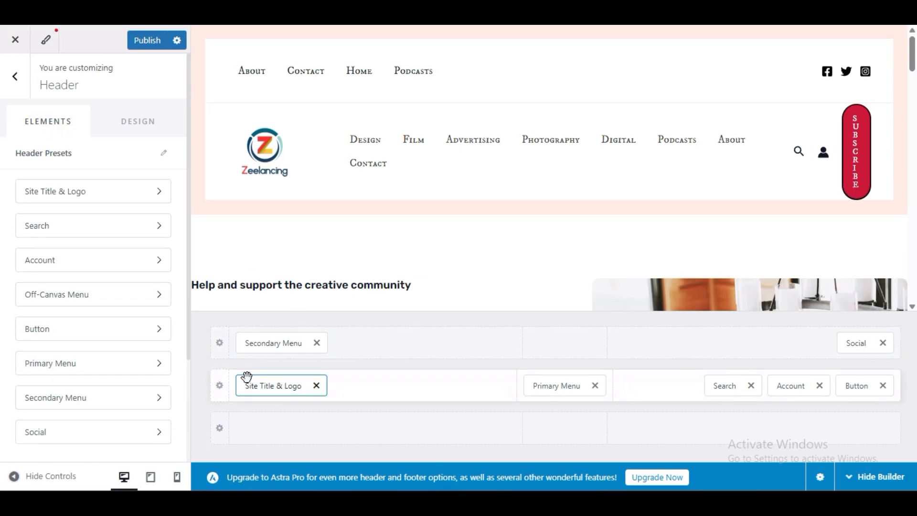
click(150, 42)
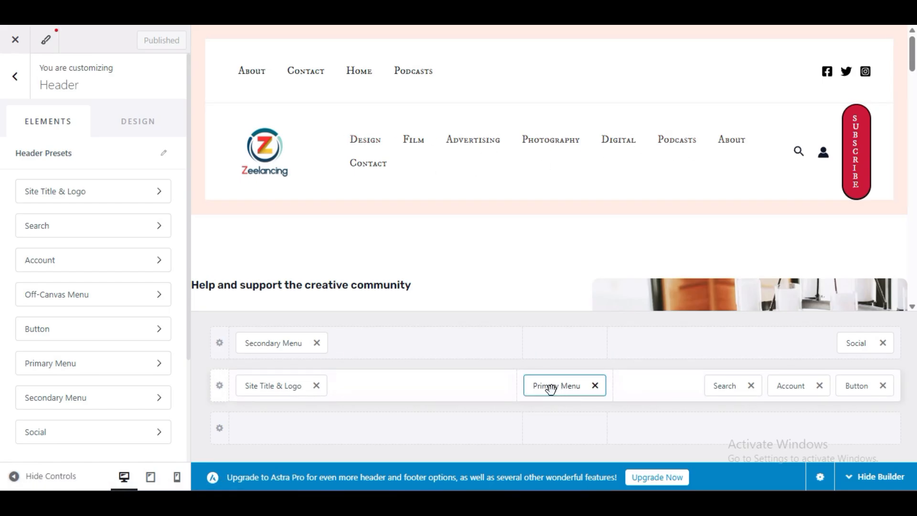
click(8, 86)
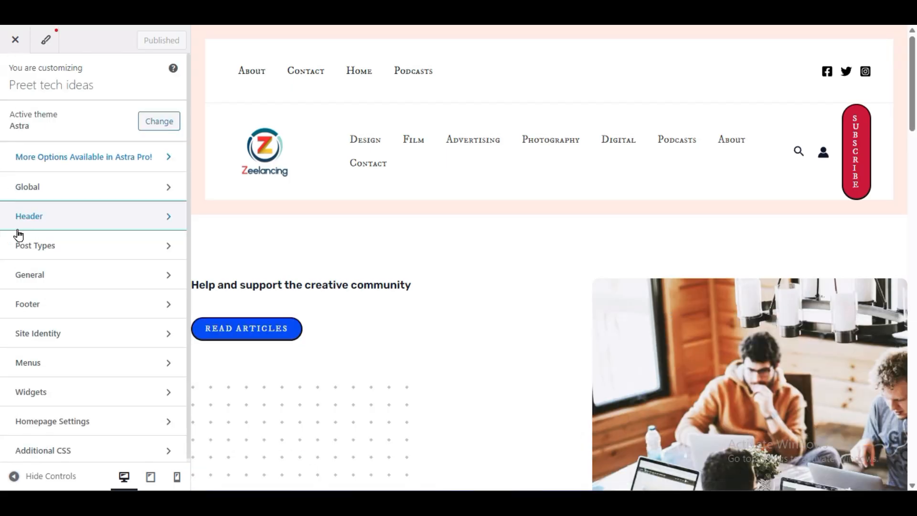
- Start a new site menu and name it "astra menu"
click(29, 363)
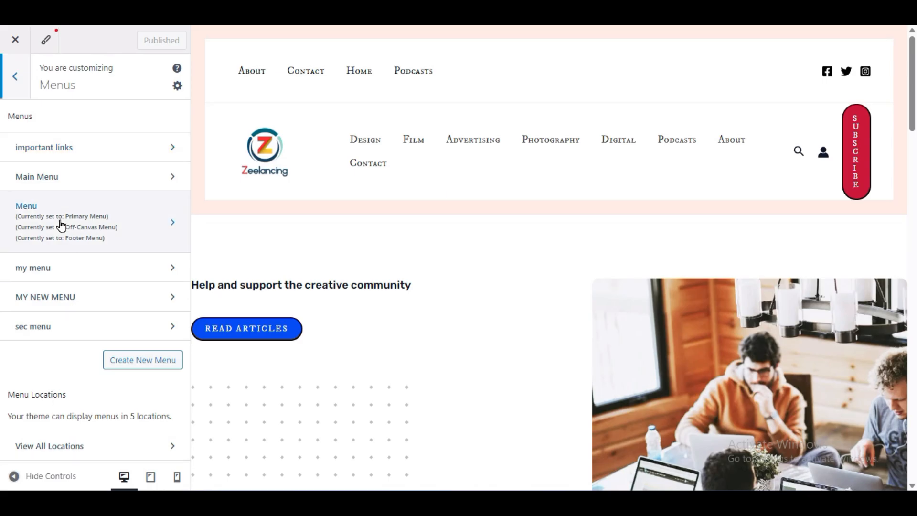
click(139, 358)
click(50, 155)
text(astra )
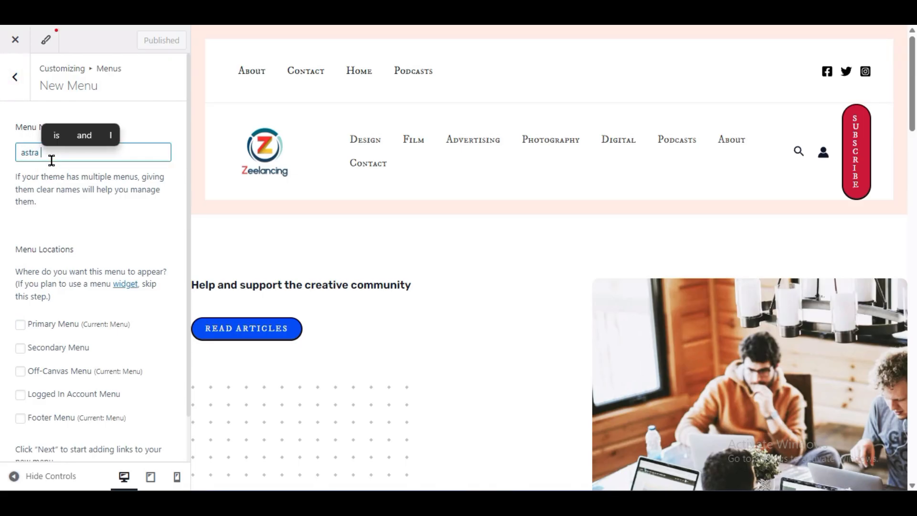
text(meny)
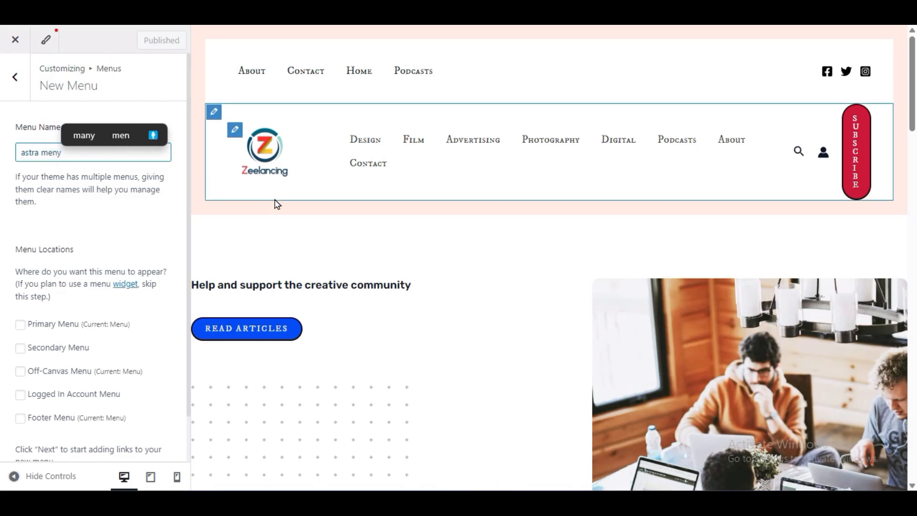
key(BackSpace)
text(u)
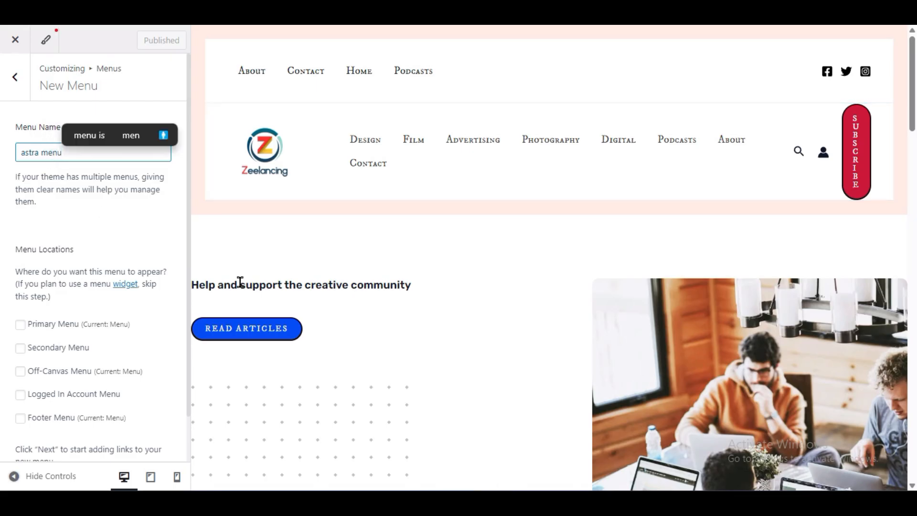
- Assign the new menu to the Primary Menu location and proceed to adding its links
scroll(2, 324, down, 1)
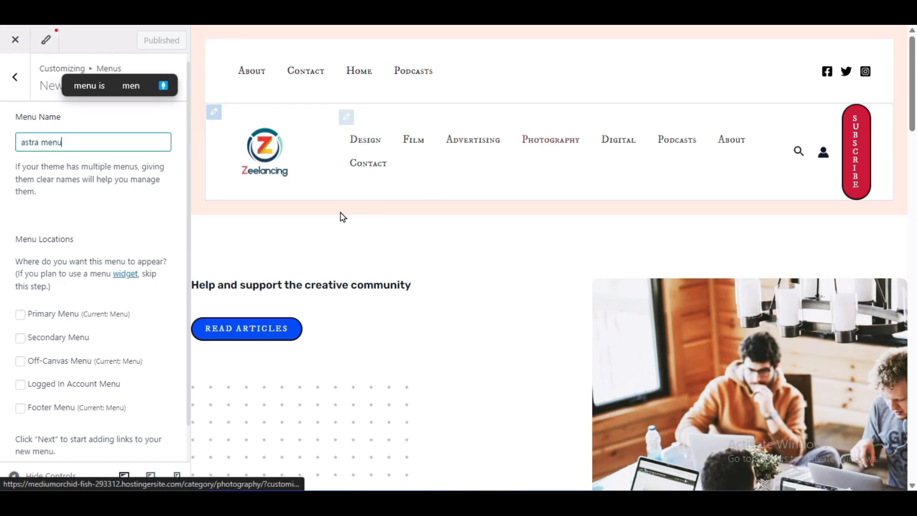
click(21, 315)
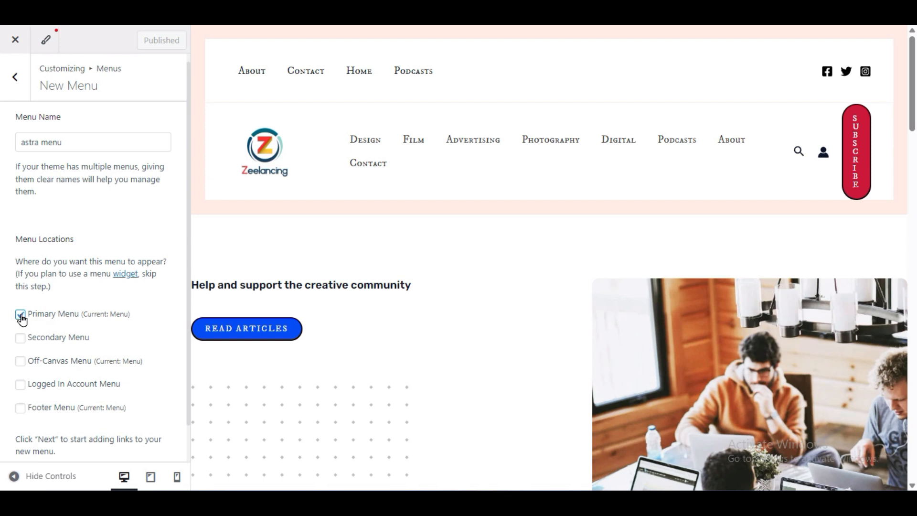
scroll(48, 342, down, 1)
click(143, 436)
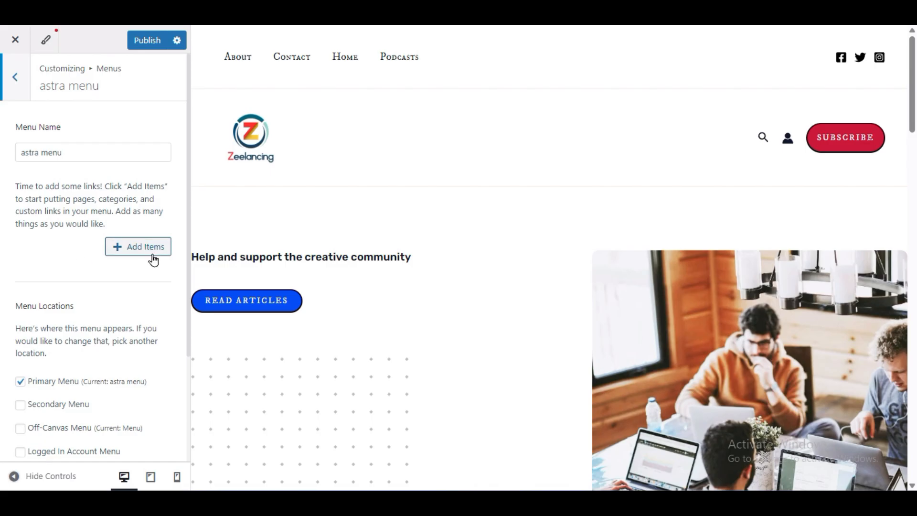
- Add the Contact, Home and About pages to astra menu and move Contact below About
click(109, 251)
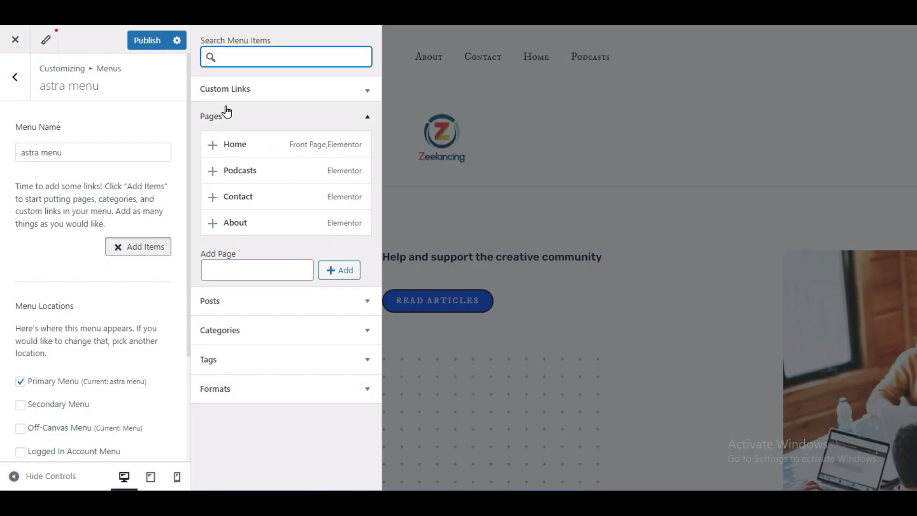
click(273, 117)
click(268, 116)
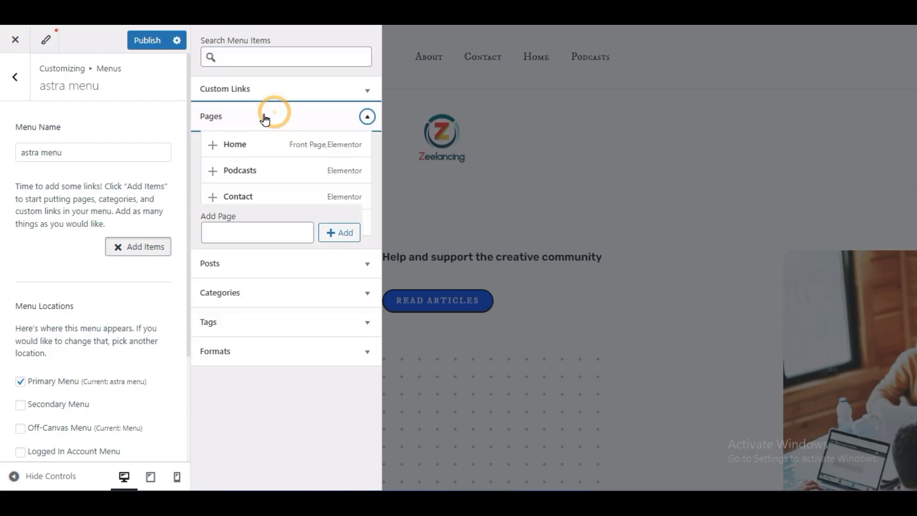
click(212, 197)
click(213, 144)
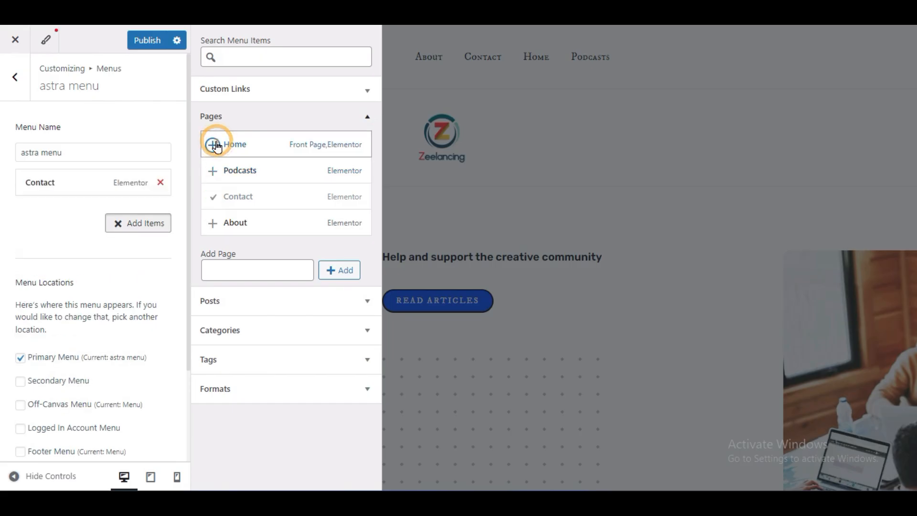
click(212, 222)
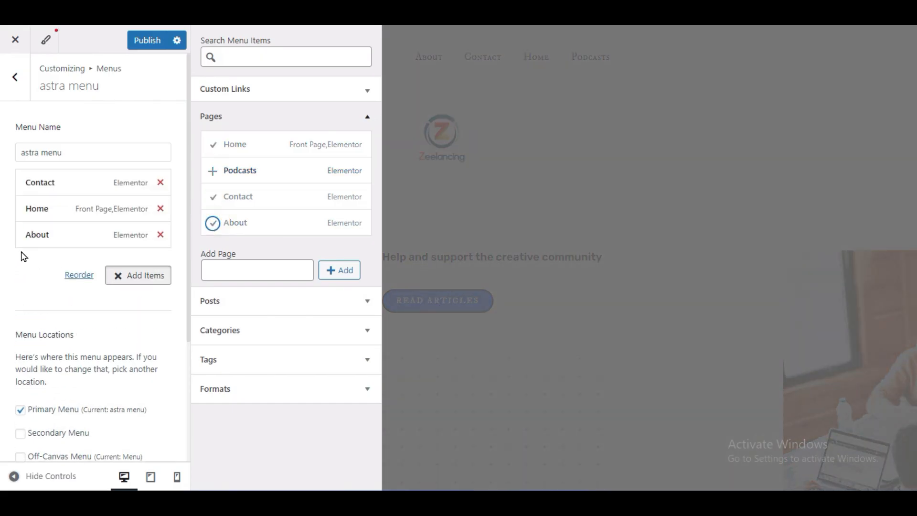
click(35, 253)
drag(129, 190, 127, 240)
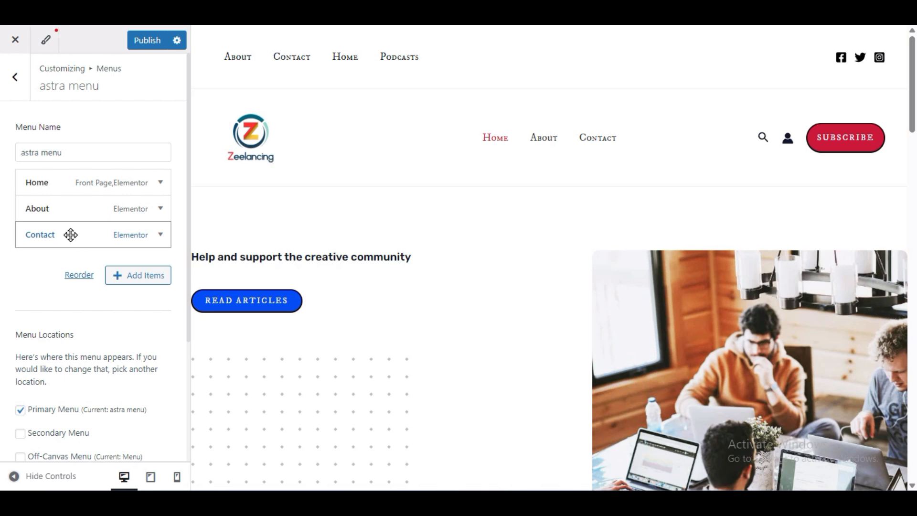
- Review the categories available as menu items, publish astra menu, and return to the list of menus
click(138, 272)
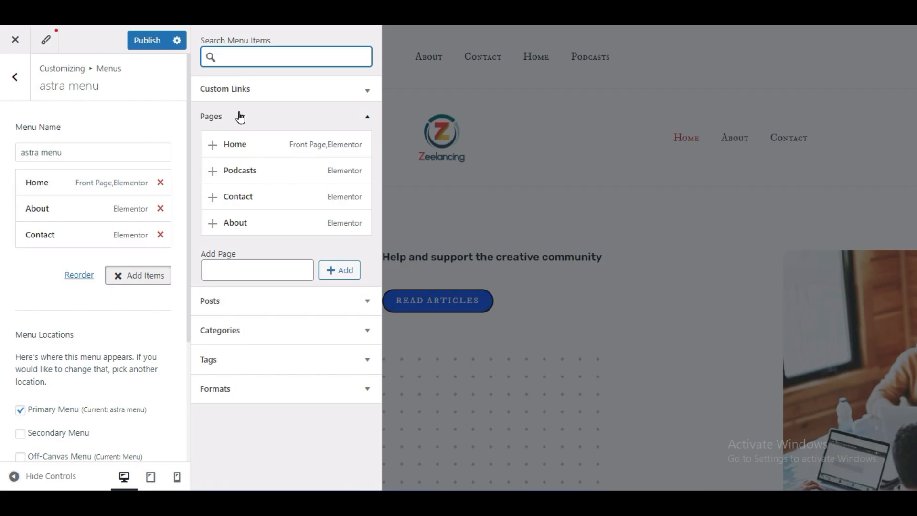
click(239, 117)
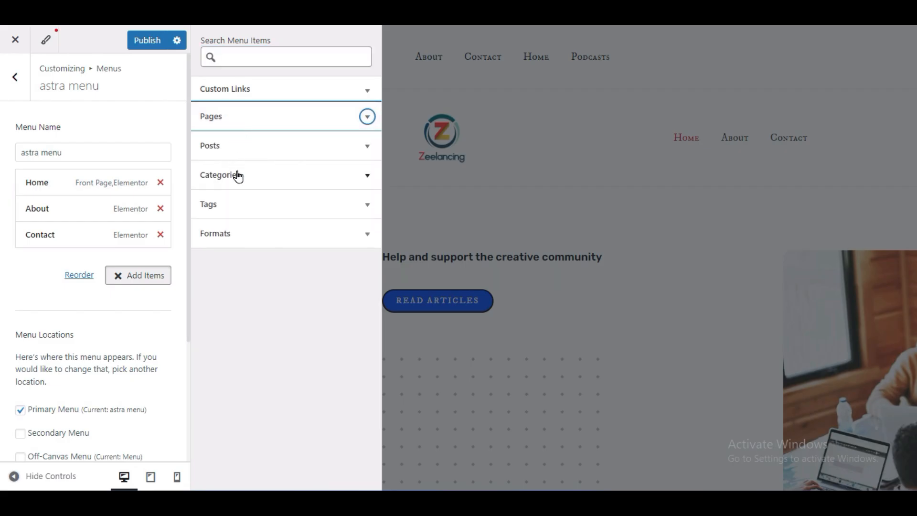
click(264, 179)
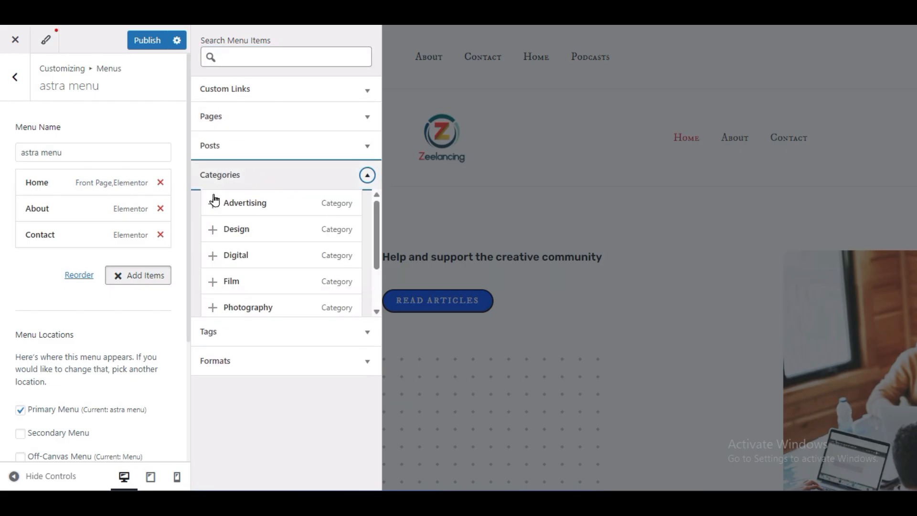
click(23, 307)
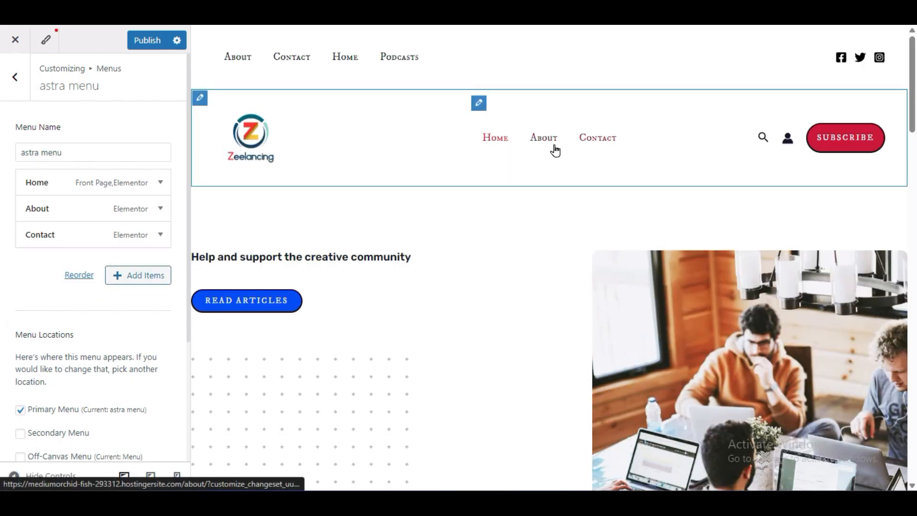
click(148, 43)
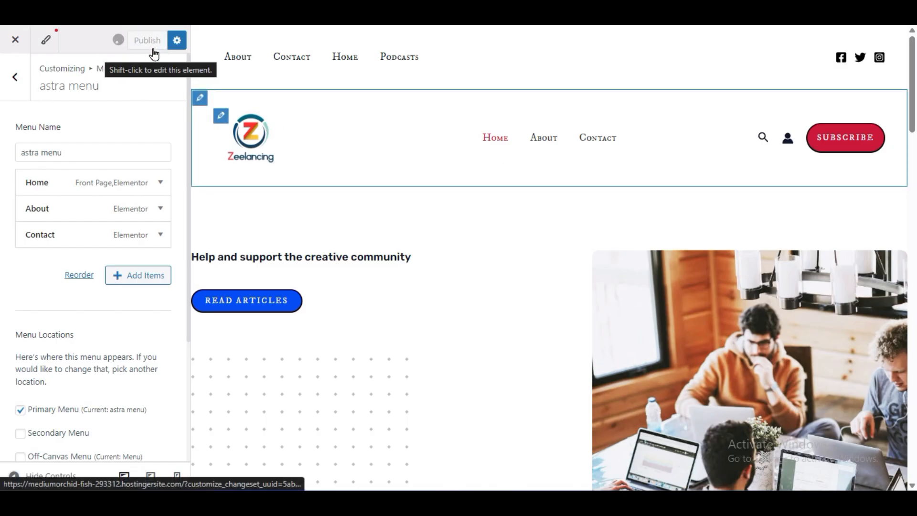
click(10, 80)
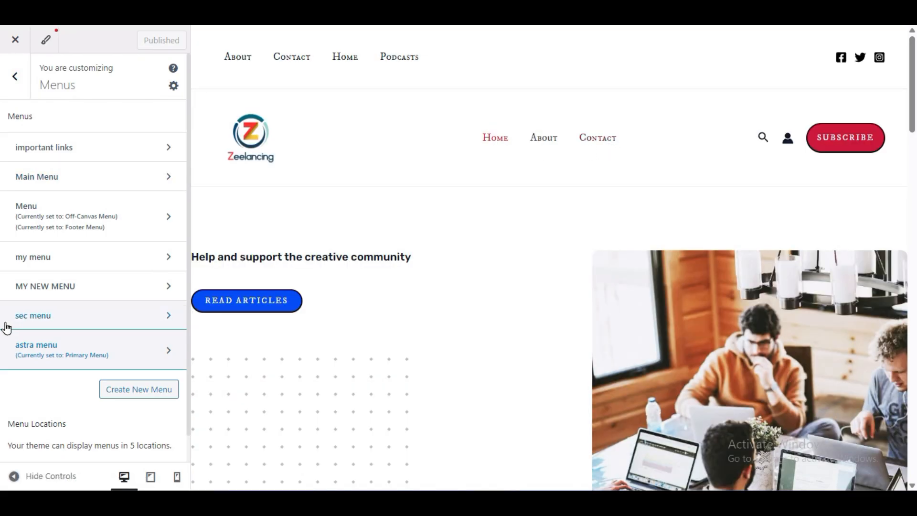
click(10, 77)
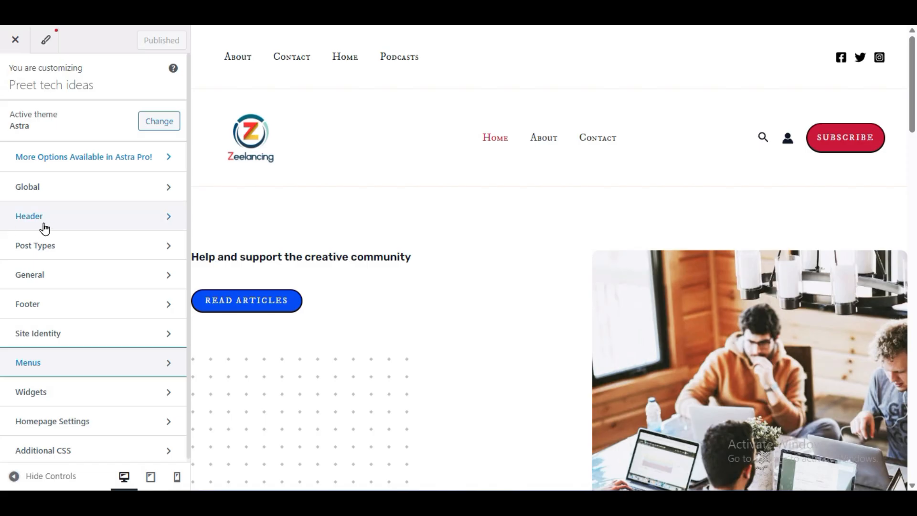
click(71, 249)
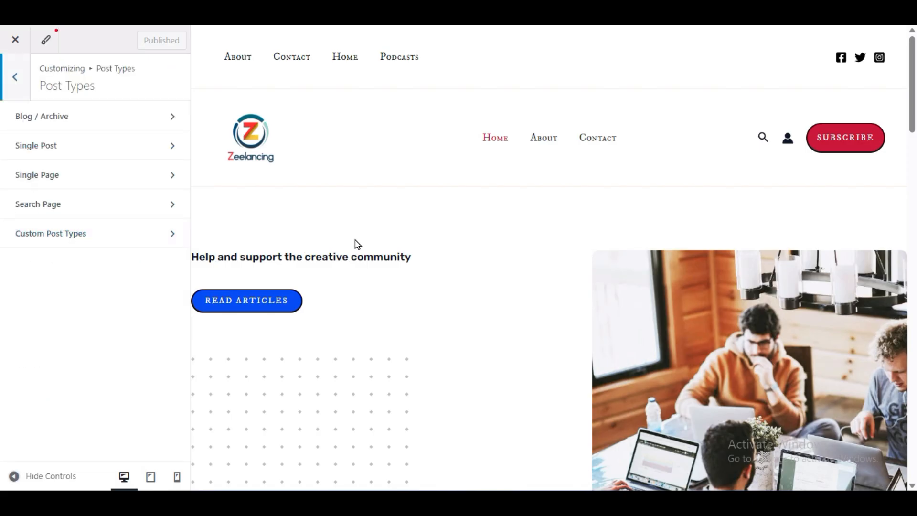
scroll(376, 258, down, 20)
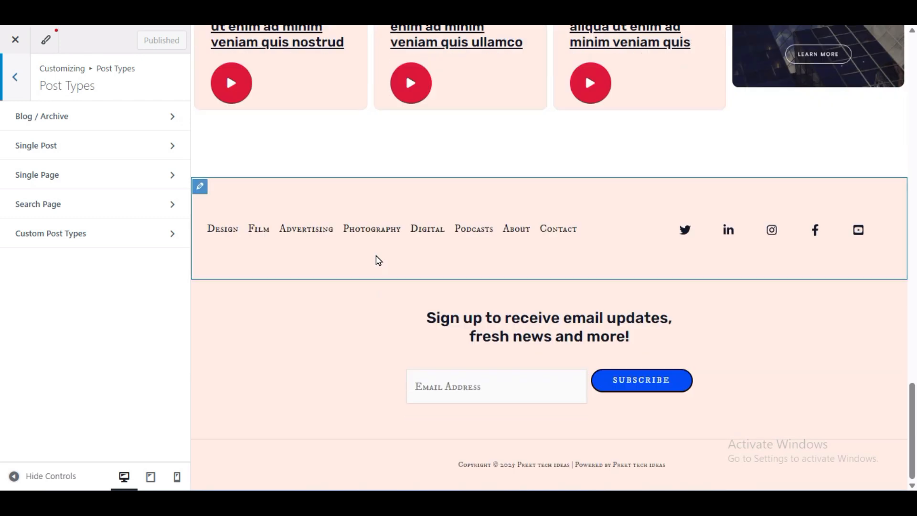
scroll(377, 260, up, 20)
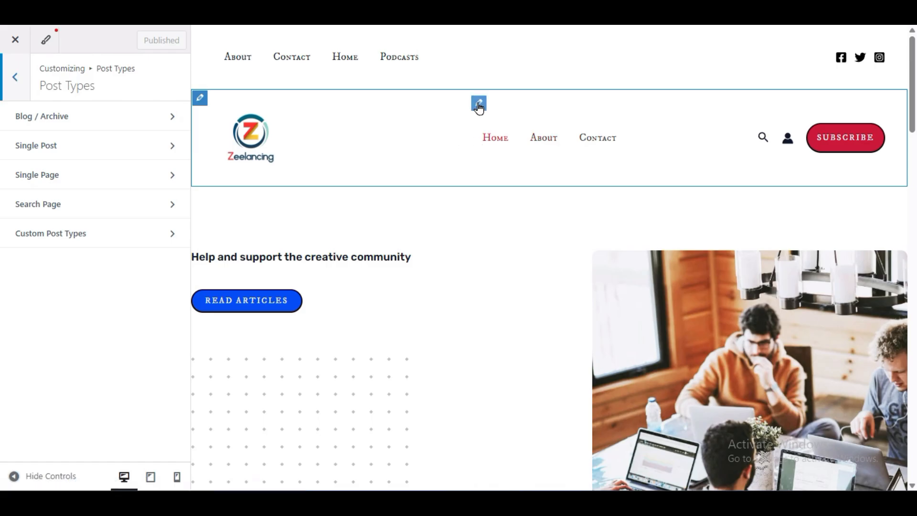
click(13, 82)
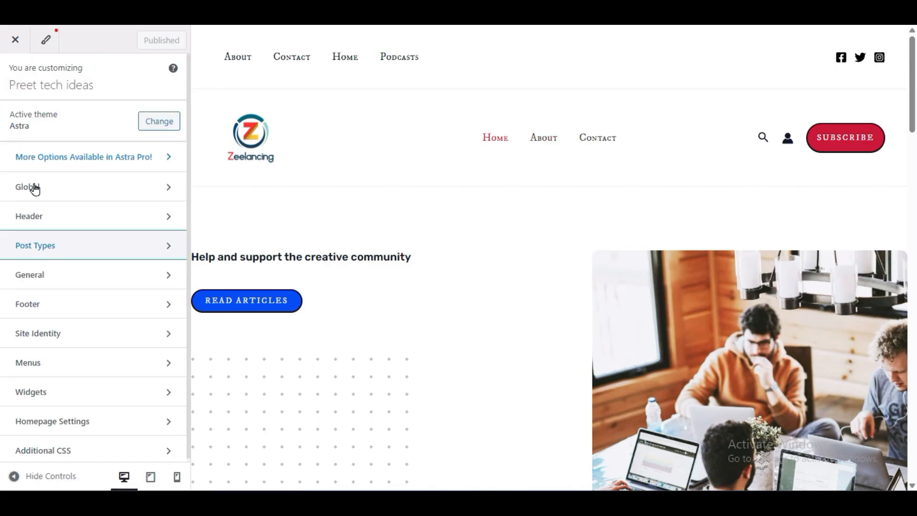
- In the homepage settings, create a new page titled Blog and use it as the posts page
click(107, 426)
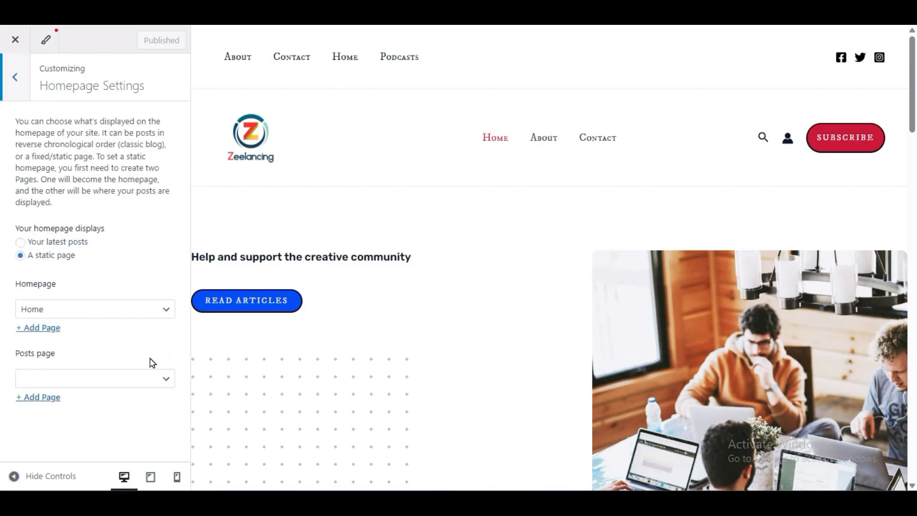
click(21, 356)
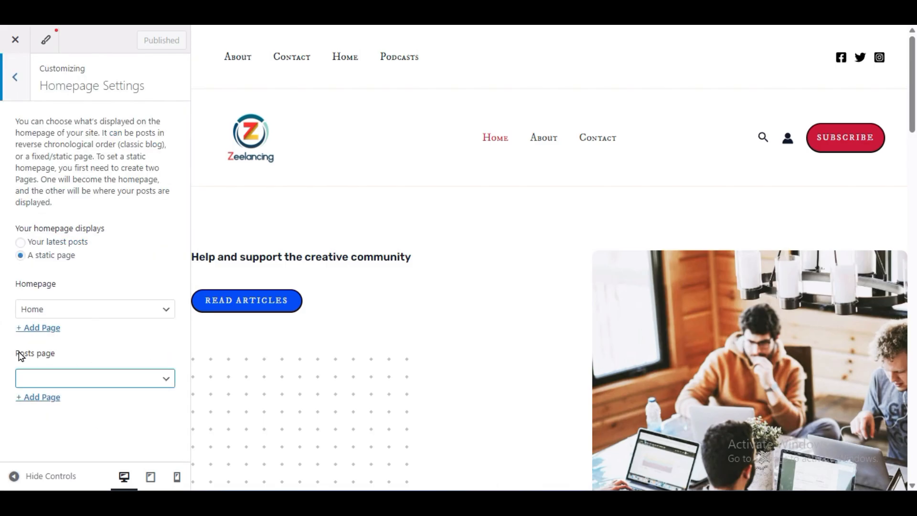
click(39, 401)
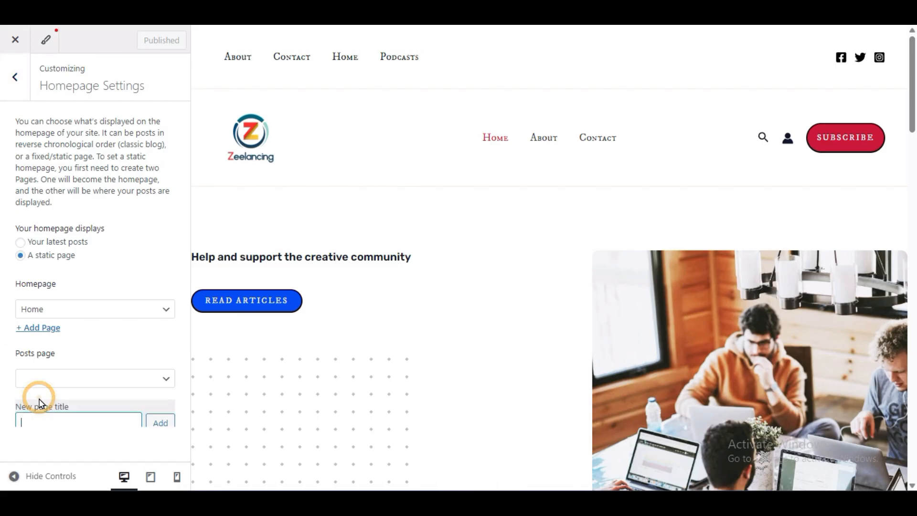
text(B)
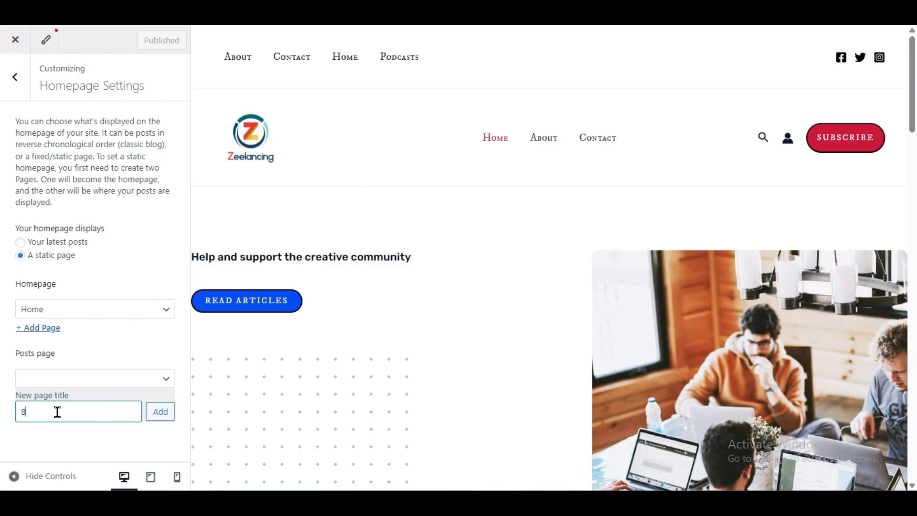
text(log)
click(42, 436)
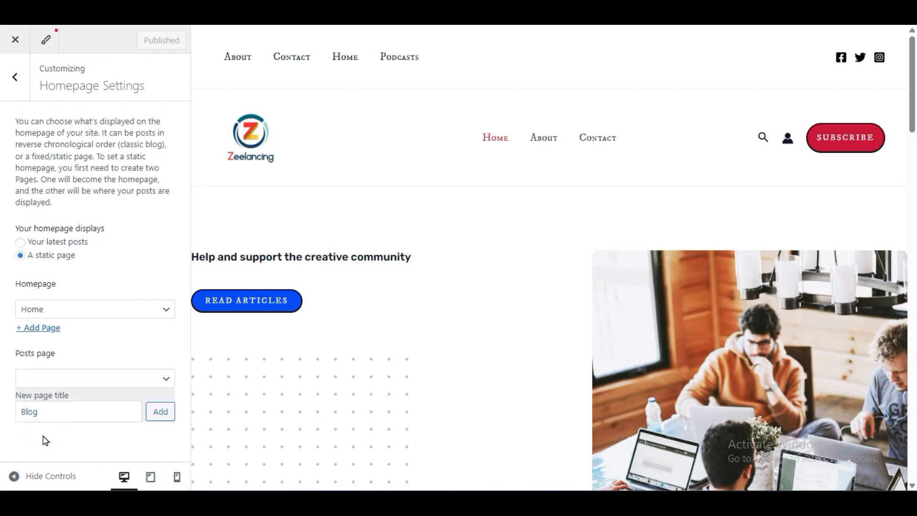
click(163, 421)
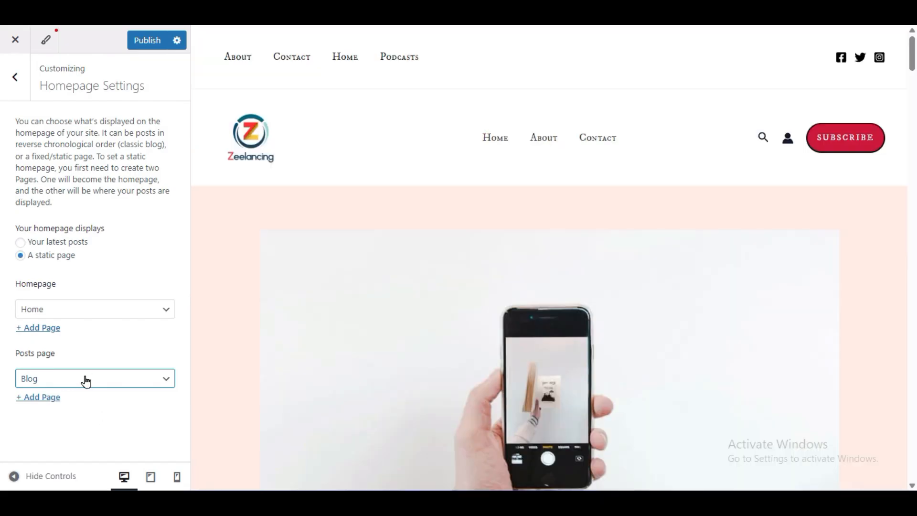
- Check the post listing in the Blog page preview and publish the homepage settings
scroll(337, 305, down, 20)
scroll(462, 257, up, 9)
scroll(526, 219, down, 15)
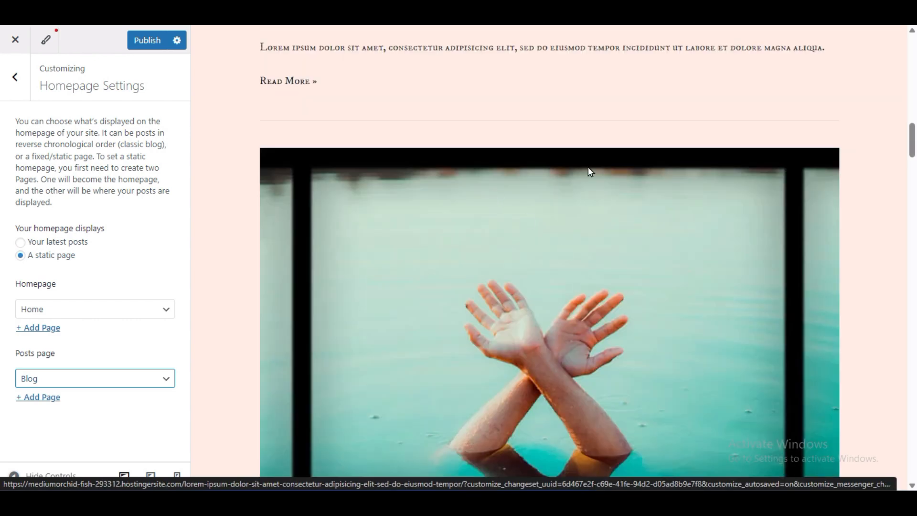
click(141, 40)
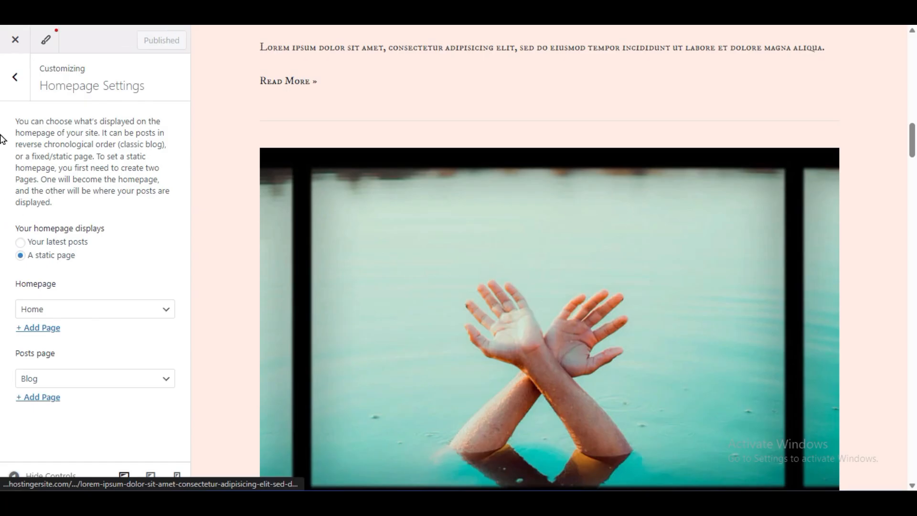
- Open the Blog / Archive settings under Post Types and try switching off the Blog Title Area
click(13, 79)
click(50, 247)
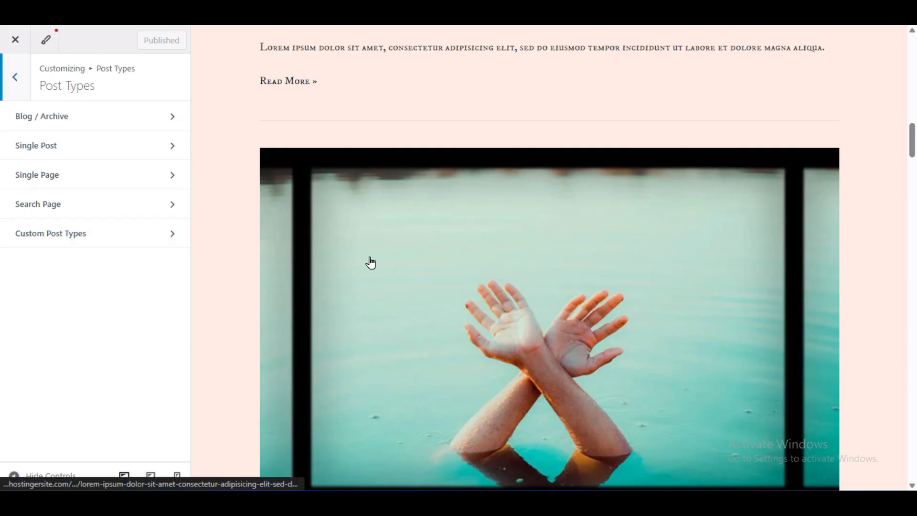
click(71, 127)
scroll(538, 329, up, 10)
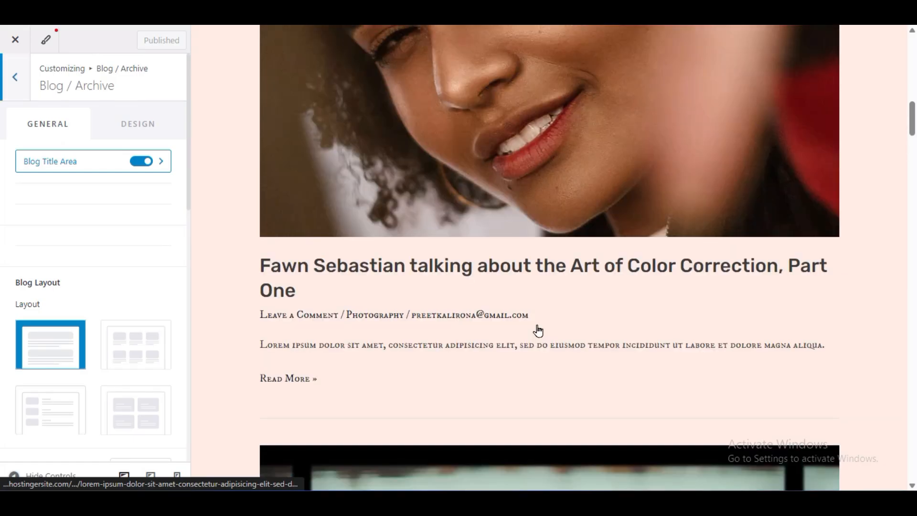
scroll(405, 138, up, 5)
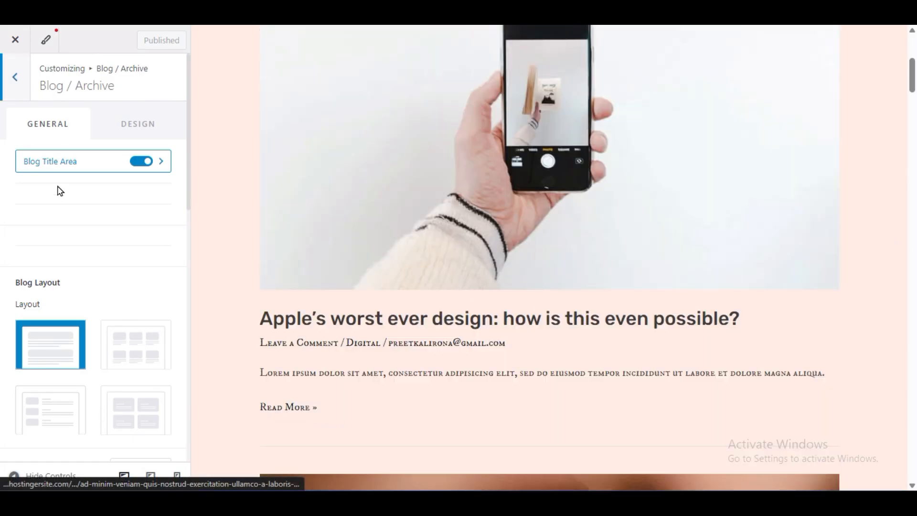
scroll(583, 261, up, 5)
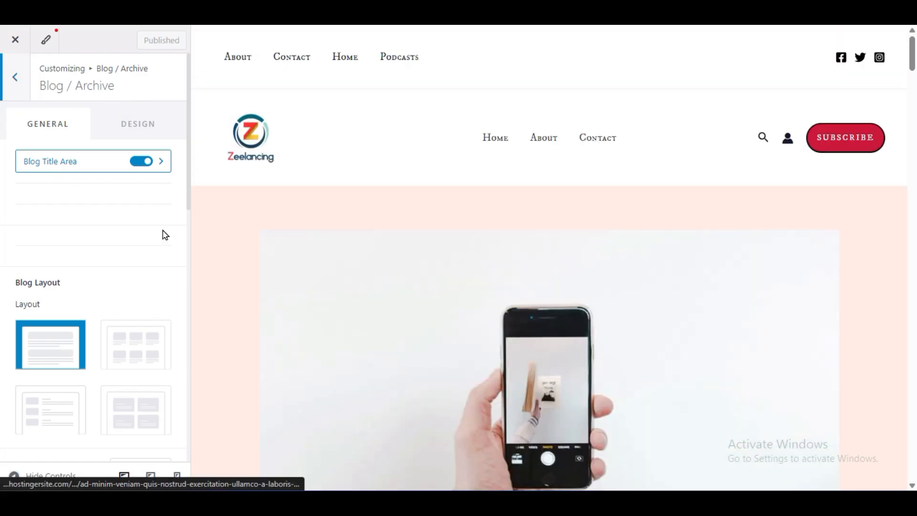
click(141, 161)
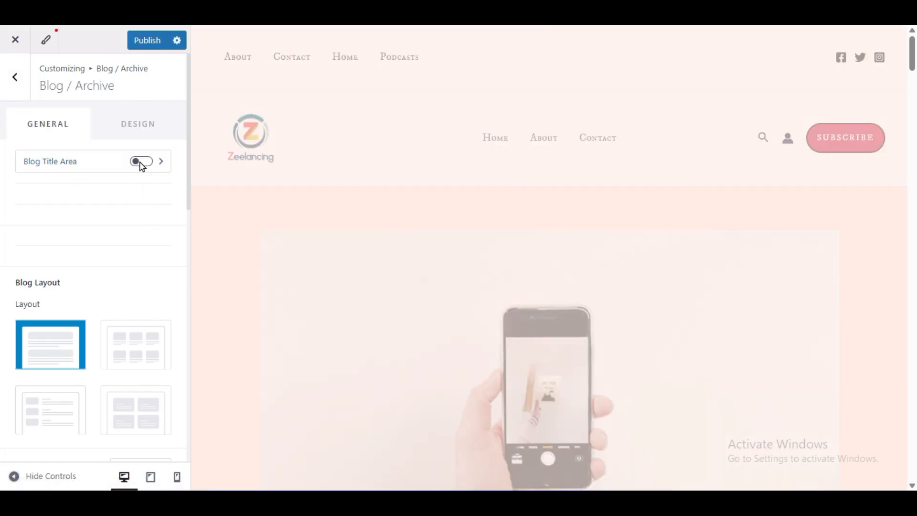
scroll(293, 262, down, 9)
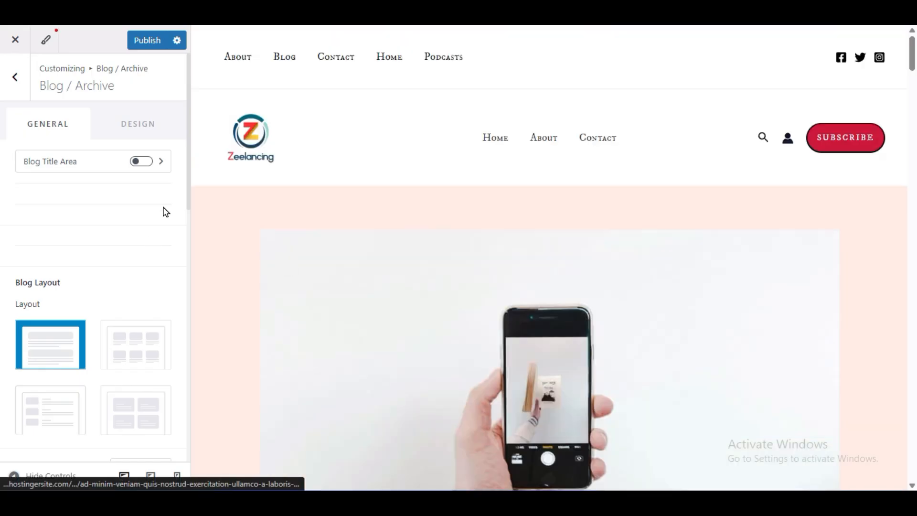
- Try the Layout 2 and Layout 1 banners for the Blog Title Area, and reload the customizer without saving
click(139, 163)
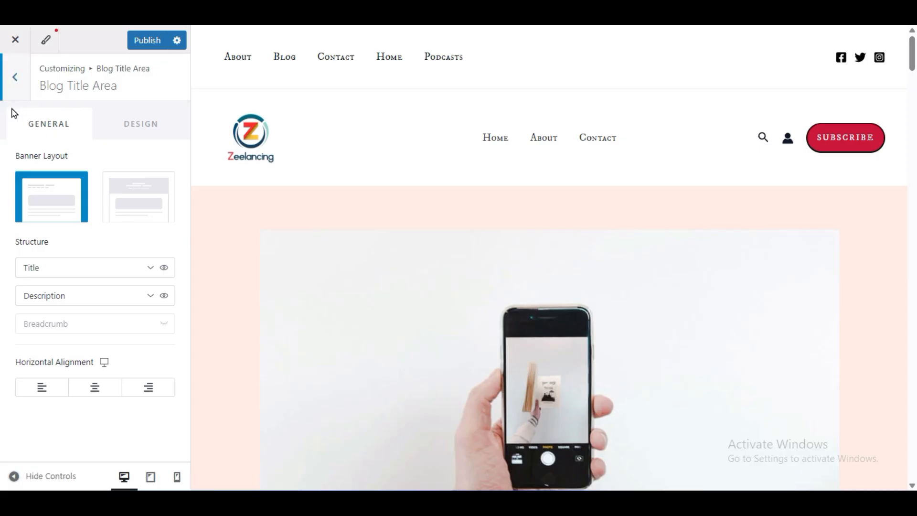
click(135, 198)
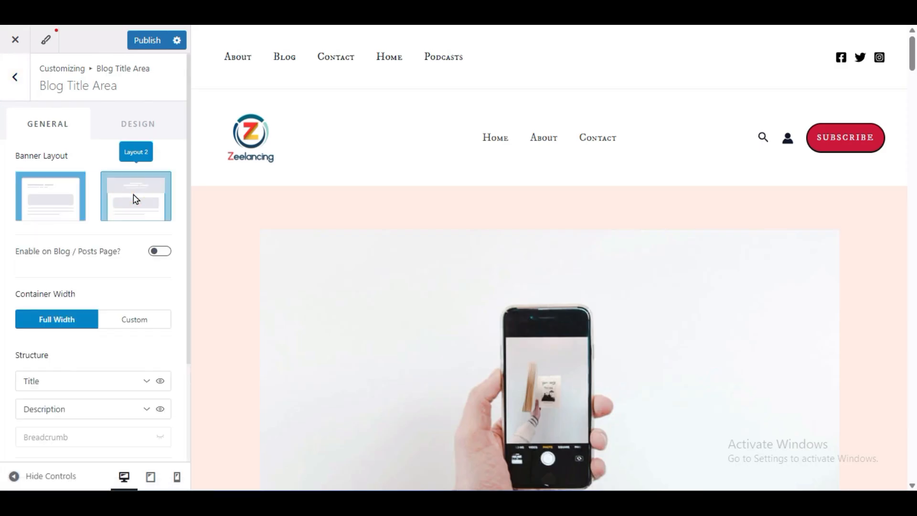
click(73, 194)
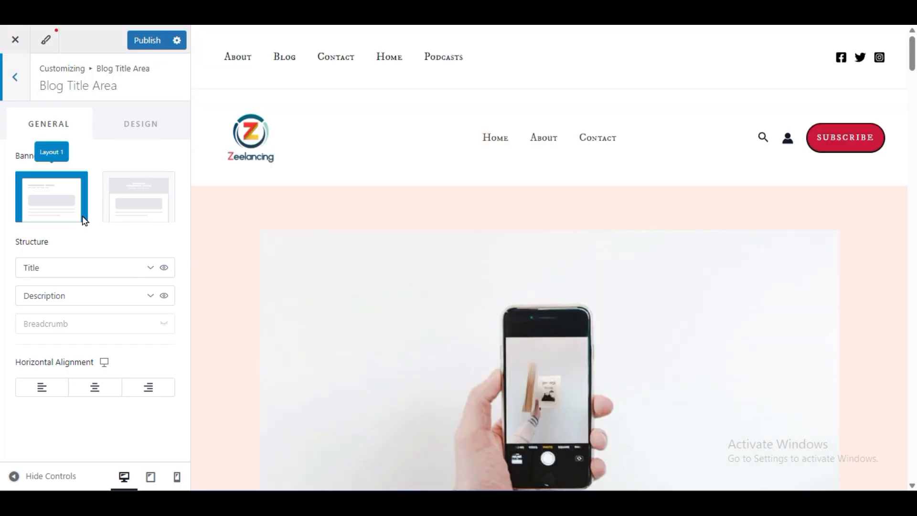
scroll(397, 307, down, 6)
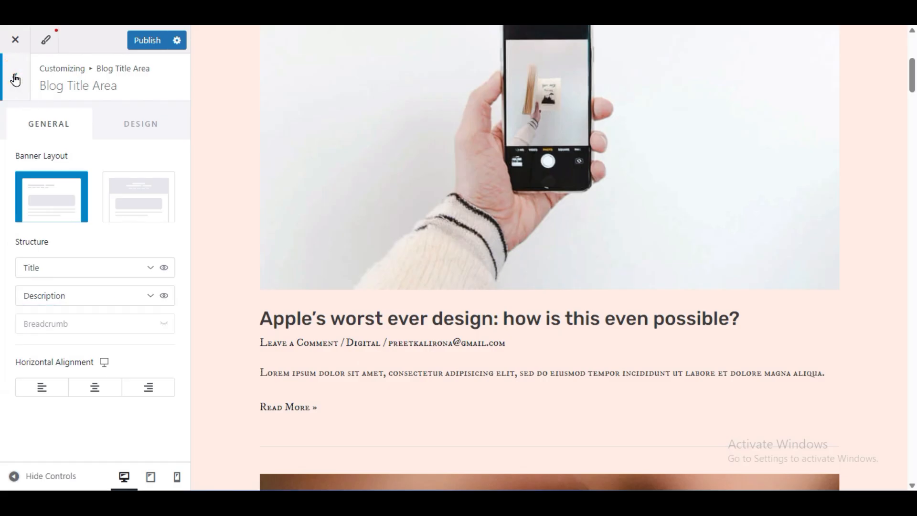
click(50, 13)
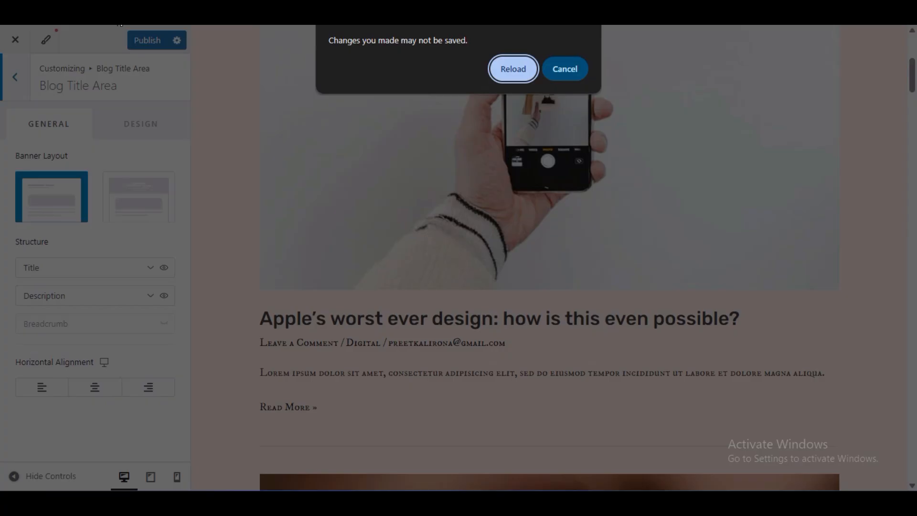
click(493, 62)
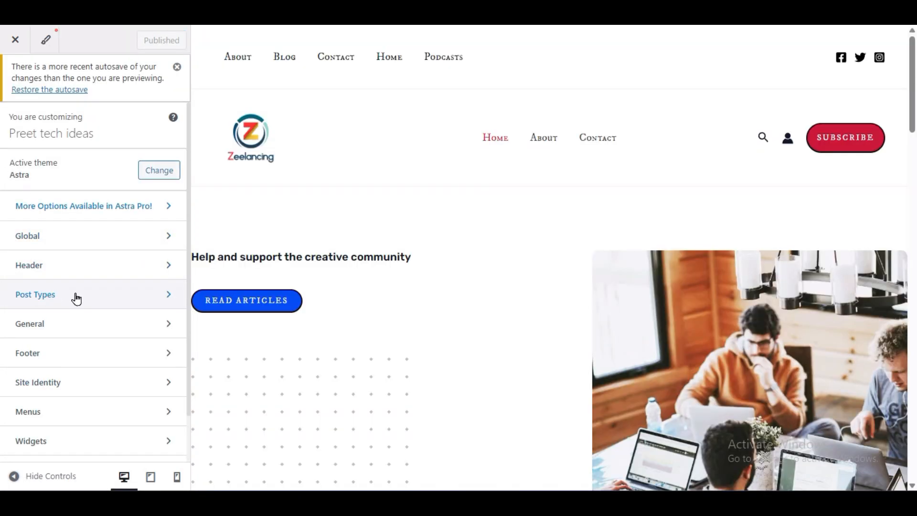
- Reopen the Blog / Archive settings, load the Blog page in the preview, and examine its header and post listing
click(76, 298)
click(103, 168)
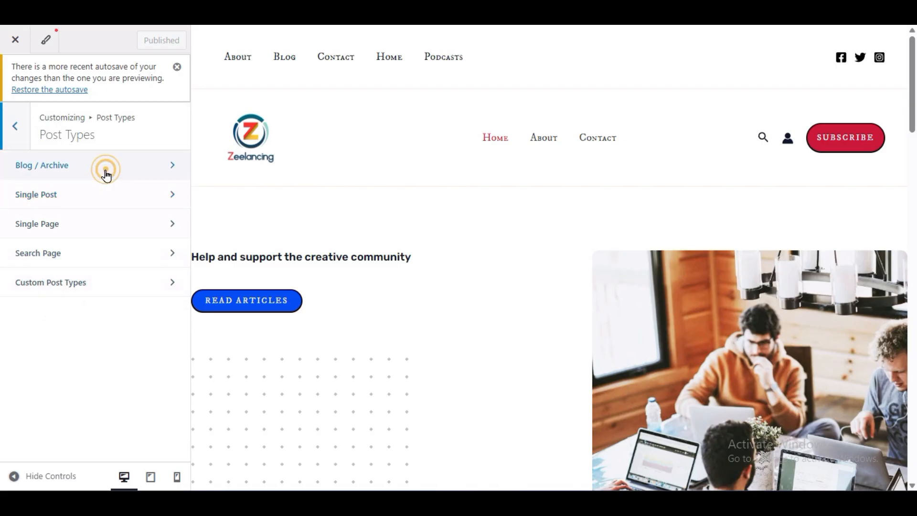
scroll(4, 305, down, 9)
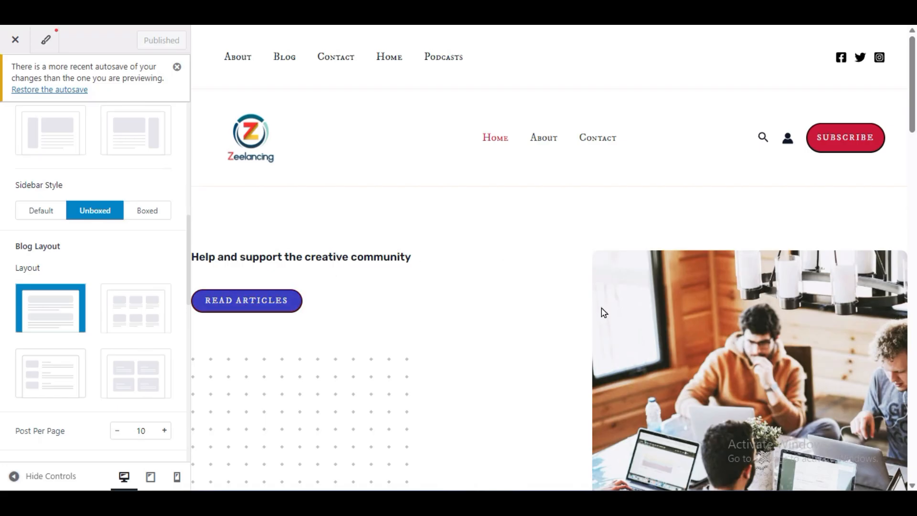
click(287, 57)
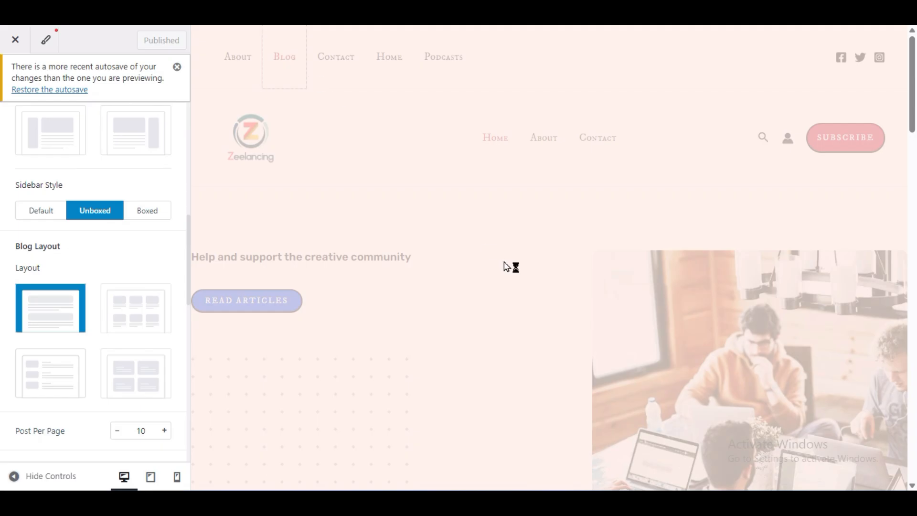
scroll(444, 330, down, 10)
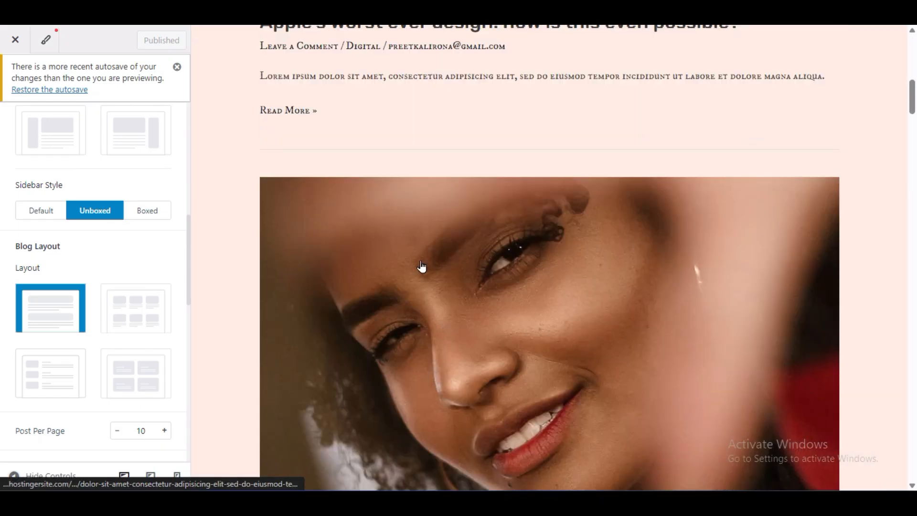
scroll(571, 234, up, 3)
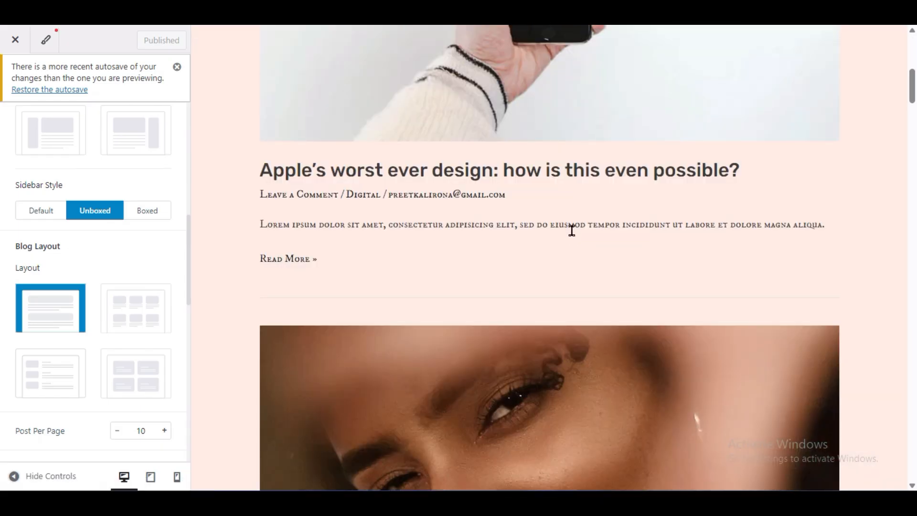
scroll(570, 234, down, 13)
scroll(568, 245, down, 9)
scroll(566, 251, up, 12)
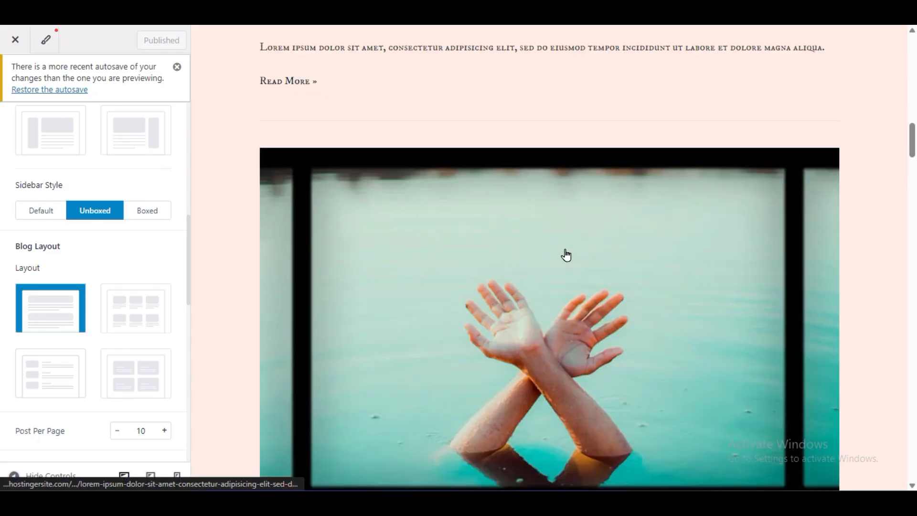
scroll(566, 255, up, 12)
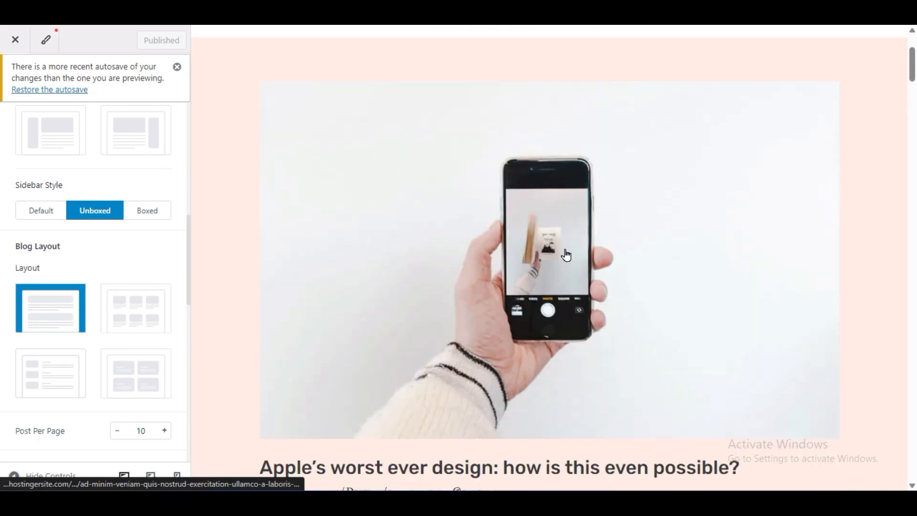
scroll(566, 255, up, 3)
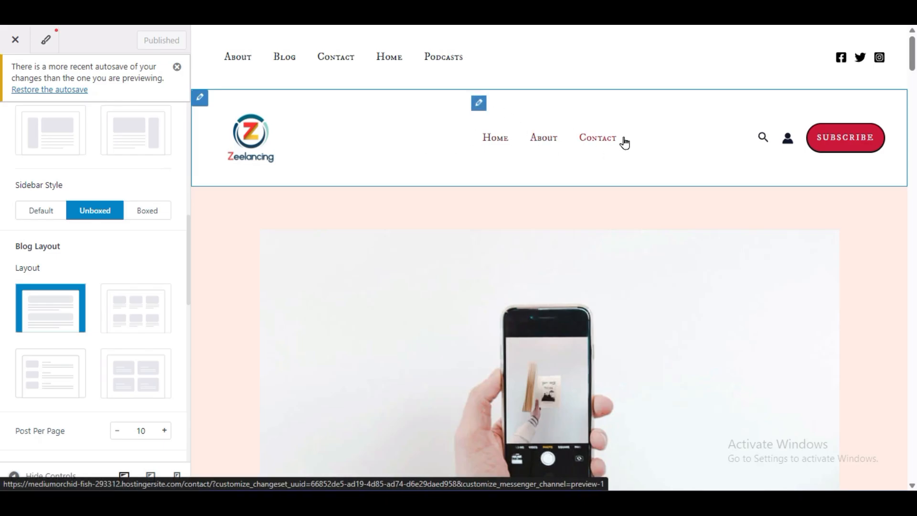
- Add the Blog page to astra menu, the header's primary menu, and publish the change
click(479, 107)
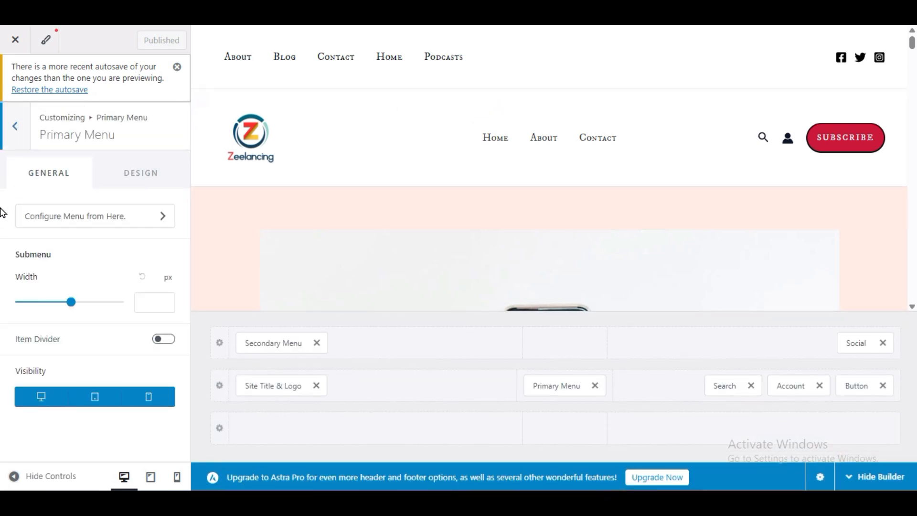
click(109, 217)
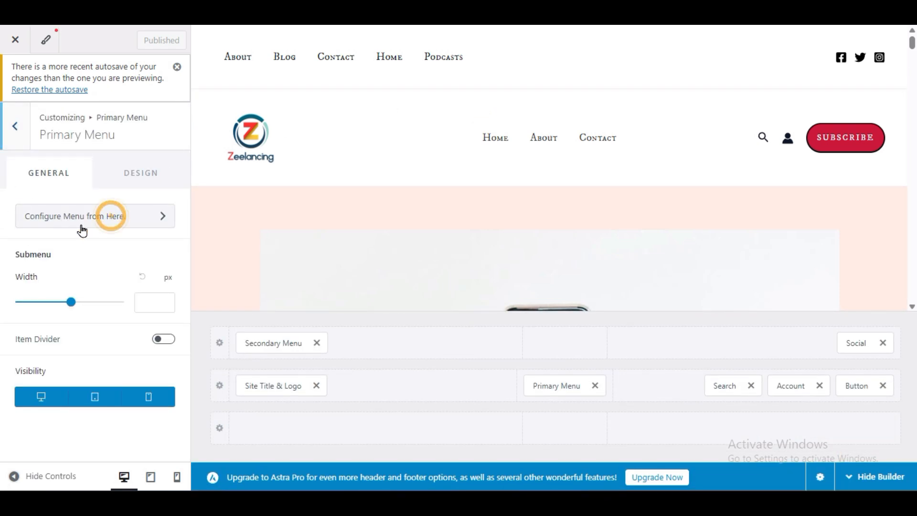
scroll(3, 247, down, 3)
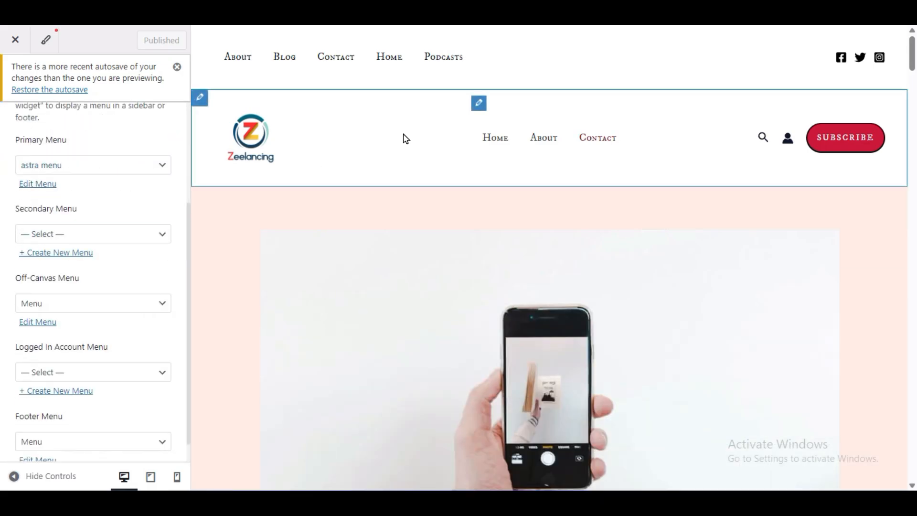
click(39, 186)
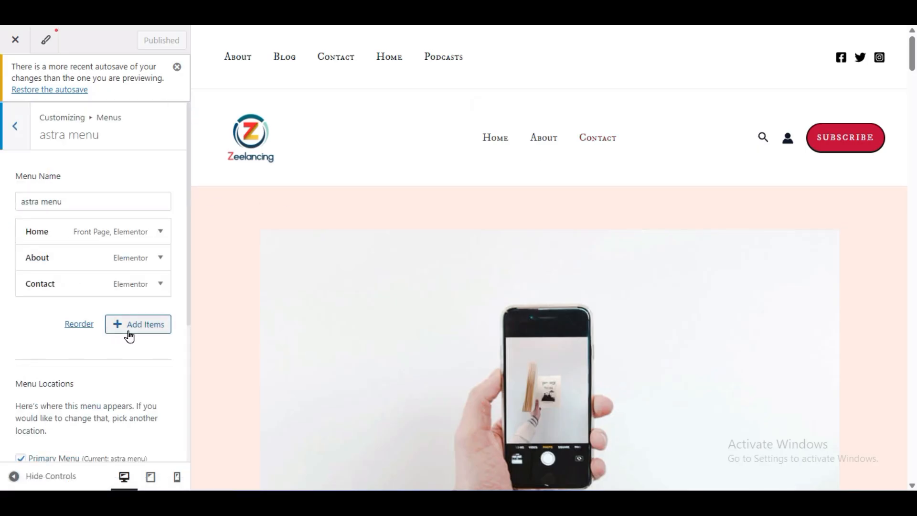
click(131, 334)
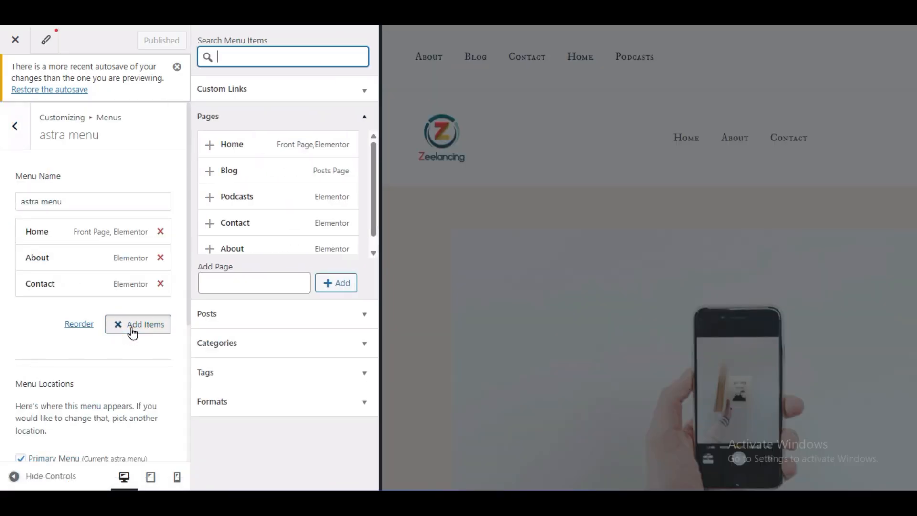
click(213, 176)
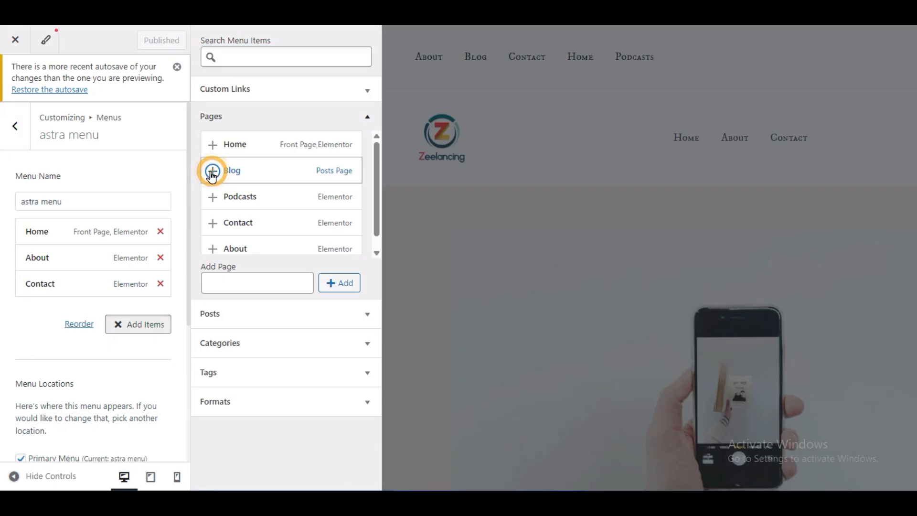
click(104, 338)
click(144, 42)
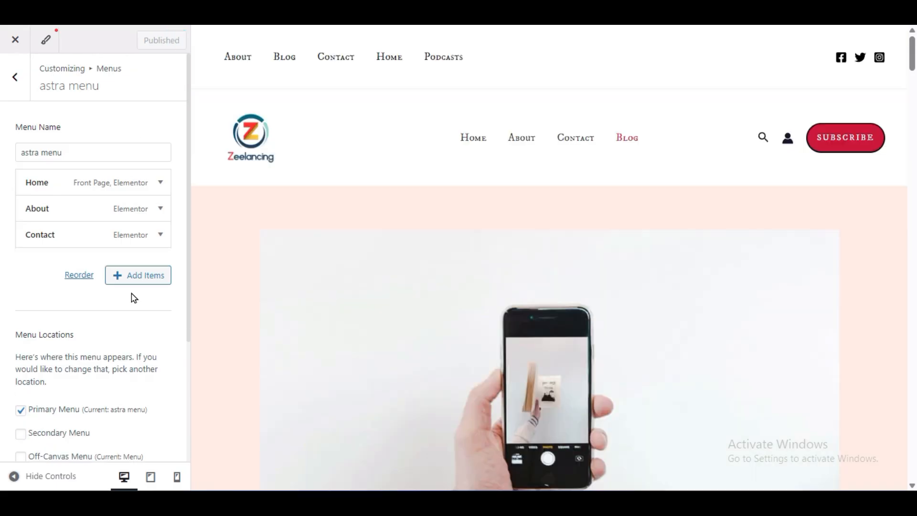
- Load the Blog page from the primary menu in the preview and reopen the Blog / Archive settings under Post Types
click(624, 143)
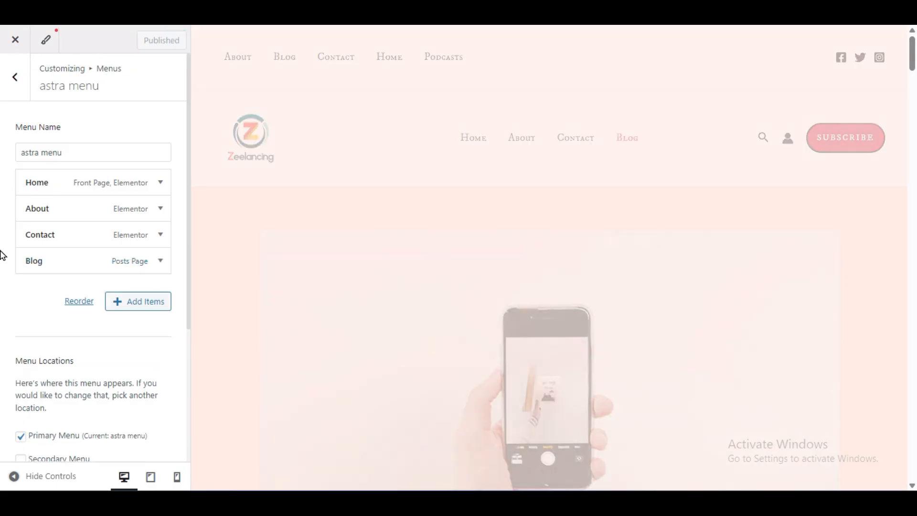
click(19, 78)
click(17, 90)
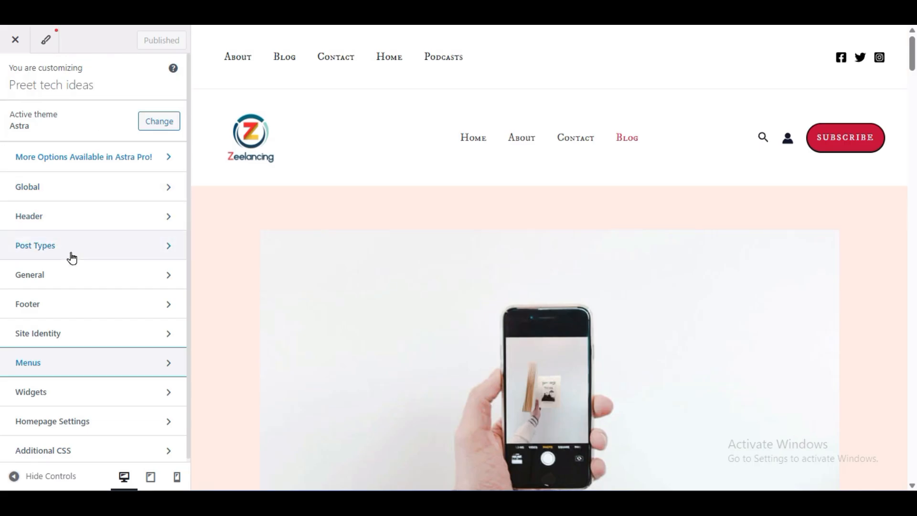
click(97, 249)
click(62, 122)
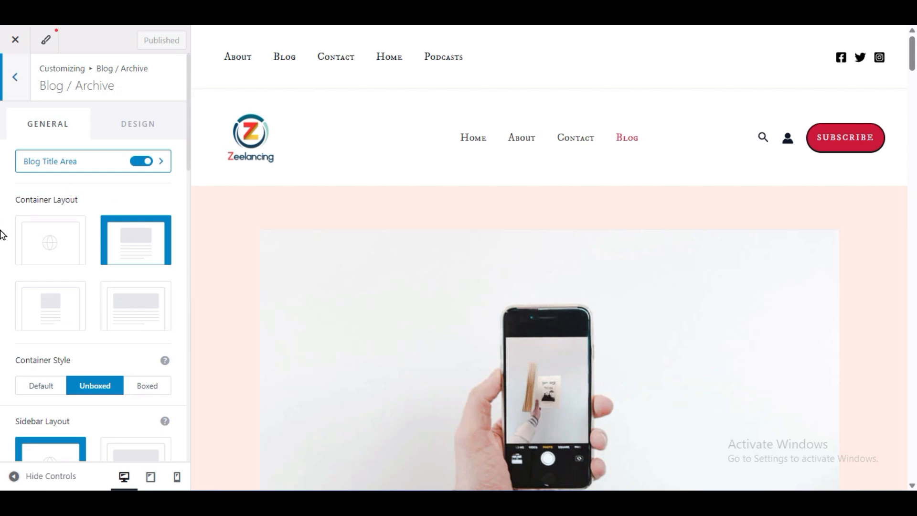
scroll(639, 327, down, 5)
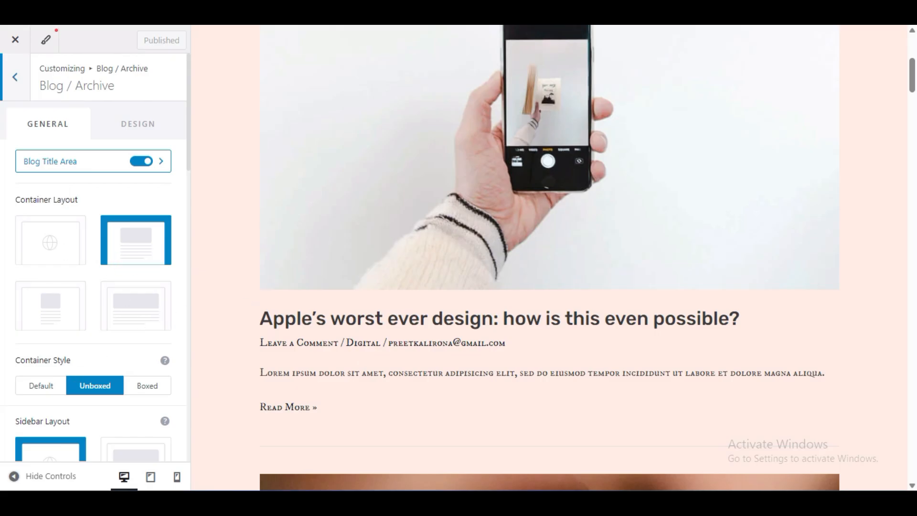
click(14, 476)
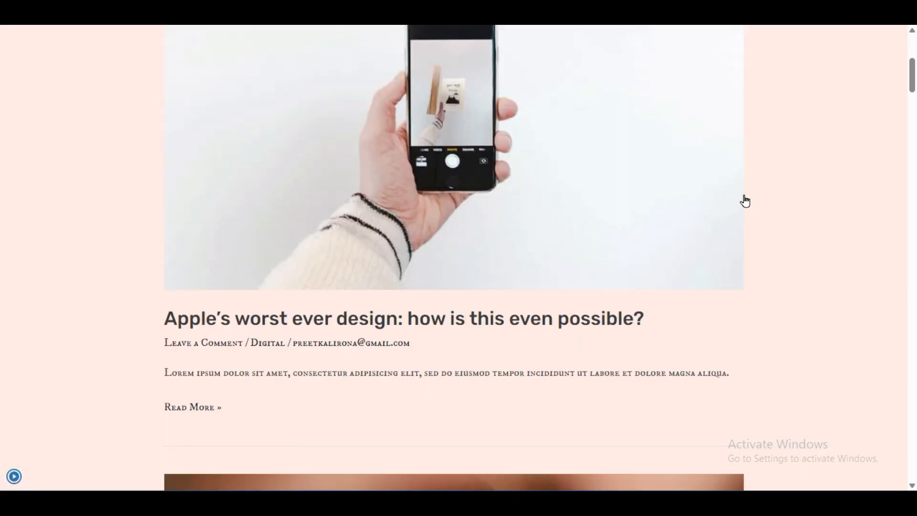
click(21, 481)
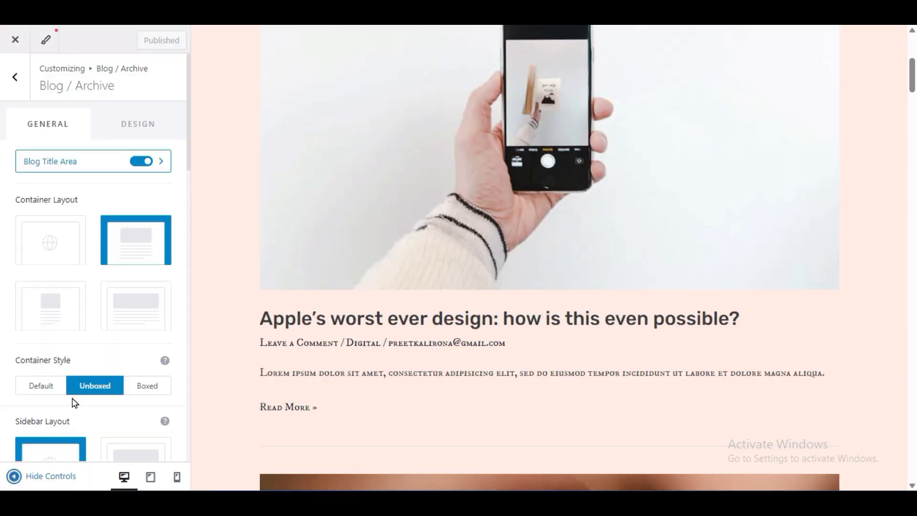
- Set the blog archive's Container Layout to the full-width option and check the post listing without the customizer controls
click(129, 294)
click(26, 474)
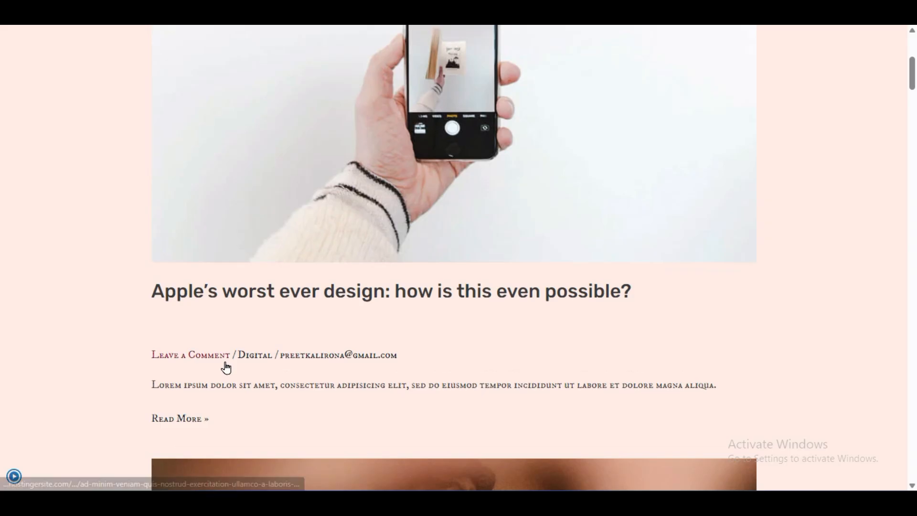
scroll(199, 311, down, 3)
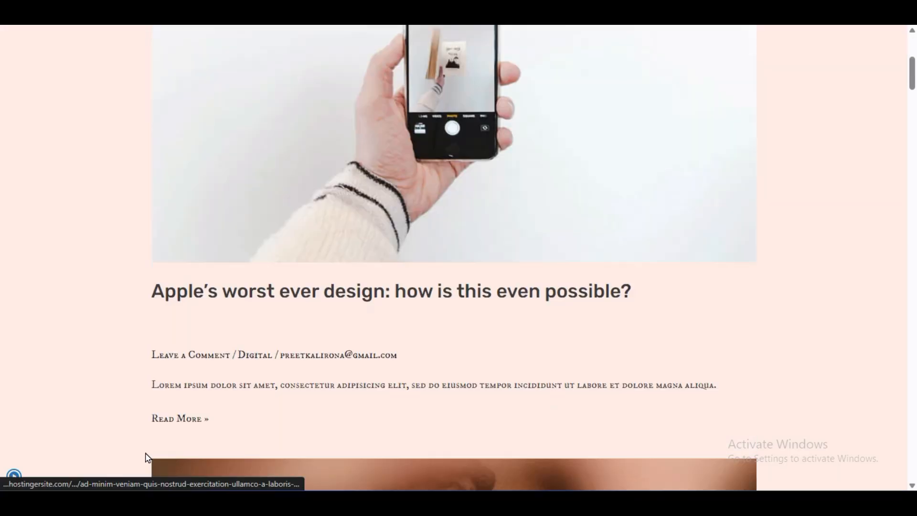
click(14, 475)
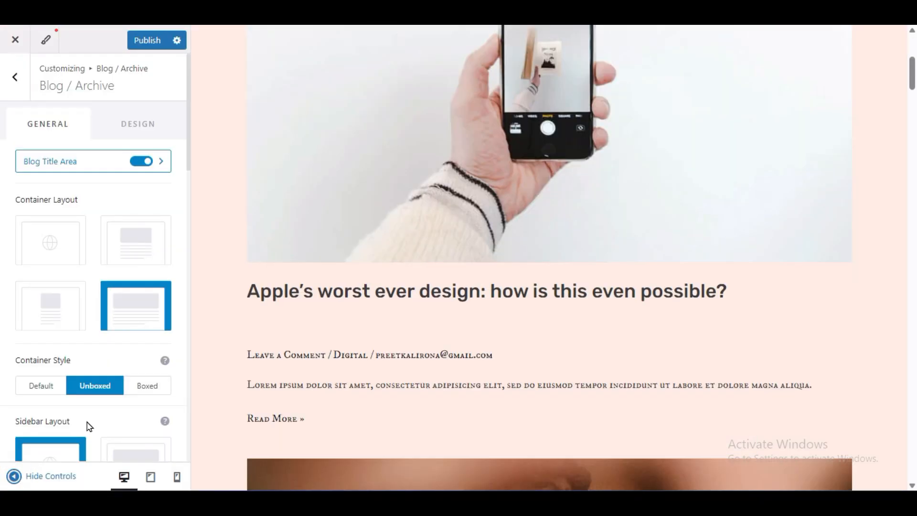
- Set the blog archive's Container Style to Default and check the page without the customizer controls
scroll(1, 330, down, 3)
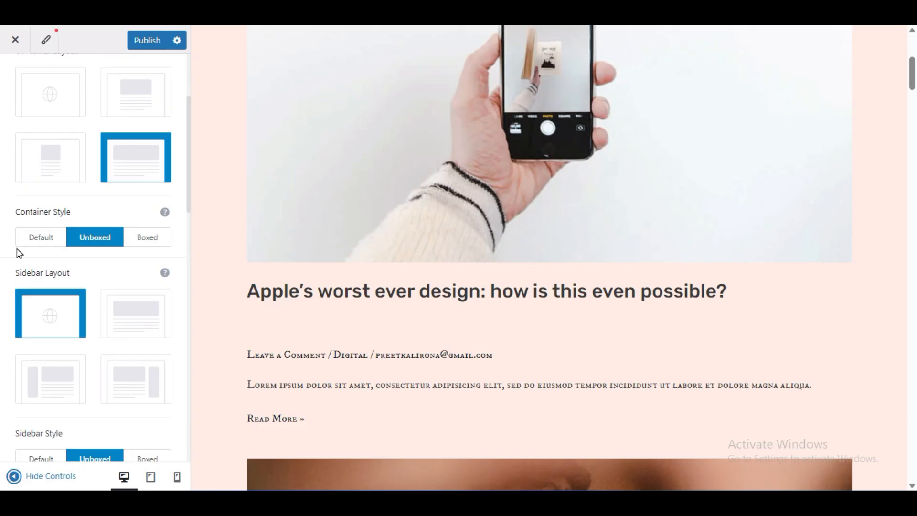
click(34, 238)
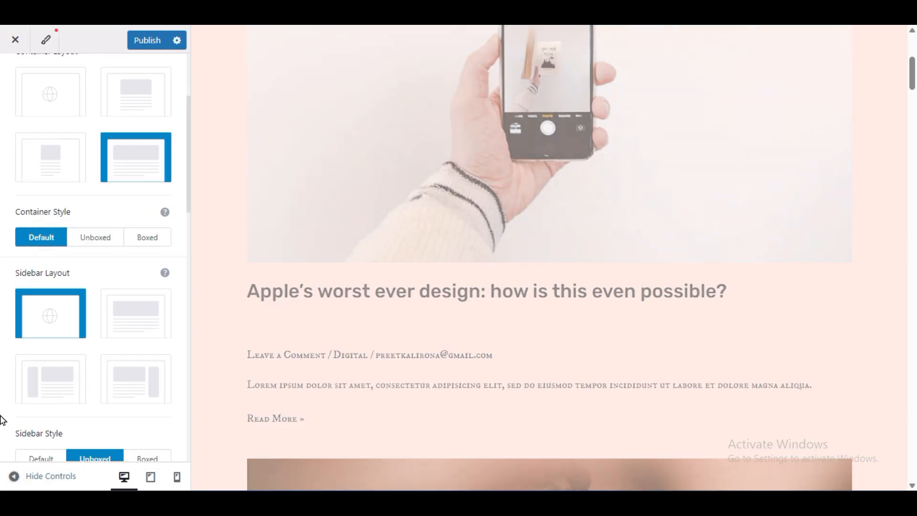
click(14, 475)
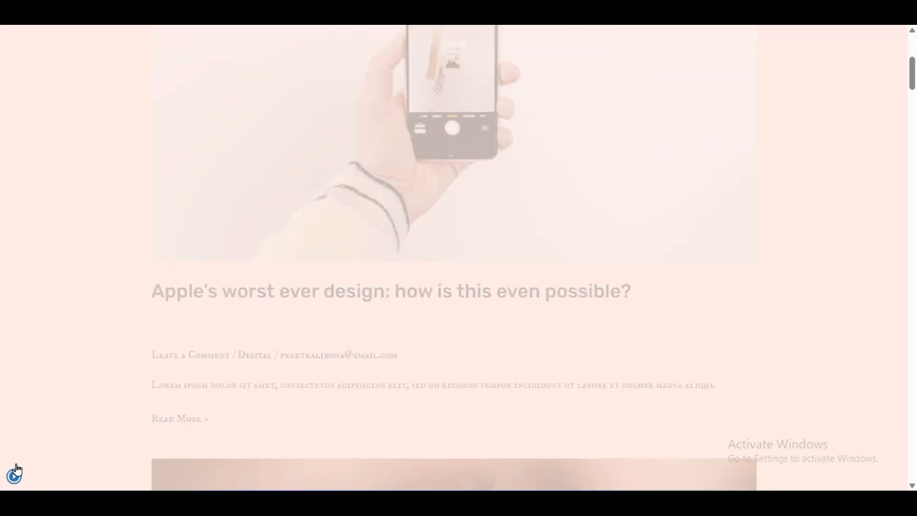
click(12, 474)
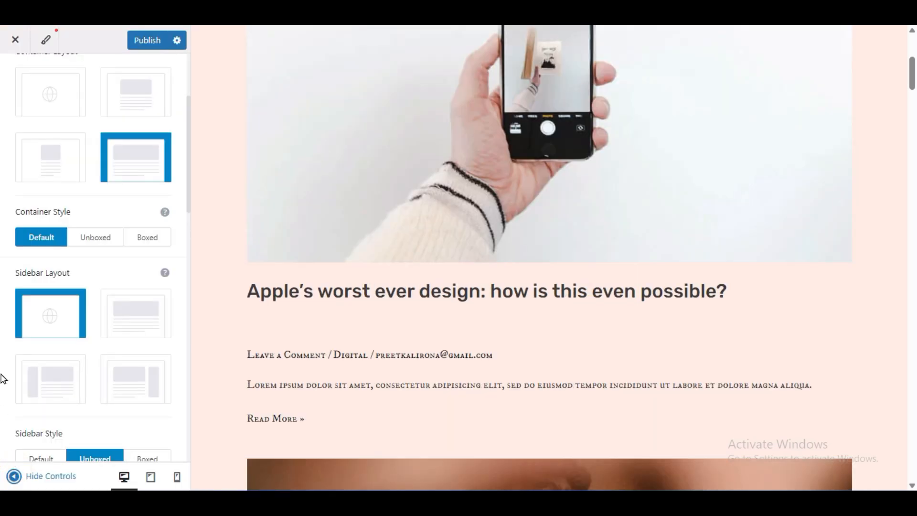
- Try the right sidebar layout on the blog archive and examine its search, recent posts and categories widgets
scroll(14, 378, down, 3)
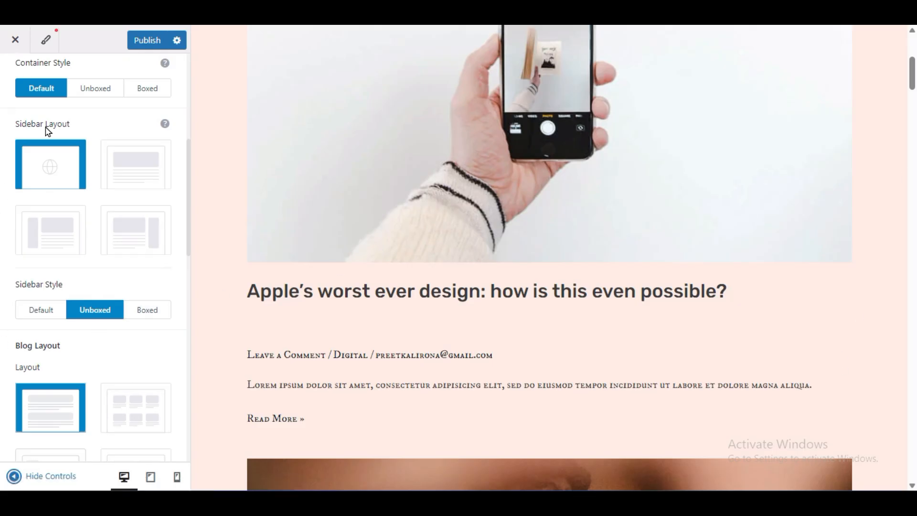
click(132, 230)
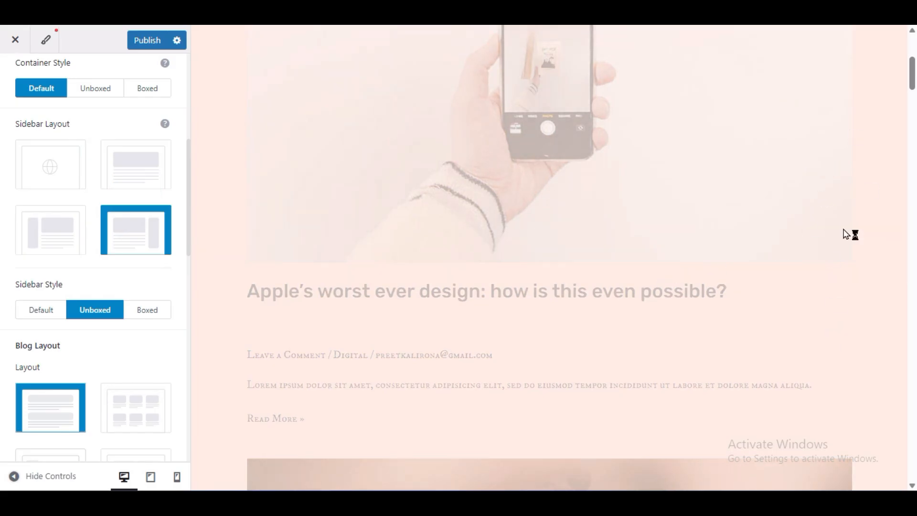
scroll(810, 281, up, 6)
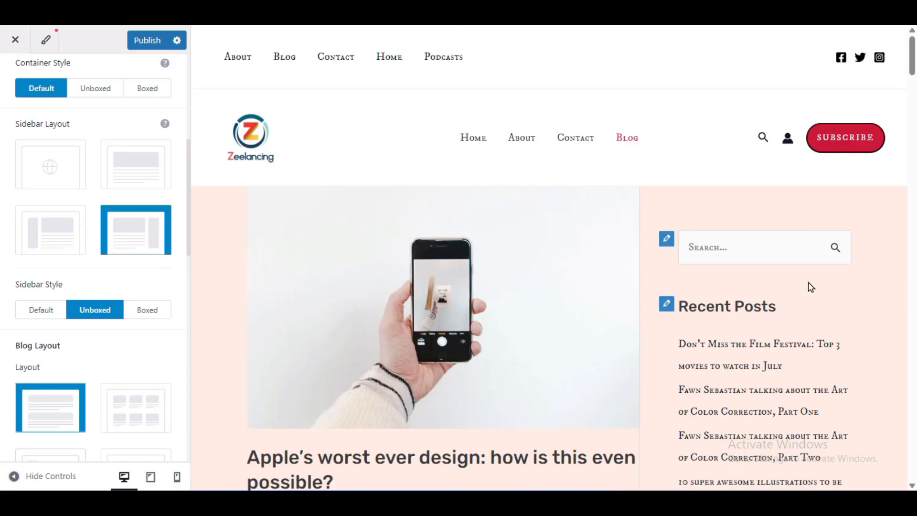
scroll(808, 287, down, 3)
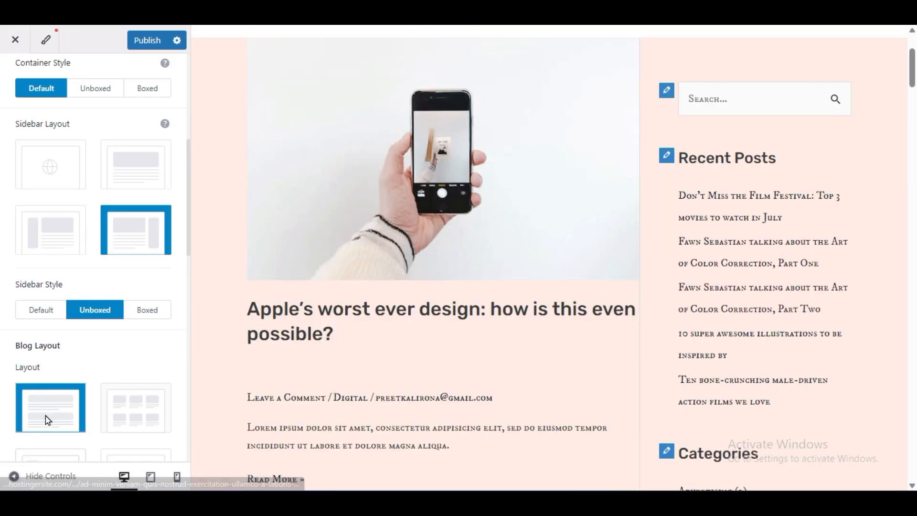
click(14, 475)
scroll(712, 211, down, 6)
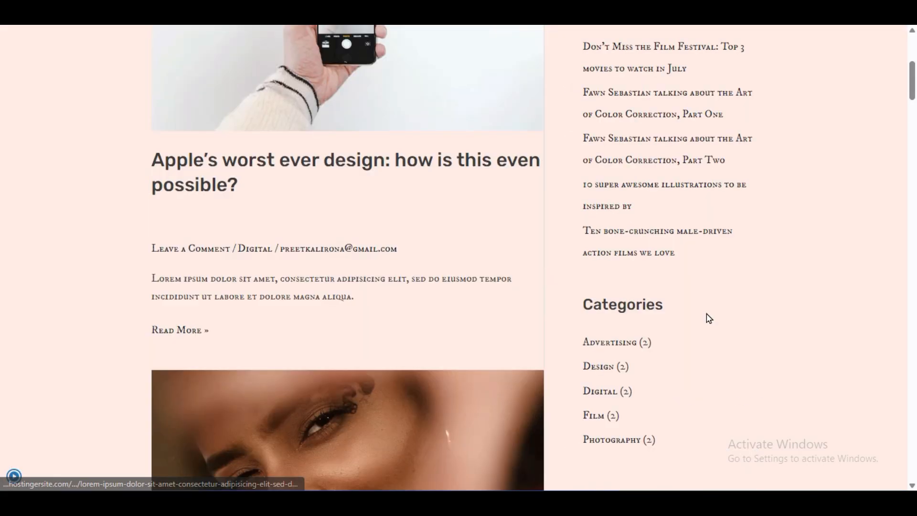
scroll(625, 284, up, 9)
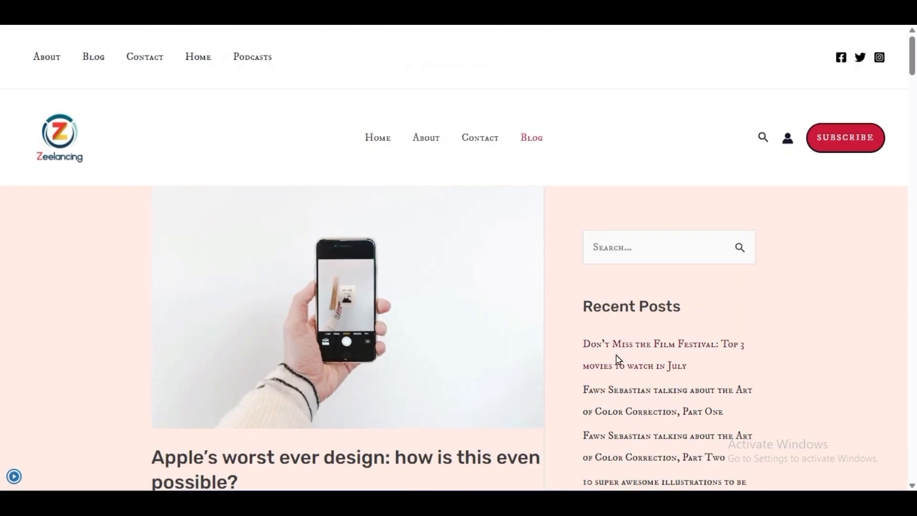
scroll(581, 377, down, 6)
scroll(605, 381, up, 6)
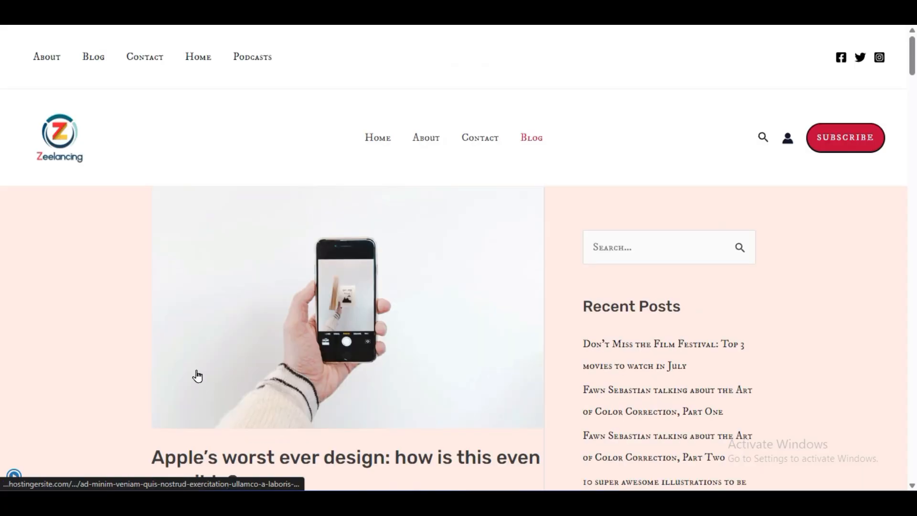
click(14, 467)
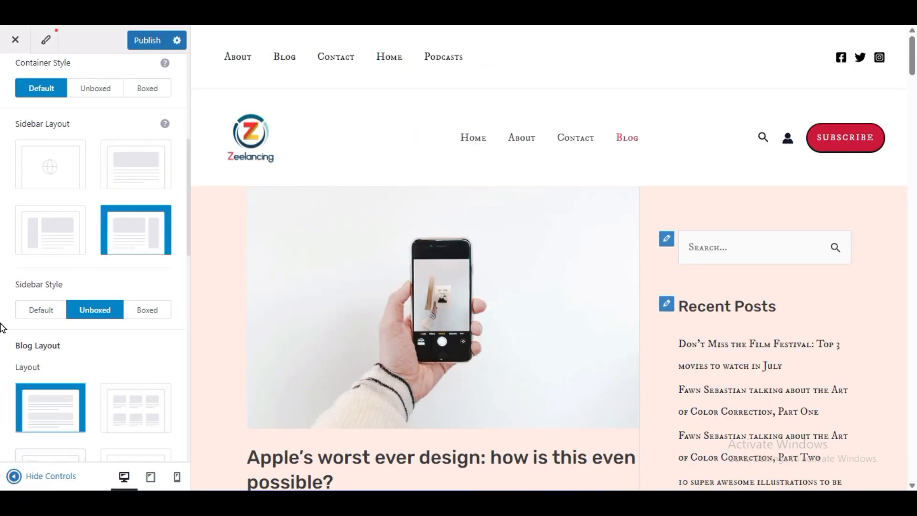
- Try the Left Sidebar layout on the blog archive
scroll(4, 328, down, 3)
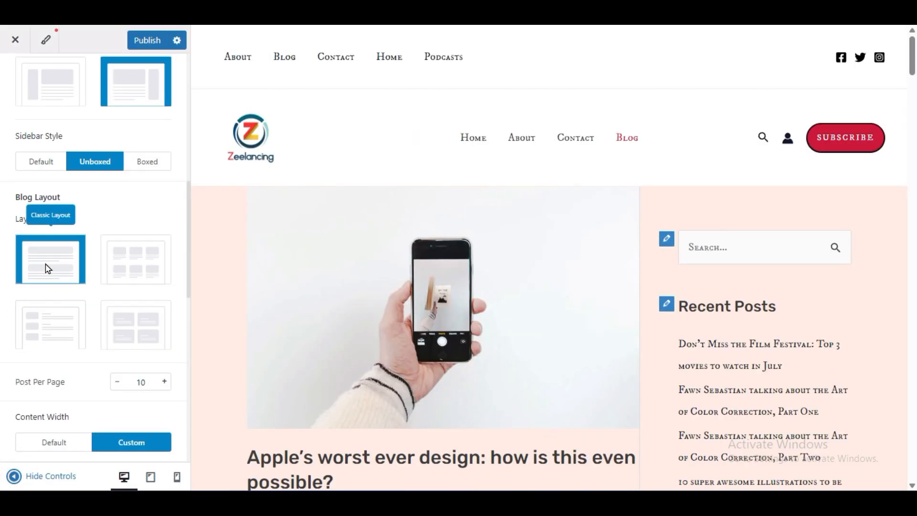
scroll(58, 267, up, 3)
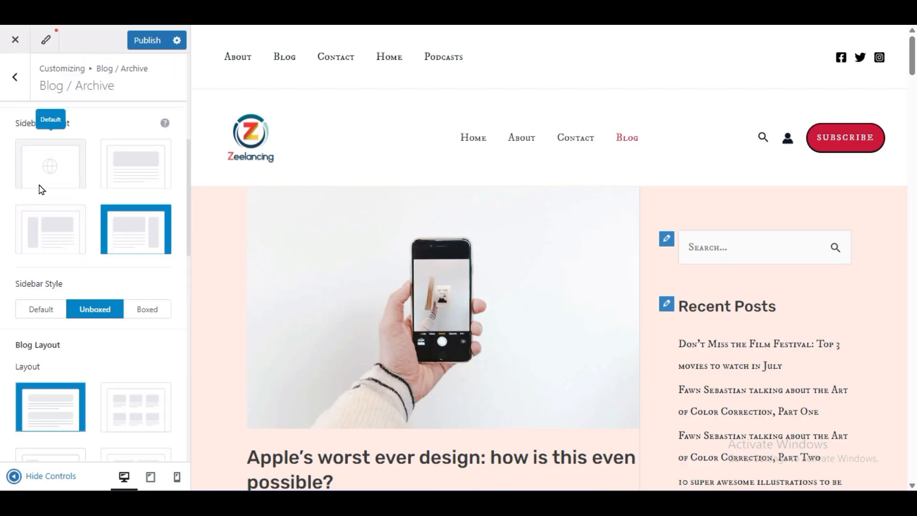
drag(10, 123, 74, 152)
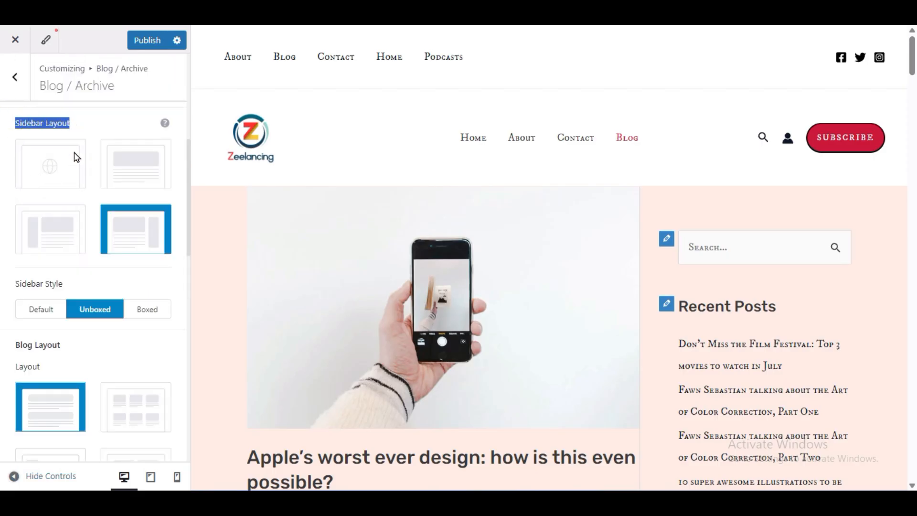
click(52, 237)
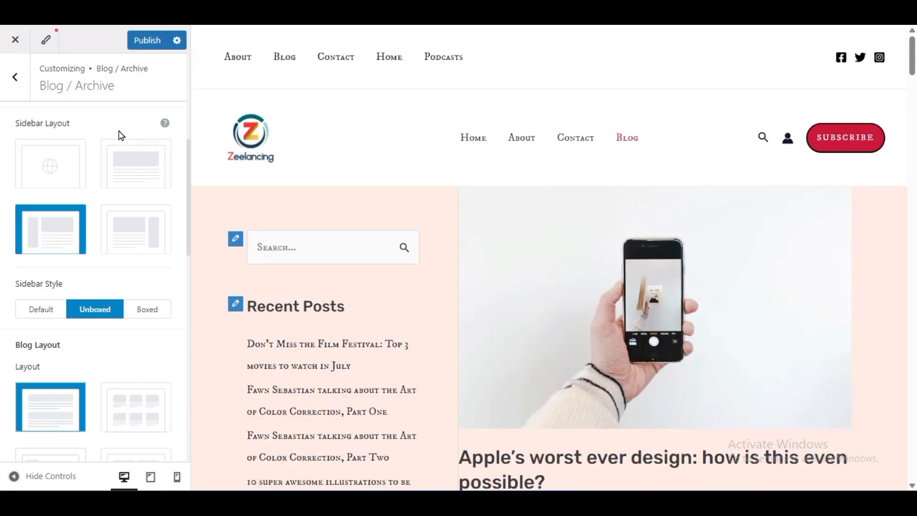
- Set the blog archive's Sidebar Layout to No Sidebar and check the post listing
click(133, 170)
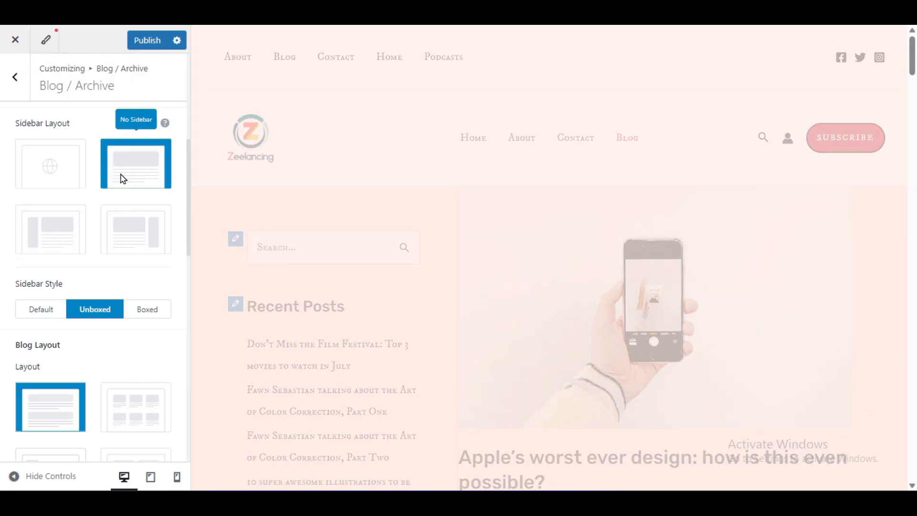
scroll(367, 273, down, 5)
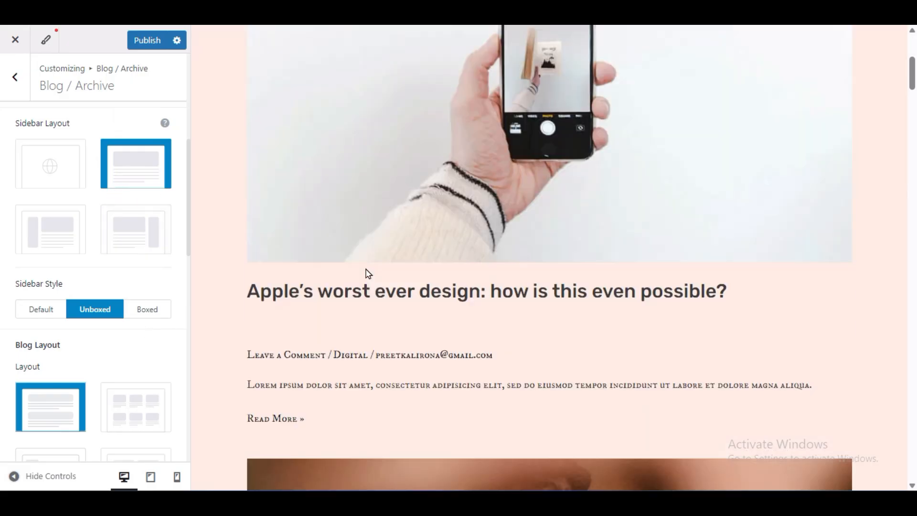
scroll(2, 281, down, 3)
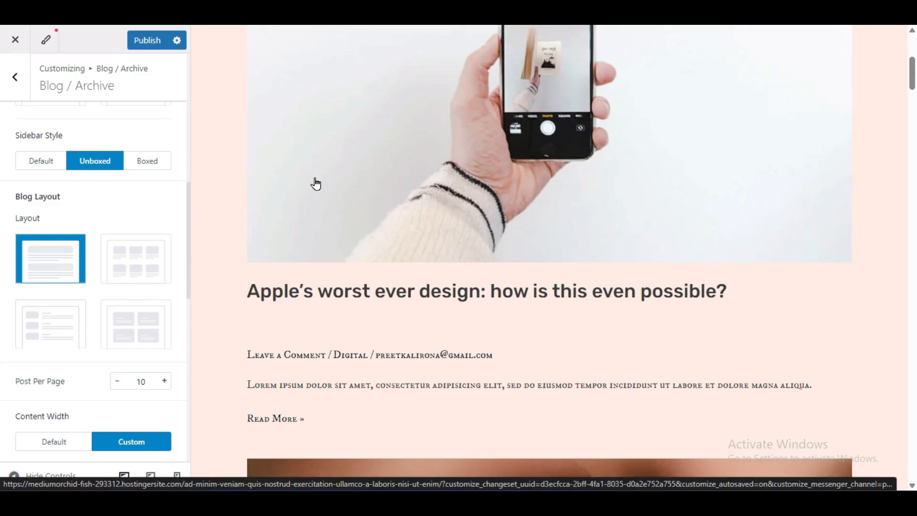
- Try the three-column grid layout for the blog archive and check the listing without the customizer controls
click(138, 270)
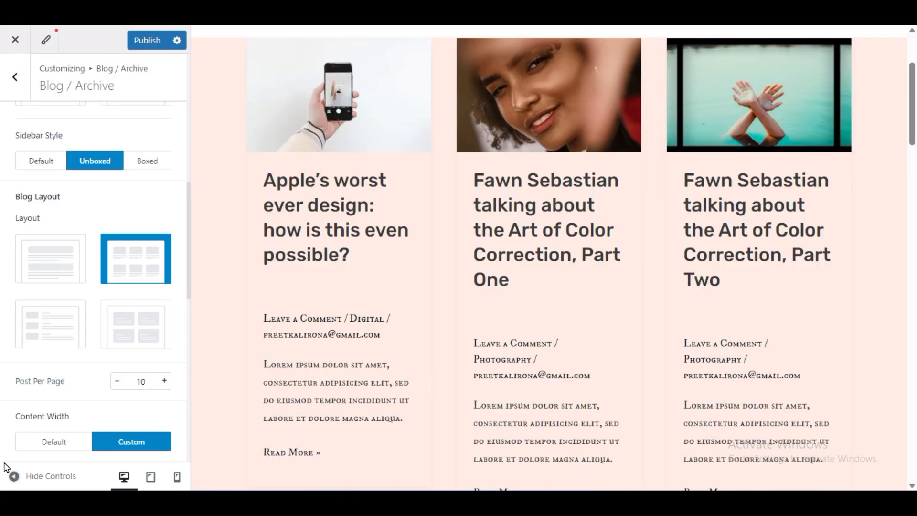
click(14, 476)
scroll(472, 373, down, 5)
scroll(472, 373, up, 5)
click(12, 477)
- Set the blog archive's Layout to image cards with overlaid text and check the page without the customizer controls
click(130, 335)
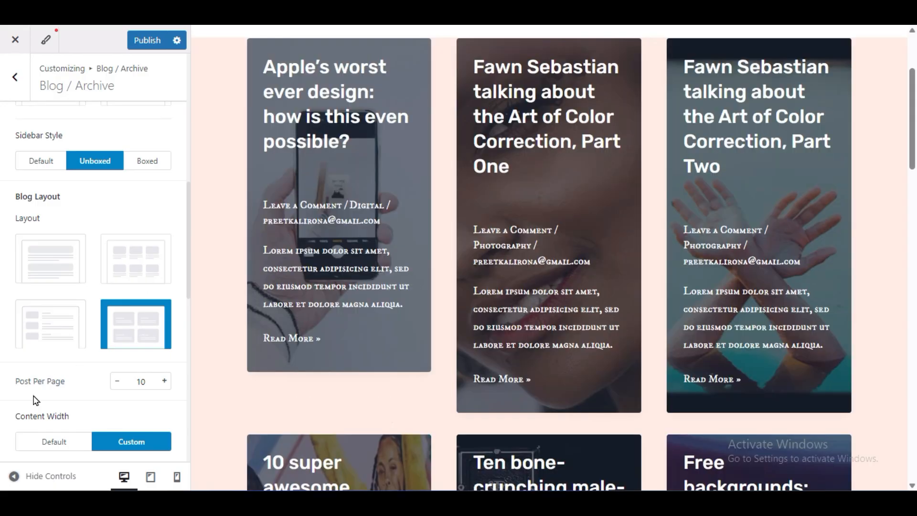
click(12, 475)
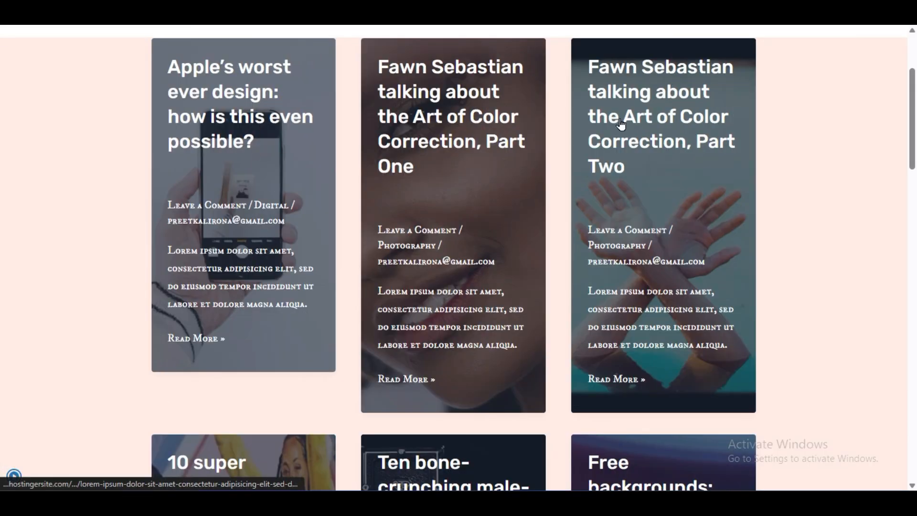
scroll(660, 328, down, 6)
scroll(515, 333, up, 6)
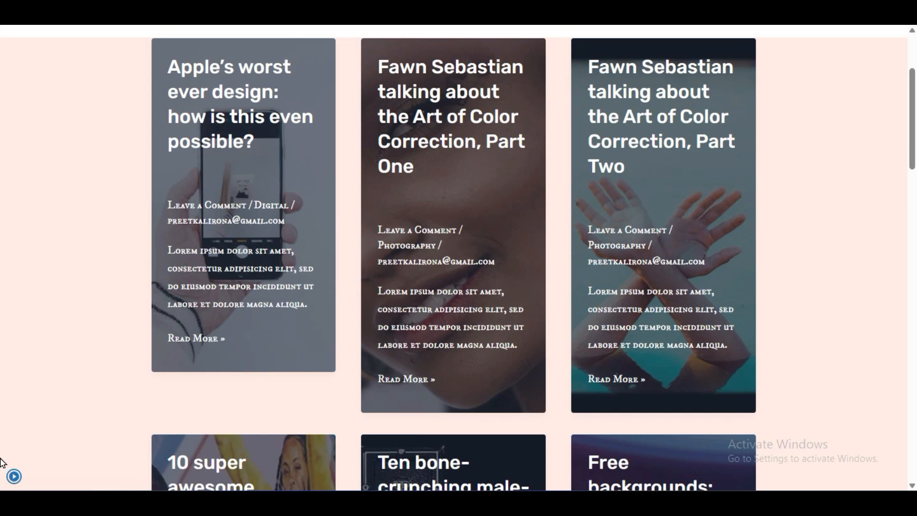
click(13, 476)
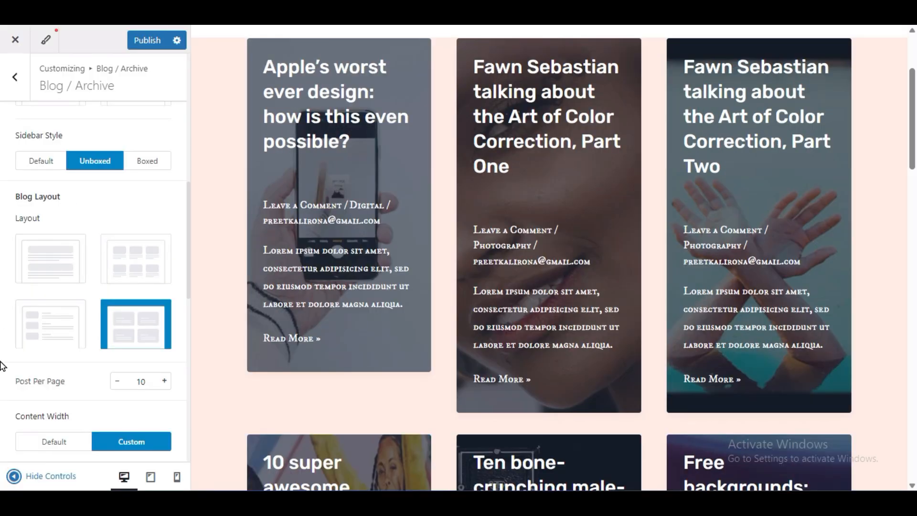
- Examine the Post Per Page setting against the full post listing, with and without the customizer controls
scroll(2, 366, down, 3)
click(157, 234)
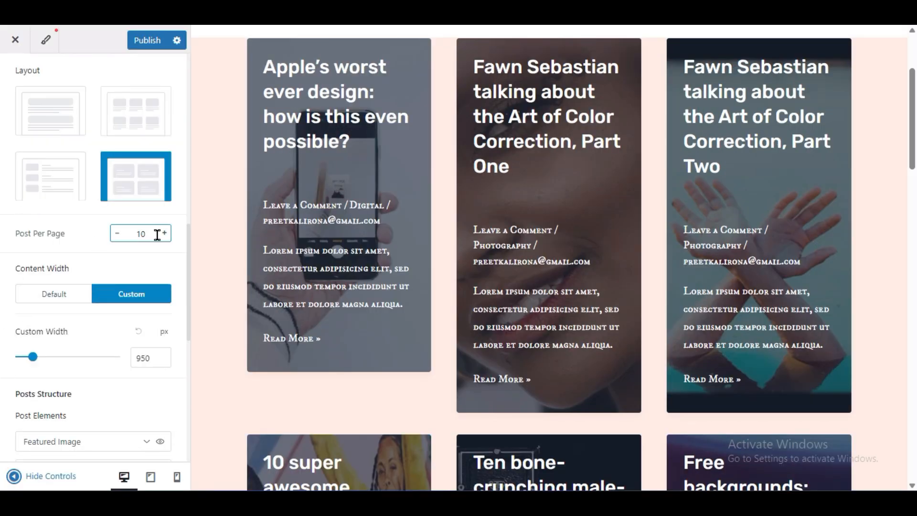
scroll(430, 296, down, 15)
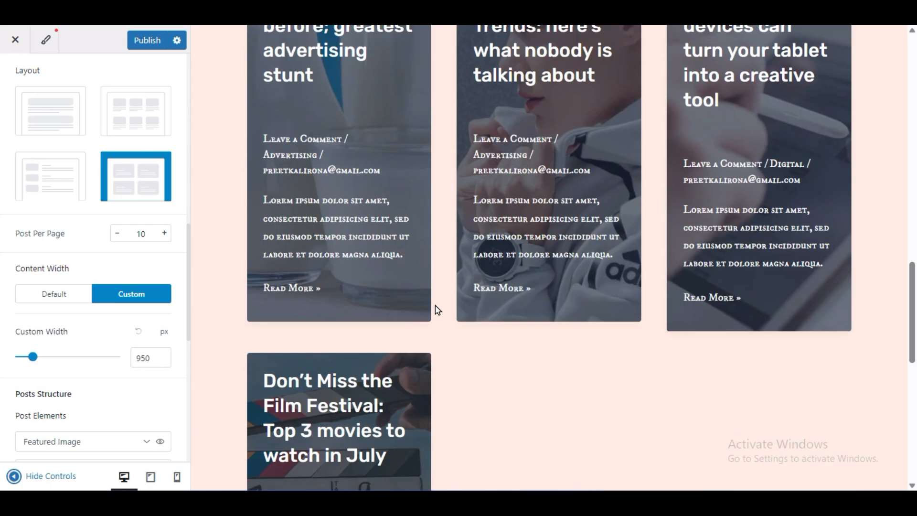
click(143, 231)
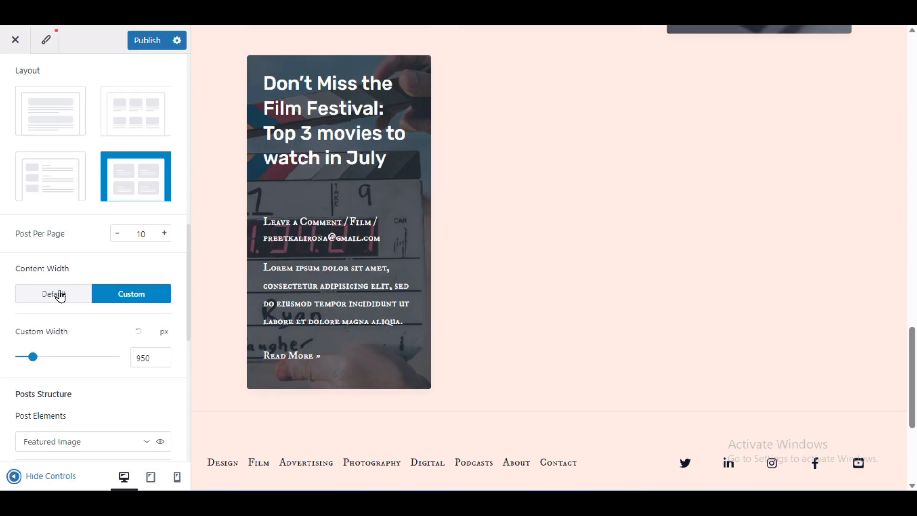
scroll(440, 280, up, 20)
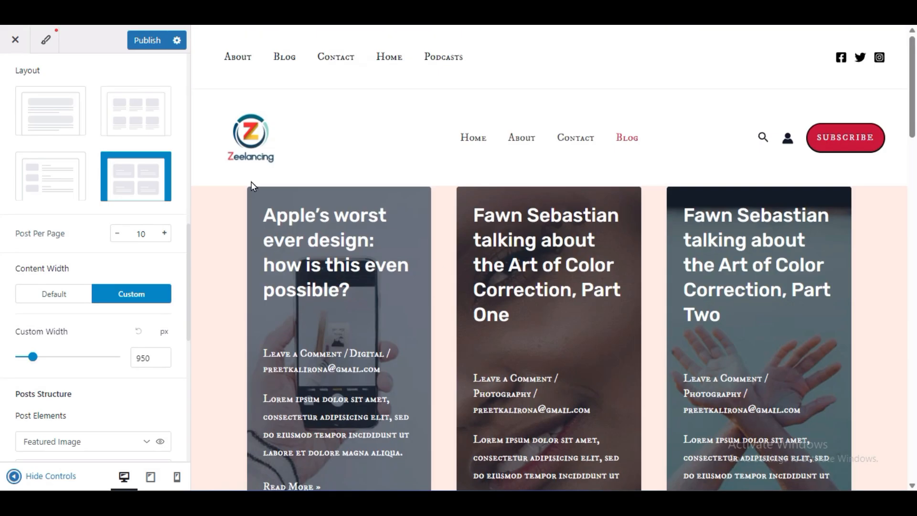
click(14, 476)
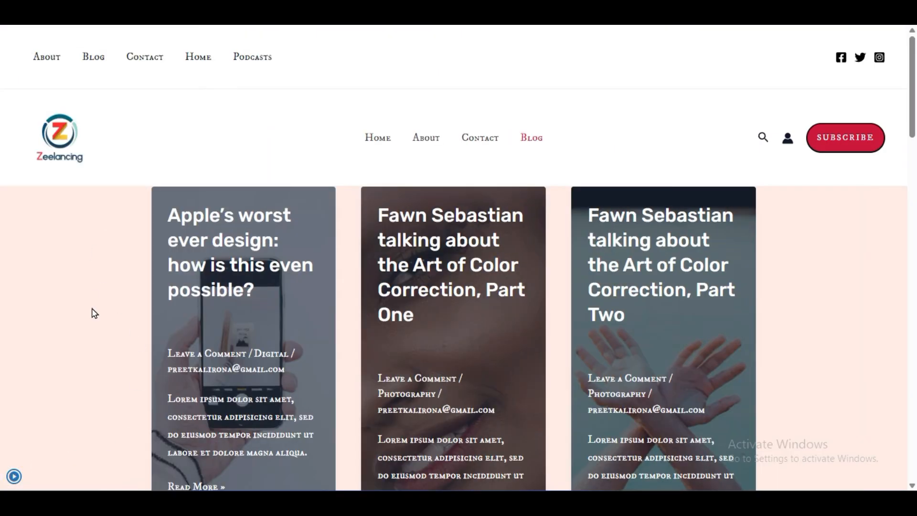
scroll(93, 320, down, 5)
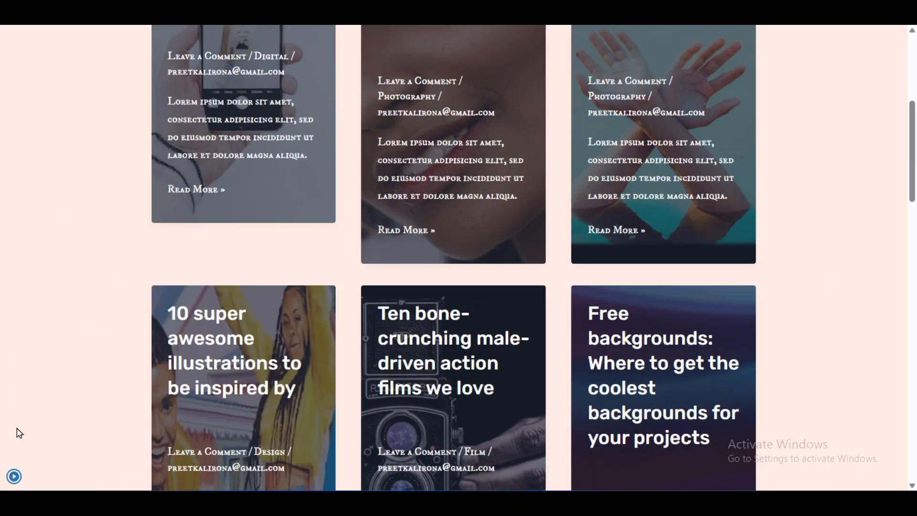
click(14, 476)
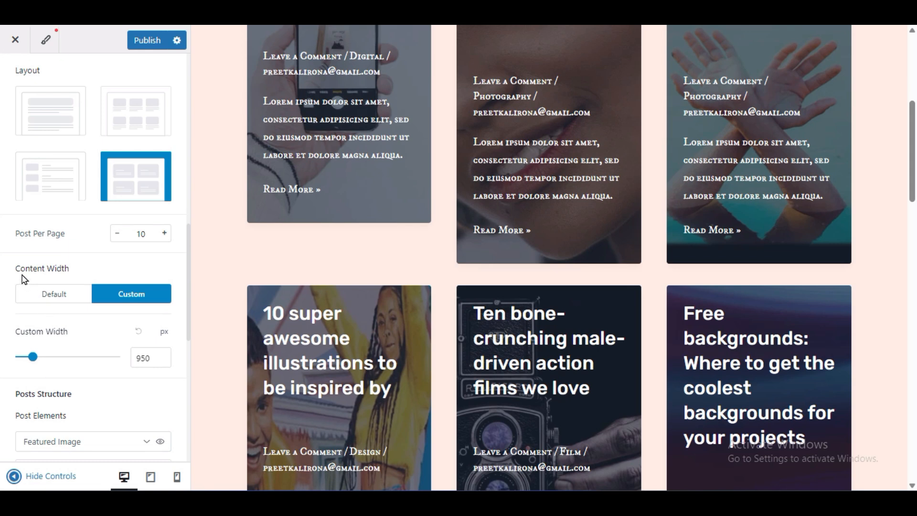
- Try the Default Content Width on the blog archive and check the full-size page
click(45, 296)
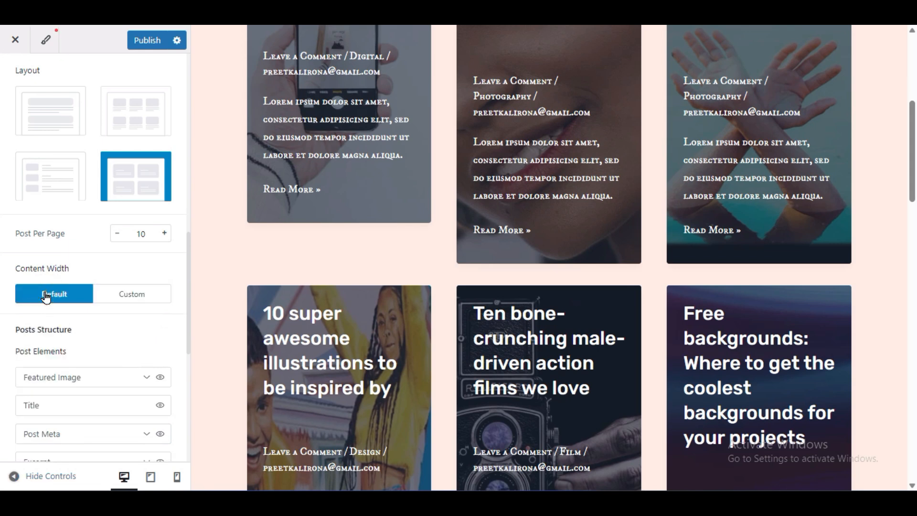
scroll(25, 353, down, 1)
click(10, 476)
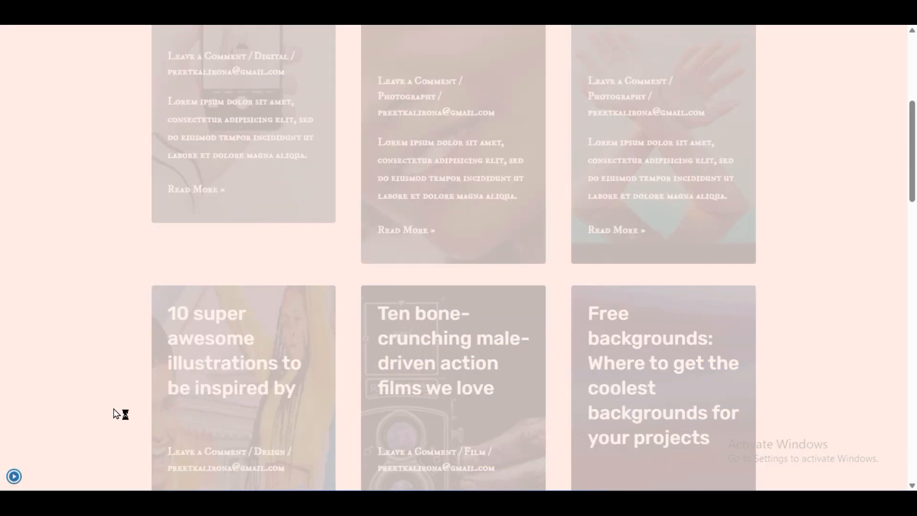
scroll(345, 409, up, 5)
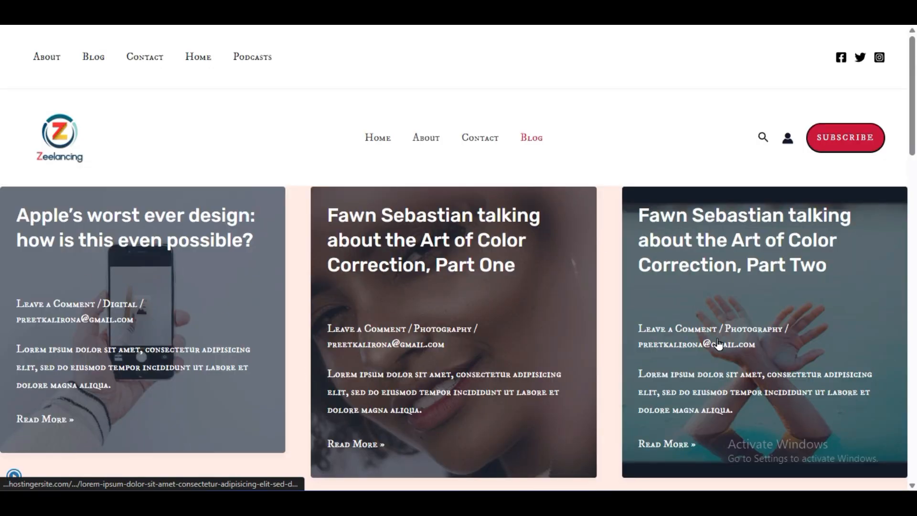
scroll(255, 326, down, 5)
click(14, 475)
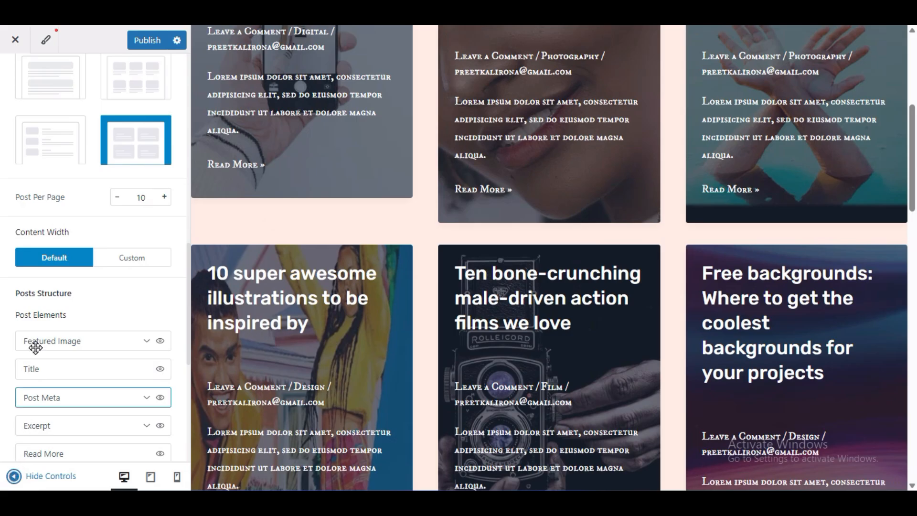
- Set the blog archive's Content Width to Custom at 1100 px and check the full-size page
click(131, 258)
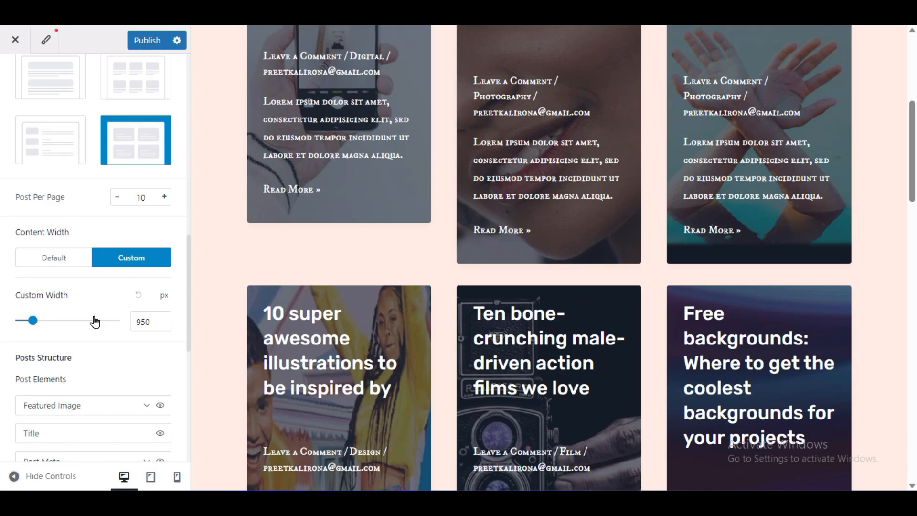
click(149, 325)
drag(149, 325, 131, 343)
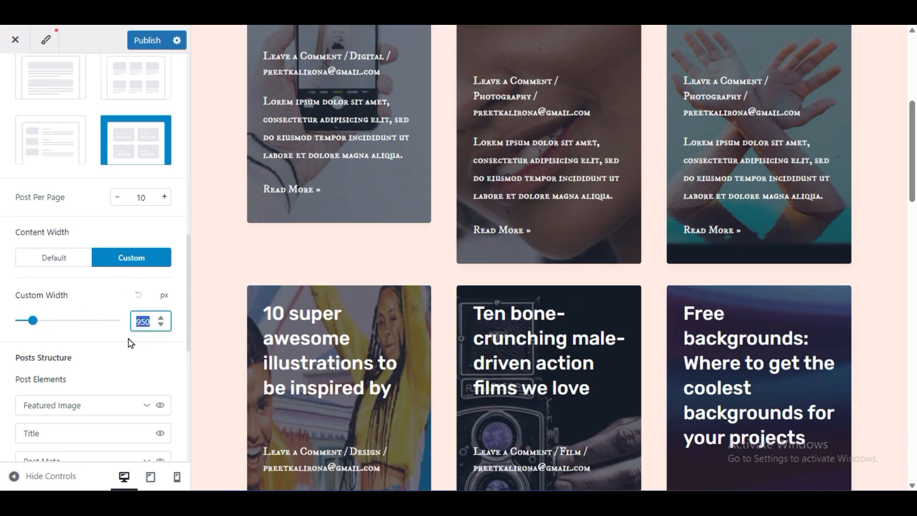
text(1100)
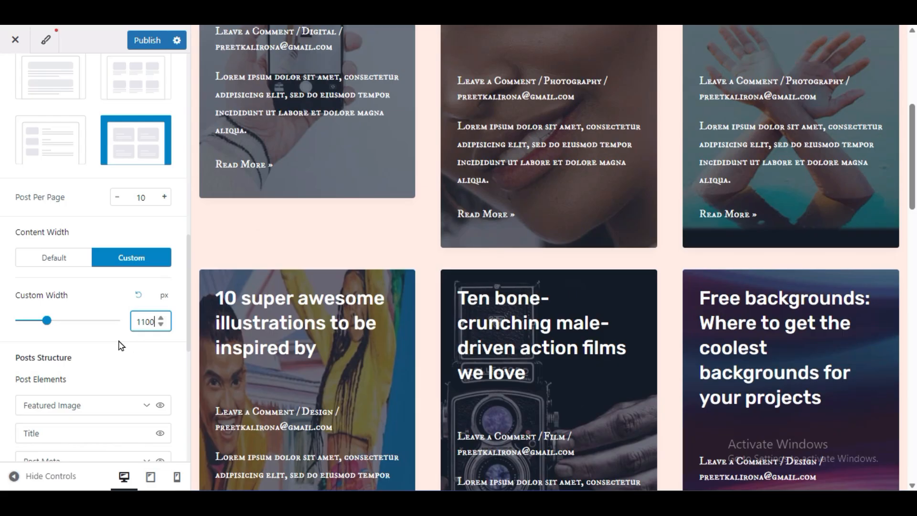
click(14, 474)
scroll(76, 270, up, 5)
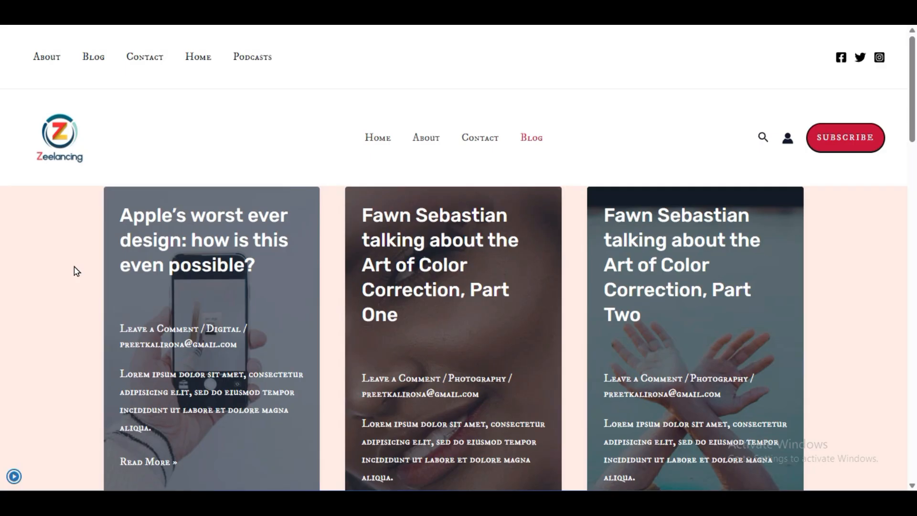
click(12, 473)
- Set the blog archive's Custom Width to 1200 px, check the listing at full size and publish the changes
click(142, 323)
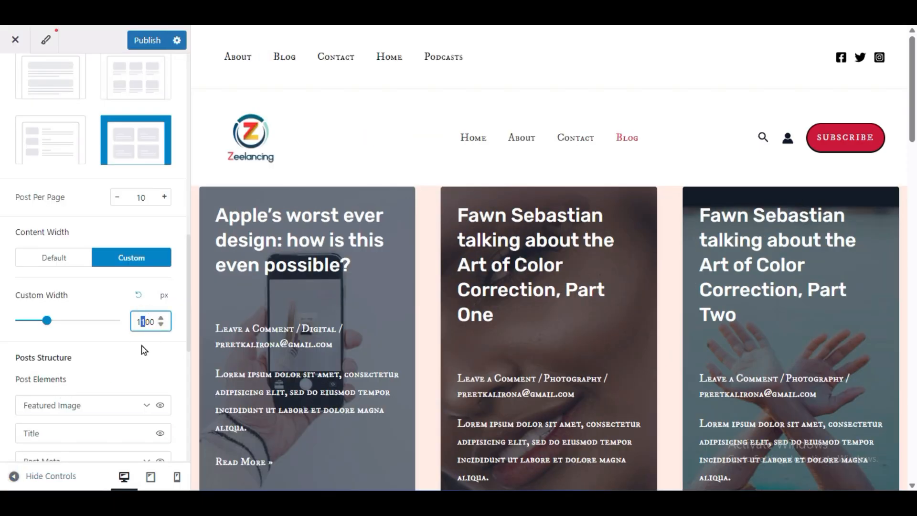
click(14, 476)
scroll(159, 310, down, 9)
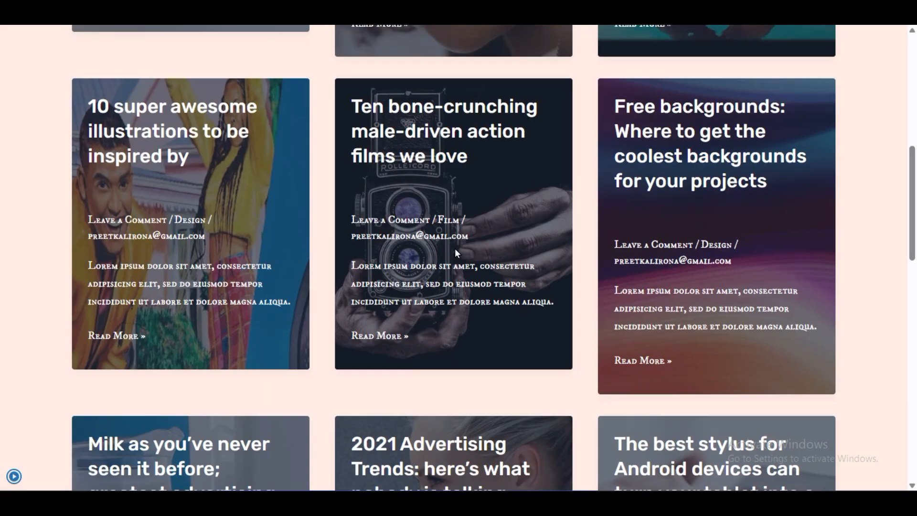
click(14, 475)
click(142, 42)
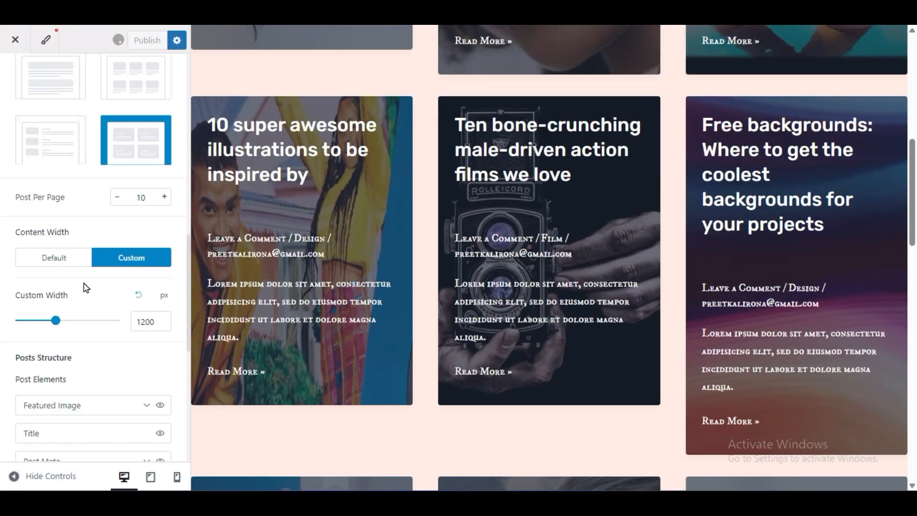
- Hide the Post Meta element in the blog archive's Posts Structure
scroll(40, 342, down, 3)
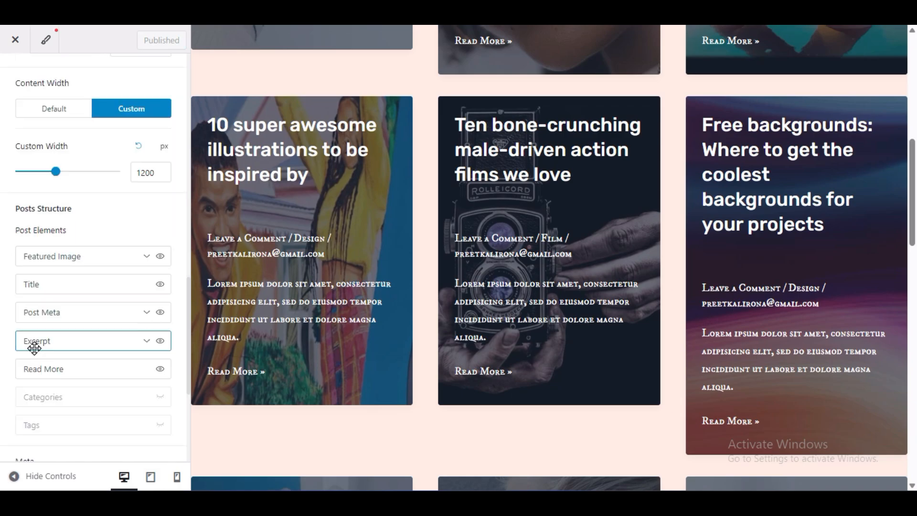
scroll(384, 301, up, 3)
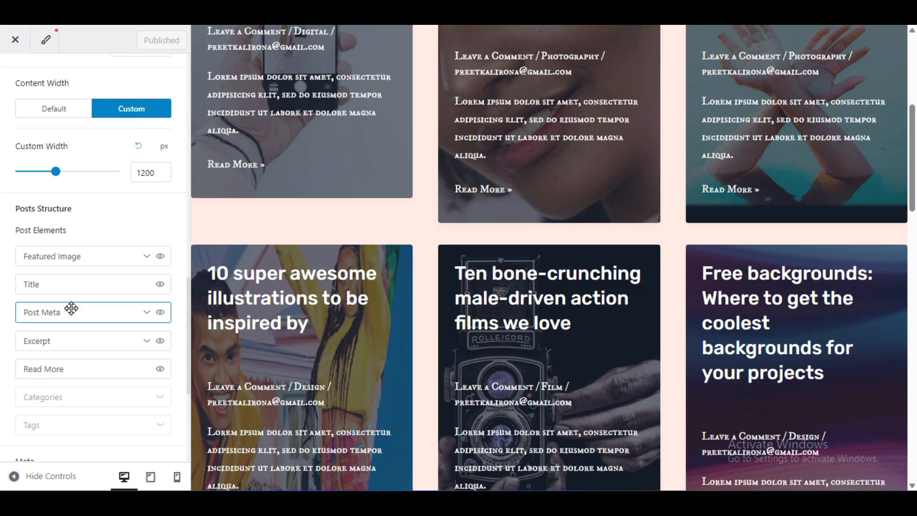
scroll(268, 167, up, 3)
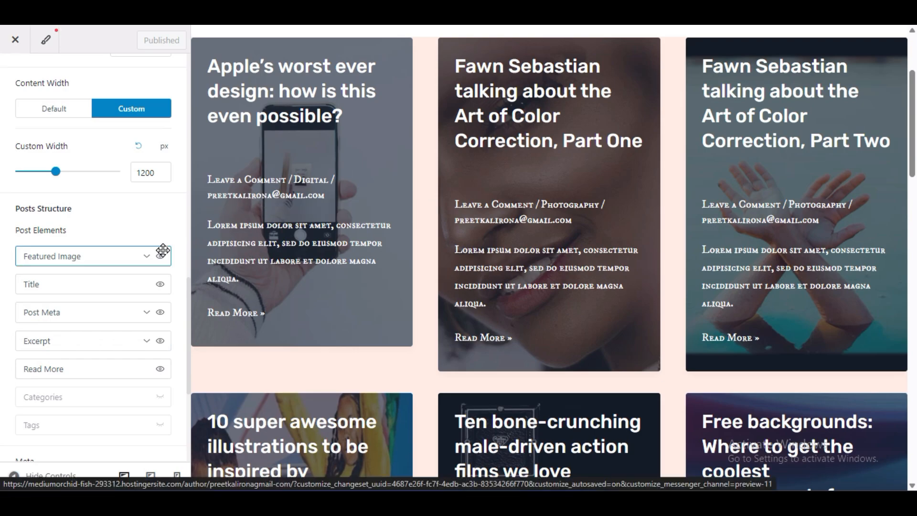
click(161, 313)
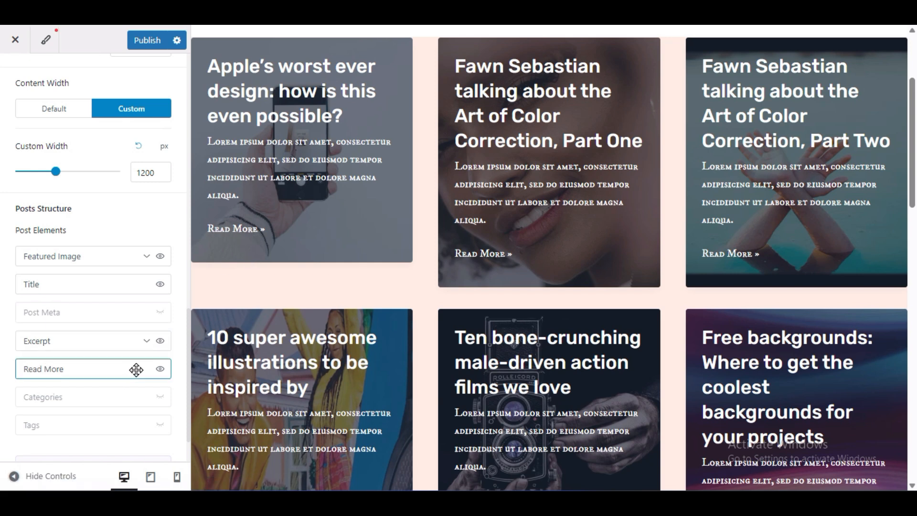
- Try the post cards without the Read More element and restore it
click(161, 370)
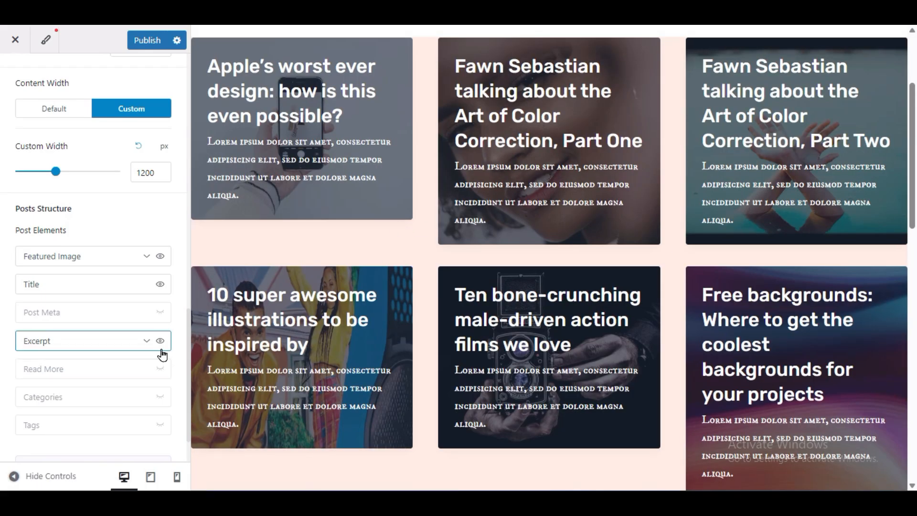
click(160, 368)
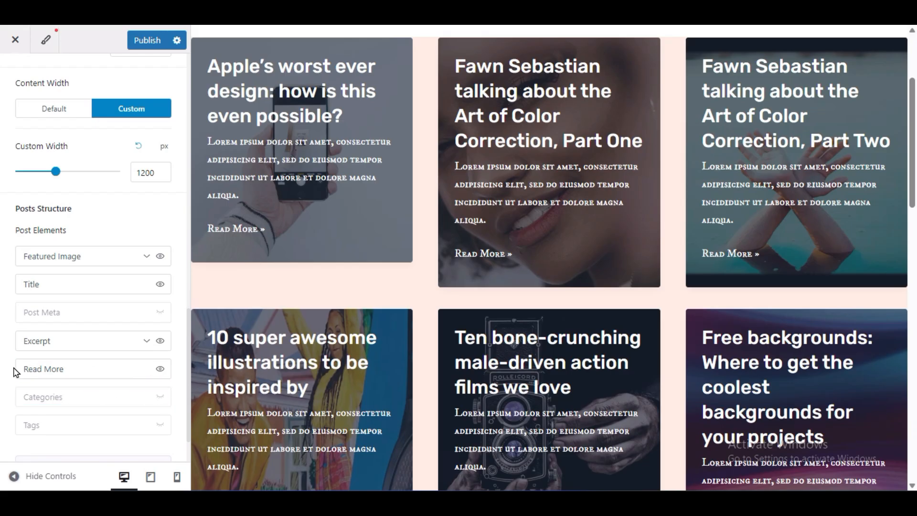
- Review the remaining Blog / Archive settings and publish the post structure changes
scroll(5, 373, down, 1)
scroll(19, 334, up, 10)
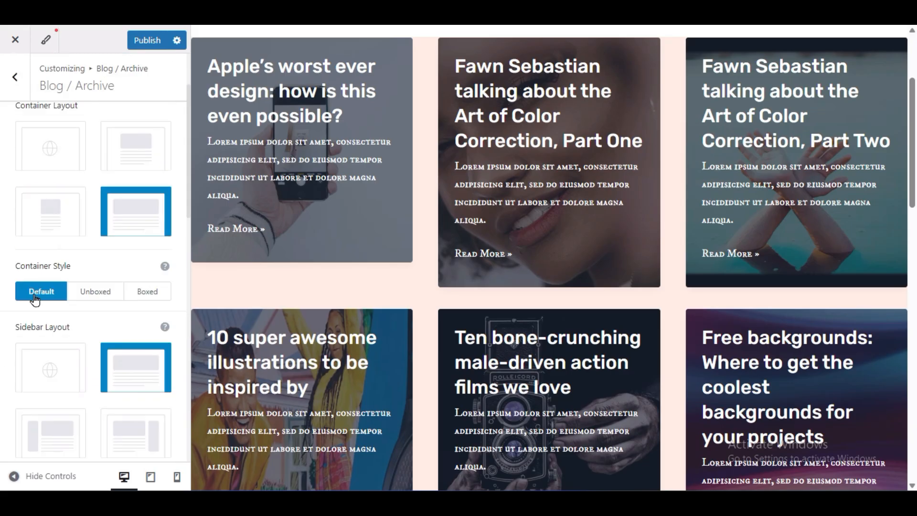
click(144, 41)
scroll(108, 244, up, 2)
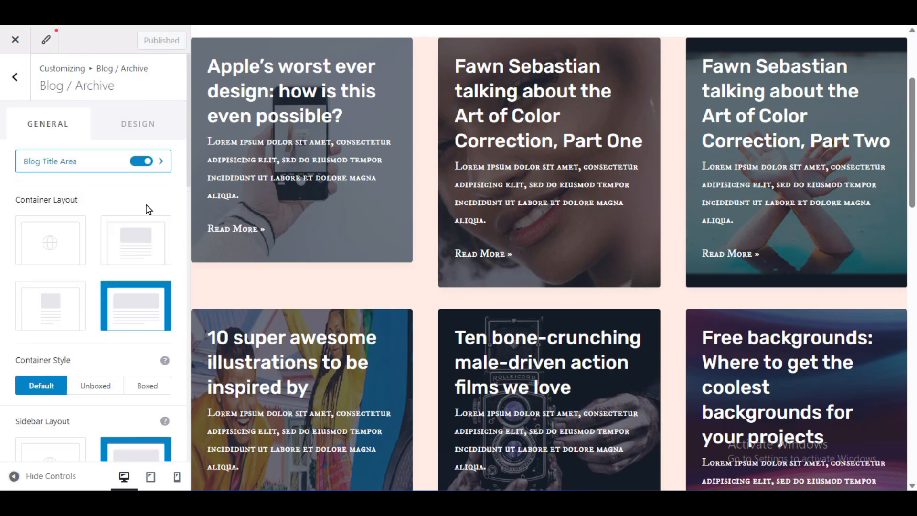
- Preview the Art of Color Correction, Part One post, review its content and open the Single Post settings
click(14, 79)
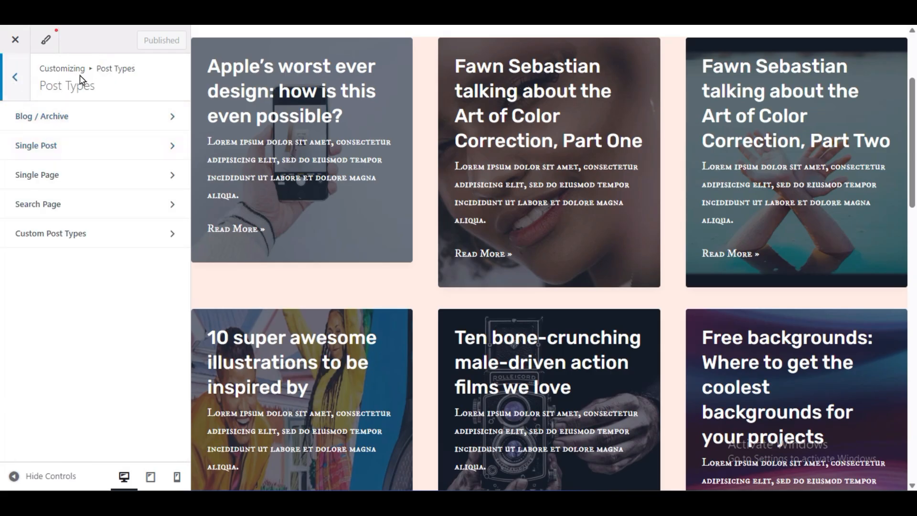
click(520, 102)
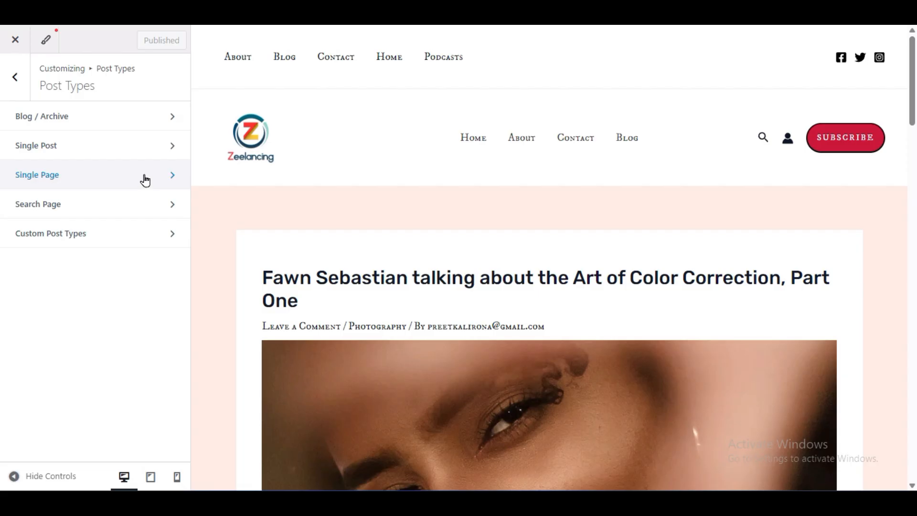
scroll(434, 240, down, 5)
scroll(431, 237, down, 5)
scroll(432, 239, up, 5)
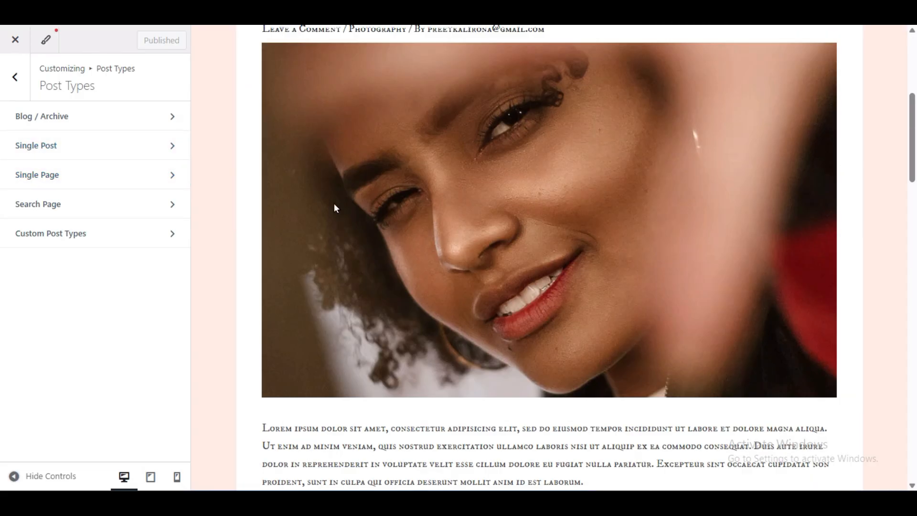
click(38, 147)
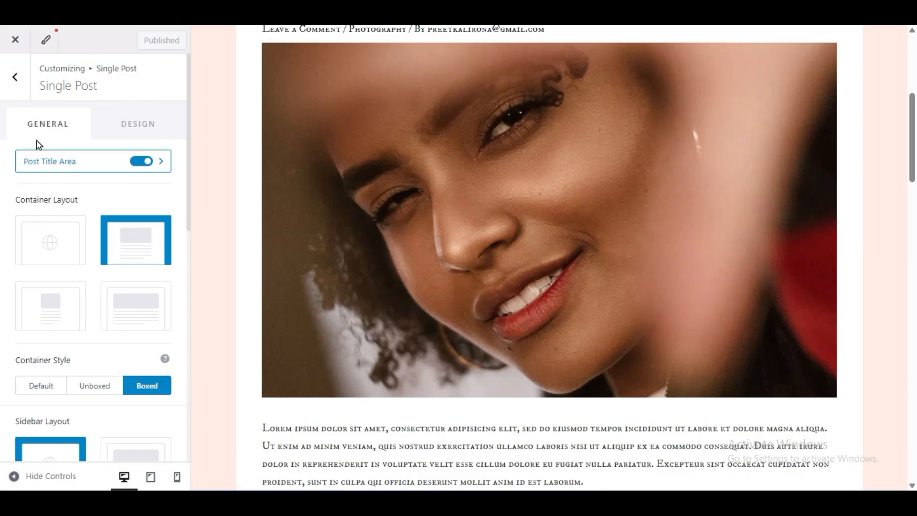
- Set the single post's container layout to Default and container style to Unboxed, and preview the post at full width
click(56, 250)
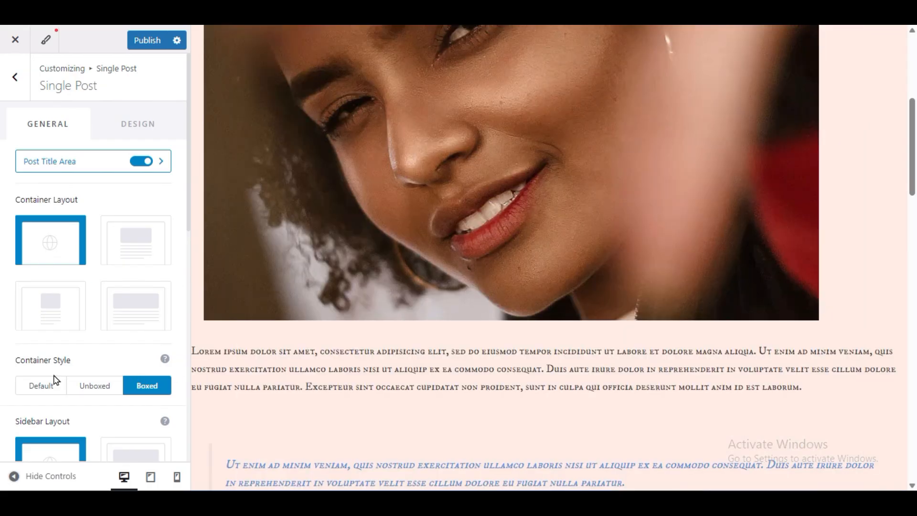
click(92, 385)
click(14, 476)
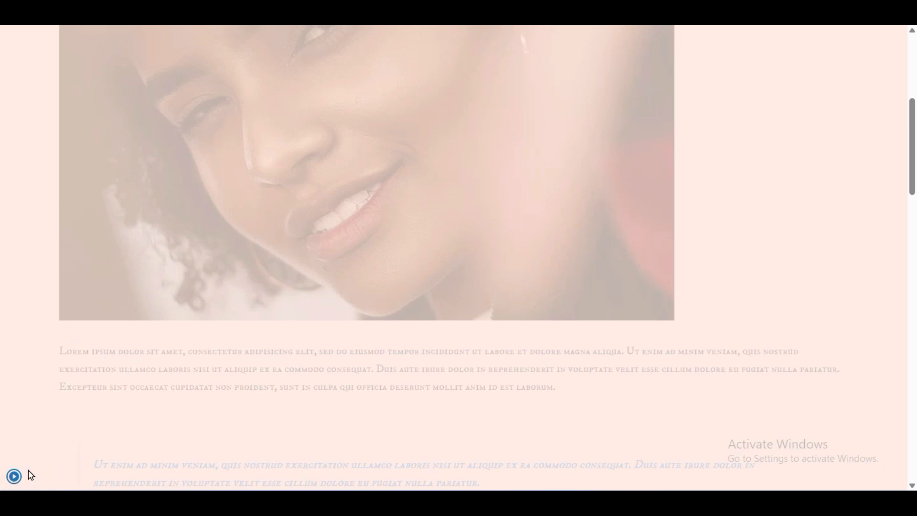
scroll(437, 327, down, 10)
scroll(440, 329, down, 5)
scroll(440, 327, up, 15)
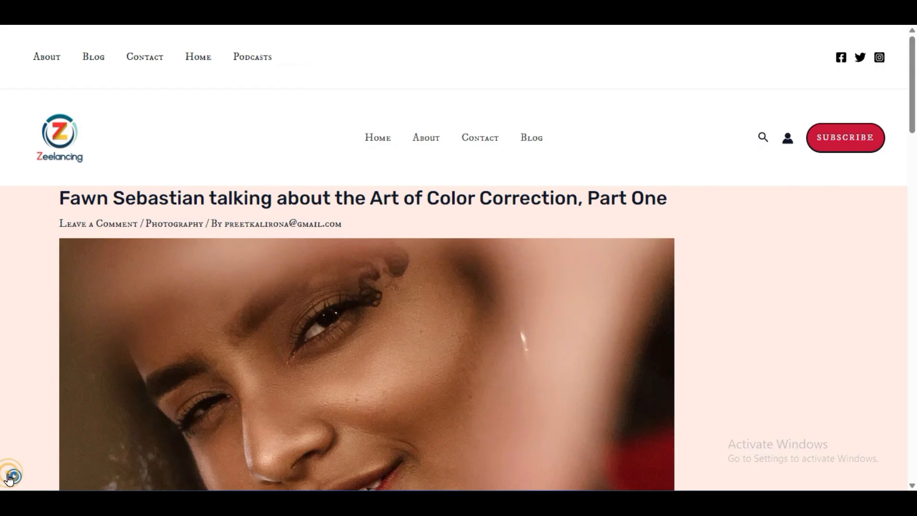
click(13, 476)
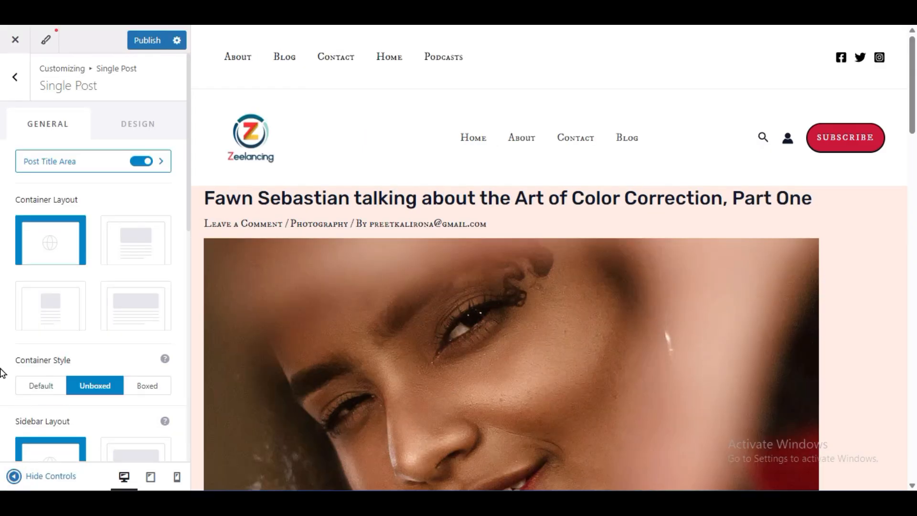
- Give the single post a right sidebar and set the sidebar style to Boxed
scroll(2, 372, down, 6)
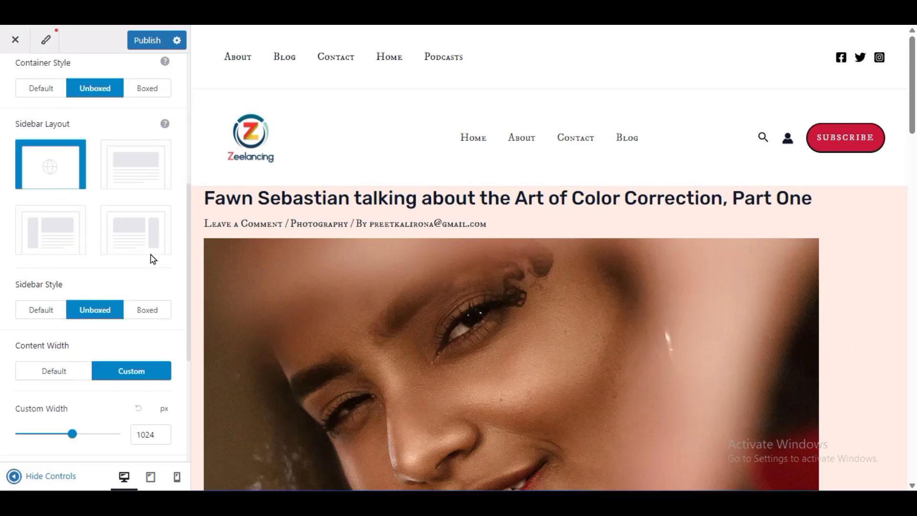
click(123, 238)
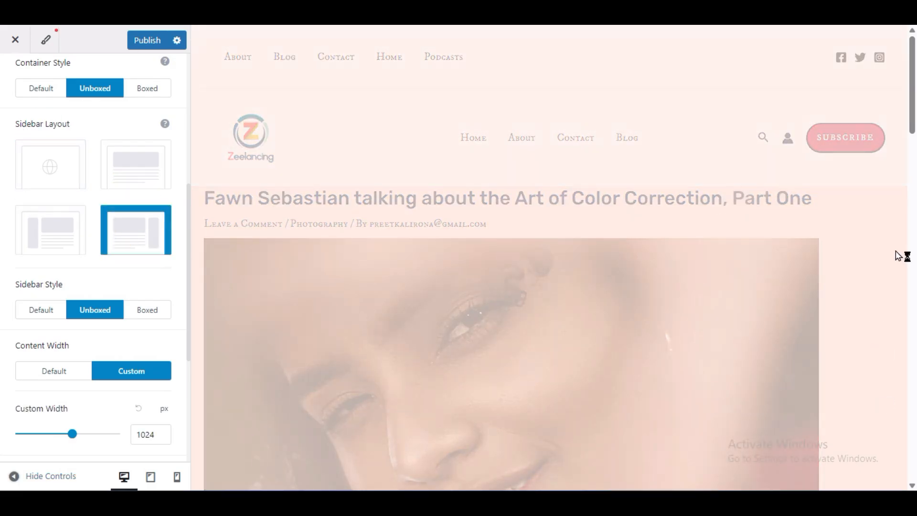
scroll(767, 308, down, 6)
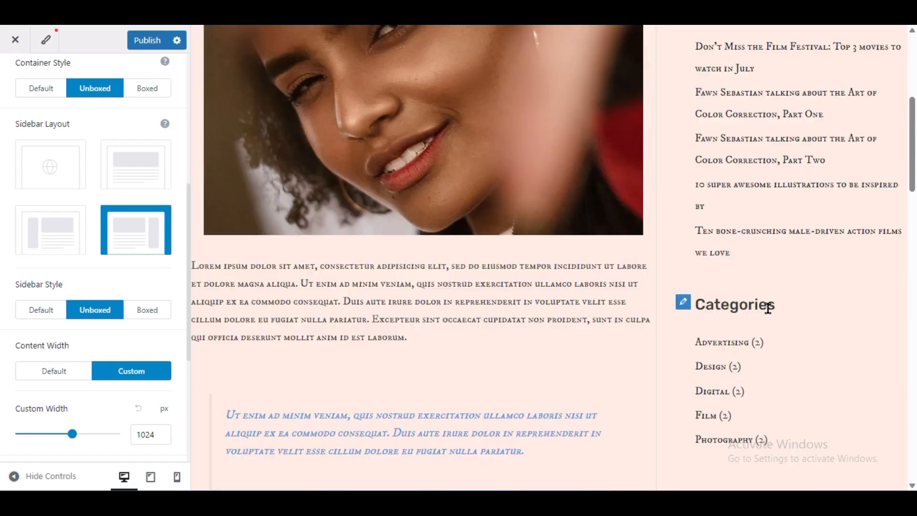
scroll(767, 308, up, 3)
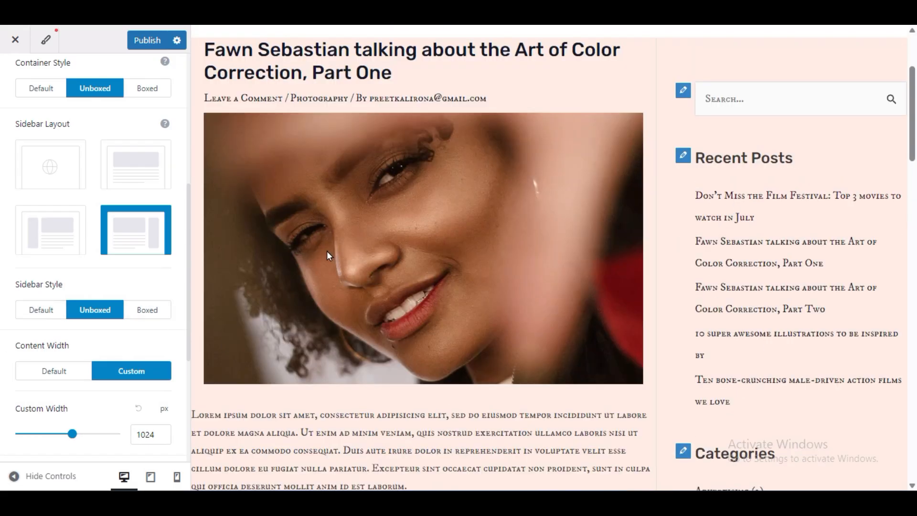
click(147, 309)
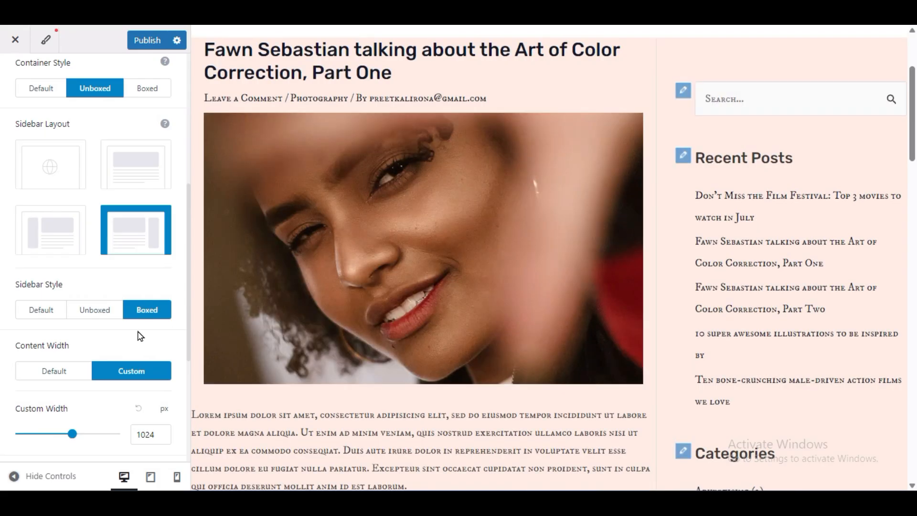
scroll(140, 335, up, 5)
scroll(140, 336, down, 3)
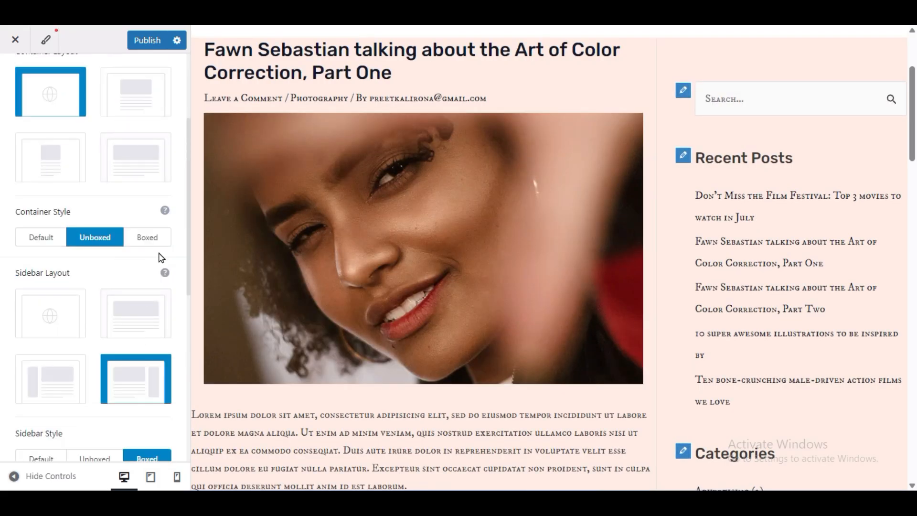
- Try the Boxed container style on the single post and review the full-width preview
click(144, 240)
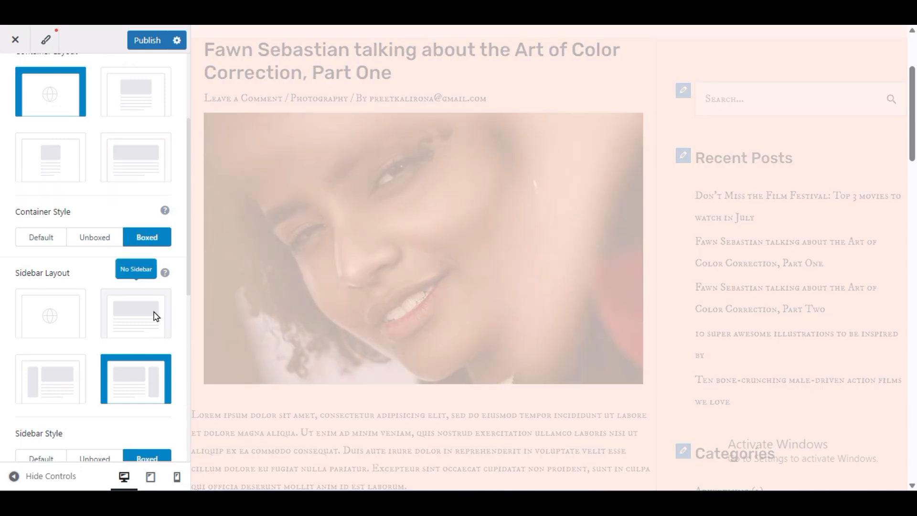
click(13, 476)
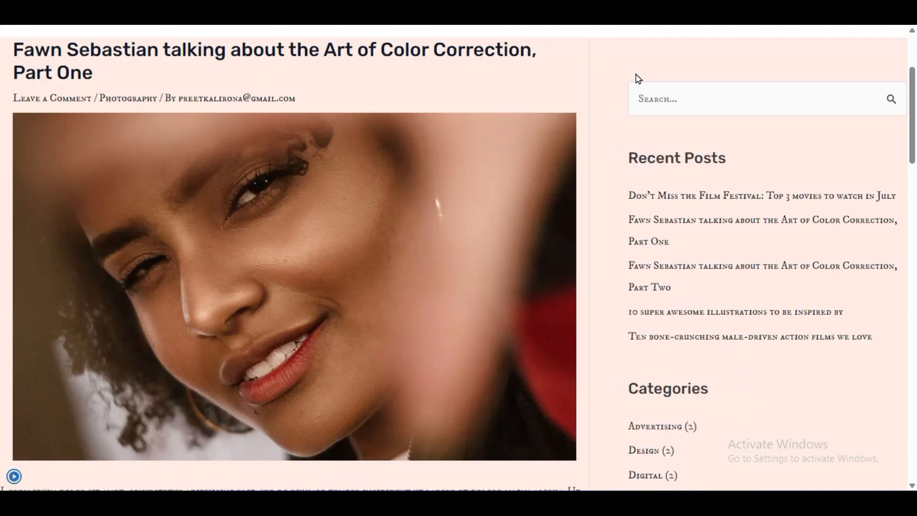
scroll(563, 326, down, 9)
scroll(562, 325, up, 9)
scroll(35, 393, down, 9)
scroll(35, 393, down, 3)
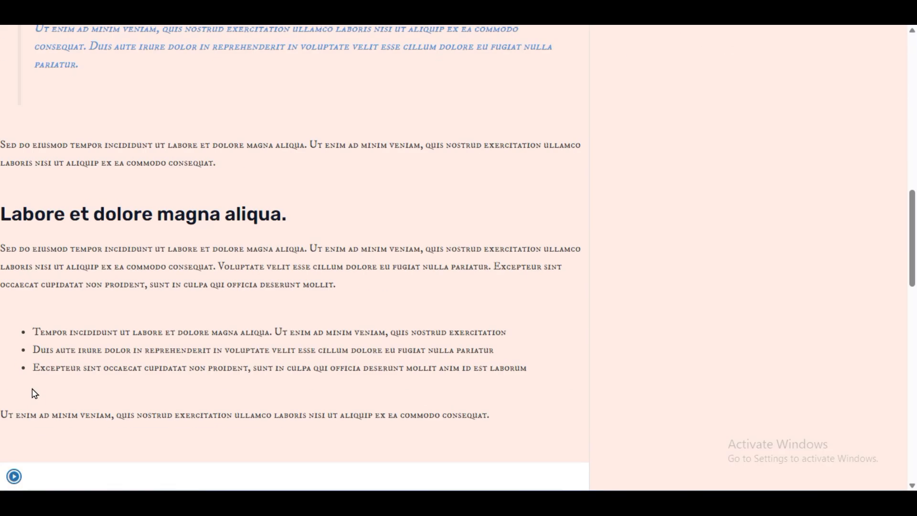
click(13, 476)
- Set the single post's container style to Default and check the full-width preview
click(43, 239)
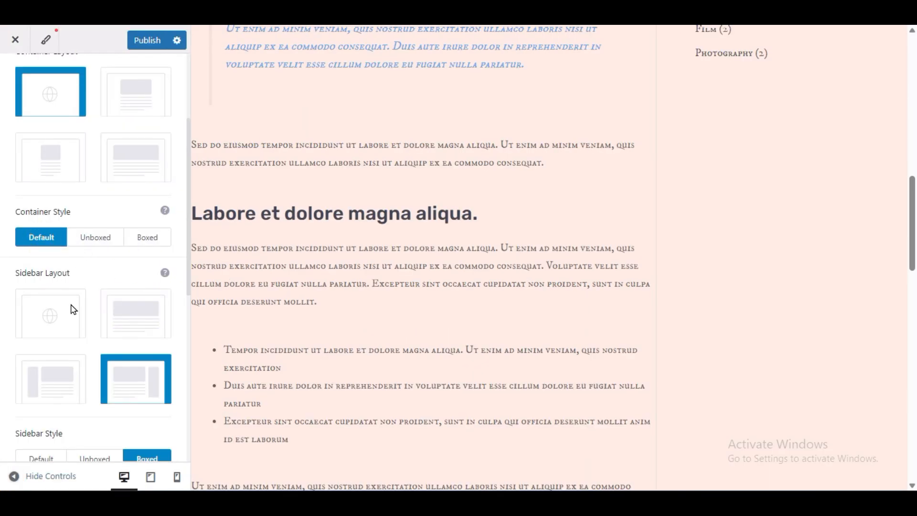
click(15, 475)
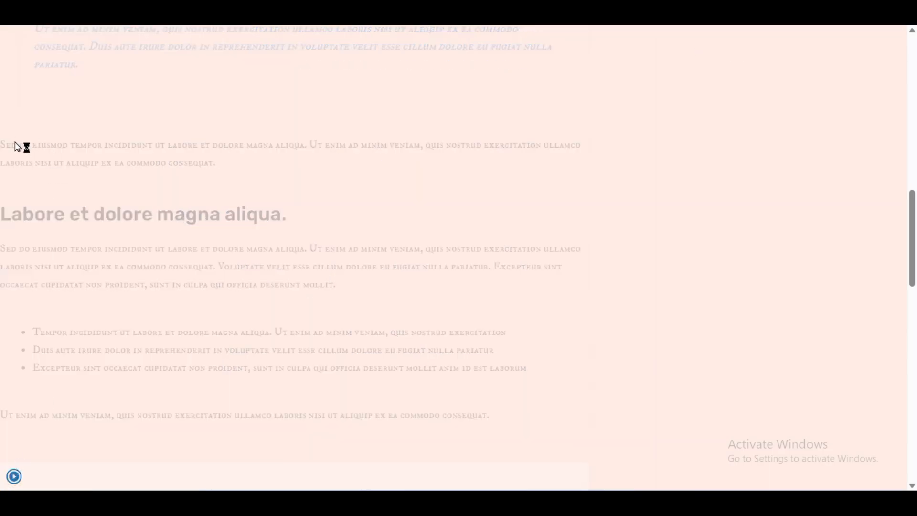
click(14, 476)
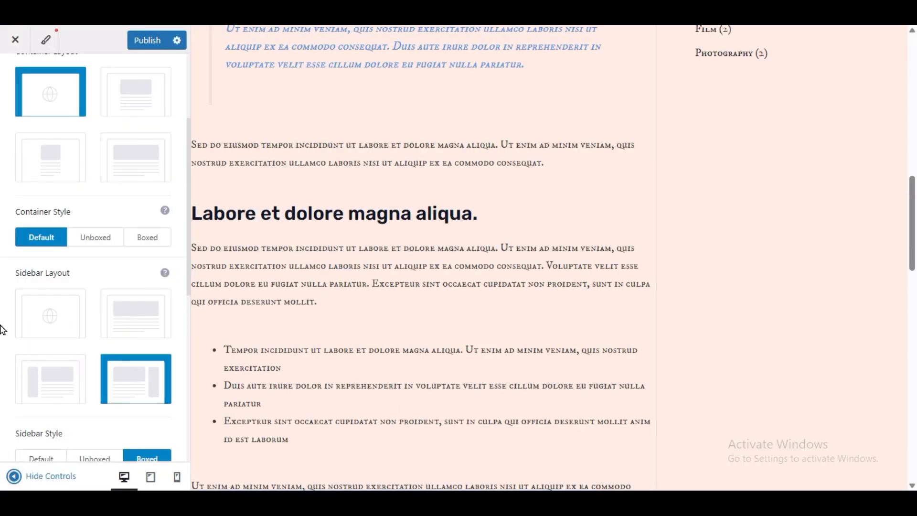
- Set the single post's custom content width to 950 px and preview the post at full width
scroll(3, 330, down, 3)
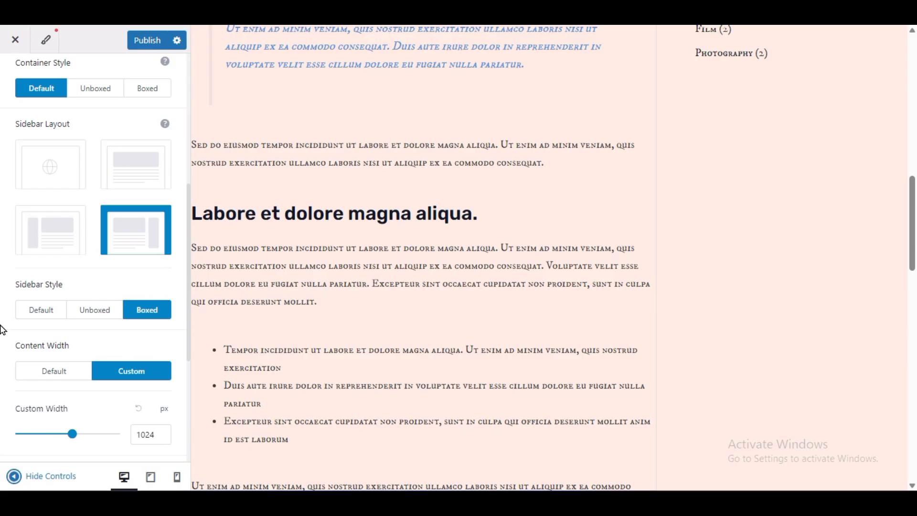
scroll(2, 329, down, 3)
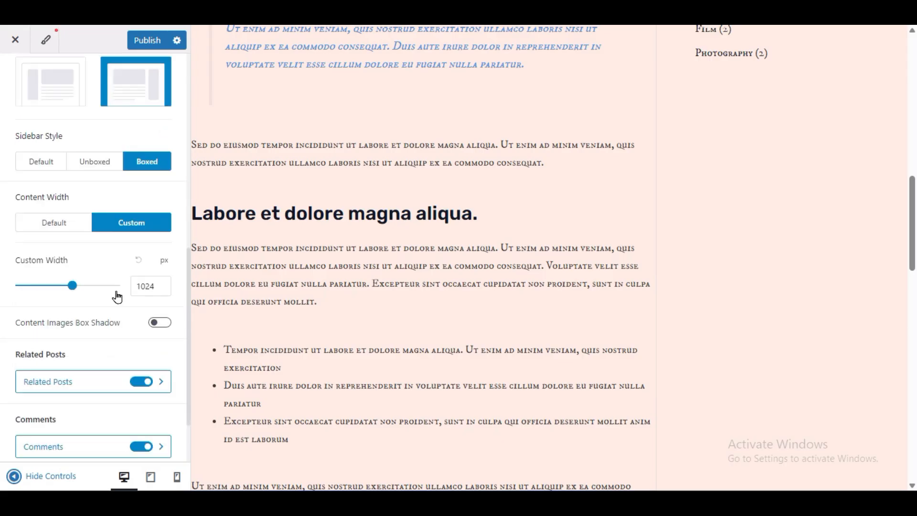
drag(155, 288, 127, 293)
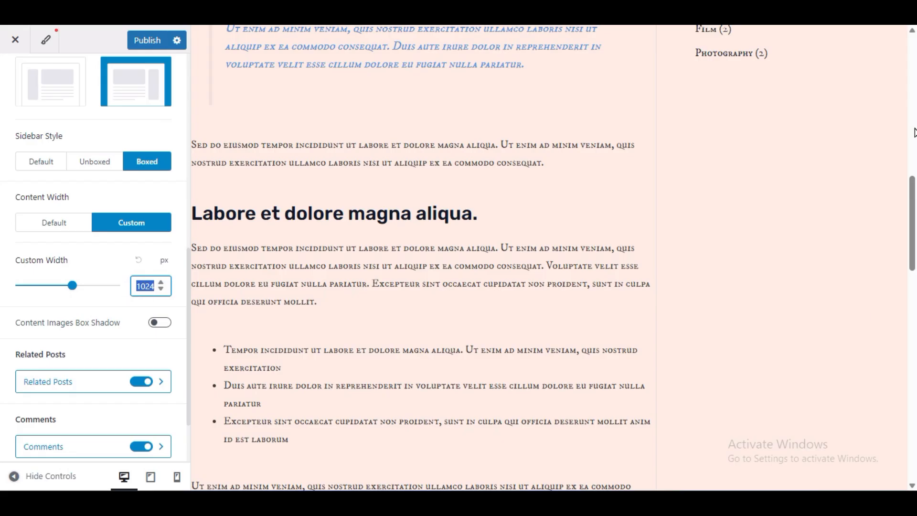
text(950)
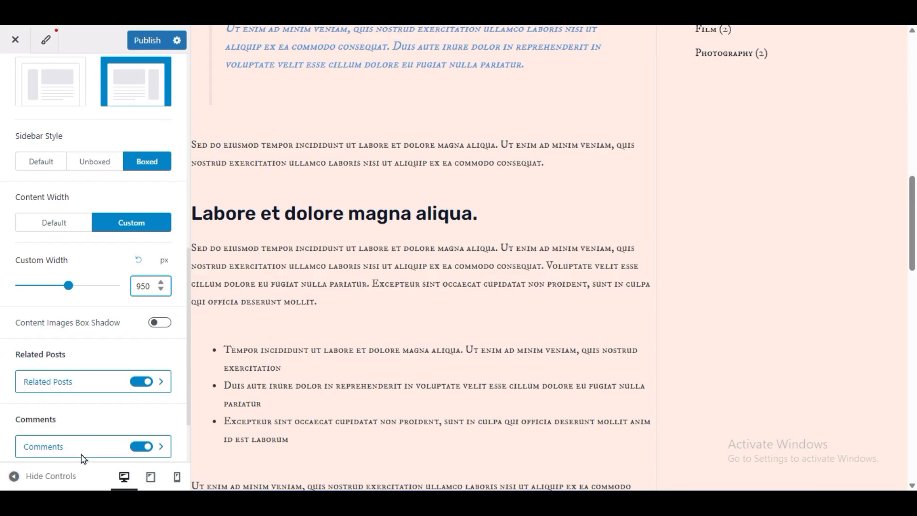
click(14, 476)
scroll(230, 364, up, 10)
scroll(231, 364, down, 5)
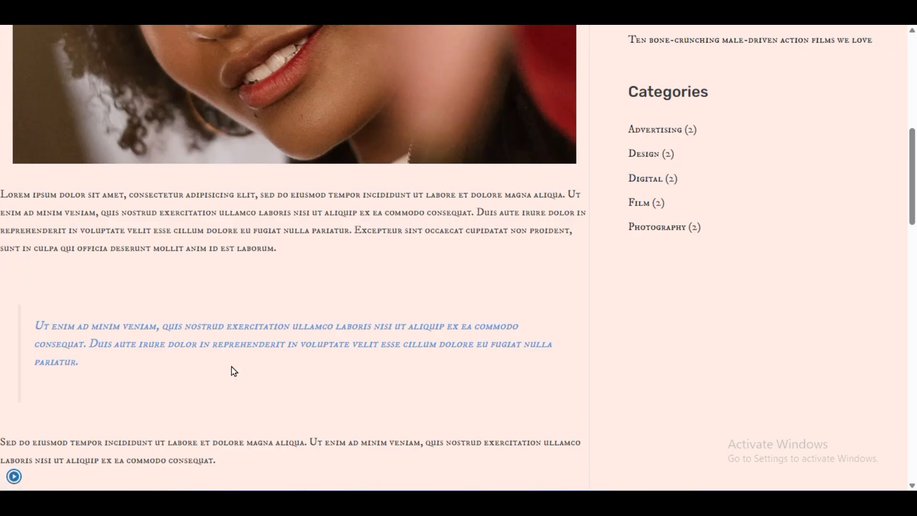
scroll(231, 370, up, 8)
click(14, 476)
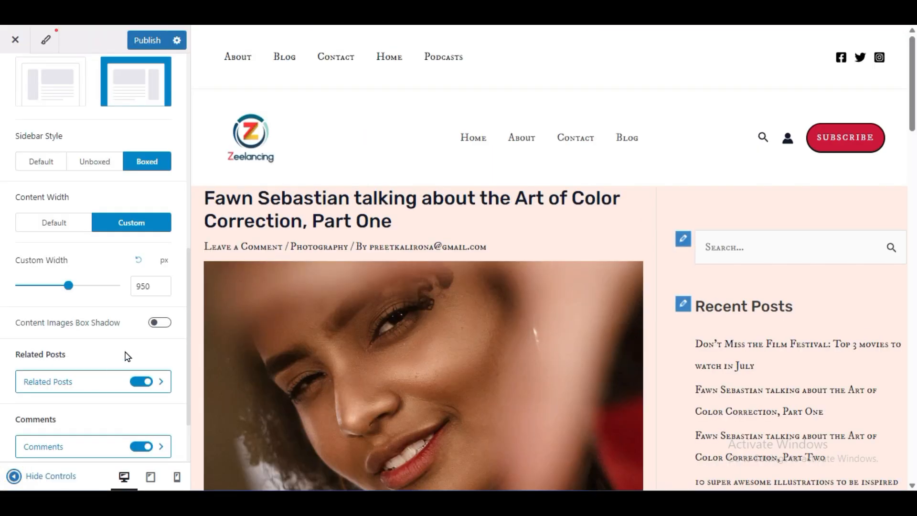
- Turn off the Related Posts and Comments sections below the single post content
scroll(436, 352, down, 15)
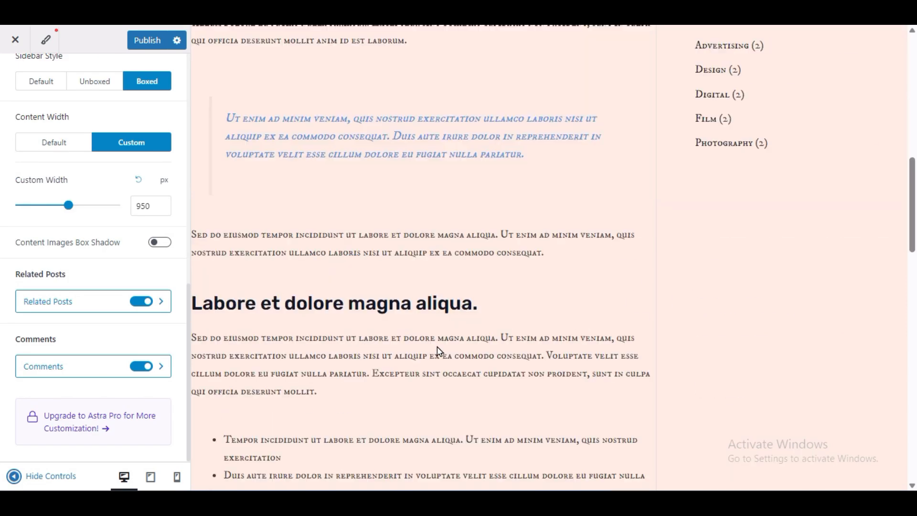
scroll(437, 352, up, 5)
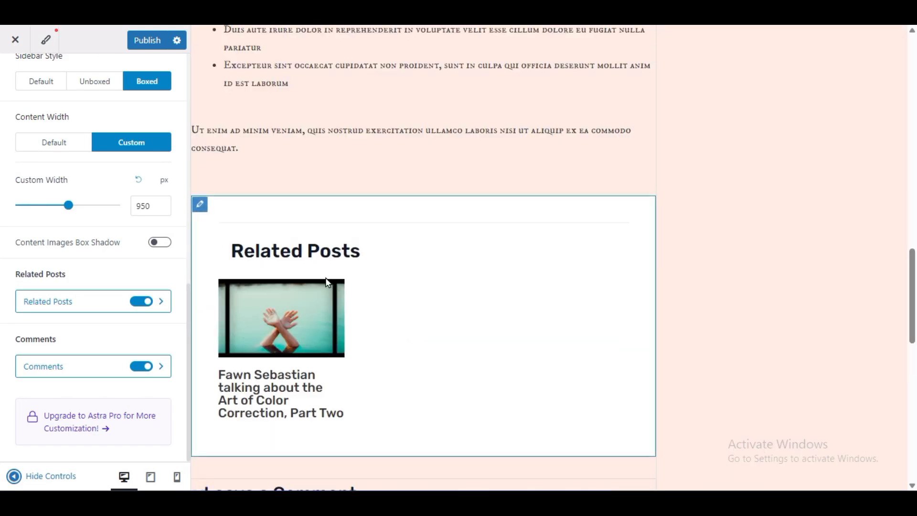
click(135, 301)
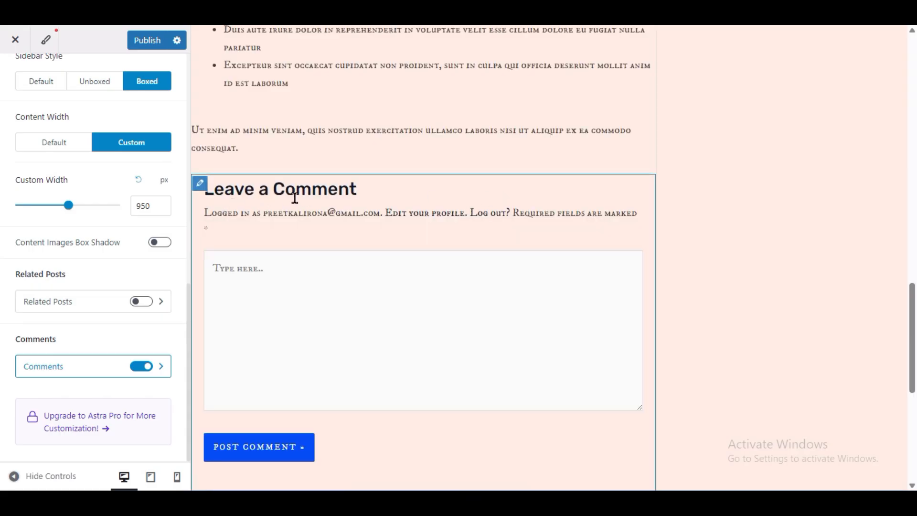
click(136, 367)
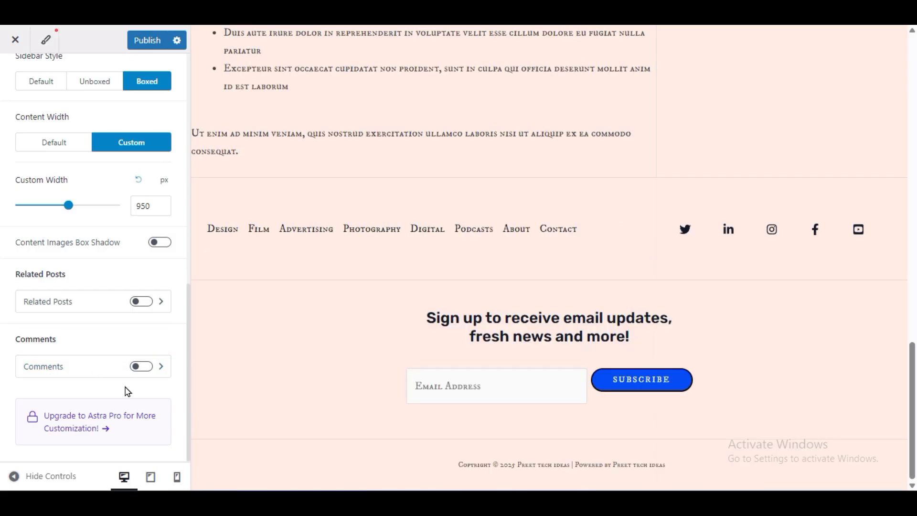
scroll(692, 297, up, 8)
scroll(684, 298, down, 5)
- Turn Related Posts back on, review its general and design settings, and return to the Single Post settings
click(141, 301)
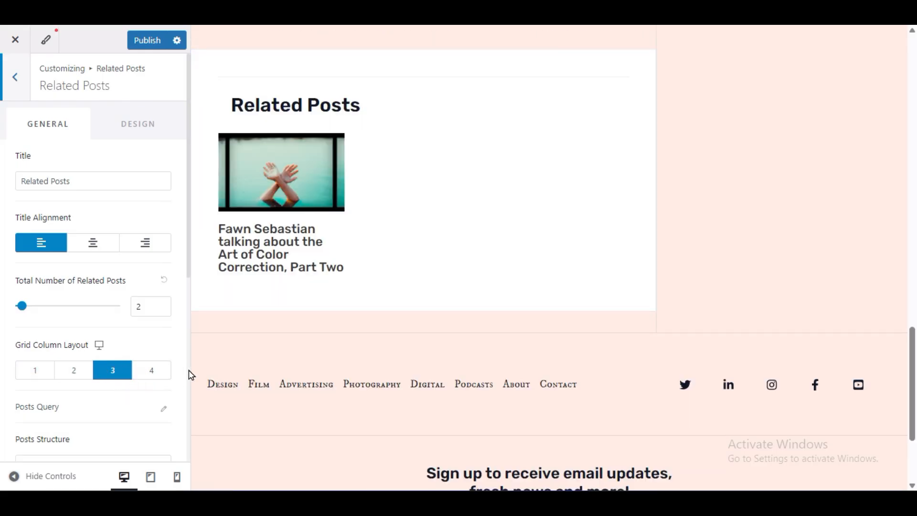
scroll(99, 398, down, 3)
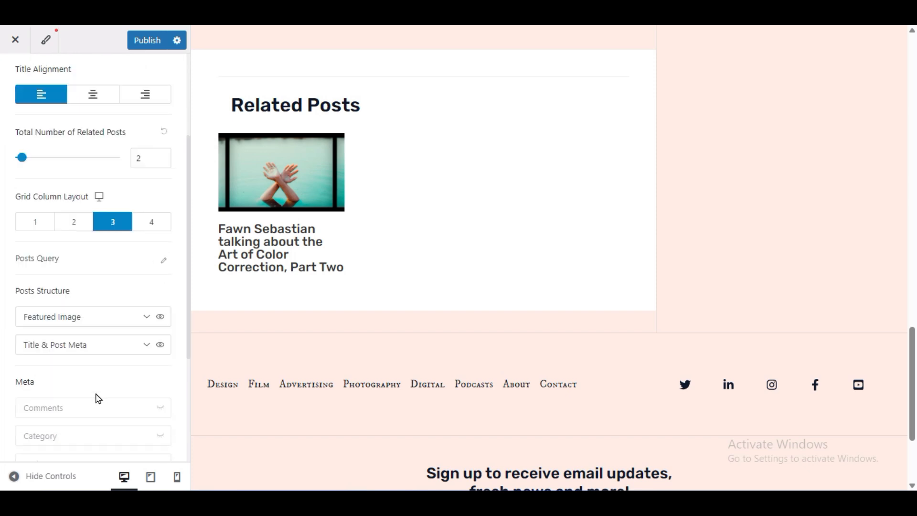
scroll(98, 399, up, 3)
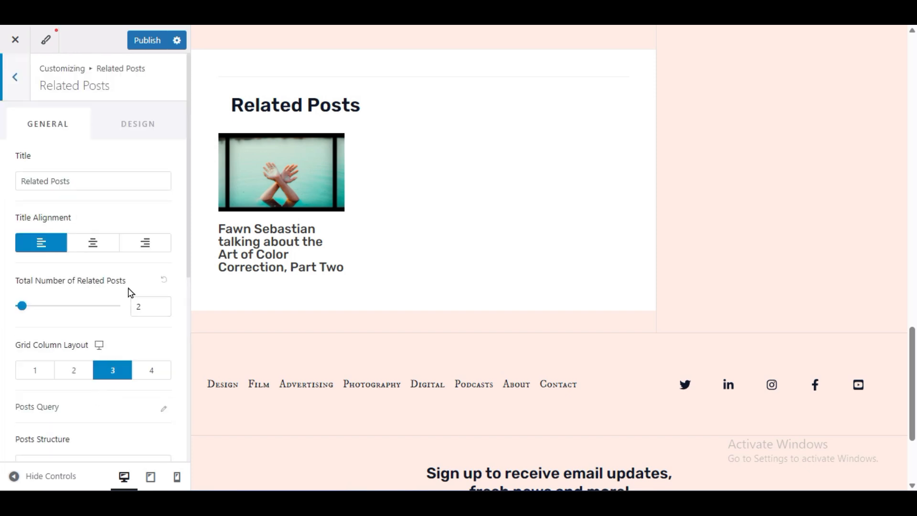
click(143, 126)
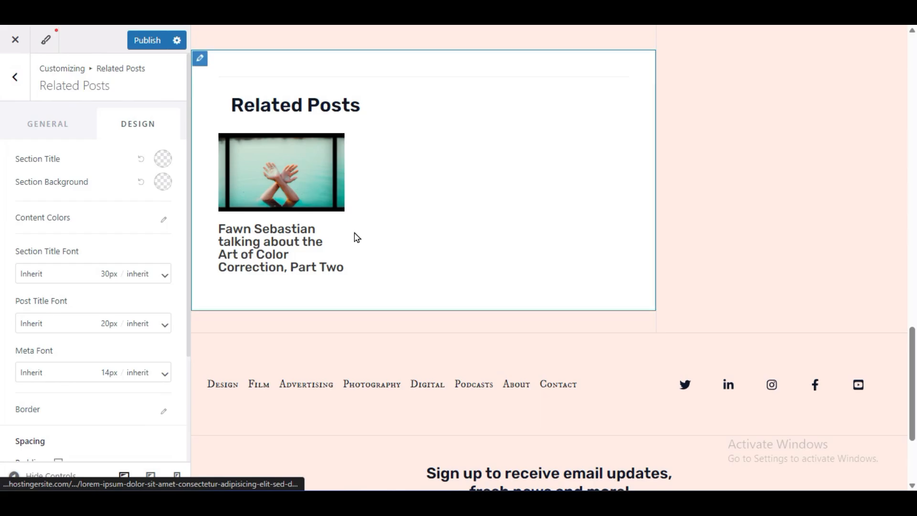
scroll(354, 237, up, 10)
scroll(355, 237, up, 9)
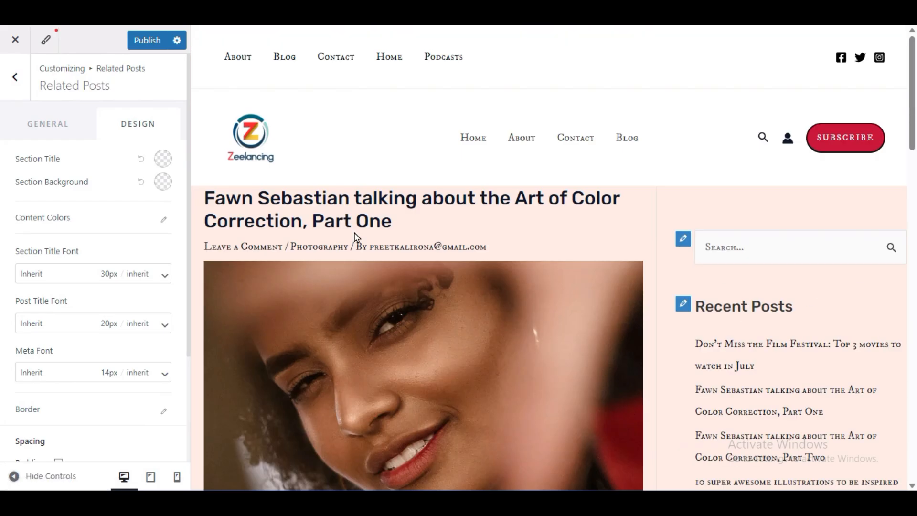
click(15, 77)
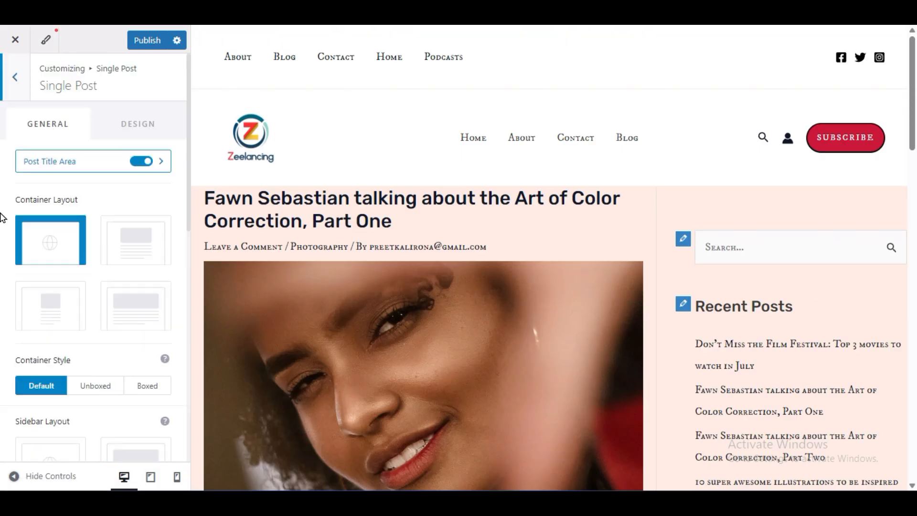
- Examine the single post's outside and inside spacing options and preview the post at full width
click(128, 124)
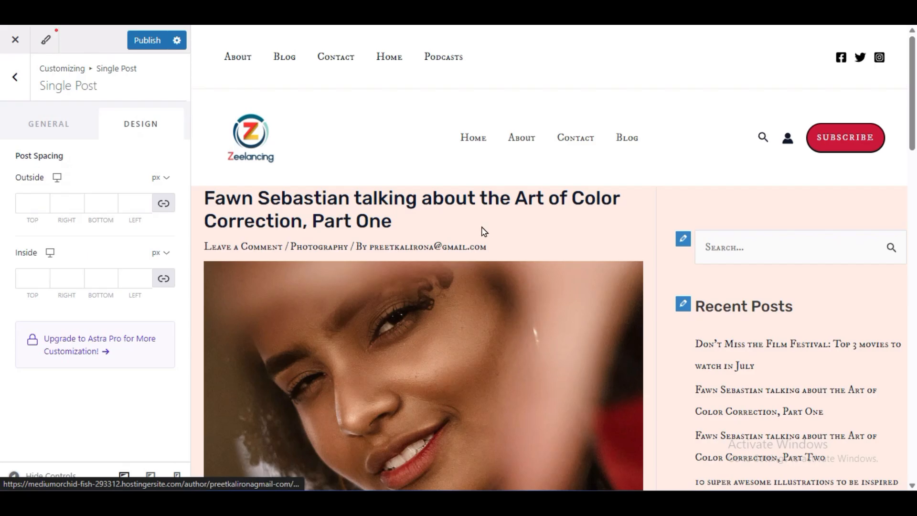
scroll(306, 338, down, 9)
scroll(307, 338, up, 9)
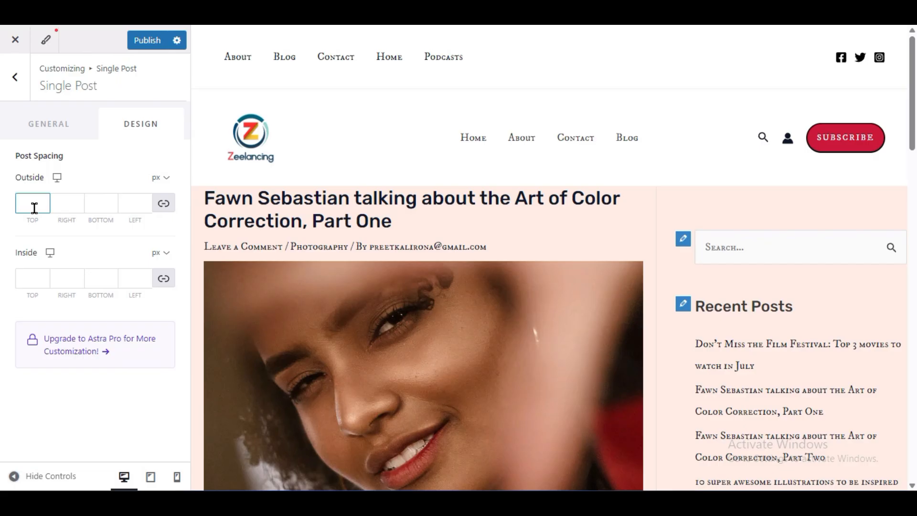
click(65, 201)
click(14, 475)
scroll(30, 419, down, 9)
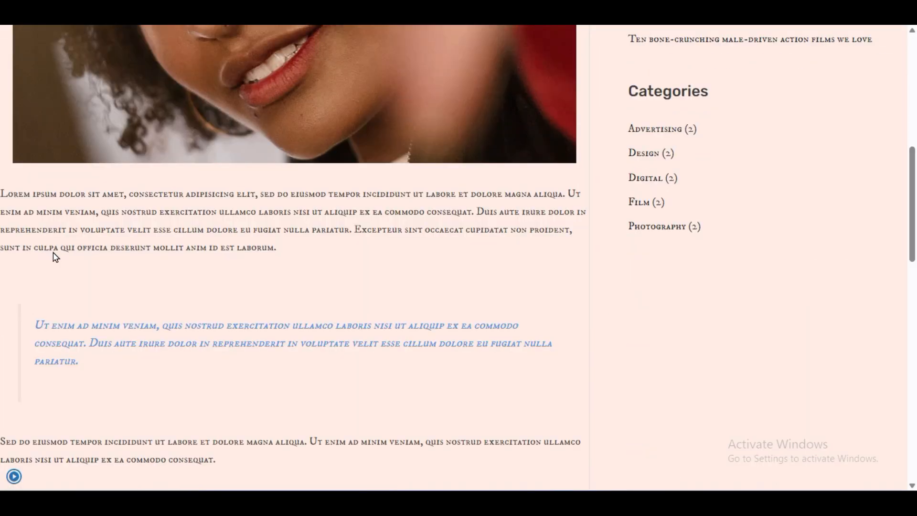
- Unlink the single post's outside spacing values, set the left one to 22 px, and preview the post at full width
drag(5, 193, 25, 247)
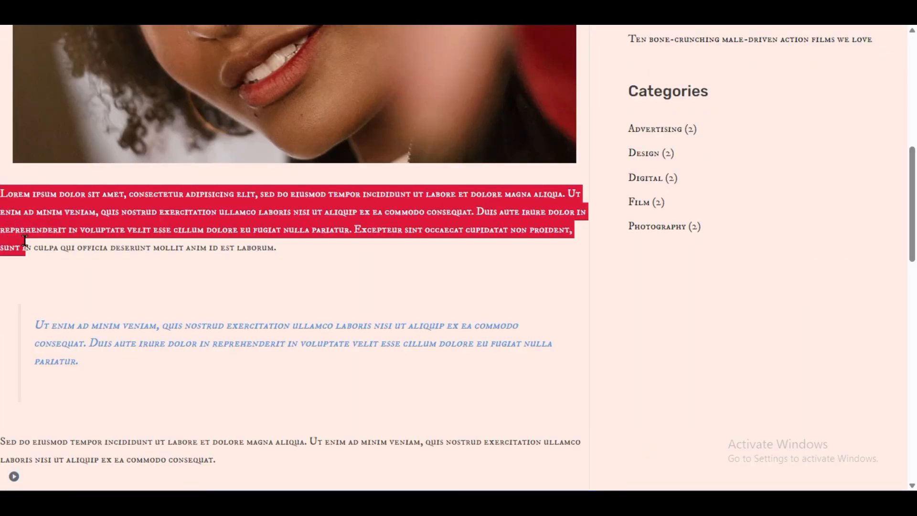
click(1, 194)
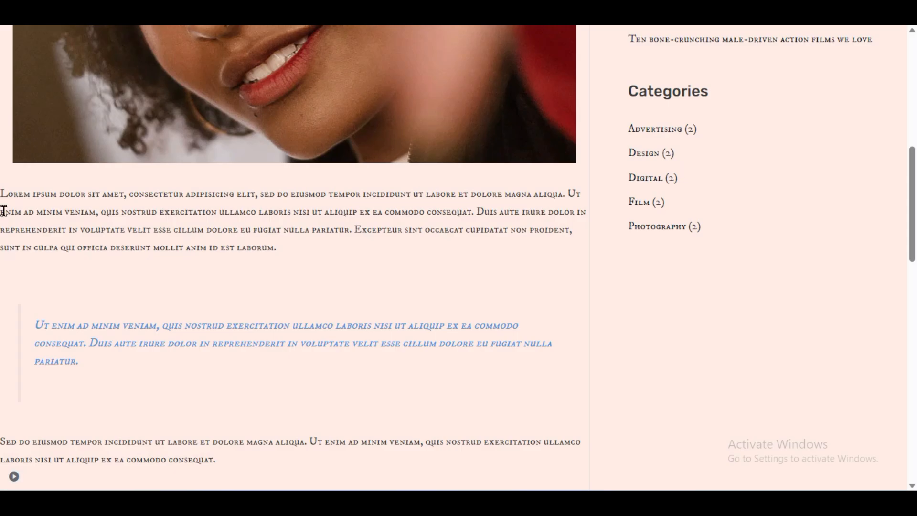
click(12, 476)
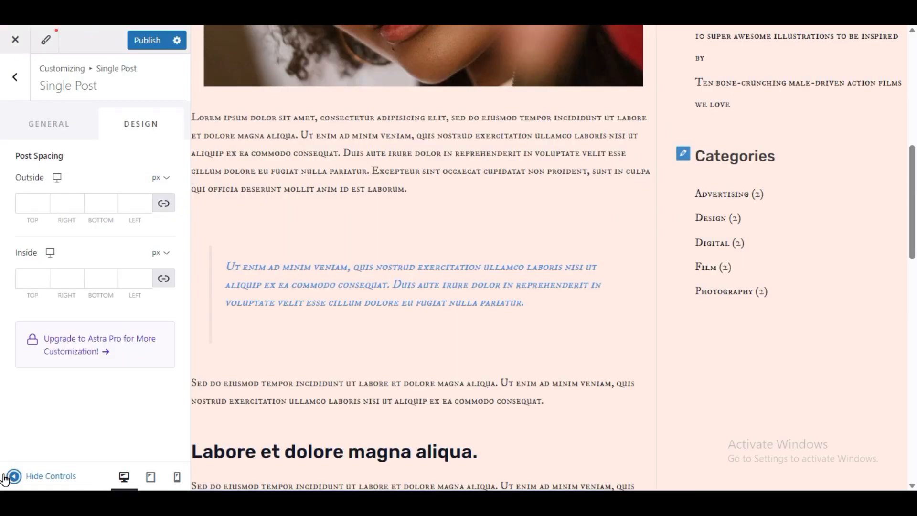
click(161, 206)
click(133, 203)
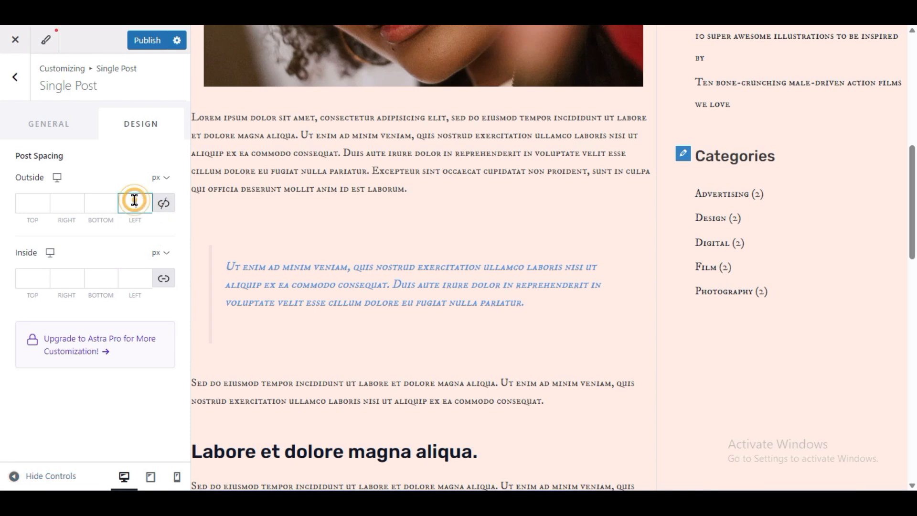
text(2)
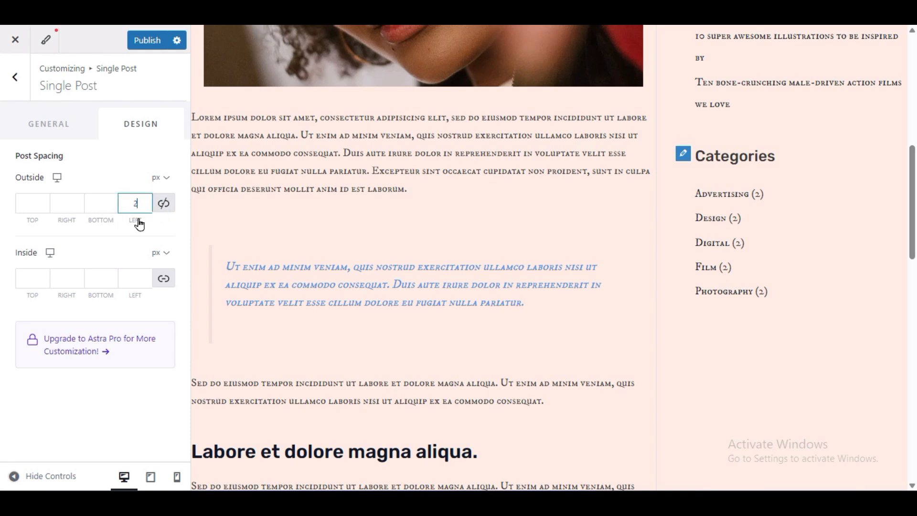
text(0)
click(11, 476)
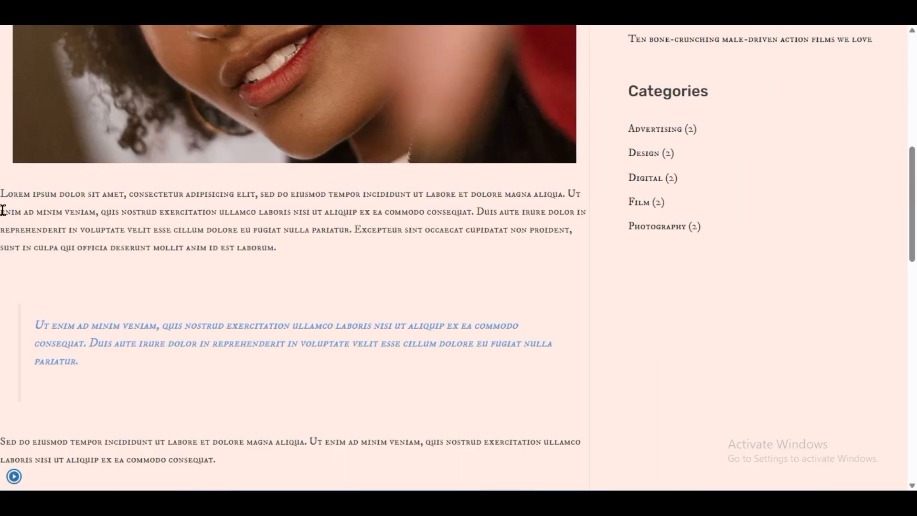
- Set the single post's right outside spacing to 22 px and check the post at full width
click(11, 476)
click(68, 205)
text(22)
click(12, 476)
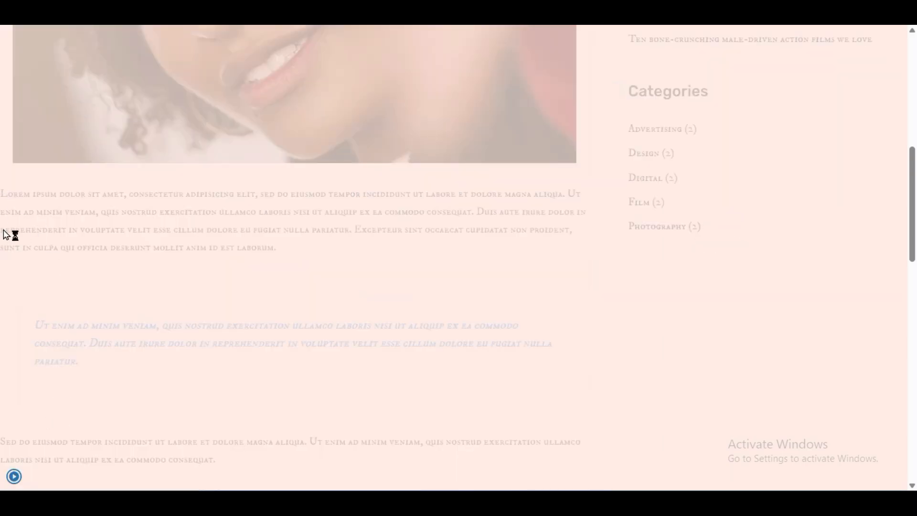
click(11, 476)
- Unlink the single post's inside spacing values, set the left one to 22 px, check the full-width preview, and publish the changes
click(160, 286)
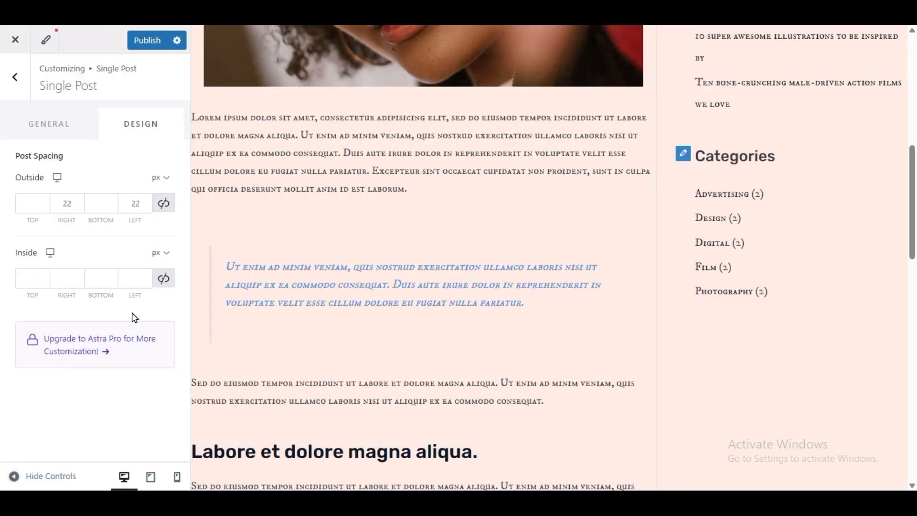
click(68, 279)
click(133, 281)
text(22)
click(14, 476)
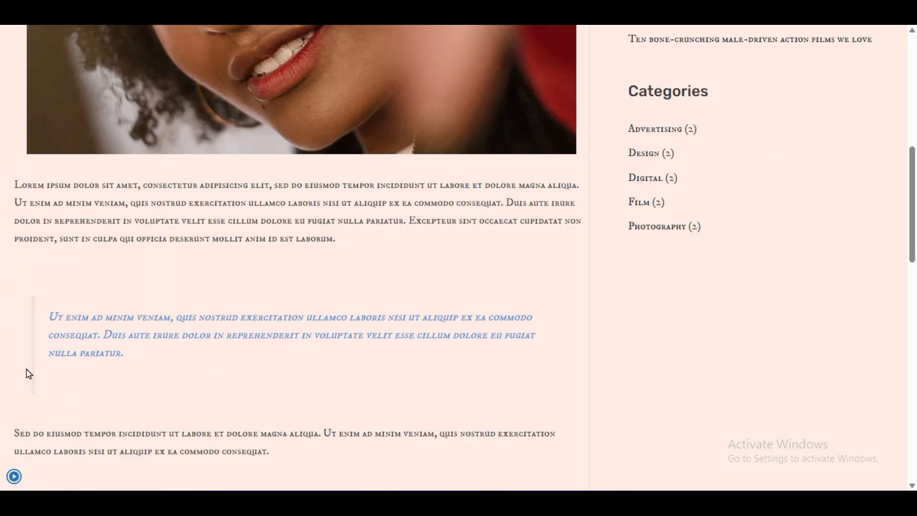
scroll(21, 343, down, 12)
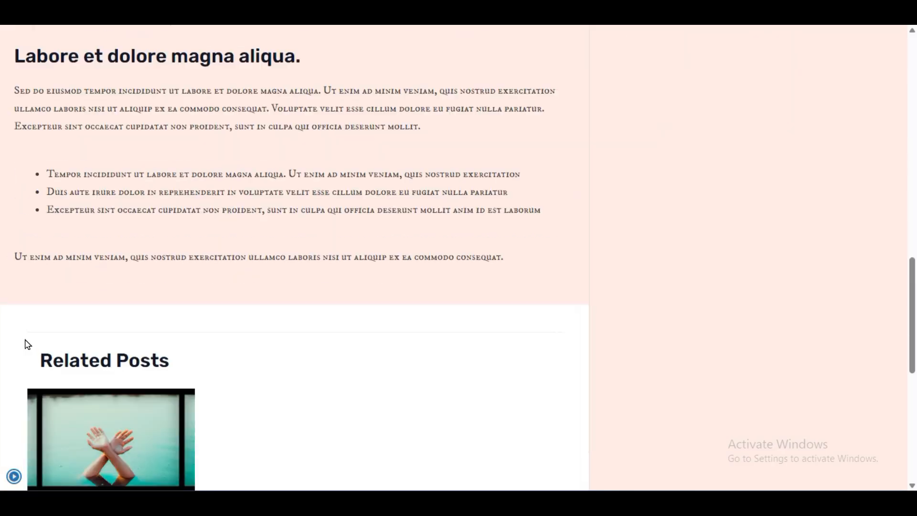
scroll(28, 341, up, 15)
scroll(28, 339, up, 3)
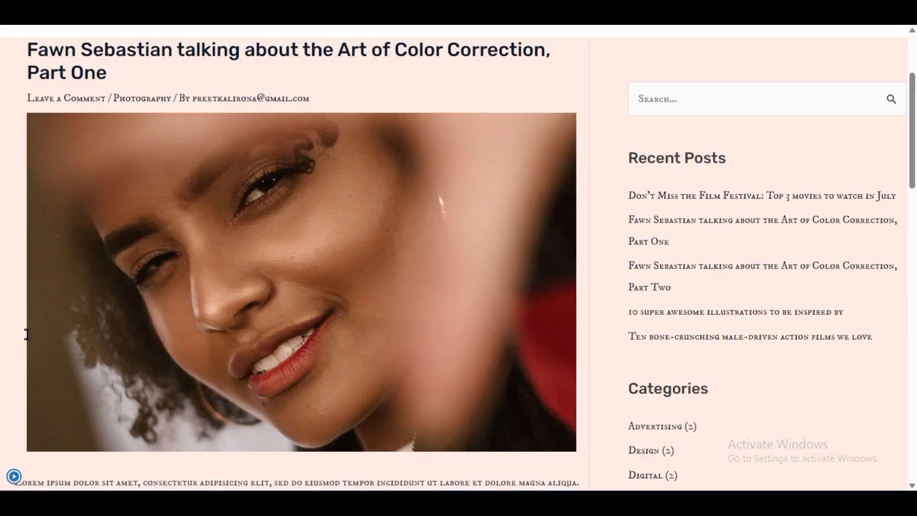
click(14, 476)
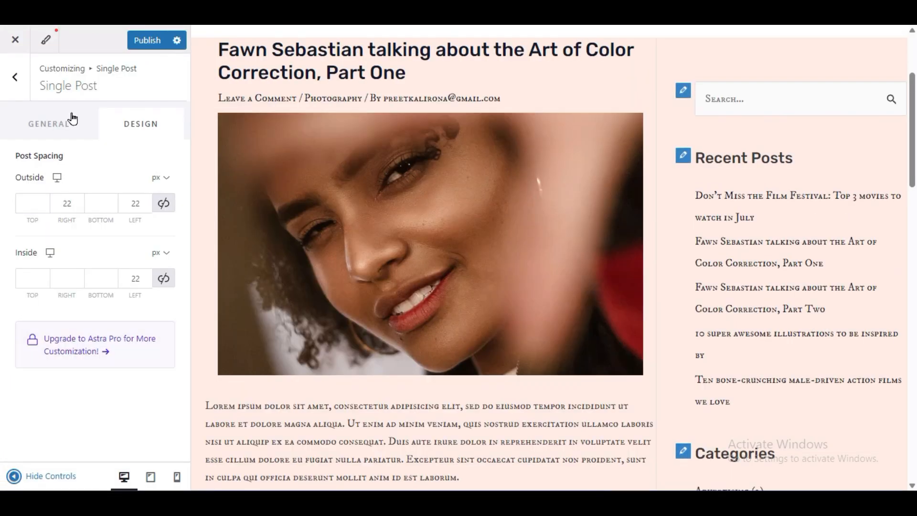
click(150, 42)
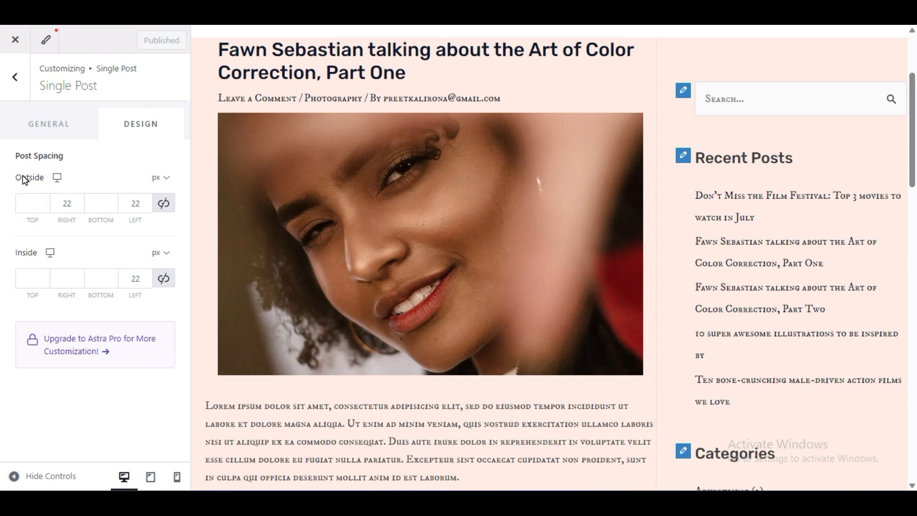
- Open the Single Page settings and look through the About page in the preview
click(11, 76)
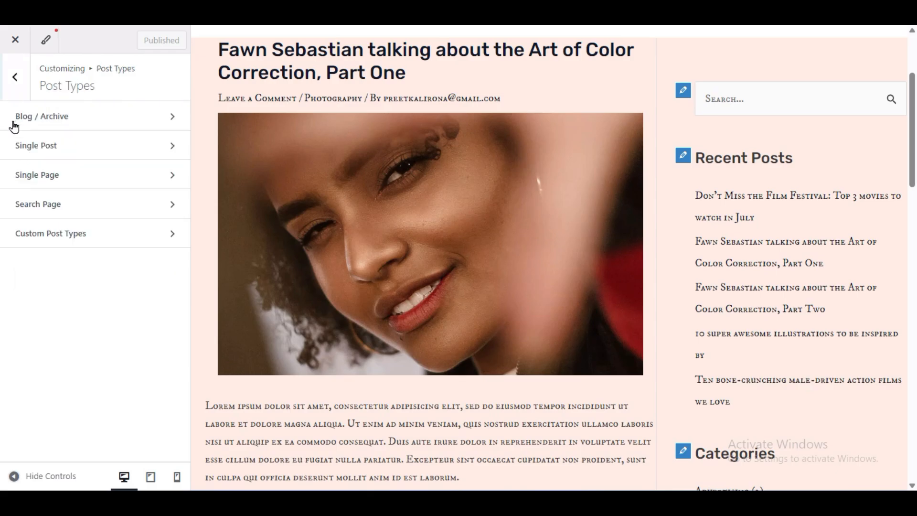
click(31, 173)
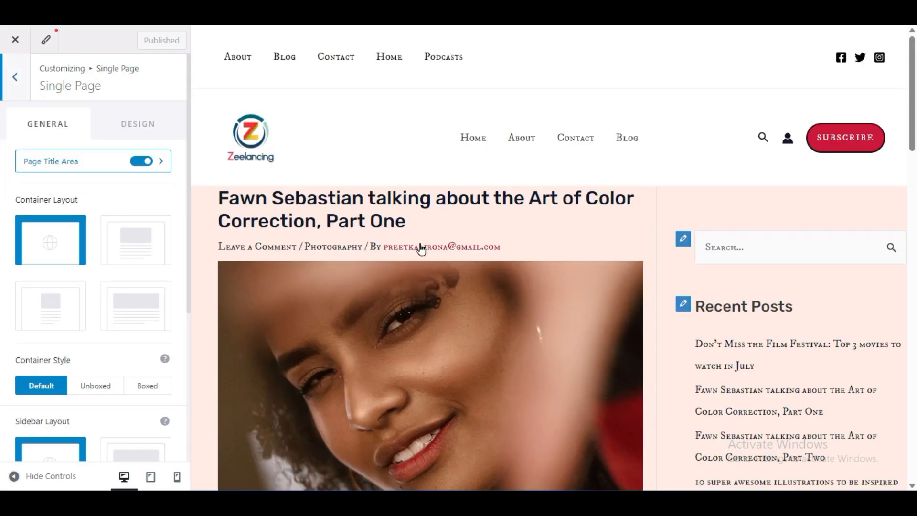
click(523, 142)
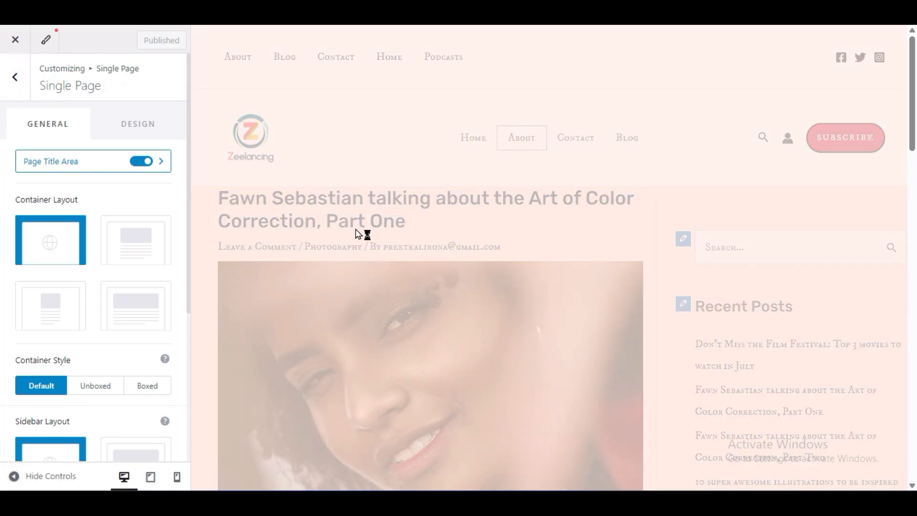
scroll(403, 330, down, 9)
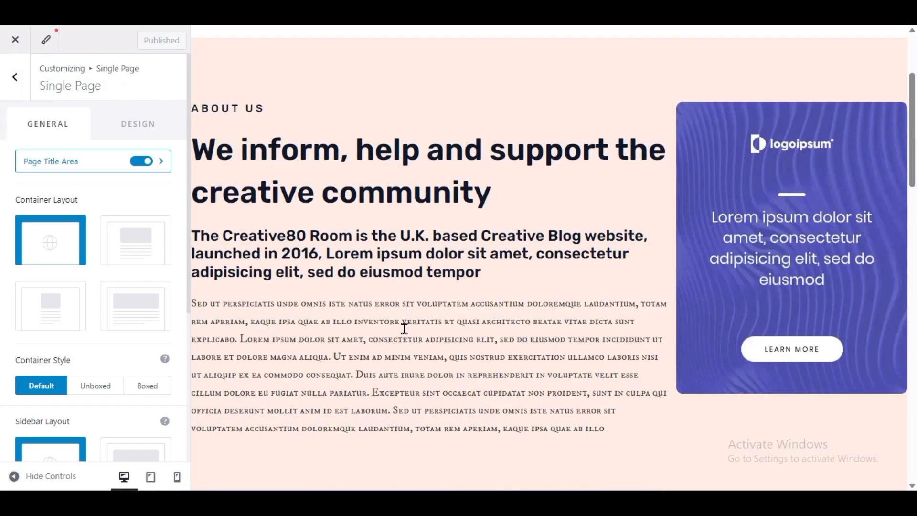
scroll(404, 330, up, 6)
scroll(405, 334, down, 14)
scroll(405, 333, up, 14)
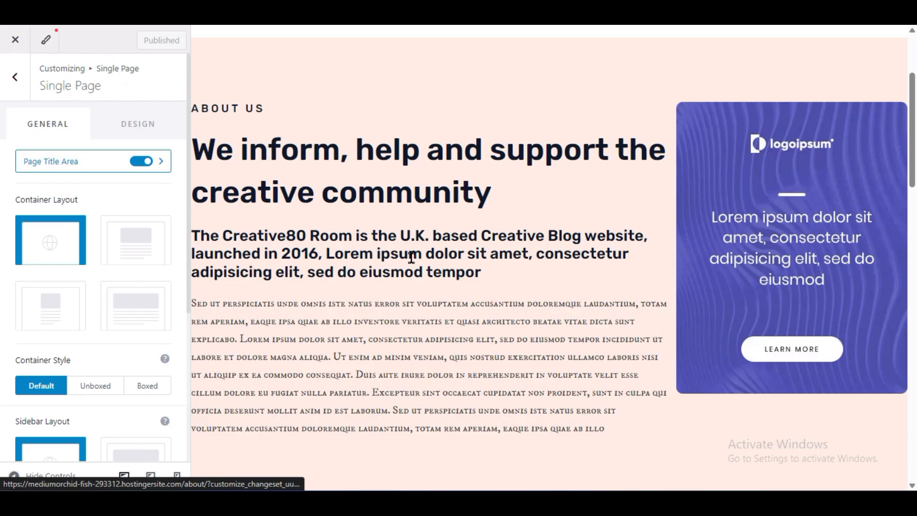
scroll(457, 261, up, 3)
scroll(458, 262, down, 12)
scroll(461, 267, down, 6)
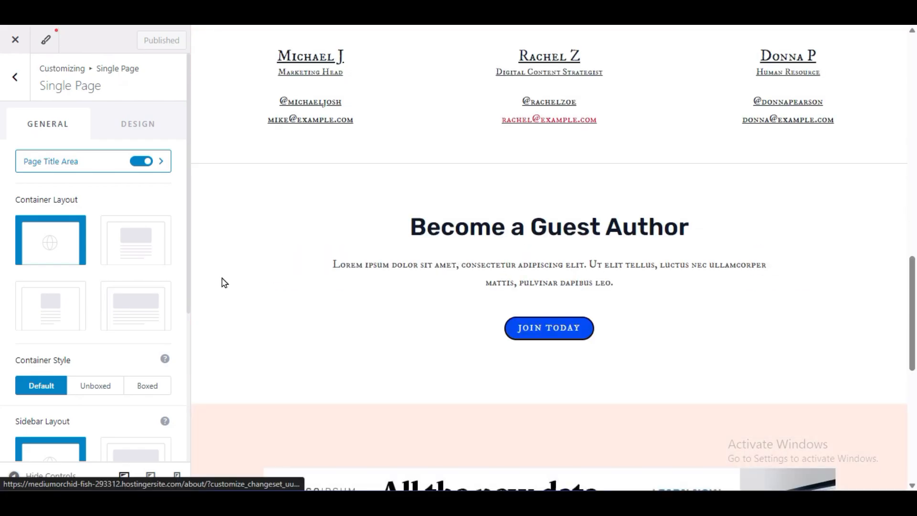
- Examine the About page at full width, then return to the main customizer options
click(14, 475)
scroll(317, 325, up, 10)
scroll(317, 325, up, 6)
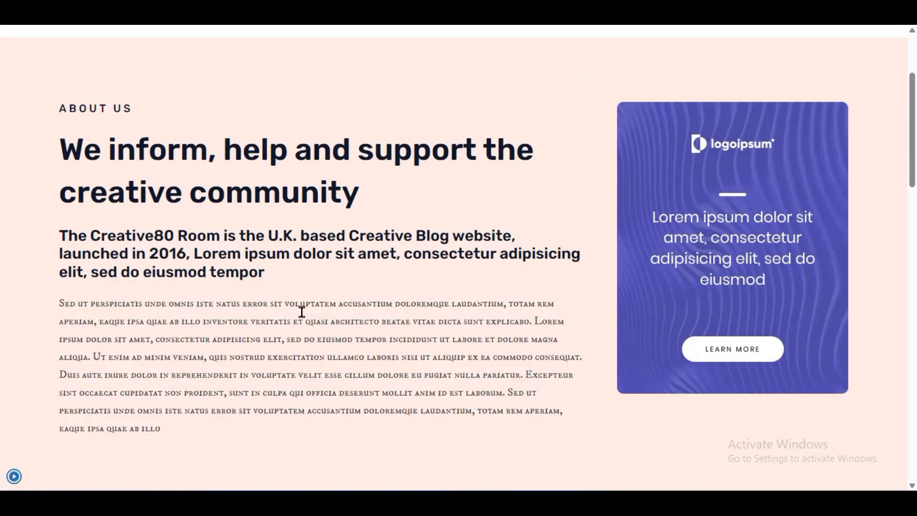
click(10, 475)
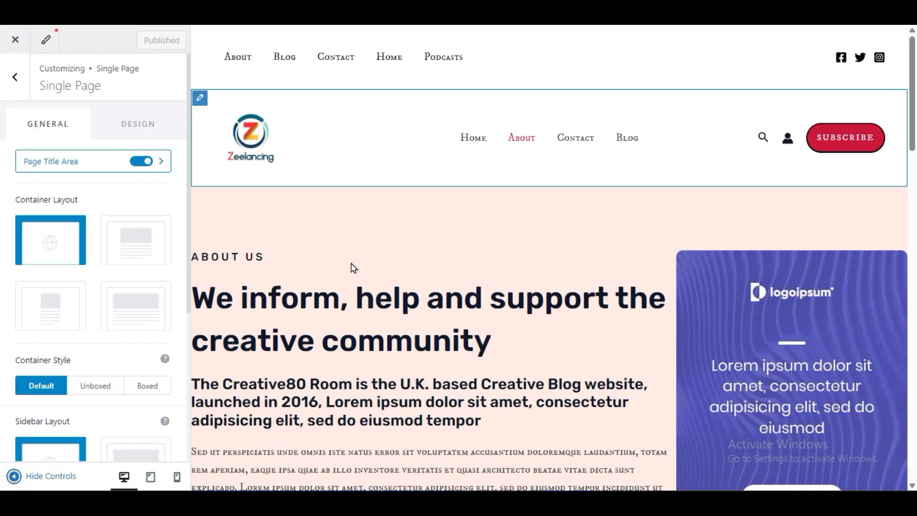
click(11, 80)
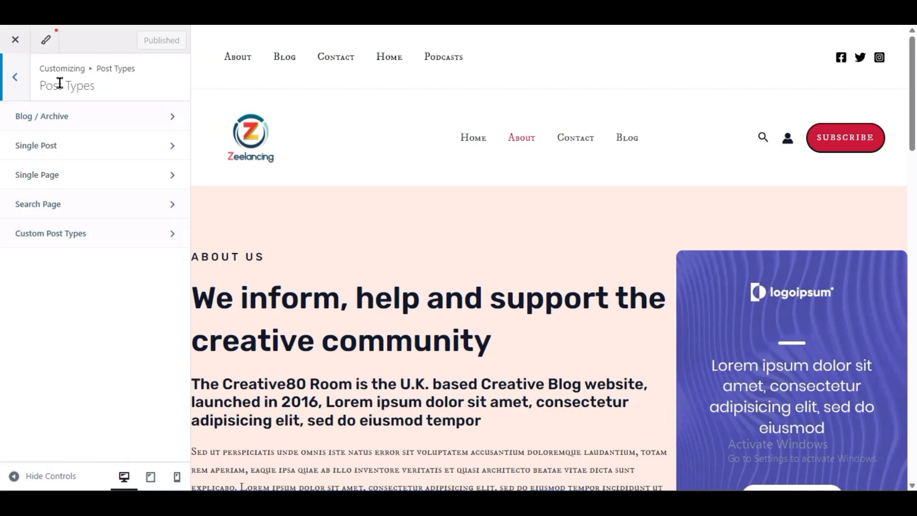
click(11, 78)
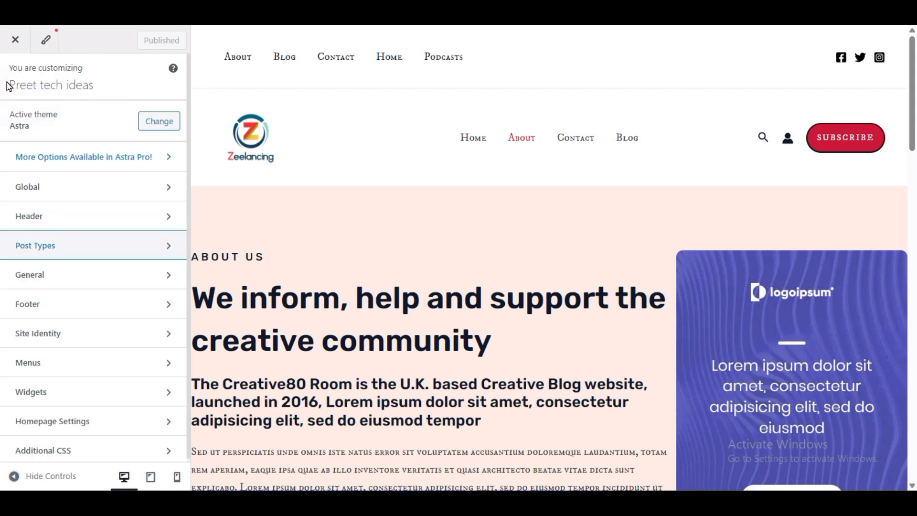
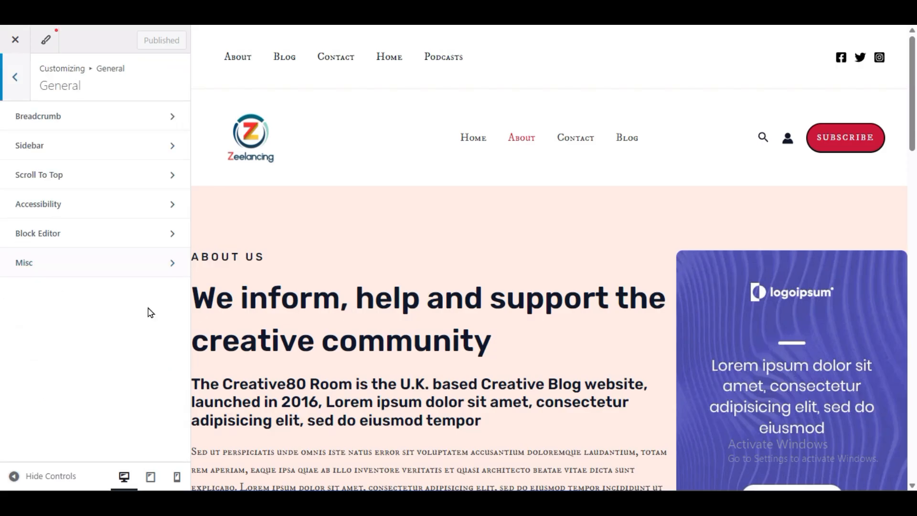
- In the Breadcrumb settings, set the header position to Inside while previewing the Blog page
click(86, 121)
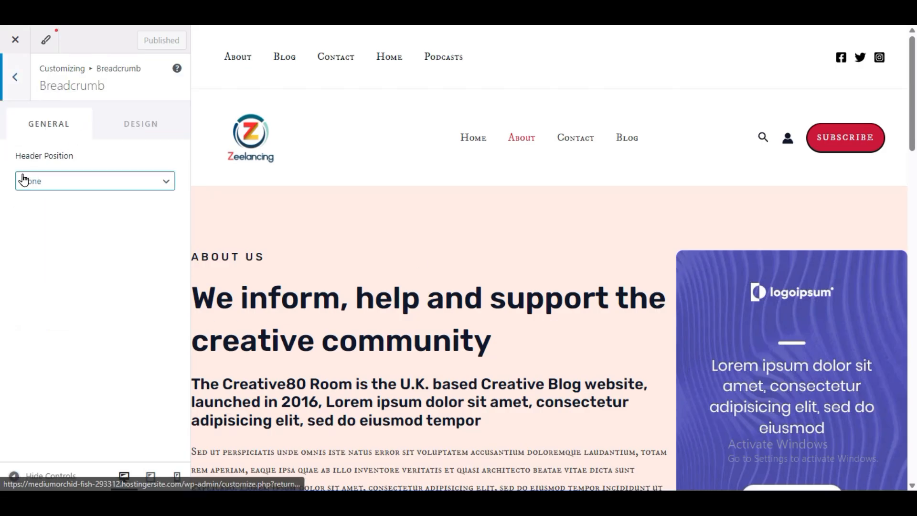
click(45, 181)
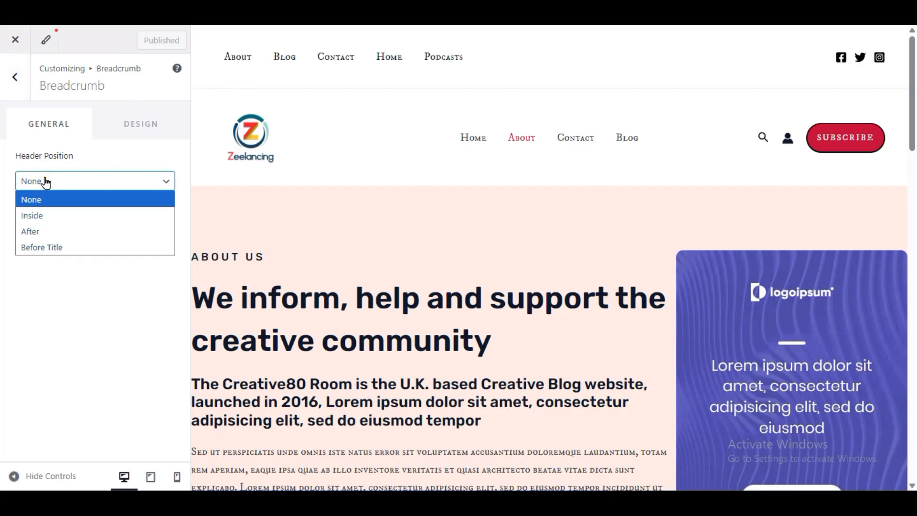
click(45, 182)
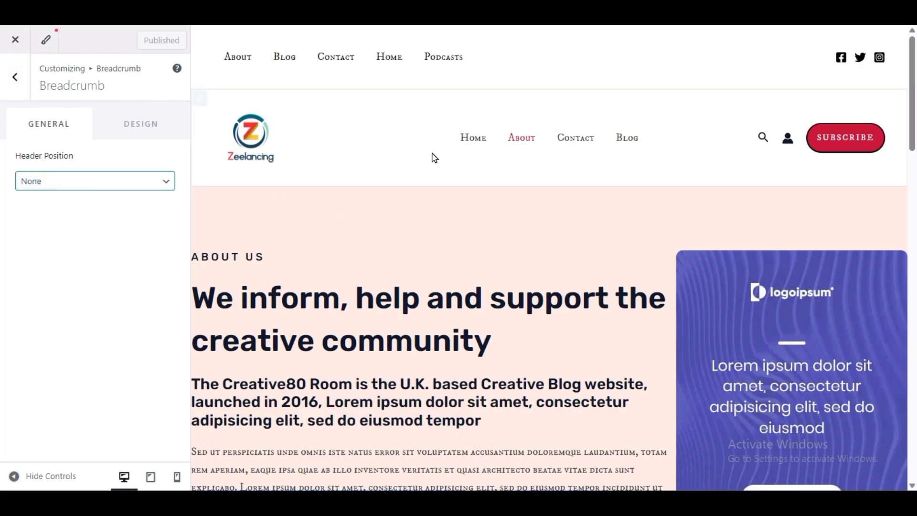
click(626, 137)
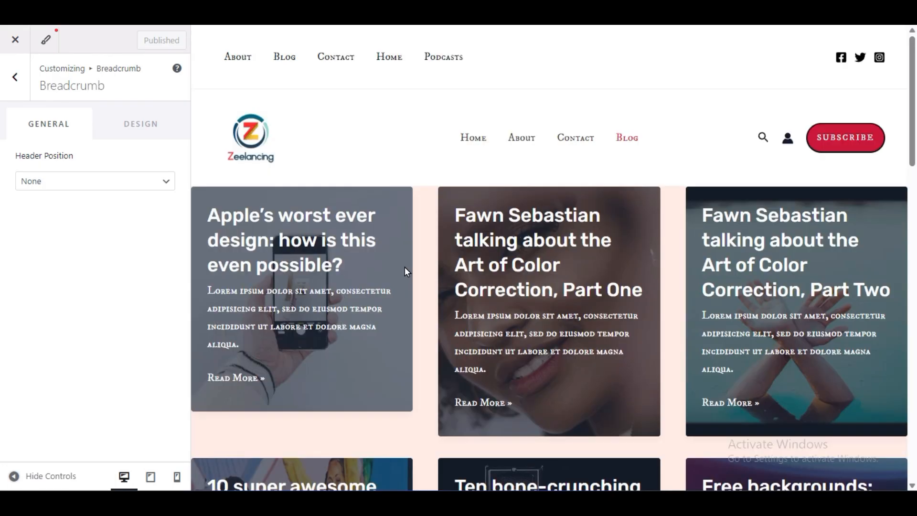
click(76, 184)
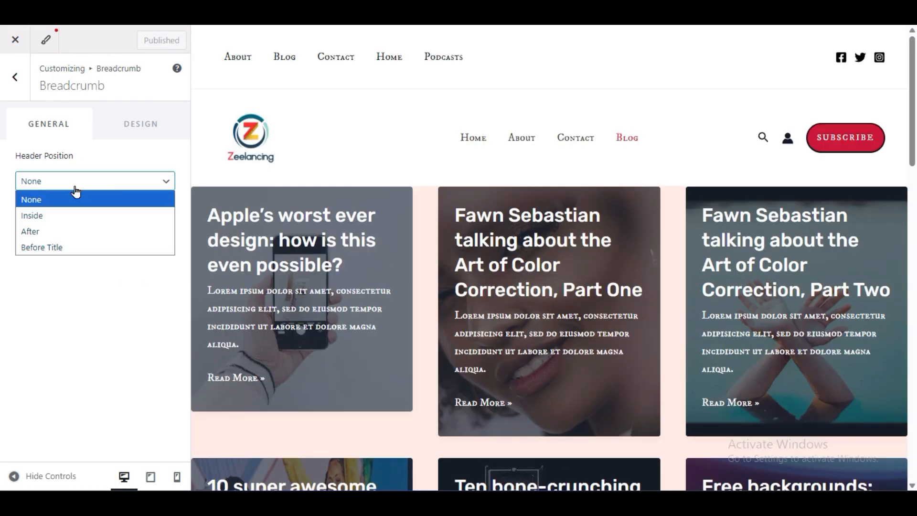
click(67, 214)
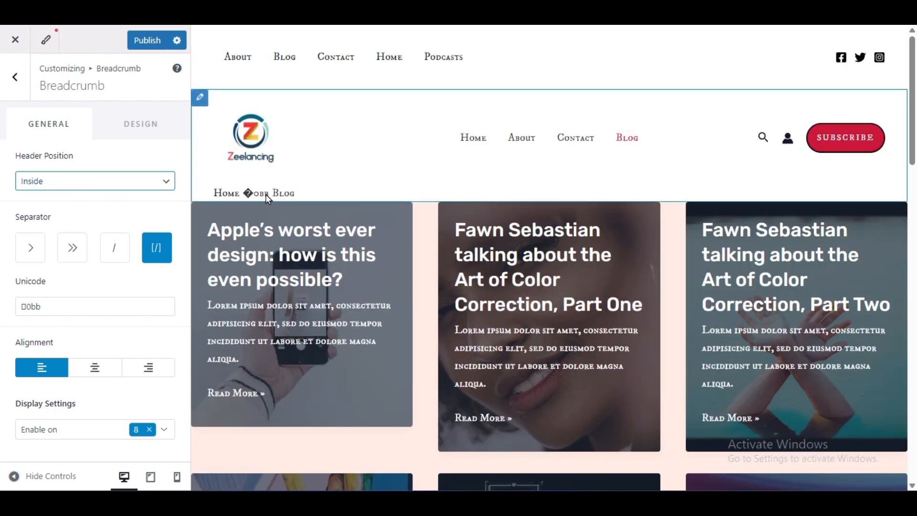
- Choose the double-arrow breadcrumb separator, try center alignment, and align the breadcrumb to the right
click(82, 257)
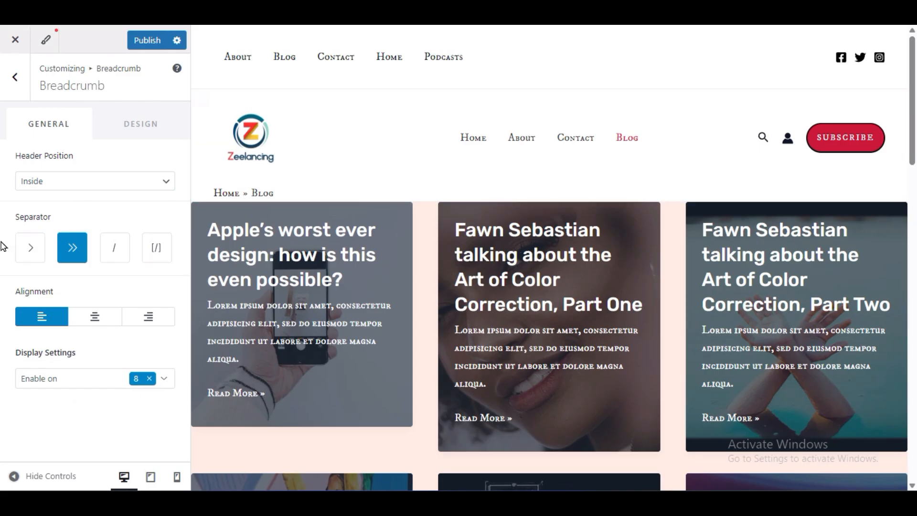
click(96, 318)
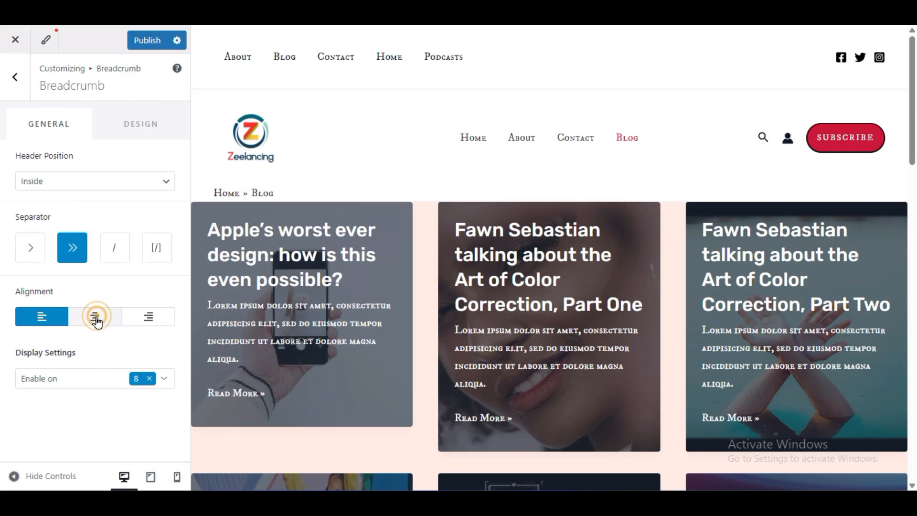
click(161, 322)
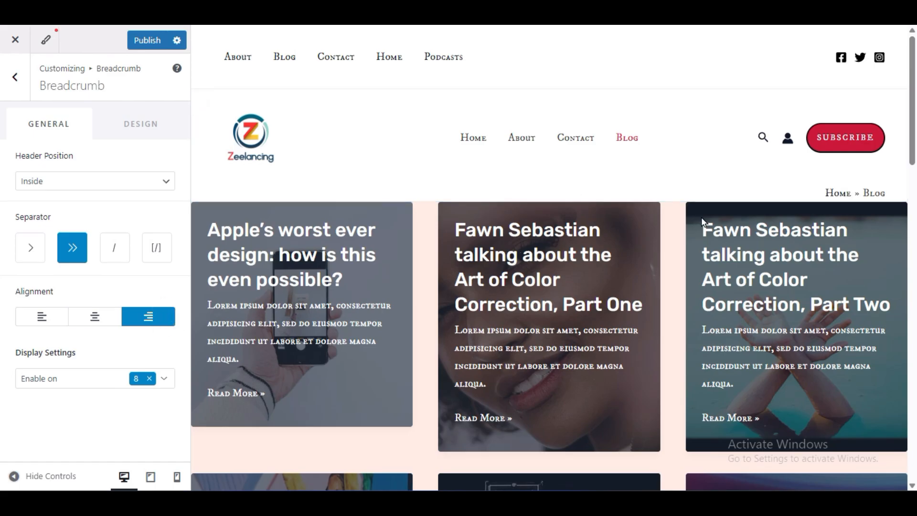
- Try the After header position for the breadcrumb, set the position back to None, and return to the General settings
click(78, 181)
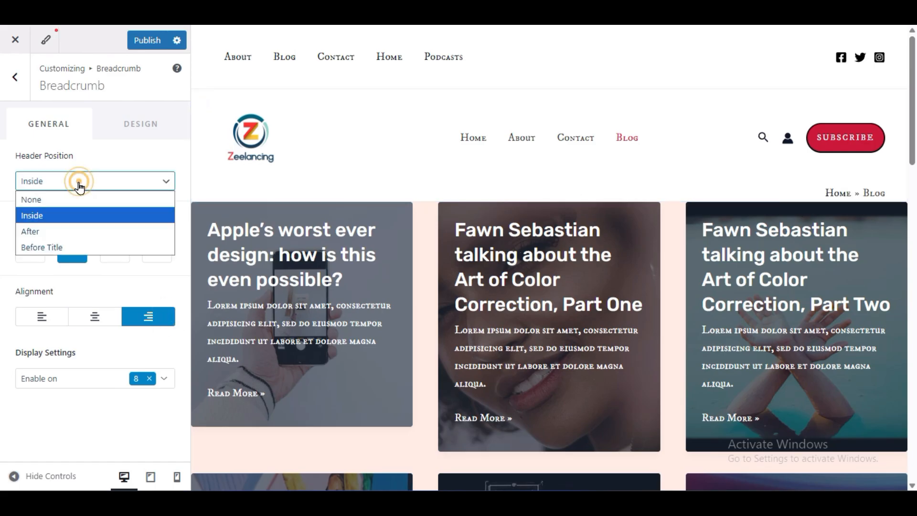
click(67, 232)
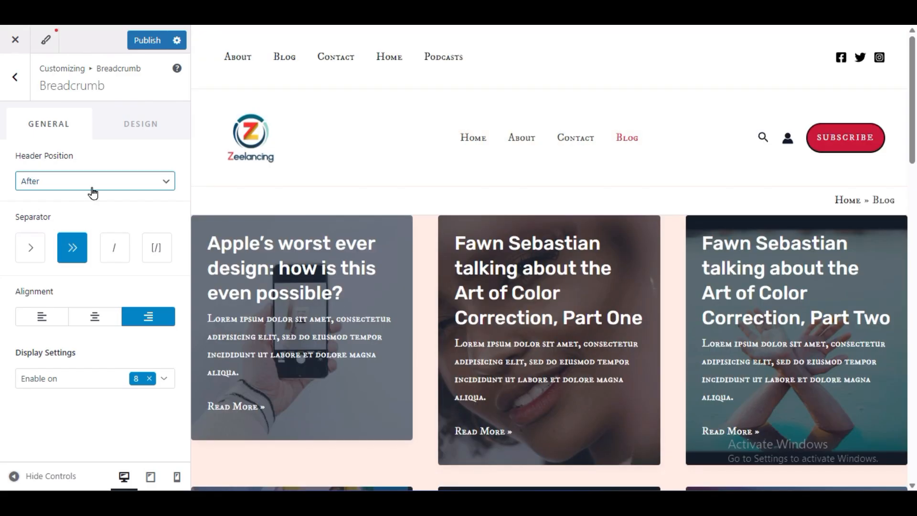
click(93, 188)
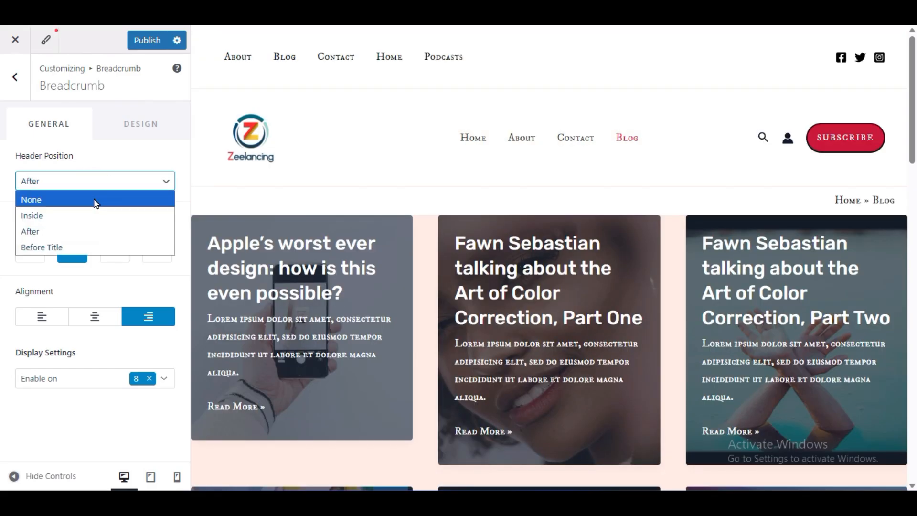
click(92, 200)
click(12, 76)
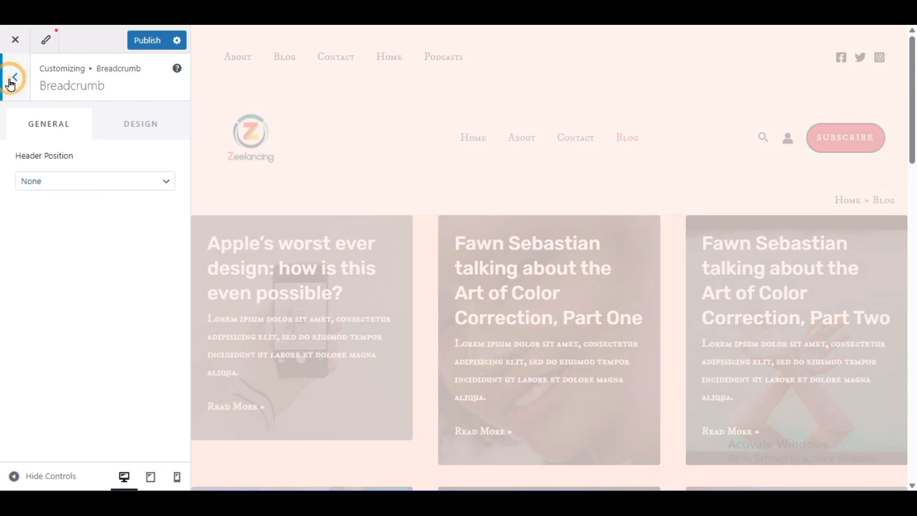
- Review the Sidebar settings and examine the sidebar on the 2021 Advertising Trends post
click(88, 148)
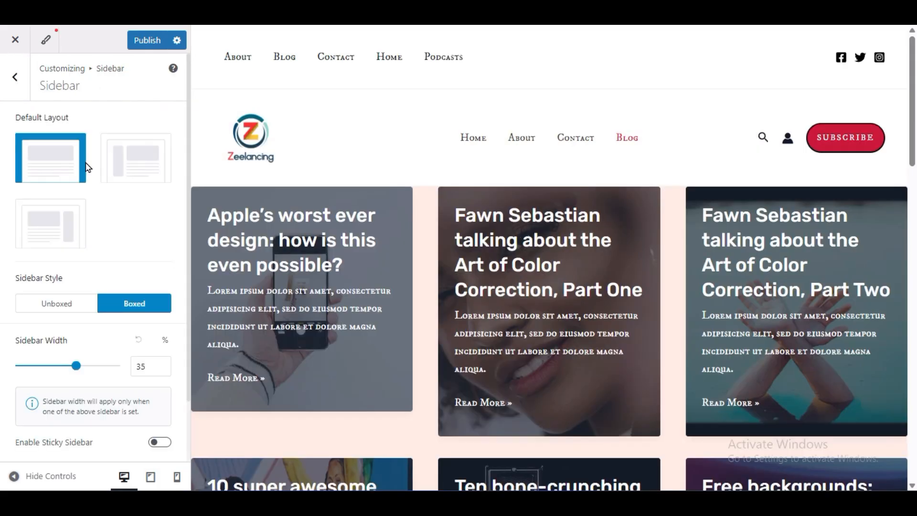
scroll(631, 263, down, 10)
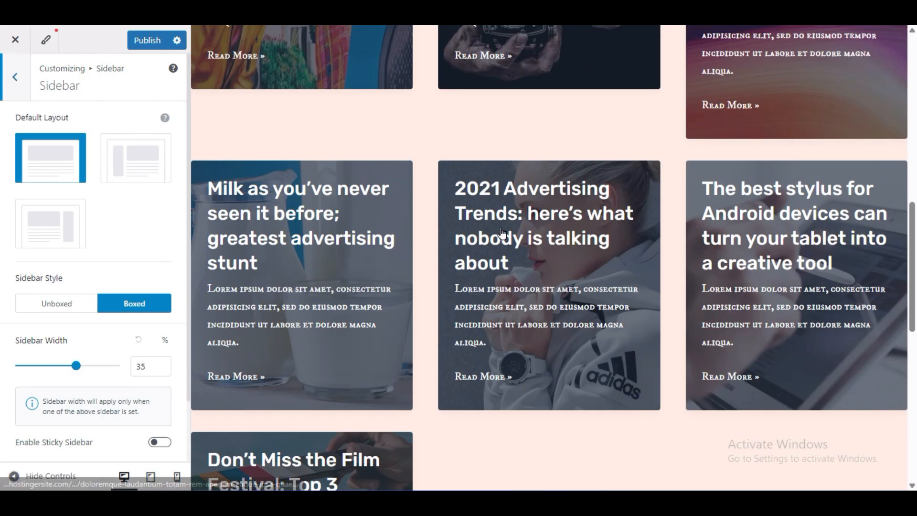
click(495, 262)
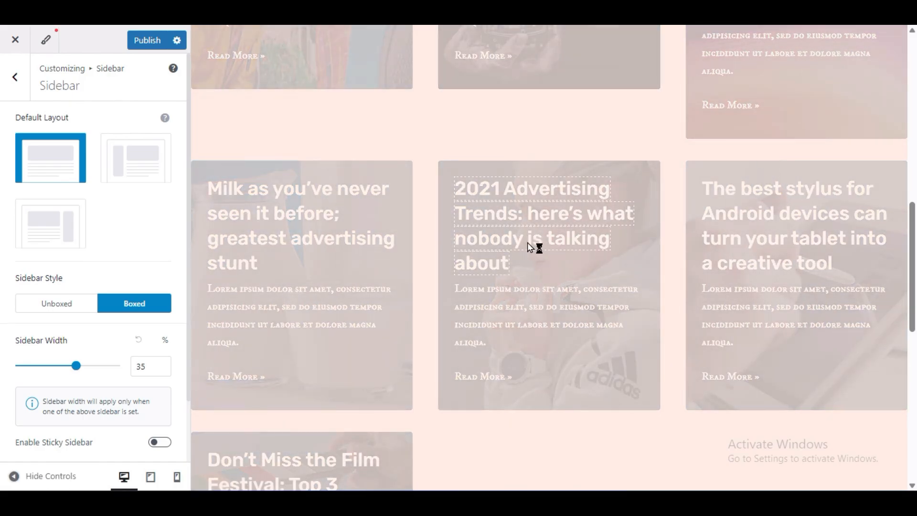
scroll(759, 281, down, 5)
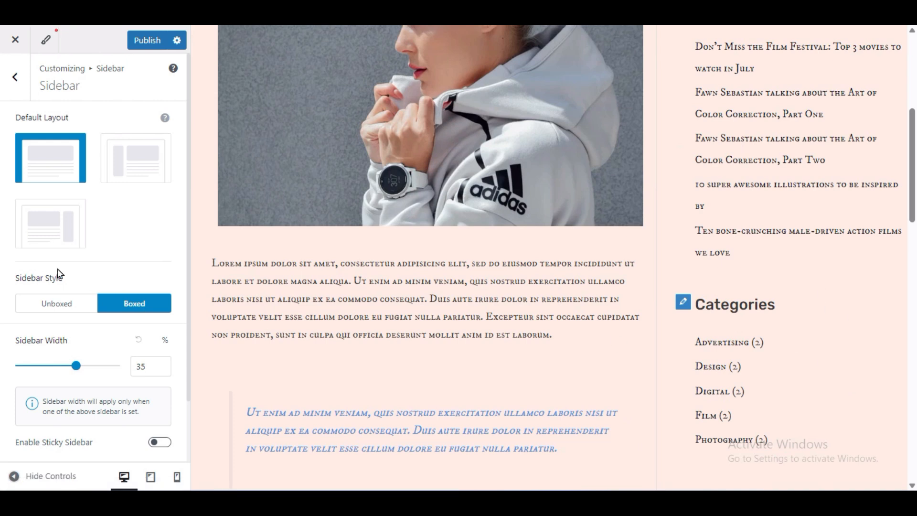
scroll(783, 280, up, 3)
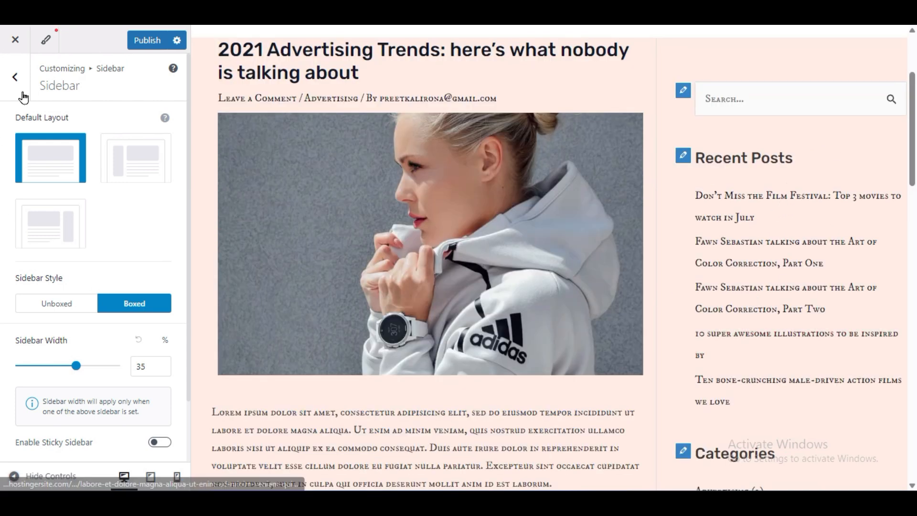
click(8, 95)
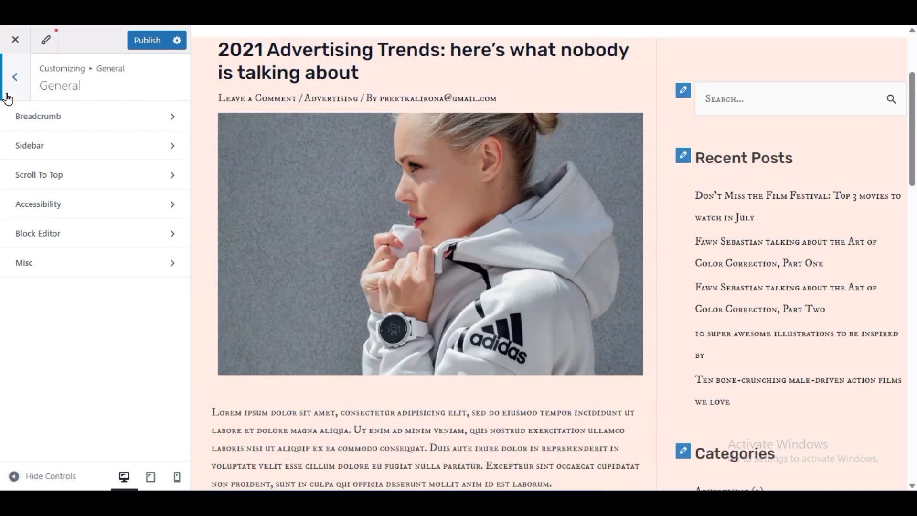
- Enable Scroll to Top and test its button on the post from further down the page
click(61, 181)
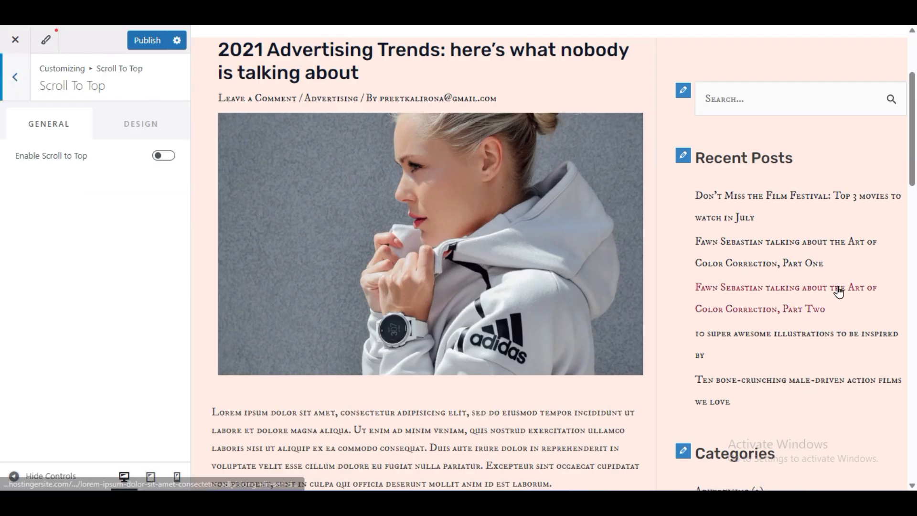
scroll(825, 327, down, 9)
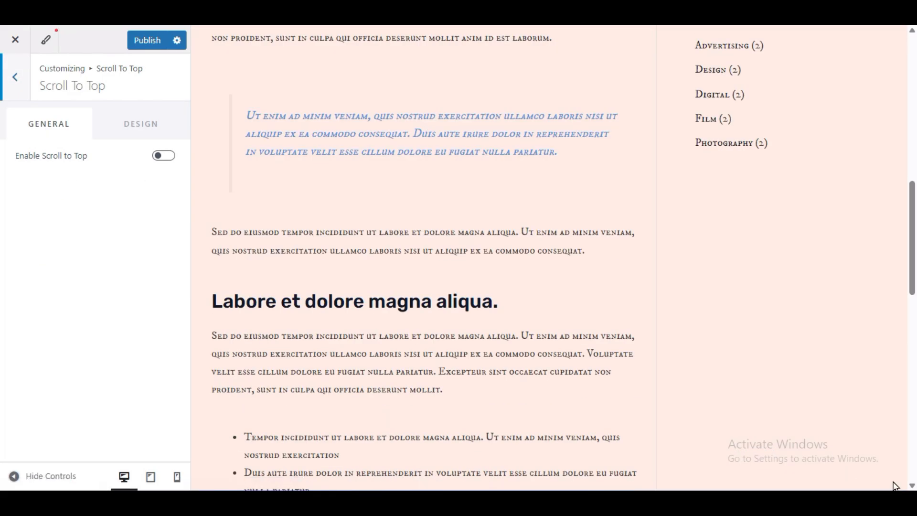
click(159, 157)
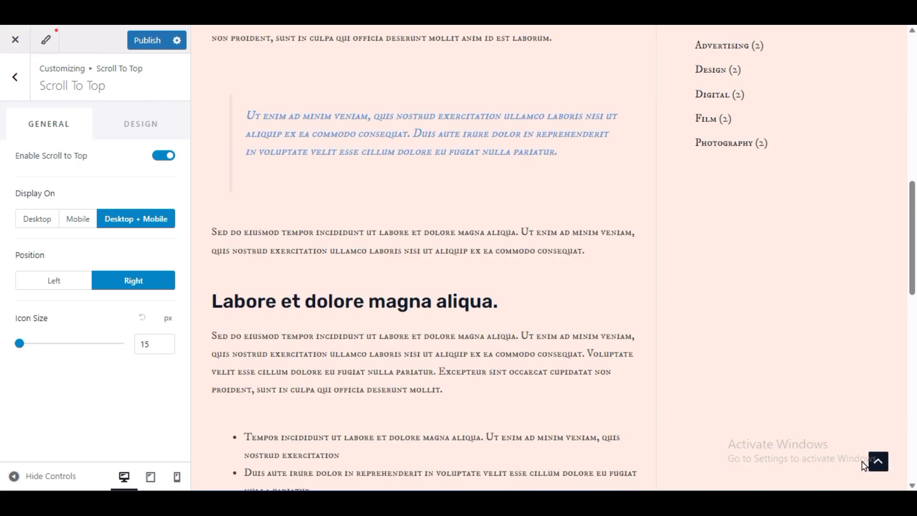
click(878, 464)
scroll(669, 378, down, 12)
scroll(673, 382, down, 10)
click(878, 461)
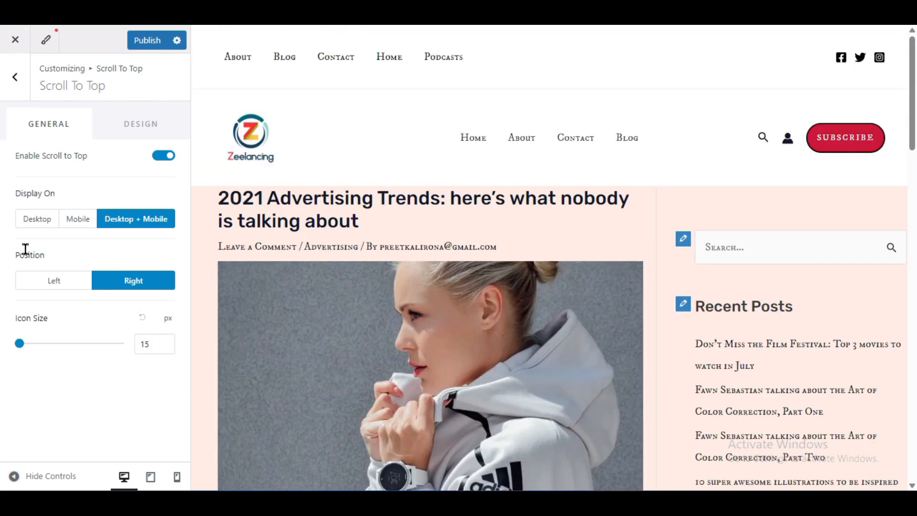
- Try displaying the Scroll to Top button on Desktop only, restore Desktop + Mobile, and return to the General settings
scroll(892, 391, down, 10)
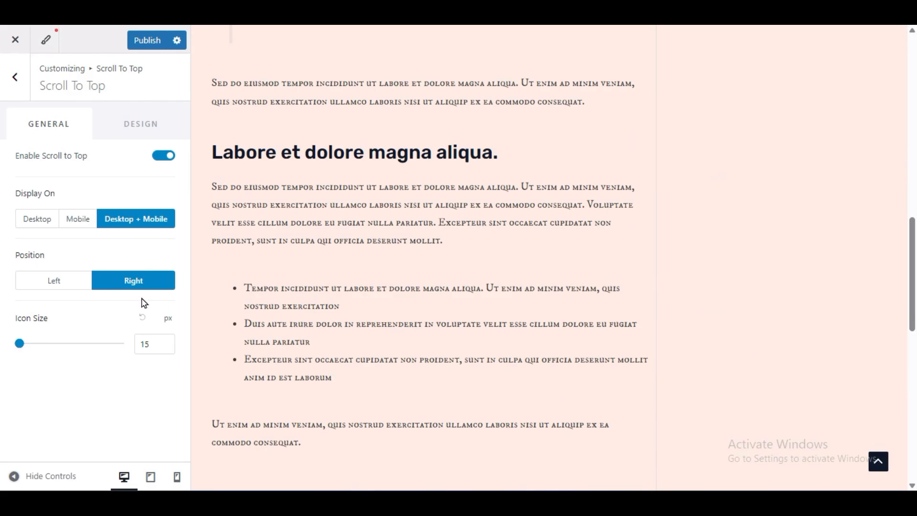
click(36, 219)
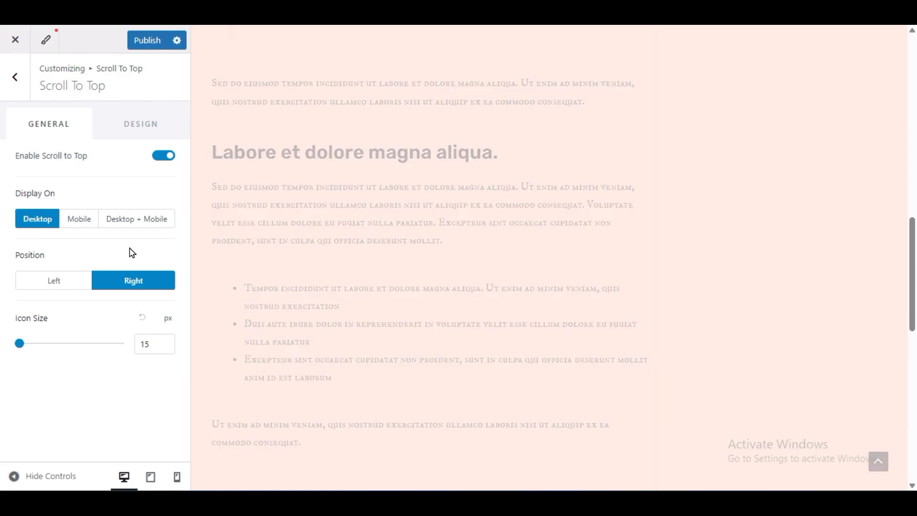
click(118, 222)
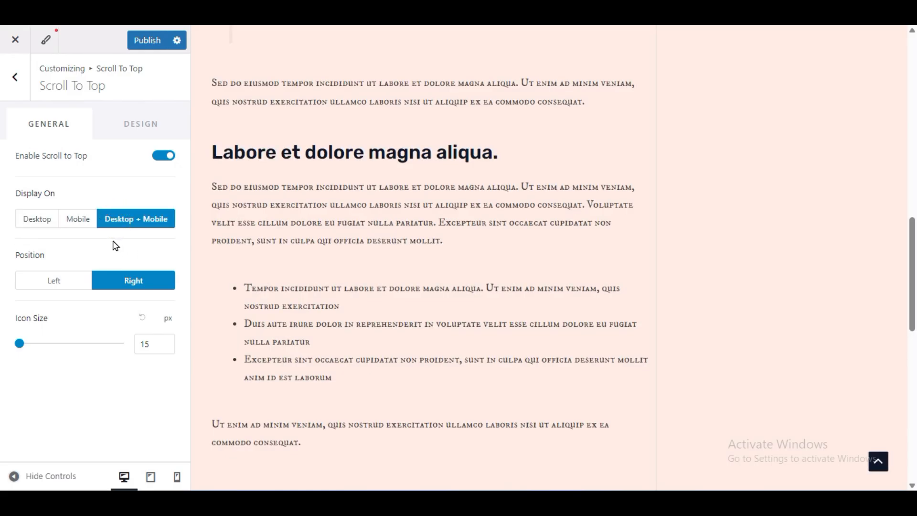
click(14, 79)
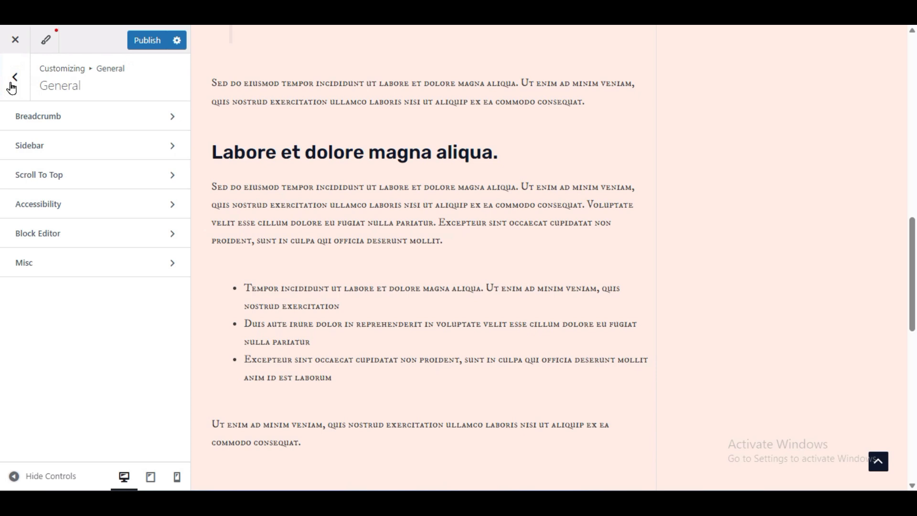
- Review the Accessibility highlight options and the Block Editor's core blocks spacing options
click(20, 203)
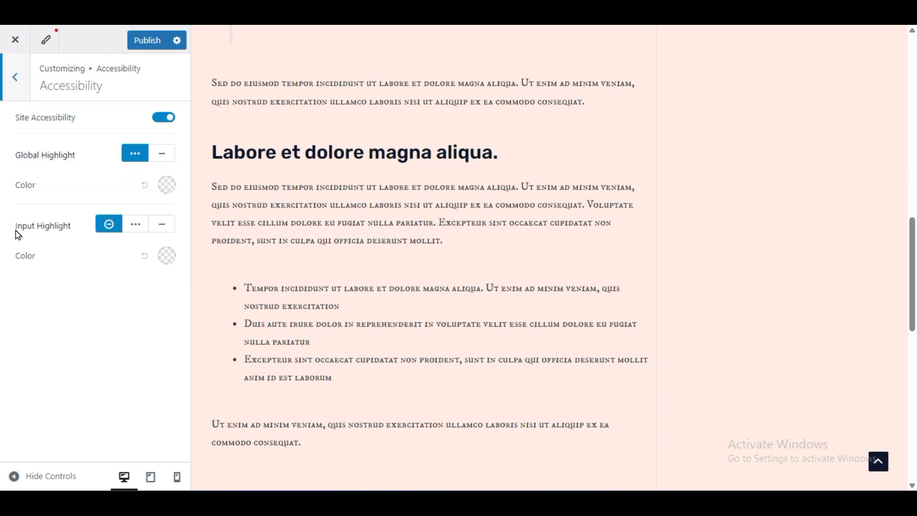
scroll(386, 302, up, 10)
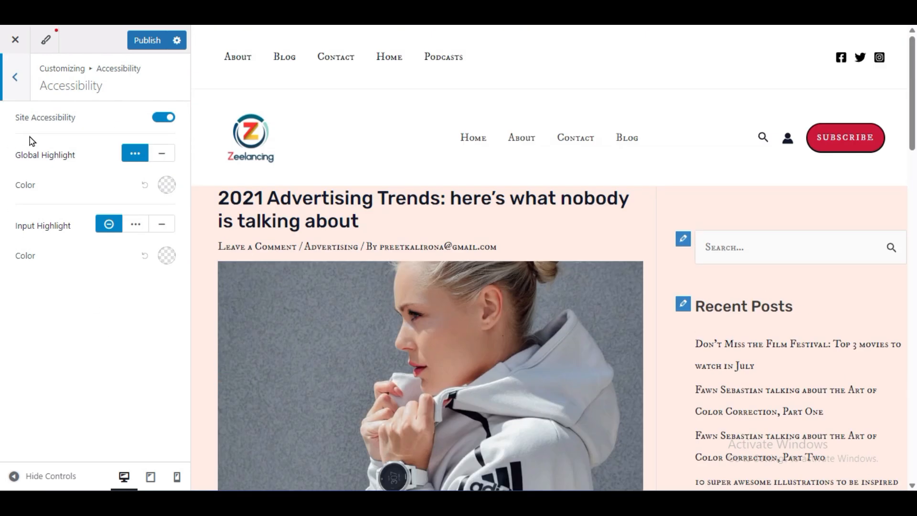
click(12, 78)
click(70, 239)
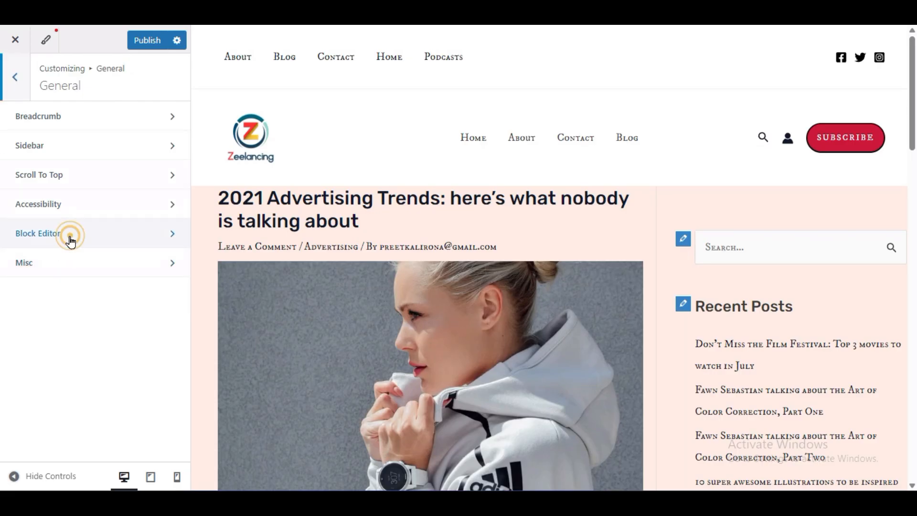
click(6, 89)
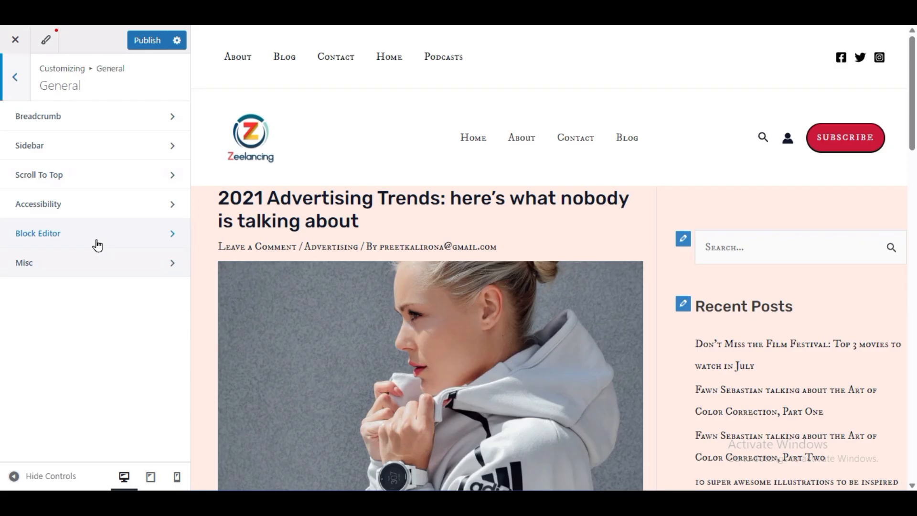
- Enable Smooth Scroll to ID in the Misc settings, test scrolling on the post, and publish the changes
click(102, 262)
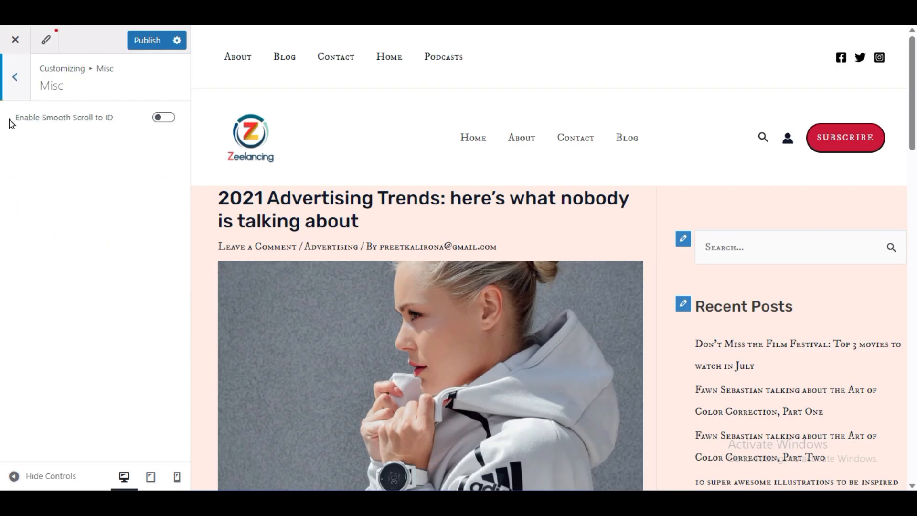
click(158, 119)
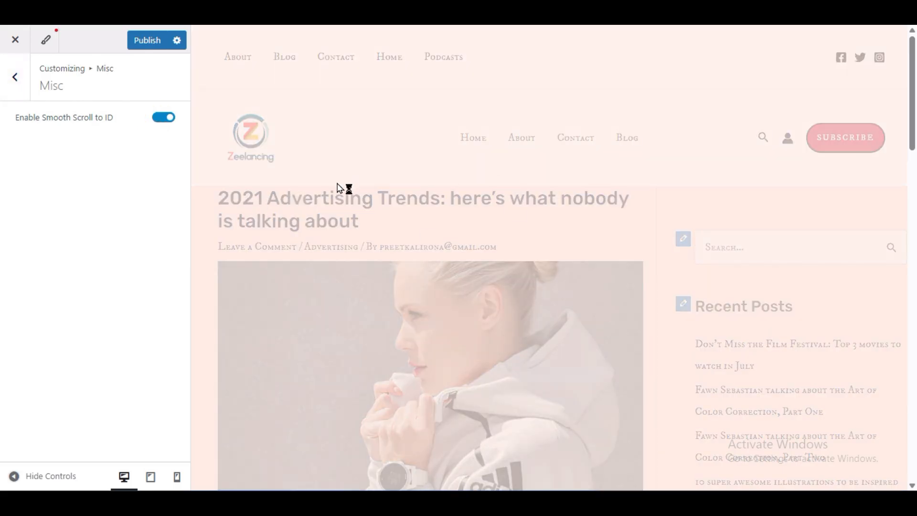
scroll(480, 337, down, 10)
scroll(494, 345, up, 10)
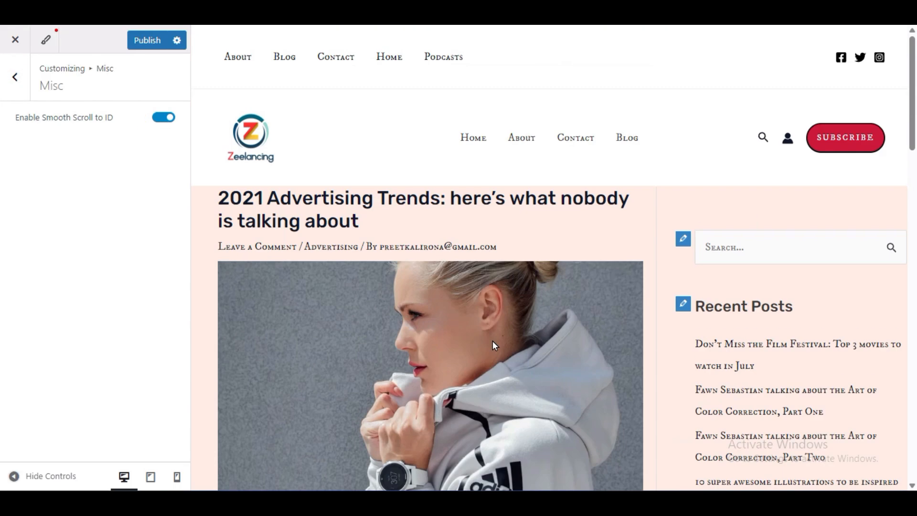
scroll(483, 279, down, 15)
scroll(483, 279, up, 15)
scroll(484, 279, down, 10)
scroll(482, 278, up, 10)
click(140, 41)
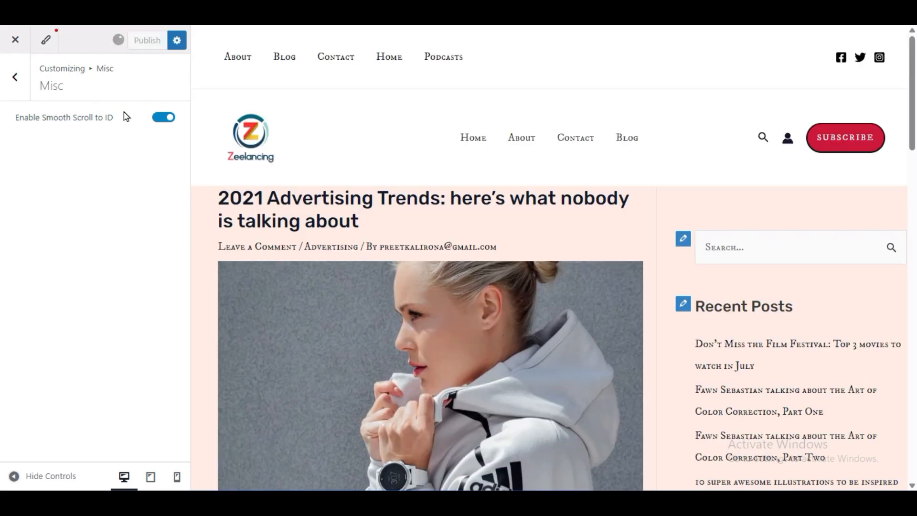
- Go to the Footer settings and examine the footer's menu, social icons, signup form and copyright row in the preview
click(11, 82)
click(12, 82)
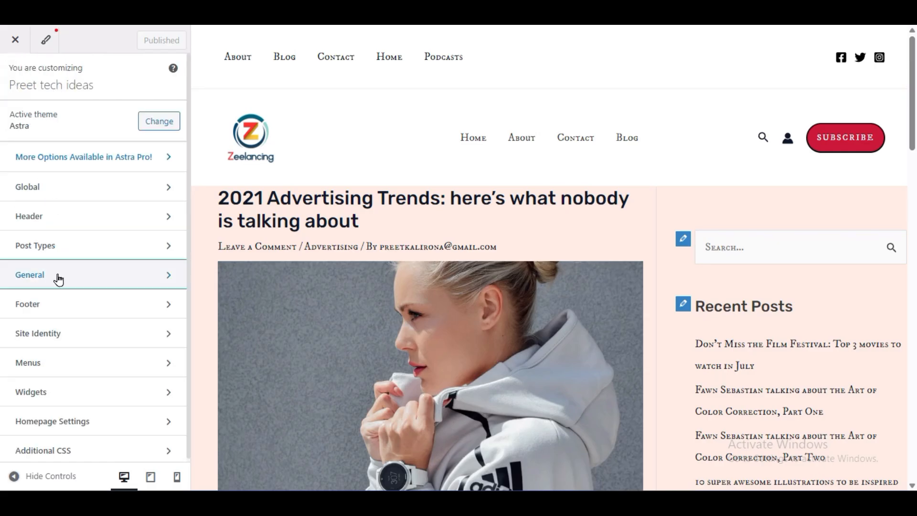
click(53, 302)
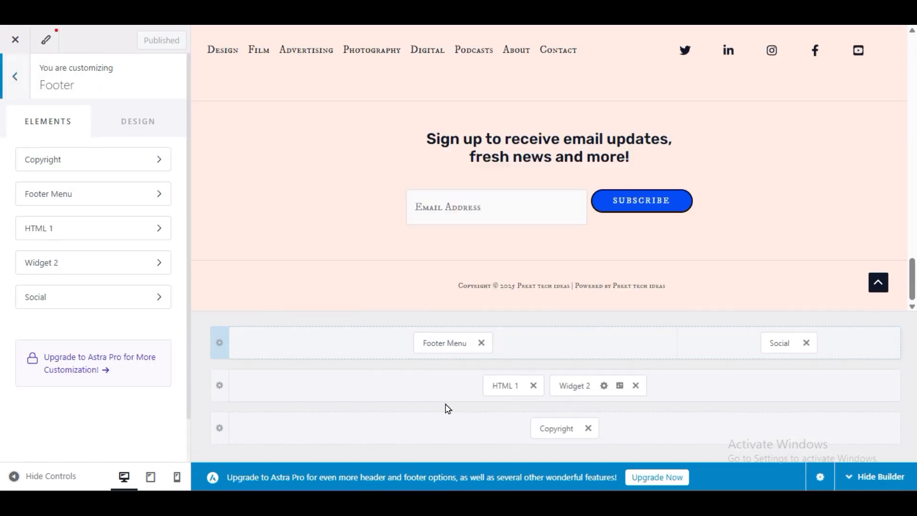
scroll(411, 184, up, 5)
scroll(524, 248, down, 5)
scroll(525, 248, up, 3)
scroll(524, 249, down, 3)
scroll(524, 249, up, 3)
scroll(524, 251, down, 3)
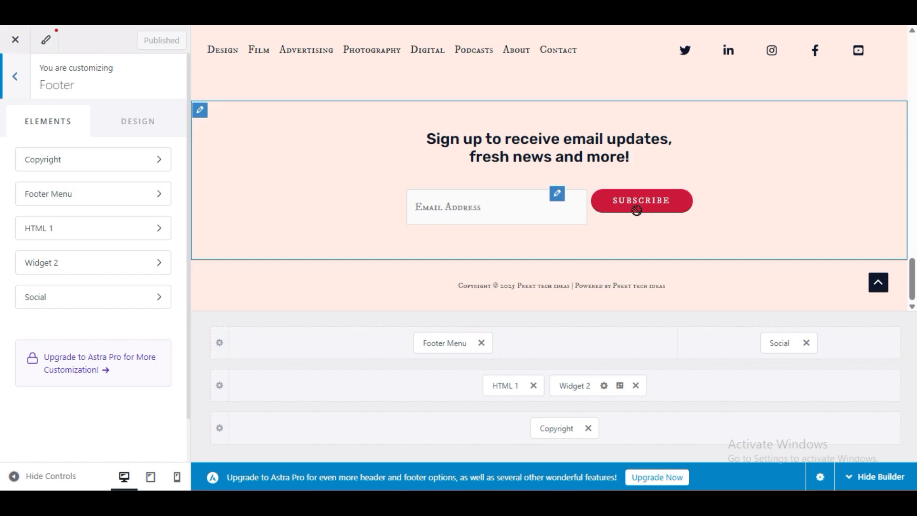
scroll(322, 260, up, 3)
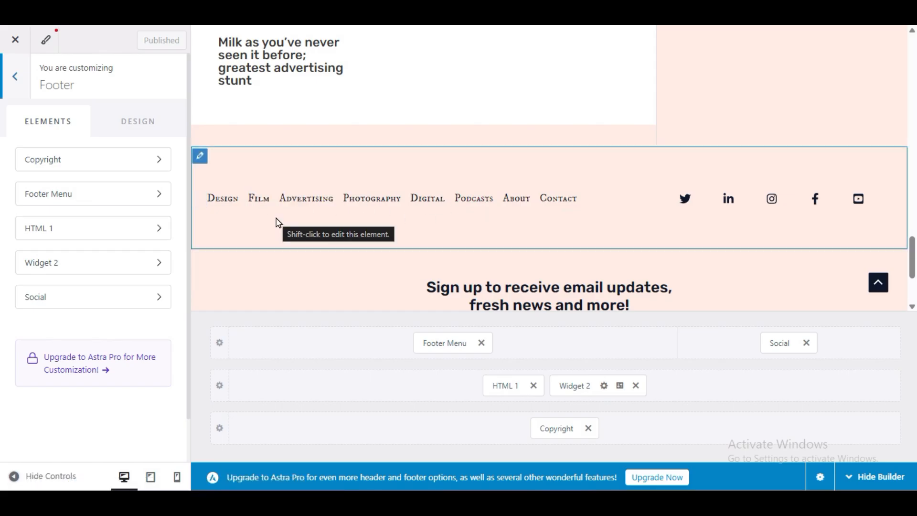
- Open the menu location assignments from the Footer Menu element's configuration, showing the Footer Menu location
click(447, 342)
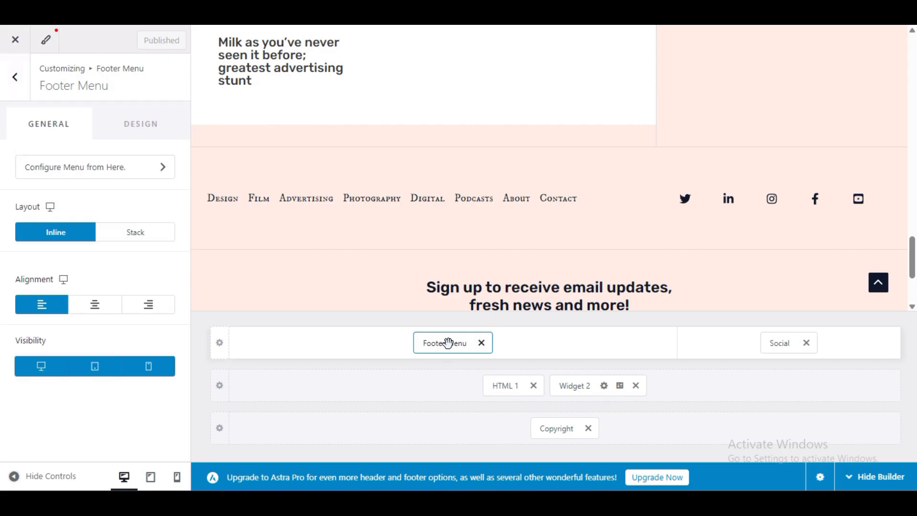
click(125, 174)
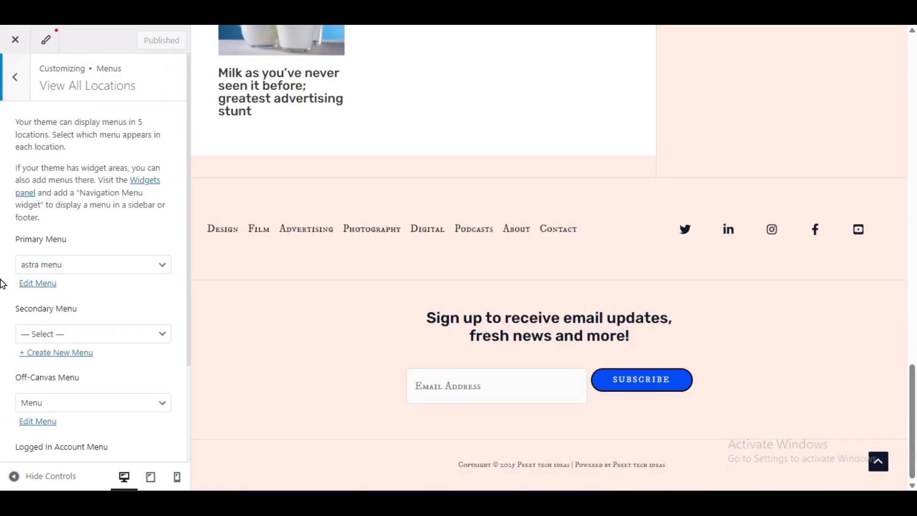
scroll(3, 286, down, 3)
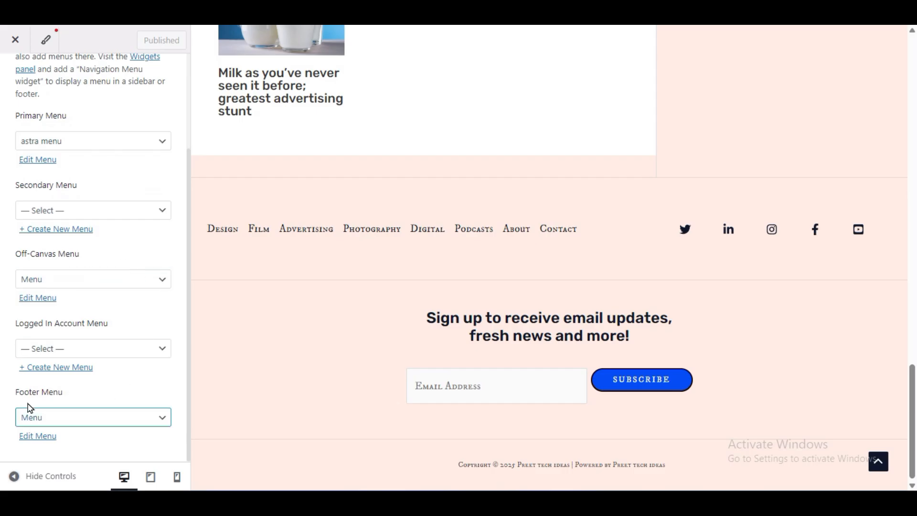
- Try assigning my menu and then sec menu to the Footer Menu location and check the preview
click(45, 422)
click(66, 417)
key(Down)
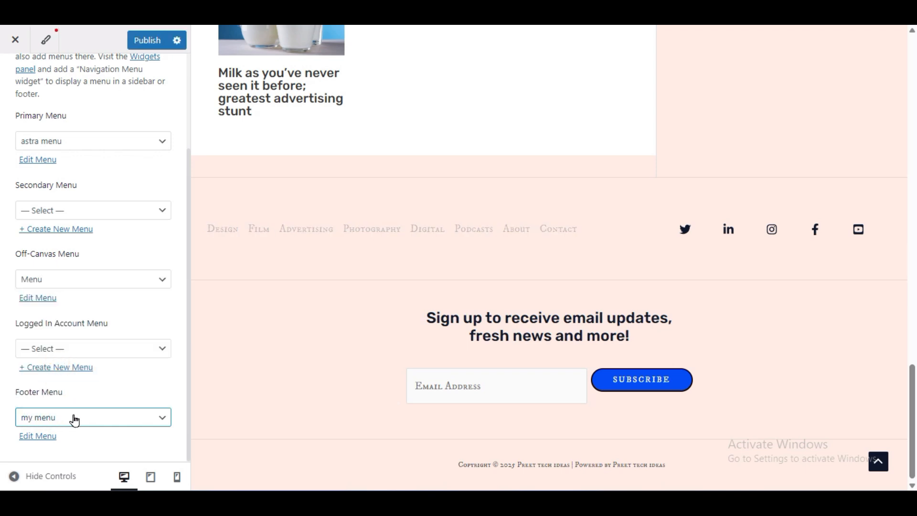
click(74, 419)
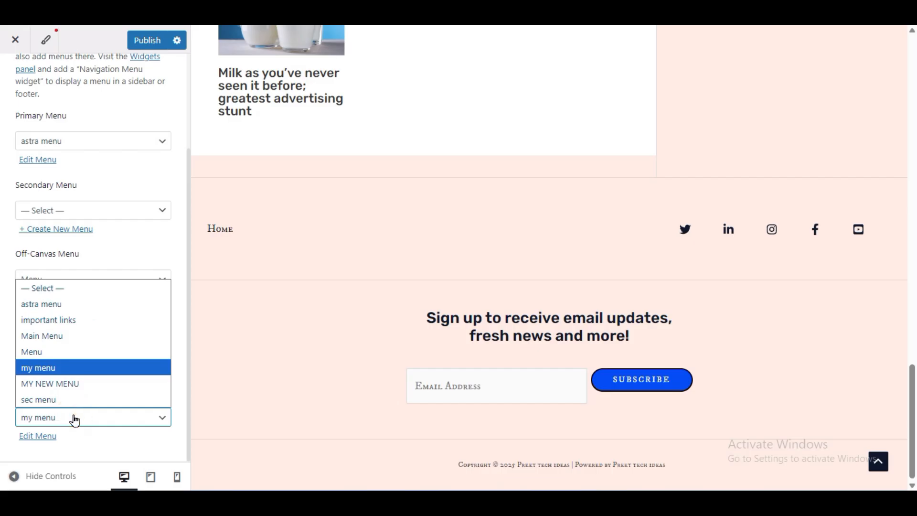
click(72, 402)
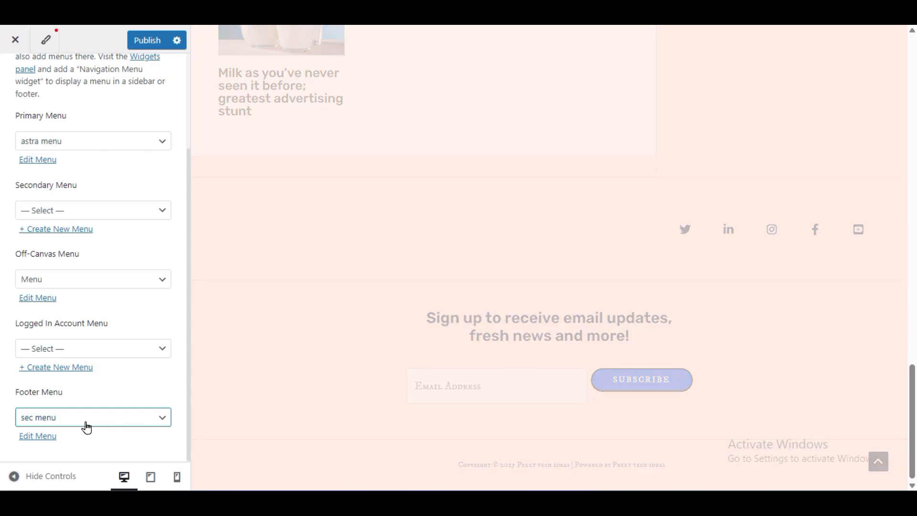
scroll(409, 310, up, 15)
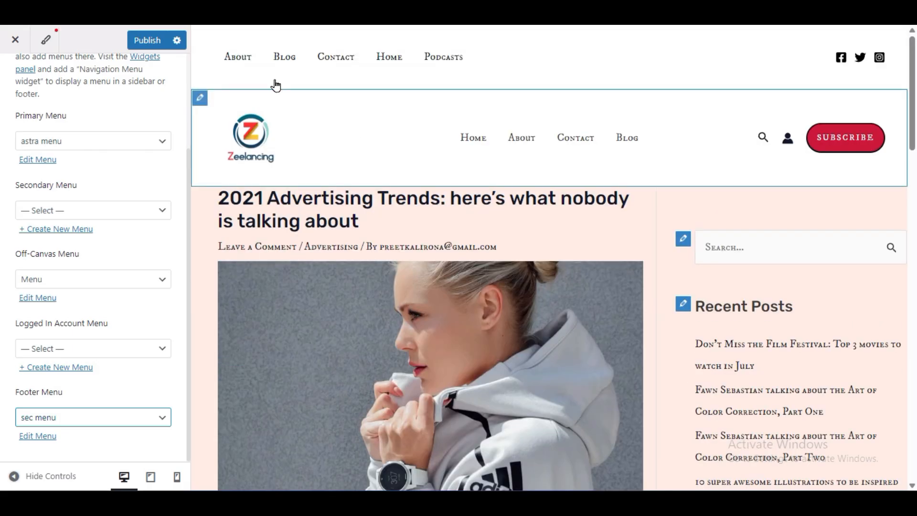
scroll(372, 344, down, 15)
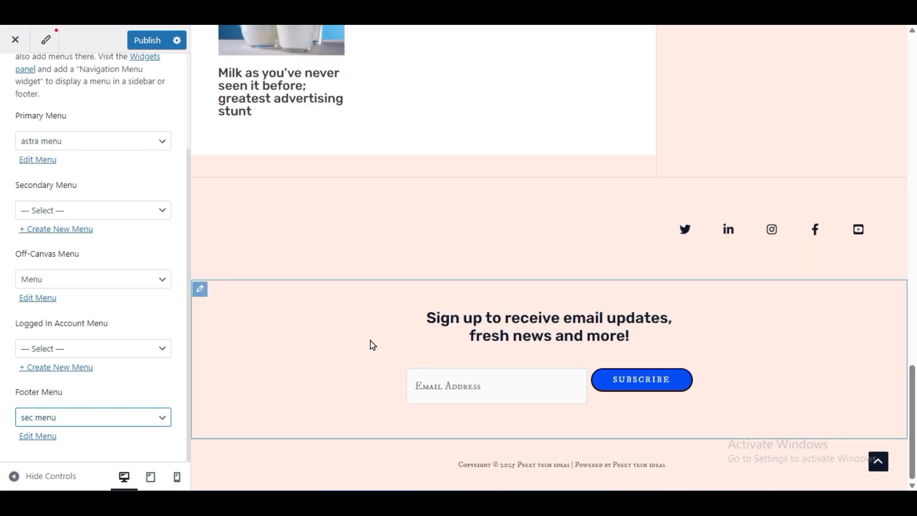
- Clear the menu assigned to the Footer Menu location
click(83, 419)
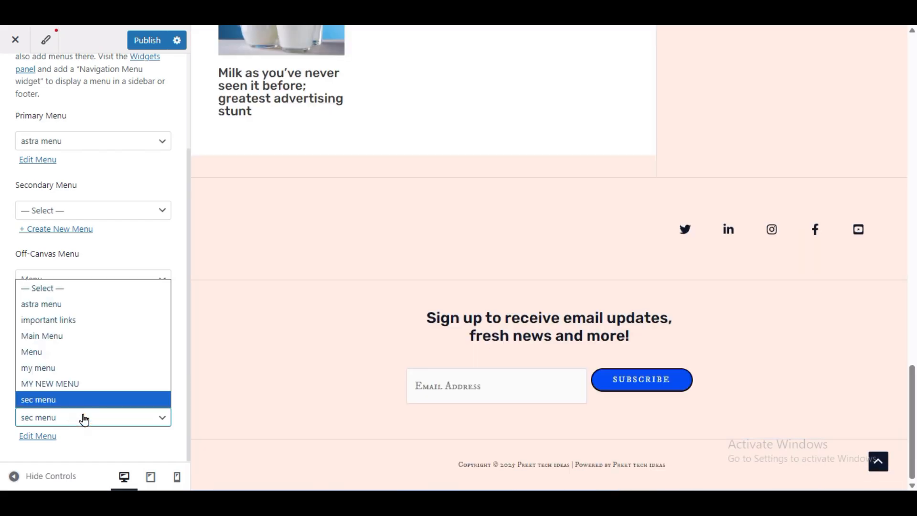
click(61, 287)
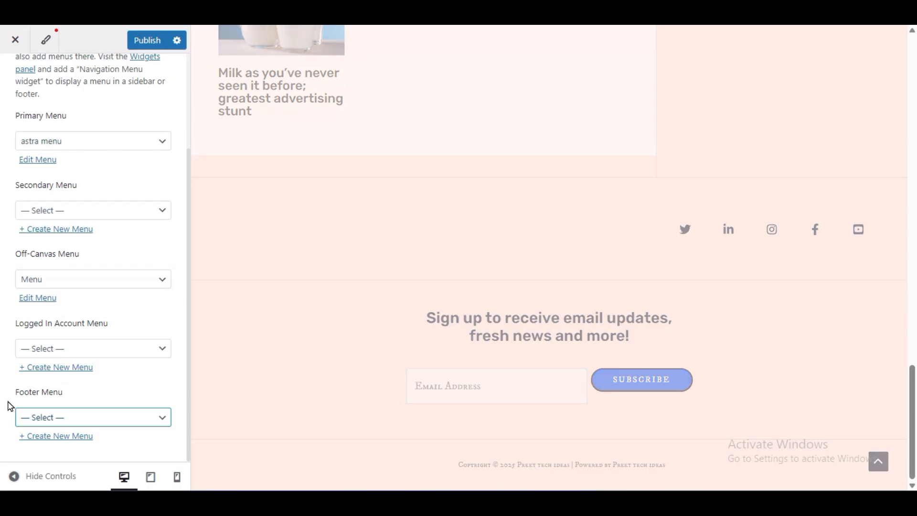
click(30, 414)
click(61, 289)
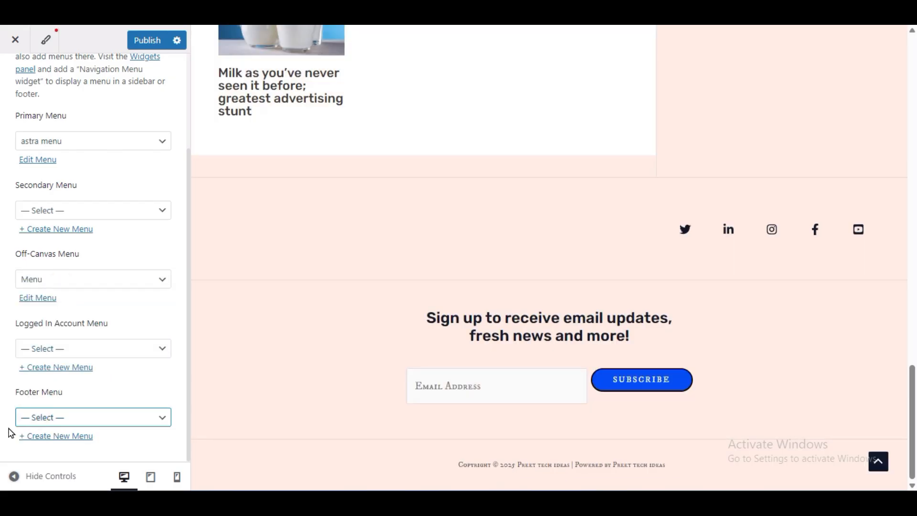
- Create a new menu named footer assigned to the Footer Menu location
click(43, 436)
click(62, 159)
text(footer)
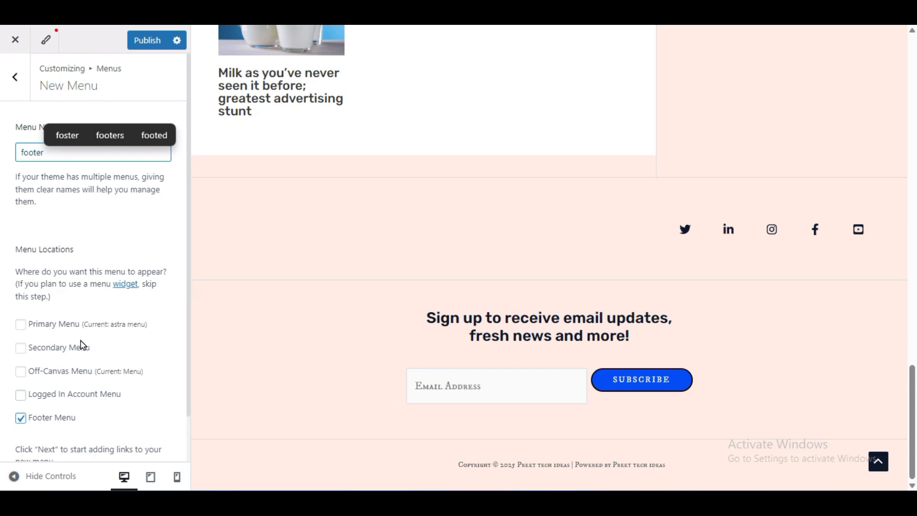
scroll(81, 397, down, 1)
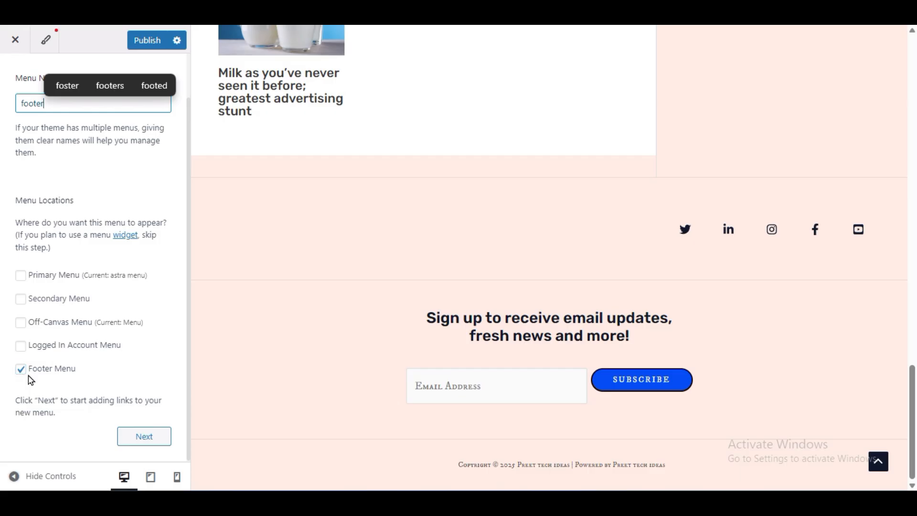
click(127, 434)
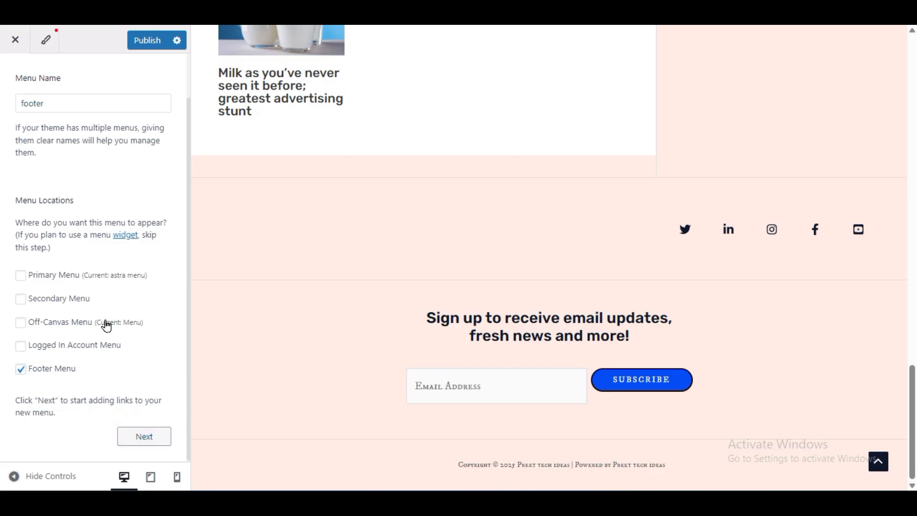
- Add the Advertising, Design, Digital and Film categories to the footer menu and publish the changes
click(137, 247)
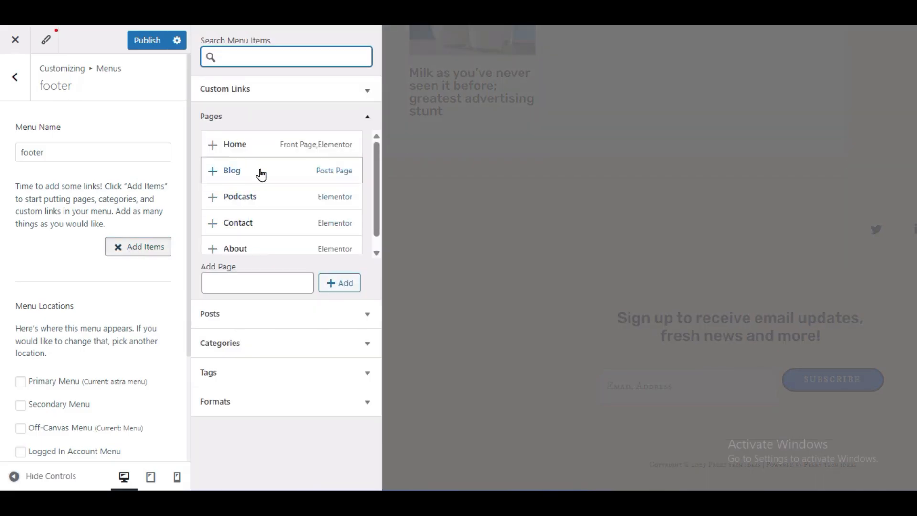
scroll(265, 208, down, 1)
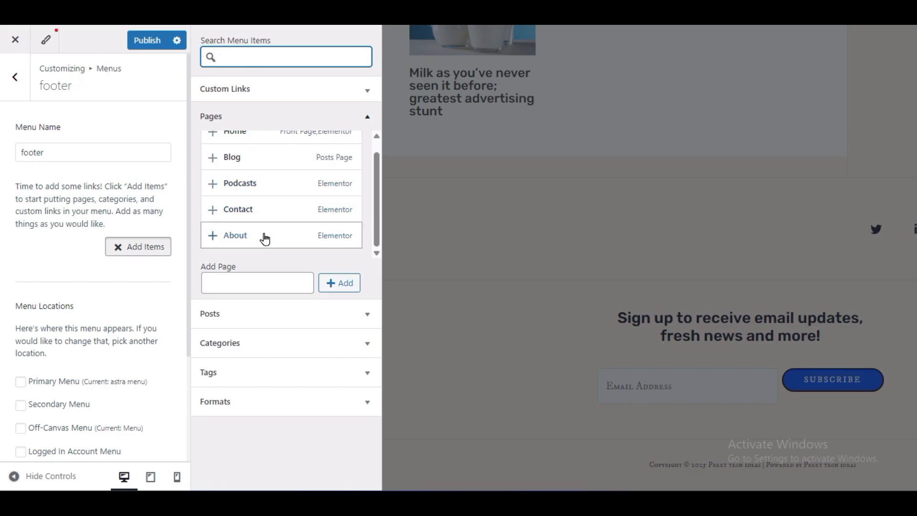
click(277, 344)
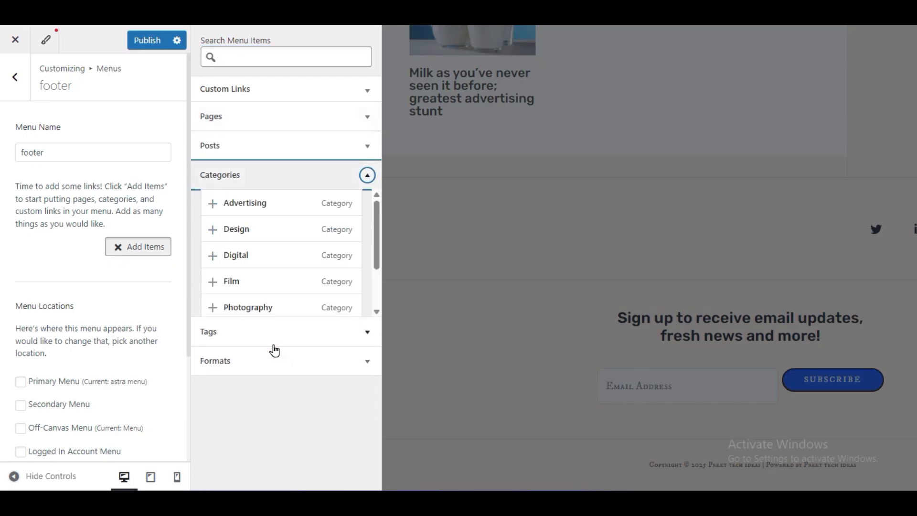
click(212, 203)
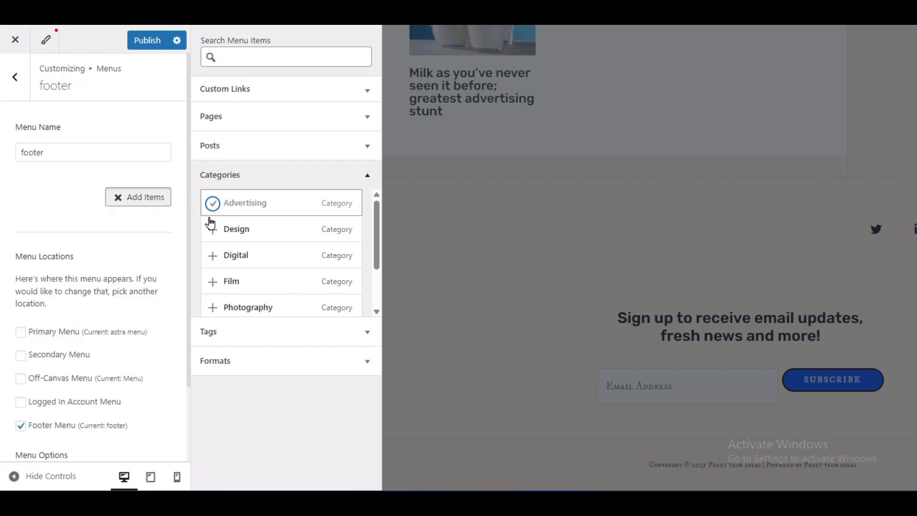
click(211, 230)
click(213, 257)
click(213, 282)
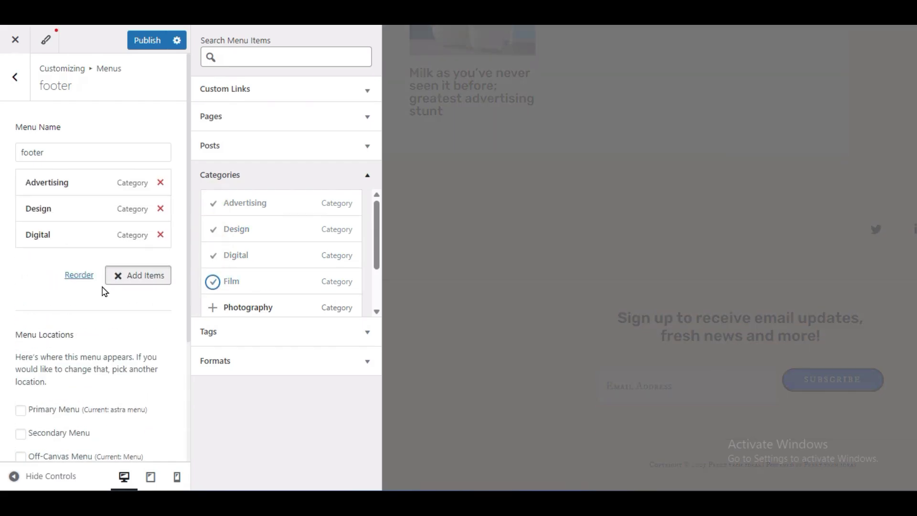
click(88, 301)
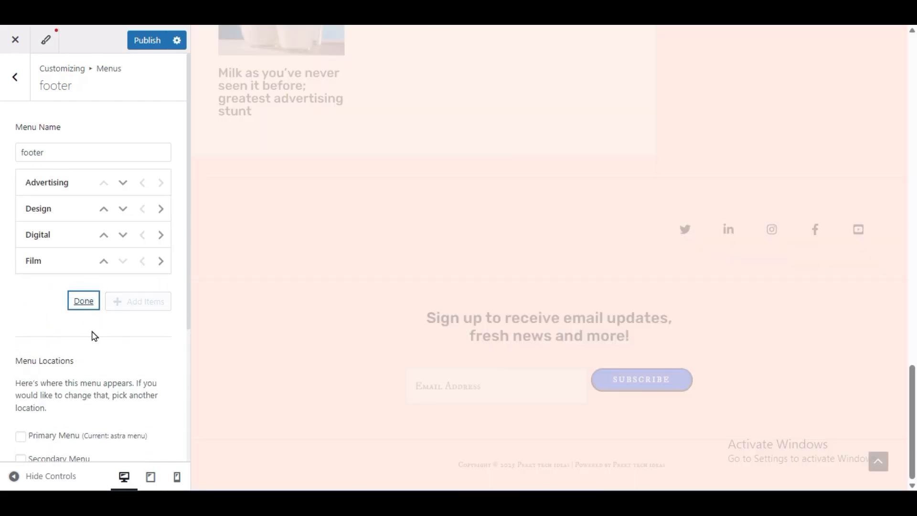
click(84, 306)
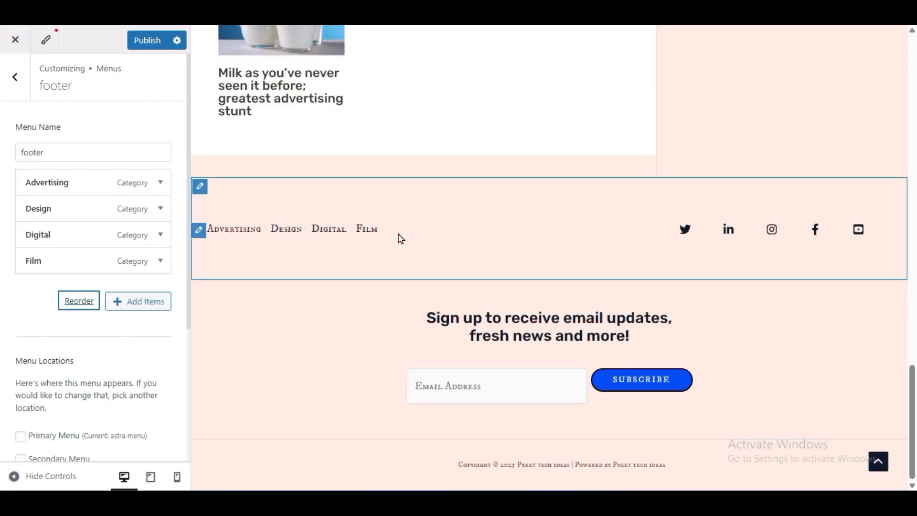
click(137, 42)
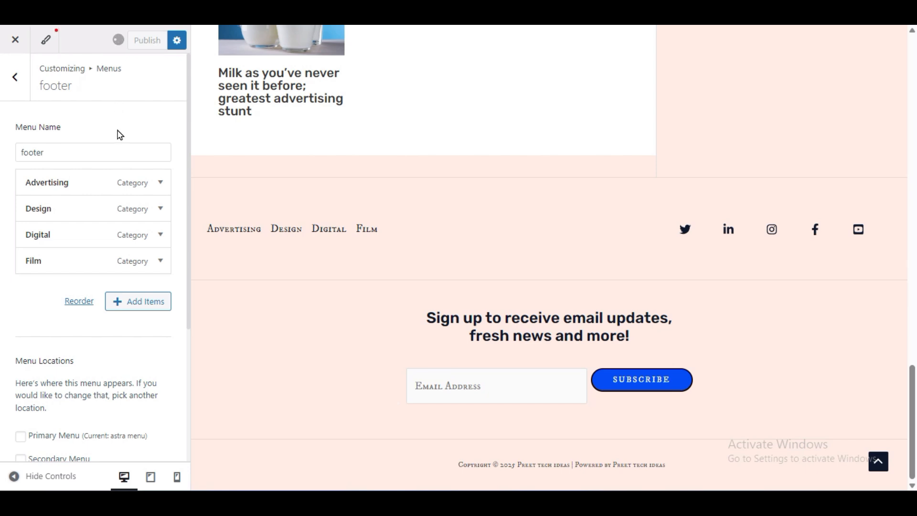
- Return to the Footer builder and remove the HTML 1 and Widget 2 elements from the middle footer row
click(9, 86)
click(8, 87)
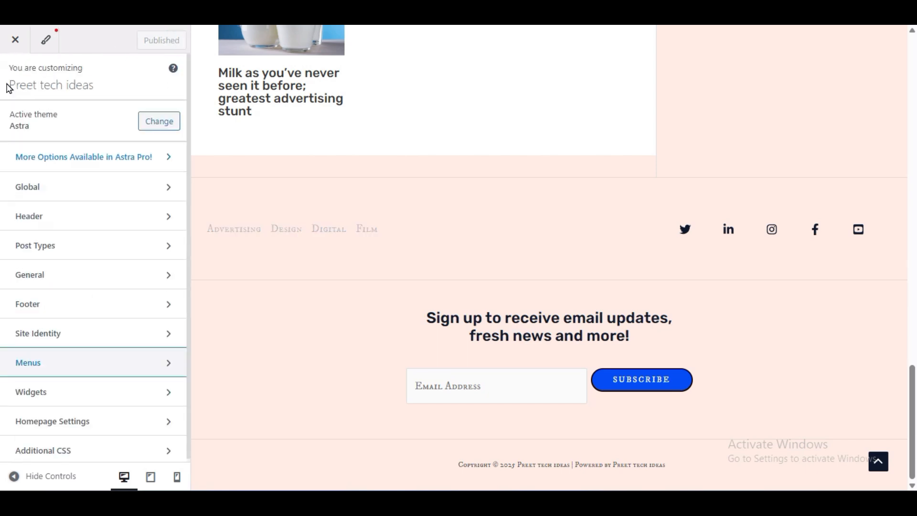
click(35, 304)
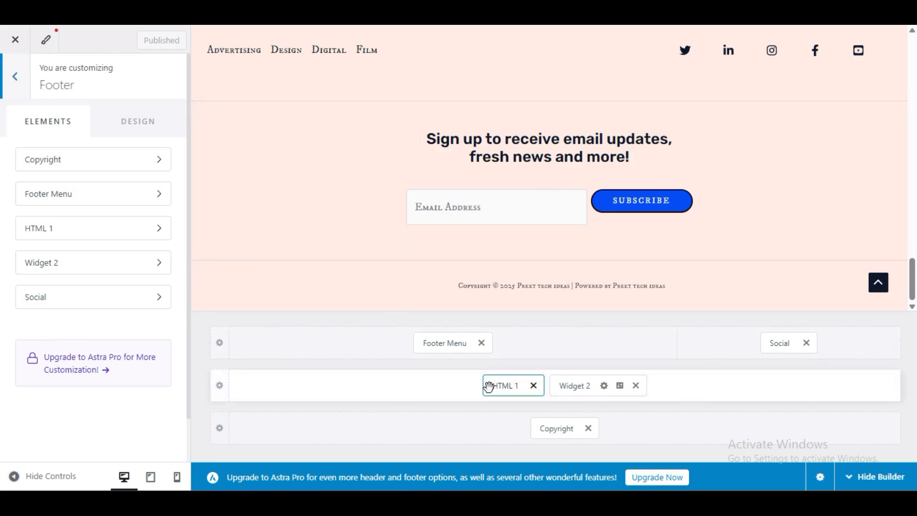
click(515, 385)
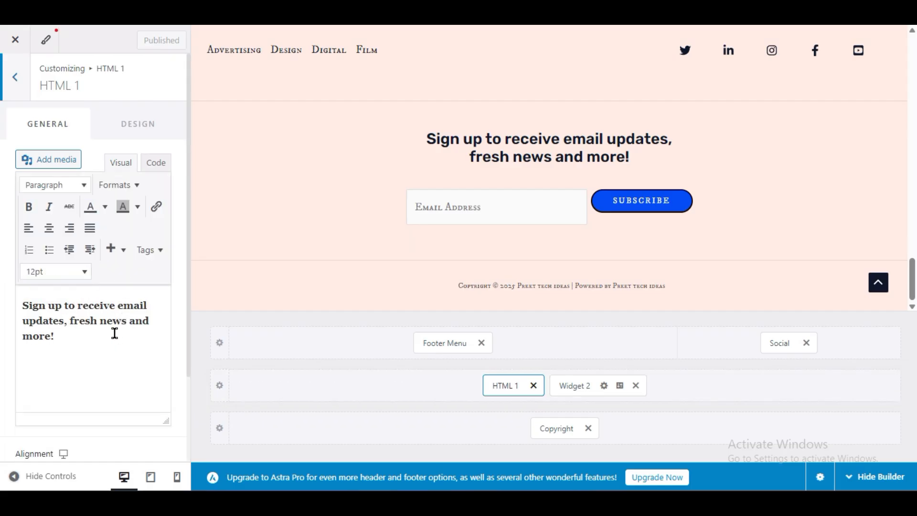
click(533, 385)
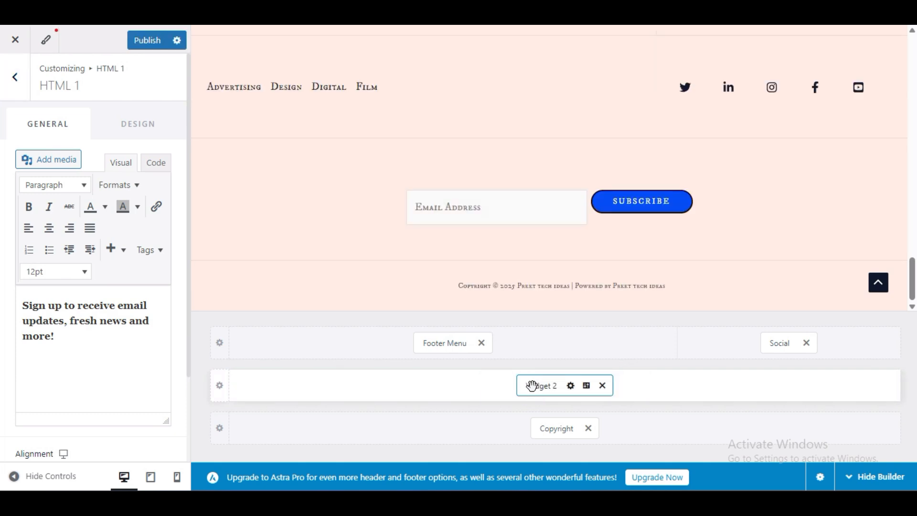
click(602, 387)
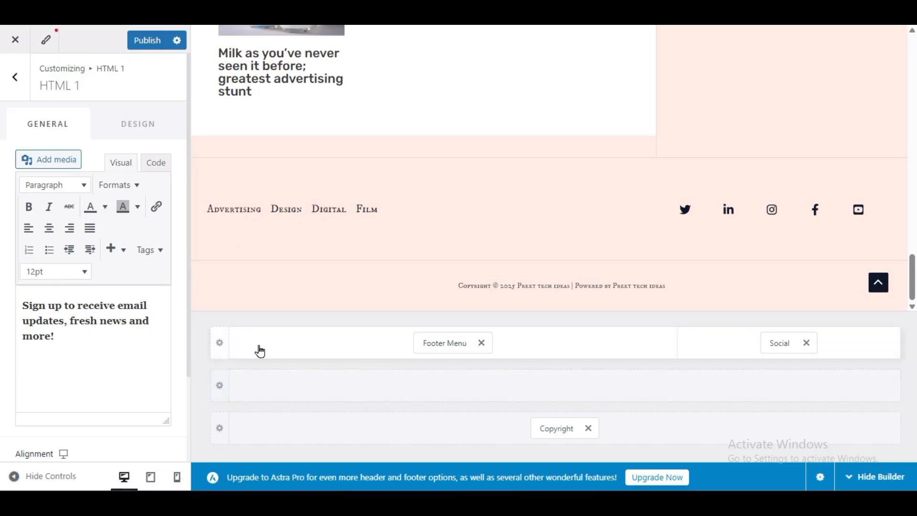
- Try moving Footer Menu and Social into the middle footer row, and restore both to their columns in the upper row
drag(444, 342, 633, 405)
drag(784, 343, 805, 399)
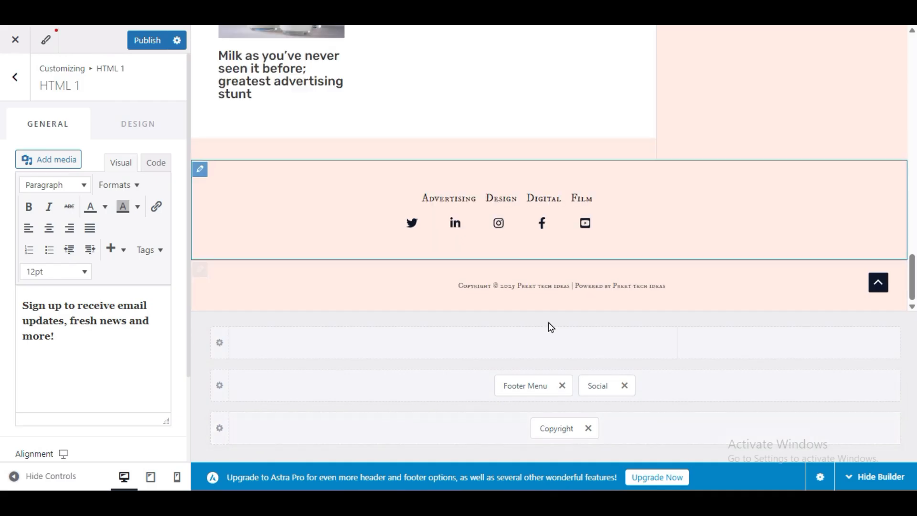
drag(610, 389, 796, 411)
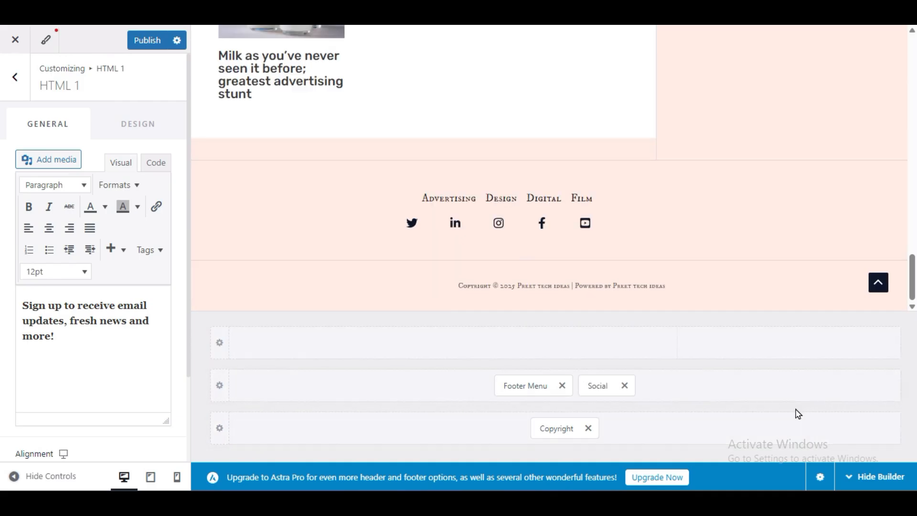
drag(515, 385, 311, 357)
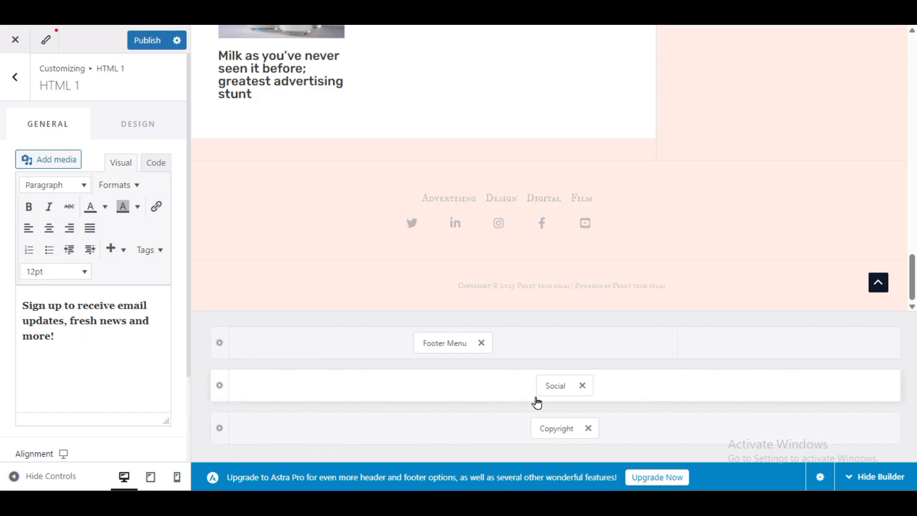
drag(558, 385, 782, 345)
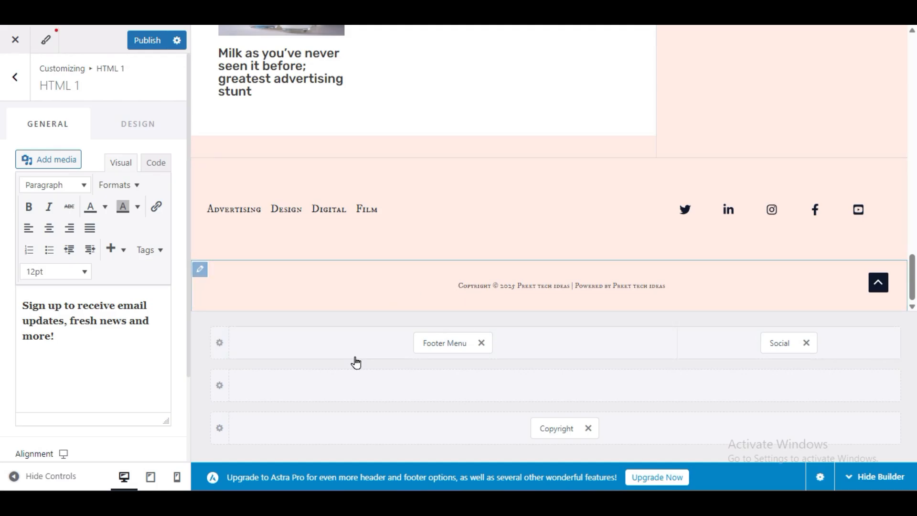
- Delete the trailing "| Powered by [site_title]" from the text of the footer's Copyright element
click(553, 429)
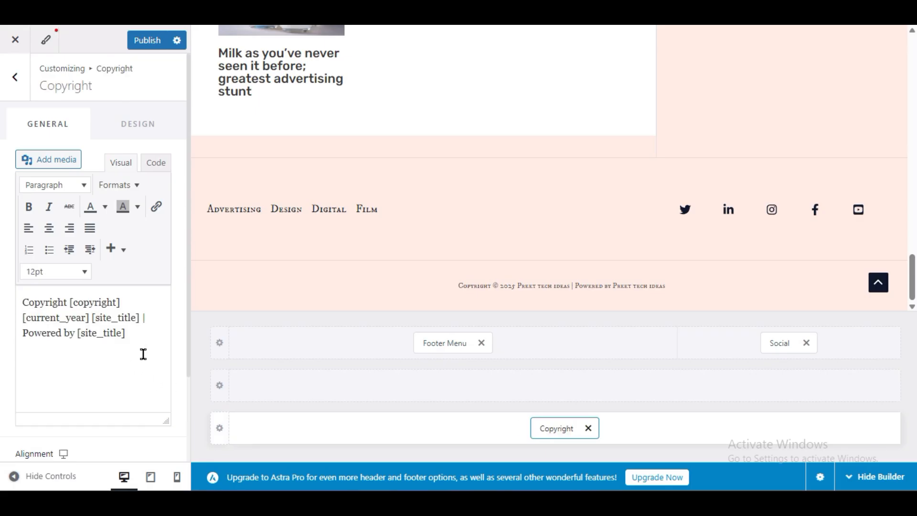
drag(137, 338, 22, 303)
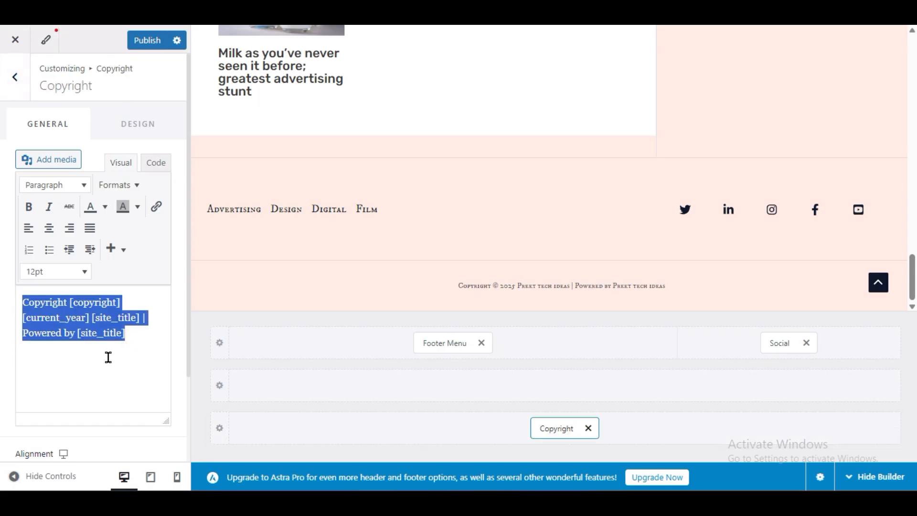
click(109, 334)
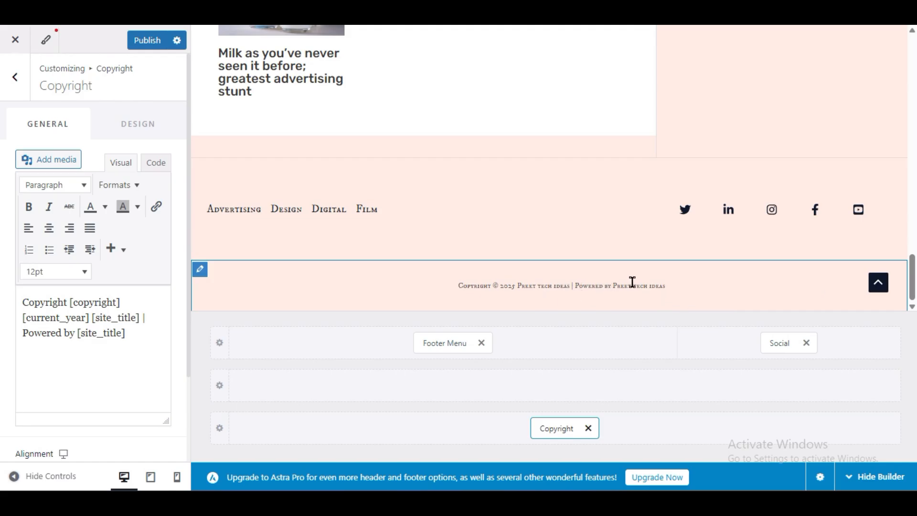
drag(132, 333, 68, 337)
click(145, 327)
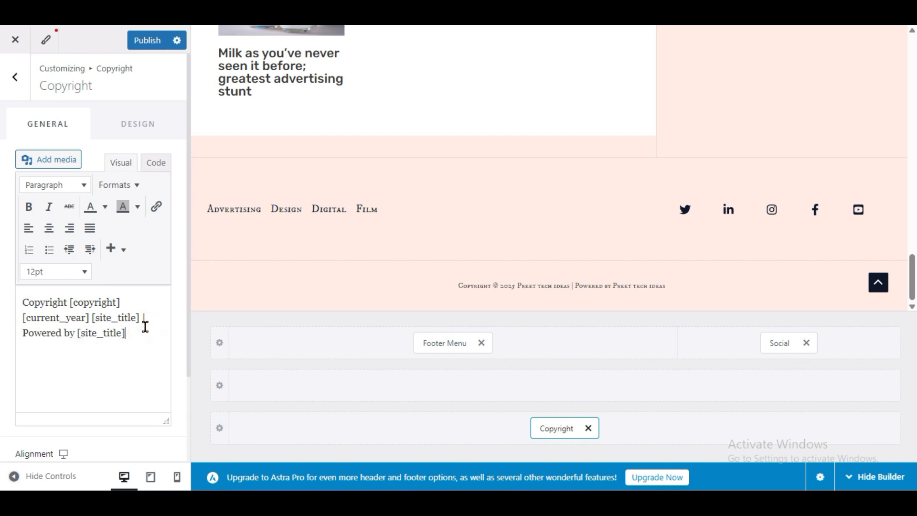
drag(133, 333, 21, 335)
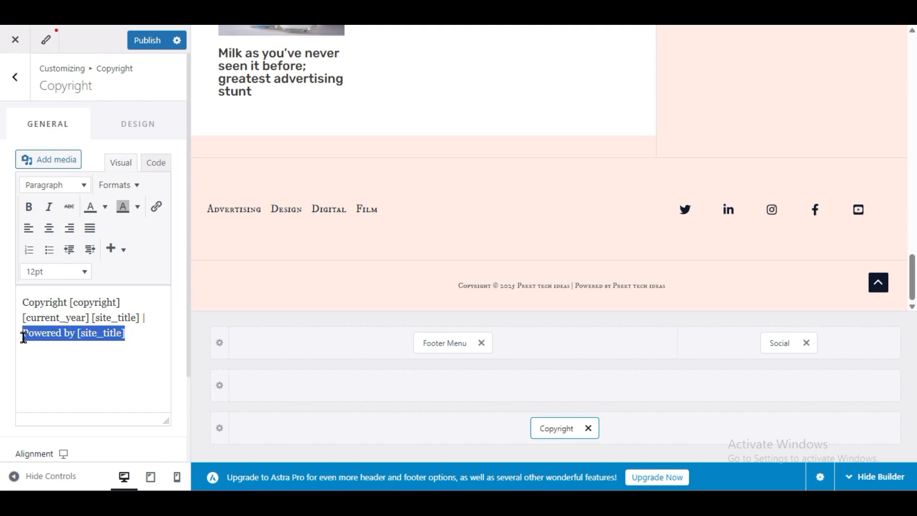
key(BackSpace)
key(BackSpace)
key(BackSpace)
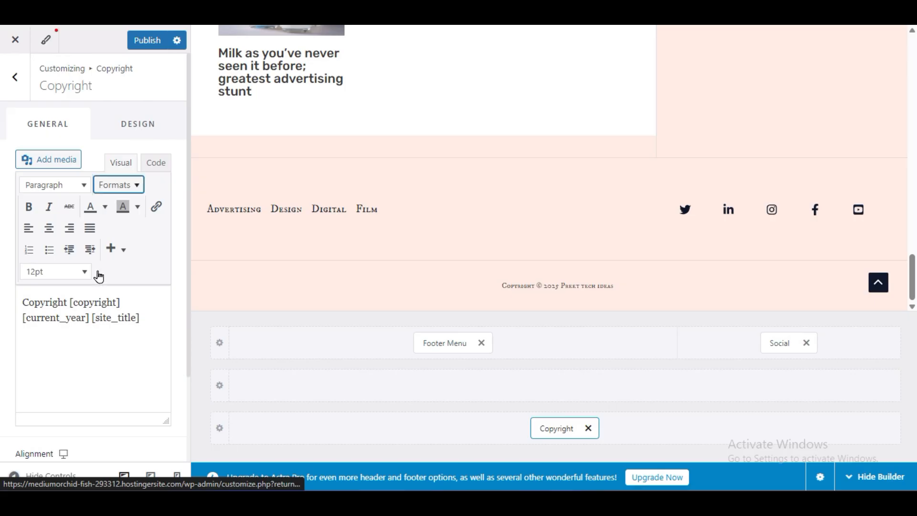
drag(150, 317, 1, 302)
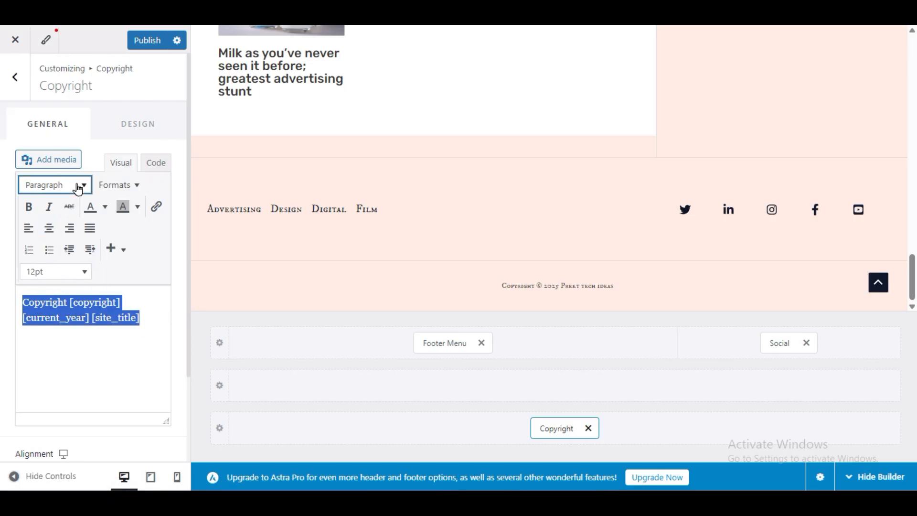
click(121, 189)
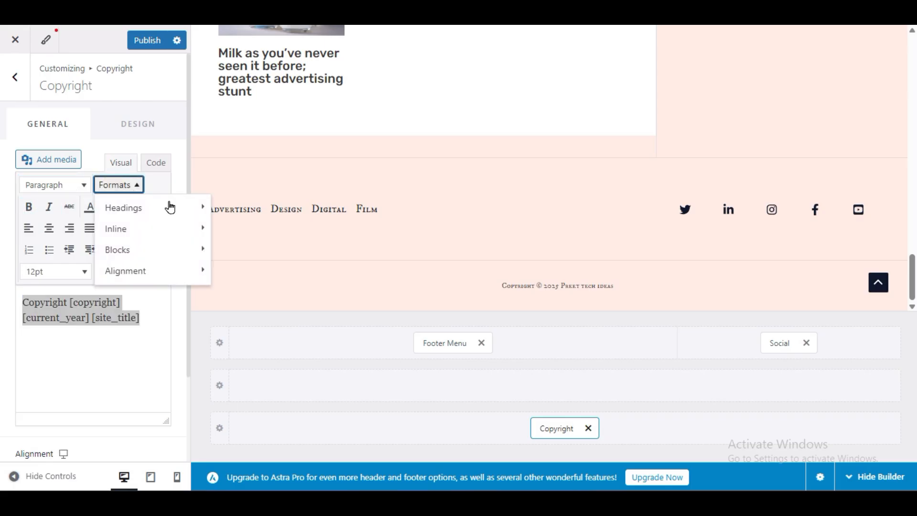
mouse_move(170, 207)
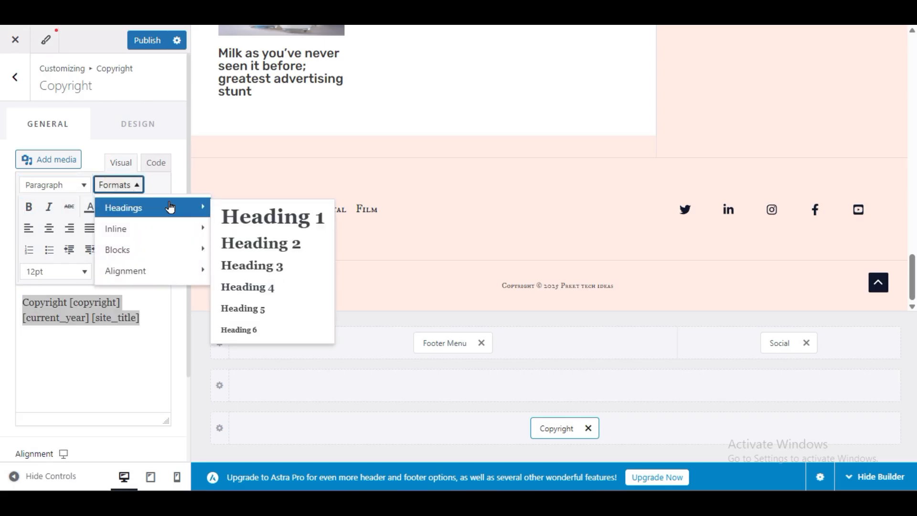
click(6, 395)
scroll(7, 396, down, 3)
scroll(6, 395, up, 3)
scroll(7, 395, down, 3)
scroll(6, 395, up, 3)
- Set the Copyright element's font size to 17 px and publish the changes
click(145, 123)
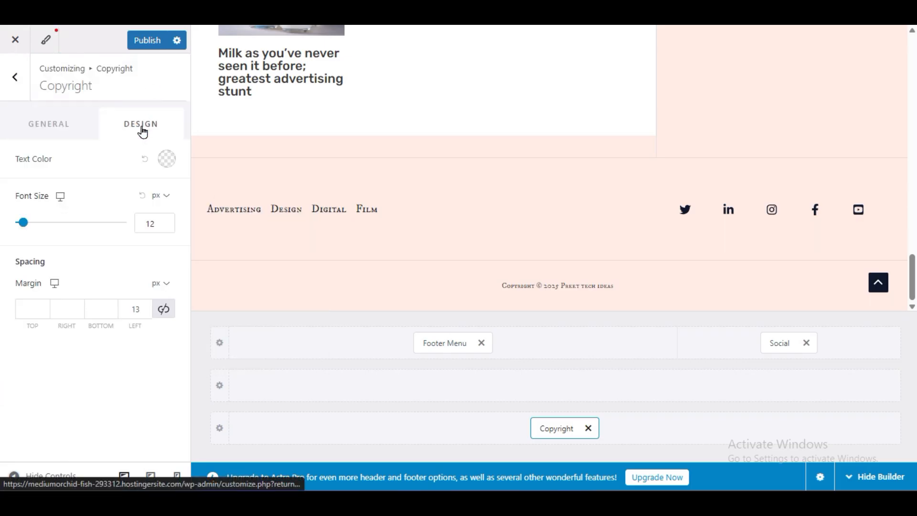
click(156, 220)
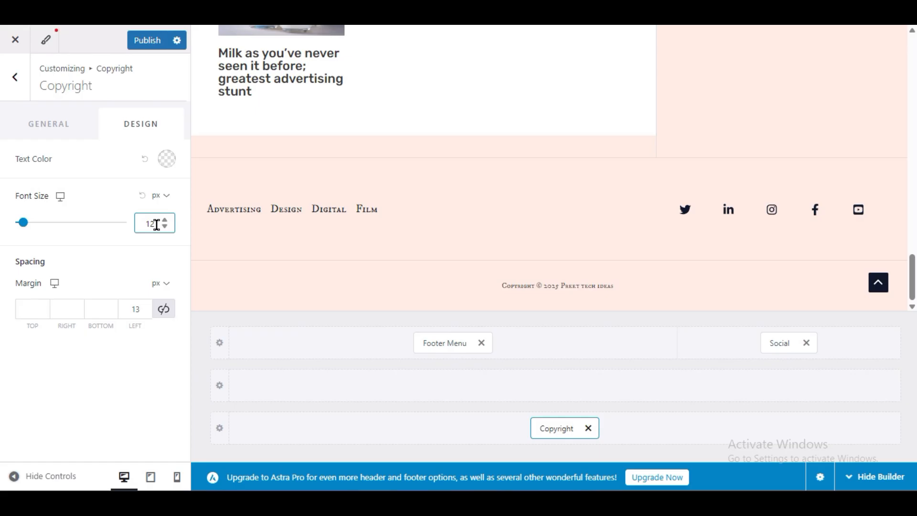
drag(156, 223, 136, 228)
text(17)
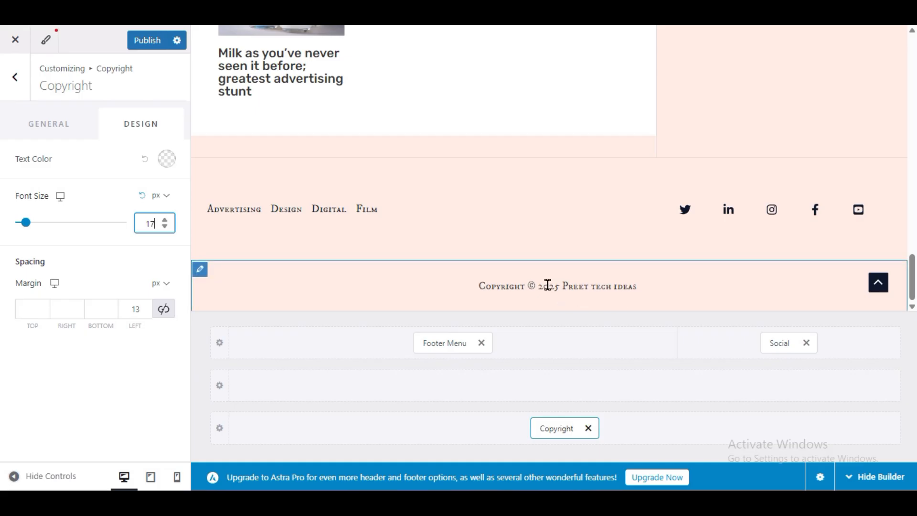
click(148, 44)
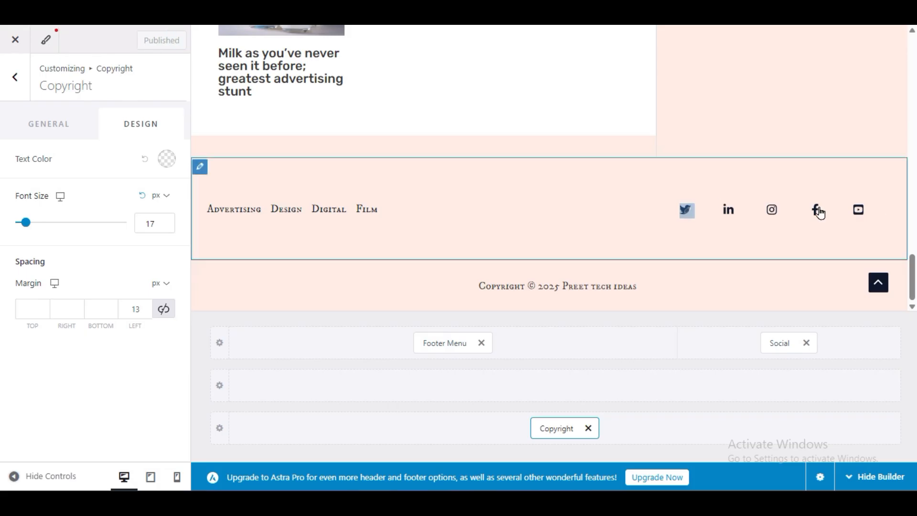
- Open the footer's Social element and examine the URL settings of its Twitter and Facebook icons
click(773, 344)
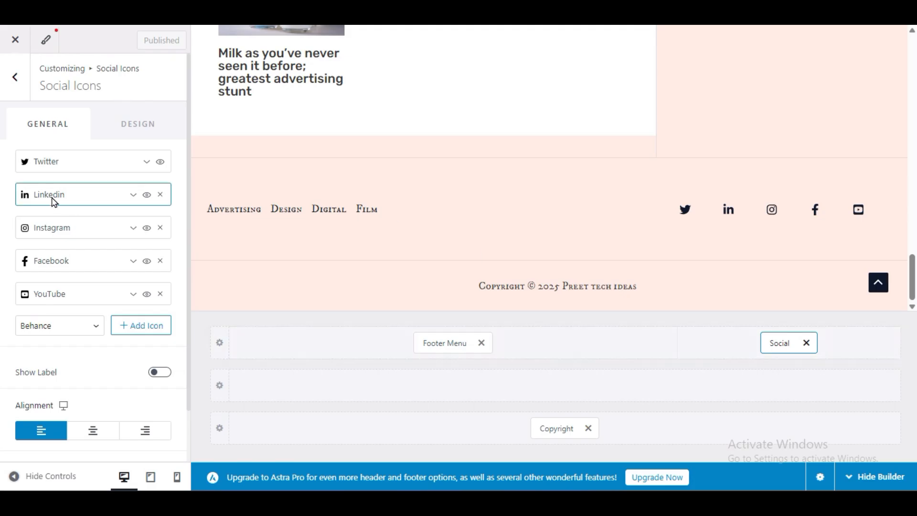
click(97, 167)
click(37, 366)
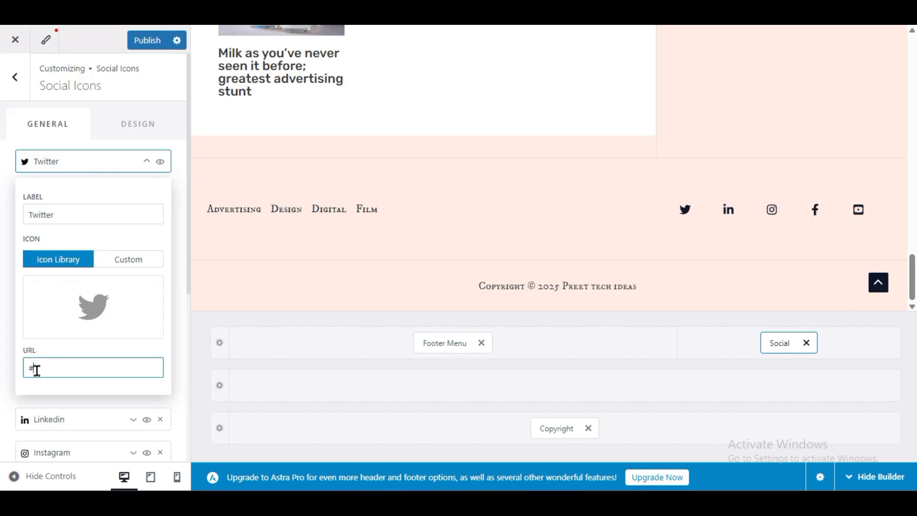
click(81, 162)
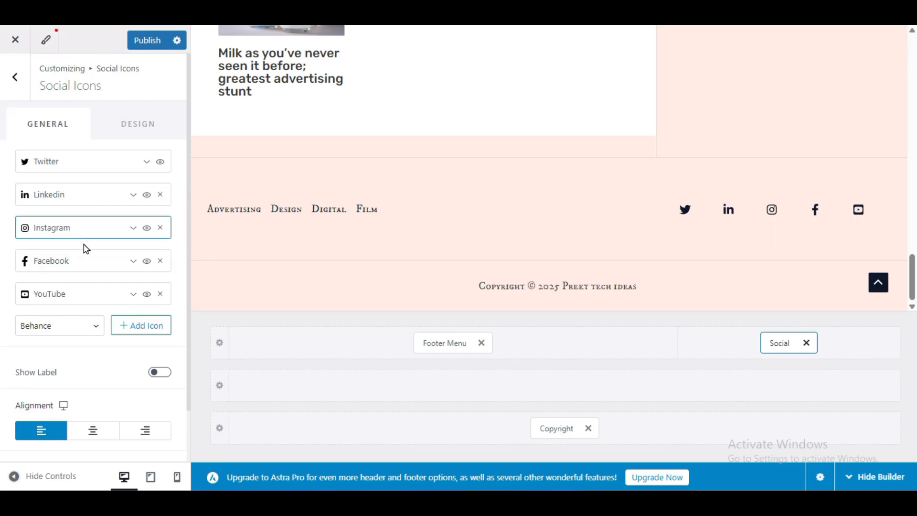
click(67, 262)
scroll(65, 303, down, 3)
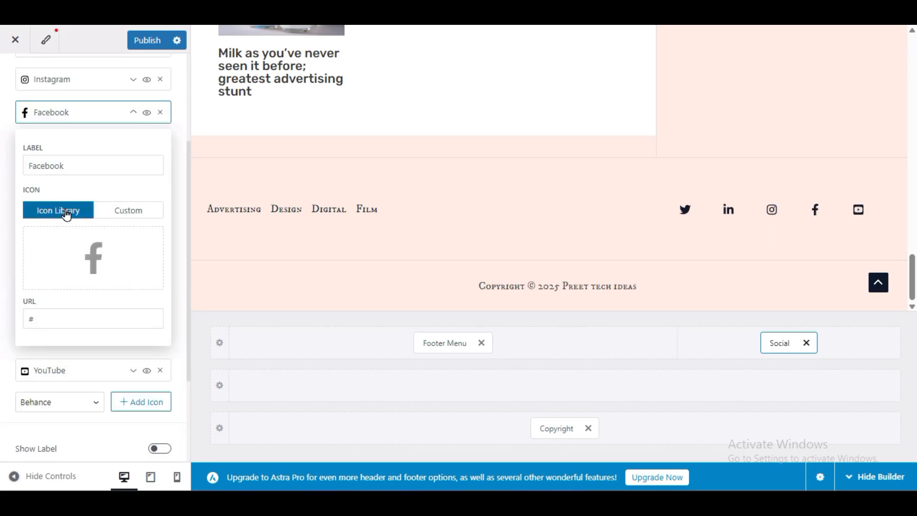
click(34, 318)
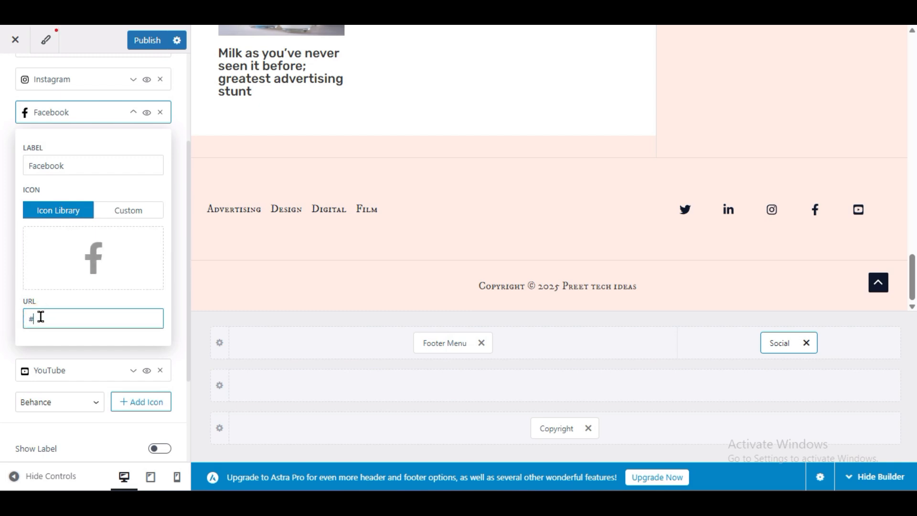
click(1, 336)
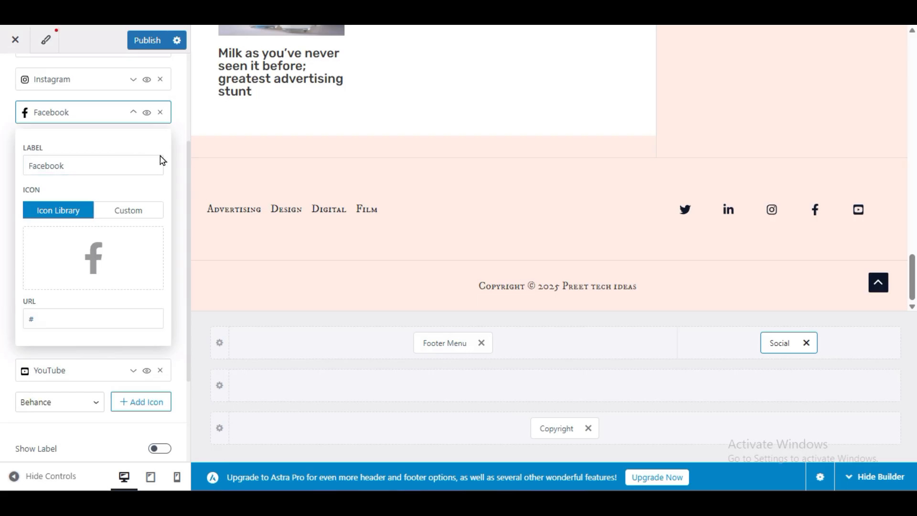
click(95, 116)
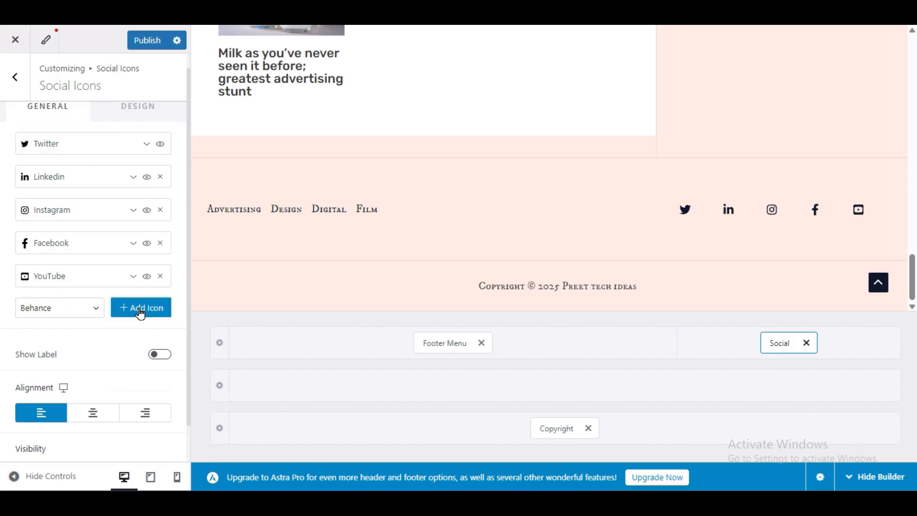
- Add a TikTok icon to the footer's social icons and remove the Linkedin icon
click(58, 313)
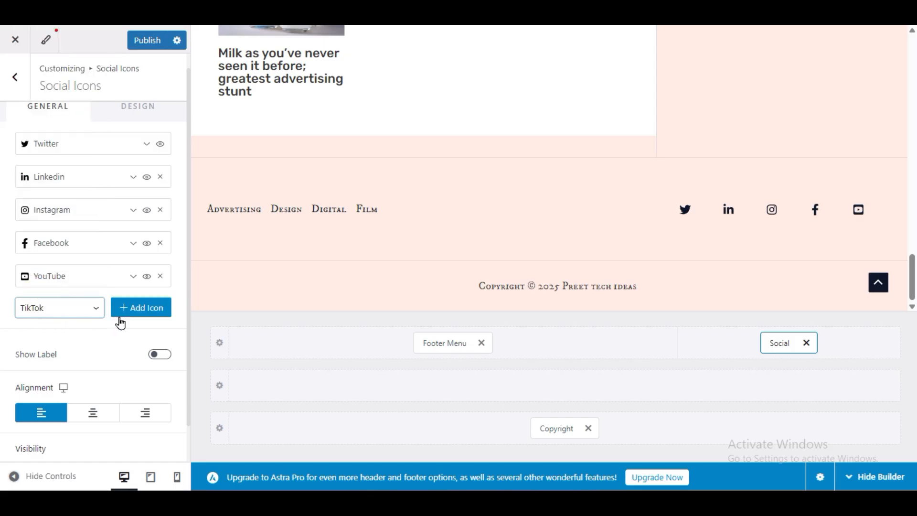
click(138, 310)
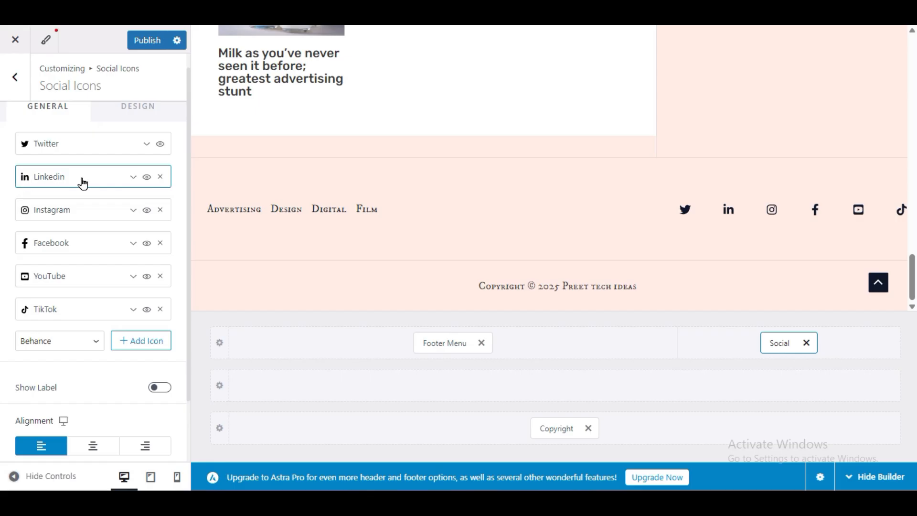
click(160, 177)
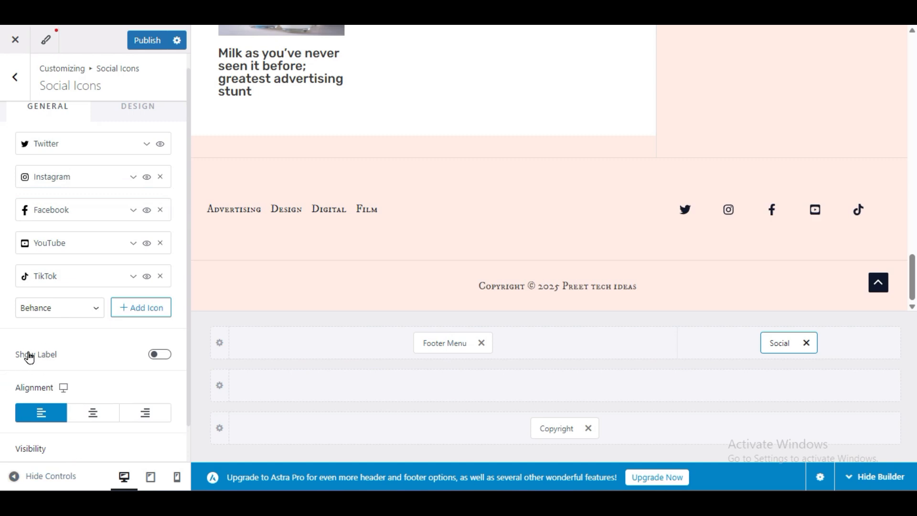
- Turn on the labels of the footer's social icons and check the footer with the controls and builder temporarily hidden
click(160, 354)
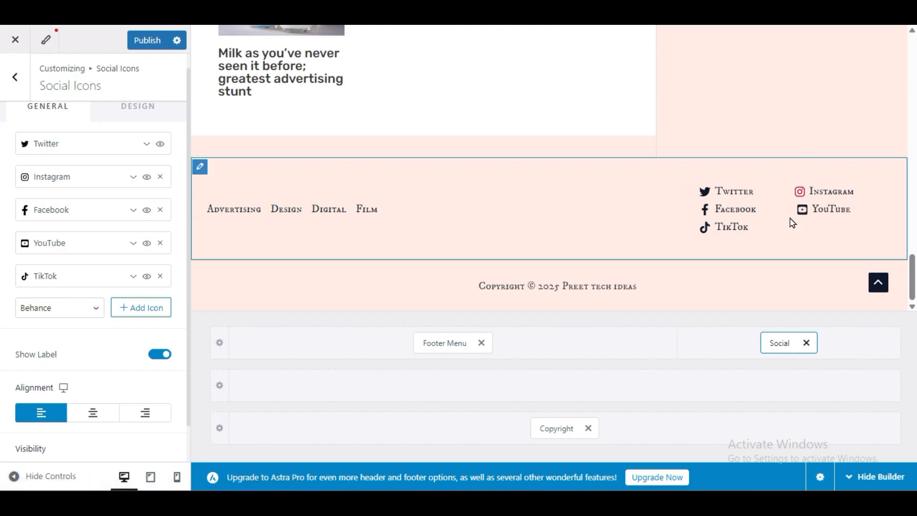
click(16, 473)
scroll(631, 217, up, 10)
scroll(630, 224, down, 10)
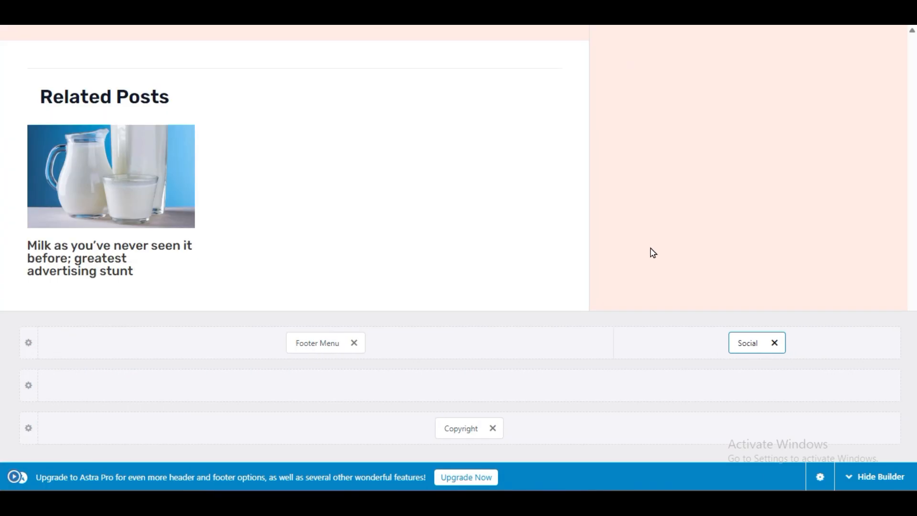
click(866, 475)
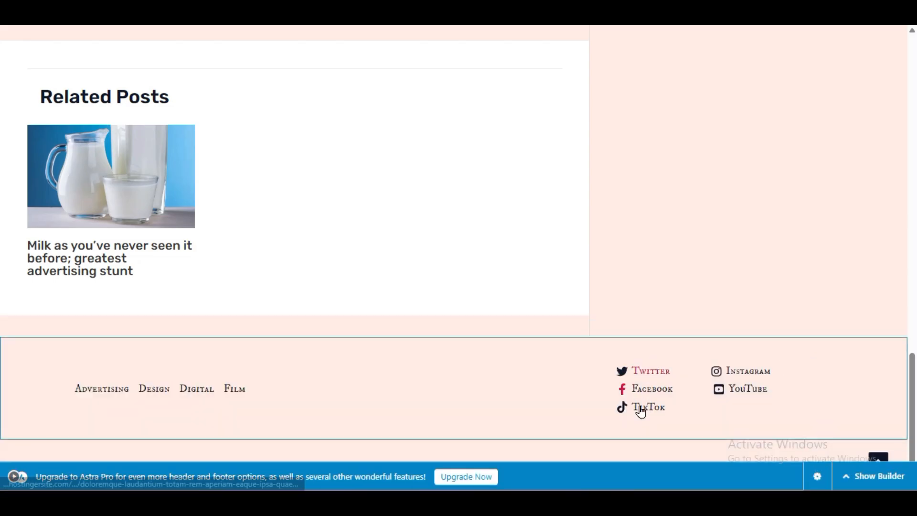
click(849, 477)
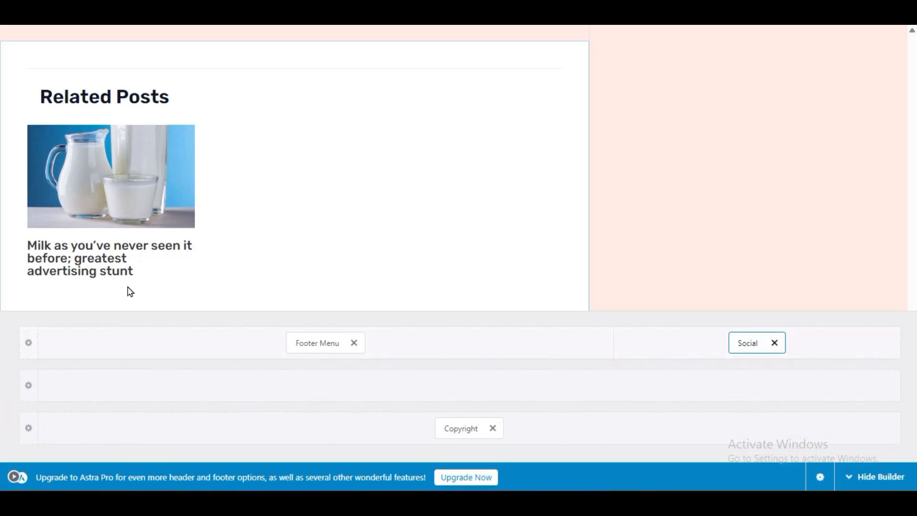
click(14, 476)
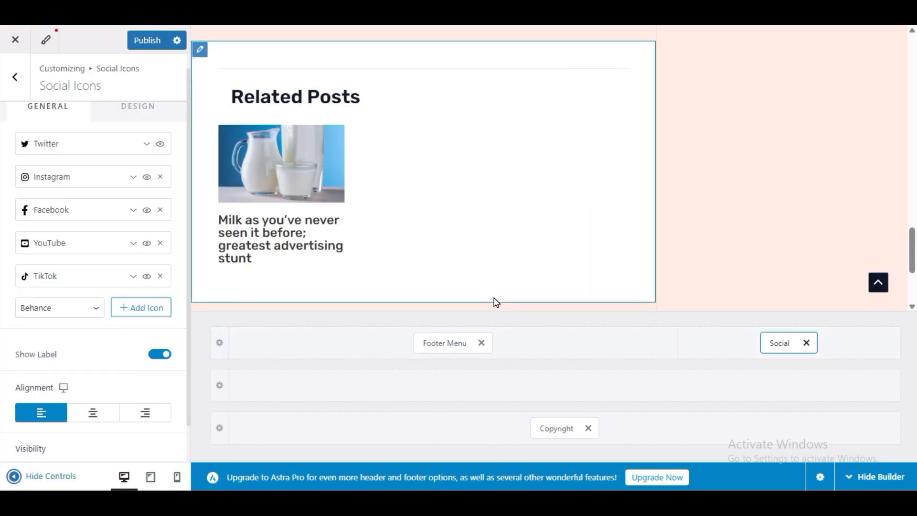
- Center-align the social icons in the footer
scroll(493, 301, down, 3)
click(93, 412)
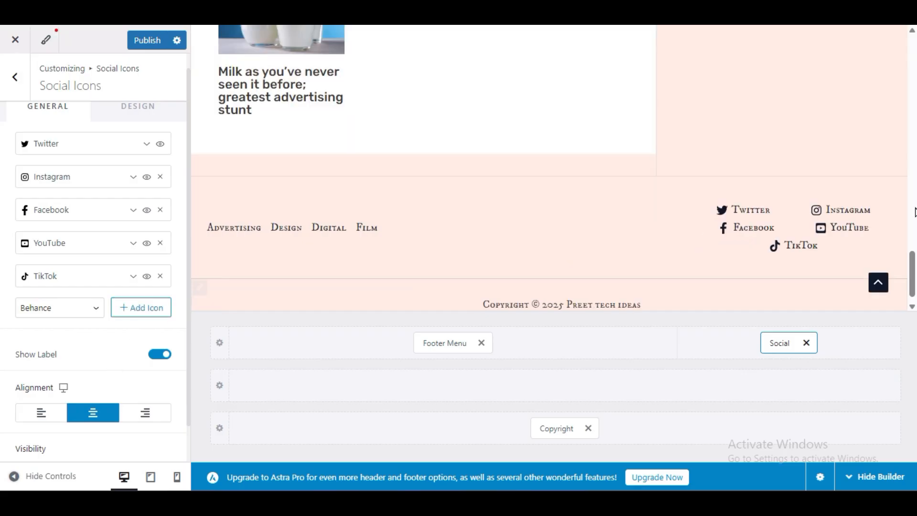
scroll(7, 385, down, 1)
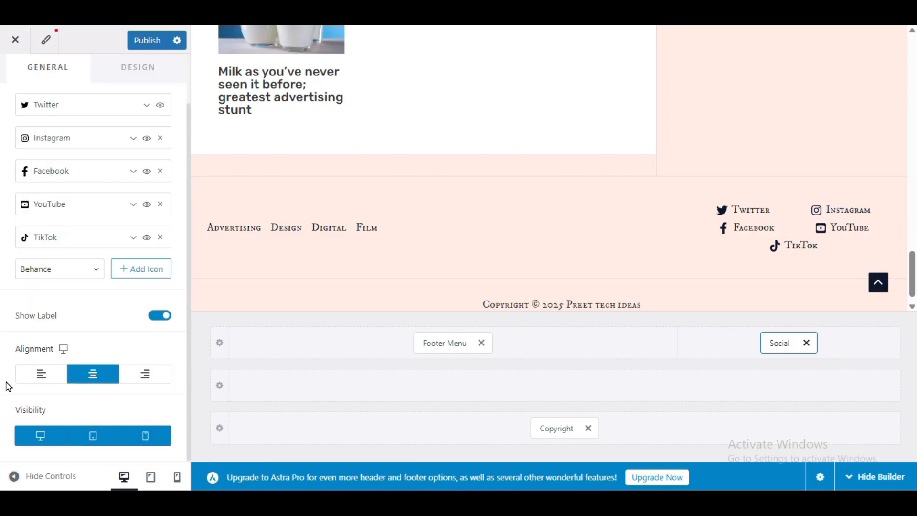
scroll(8, 386, up, 1)
- Turn off the Social element's visibility on all devices, and turn it back on for mobile and desktop
scroll(11, 382, down, 1)
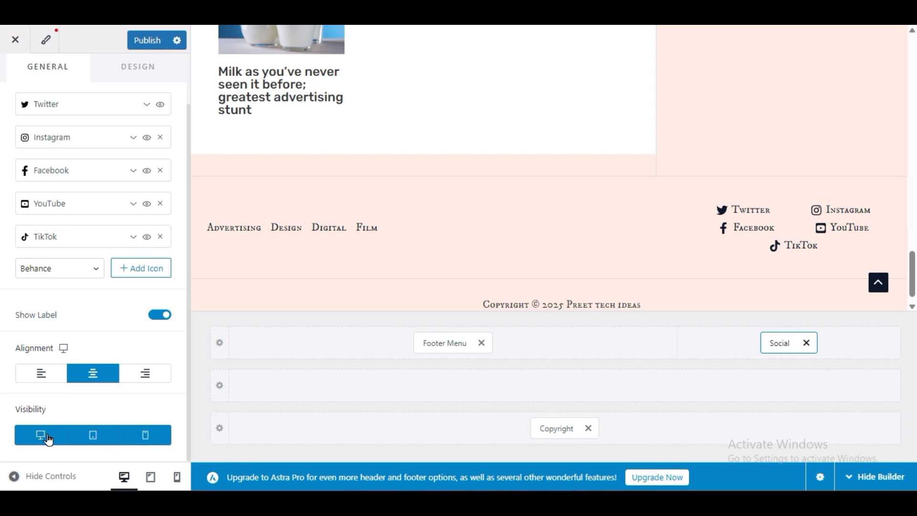
click(145, 439)
click(92, 436)
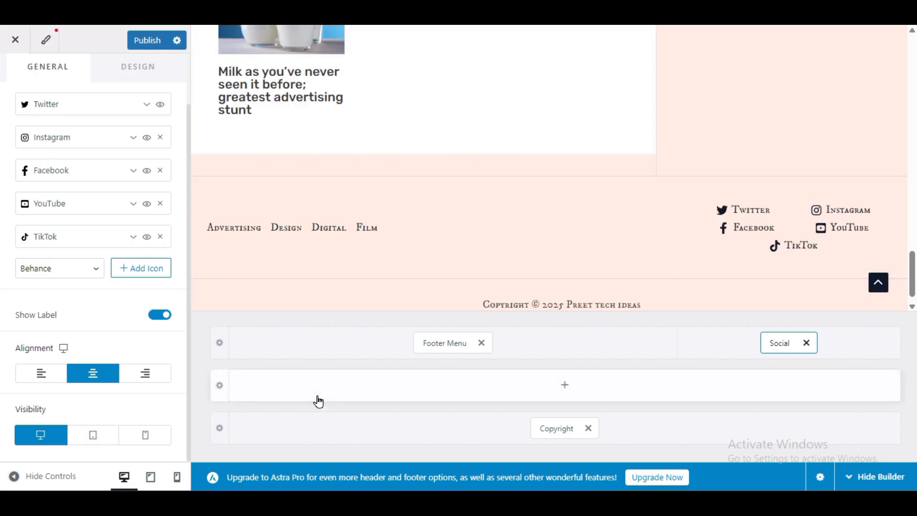
click(52, 436)
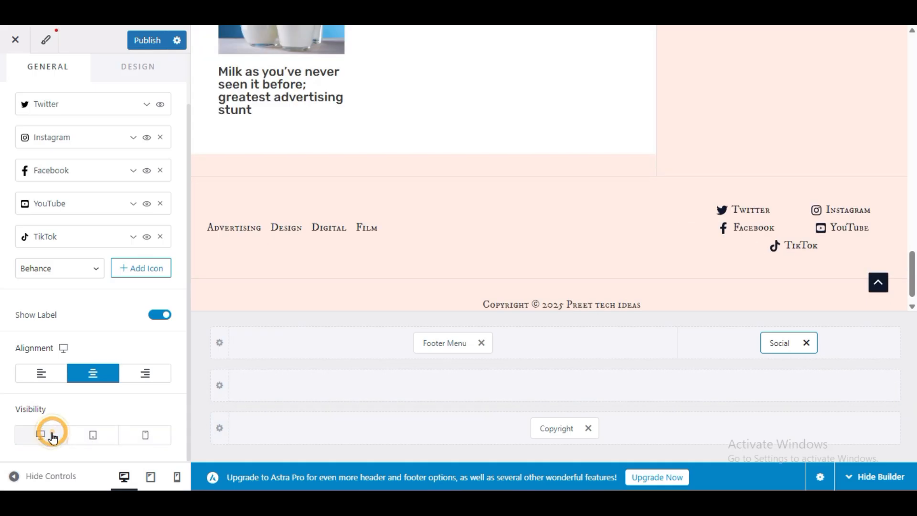
click(145, 435)
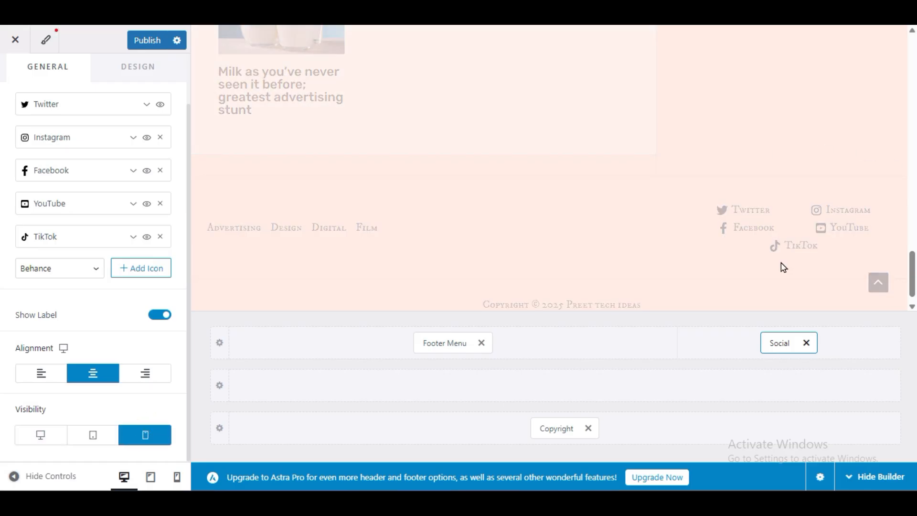
click(41, 434)
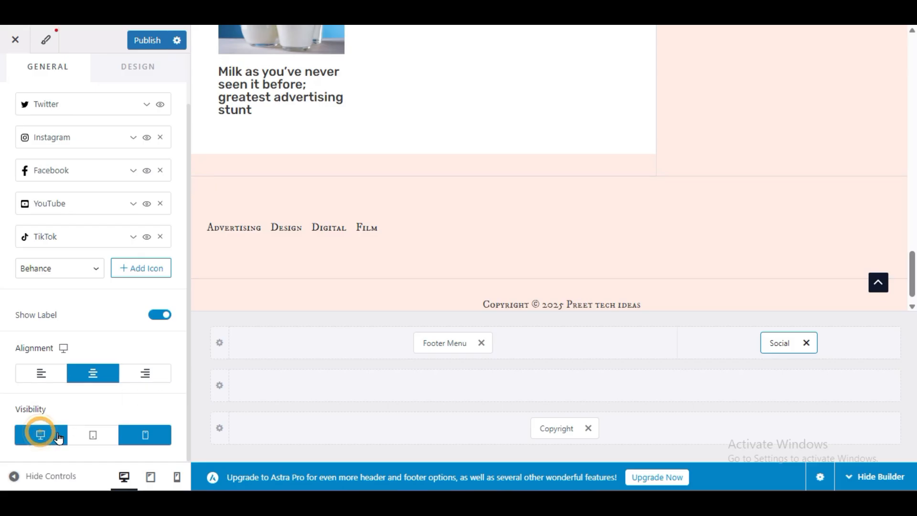
- Turn the footer Social element's visibility on for tablet, publish the changes and leave the footer settings
click(93, 435)
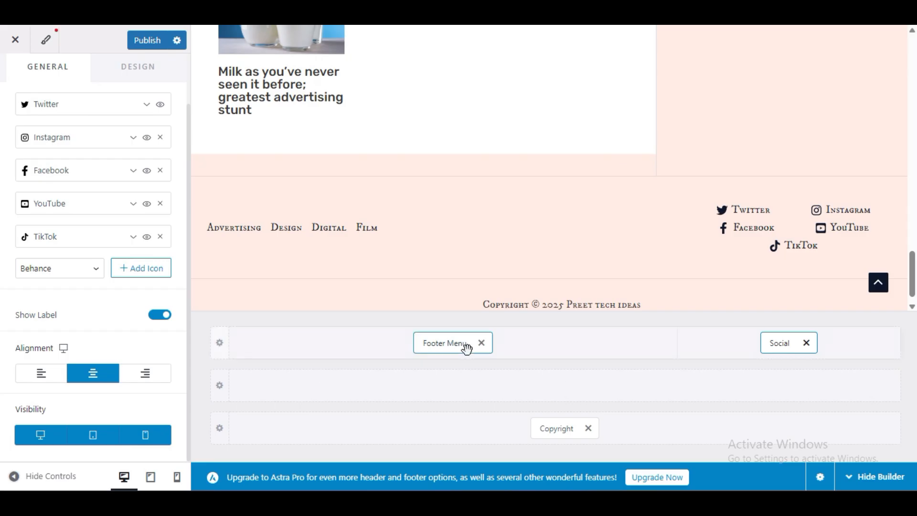
click(136, 43)
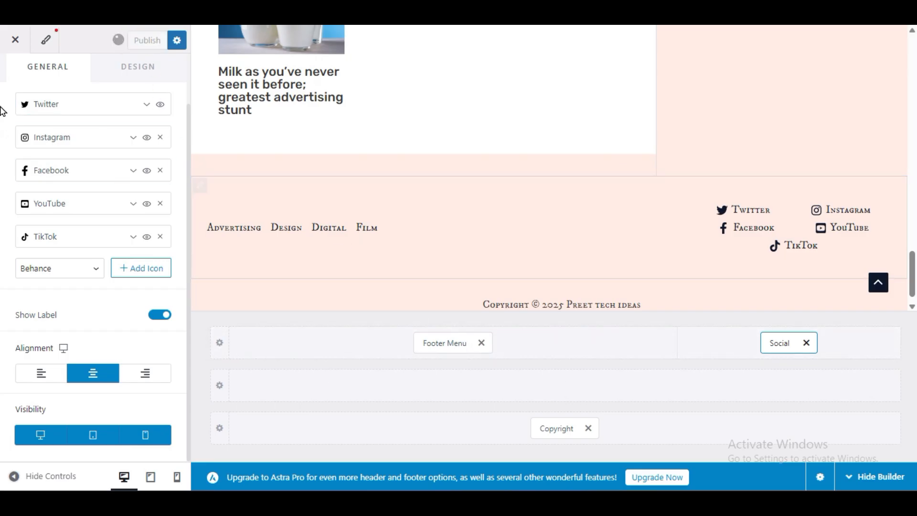
scroll(7, 93, up, 2)
click(9, 91)
click(9, 88)
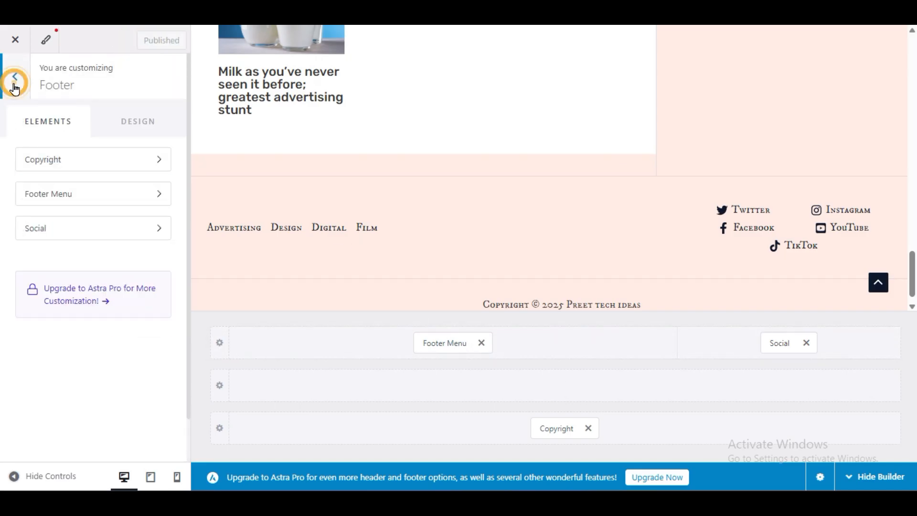
- Open the site title and logo settings from Site Identity and remove the current logo image
click(86, 332)
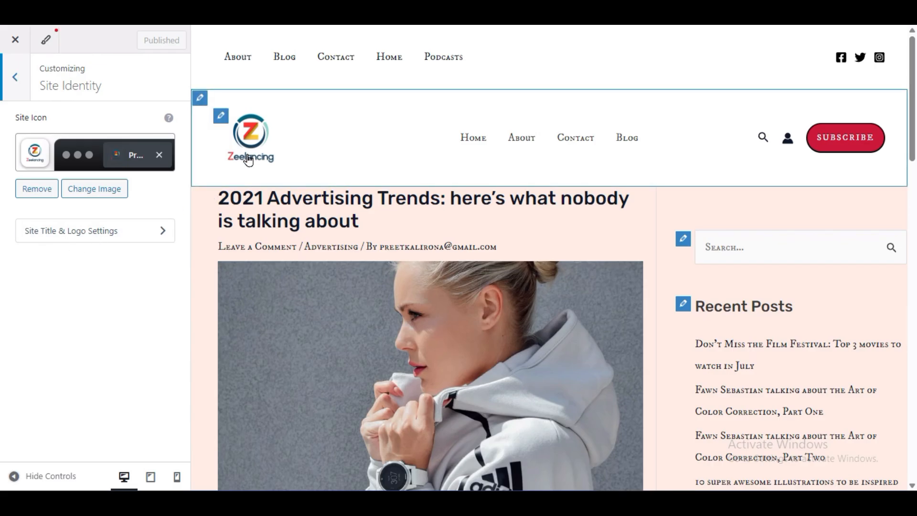
click(126, 231)
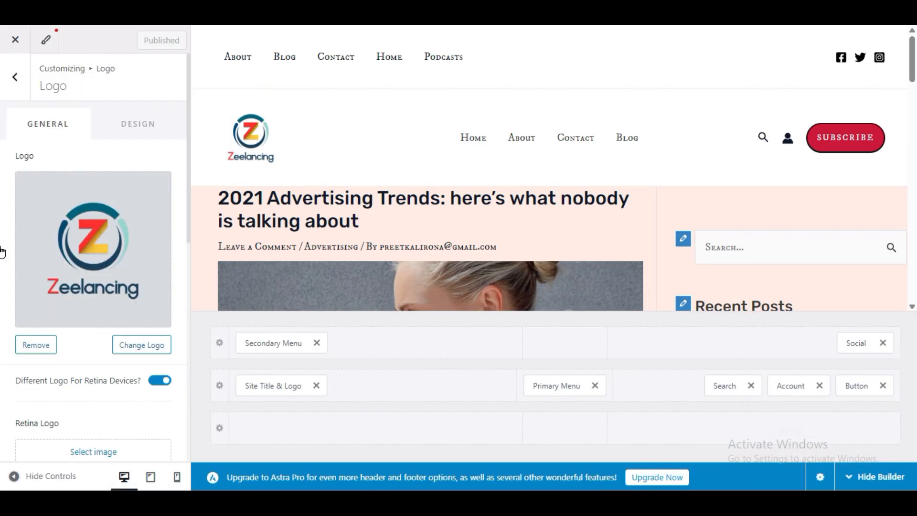
scroll(10, 296, down, 5)
scroll(10, 297, up, 5)
click(29, 340)
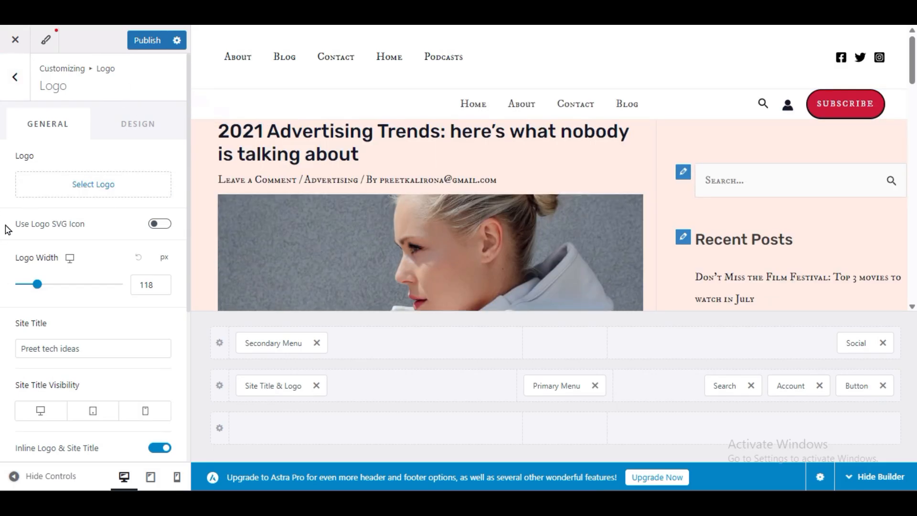
- Make the site title visible on desktop, tablet and mobile
scroll(2, 304, down, 3)
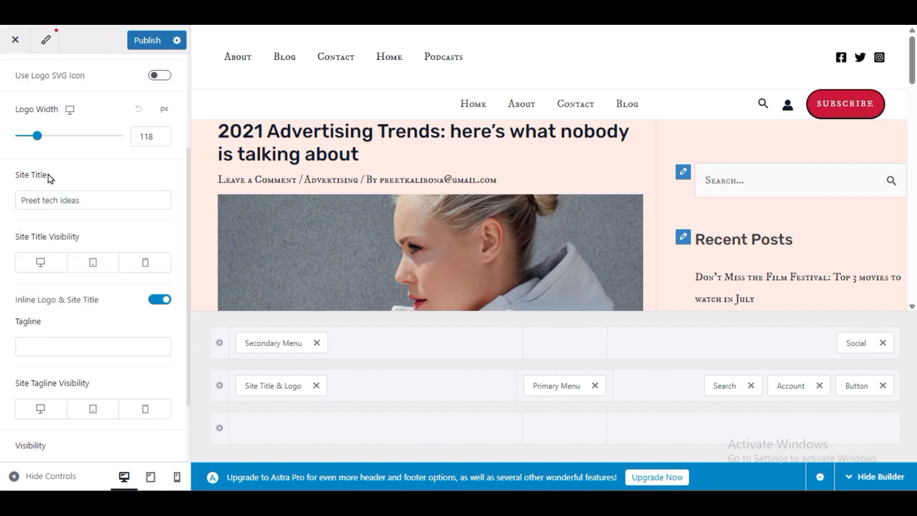
drag(104, 203, 16, 204)
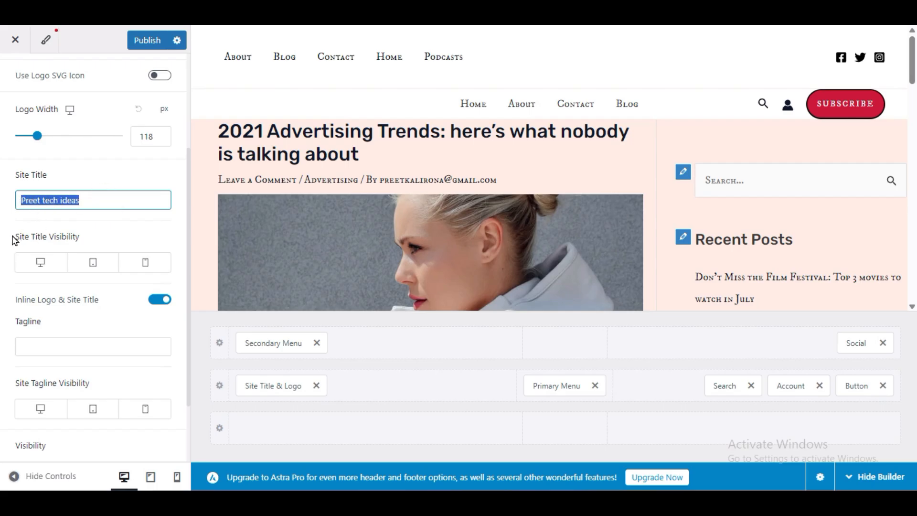
click(46, 266)
click(89, 264)
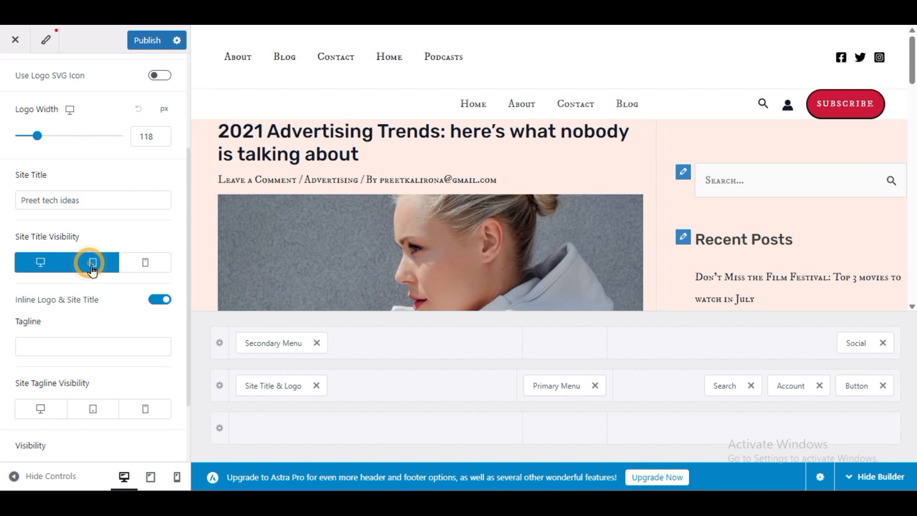
click(139, 265)
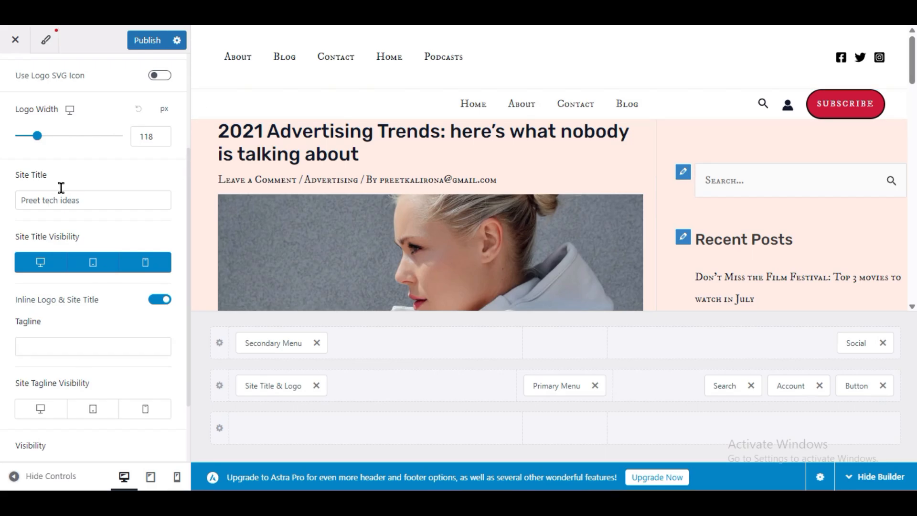
- Set the logo width to 117 px and try the logo SVG icon option, leaving it switched off
click(160, 140)
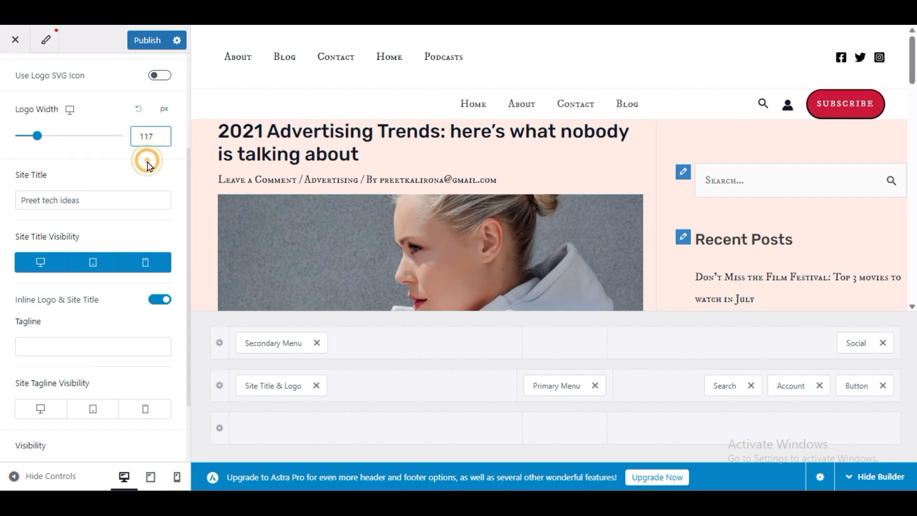
scroll(66, 189, up, 3)
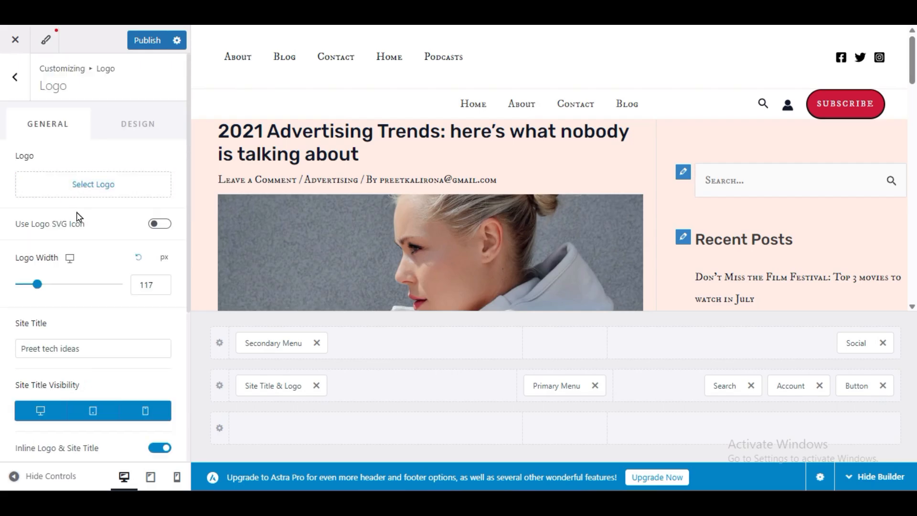
click(165, 226)
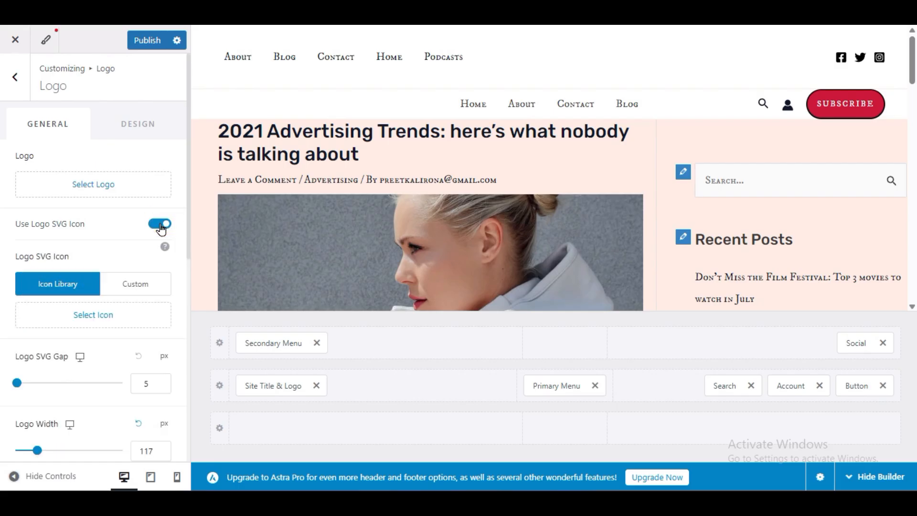
click(161, 224)
- Enter "Learn Web" as the site tagline and make the tagline visible on desktop, tablet and mobile
scroll(4, 278, down, 5)
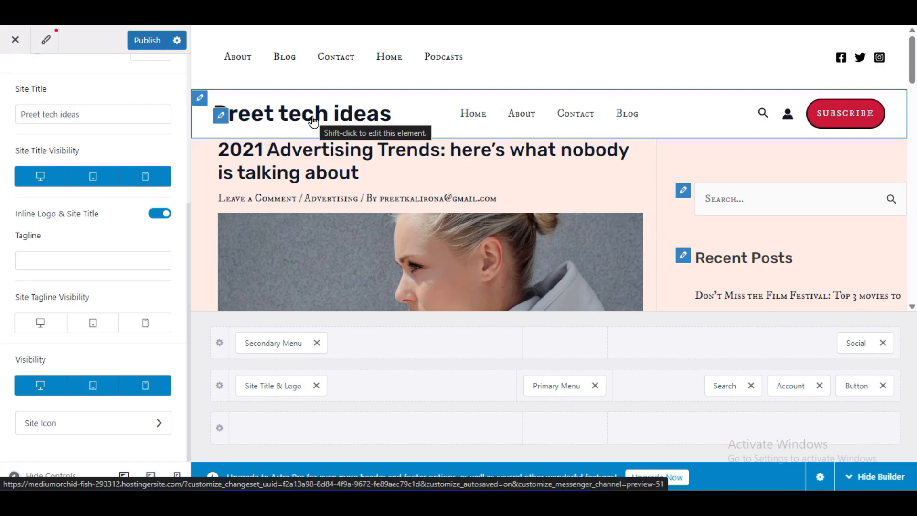
click(39, 266)
scroll(39, 269, up, 5)
scroll(41, 275, down, 5)
click(45, 262)
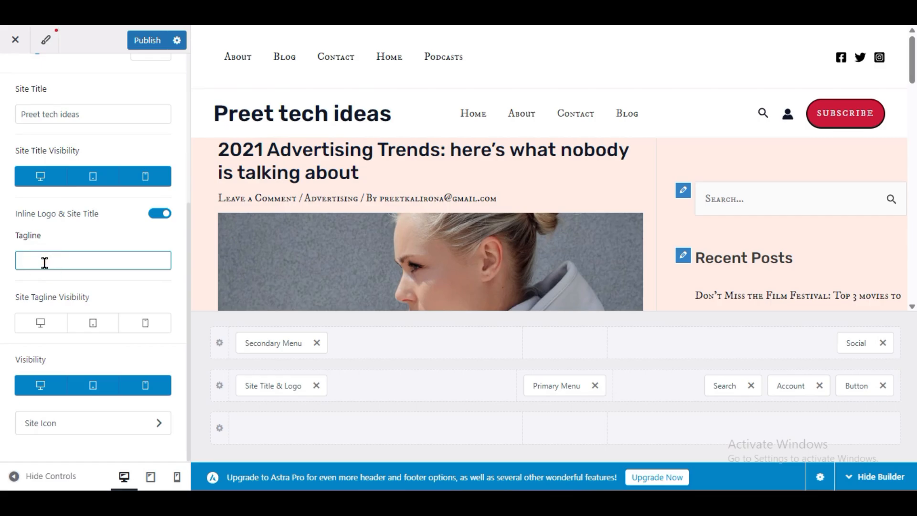
text(Learn Web)
click(41, 322)
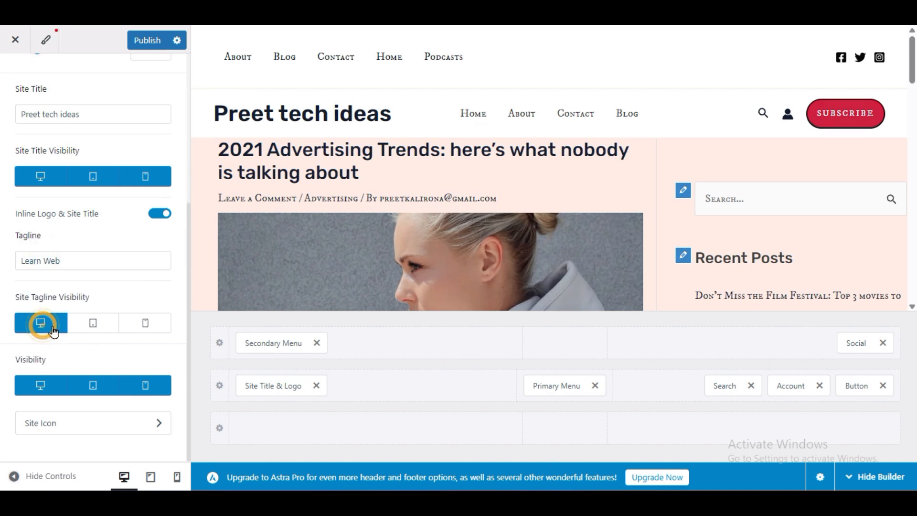
click(88, 322)
click(135, 318)
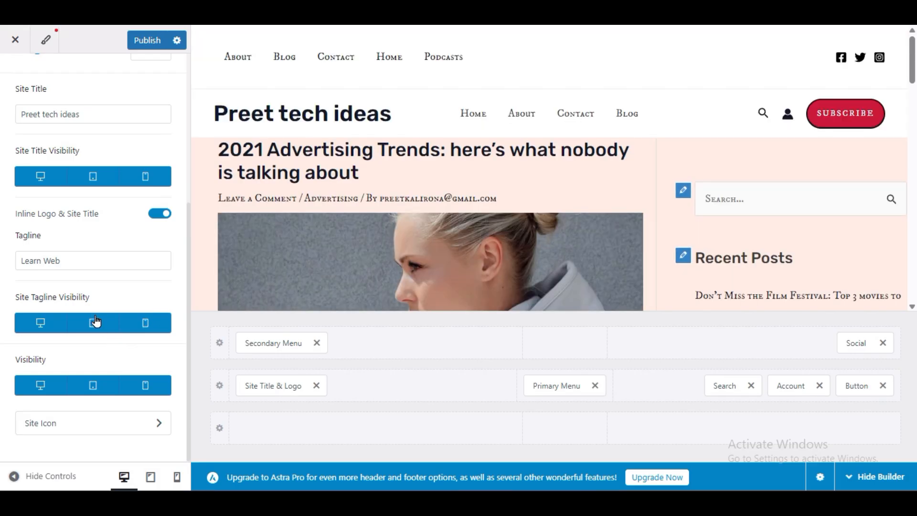
- Try lowering and raising the logo width by one pixel, and switch the tagline's desktop visibility off and on
scroll(135, 254, up, 3)
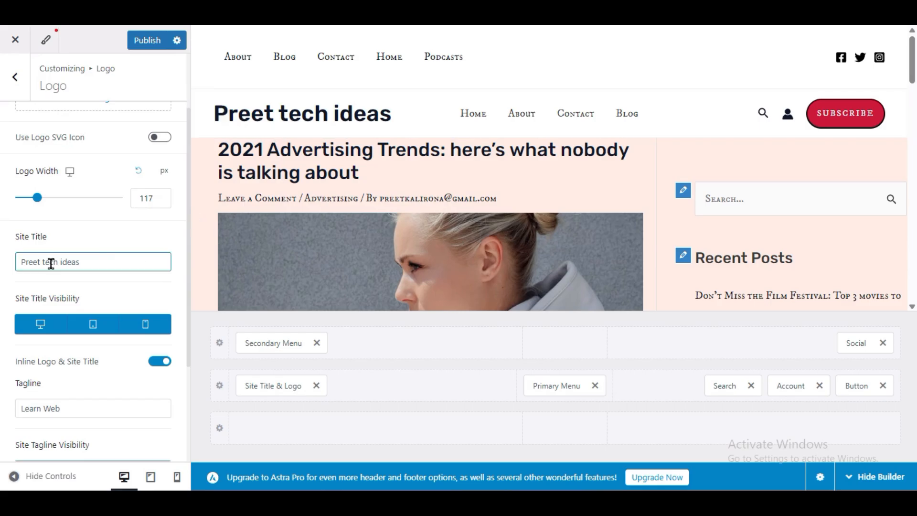
scroll(4, 320, up, 2)
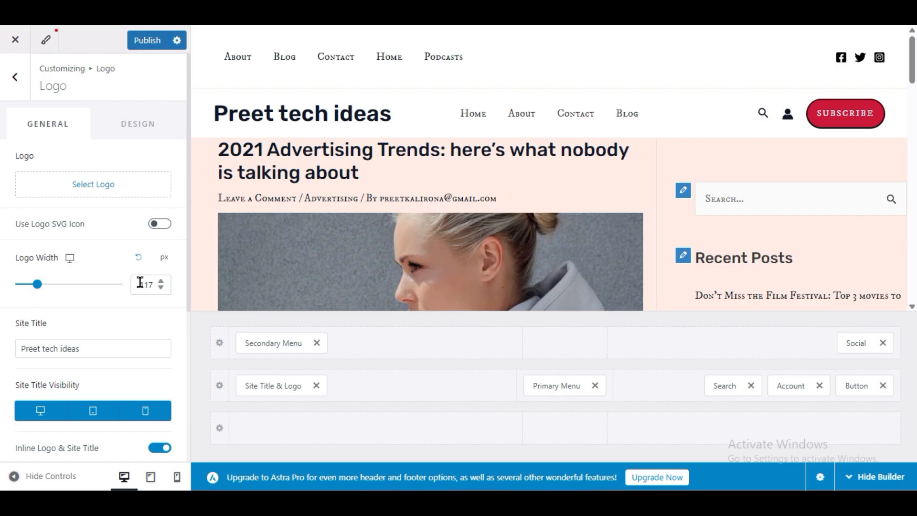
click(161, 287)
click(161, 281)
scroll(6, 353, down, 5)
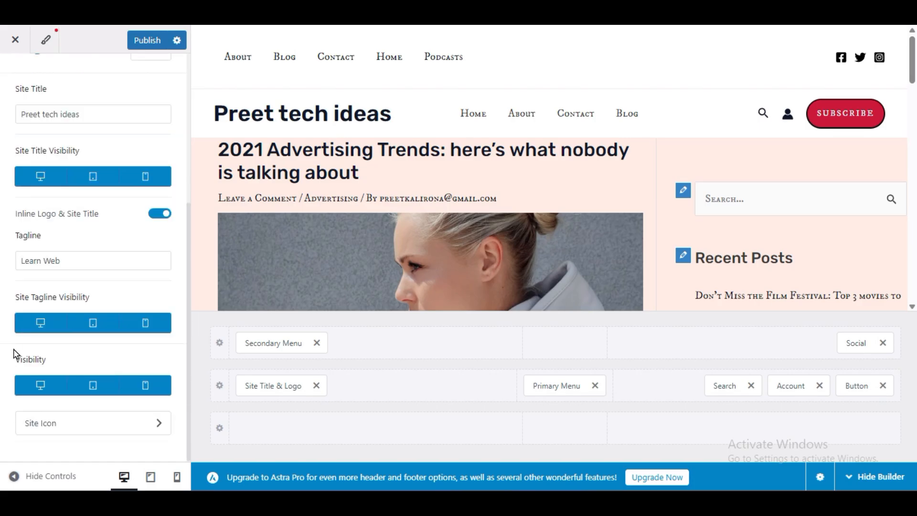
click(51, 323)
click(49, 329)
scroll(42, 354, up, 5)
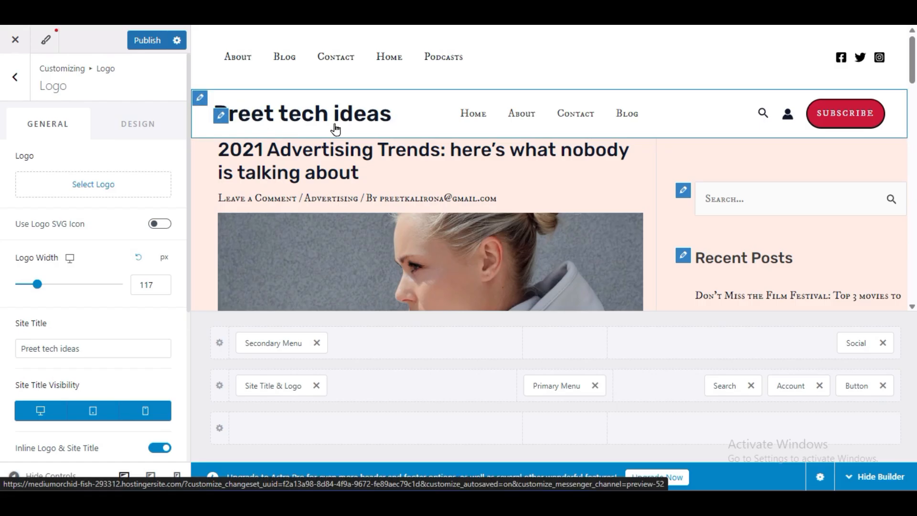
- Review the Logo element's general options and its design options for colors, font sizes and spacing
click(132, 123)
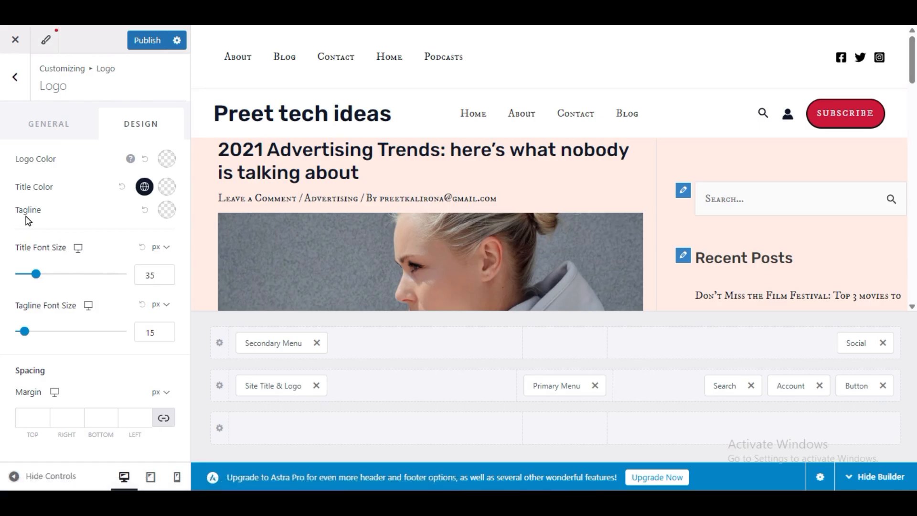
click(45, 124)
scroll(2, 293, down, 5)
scroll(3, 300, up, 5)
scroll(2, 300, down, 5)
scroll(2, 300, up, 5)
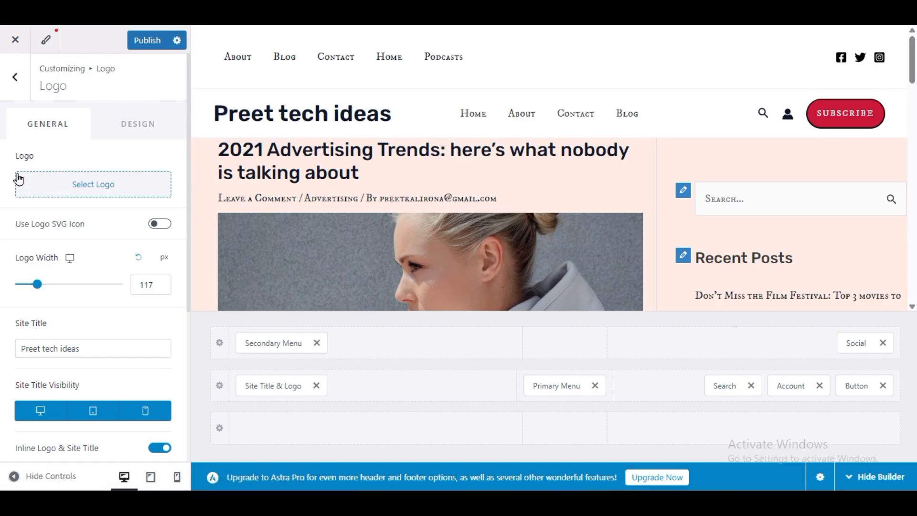
click(109, 134)
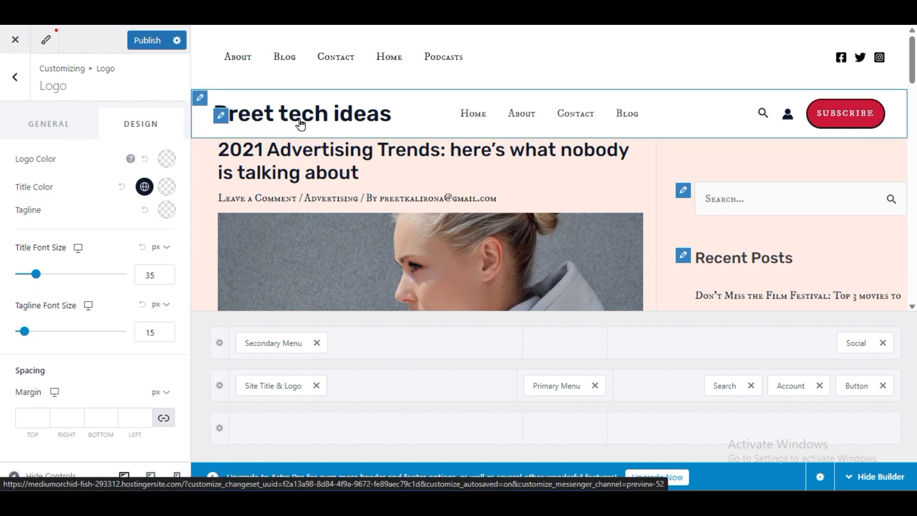
click(55, 137)
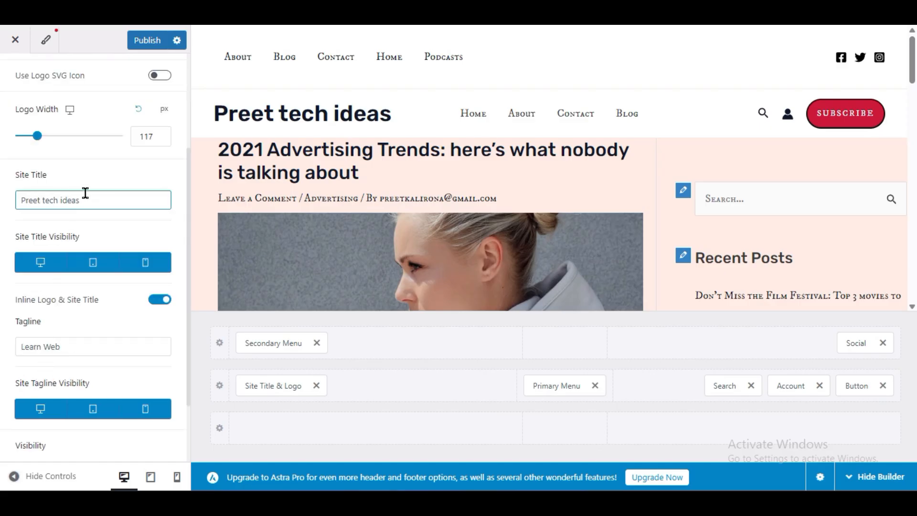
scroll(84, 192, up, 3)
- Change the site title color to the crimson palette color #CC1939
click(138, 130)
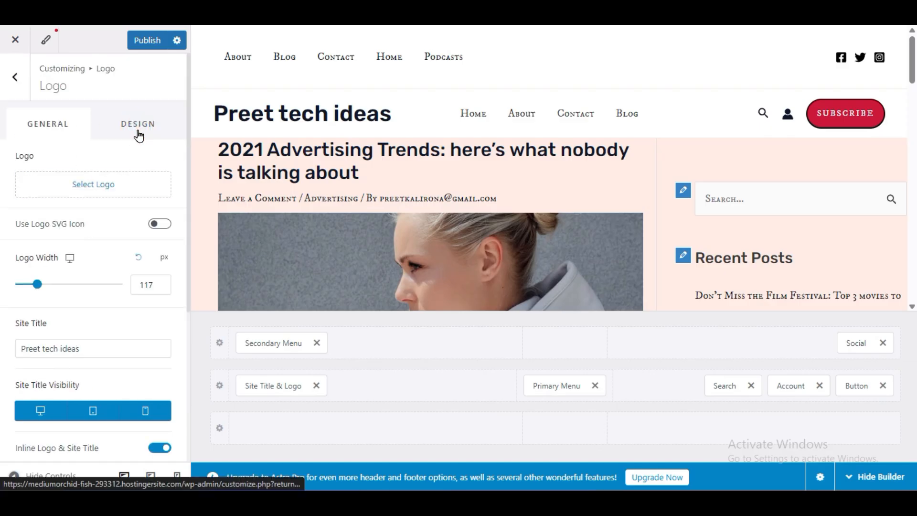
click(145, 187)
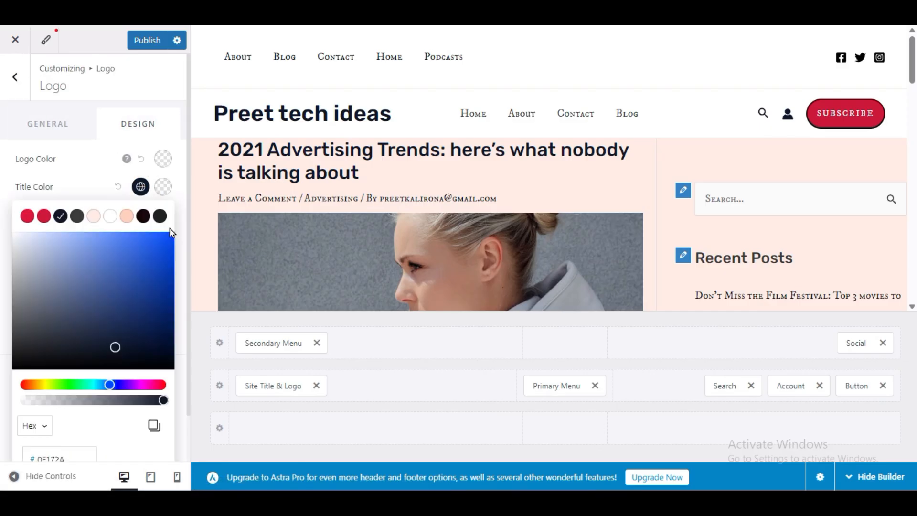
click(44, 216)
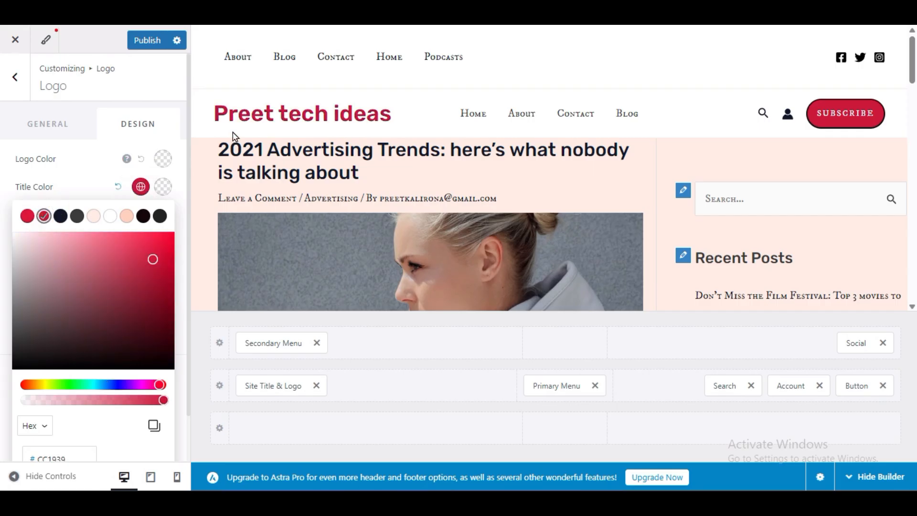
click(92, 185)
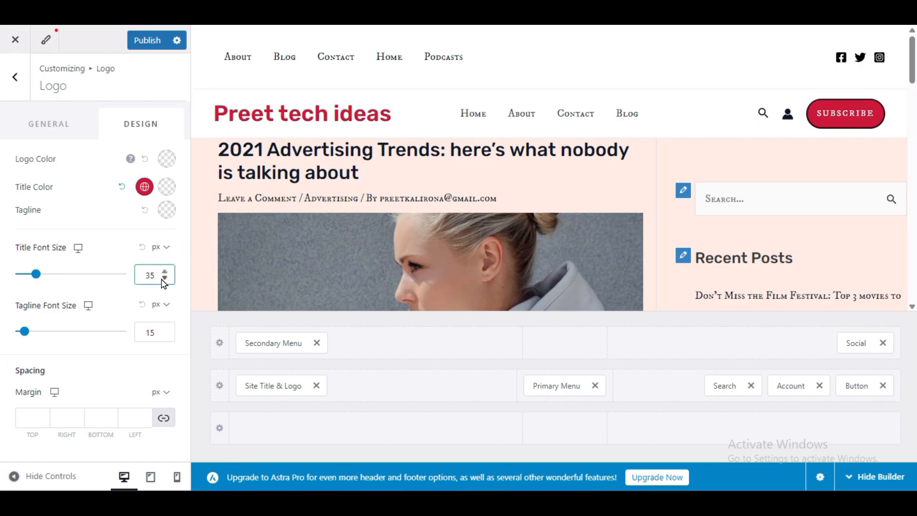
- Try a site title font size of 40 px, and set it to 25 px instead
drag(159, 275, 143, 278)
text(40)
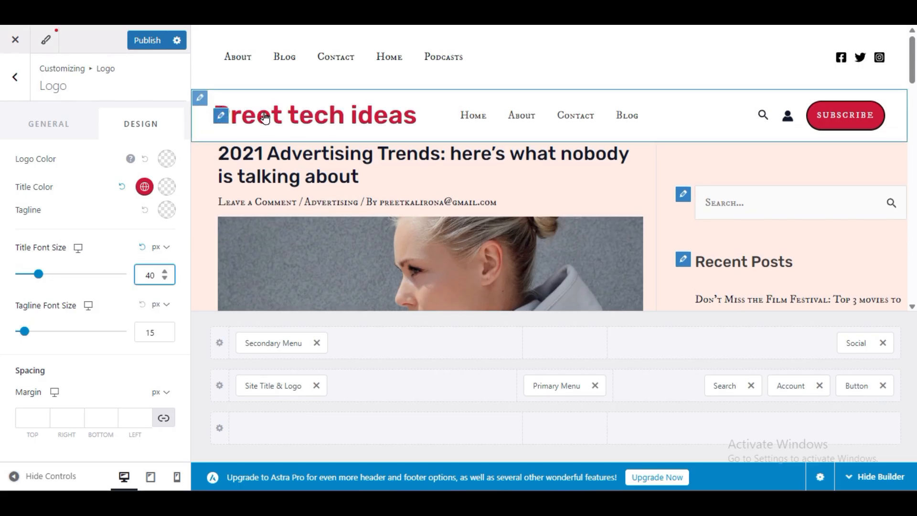
drag(156, 276, 139, 279)
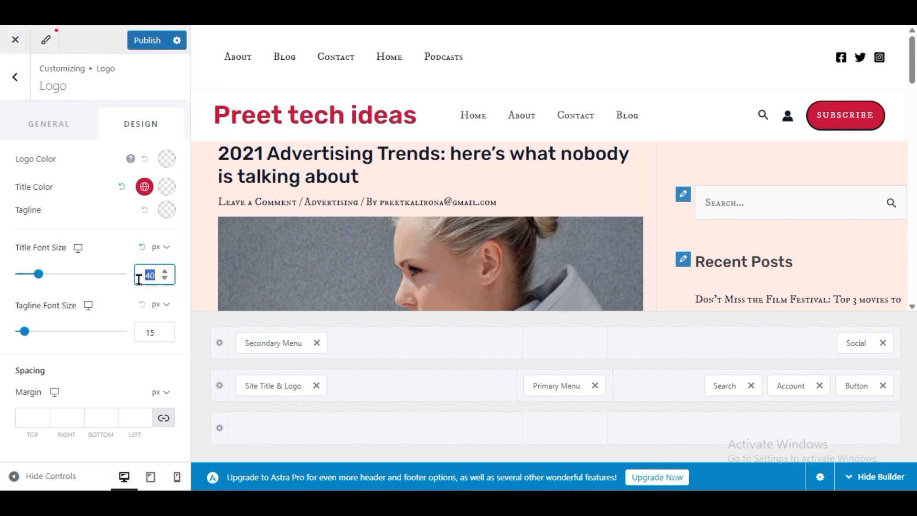
text(25)
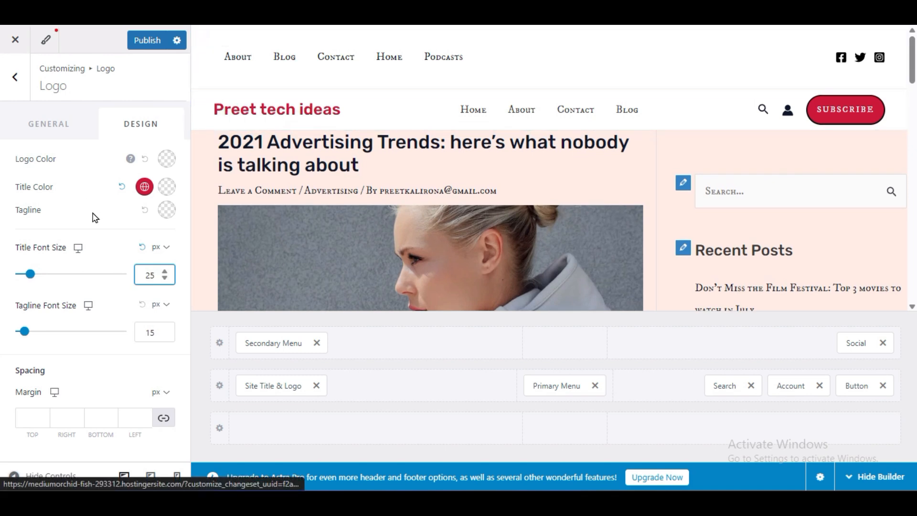
- Publish the site title and logo changes and return to the main customizer list
click(131, 46)
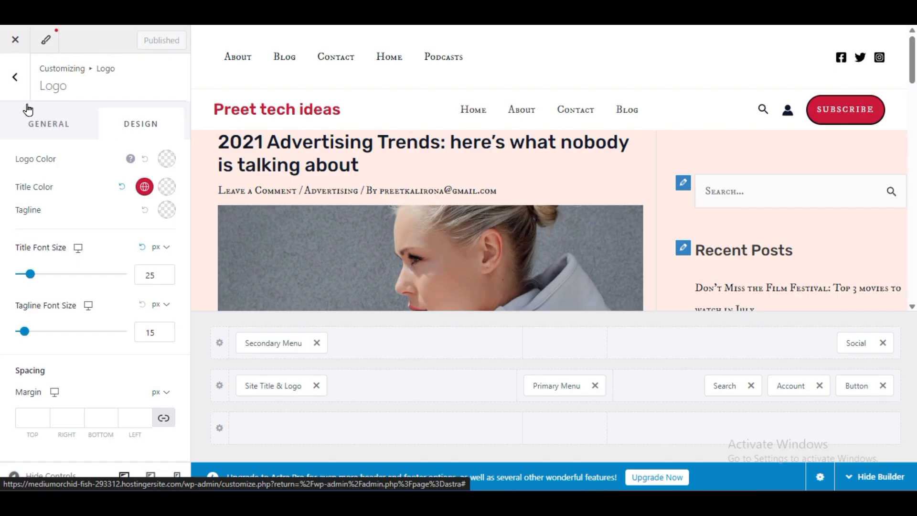
click(14, 75)
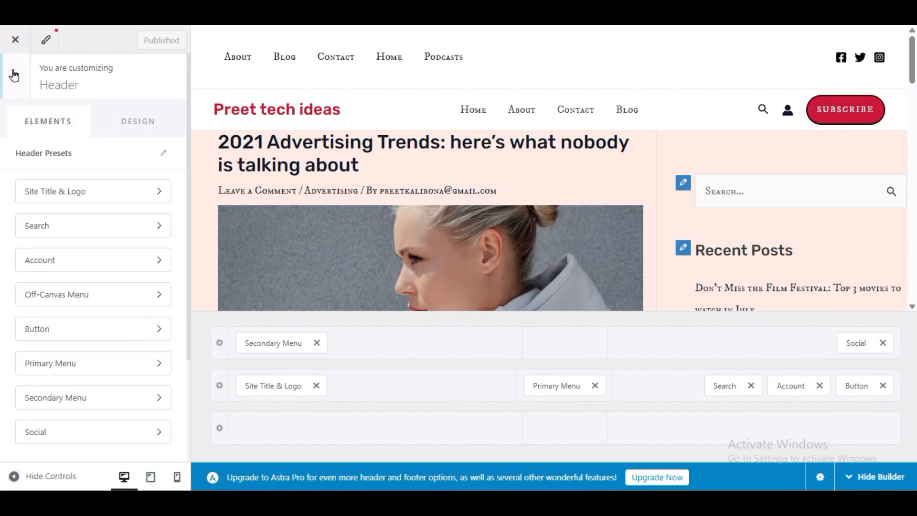
click(13, 75)
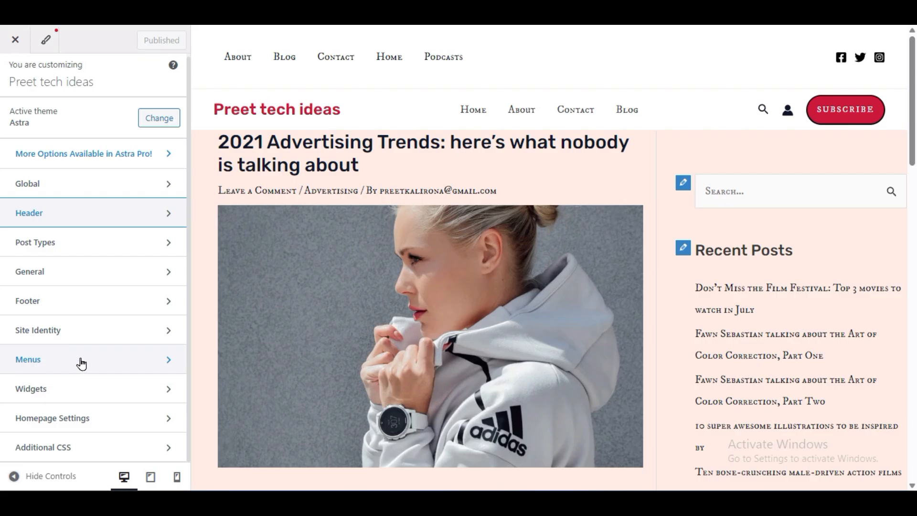
- Set the Recent Posts widget in the Main Sidebar to show 7 posts
click(35, 386)
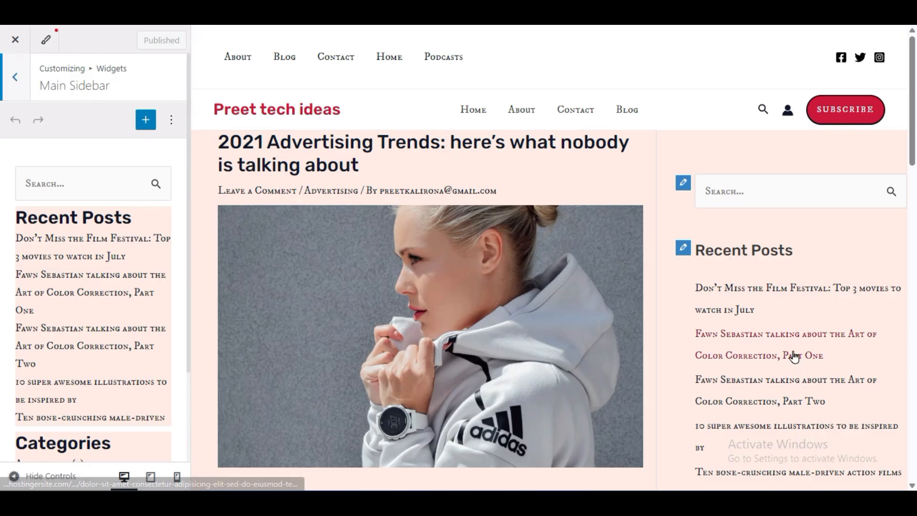
click(15, 77)
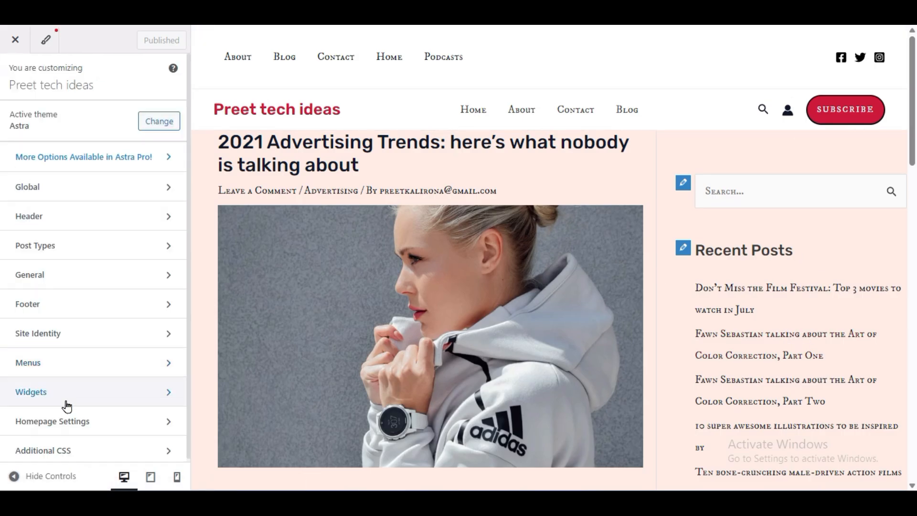
click(64, 397)
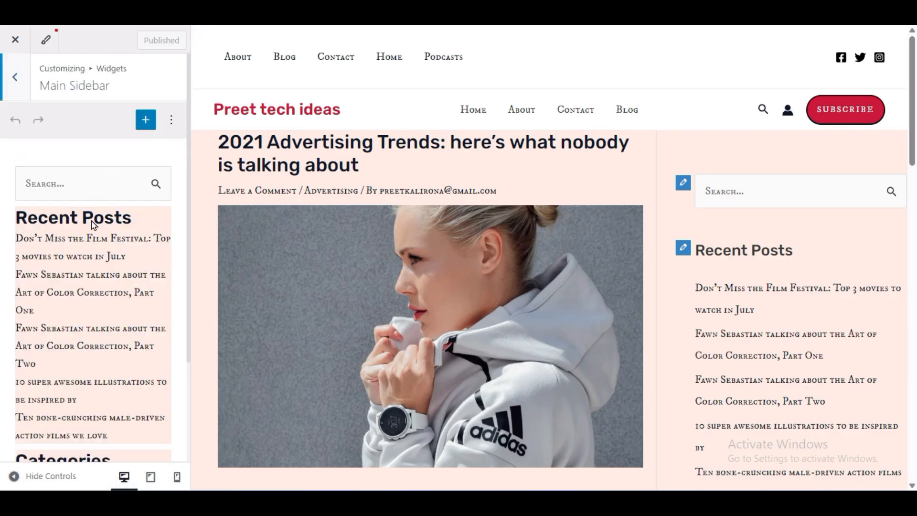
scroll(86, 346, down, 3)
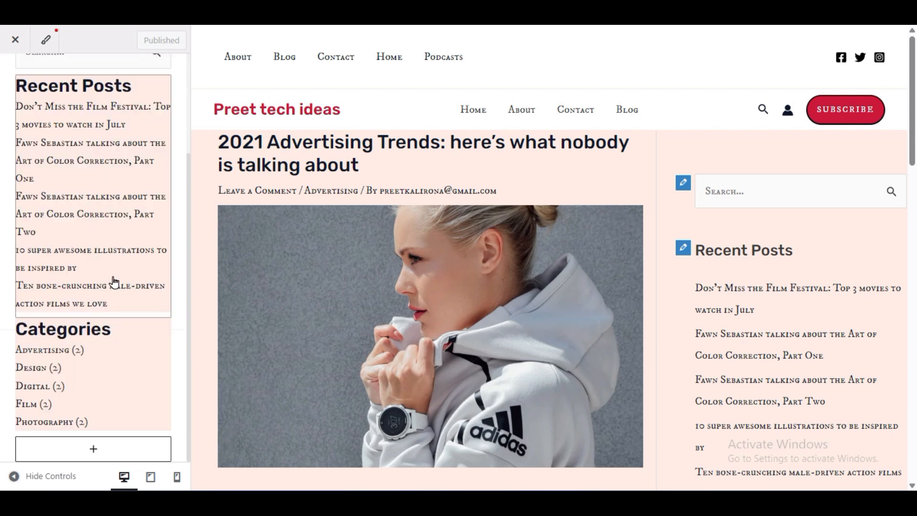
scroll(110, 239, up, 3)
scroll(722, 233, down, 3)
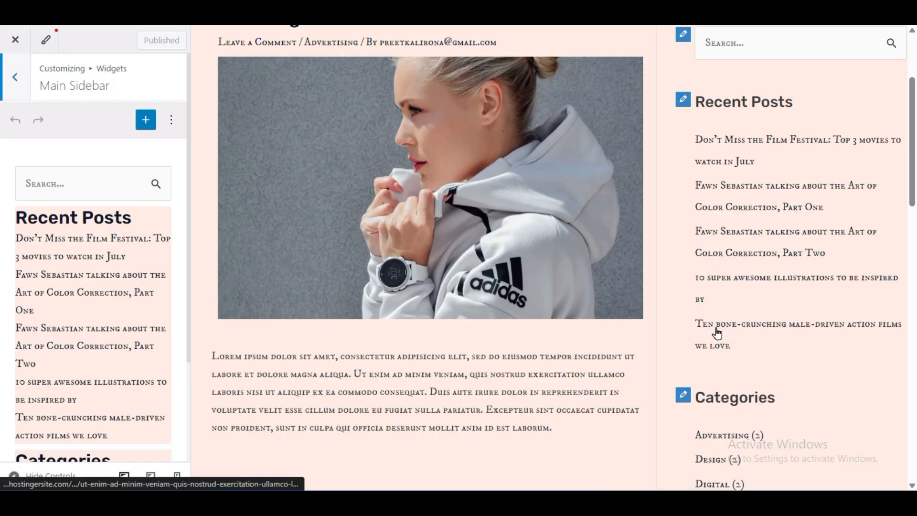
click(93, 302)
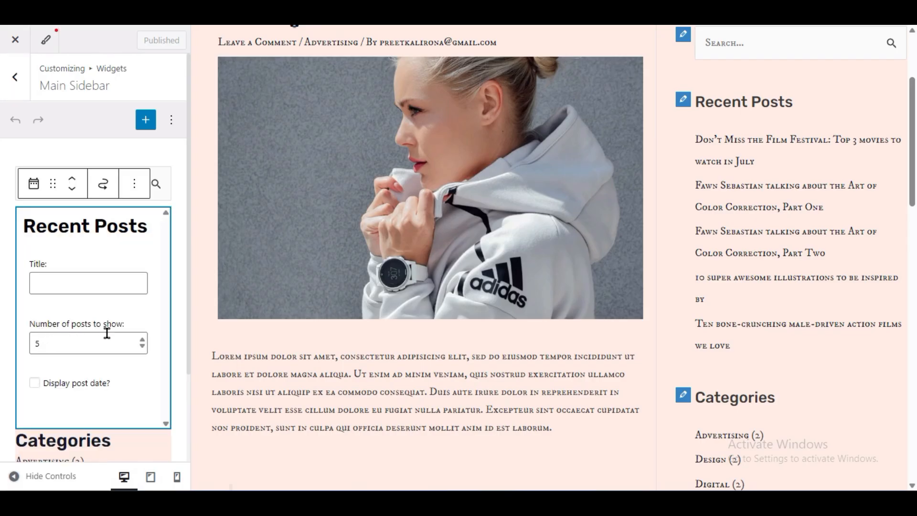
double_click(38, 348)
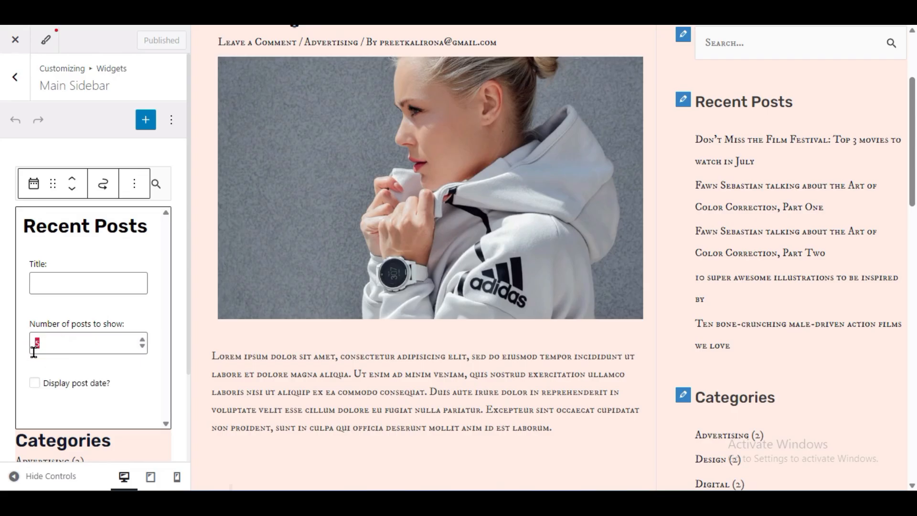
text(7)
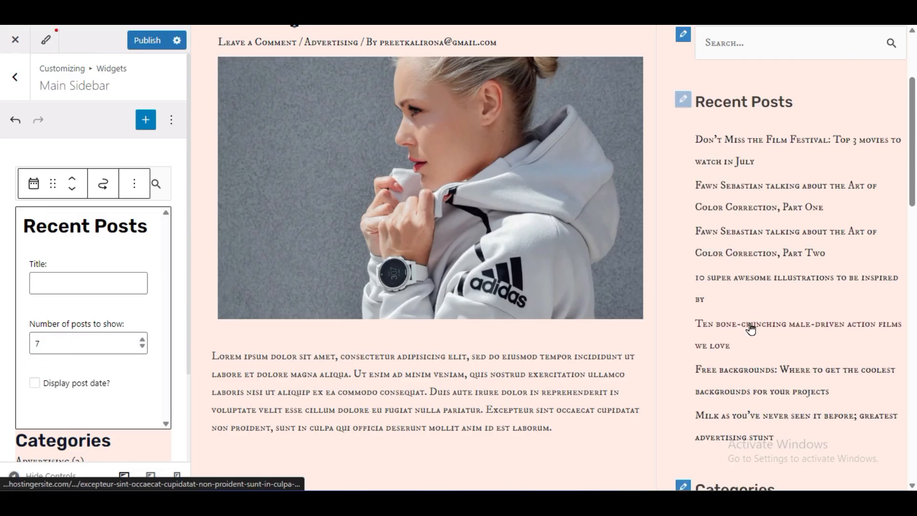
scroll(753, 323, down, 8)
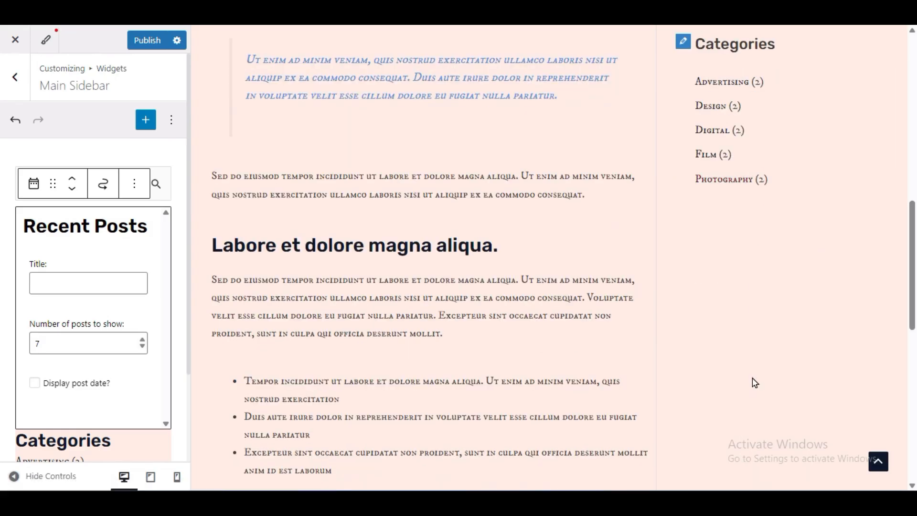
- Add a paragraph block below the Categories widget with a short greeting that gives the author's name
click(2, 229)
scroll(9, 272, down, 5)
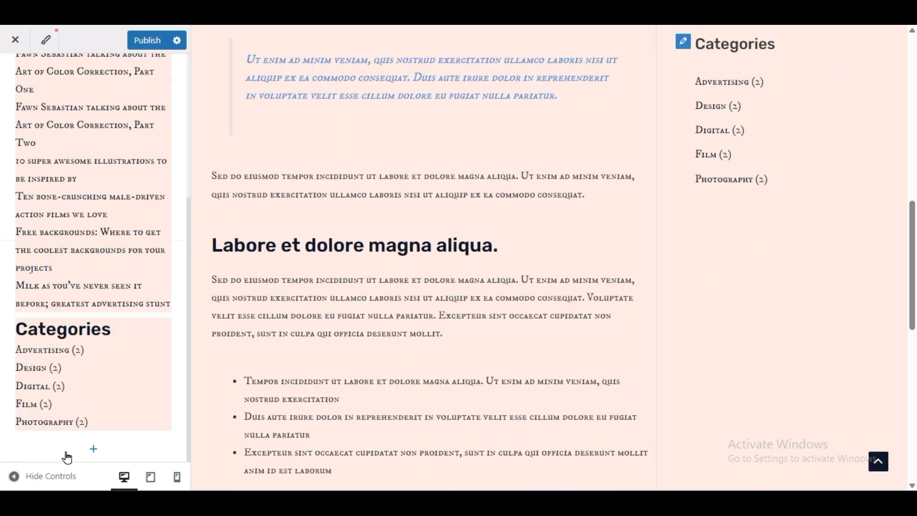
click(95, 449)
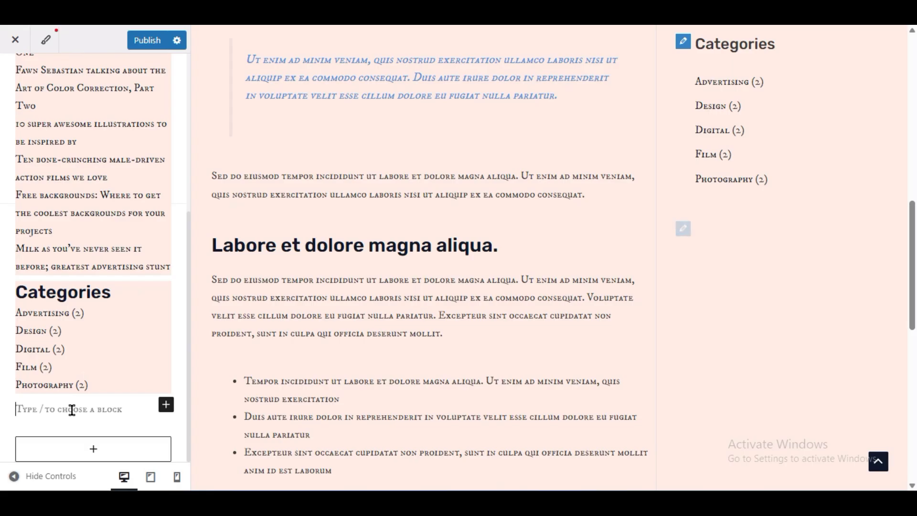
text(hi thsi is preet)
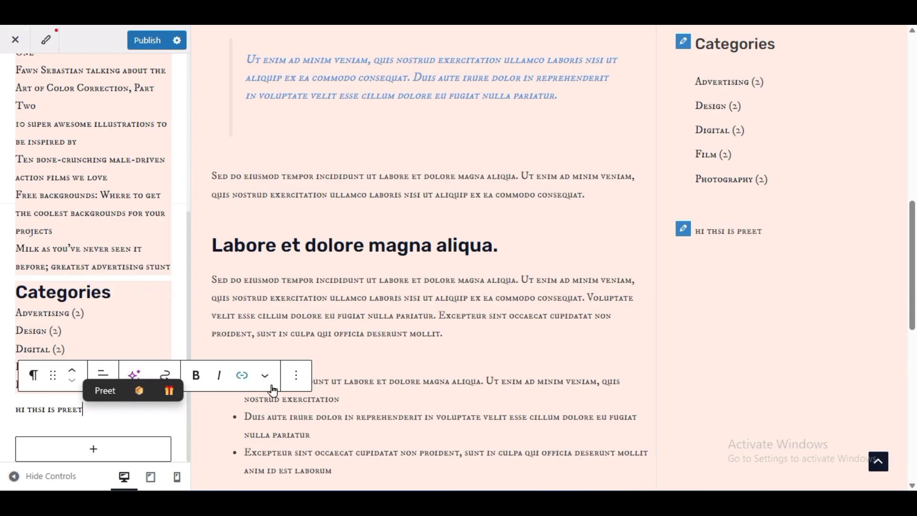
- Set the greeting paragraph's typography size to Medium (M) and publish the sidebar widget changes
click(296, 377)
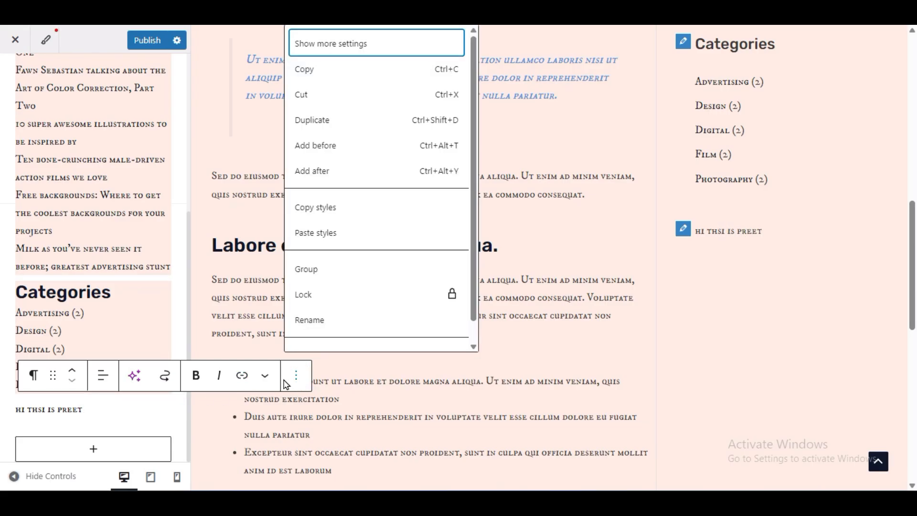
click(369, 43)
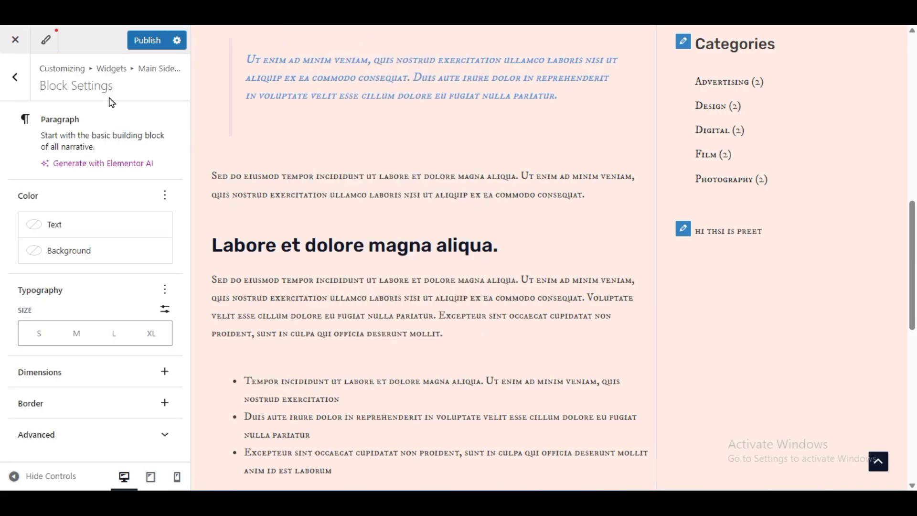
click(76, 333)
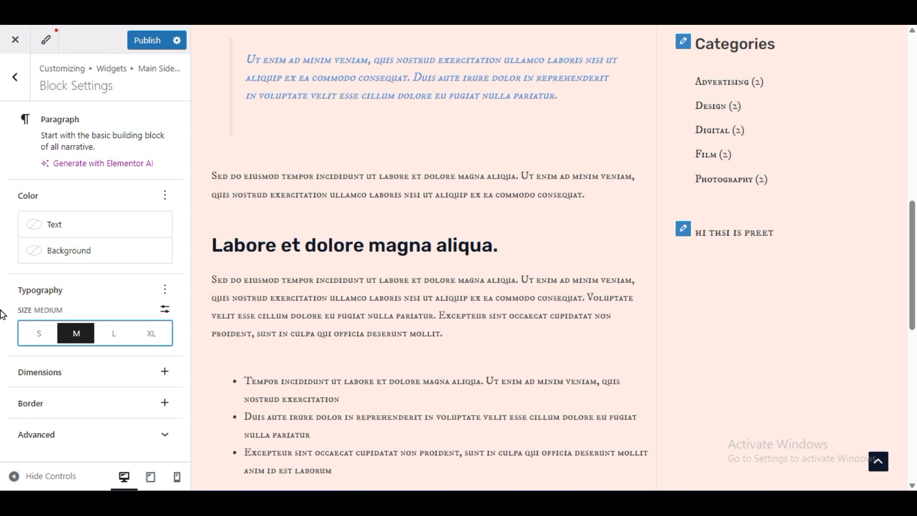
click(136, 40)
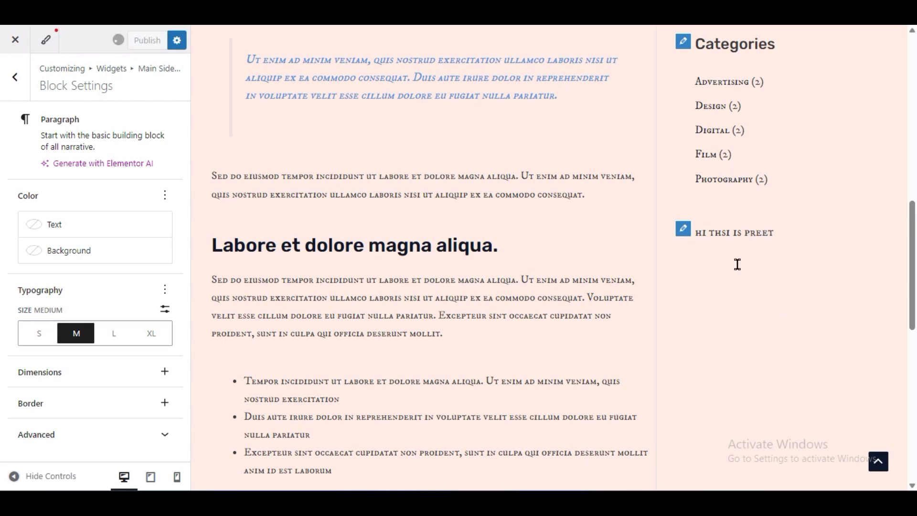
scroll(479, 376, up, 12)
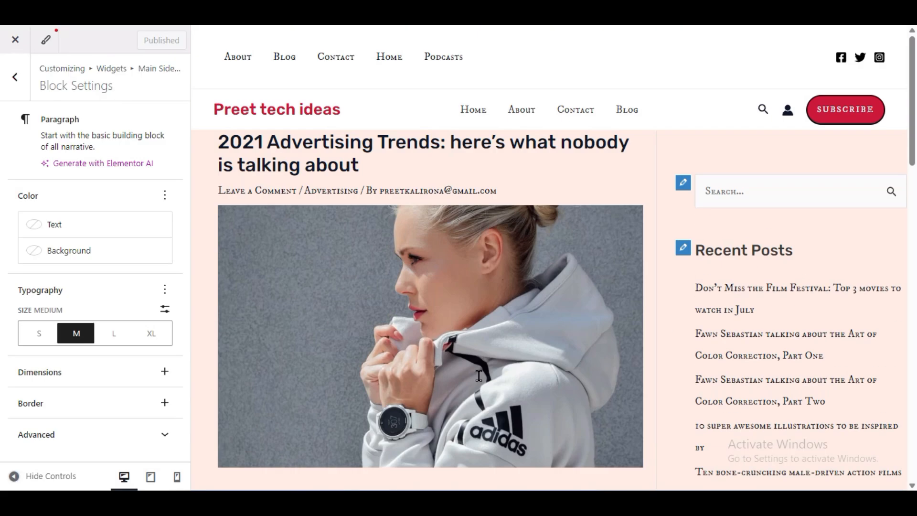
scroll(446, 195, down, 5)
scroll(452, 219, up, 5)
- Leave the sidebar widgets and check the static homepage choice in Homepage Settings
click(5, 82)
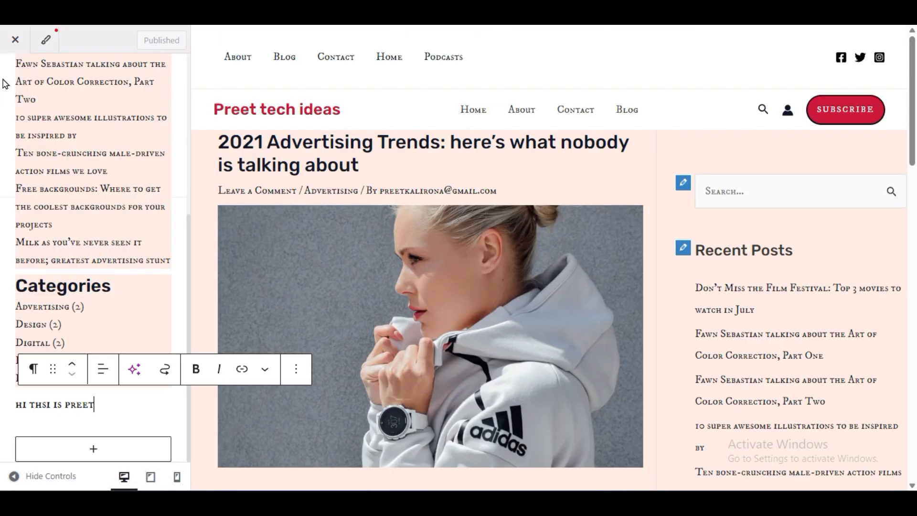
scroll(6, 234, up, 5)
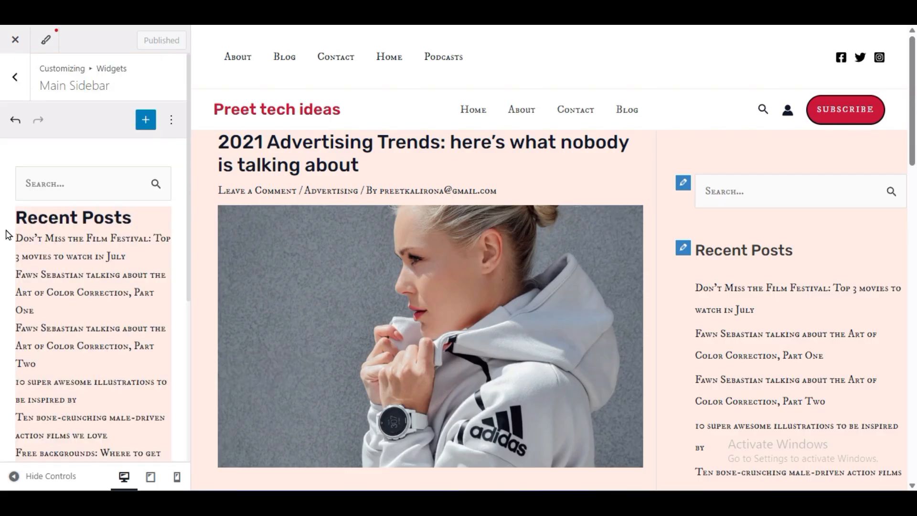
click(13, 76)
click(119, 432)
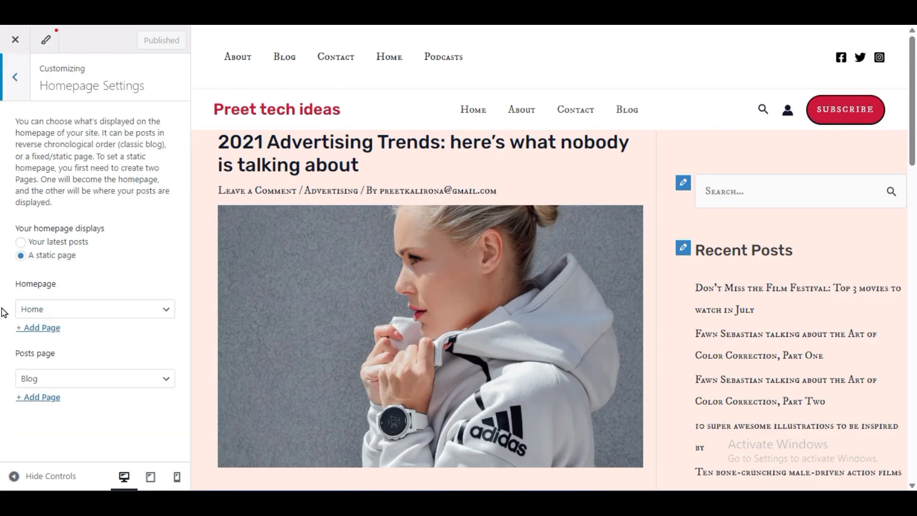
click(78, 312)
click(79, 311)
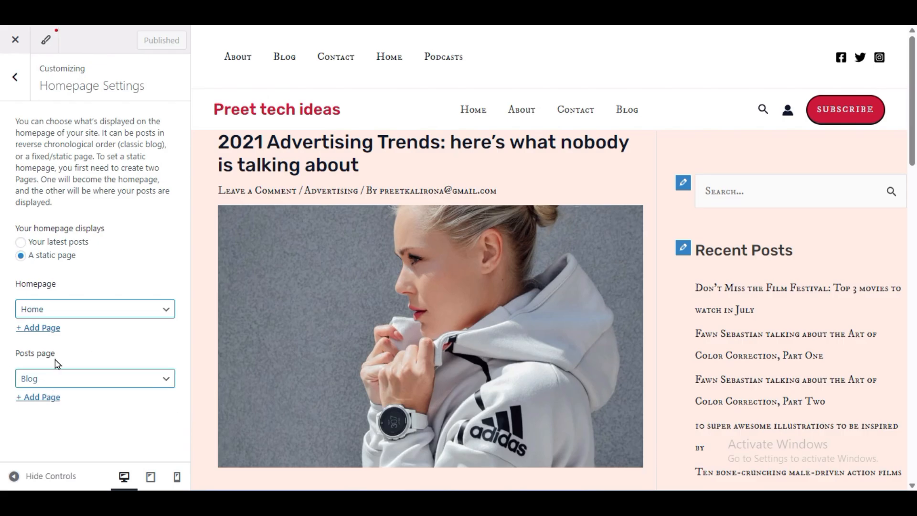
- Close the customizer and visit the live home page to check the tagline under the site title
click(6, 48)
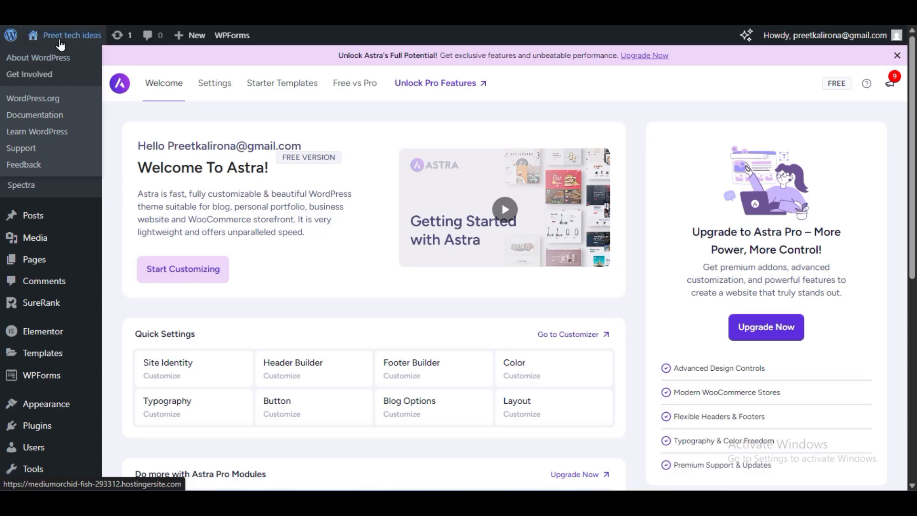
click(66, 61)
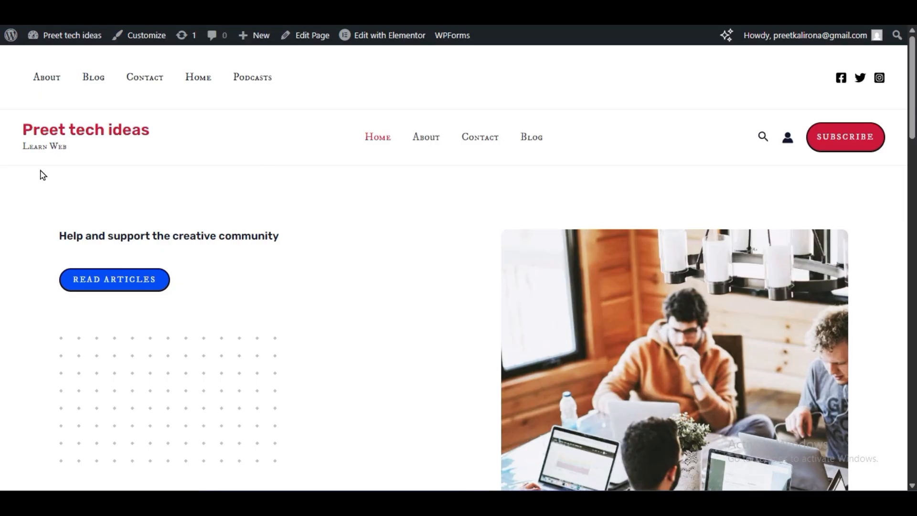
drag(24, 148, 76, 153)
click(89, 155)
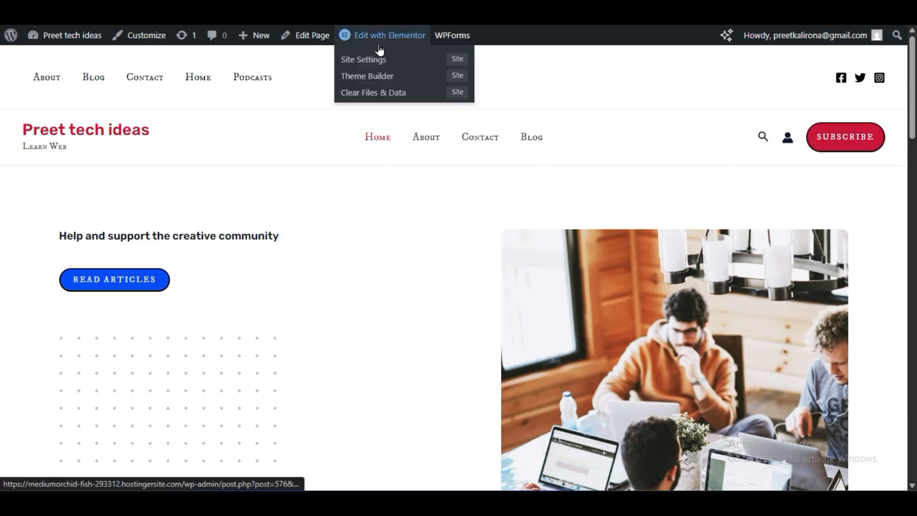
- Open the Home page in the Elementor editor and look over its header and first section
mouse_move(371, 33)
click(371, 32)
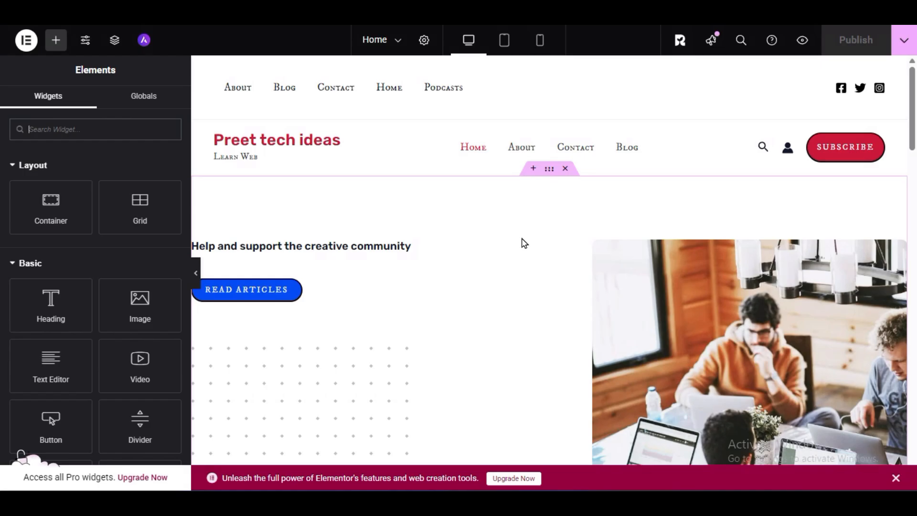
scroll(491, 219, down, 6)
scroll(495, 242, up, 3)
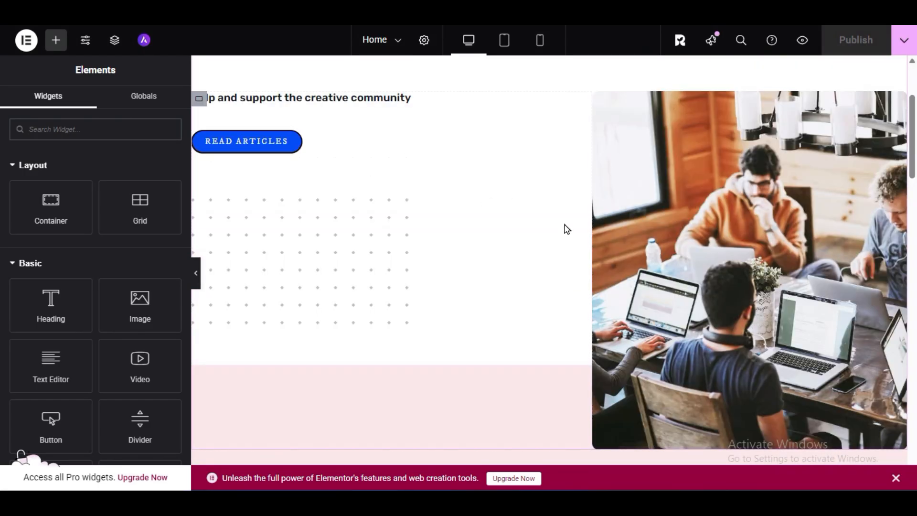
scroll(427, 246, up, 3)
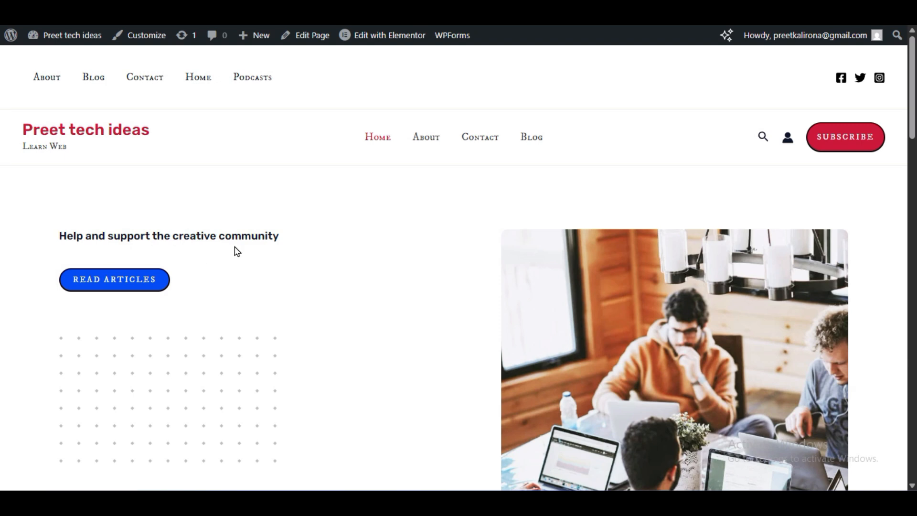
- Reopen the customizer from the live home page and review the global typography presets, base fonts and H1 to H6 heading fonts
drag(43, 236, 198, 256)
click(289, 244)
click(148, 39)
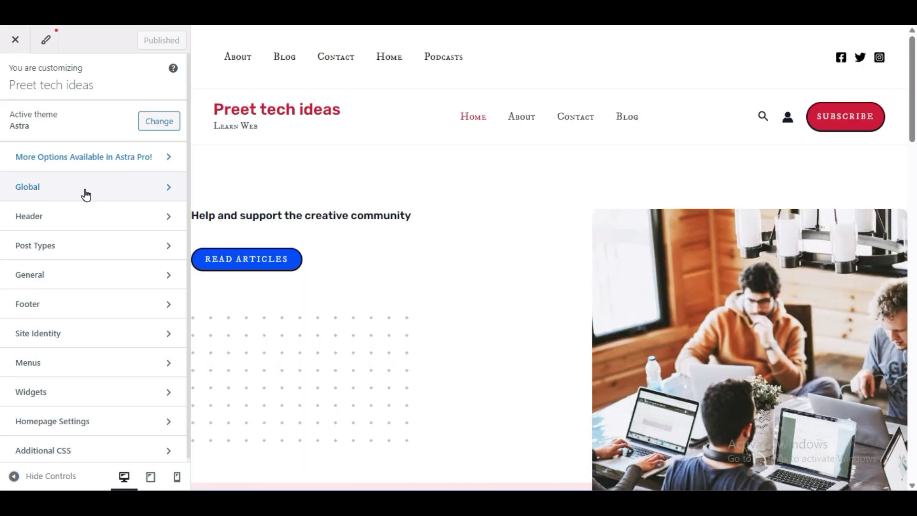
click(73, 182)
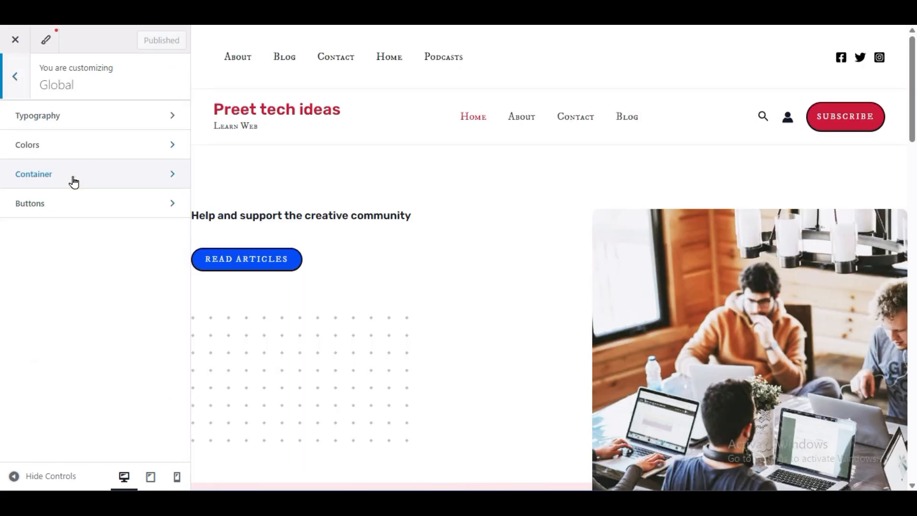
click(88, 123)
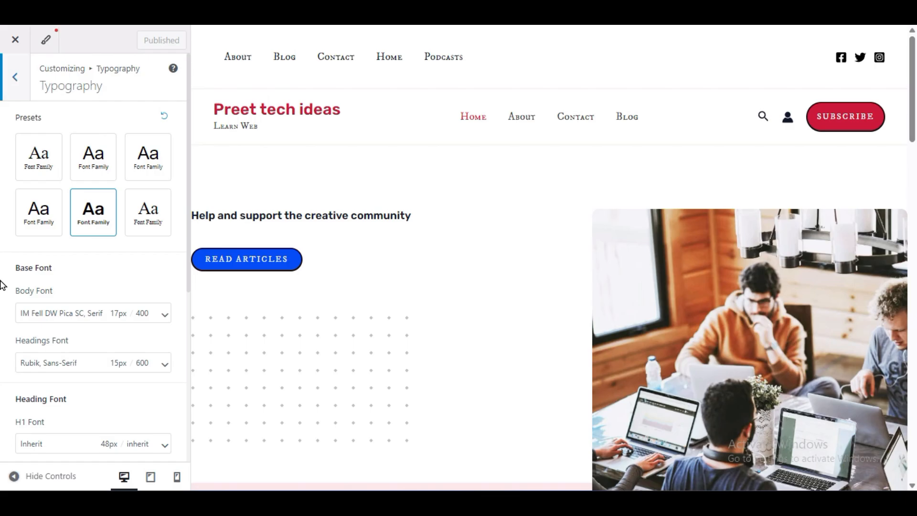
scroll(1, 285, down, 3)
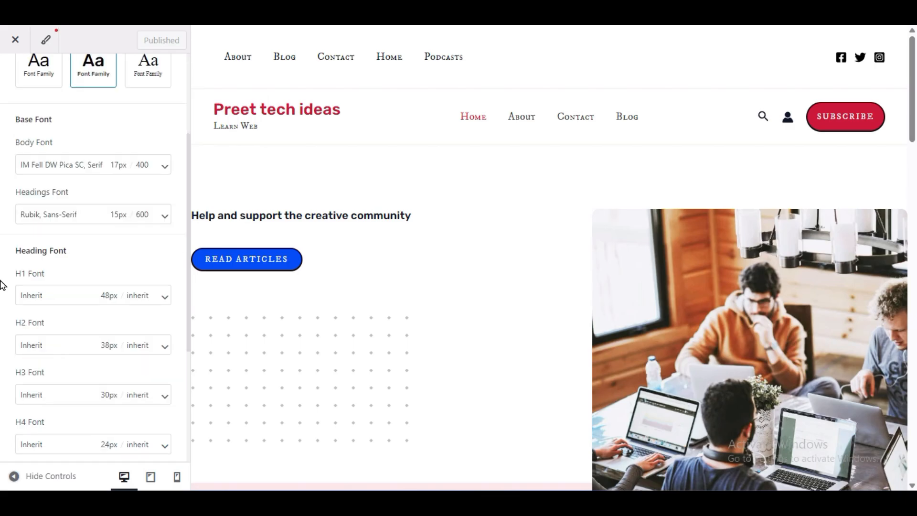
scroll(1, 285, down, 3)
scroll(1, 289, down, 1)
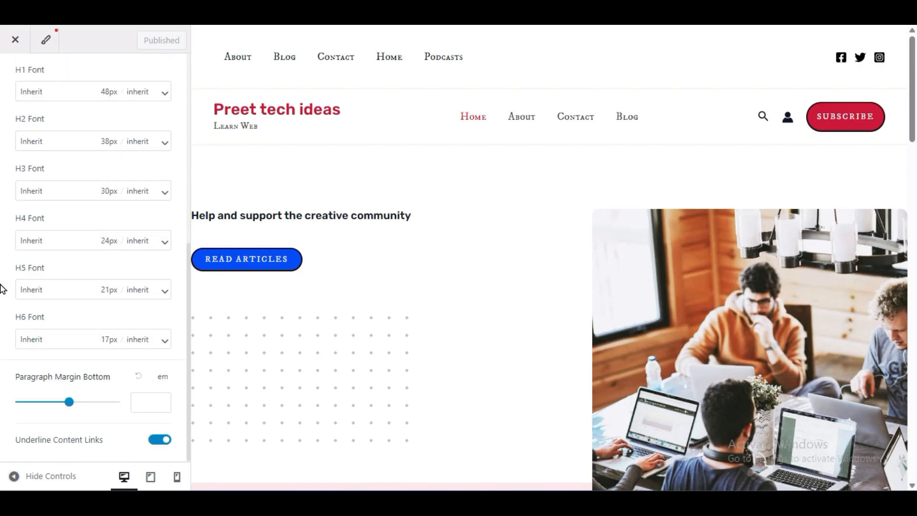
scroll(1, 289, up, 7)
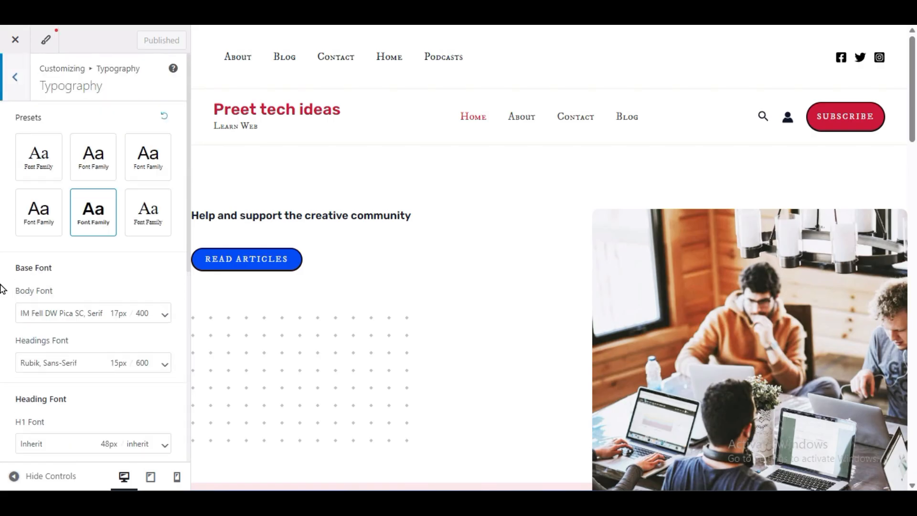
- Try a body font size of 26 px in the global typography and set it back to 17 px
click(86, 309)
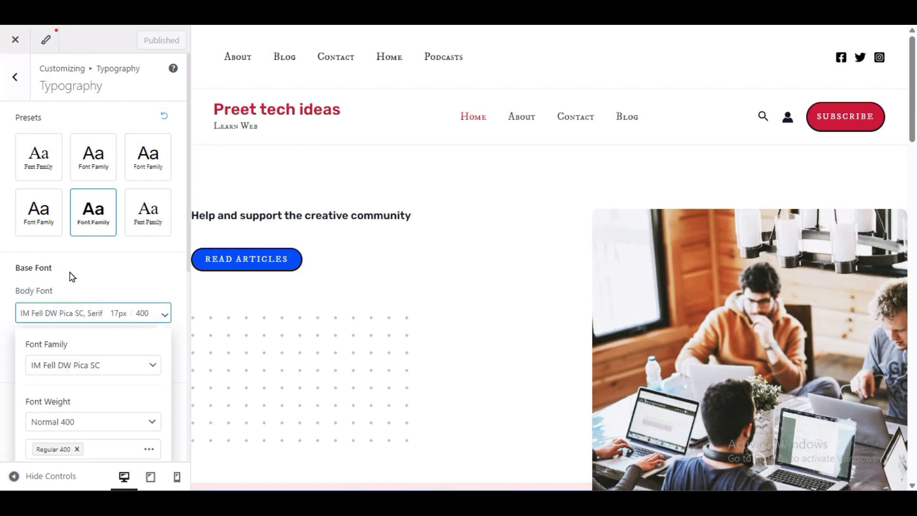
scroll(69, 274, down, 3)
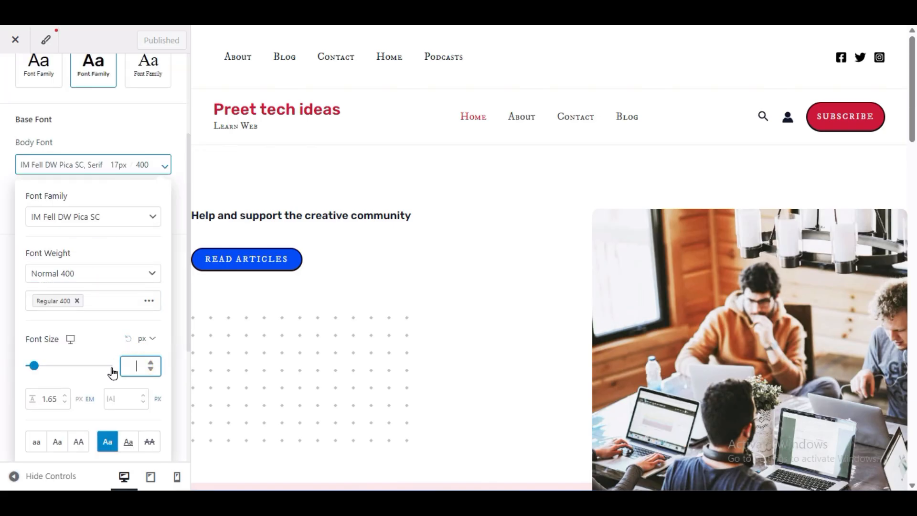
click(113, 369)
drag(113, 372, 39, 377)
double_click(132, 367)
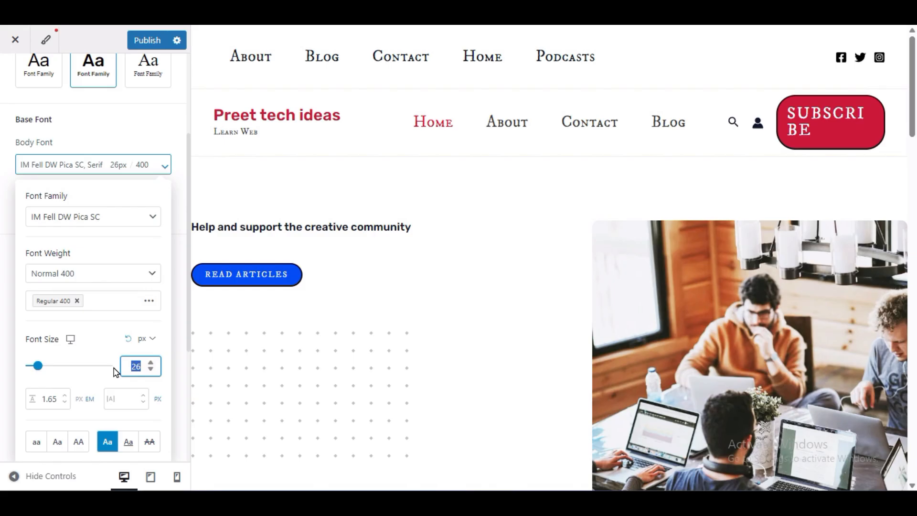
text(17)
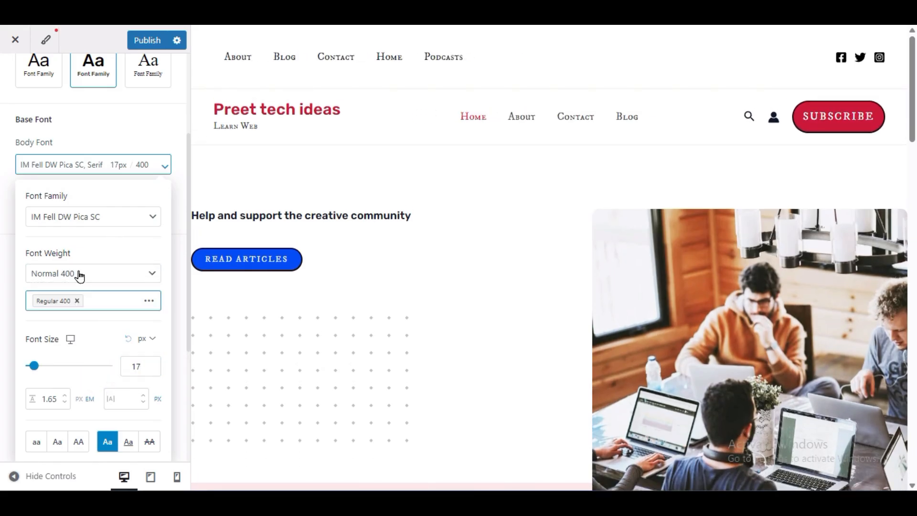
- Try other typography presets, including Playfair Display / Open Sans, Lato / Lora and Barlow Semi Condensed / Roboto
click(94, 160)
scroll(93, 160, up, 3)
click(38, 158)
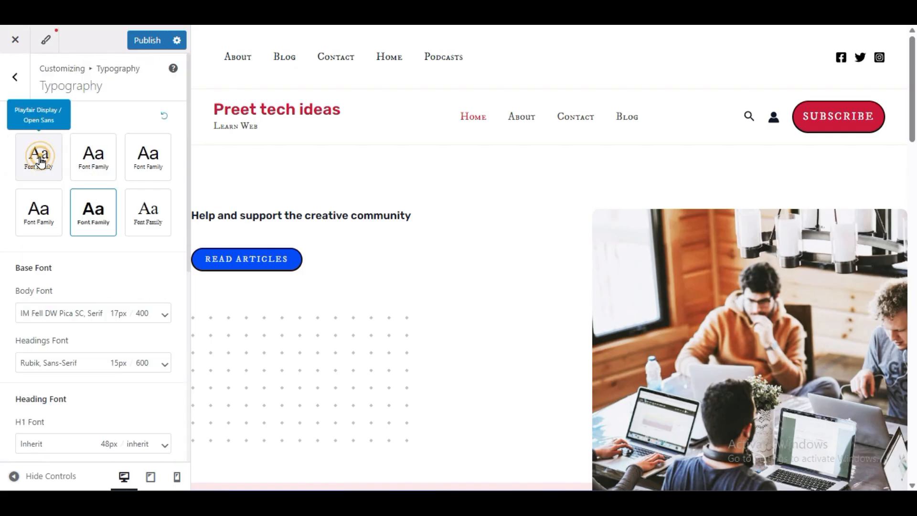
click(106, 163)
click(135, 160)
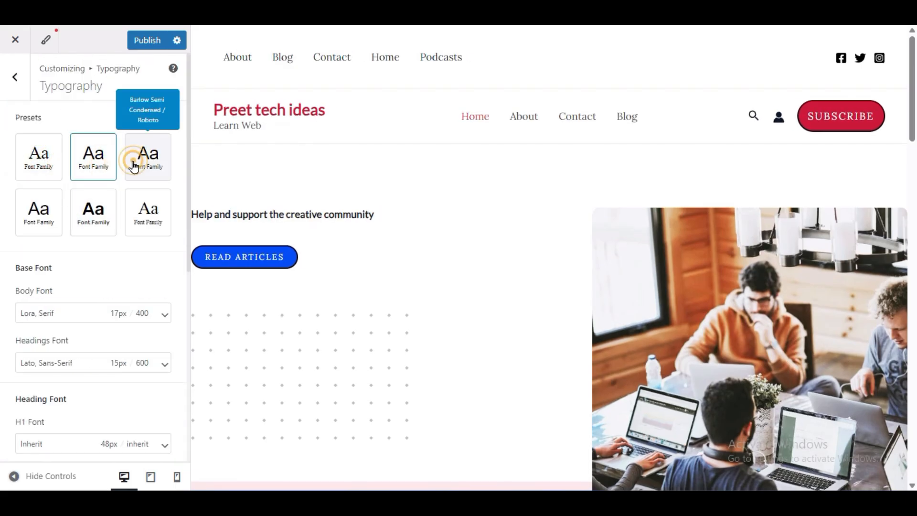
click(137, 216)
- Apply the typography preset with Rubik headings and Karla body text, and publish the customizer changes
click(98, 212)
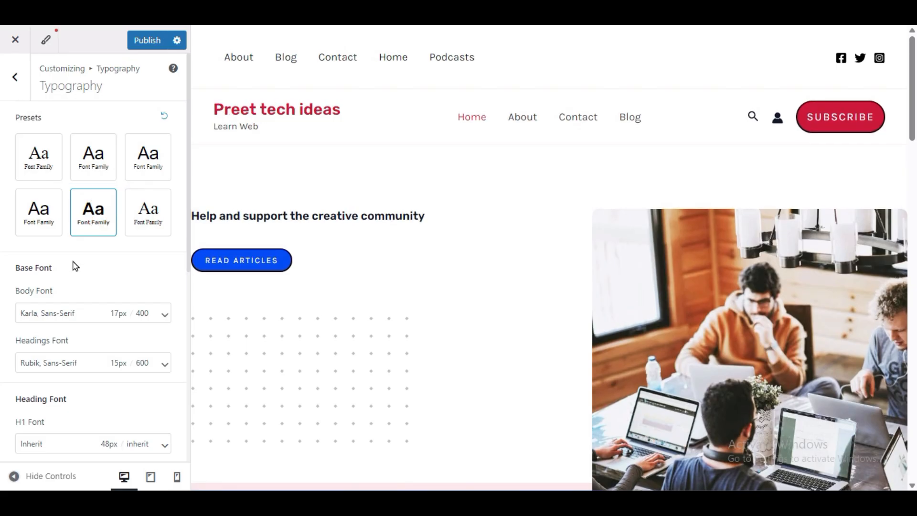
scroll(358, 296, down, 10)
scroll(361, 302, down, 5)
click(138, 40)
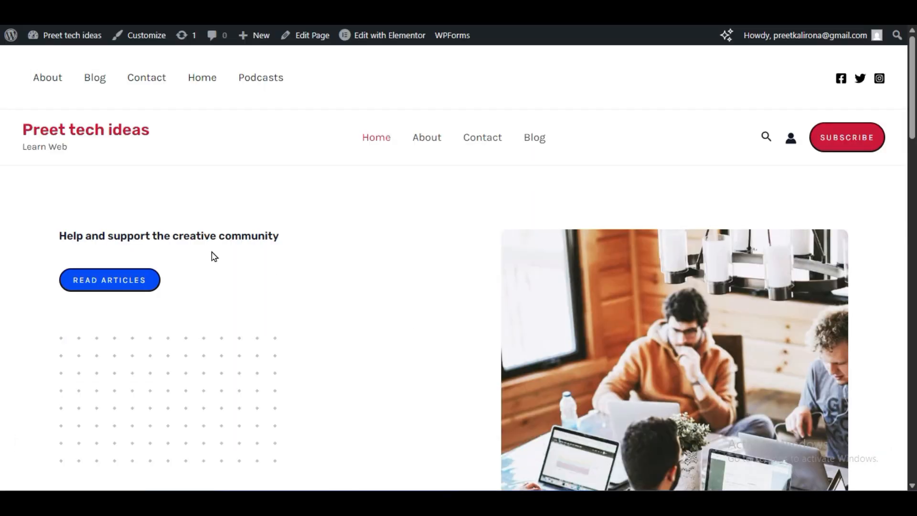
- Open the Home page in the Elementor editor and look over its hero section
click(352, 41)
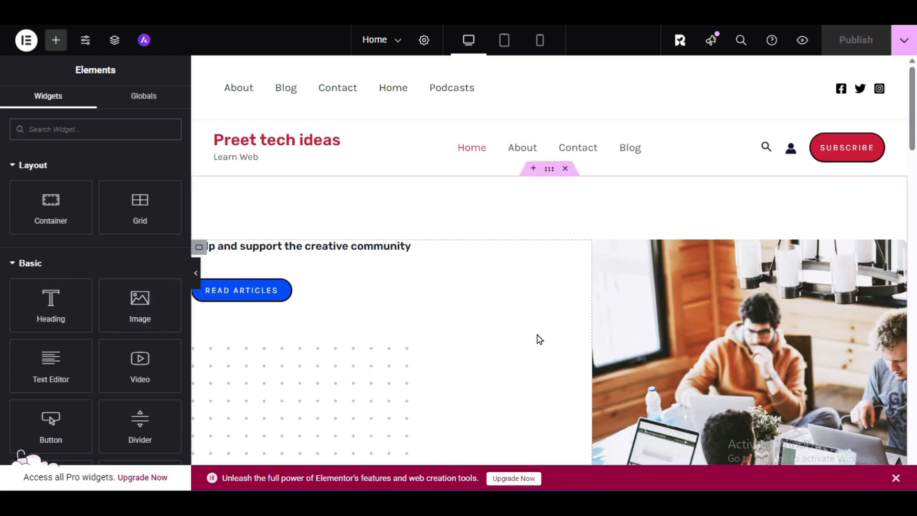
scroll(538, 342, down, 3)
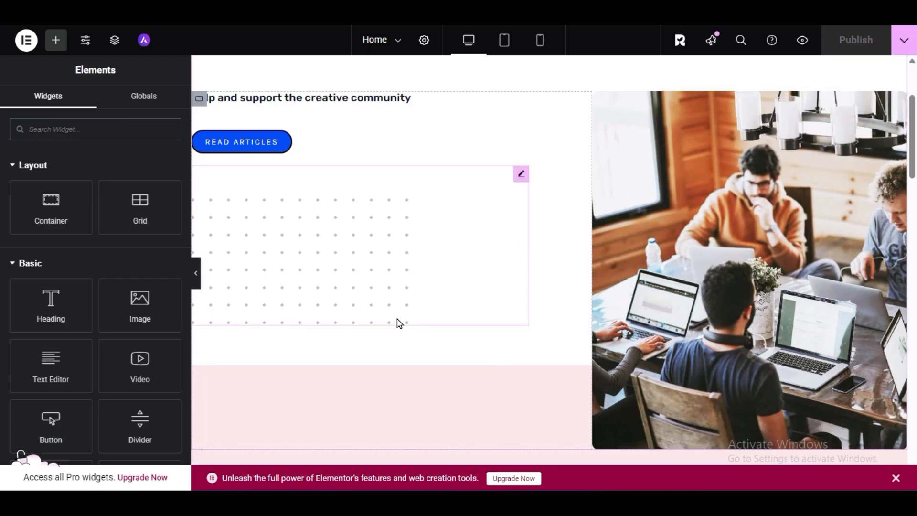
scroll(408, 318, up, 3)
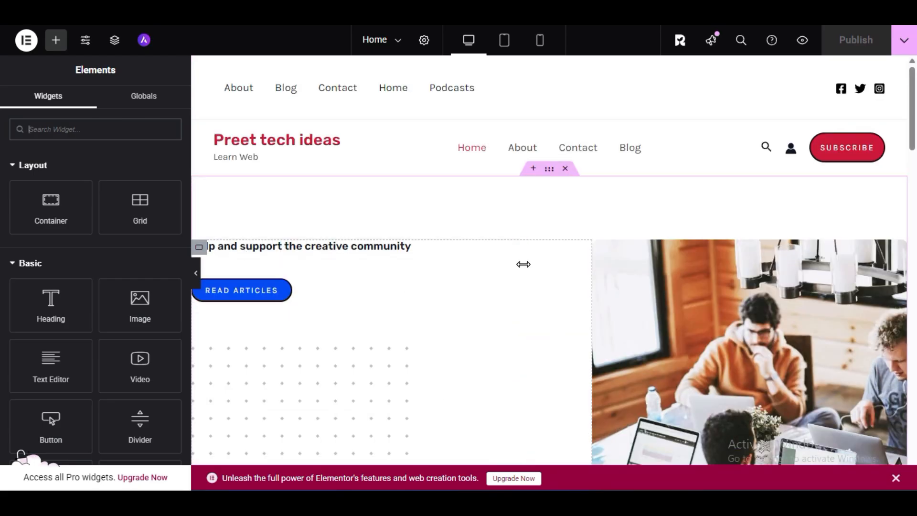
- Set the HTML tag of the hero heading "Help and support the creative community" to H1
click(319, 248)
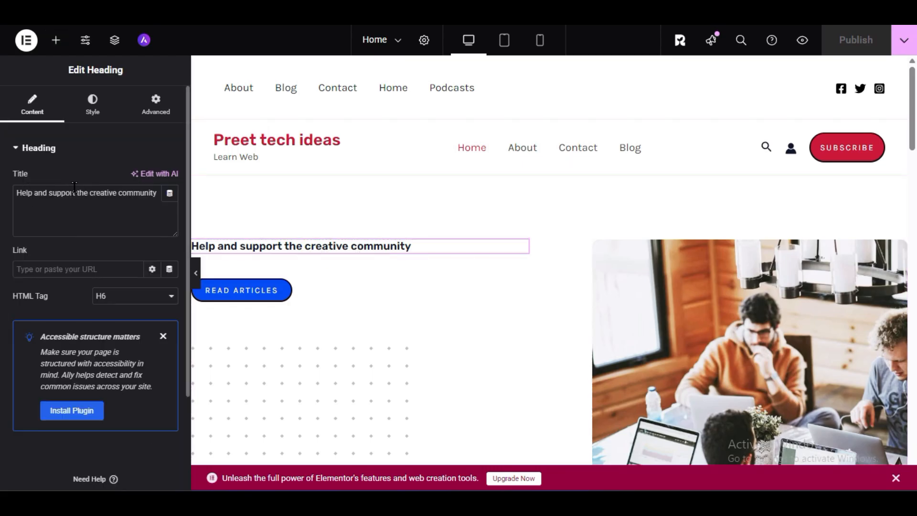
drag(18, 190, 156, 196)
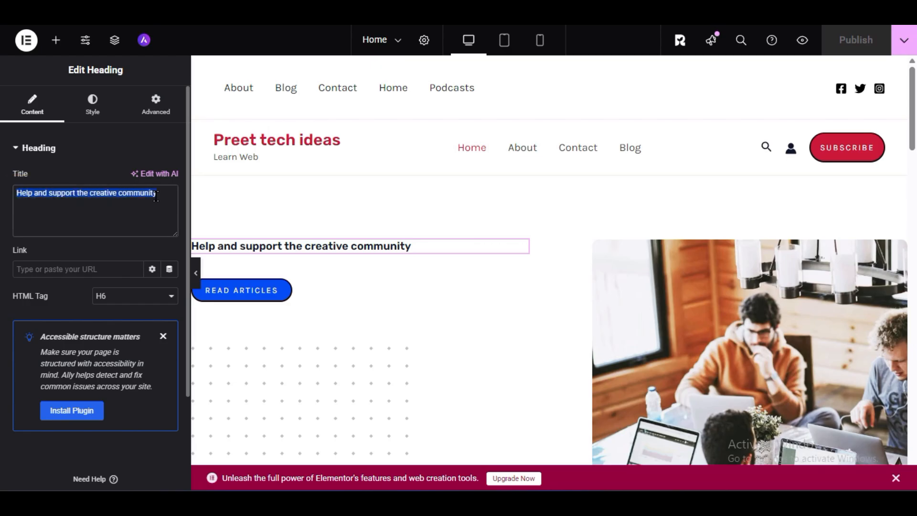
triple_click(75, 197)
click(146, 300)
click(138, 325)
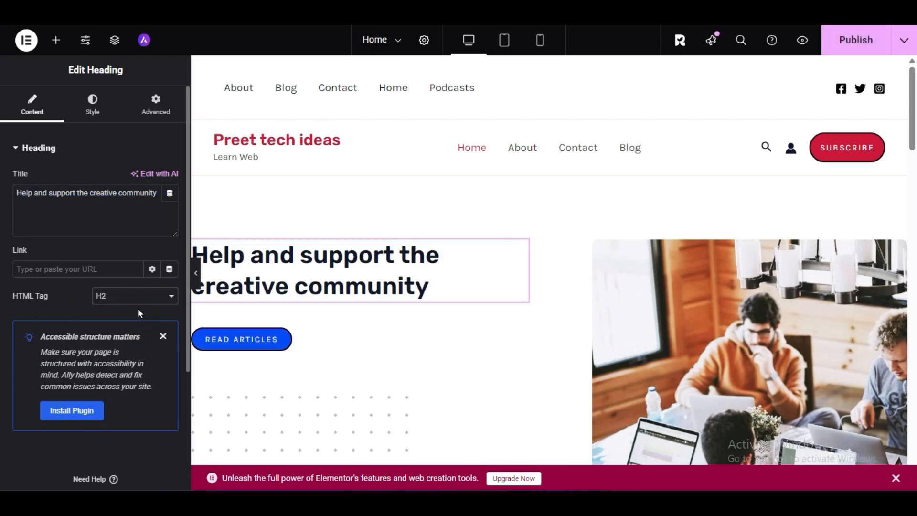
click(118, 296)
click(118, 312)
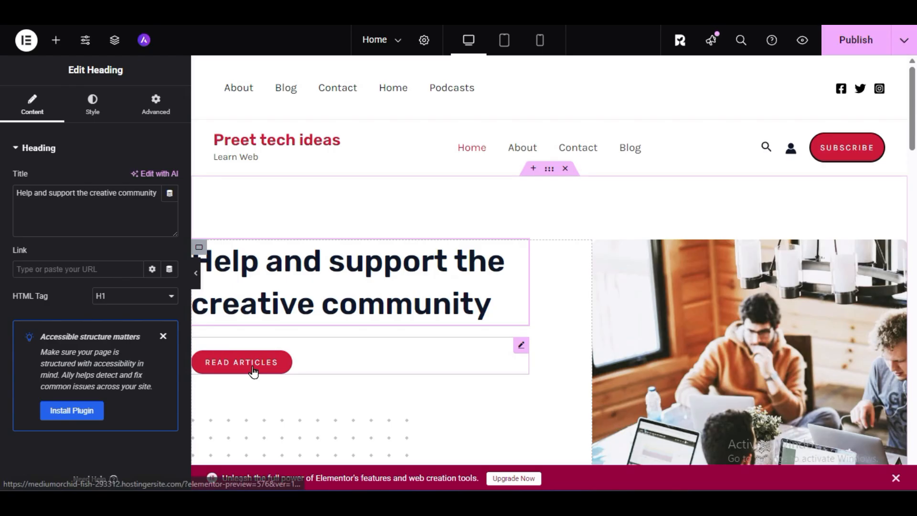
- Clear the link of the hero's Read Articles button and change its text to "About Us"
click(294, 367)
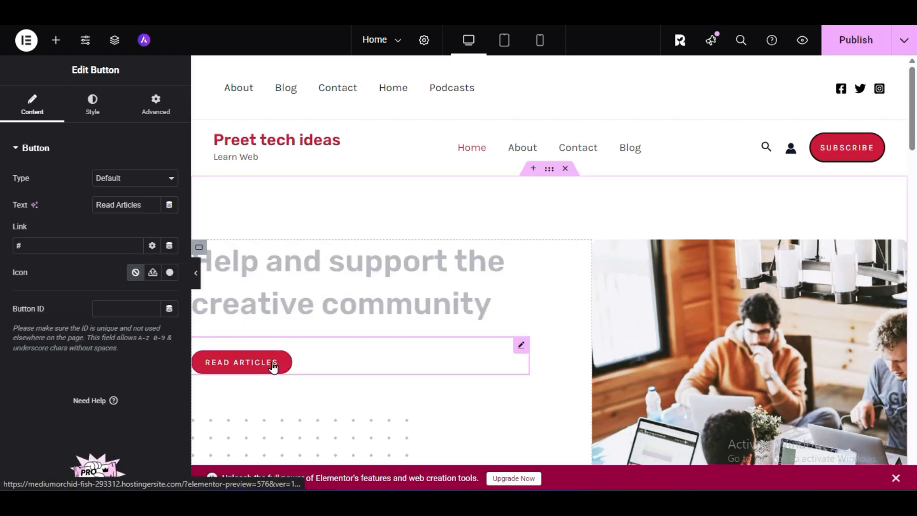
triple_click(153, 208)
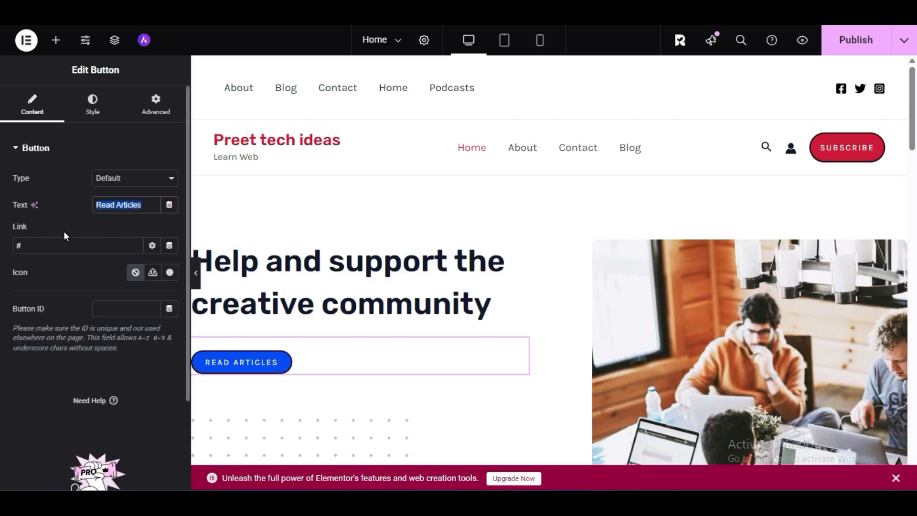
drag(36, 247, 15, 245)
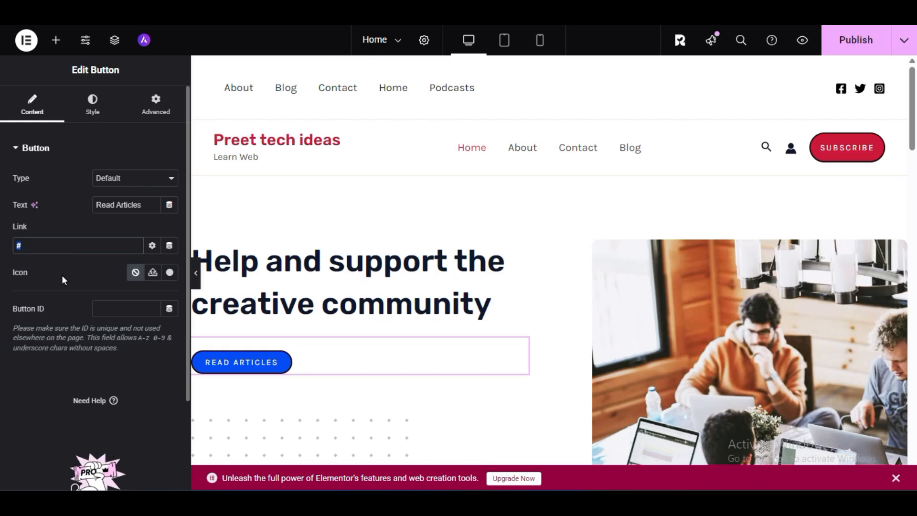
key(BackSpace)
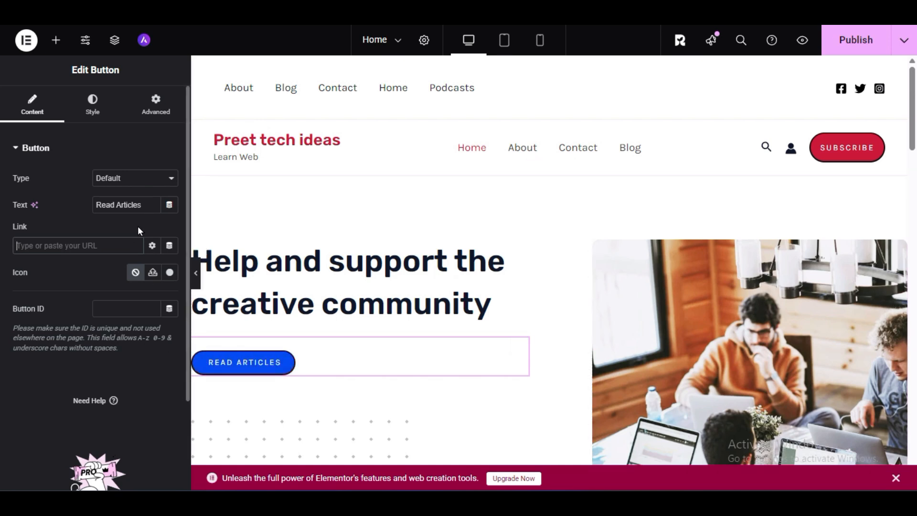
drag(148, 209, 105, 205)
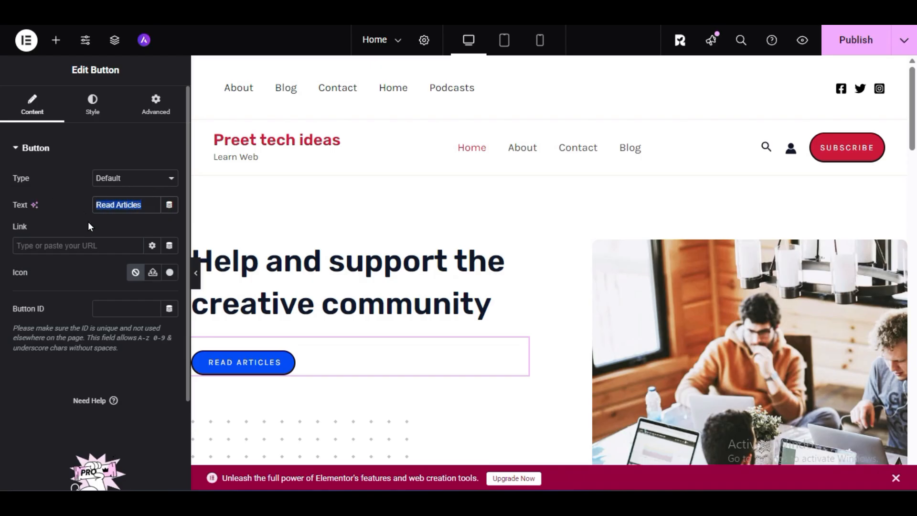
text(About)
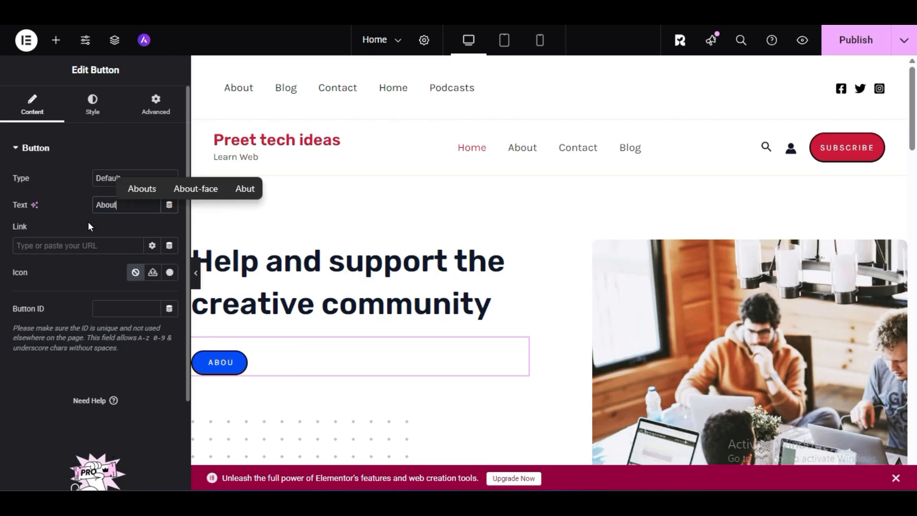
text( Us)
- Link the About Us button to the site's About page and publish the Home page
click(105, 246)
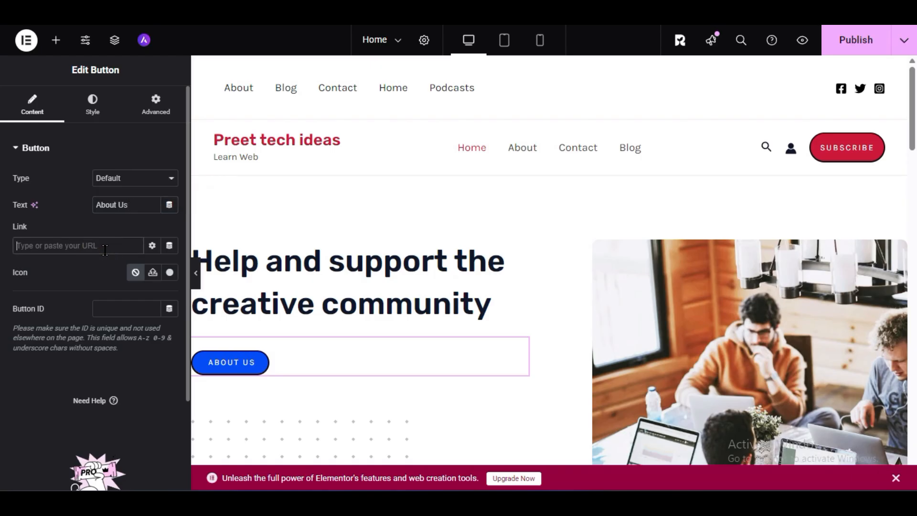
text(abou)
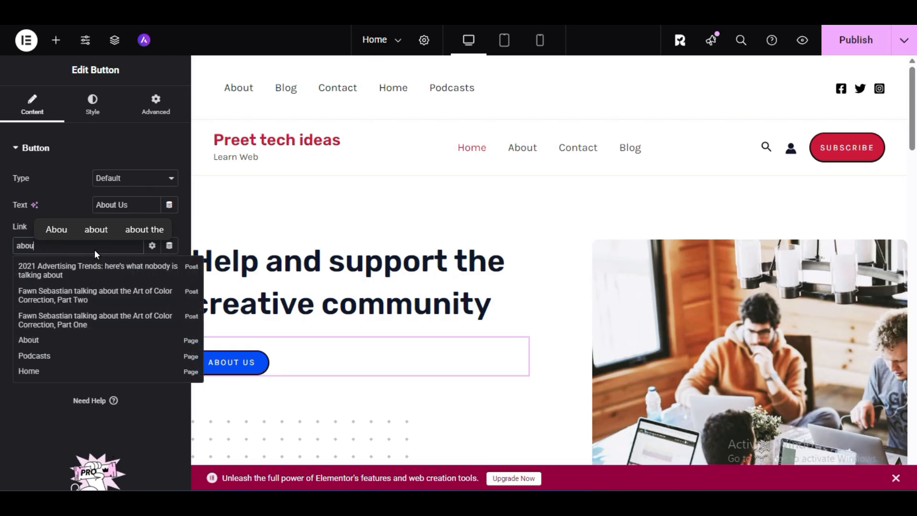
click(28, 340)
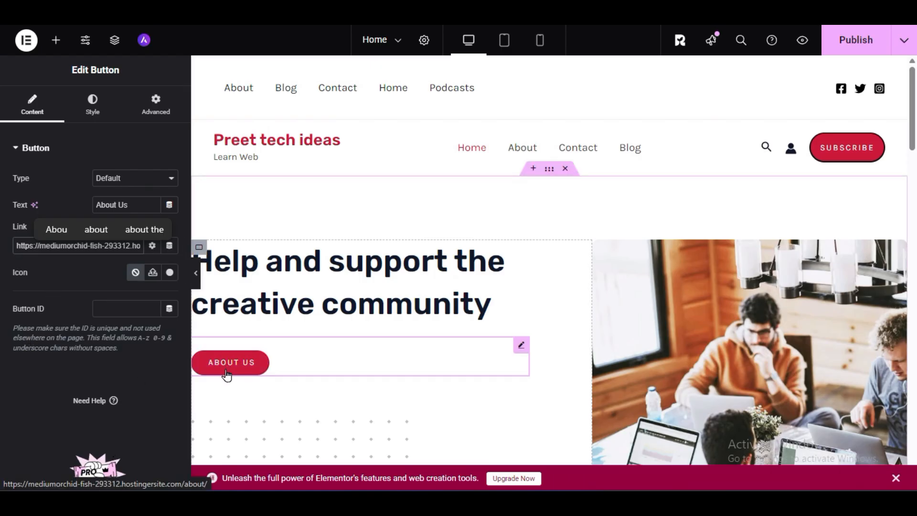
click(853, 42)
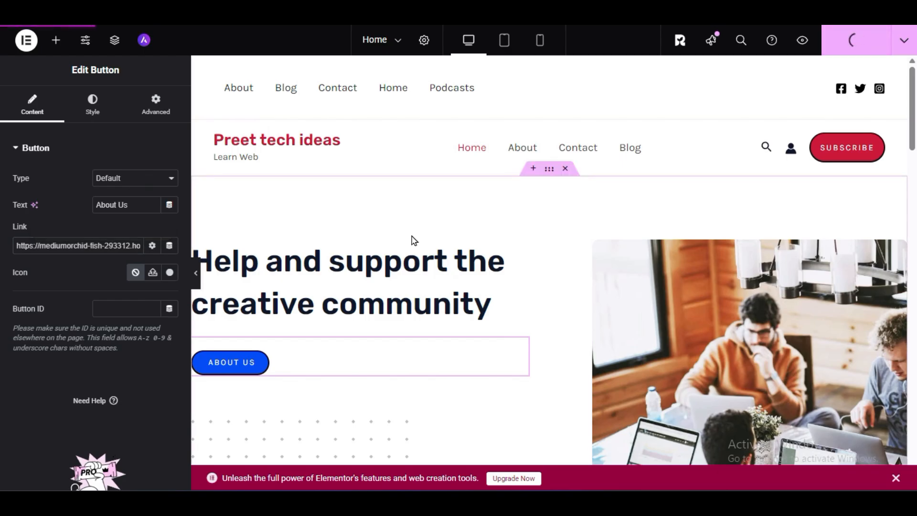
- Replace the hero image with the film camera crew photo from the media library
scroll(432, 287, down, 3)
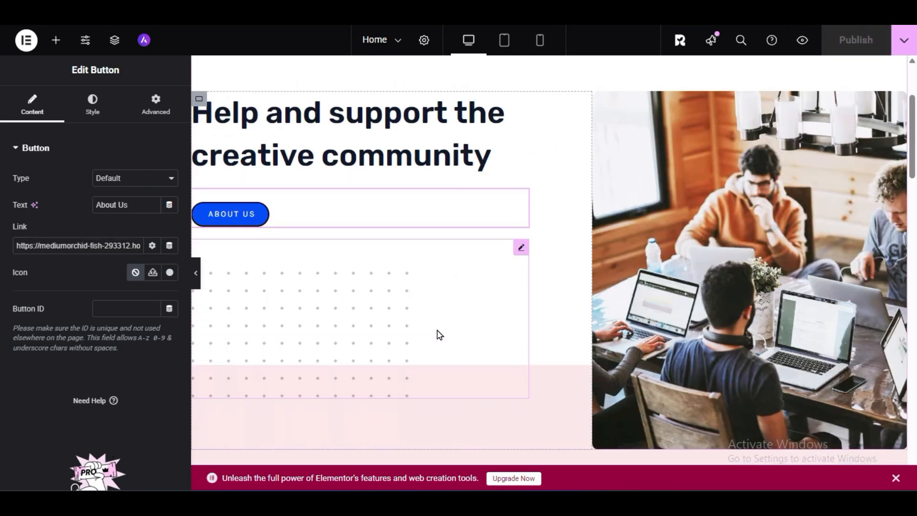
scroll(469, 347, up, 3)
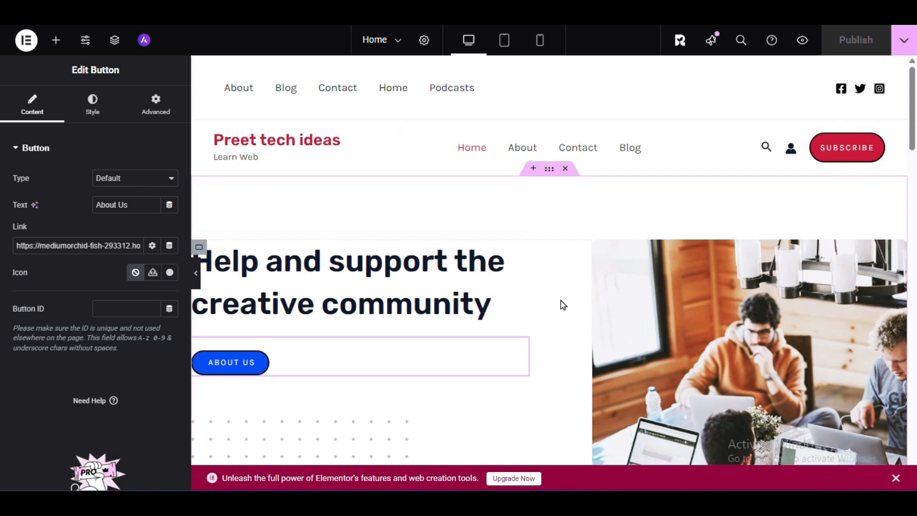
scroll(562, 303, down, 3)
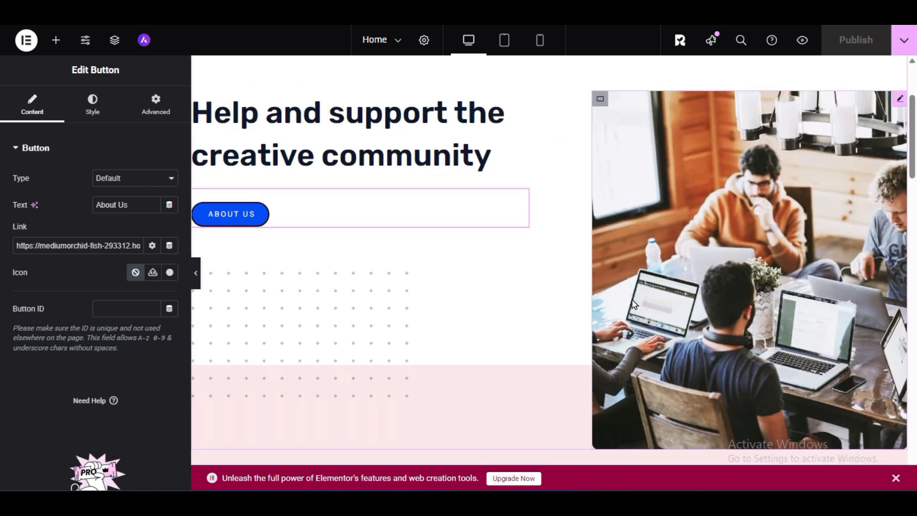
click(740, 197)
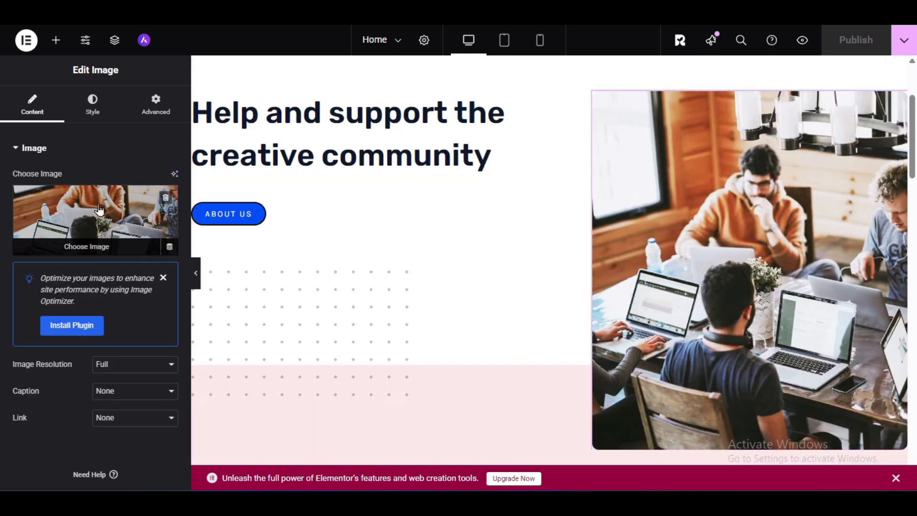
click(102, 252)
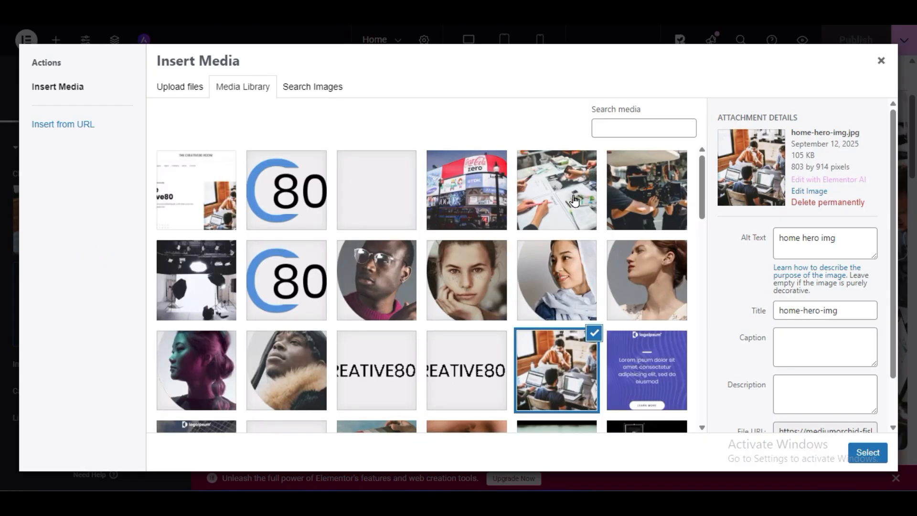
click(613, 198)
click(868, 452)
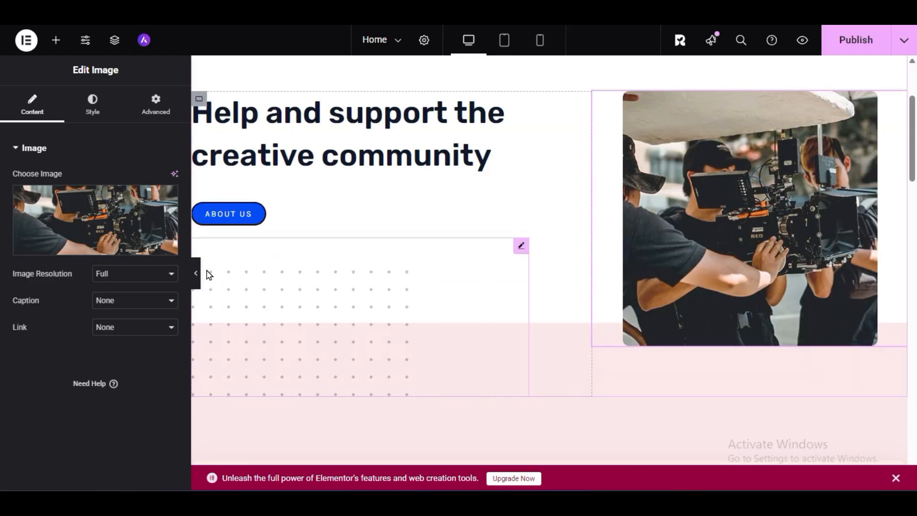
- Hide the widget editing panel and examine the hero and newsletter sections at full page width
click(197, 271)
scroll(442, 313, down, 5)
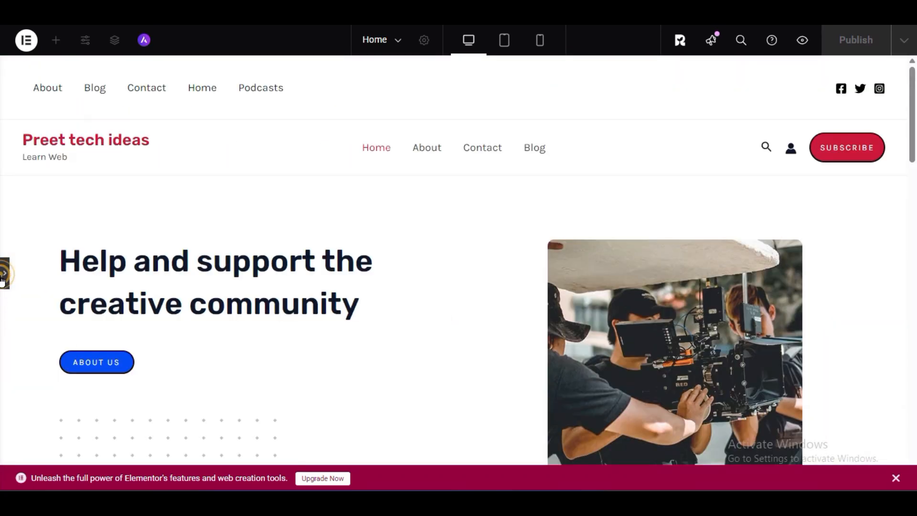
click(4, 272)
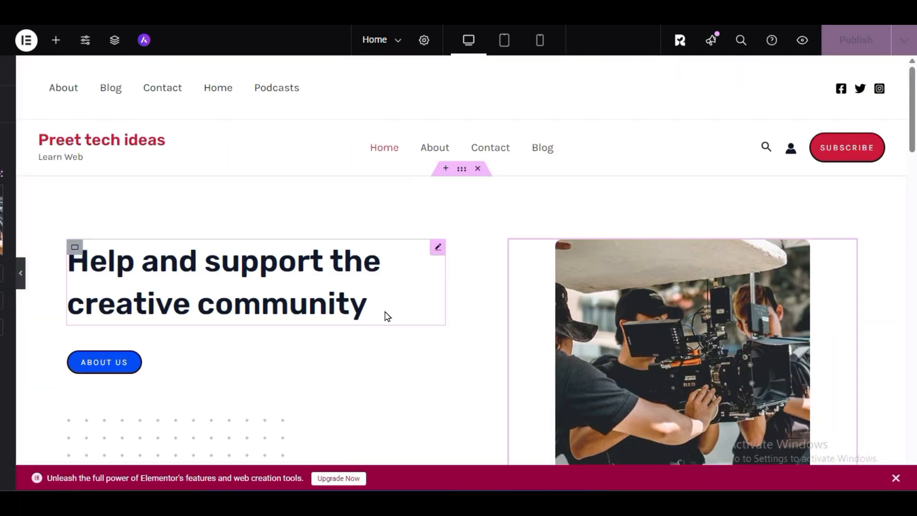
scroll(521, 351, down, 3)
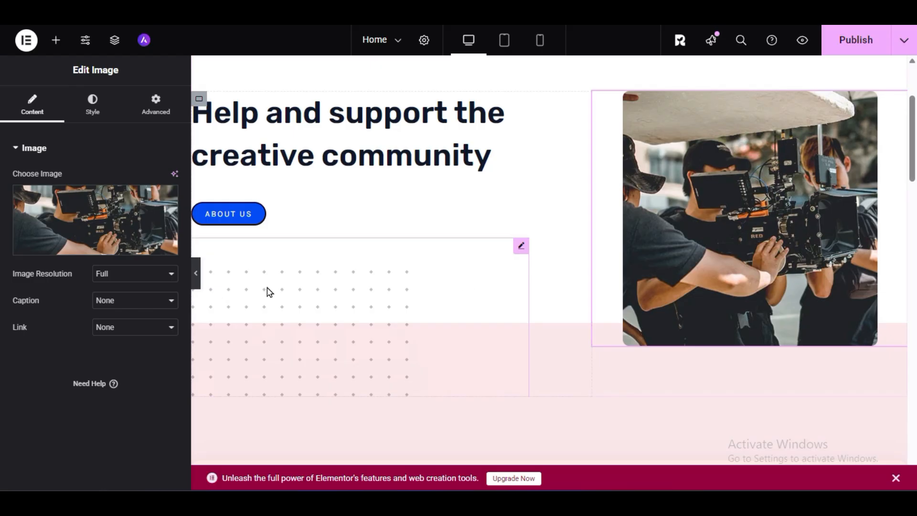
click(196, 273)
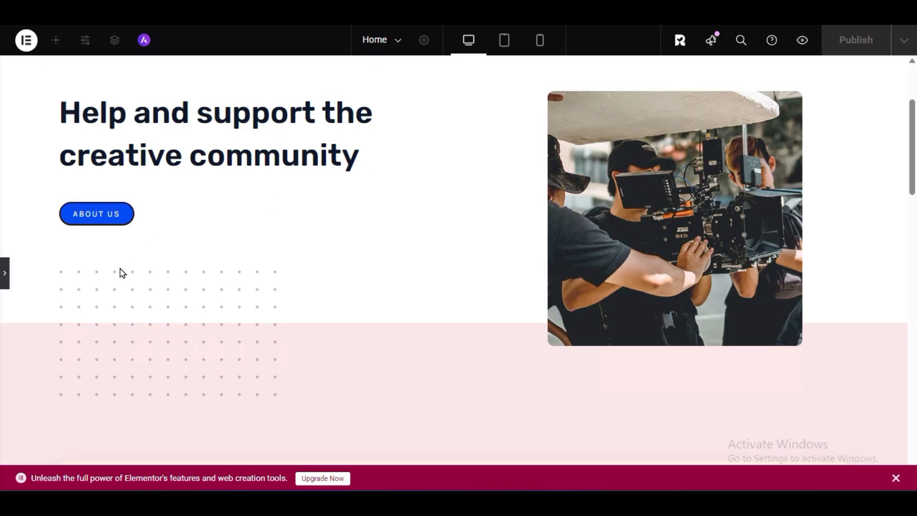
- Delete the dotted pattern image beneath the hero's About Us button
click(5, 274)
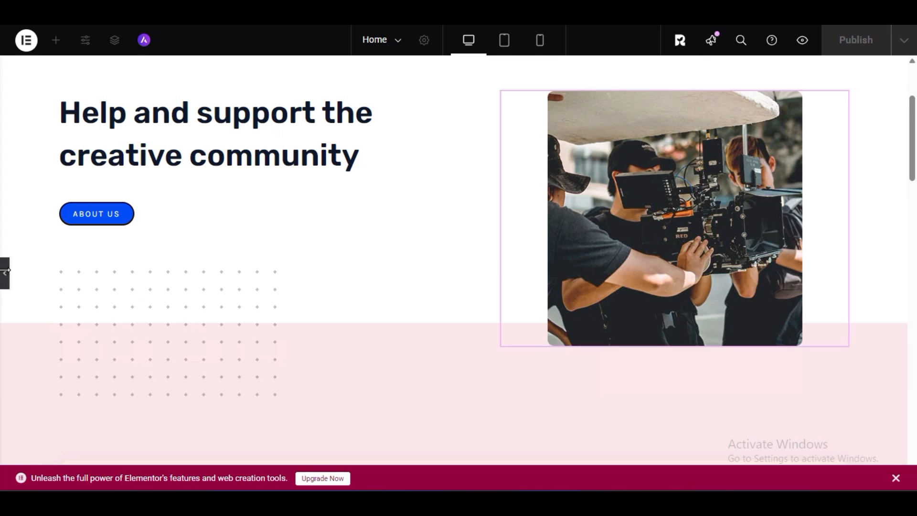
right_click(386, 298)
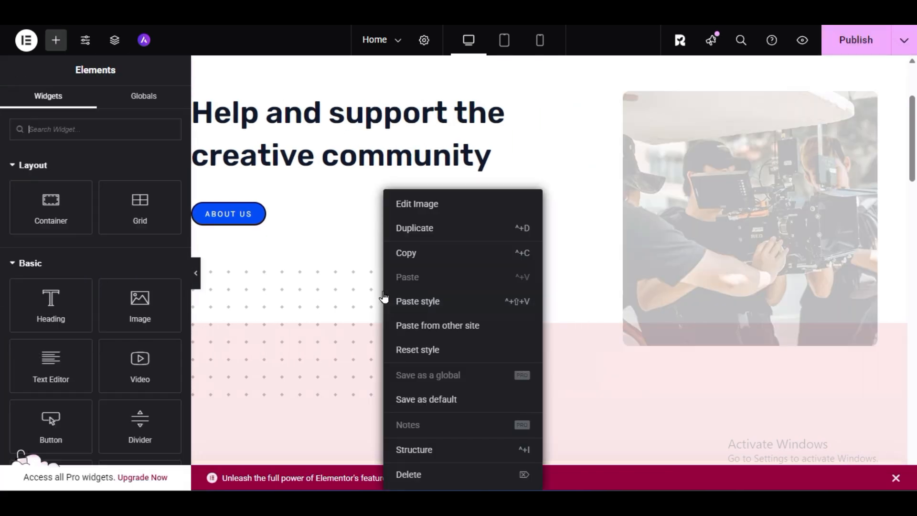
click(431, 479)
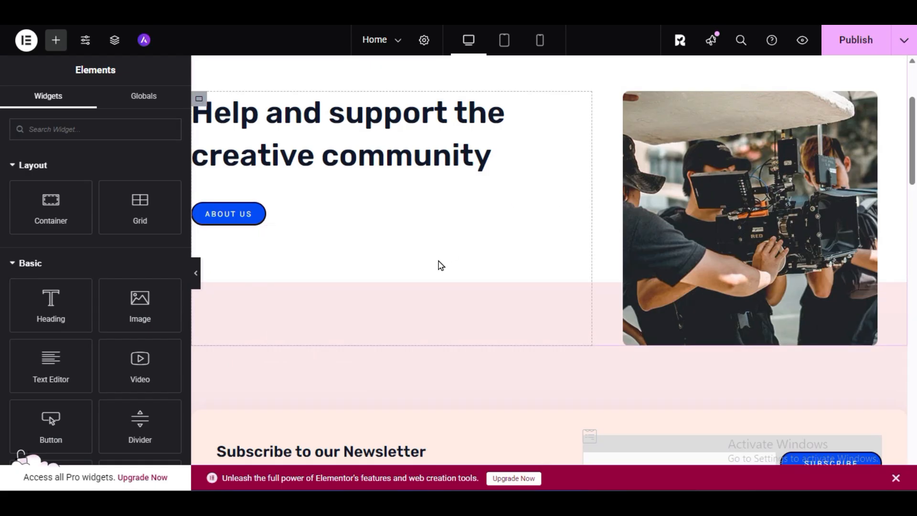
- Set the hero heading's font size to 55 px and check the hero section at full page width
scroll(358, 315, up, 3)
click(315, 255)
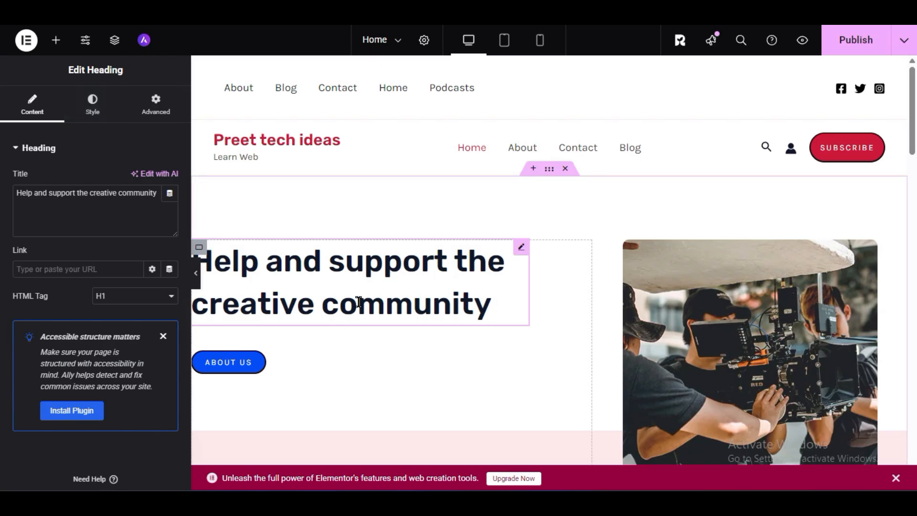
click(92, 104)
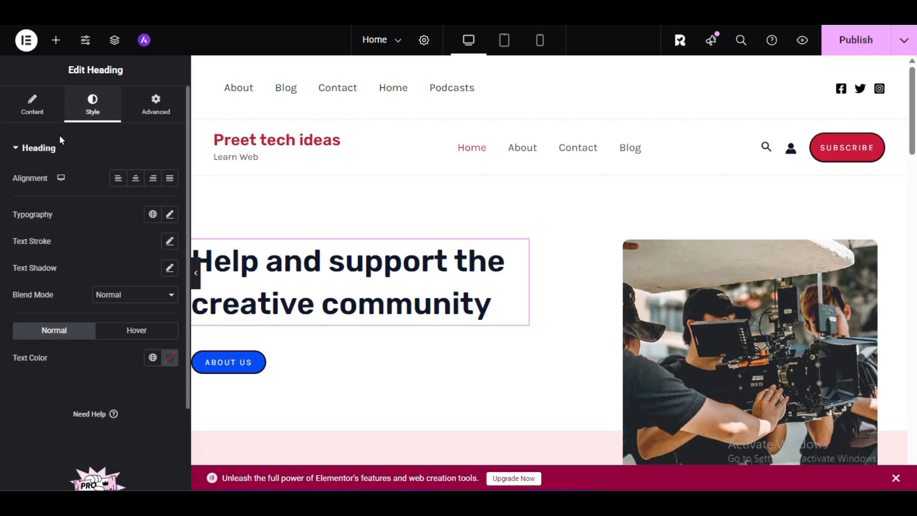
click(169, 216)
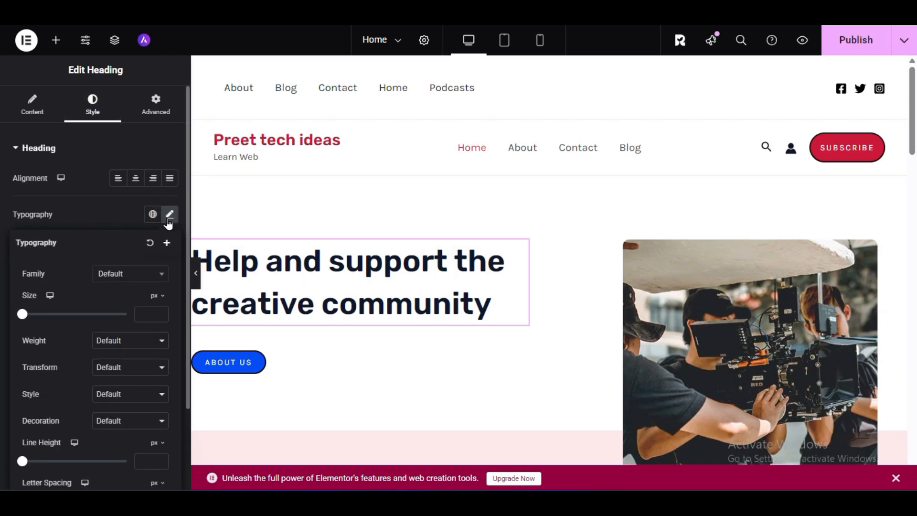
click(144, 317)
text(32)
drag(150, 314, 130, 317)
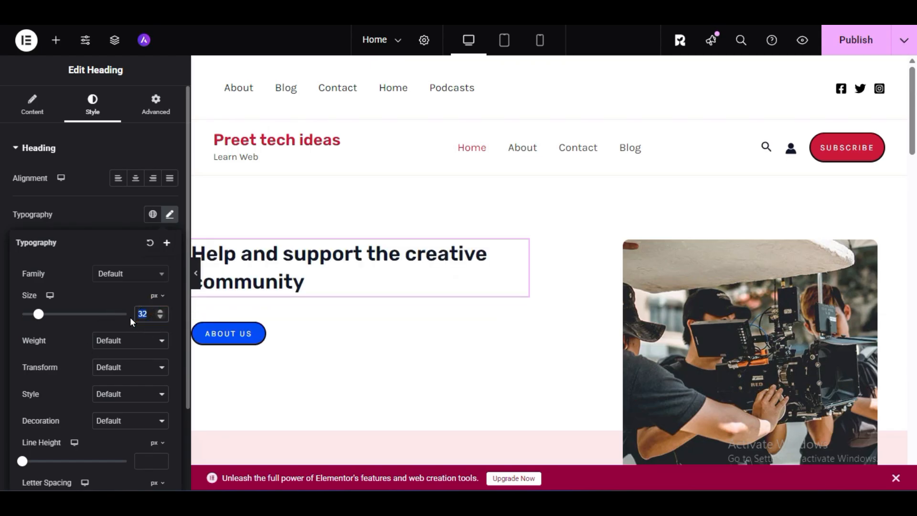
text(55)
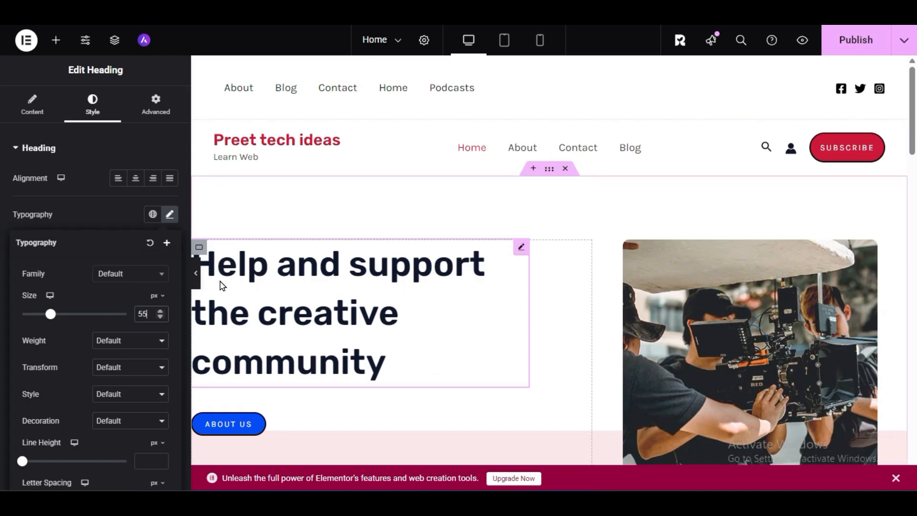
click(196, 271)
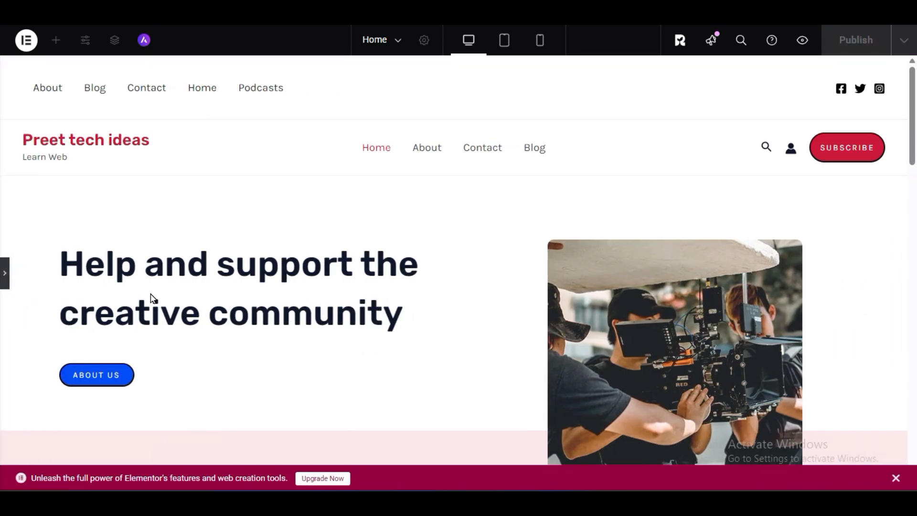
scroll(152, 298, down, 3)
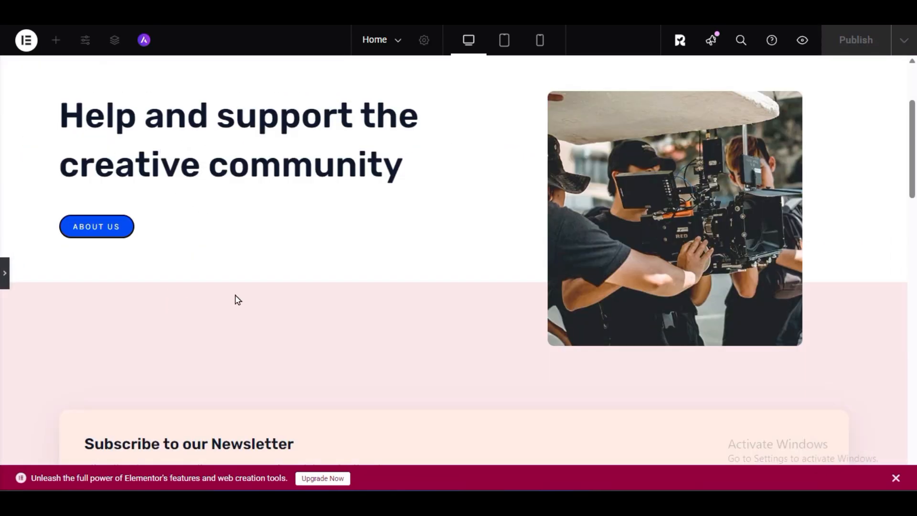
- Set the hero heading's font size to 65 px in its typography settings
click(14, 287)
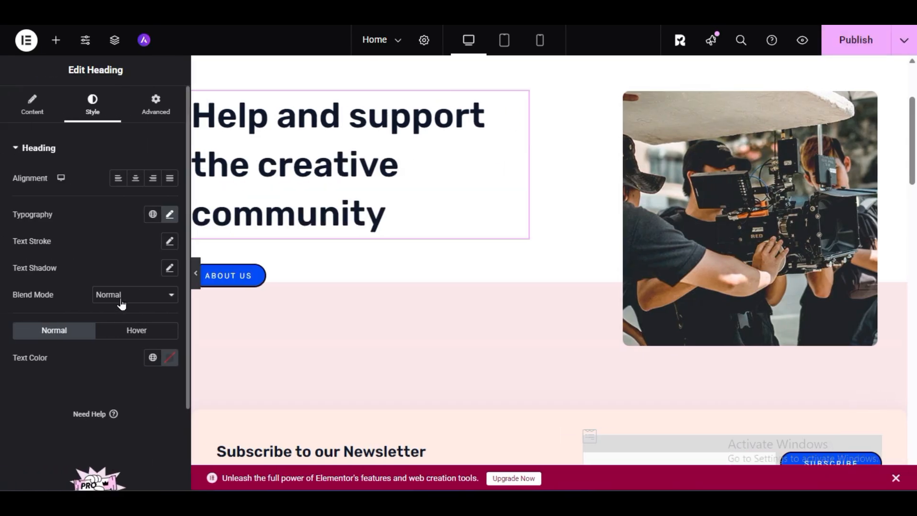
click(170, 213)
drag(153, 316, 135, 323)
text(65)
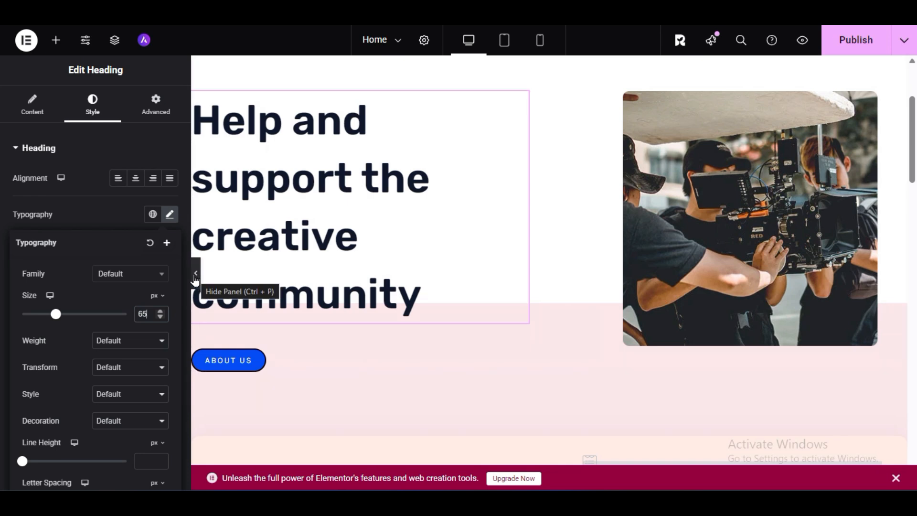
- Round the About Us button's corners with a border radius of 11 px on all sides
click(232, 367)
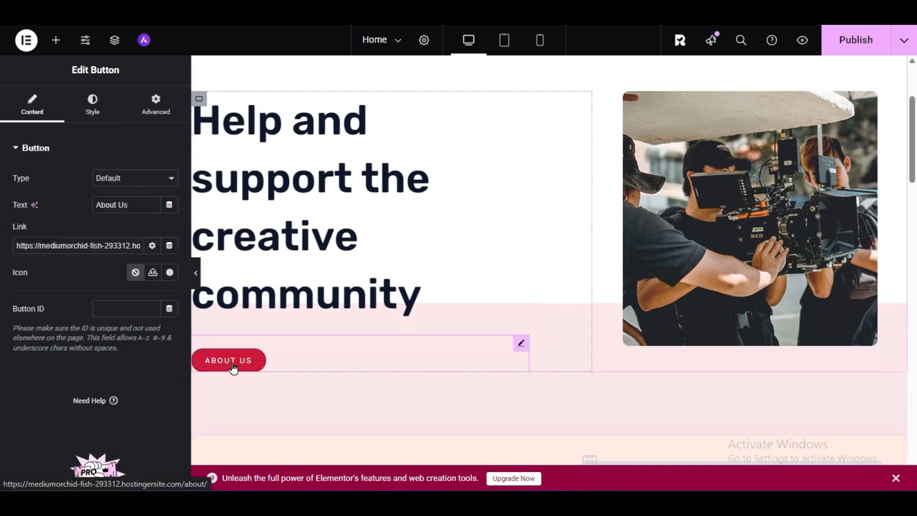
click(88, 110)
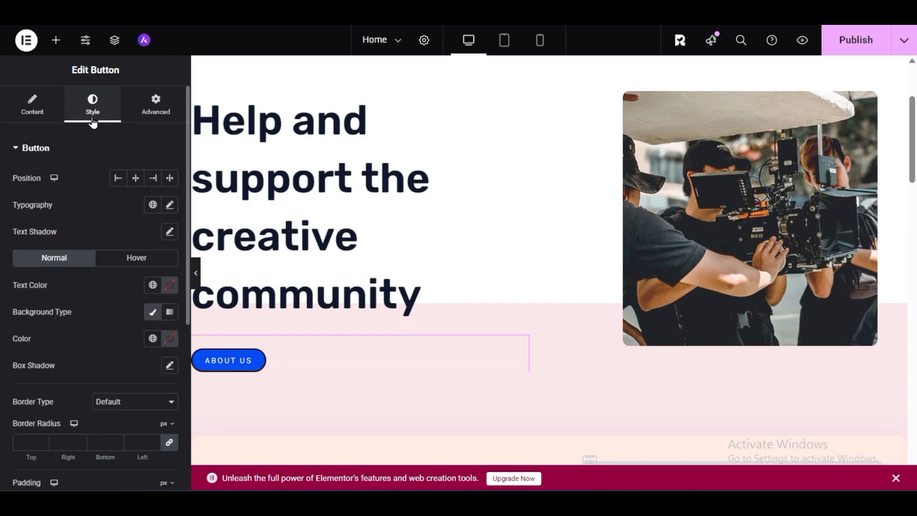
scroll(3, 324, down, 3)
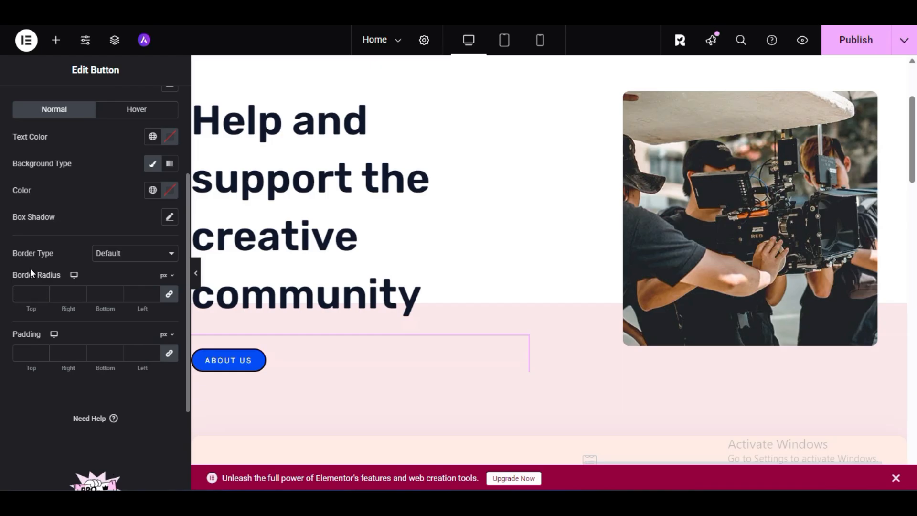
scroll(32, 274, up, 3)
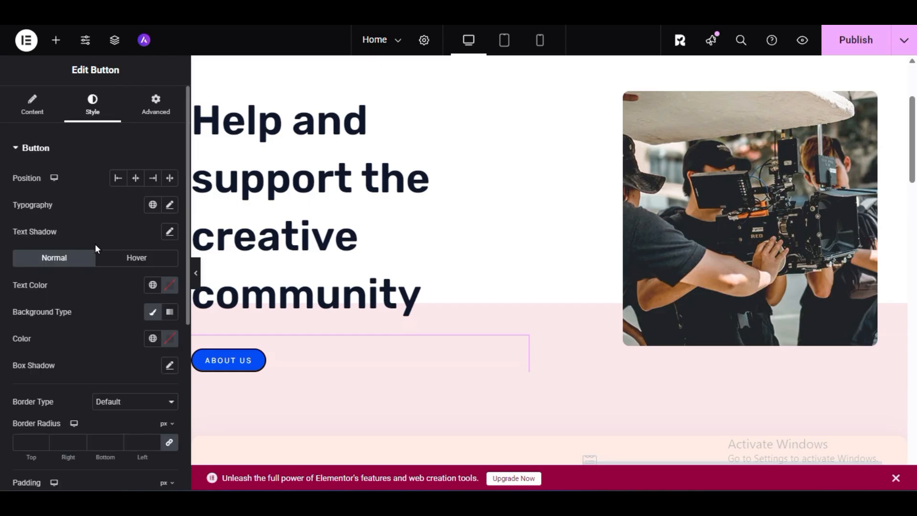
scroll(45, 317, down, 3)
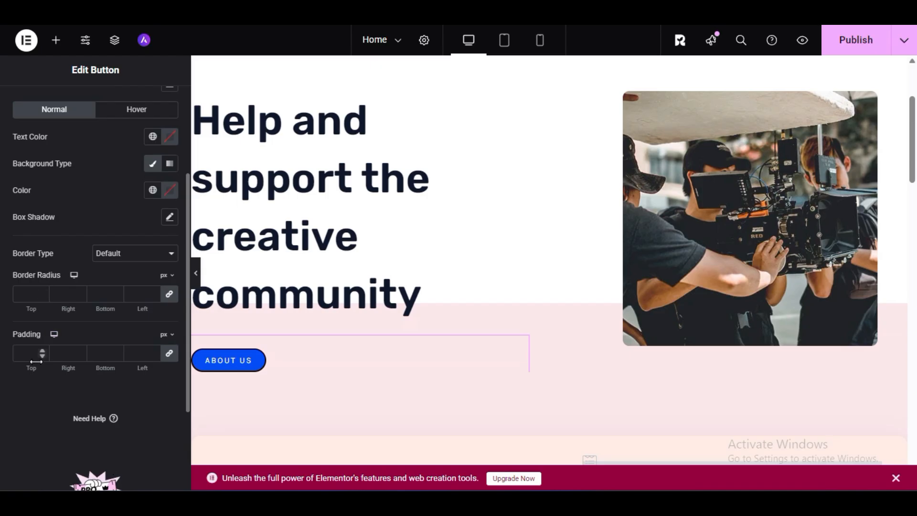
click(26, 295)
text(11)
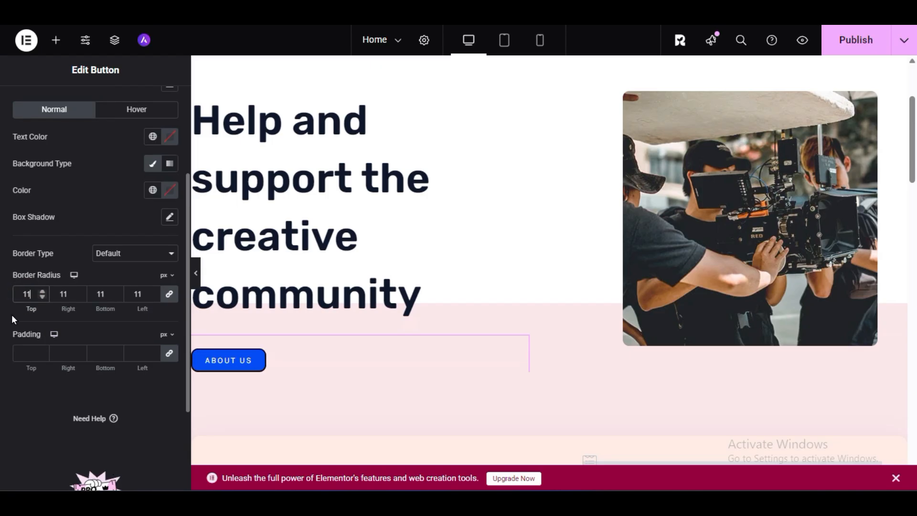
key(BackSpace)
text(33)
double_click(30, 294)
text(11)
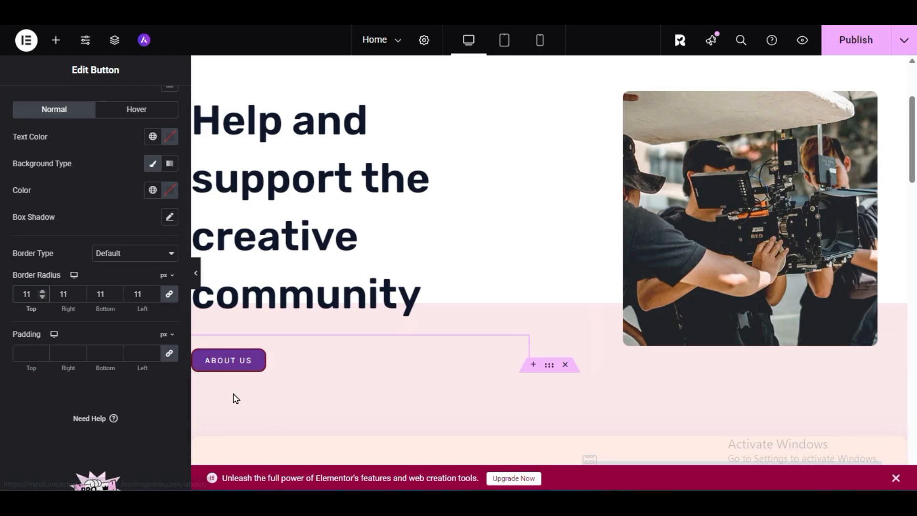
scroll(19, 386, up, 3)
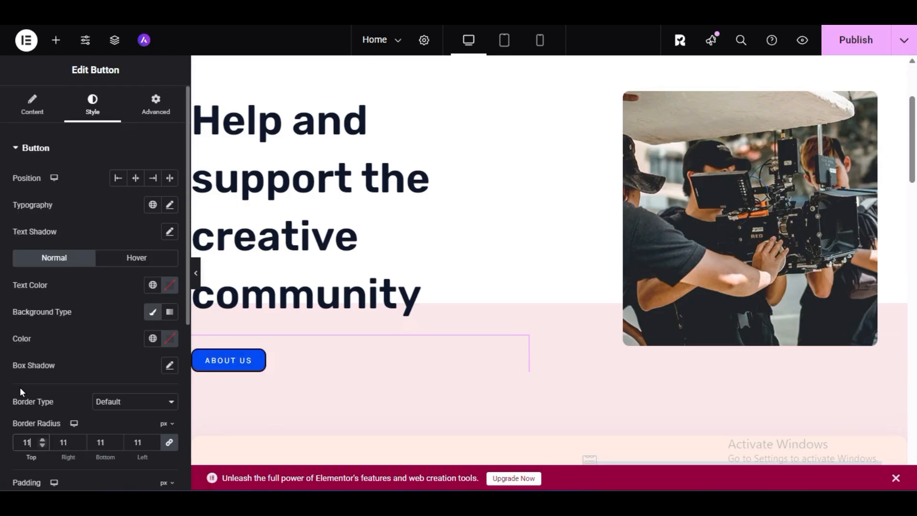
- Review the About Us button's content, style and advanced layout settings
click(33, 102)
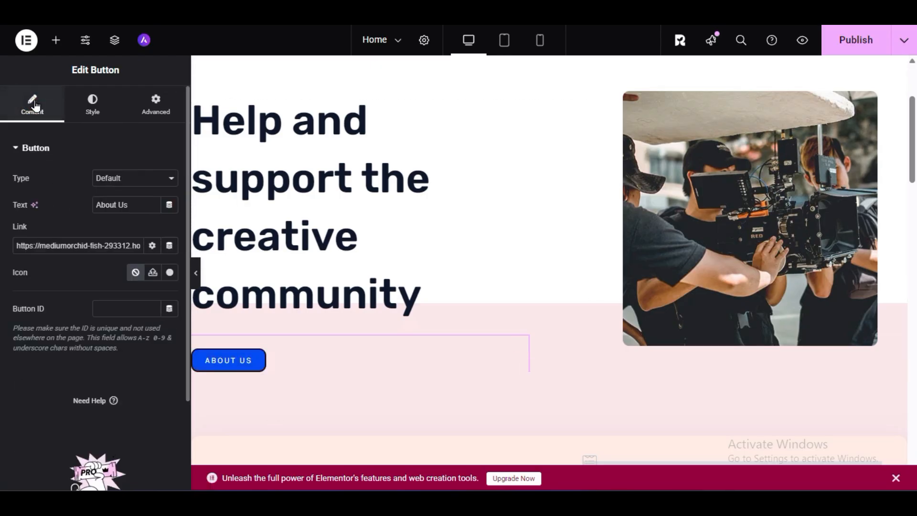
click(77, 102)
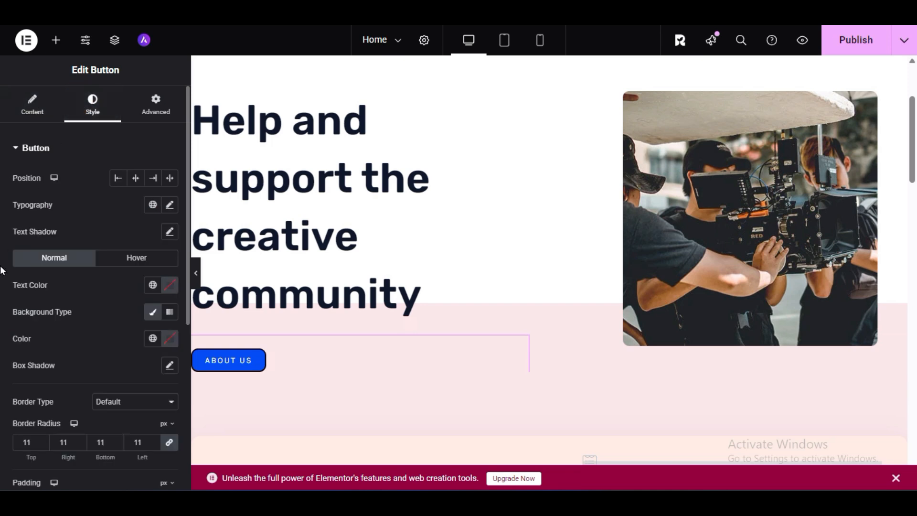
scroll(2, 273, down, 3)
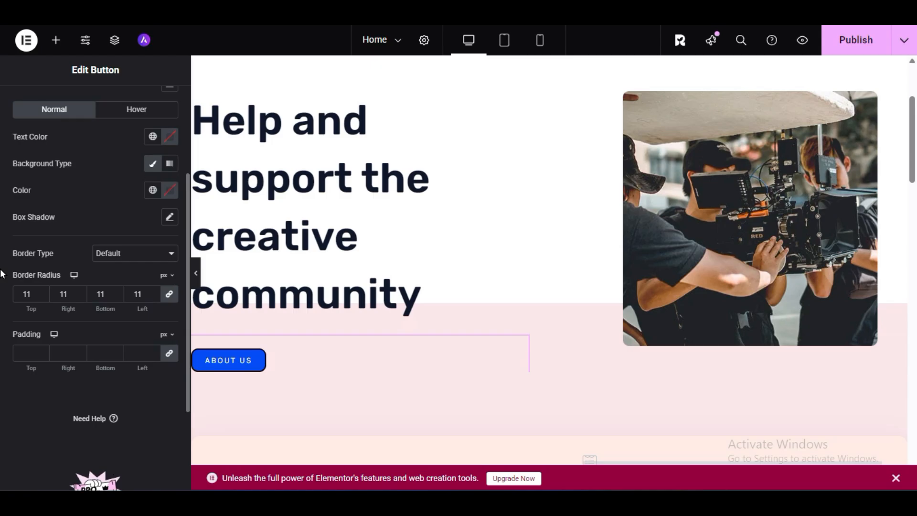
scroll(2, 273, up, 3)
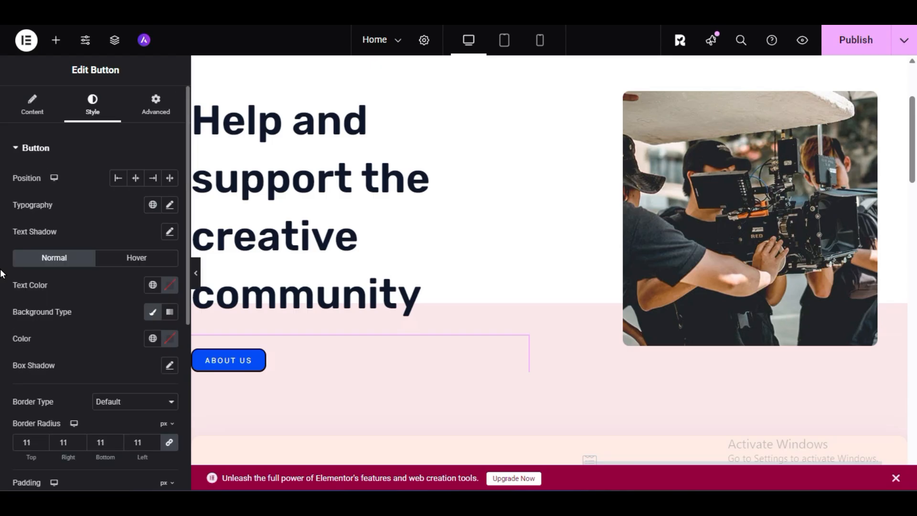
click(154, 101)
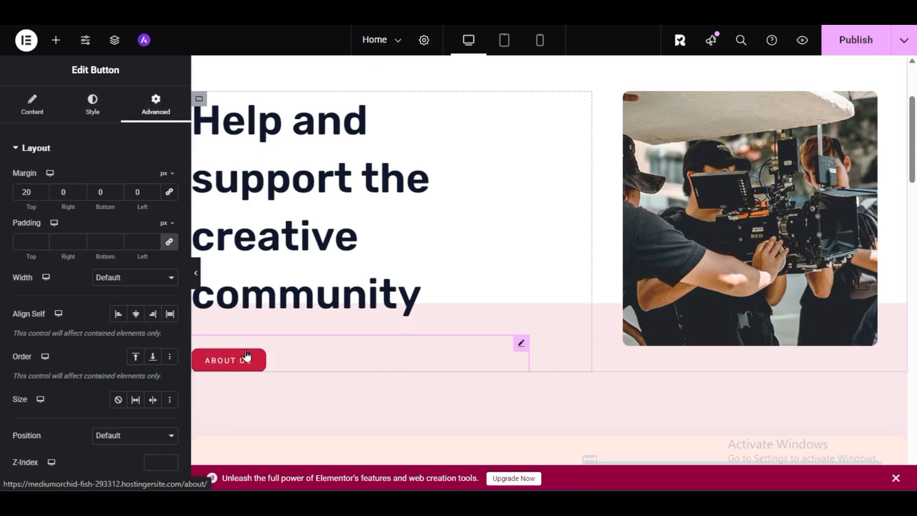
scroll(2, 340, down, 3)
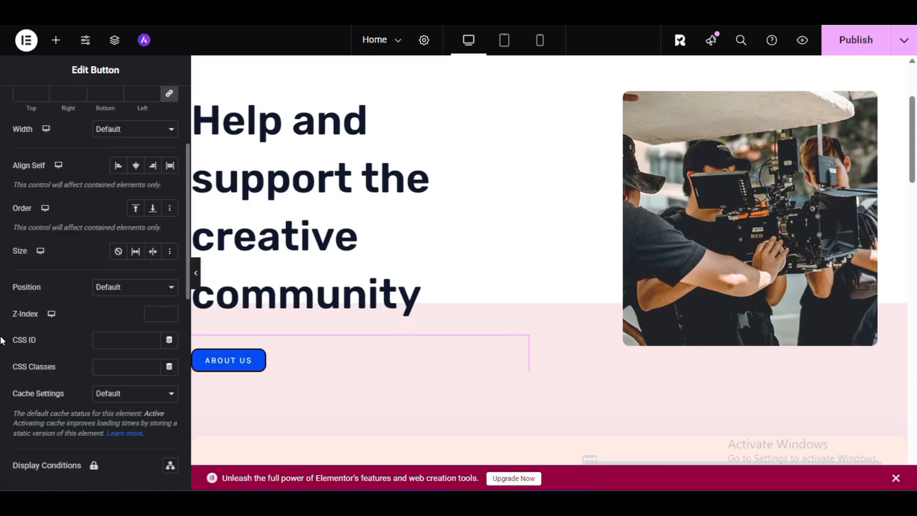
scroll(2, 342, down, 3)
scroll(2, 342, up, 6)
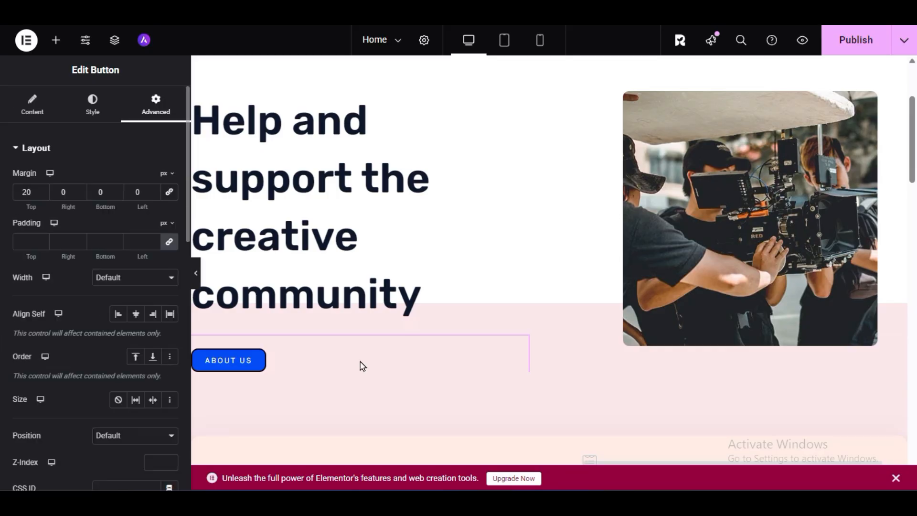
- Hide the widget editing panel to examine the restyled heading and button at full width, and restore the panel
click(196, 273)
scroll(541, 292, up, 3)
scroll(521, 295, down, 3)
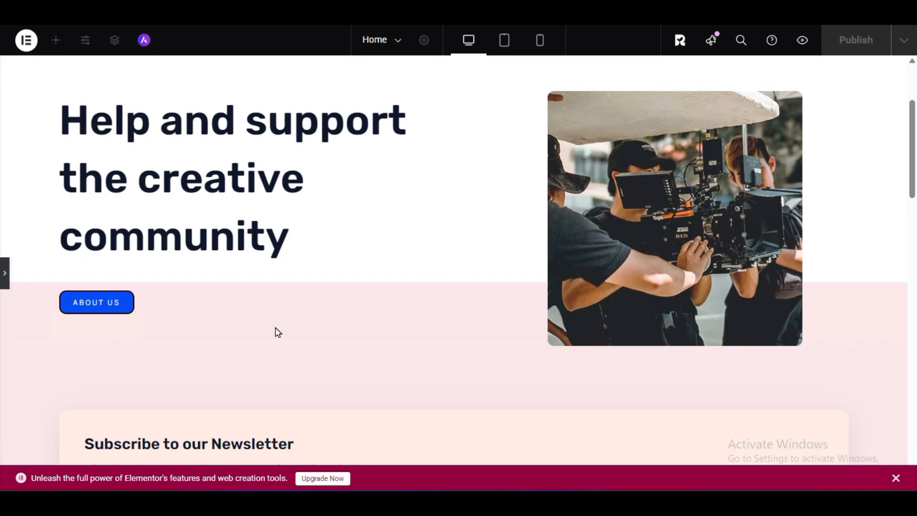
click(5, 273)
- Insert an empty placeholder for a new container between the hero and newsletter sections
scroll(444, 265, down, 4)
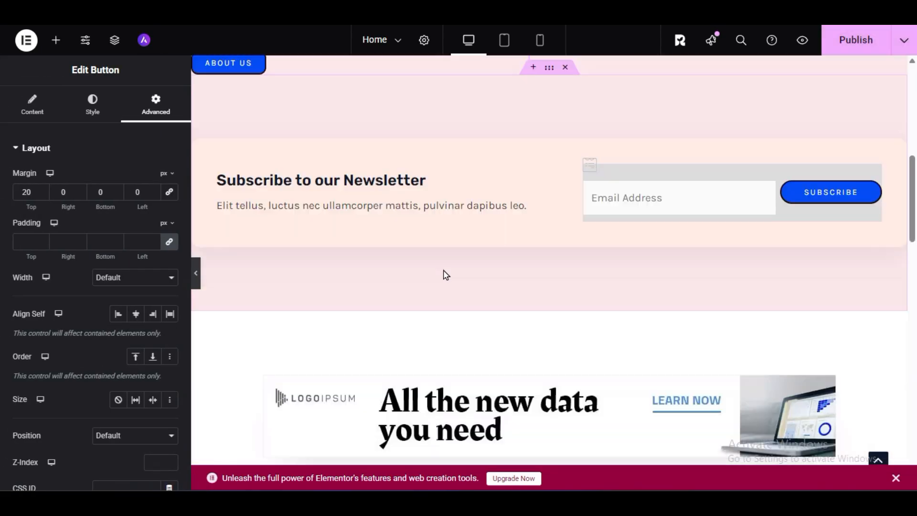
scroll(525, 332, up, 3)
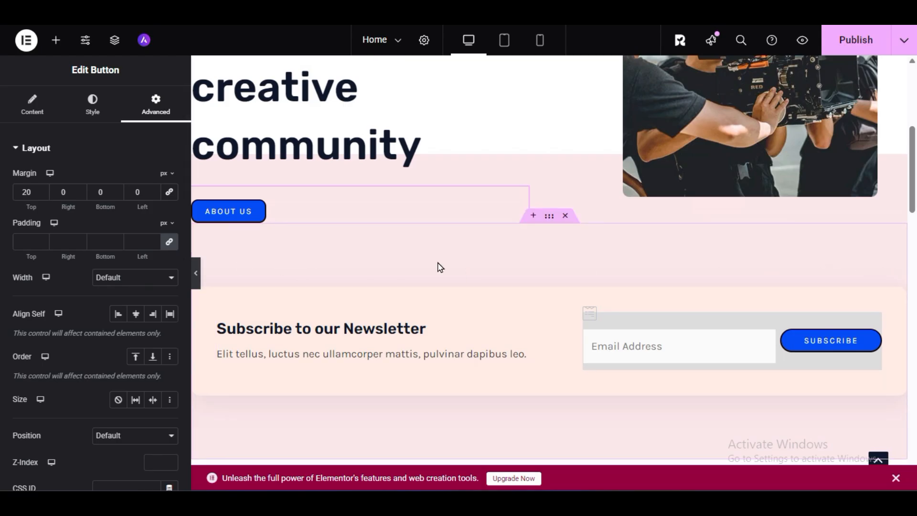
scroll(473, 315, down, 3)
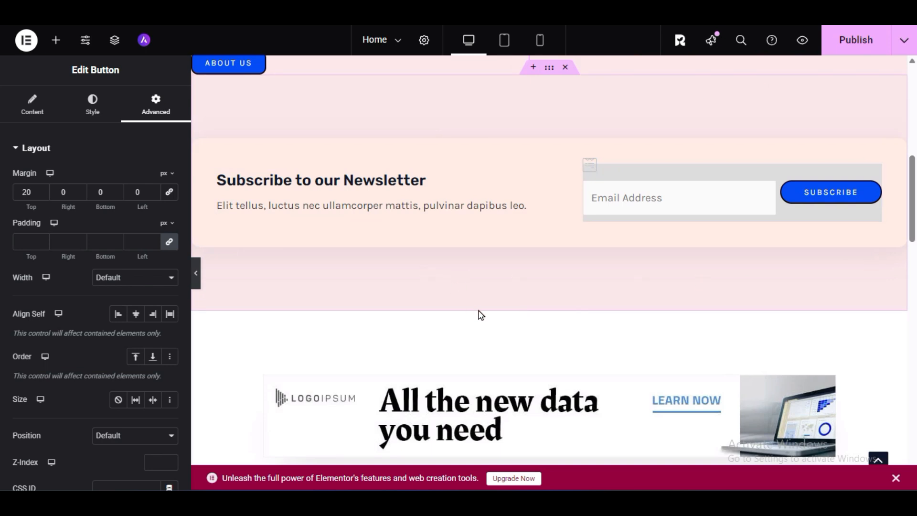
scroll(481, 315, up, 3)
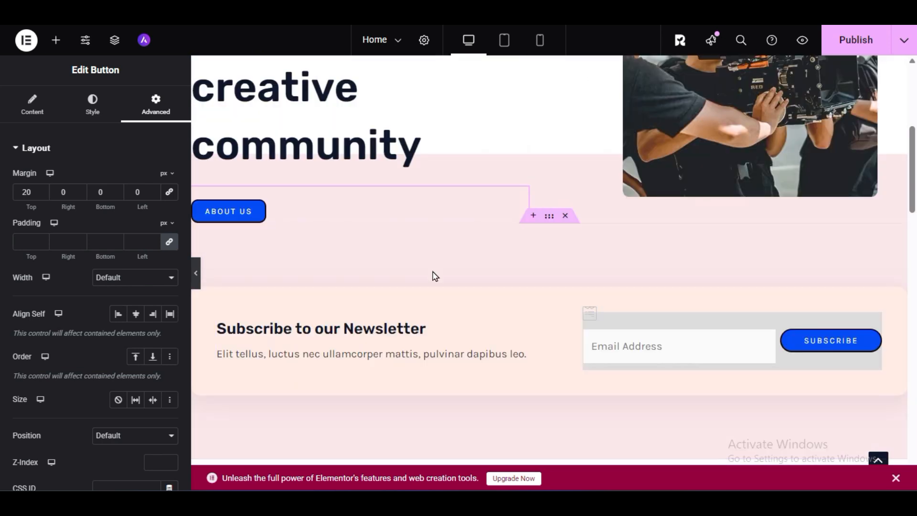
click(533, 217)
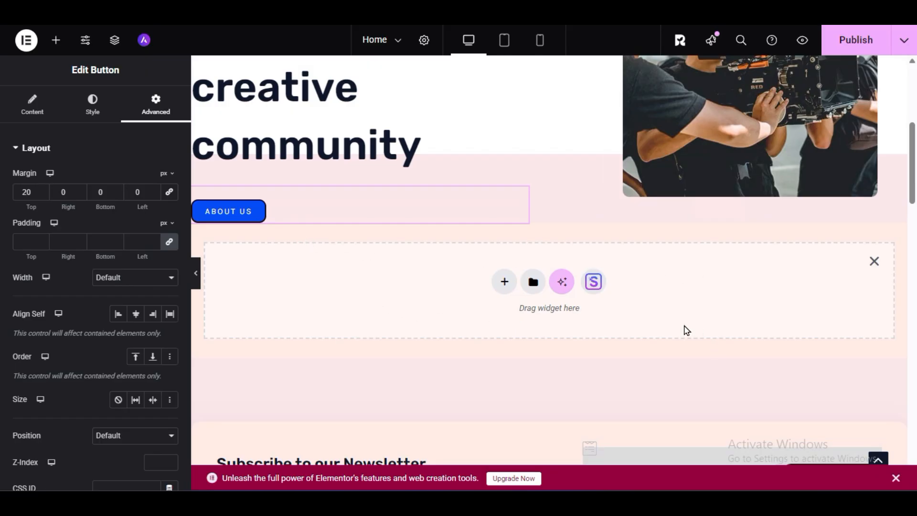
- Delete the "Subscribe to our Newsletter" section below the new container placeholder
scroll(686, 330, down, 3)
scroll(812, 291, down, 3)
scroll(813, 291, up, 3)
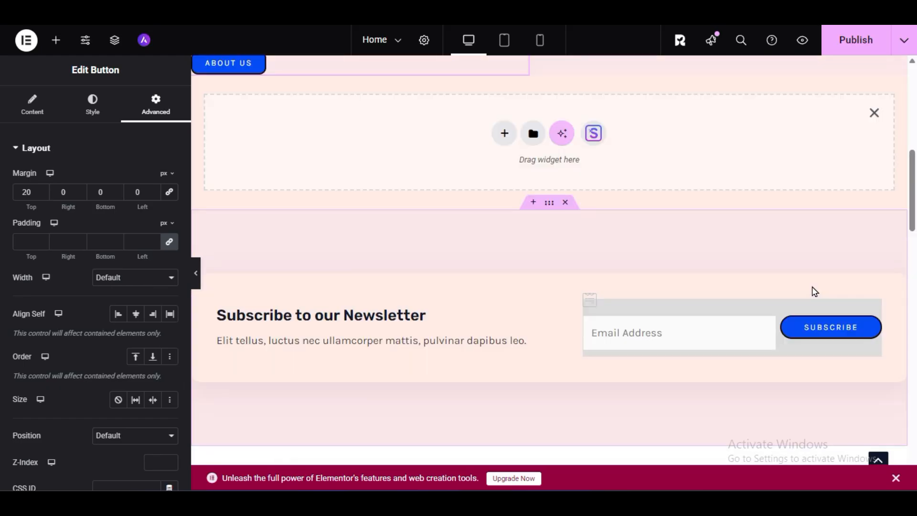
click(567, 208)
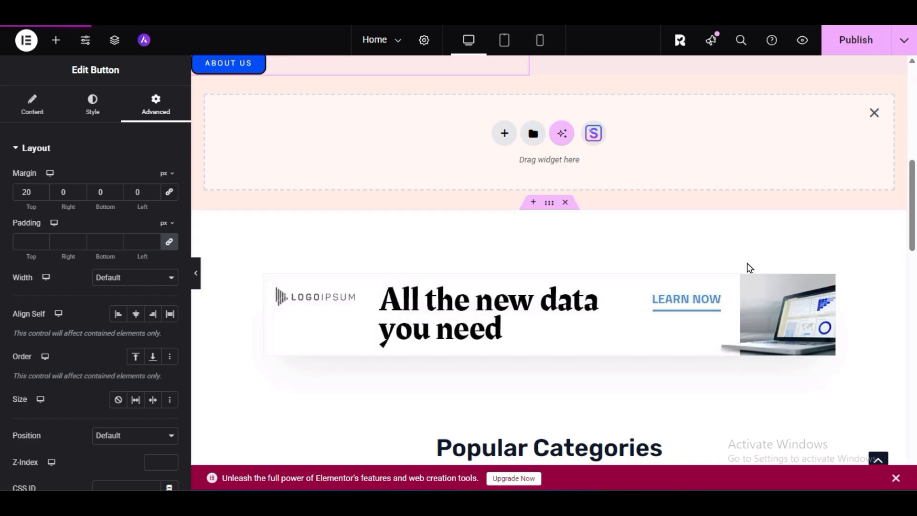
- Remove the empty container placeholder below the hero section and insert a fresh one in the same place
scroll(749, 268, up, 3)
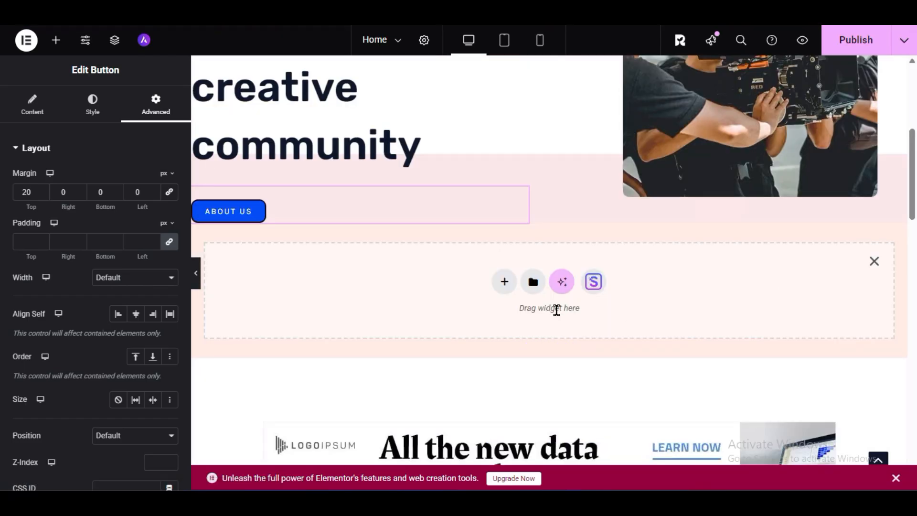
click(873, 261)
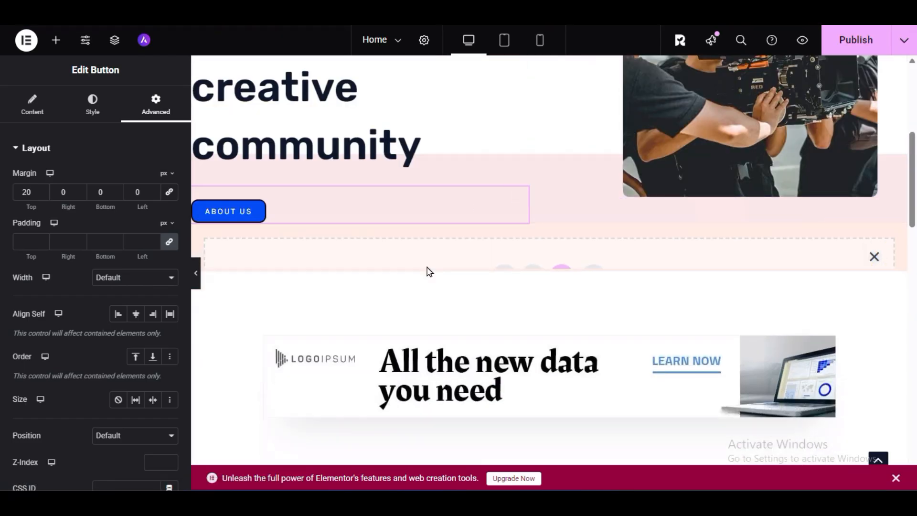
click(533, 215)
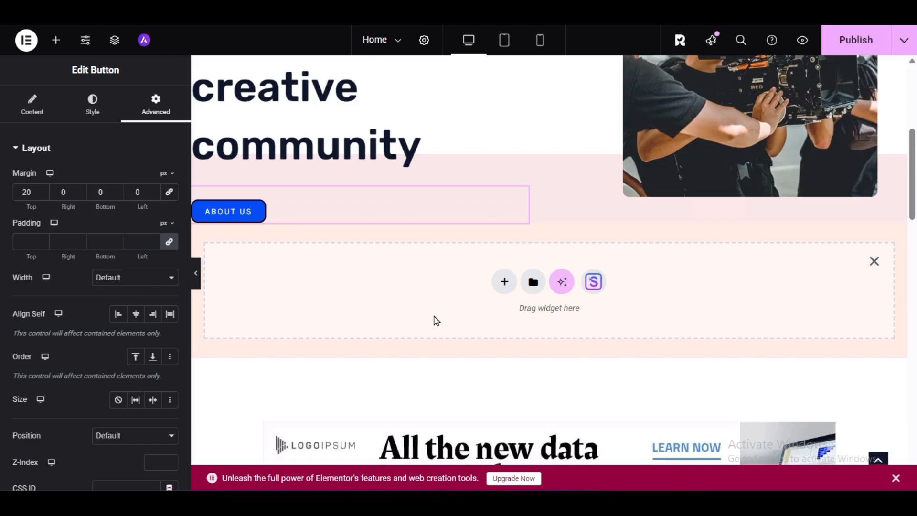
- Import the three-person team block with circular portraits and social icons from the Starter Templates block library at the placeholder
click(594, 282)
click(824, 53)
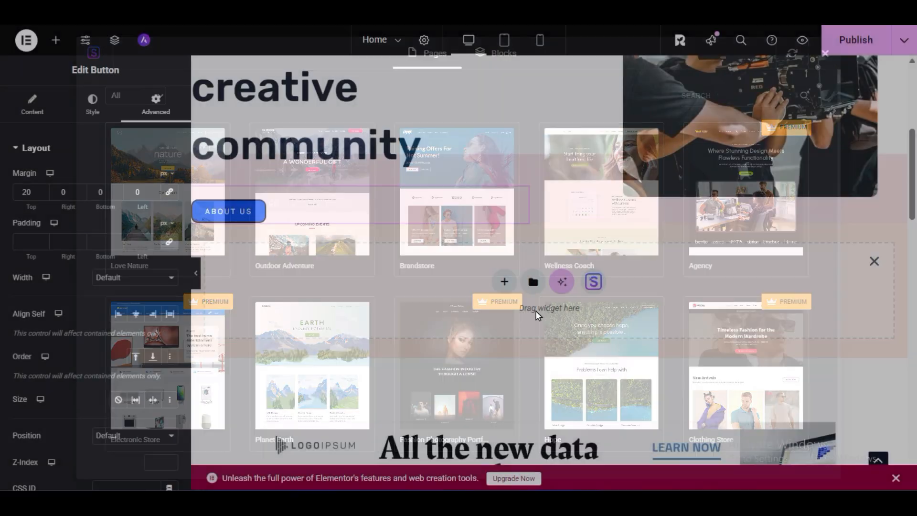
click(592, 283)
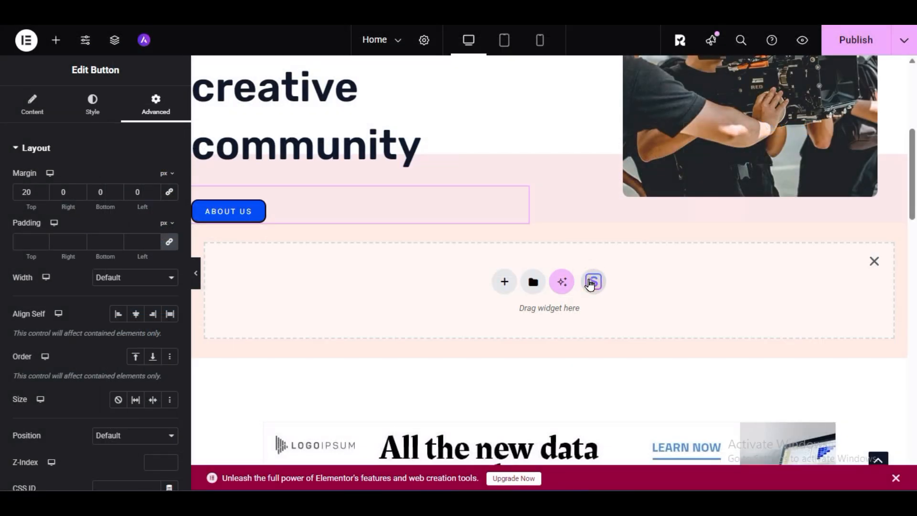
click(512, 59)
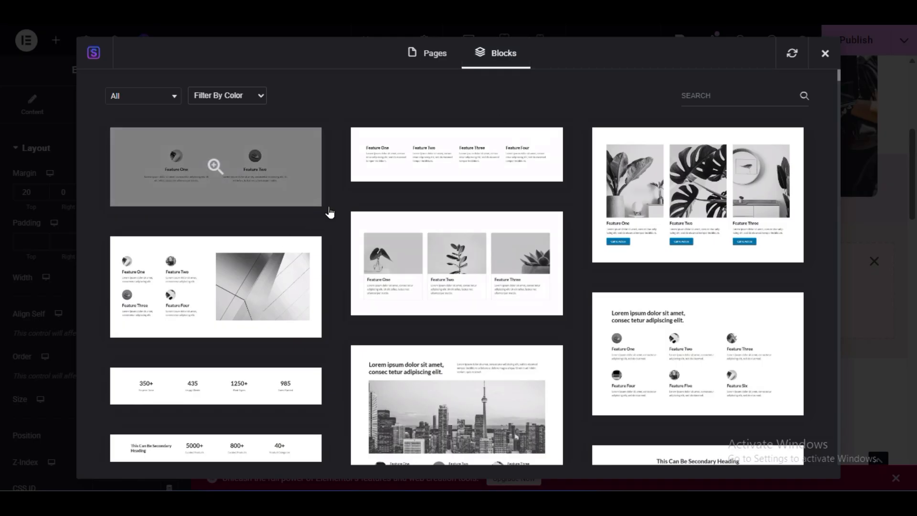
scroll(462, 360, down, 10)
scroll(465, 366, up, 5)
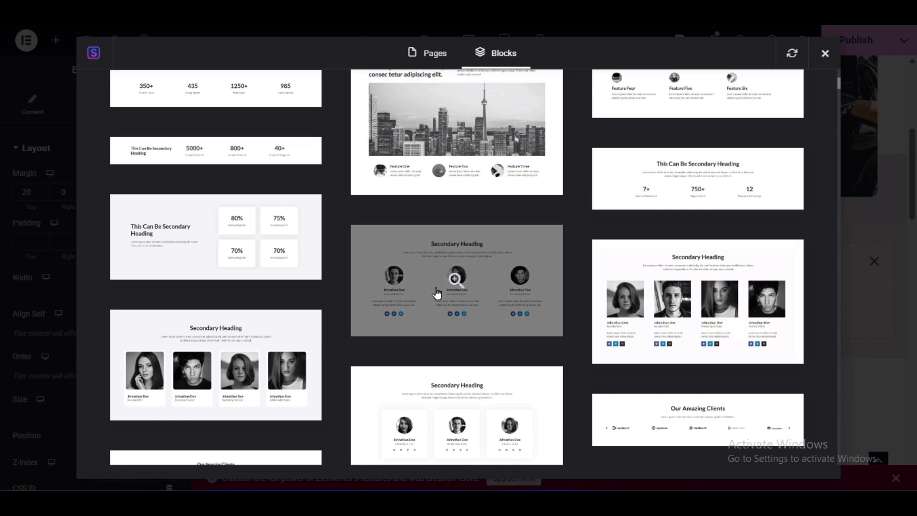
click(498, 264)
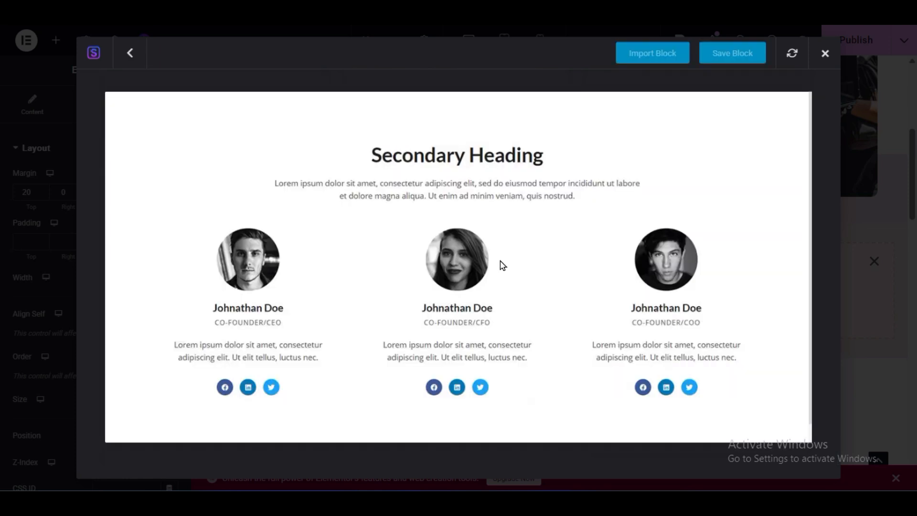
click(662, 60)
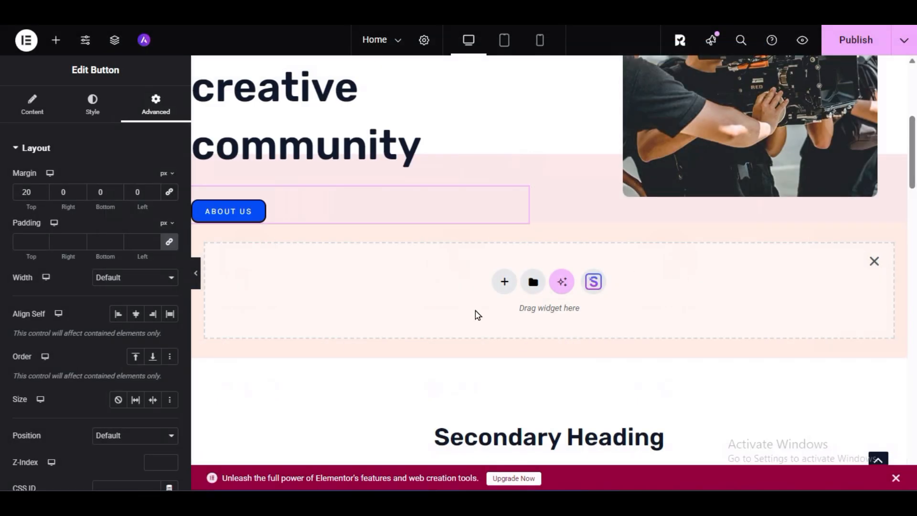
- Examine the imported team section with the editing panel hidden and restored, including its spacing to the neighbouring sections
scroll(476, 315, down, 6)
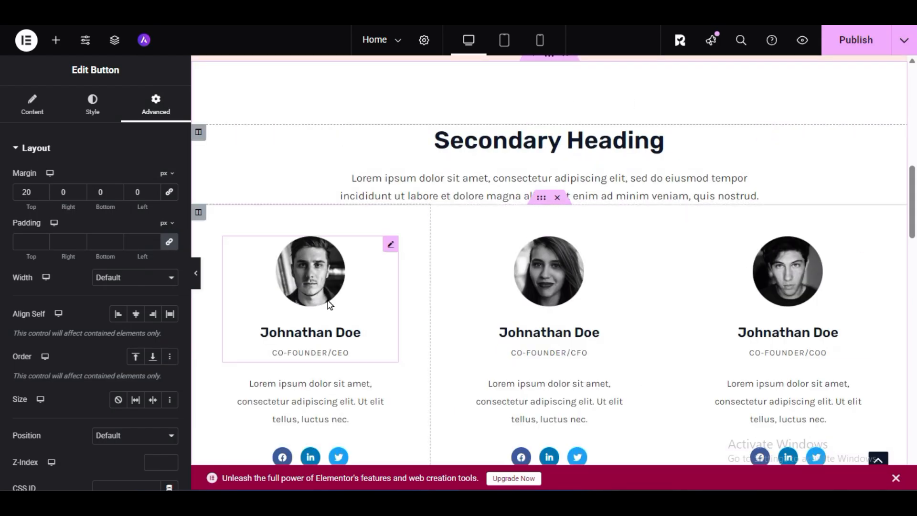
click(196, 273)
scroll(531, 237, down, 3)
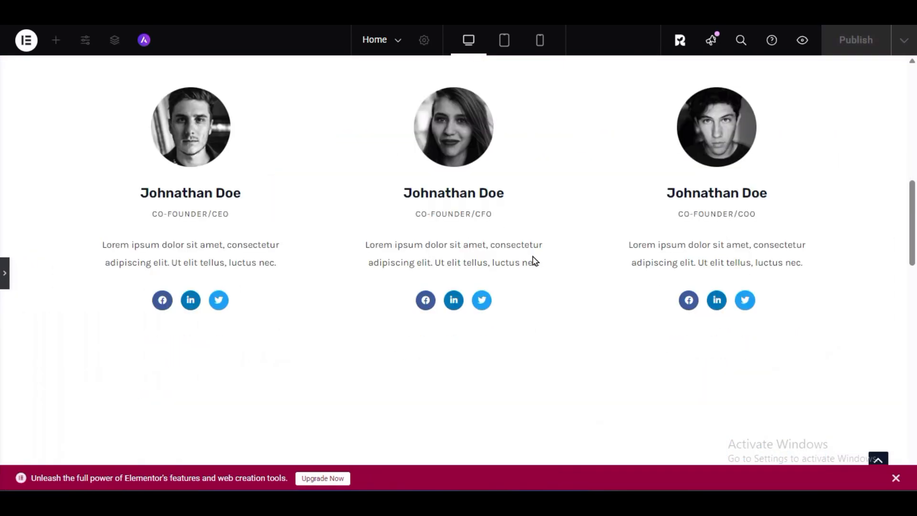
scroll(466, 345, up, 9)
scroll(429, 347, down, 6)
click(4, 285)
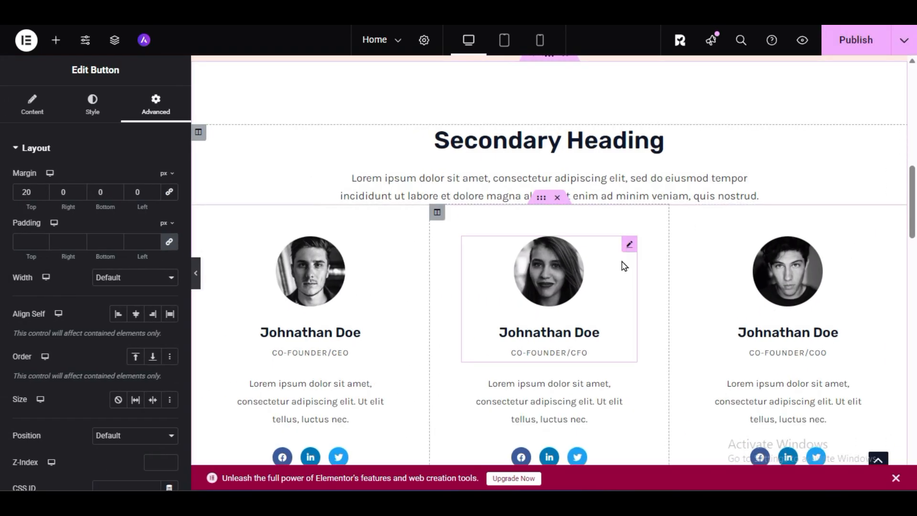
scroll(622, 263, down, 11)
scroll(591, 291, down, 6)
scroll(591, 290, up, 14)
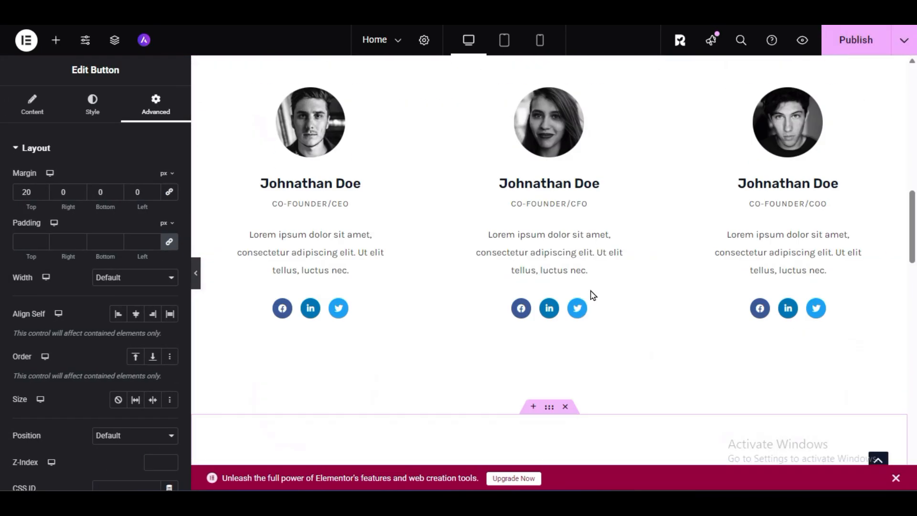
scroll(592, 294, up, 3)
scroll(567, 287, up, 3)
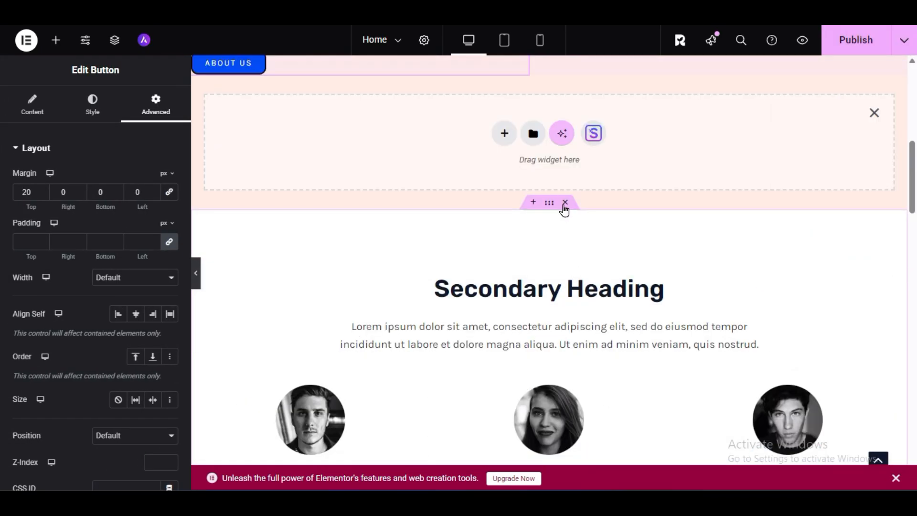
- Delete the imported team section and the remaining page sections below the hero, and remove the empty container placeholder
click(565, 202)
click(565, 202)
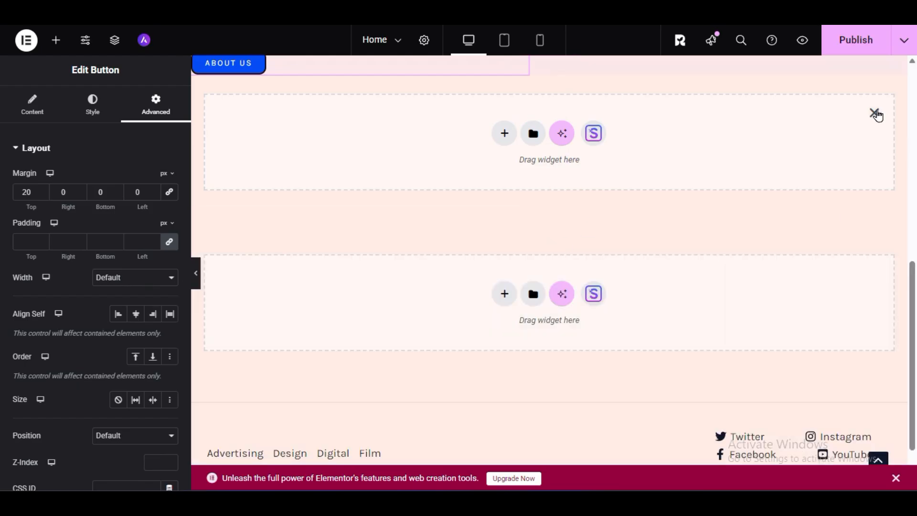
click(873, 113)
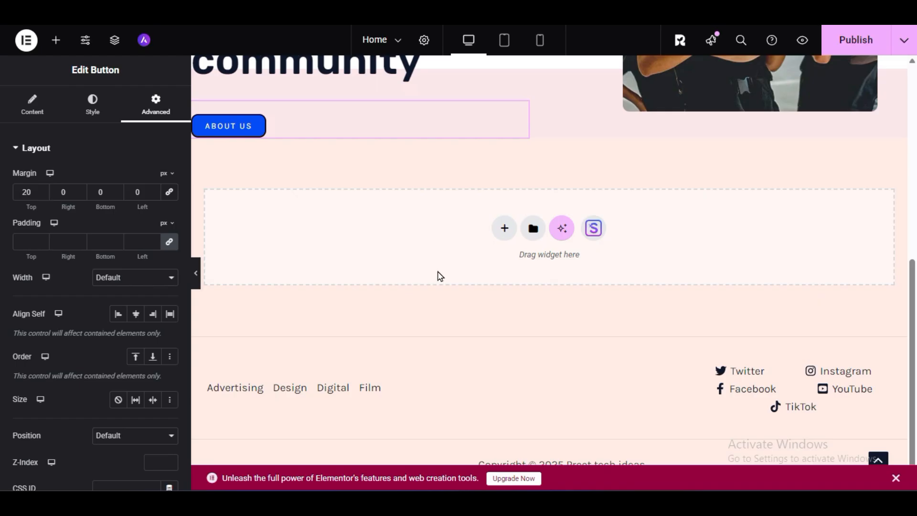
- Reload the editor and discard the unsaved section changes on the Home page
scroll(439, 275, up, 15)
key(F5)
click(511, 71)
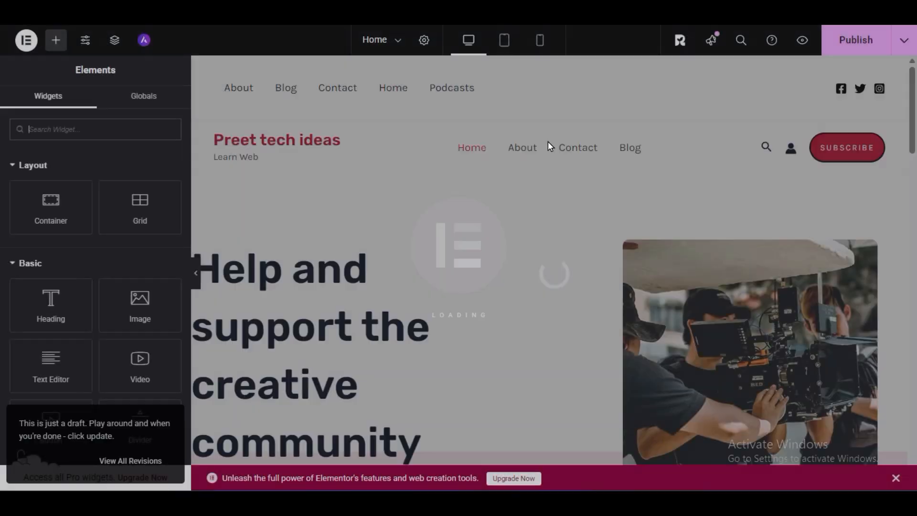
- Set the background image of the Design card container under Popular Categories to advertising-category.jpg
scroll(525, 229, down, 5)
scroll(525, 239, down, 10)
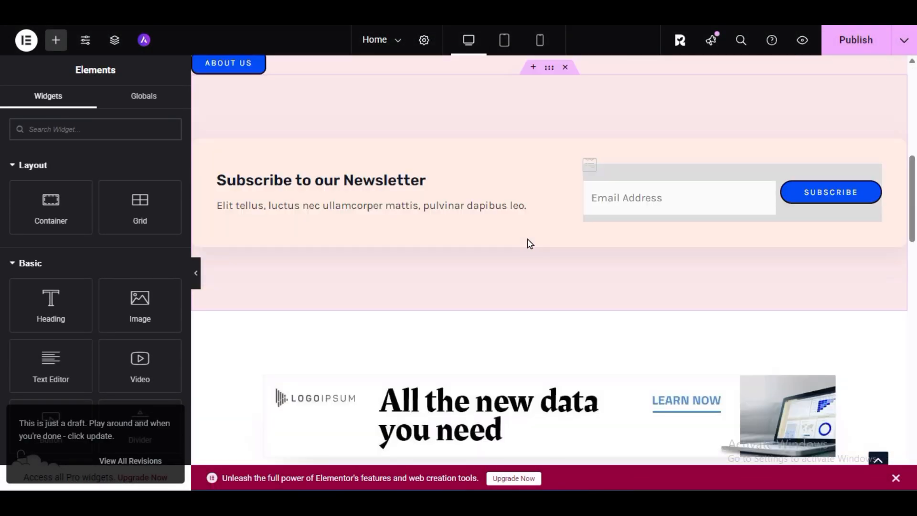
scroll(533, 255, up, 3)
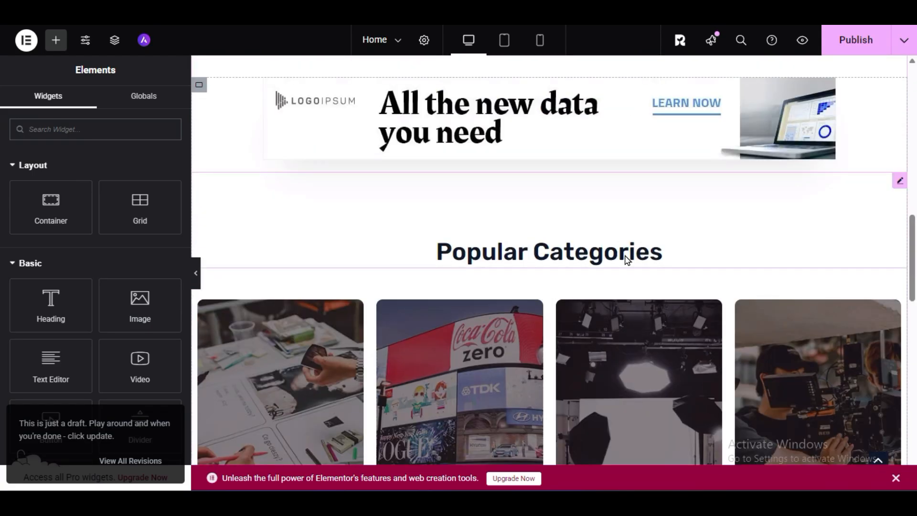
scroll(626, 259, down, 3)
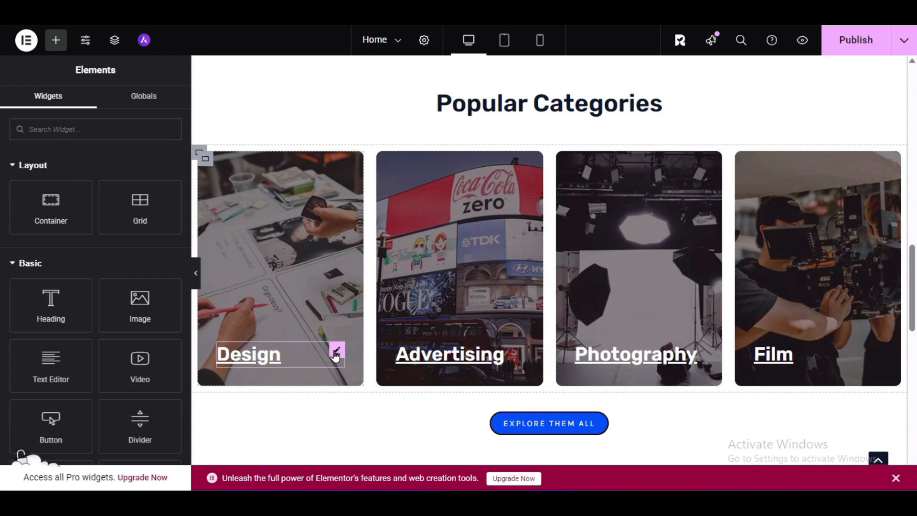
click(336, 353)
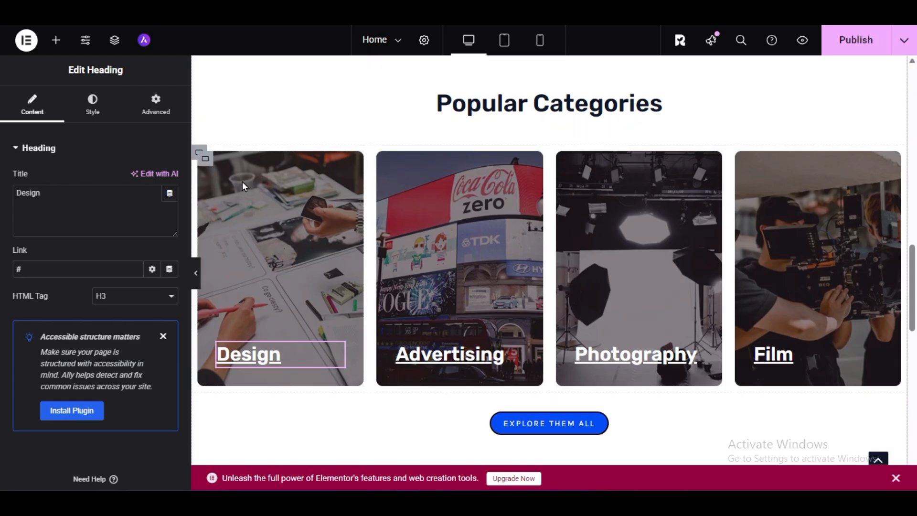
click(206, 159)
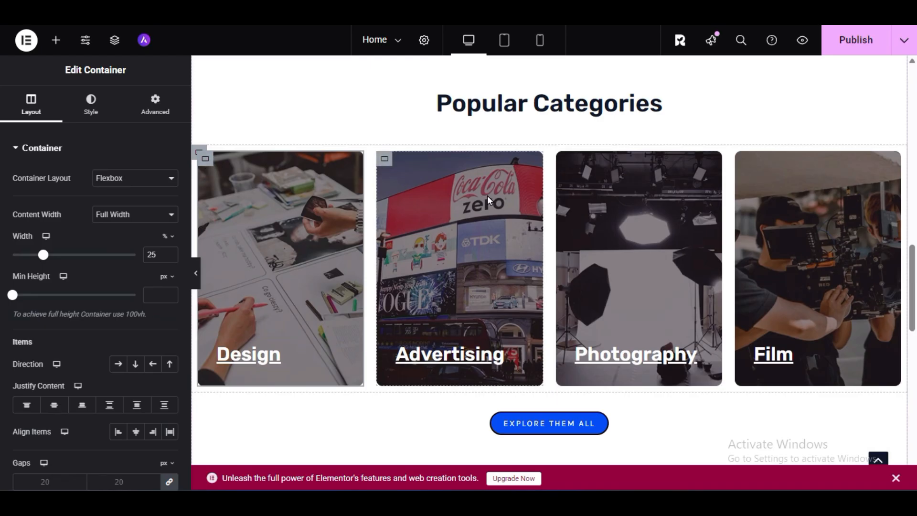
click(94, 102)
click(106, 328)
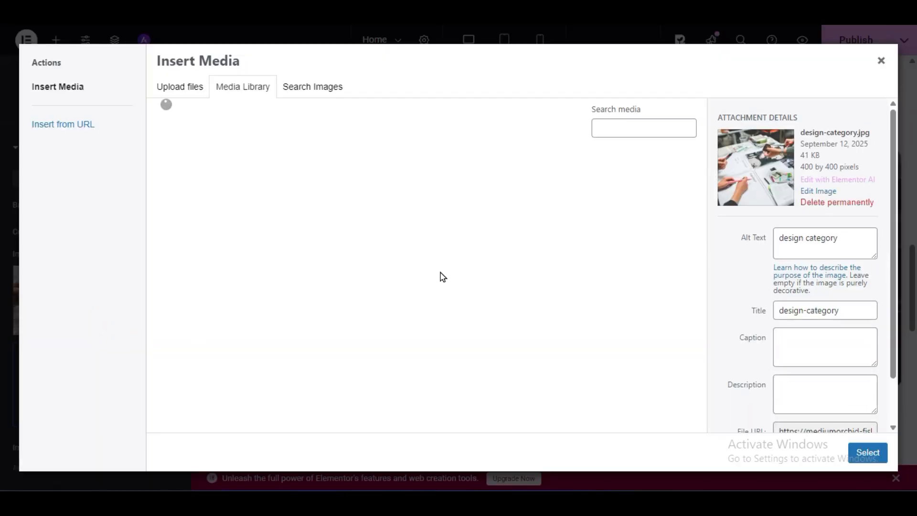
click(308, 285)
click(857, 452)
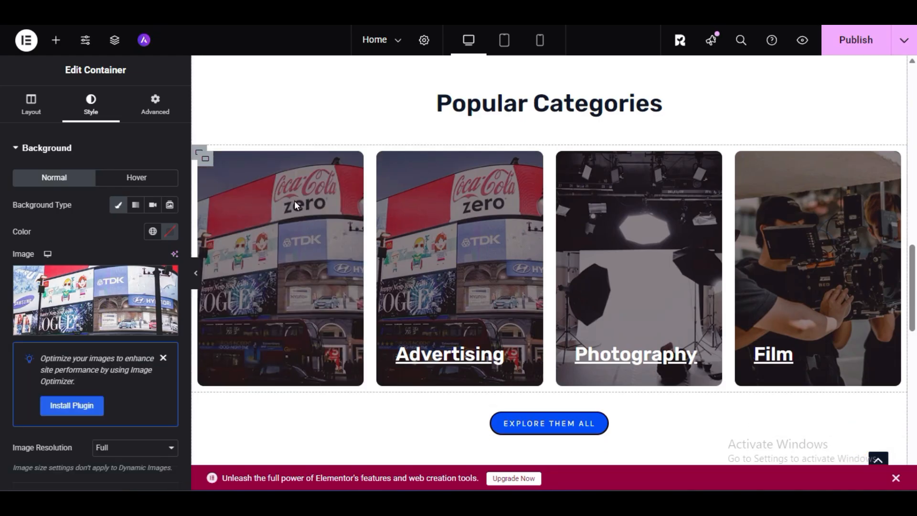
- Replace the Design card's background image with blog-02.jpg from the media library
click(102, 315)
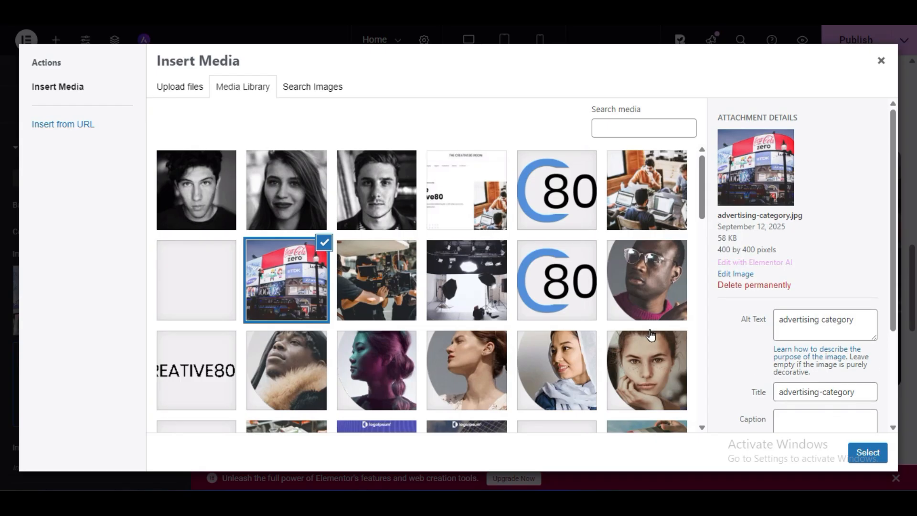
scroll(642, 377, down, 4)
scroll(410, 267, down, 3)
click(394, 265)
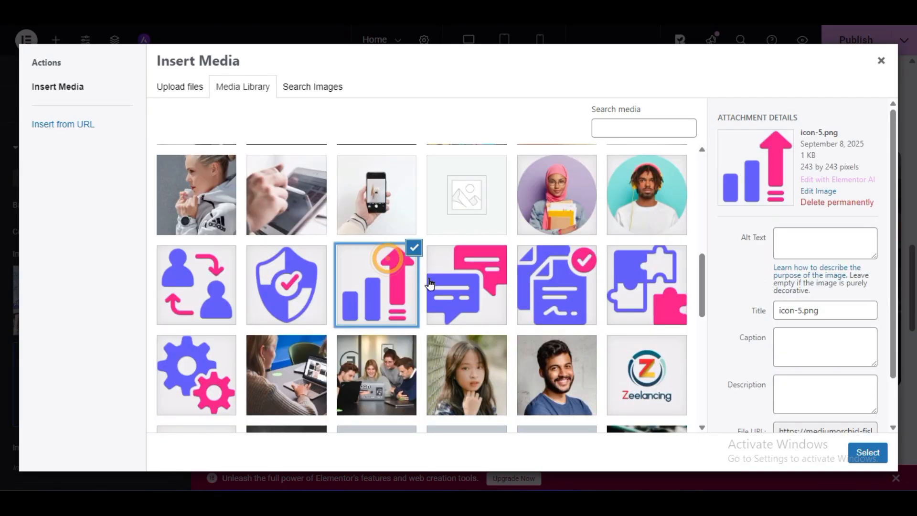
click(315, 194)
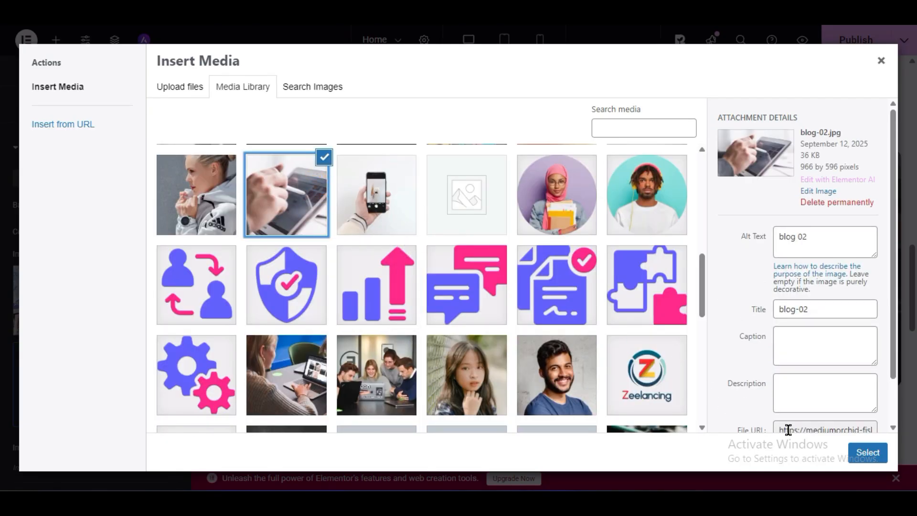
click(857, 452)
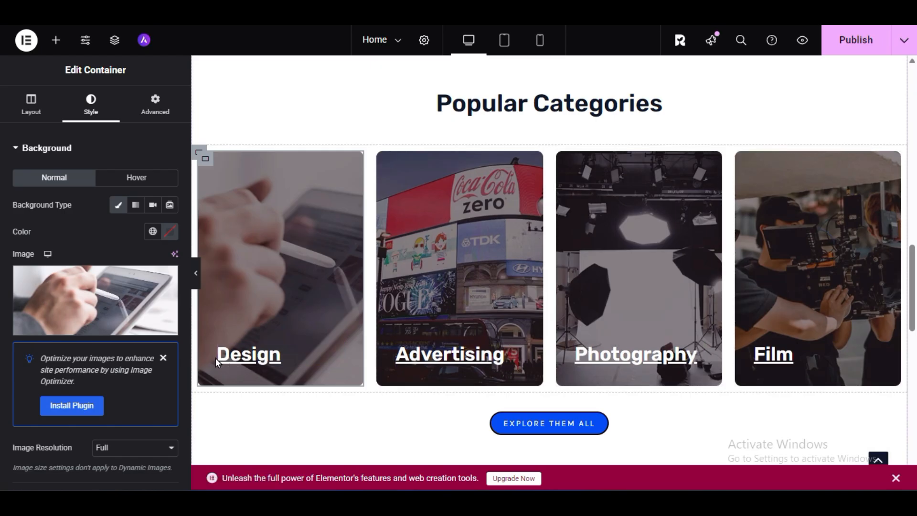
- Review the title and link fields of the Design card's heading
click(269, 359)
drag(48, 193, 7, 199)
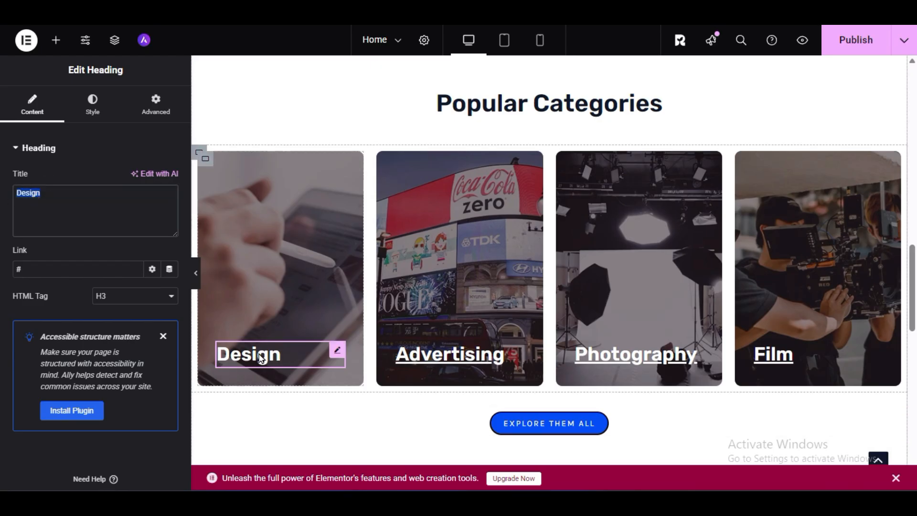
drag(30, 270, 1, 275)
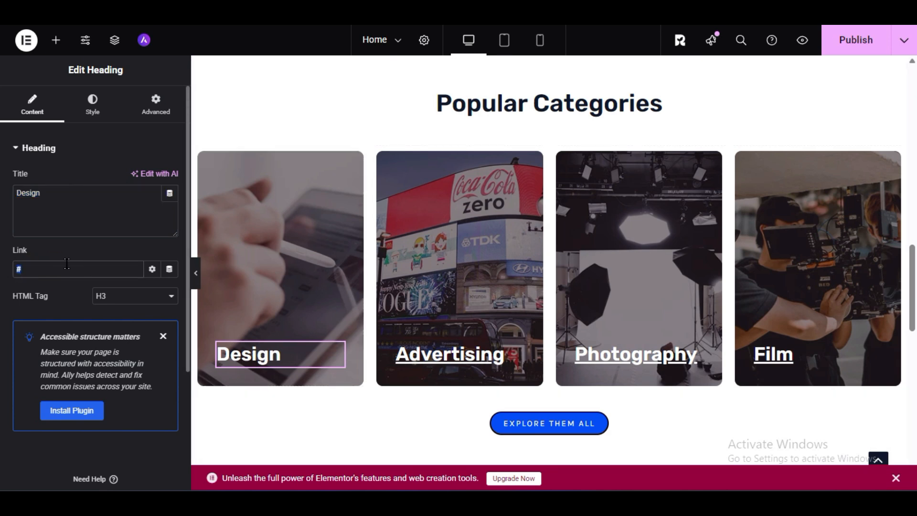
drag(49, 193, 14, 196)
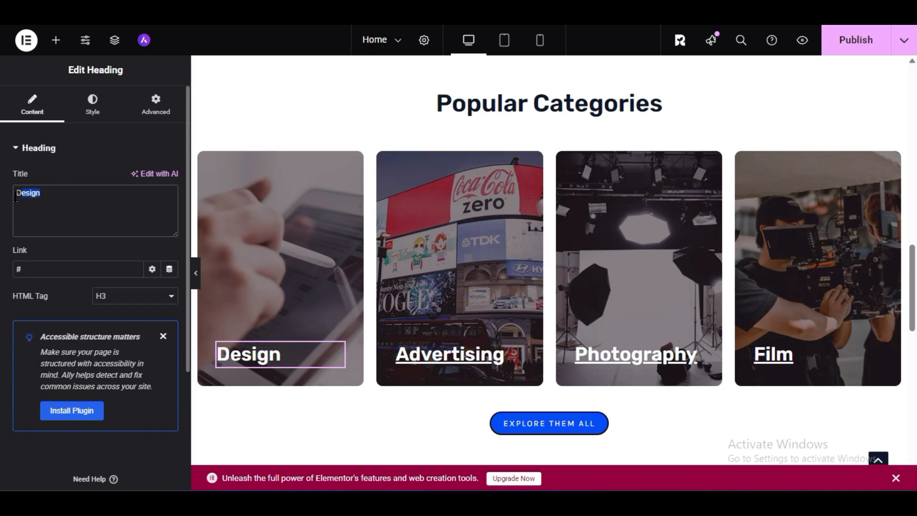
click(48, 219)
click(48, 265)
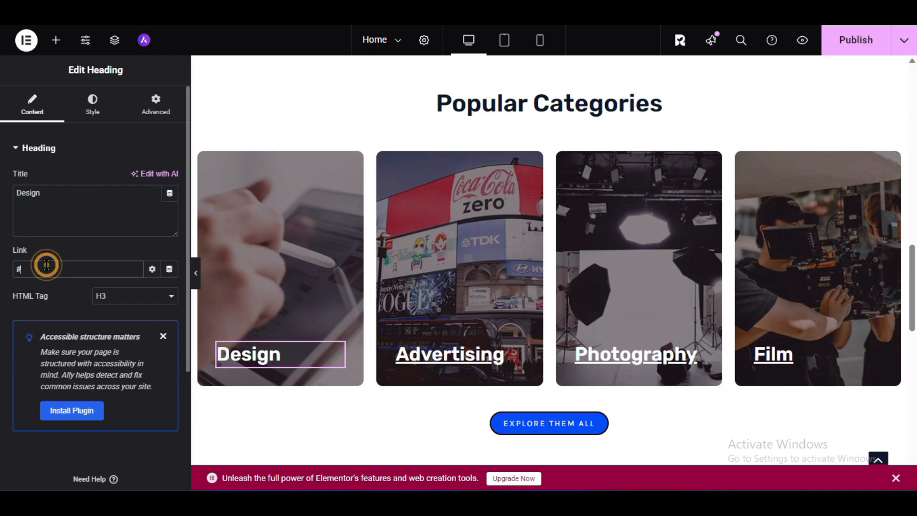
drag(47, 266, 1, 273)
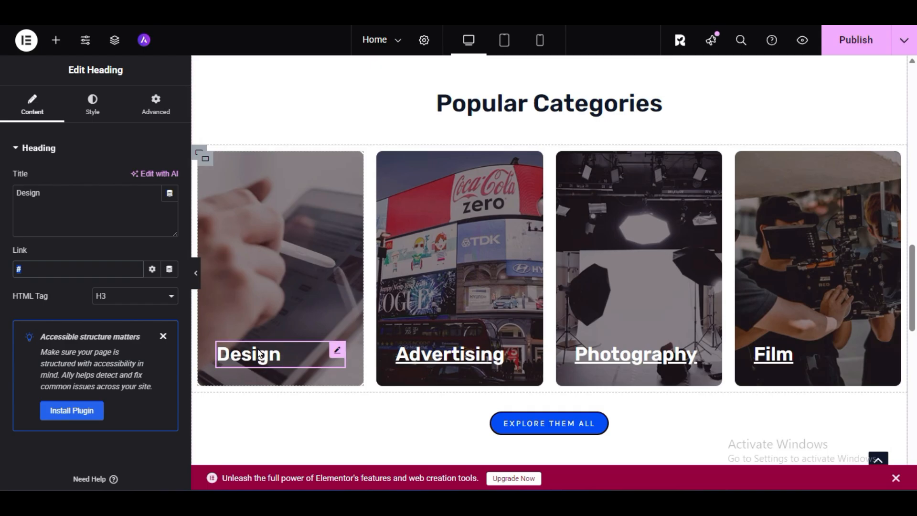
click(45, 266)
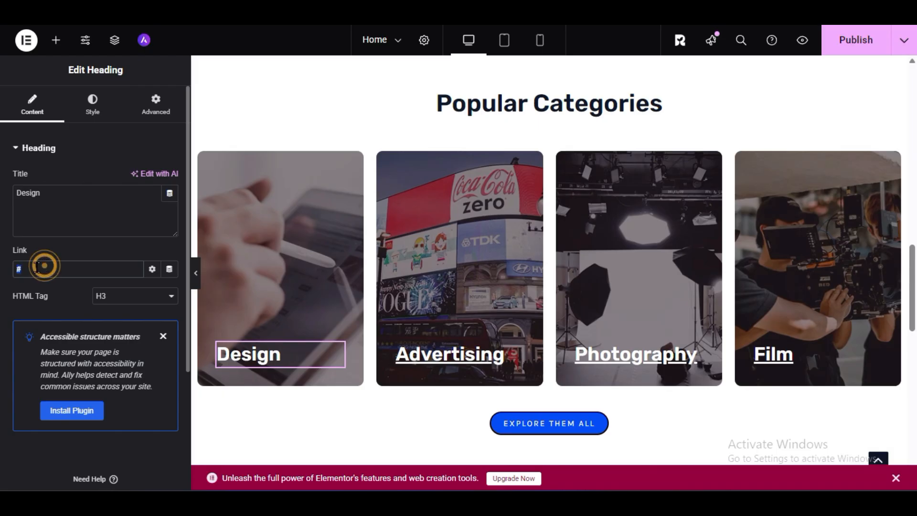
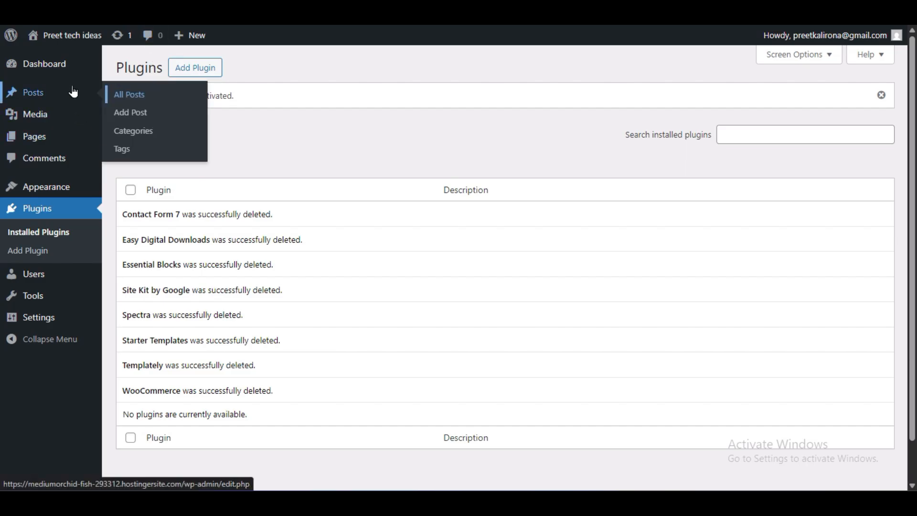
- Switch to the WordPress dashboard and open the list of post categories
click(145, 137)
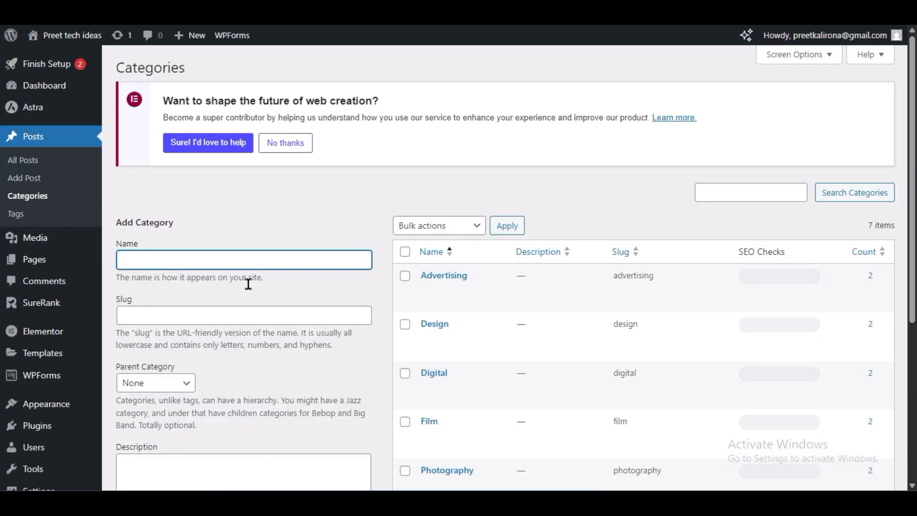
scroll(448, 296, down, 3)
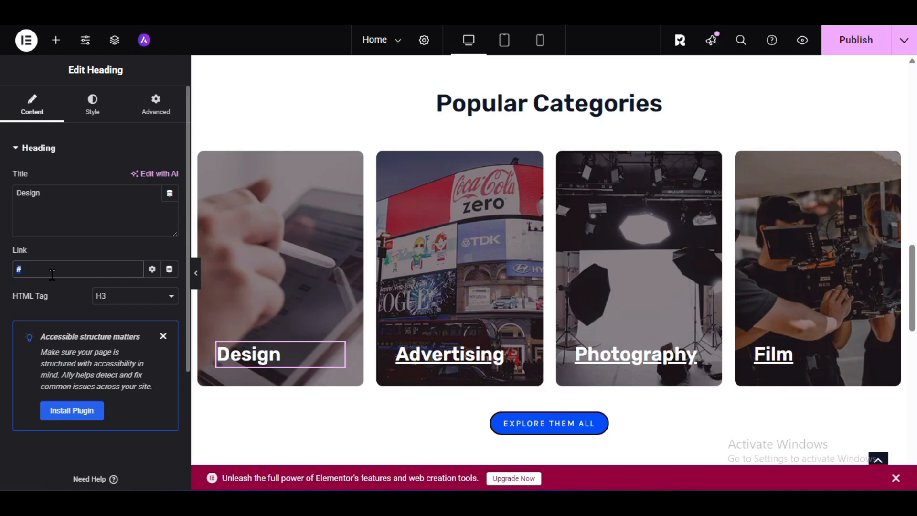
- Try to find a category target for the Design heading's link by searching the link suggestions for "des"
click(67, 273)
key(BackSpace)
text(desgin)
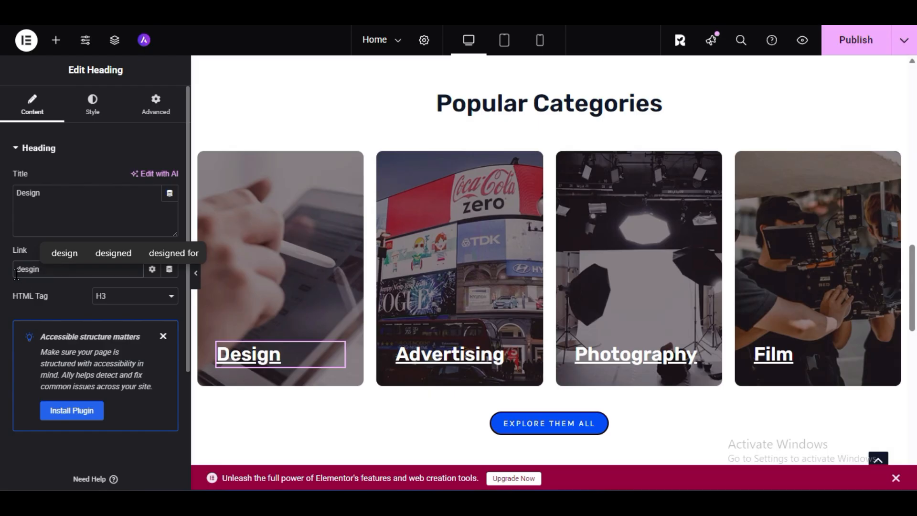
key(BackSpace)
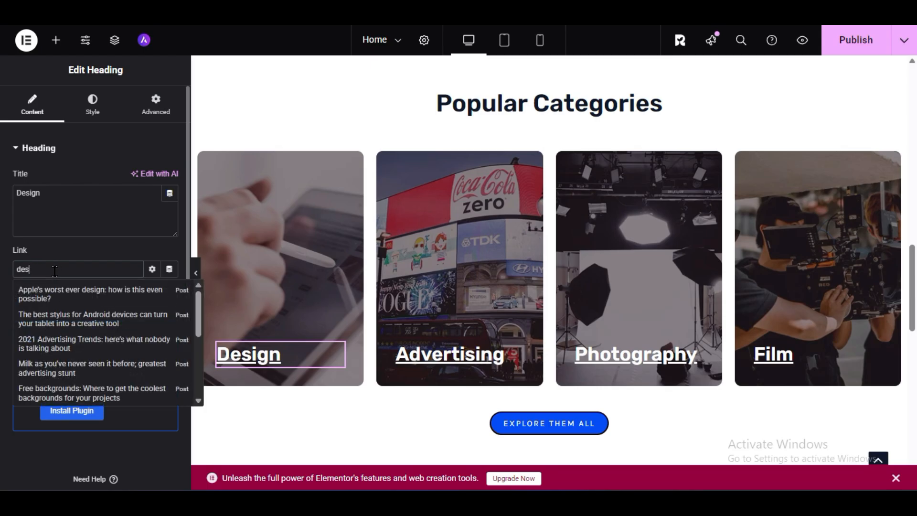
scroll(72, 343, down, 3)
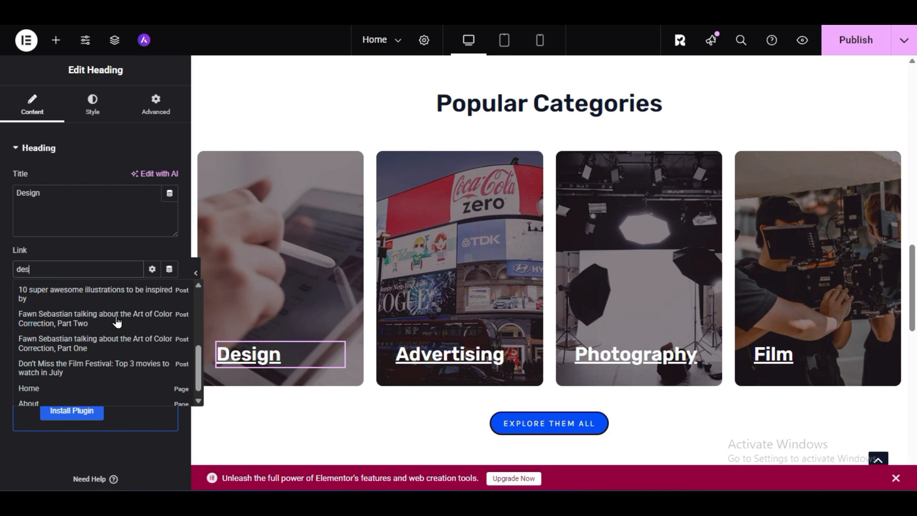
scroll(117, 324, down, 1)
scroll(116, 323, up, 3)
scroll(117, 324, down, 3)
scroll(107, 316, up, 2)
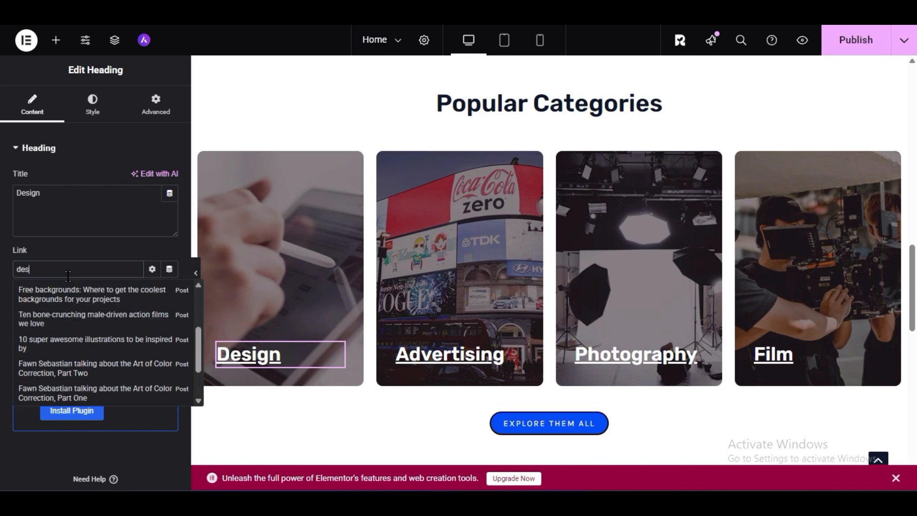
scroll(94, 348, up, 1)
scroll(95, 351, down, 3)
scroll(94, 351, up, 5)
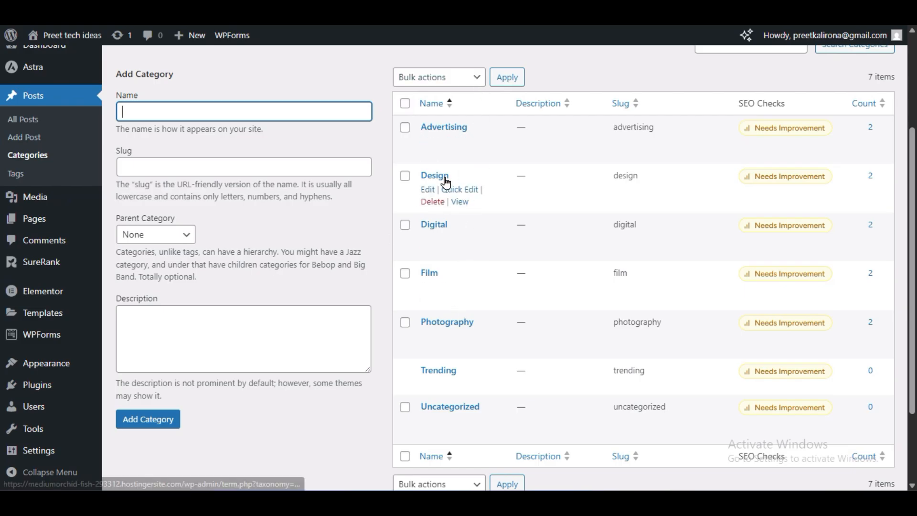
- Copy the Design category's URL from the categories list, set it as the Design heading's link, and publish the Home page
right_click(458, 202)
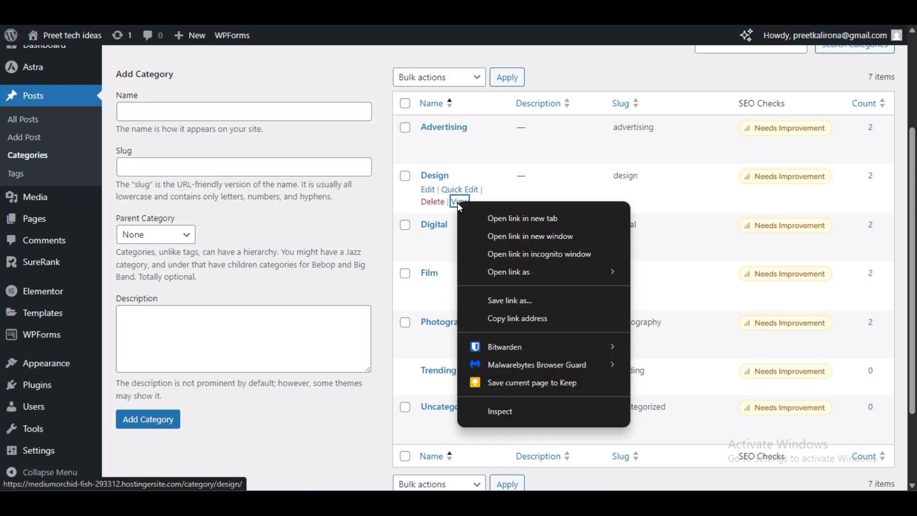
click(525, 322)
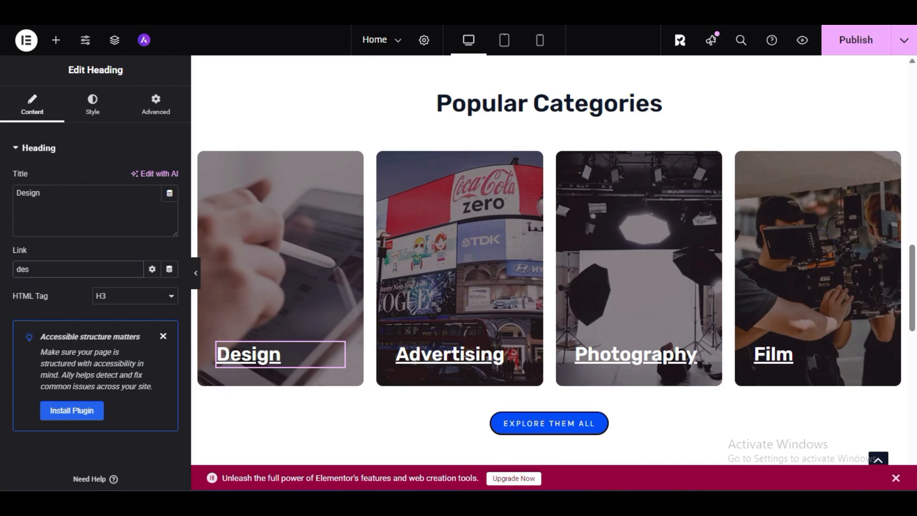
drag(45, 268, 7, 273)
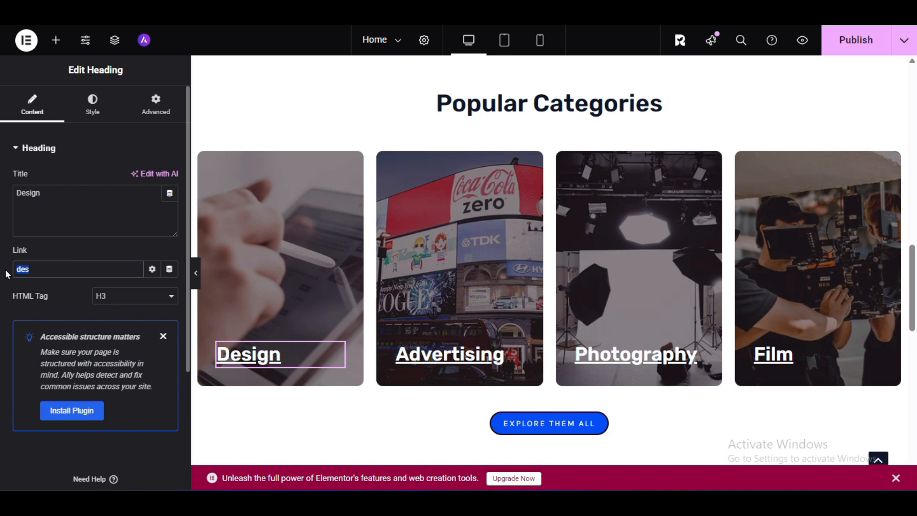
key(ctrl+v)
click(71, 289)
click(839, 41)
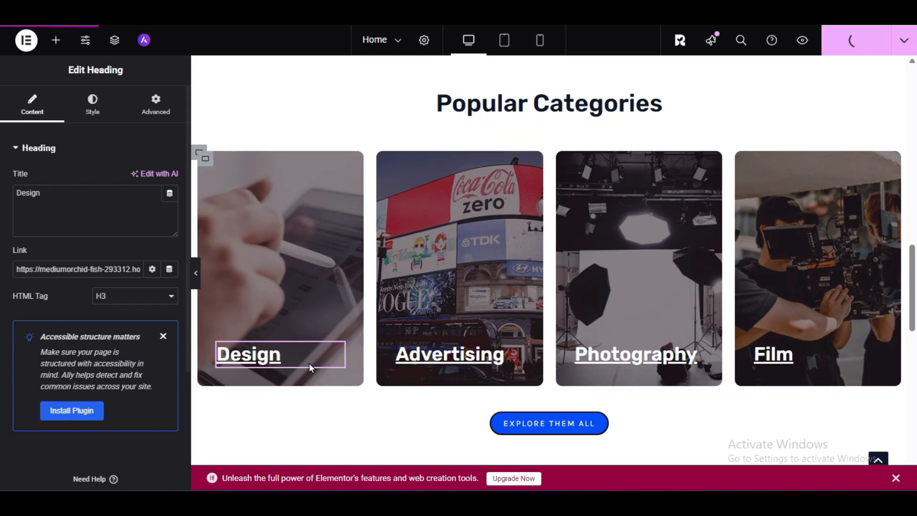
- Review the title of the first podcast card's name heading and look through the surrounding Home page sections
scroll(466, 217, down, 5)
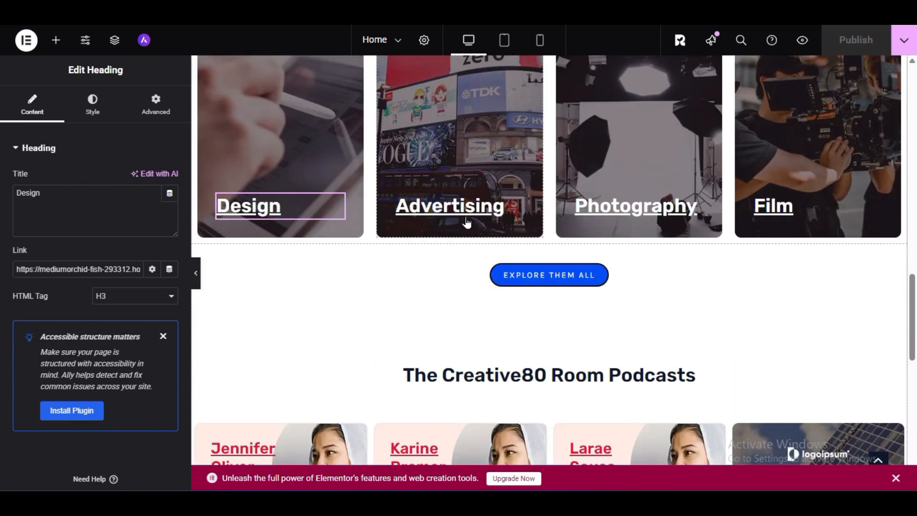
scroll(466, 220, down, 3)
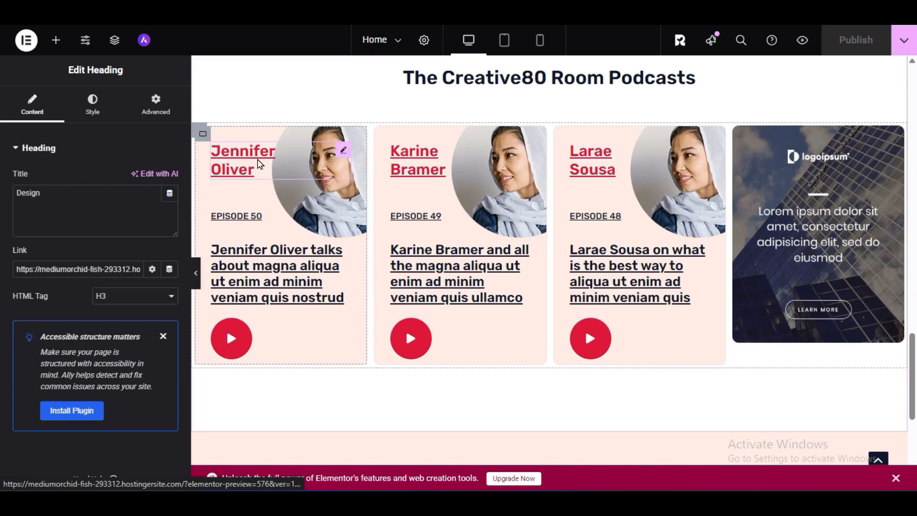
click(230, 162)
drag(87, 195, 3, 206)
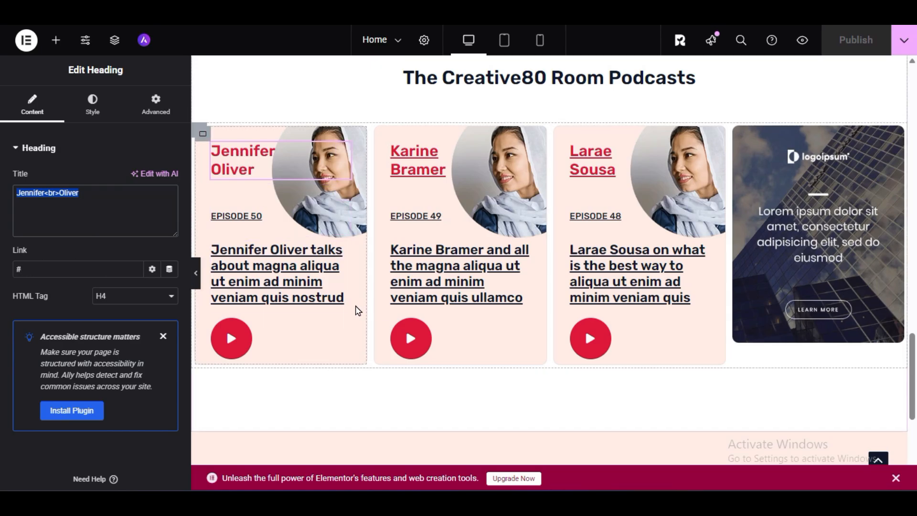
scroll(411, 334, down, 5)
scroll(414, 336, up, 5)
scroll(413, 335, down, 5)
scroll(491, 257, up, 10)
scroll(491, 257, up, 5)
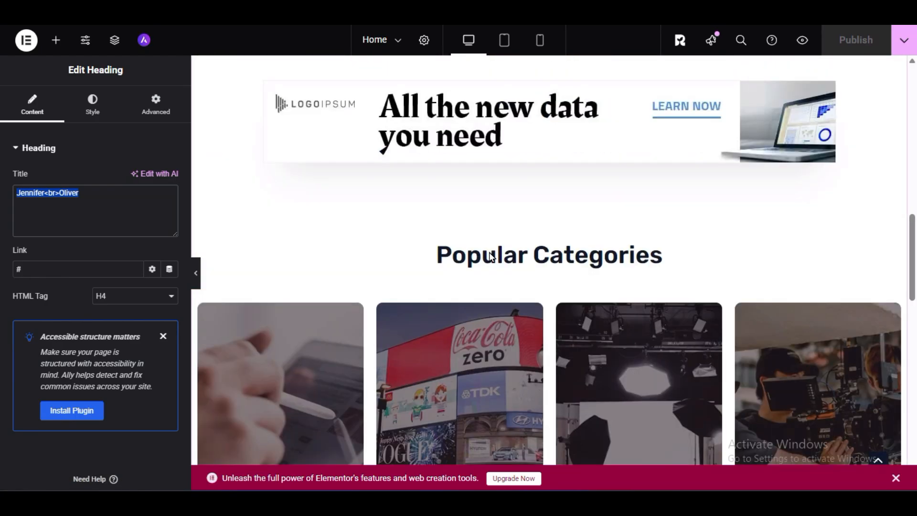
scroll(483, 272, down, 10)
scroll(489, 276, down, 3)
- Import the block with the bearded man's portrait and "This Is the Main Heading You Can Edit" below the podcasts section
click(593, 228)
click(506, 51)
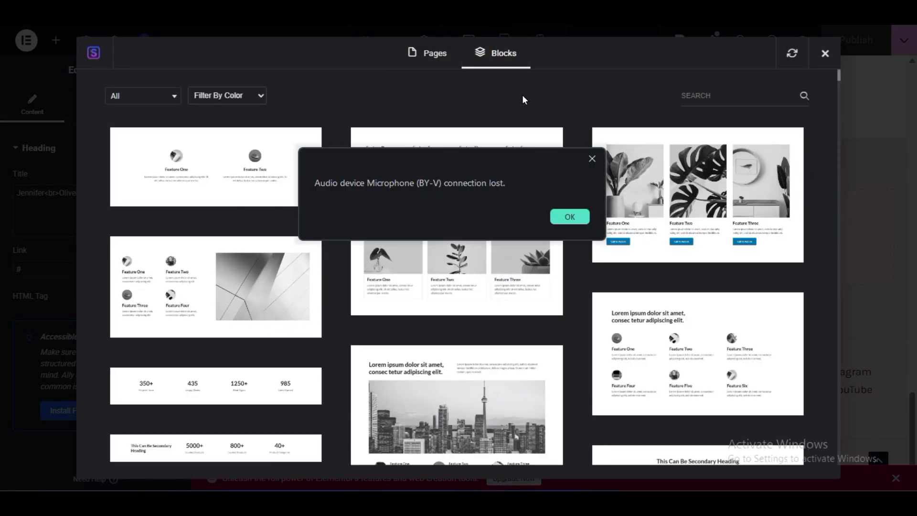
click(591, 158)
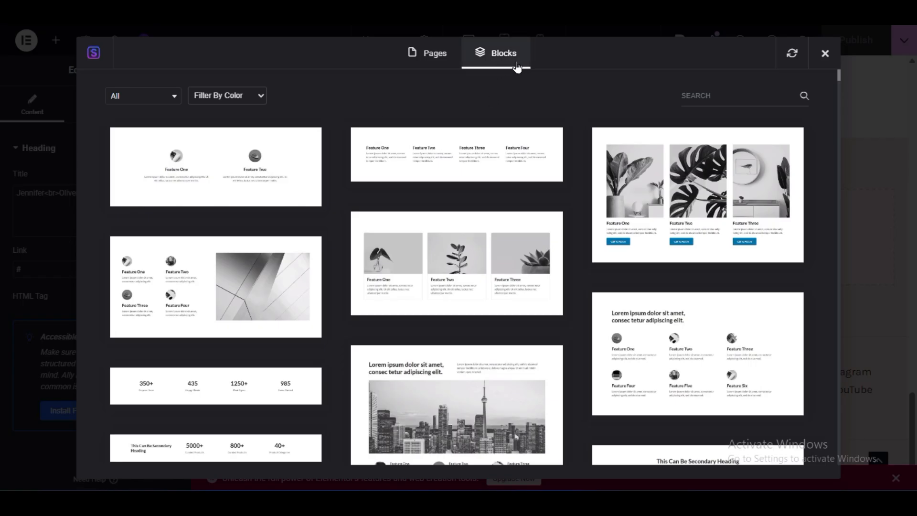
scroll(576, 256, down, 15)
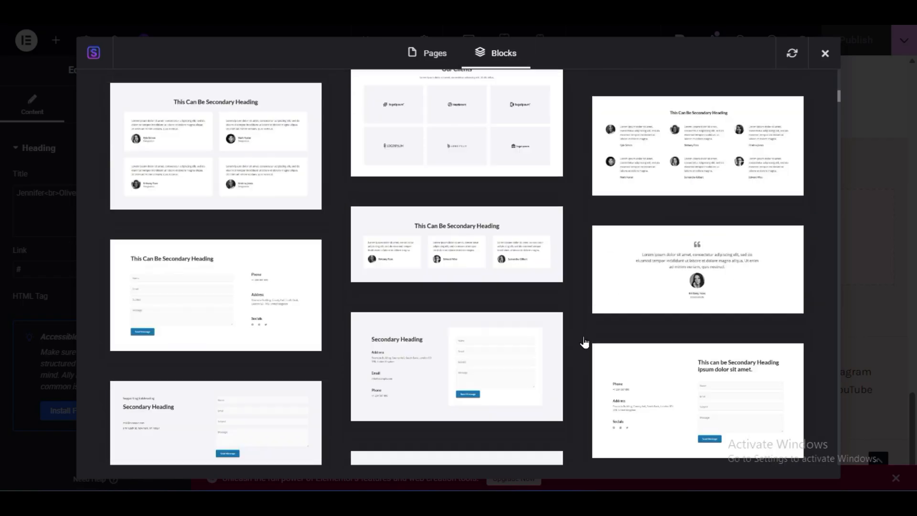
scroll(579, 435, down, 10)
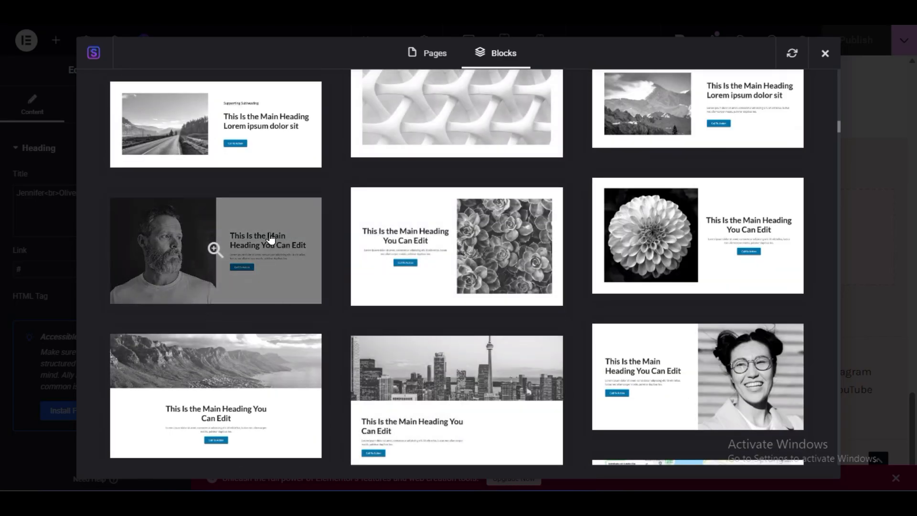
click(216, 249)
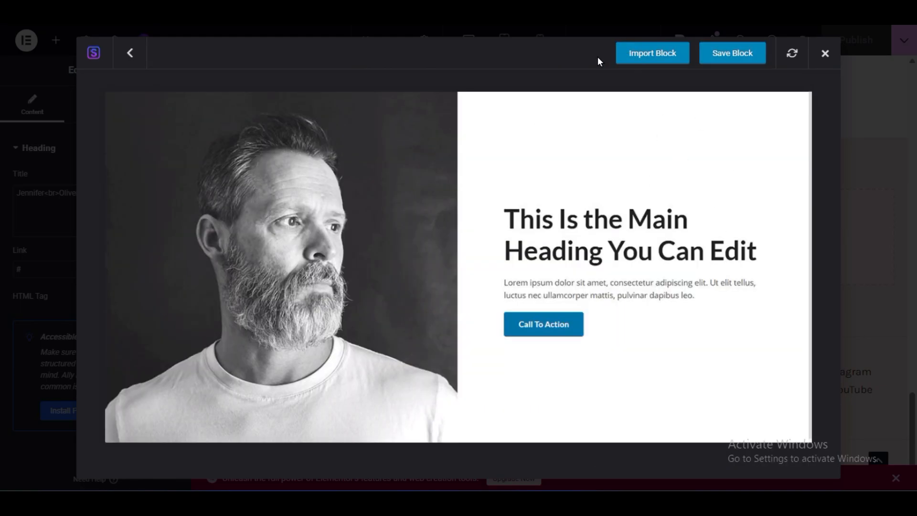
click(642, 62)
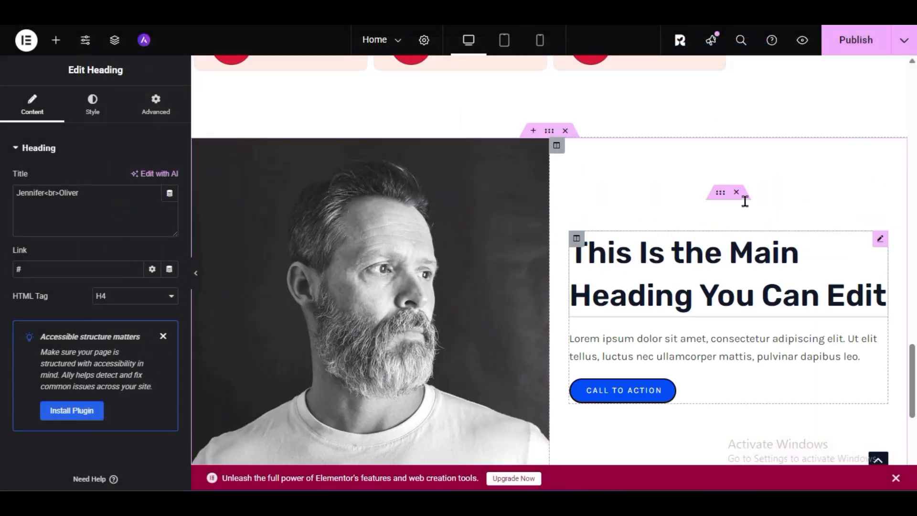
- Preview the imported block at full width and review the content settings of its image, heading and paragraph
click(195, 273)
scroll(443, 301, down, 5)
scroll(156, 293, up, 6)
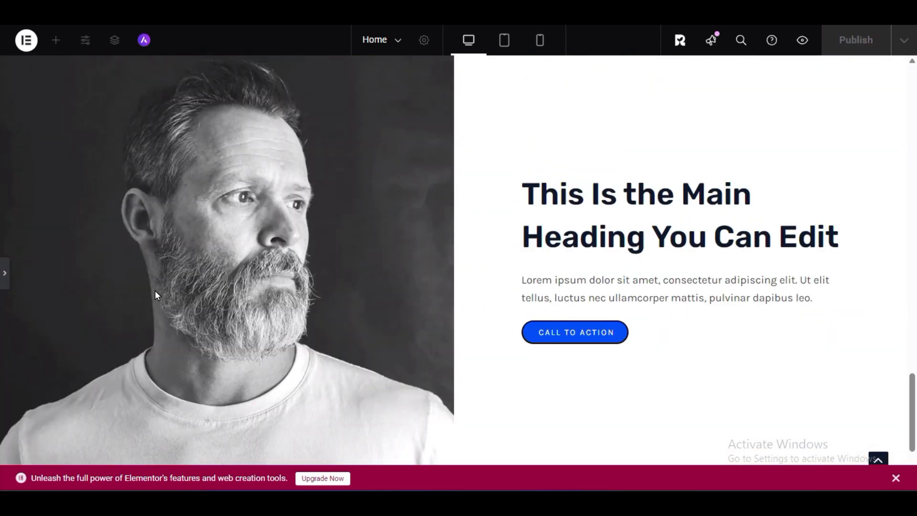
click(3, 283)
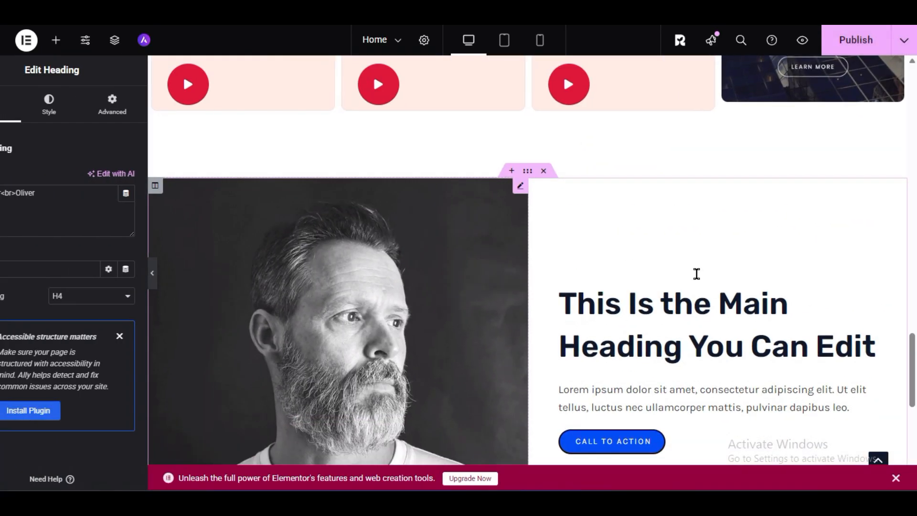
click(390, 261)
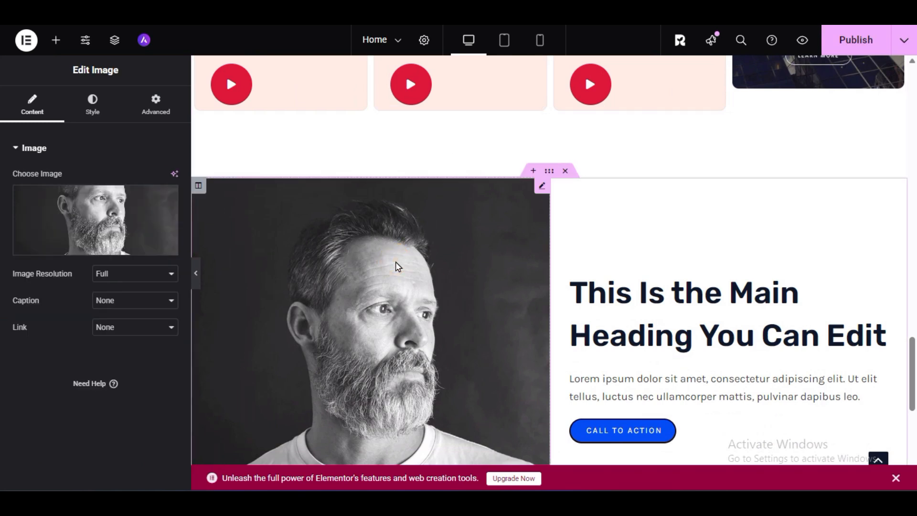
scroll(503, 236, down, 3)
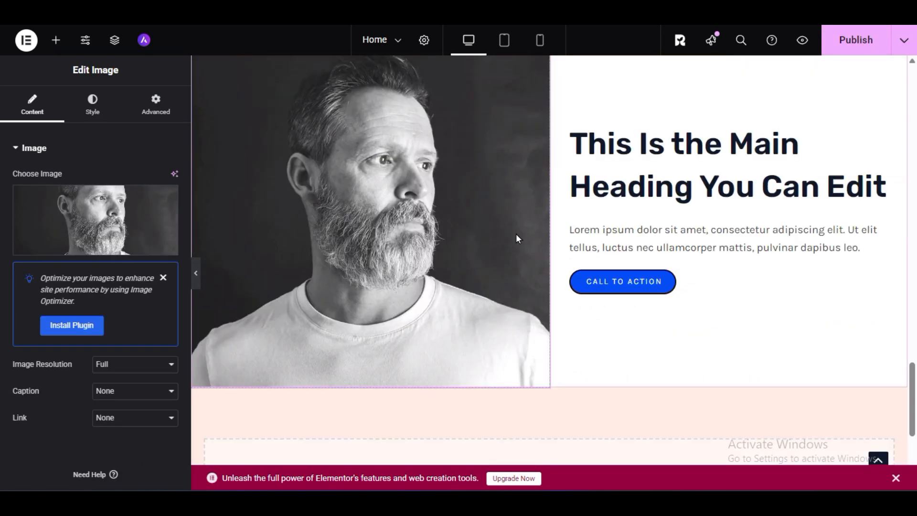
click(705, 148)
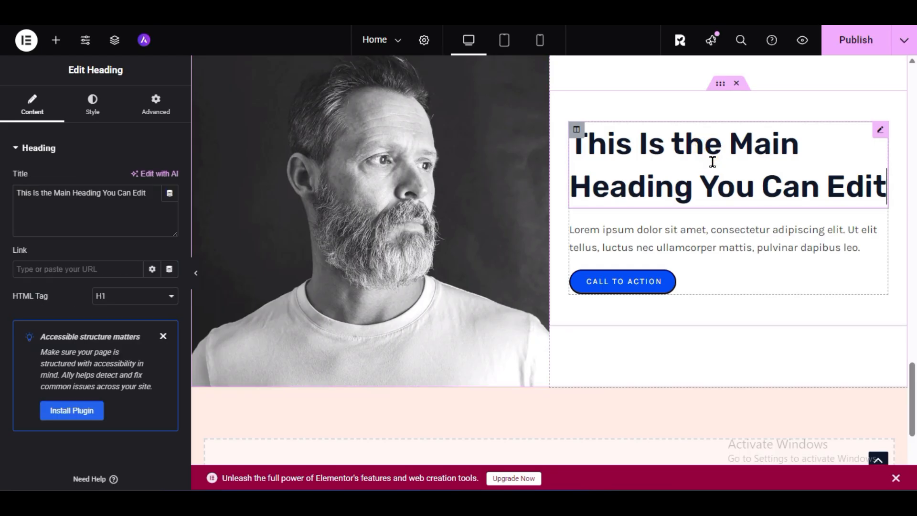
drag(37, 193, 143, 193)
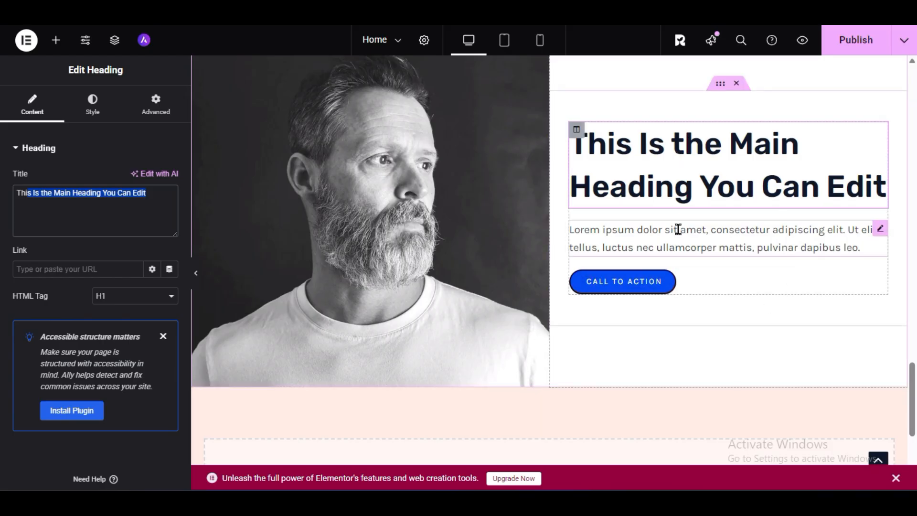
click(738, 230)
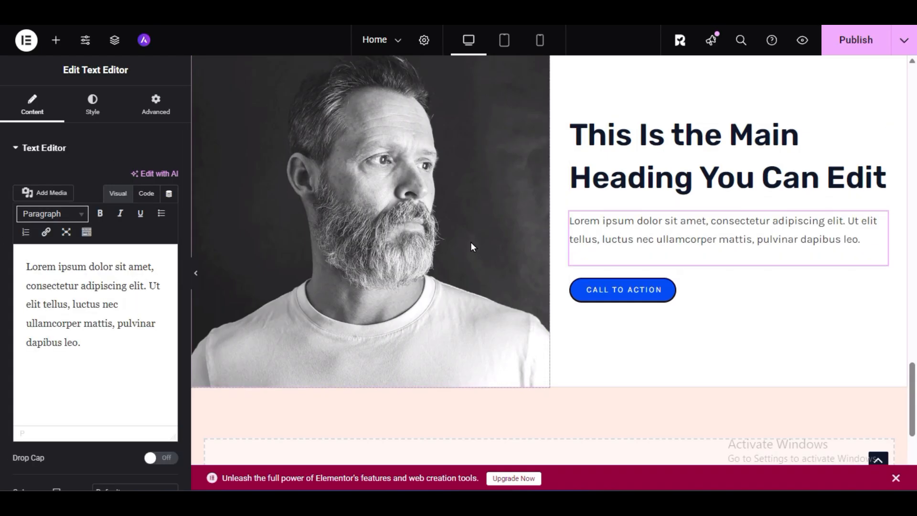
- Look over the Home page from the newsletter and ad banner sections down to the empty area below the imported block
scroll(471, 241, down, 3)
scroll(489, 296, up, 12)
scroll(498, 309, up, 10)
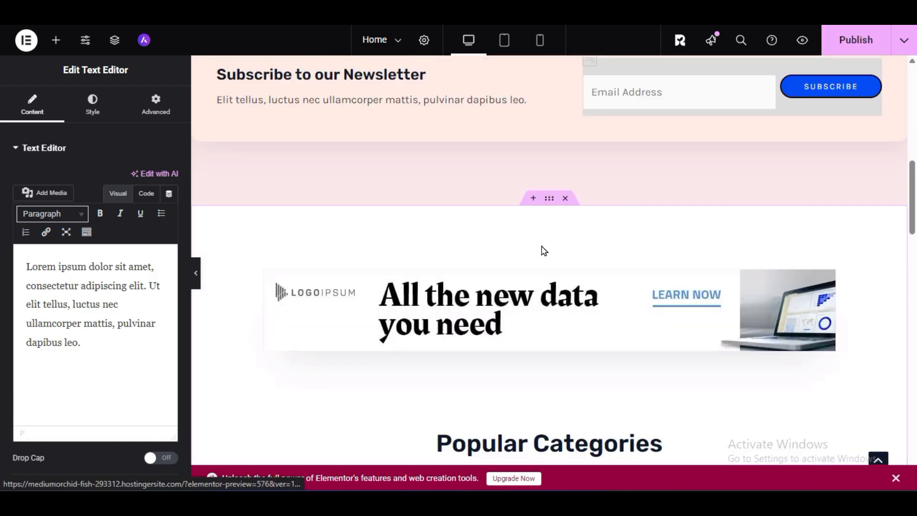
scroll(534, 260, down, 3)
scroll(532, 345, up, 3)
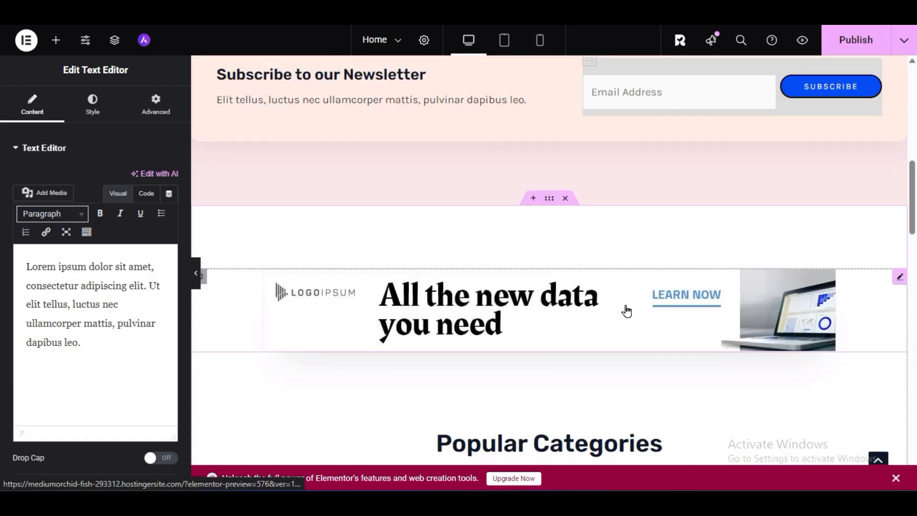
scroll(495, 308, down, 15)
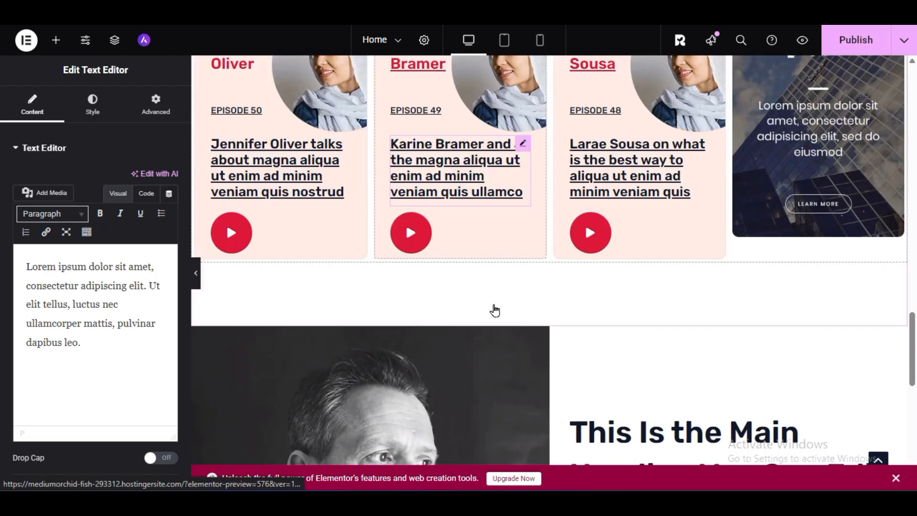
scroll(495, 309, down, 3)
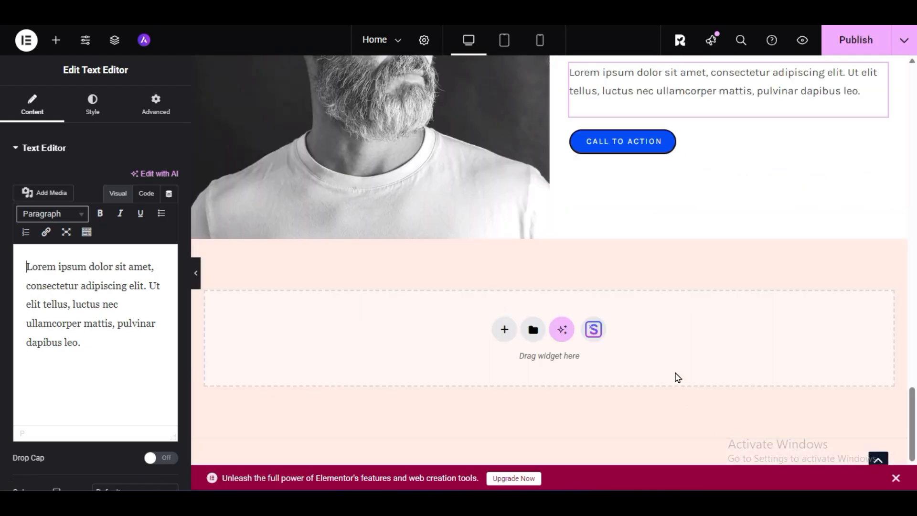
- Import the dark "Our Services" block with three plant-image service cards below the bearded man's portrait block
click(593, 329)
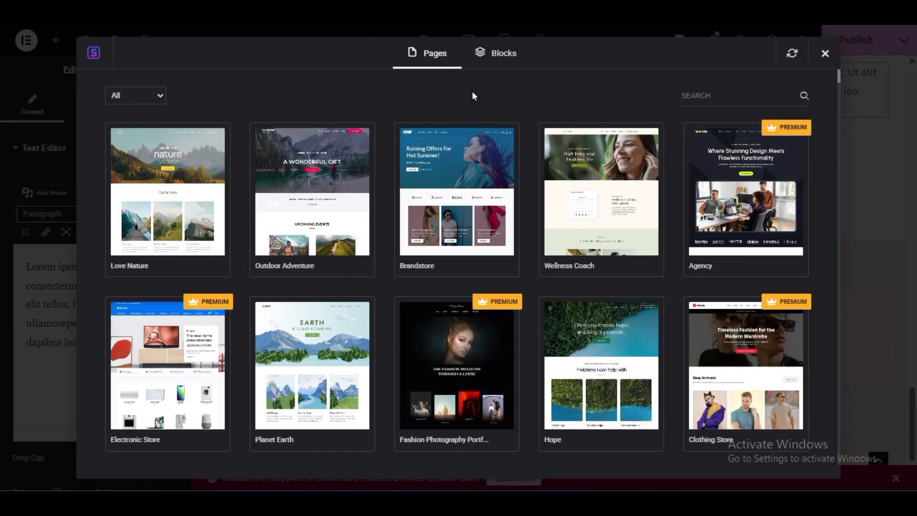
click(495, 54)
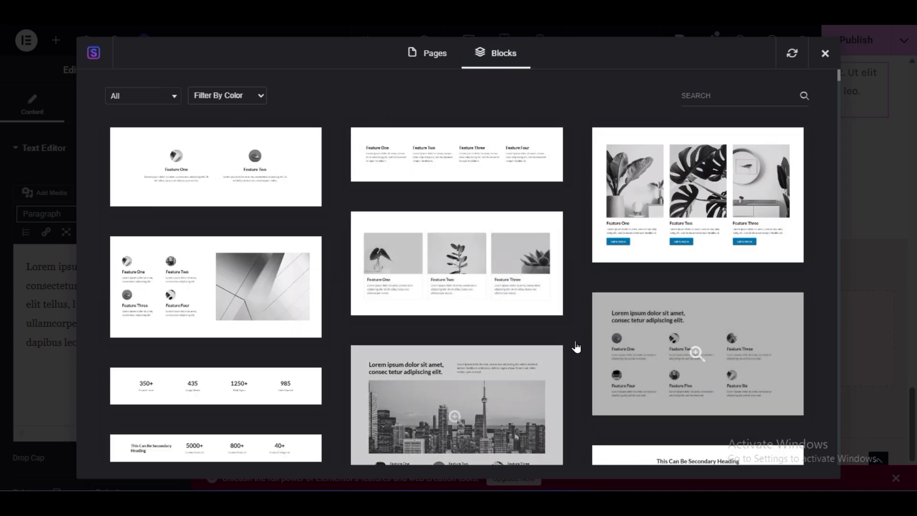
scroll(576, 350, down, 10)
scroll(575, 351, down, 10)
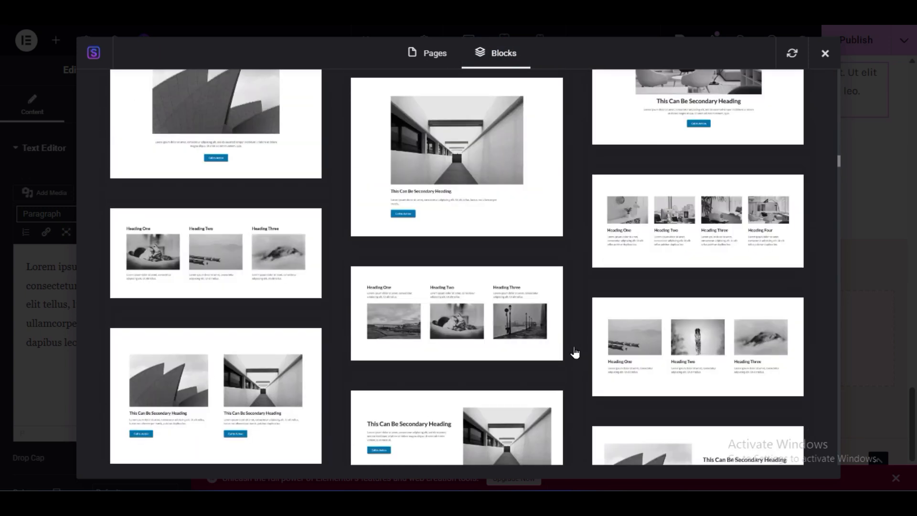
scroll(584, 357, up, 5)
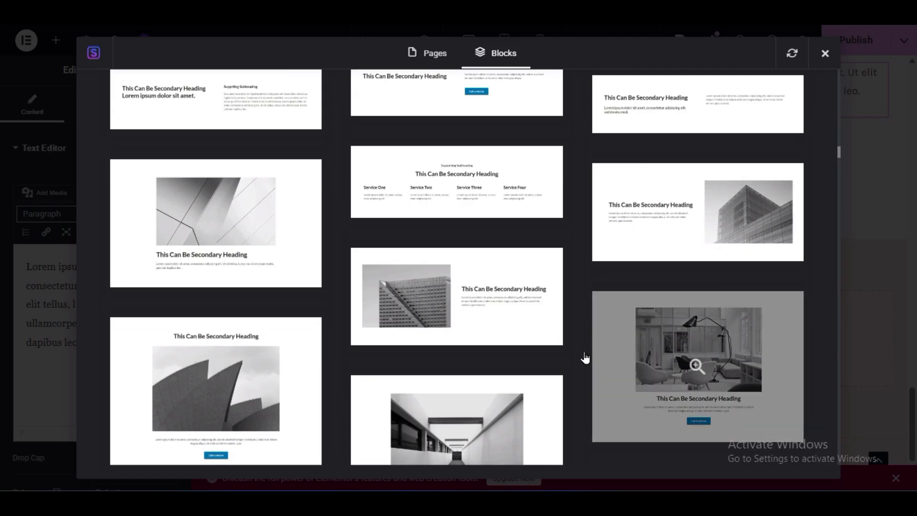
scroll(577, 369, down, 6)
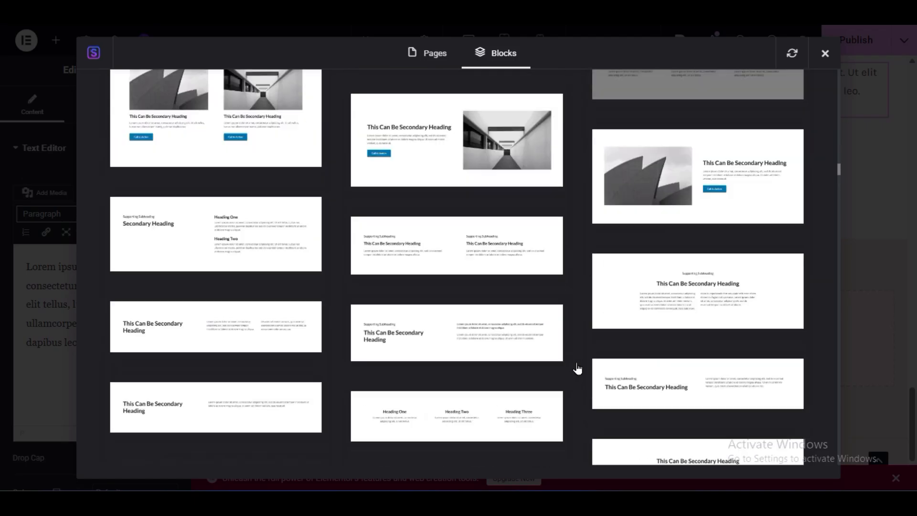
scroll(578, 370, up, 3)
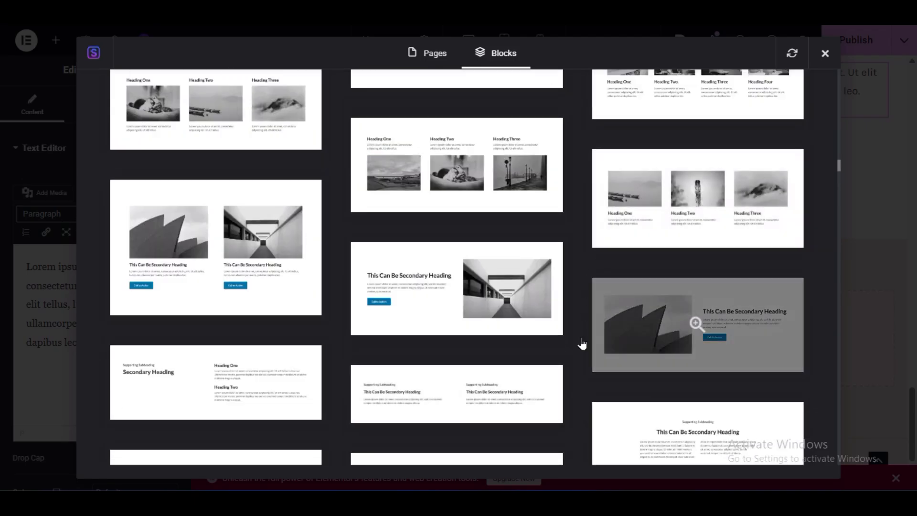
scroll(589, 379, down, 10)
scroll(582, 404, down, 12)
scroll(581, 407, down, 3)
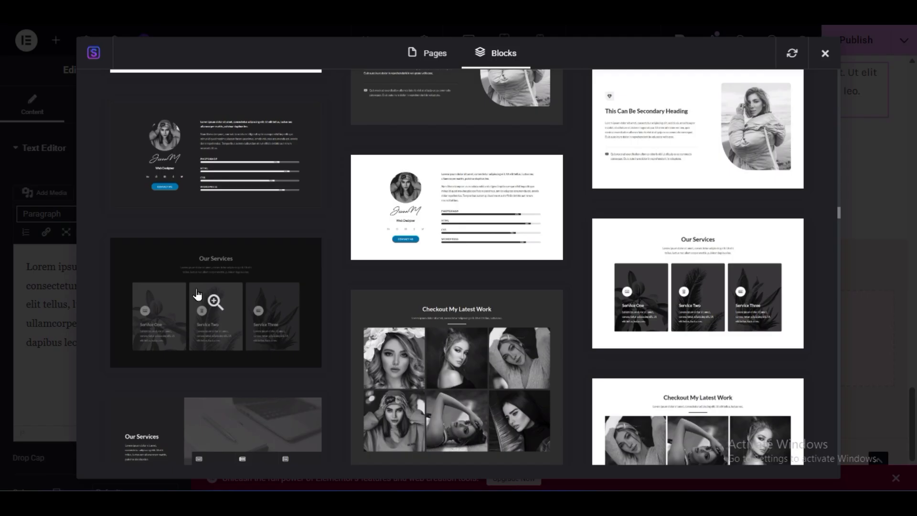
click(215, 306)
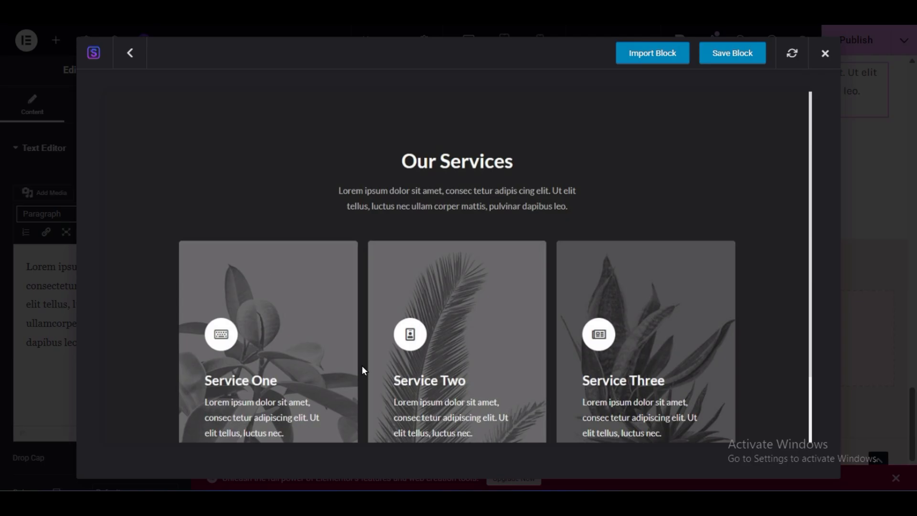
click(671, 62)
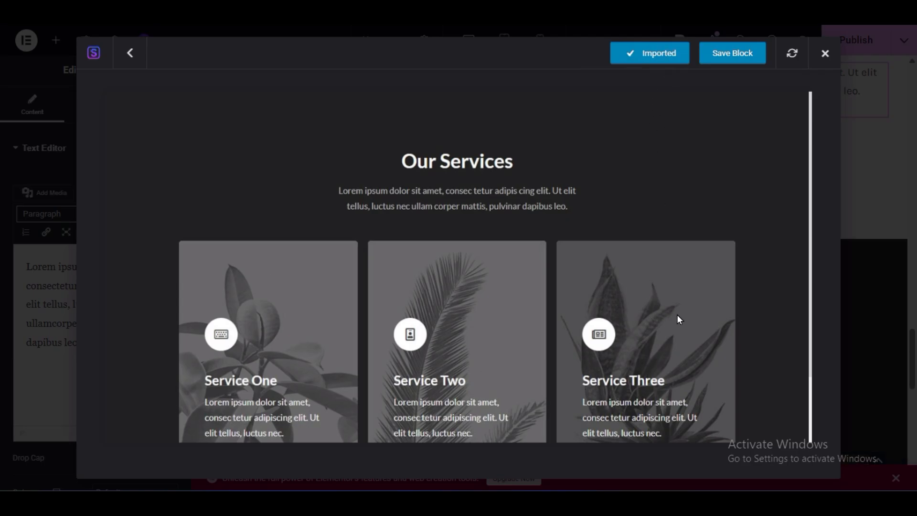
- Replace the Service One column's background image with the media library photo of people working on laptops around a table
scroll(559, 229, down, 5)
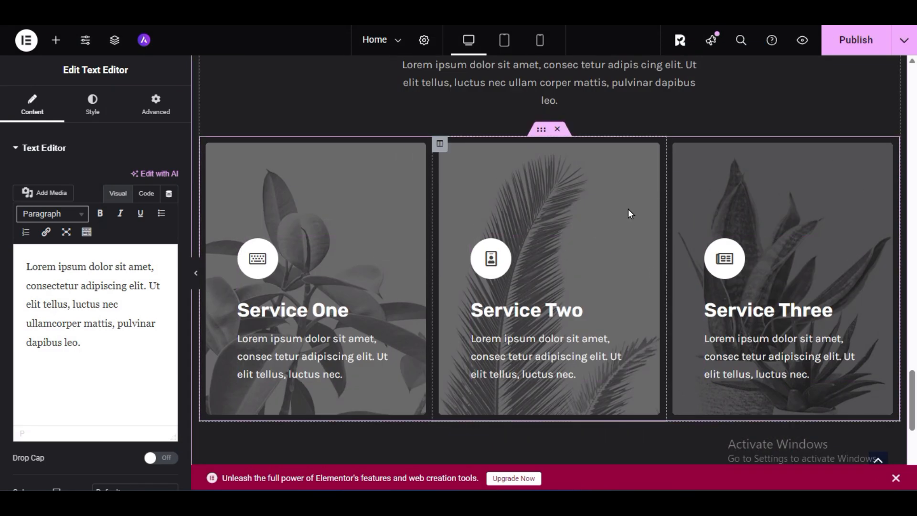
click(208, 145)
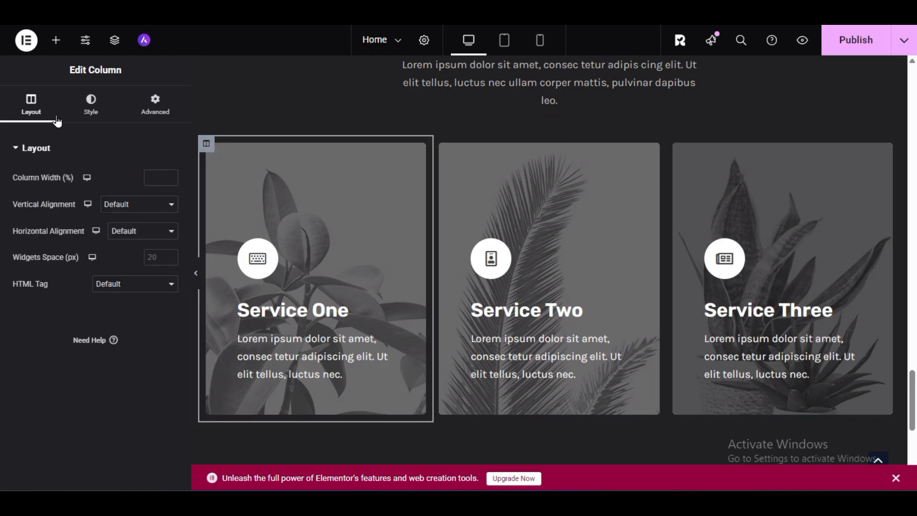
click(73, 104)
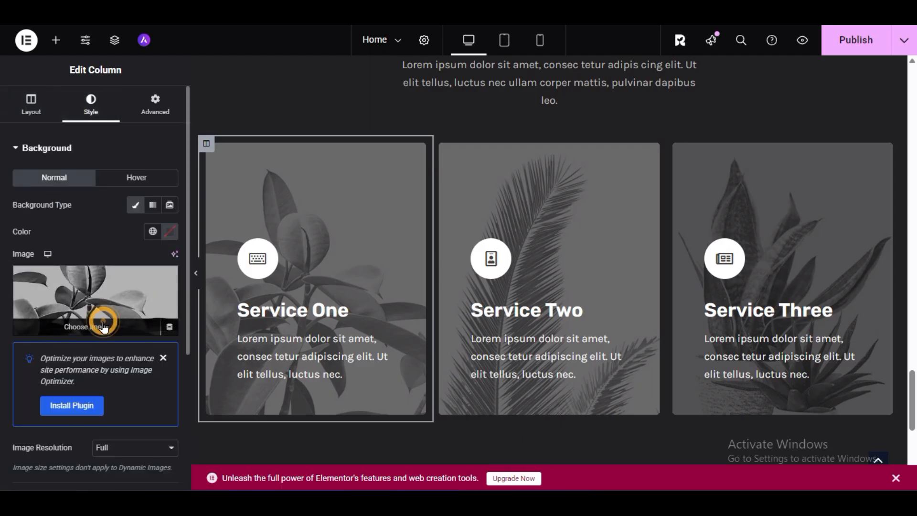
click(97, 318)
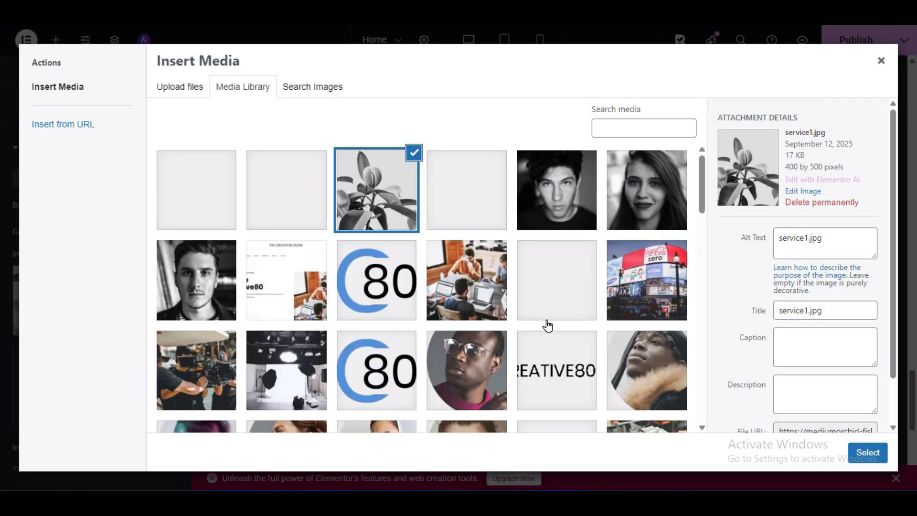
click(465, 296)
click(867, 452)
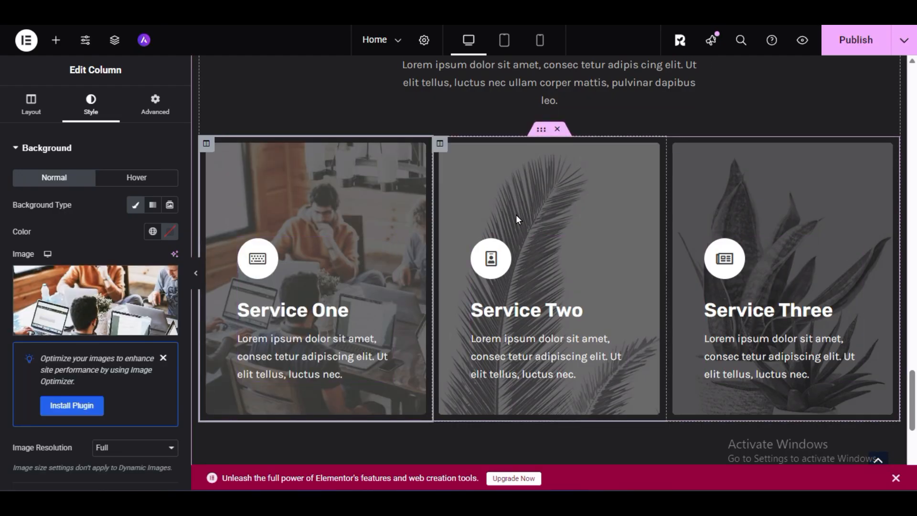
- Change the Service One icon box title to "Web Design"
scroll(515, 214, up, 3)
scroll(276, 232, down, 3)
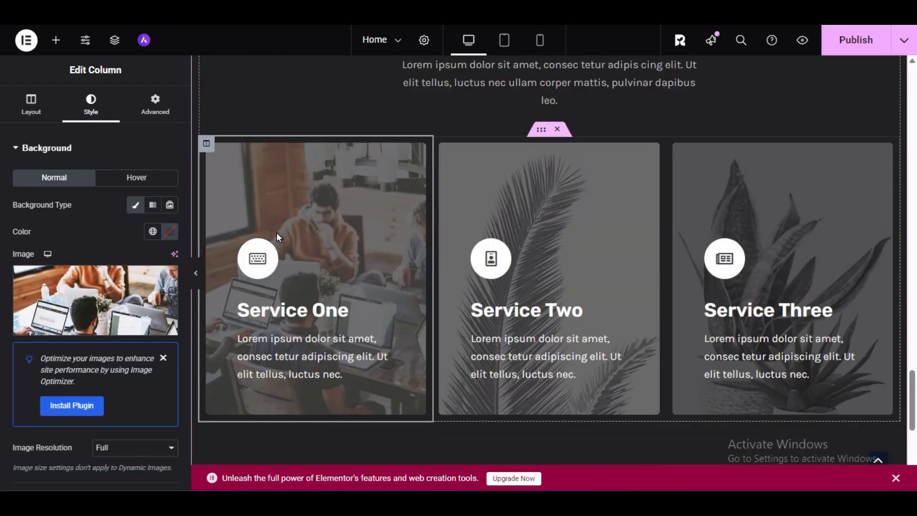
click(311, 304)
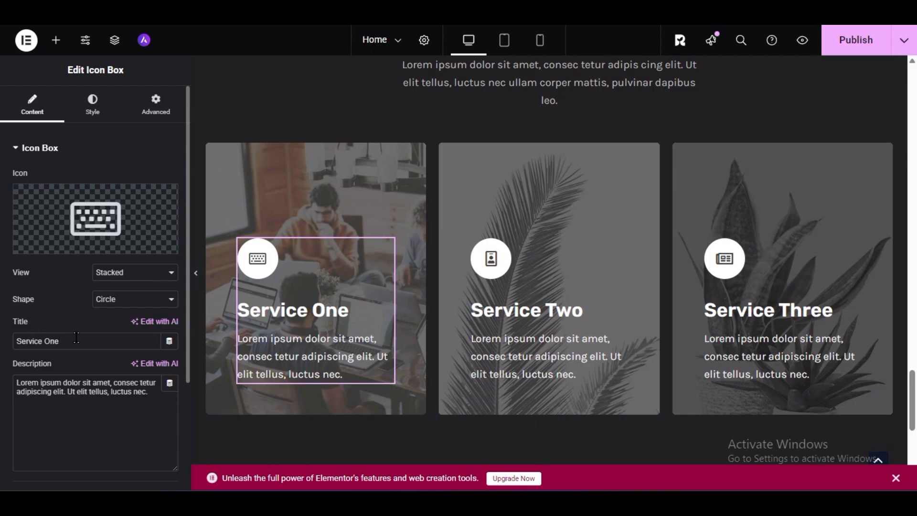
drag(77, 337, 2, 350)
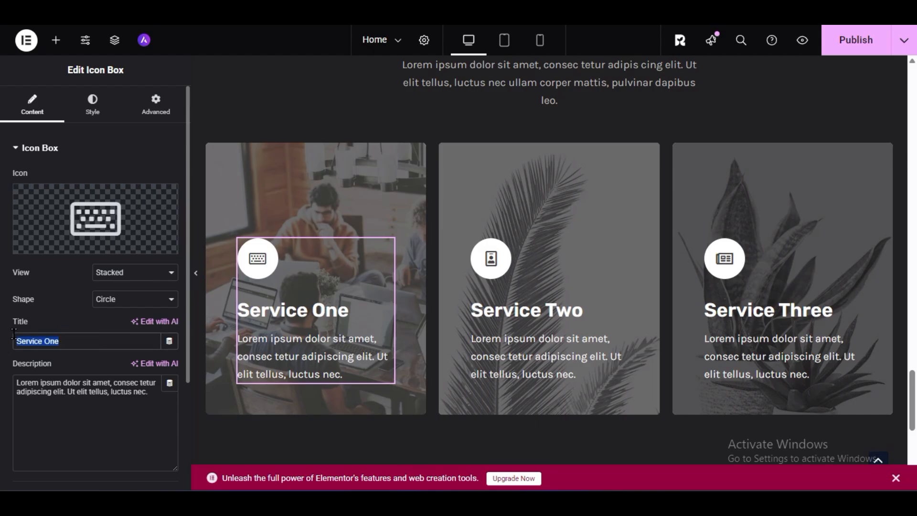
text(Web Des)
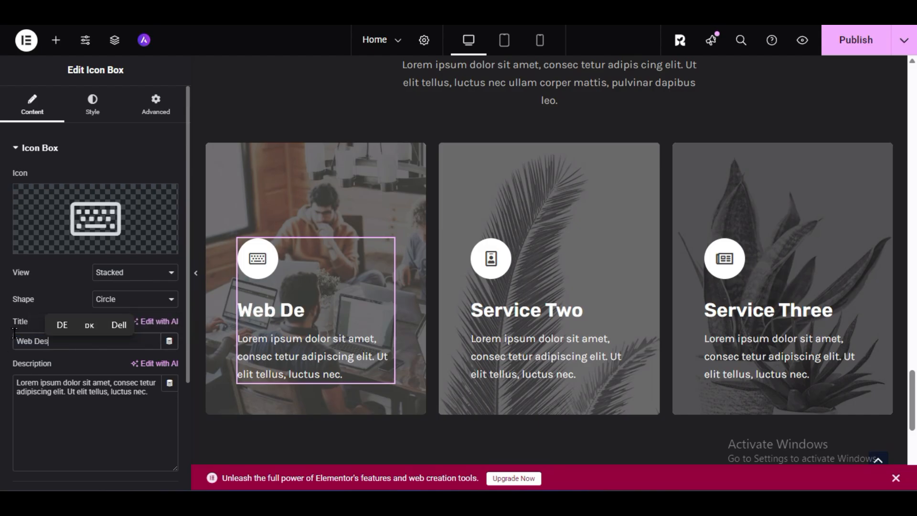
text(ign)
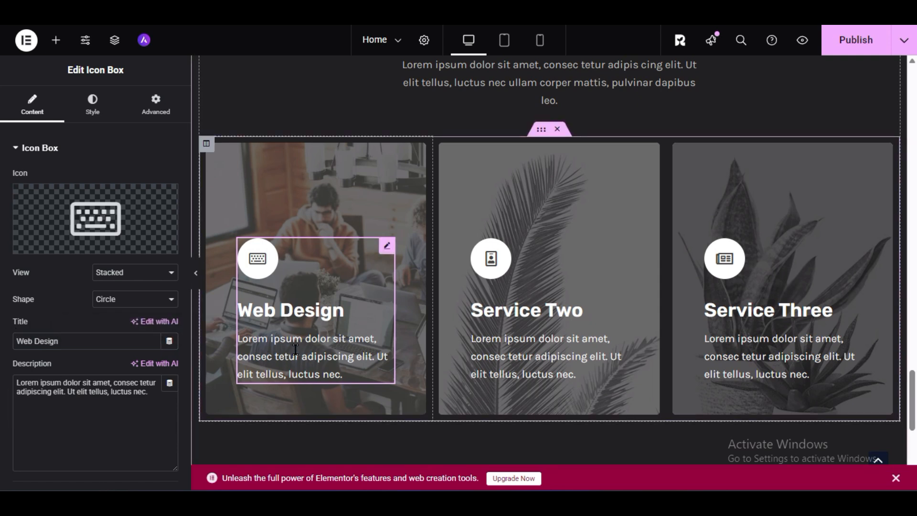
- Check the edited services section and browse the ready-made blocks from the call-to-action and FAQ layouts to the services and portfolio designs
scroll(348, 276, down, 3)
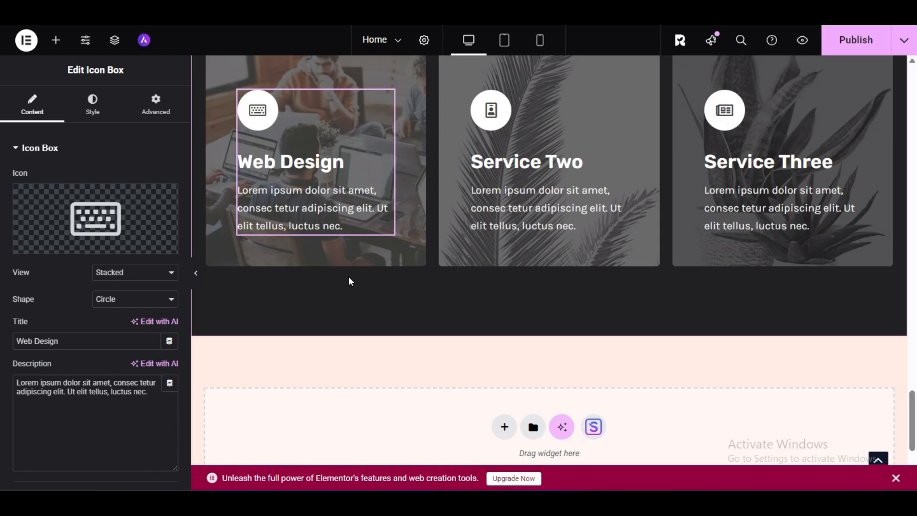
scroll(342, 277, down, 3)
scroll(333, 293, up, 6)
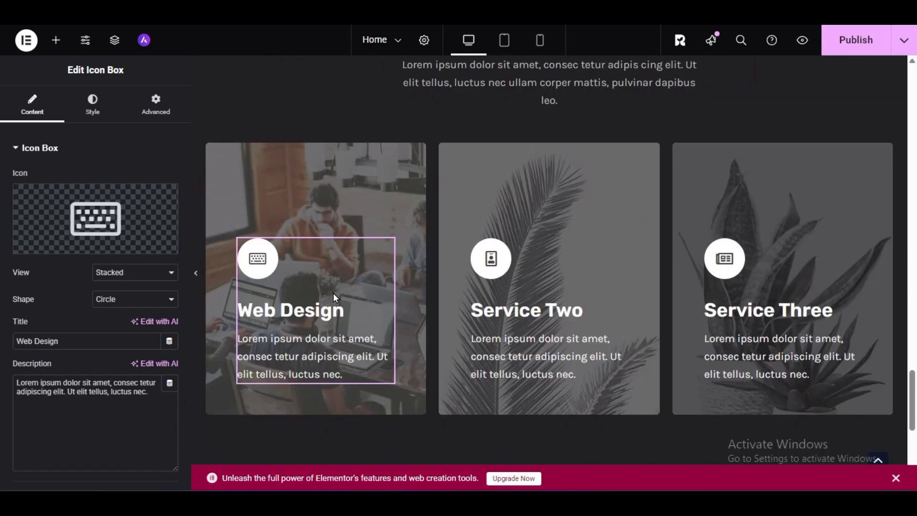
scroll(330, 298, down, 6)
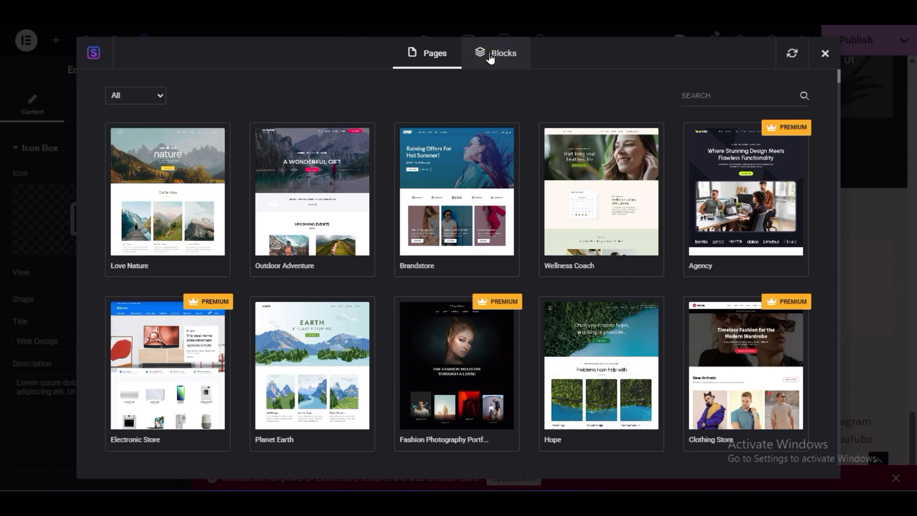
click(490, 56)
scroll(620, 389, down, 15)
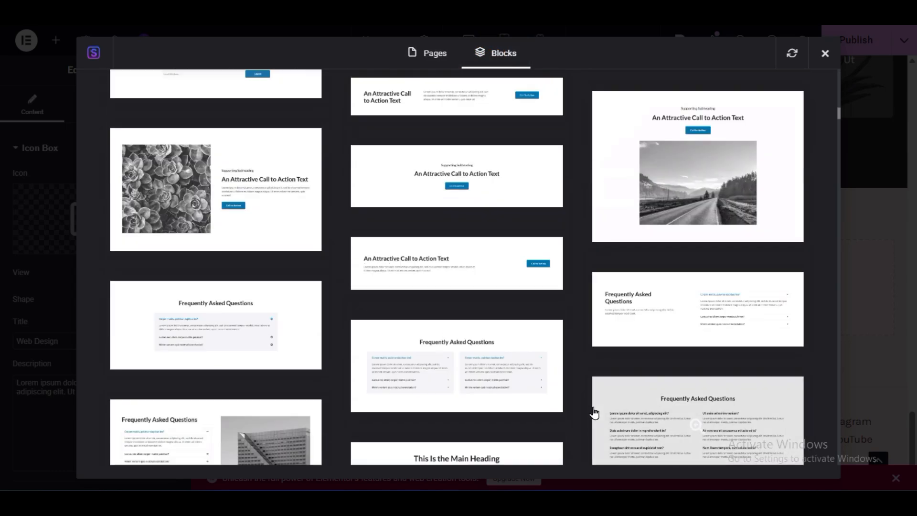
scroll(593, 412, down, 20)
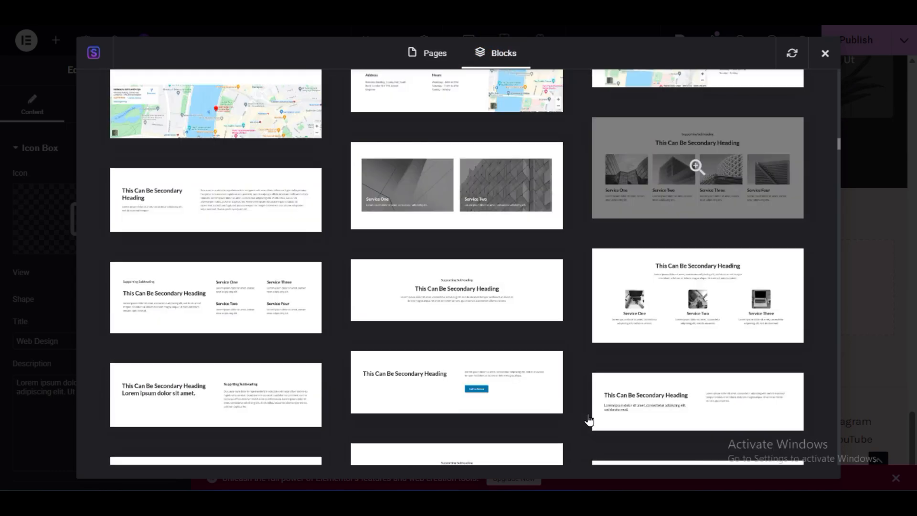
scroll(589, 419, down, 20)
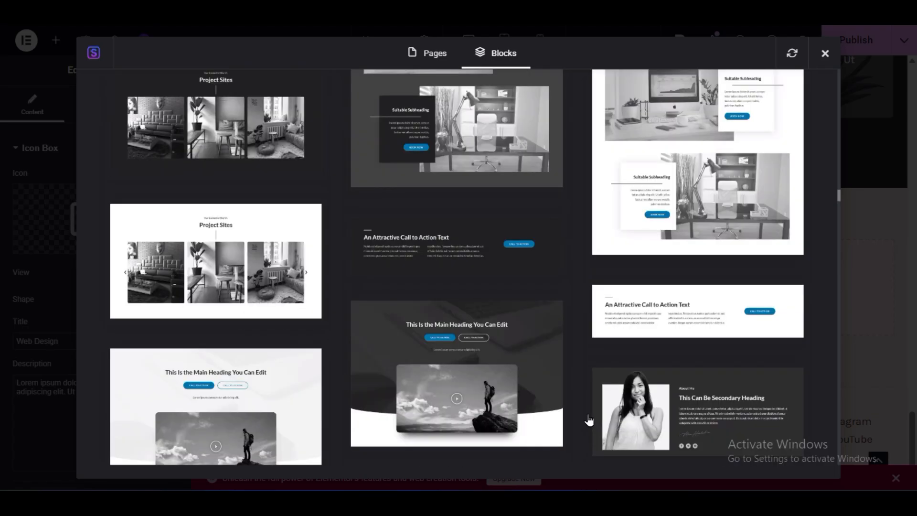
scroll(588, 420, down, 6)
scroll(590, 417, down, 8)
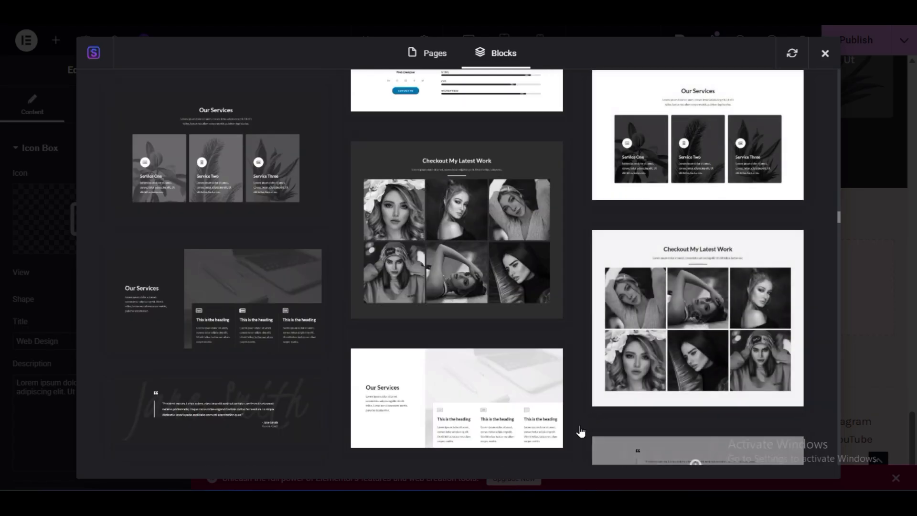
scroll(582, 422, up, 3)
scroll(580, 431, down, 10)
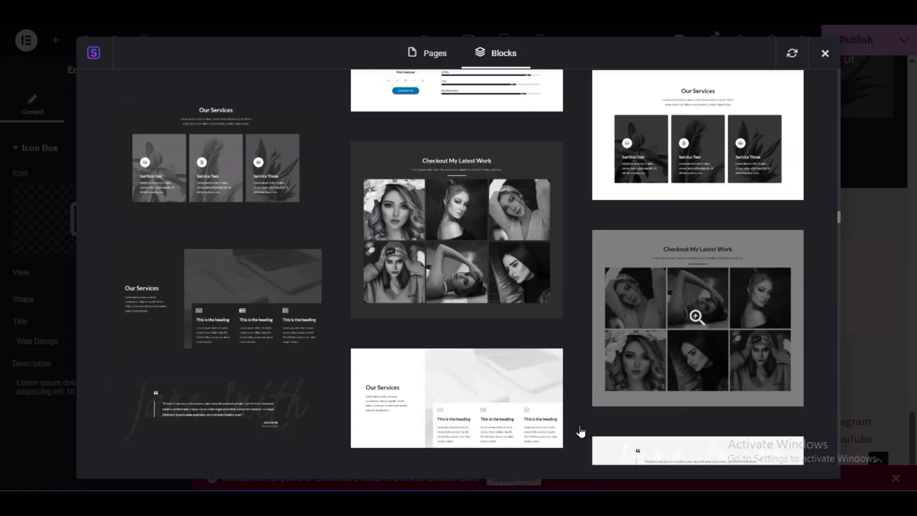
- Browse the ready-made blocks from the team, testimonial and contact layouts through the heading, quote and portfolio designs to the hero and feature designs
scroll(580, 431, down, 3)
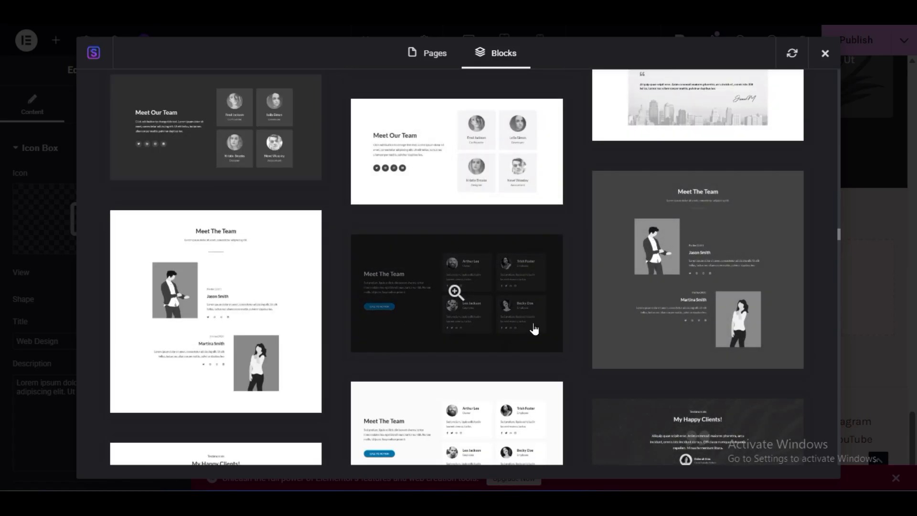
scroll(559, 391, down, 6)
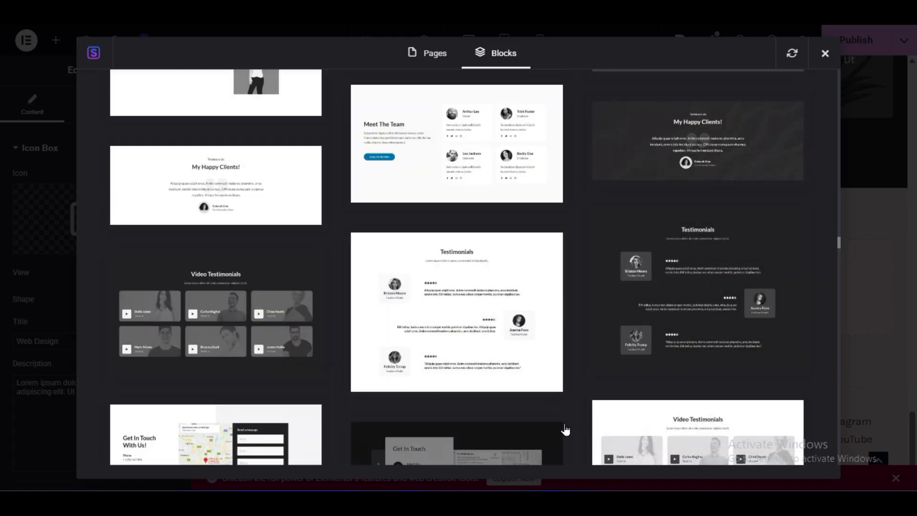
scroll(567, 430, down, 3)
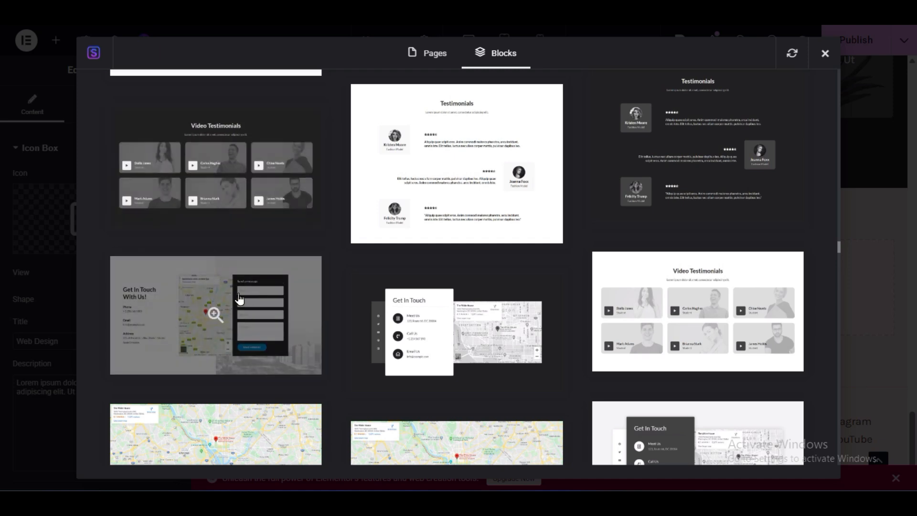
scroll(228, 311, down, 3)
scroll(336, 400, down, 3)
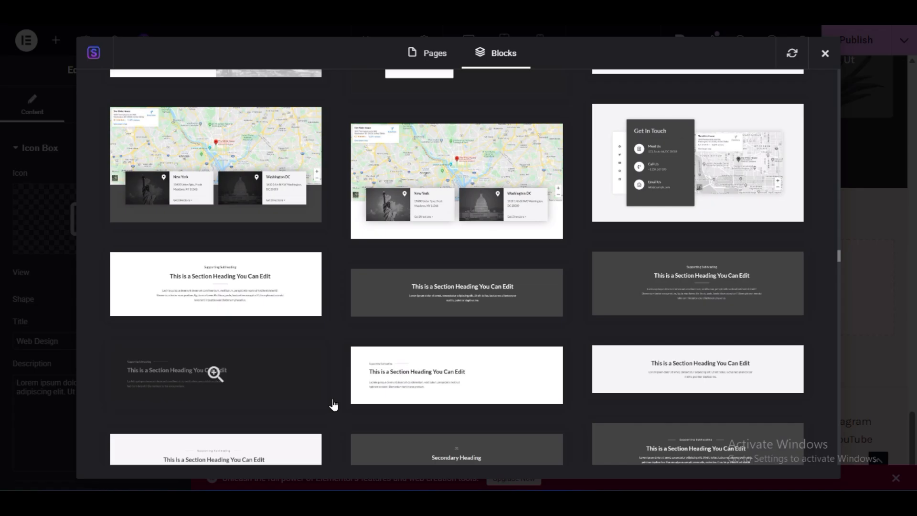
scroll(333, 405, up, 3)
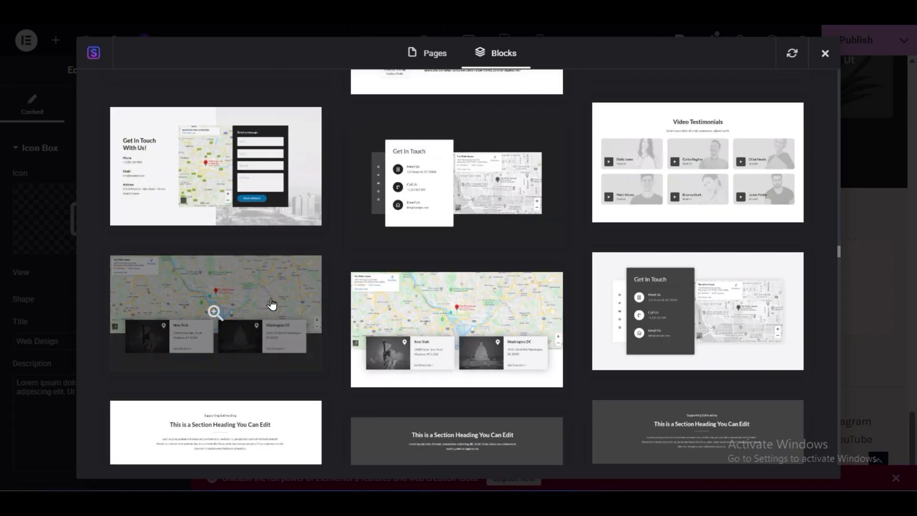
scroll(341, 377, down, 5)
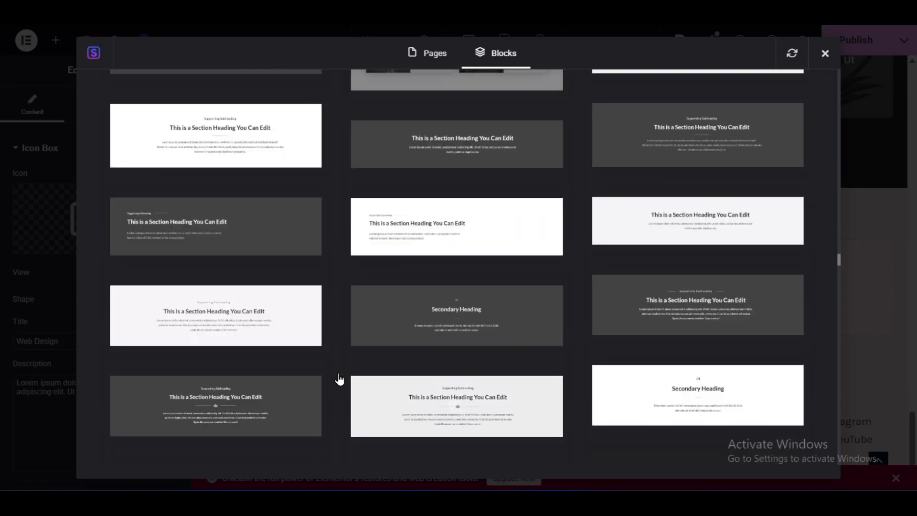
scroll(340, 378, down, 5)
scroll(339, 380, down, 5)
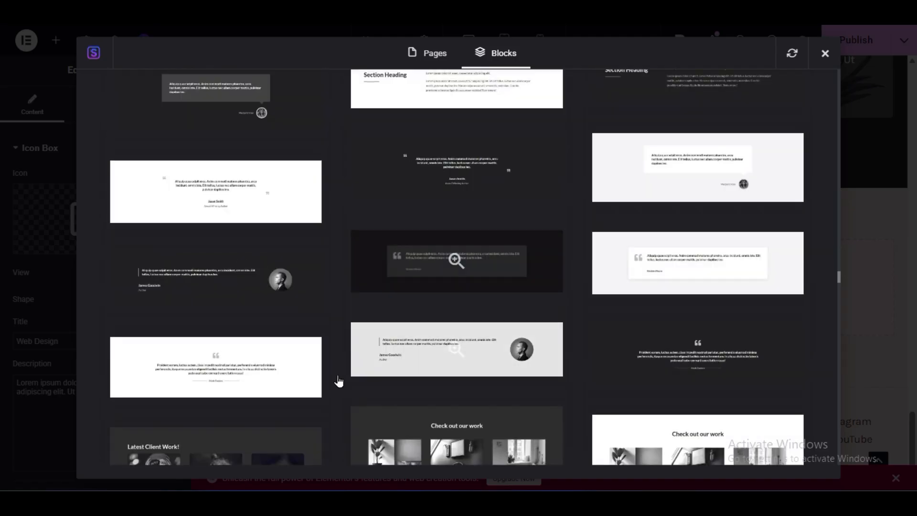
scroll(339, 384, down, 5)
scroll(339, 384, down, 4)
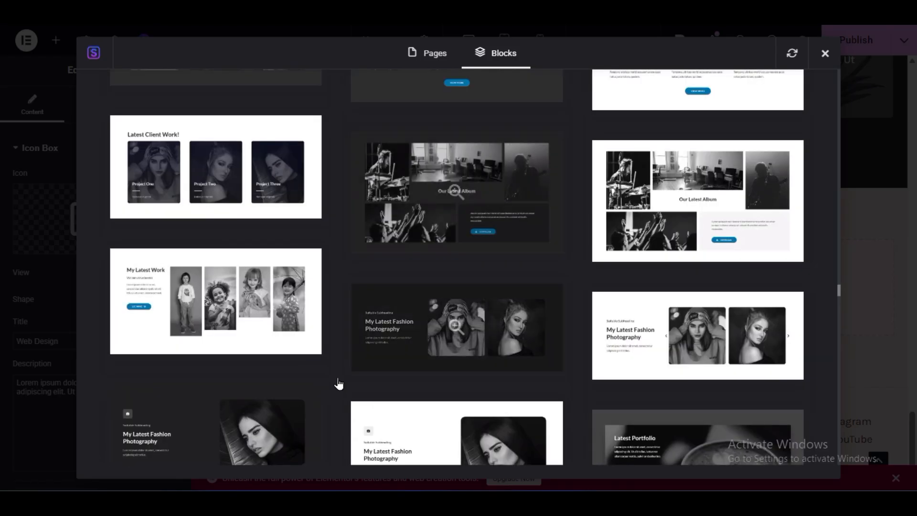
scroll(338, 384, down, 4)
scroll(338, 384, down, 5)
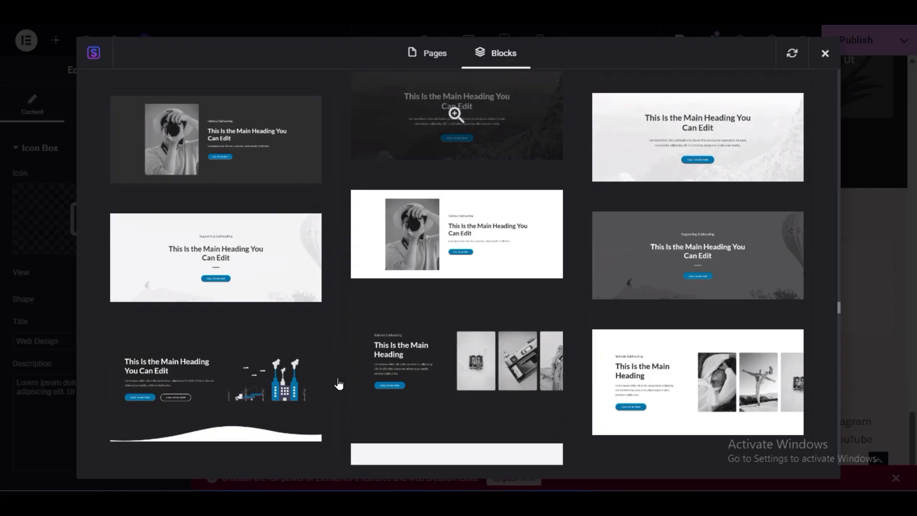
scroll(339, 384, down, 3)
scroll(338, 384, down, 3)
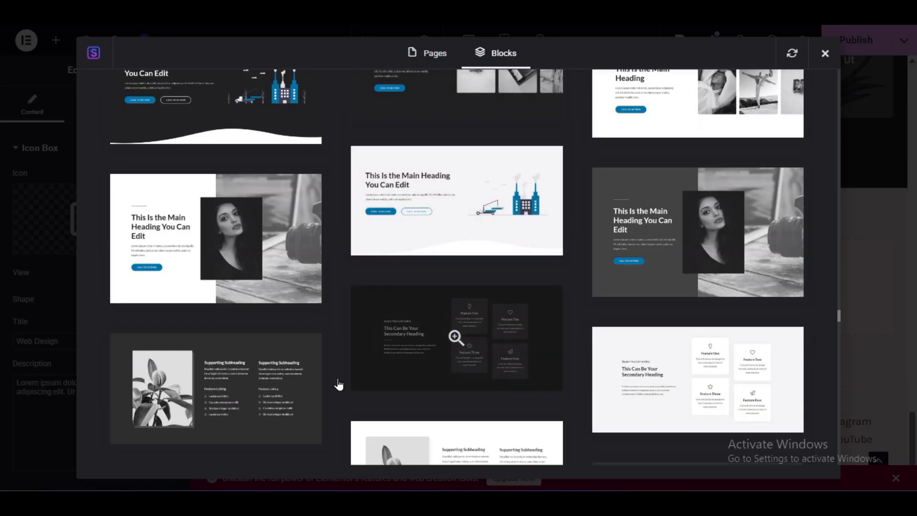
- Import the dark "This Can Be Secondary Heading" block with four feature heading cards below the services section
scroll(338, 384, down, 6)
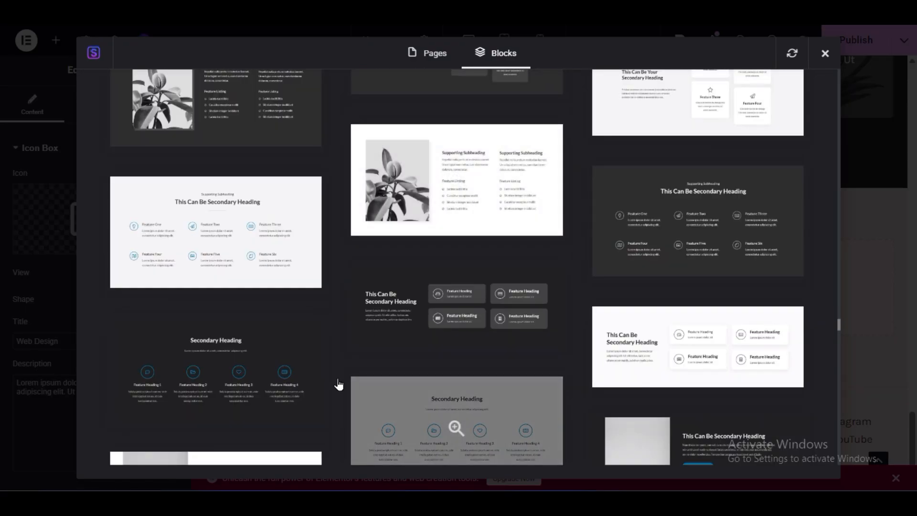
click(450, 313)
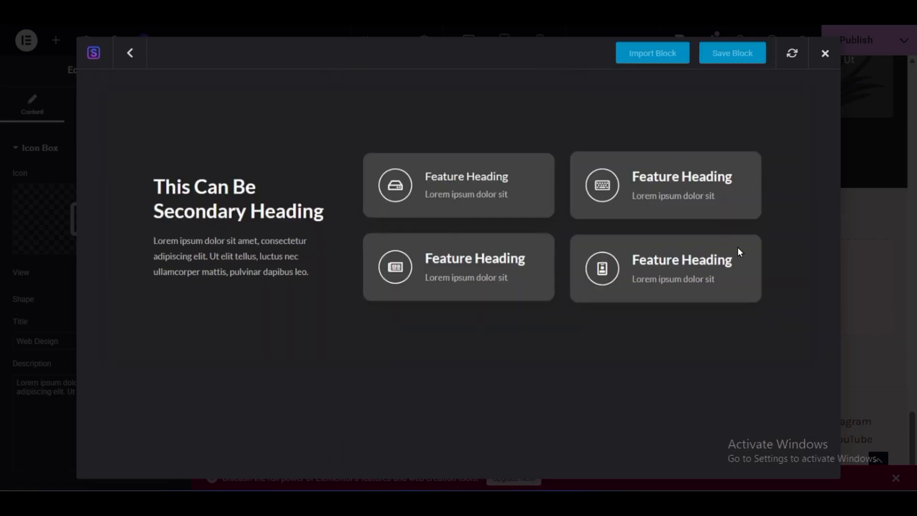
click(650, 56)
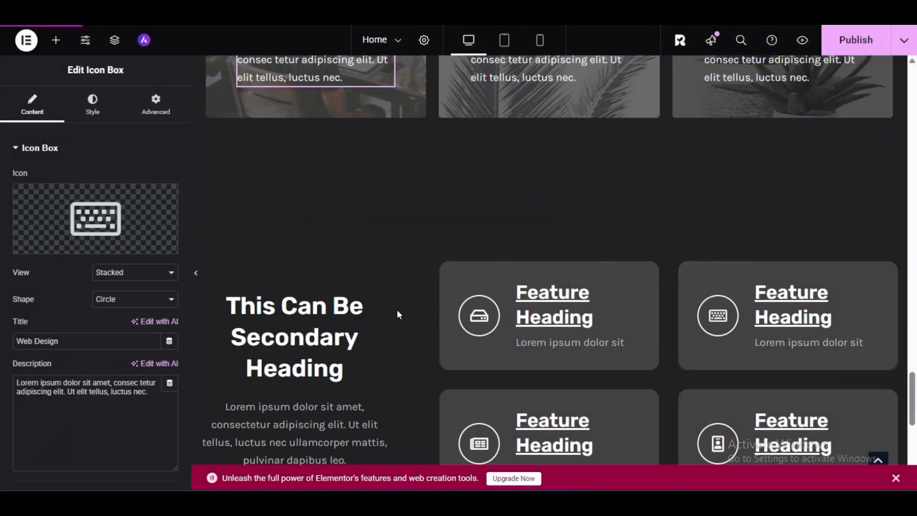
- Review the imported feature section and the sections above it at full width with the editing panel hidden, and restore the panel
scroll(437, 268, up, 11)
scroll(437, 268, down, 8)
click(192, 270)
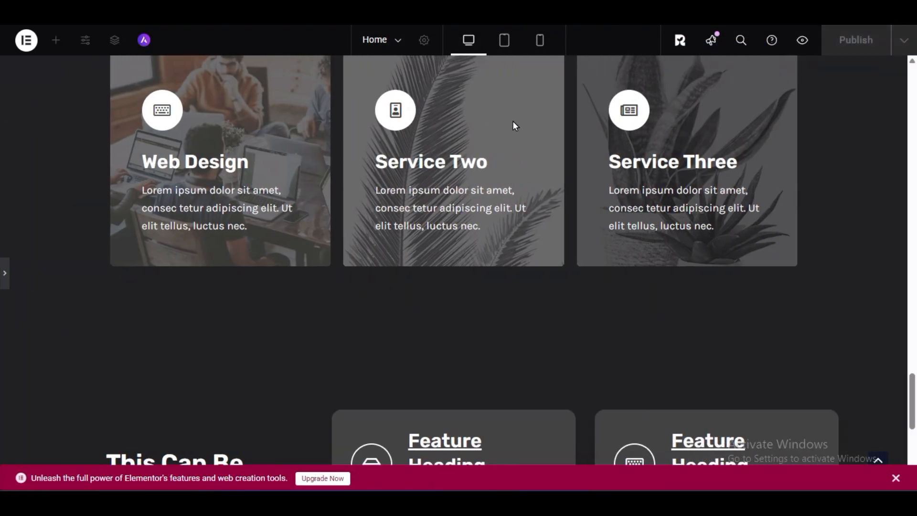
scroll(510, 186, down, 5)
scroll(329, 270, up, 10)
scroll(328, 270, down, 12)
scroll(734, 254, up, 12)
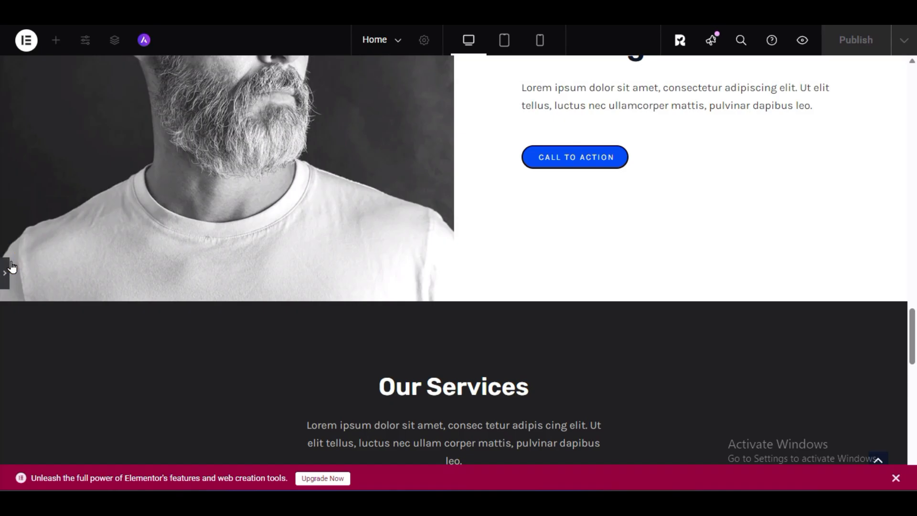
click(12, 267)
scroll(598, 239, down, 8)
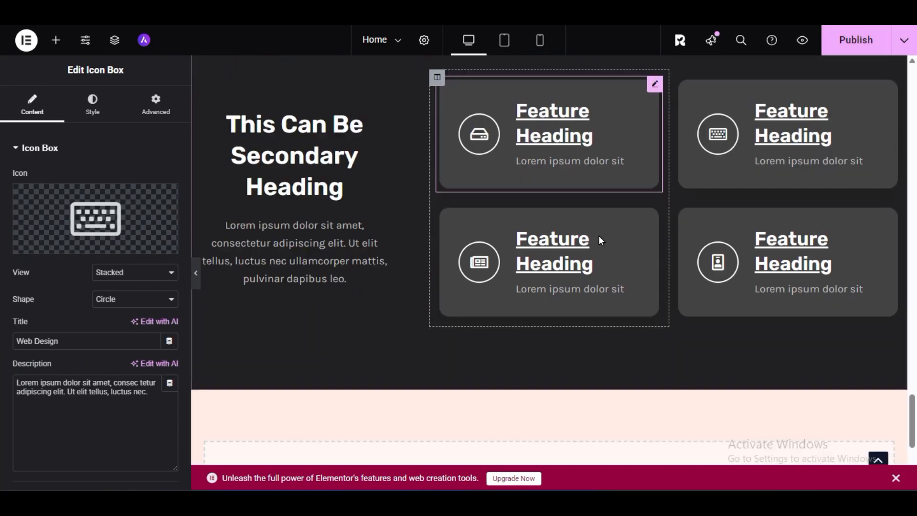
- Delete the bearded man's portrait section between the podcasts and the "Our Services" section
scroll(601, 239, down, 3)
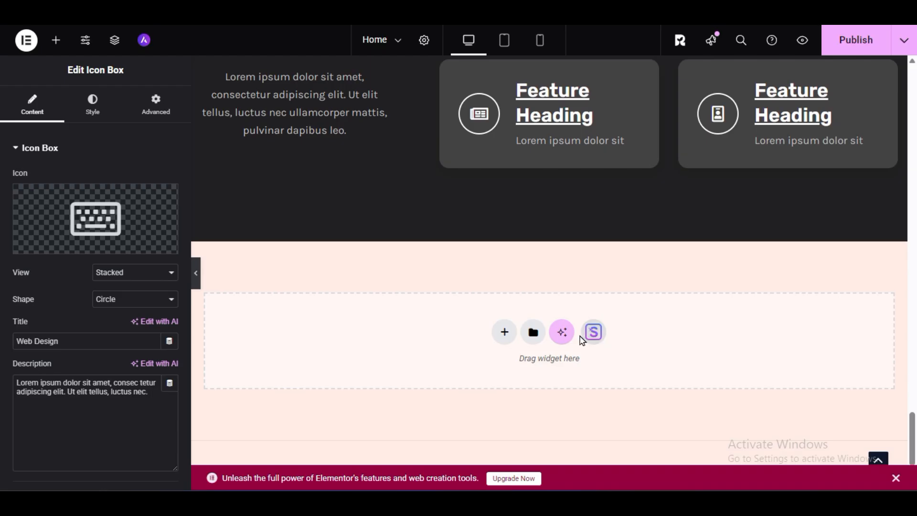
scroll(538, 287, up, 15)
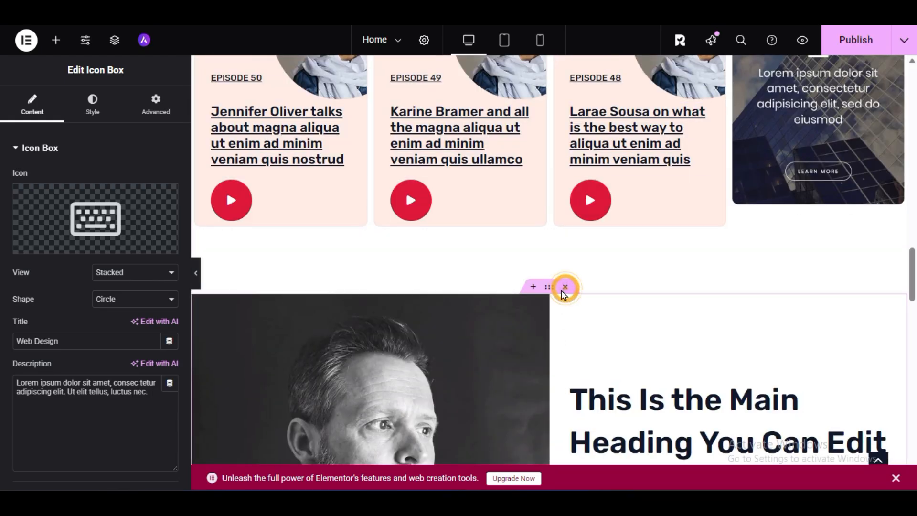
click(566, 286)
- Delete the "All the new data you need" banner image above the Popular Categories heading
scroll(528, 260, up, 15)
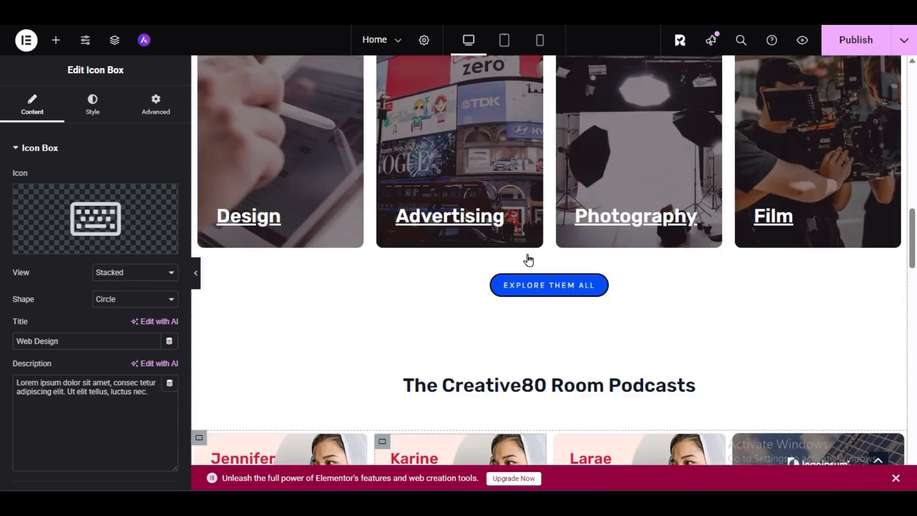
scroll(529, 260, up, 3)
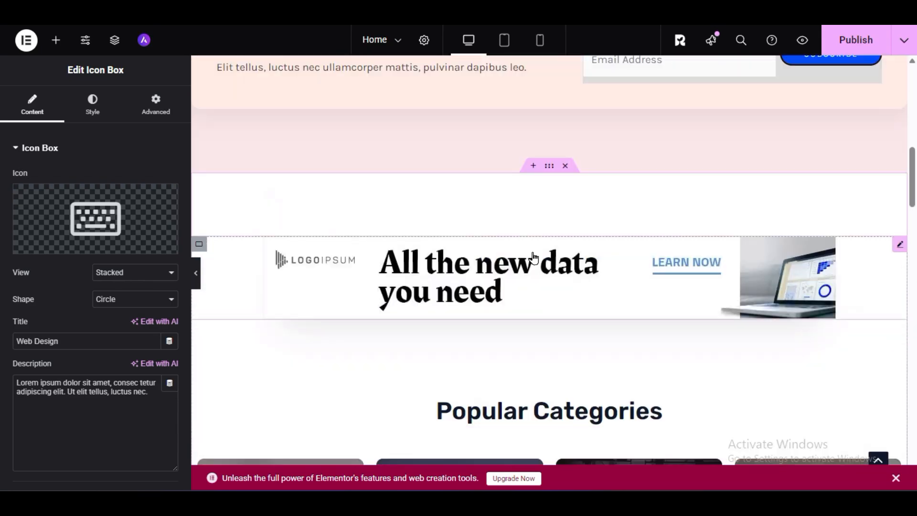
right_click(532, 260)
scroll(489, 325, down, 3)
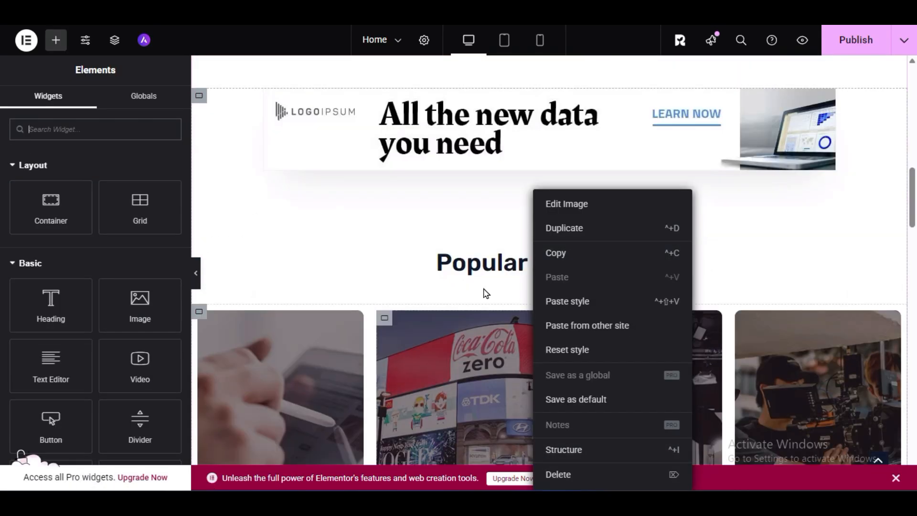
click(380, 202)
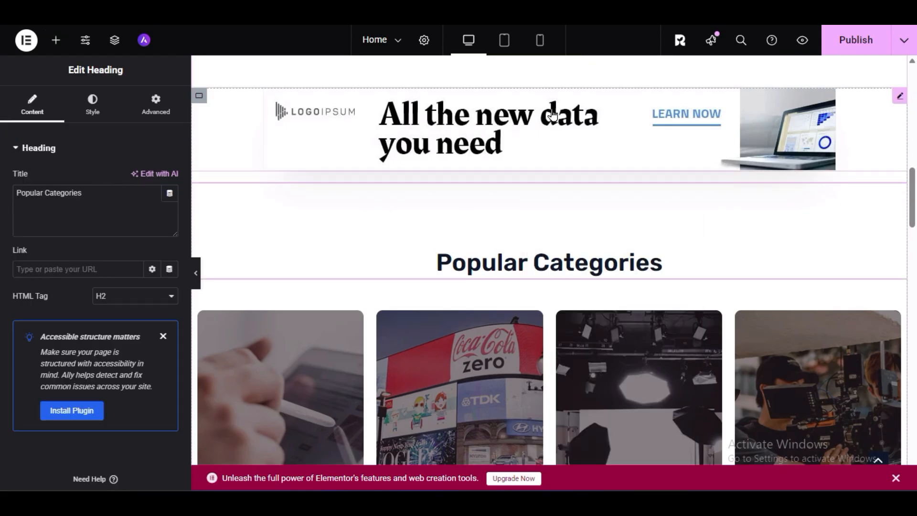
scroll(481, 126, up, 3)
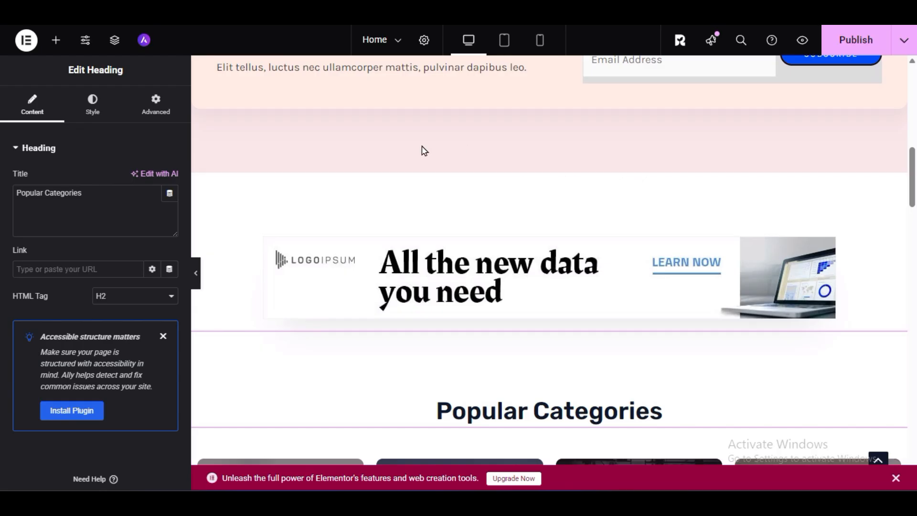
scroll(654, 312, down, 6)
scroll(654, 311, up, 6)
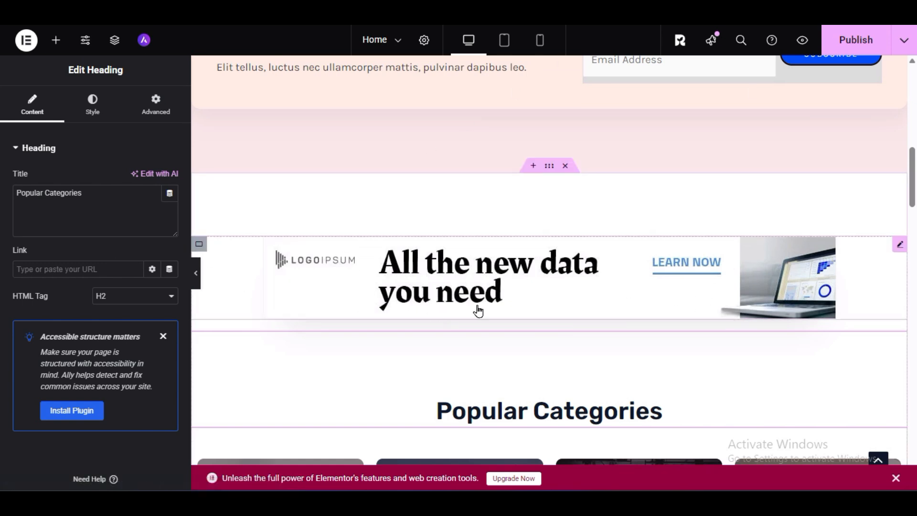
right_click(485, 282)
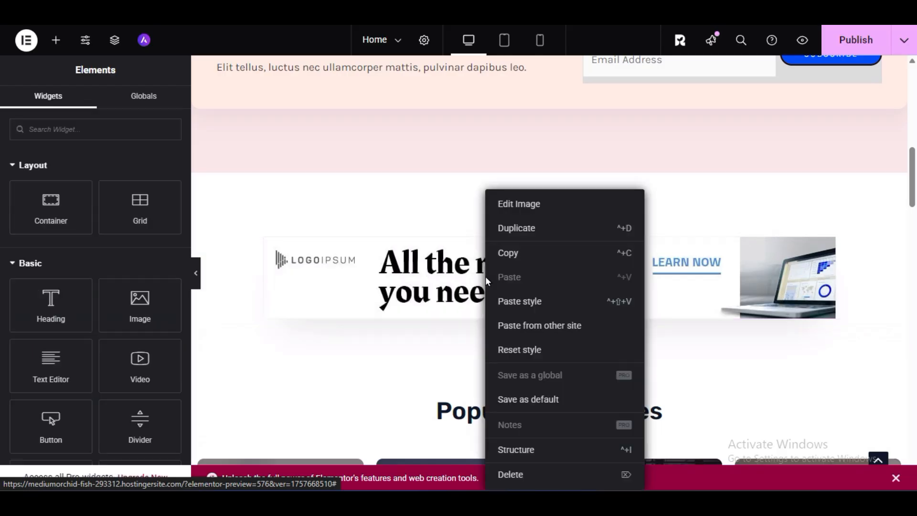
click(529, 477)
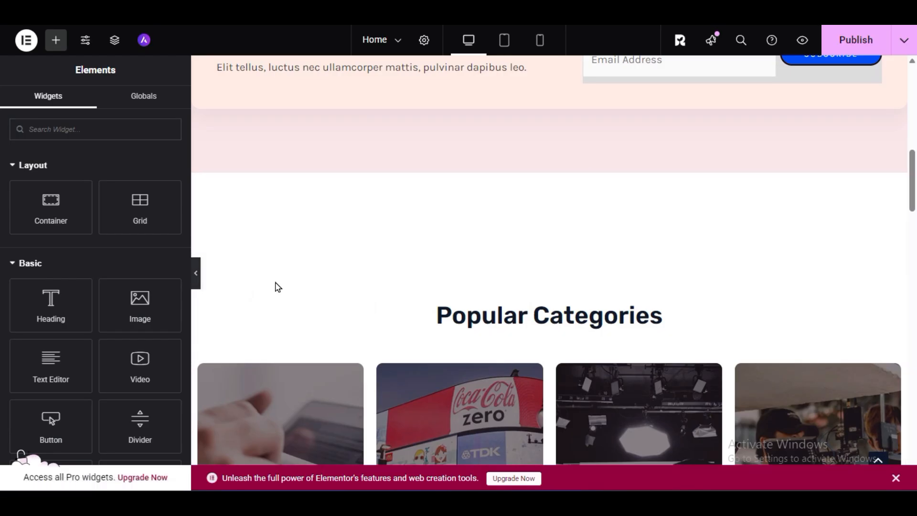
- Delete the container with the podcast episode cards and the logoipsum ad below the podcasts heading
scroll(583, 247, down, 5)
scroll(585, 249, down, 3)
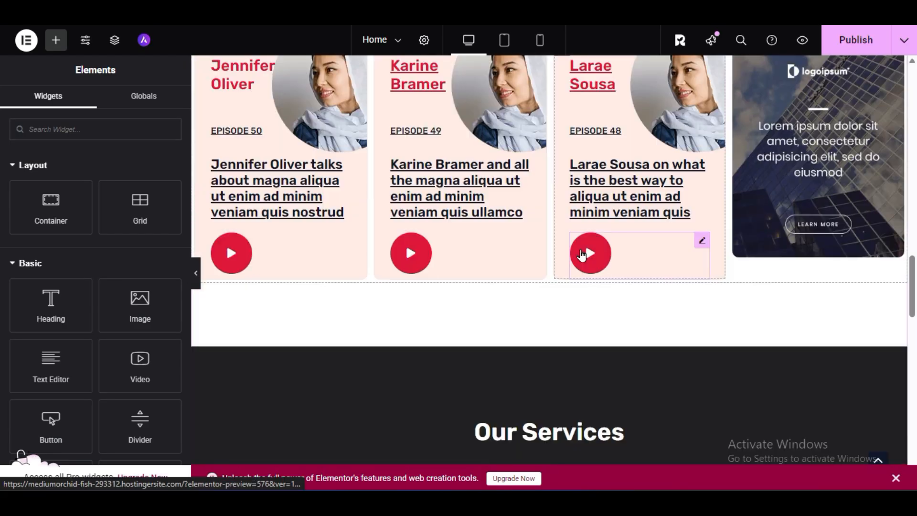
scroll(587, 251, up, 3)
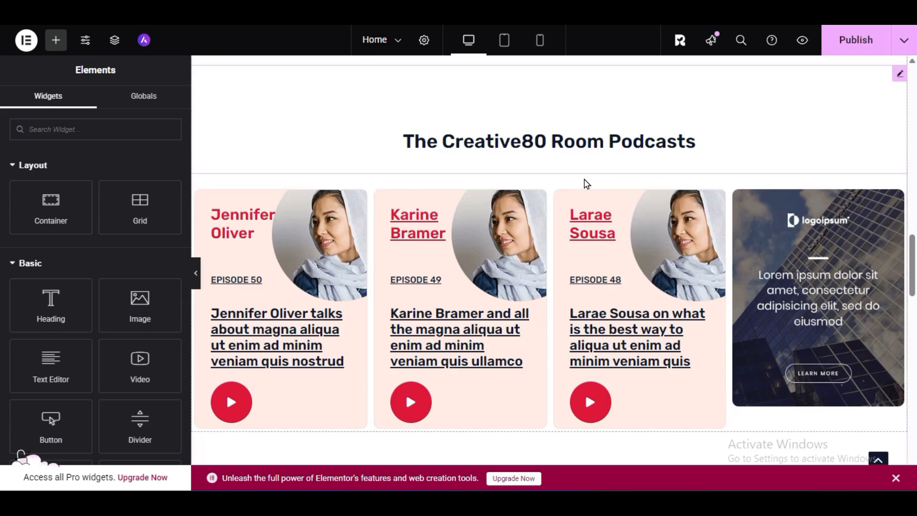
right_click(549, 206)
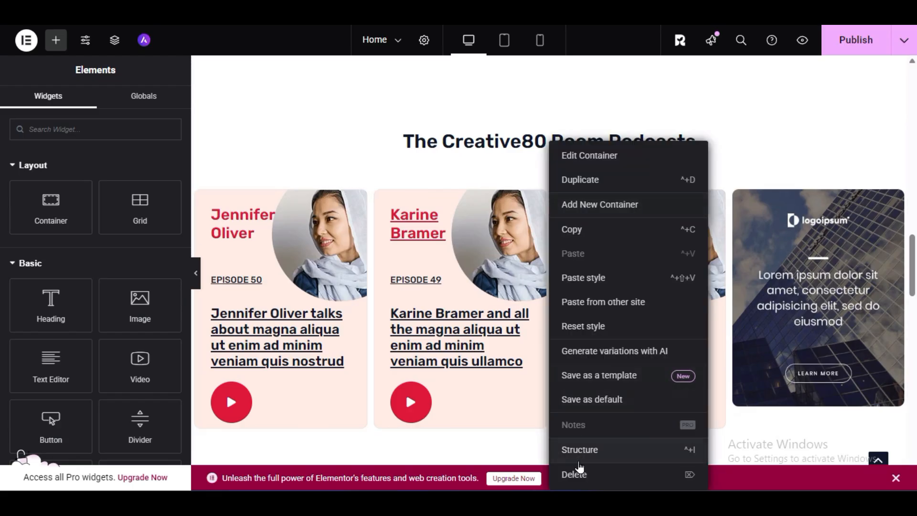
click(580, 472)
- Delete the "The Creative80 Room Podcasts" heading and close the page structure overview
right_click(542, 141)
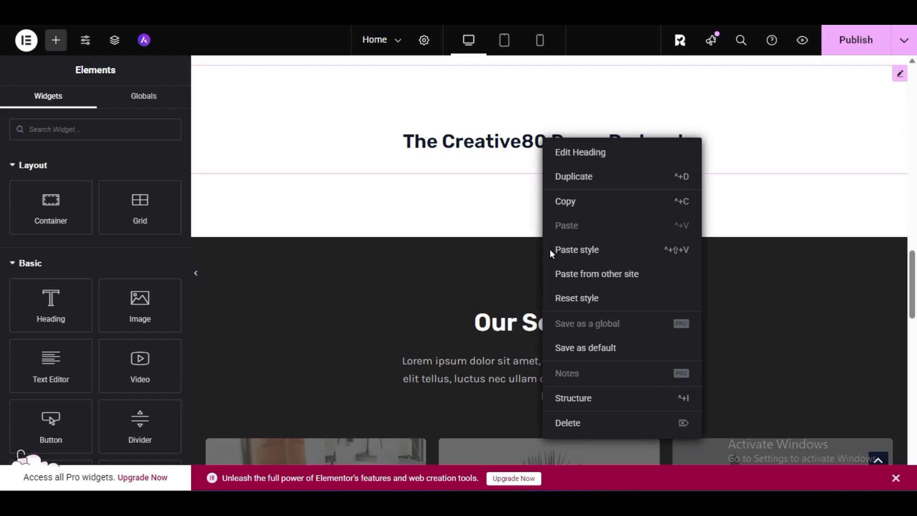
click(579, 401)
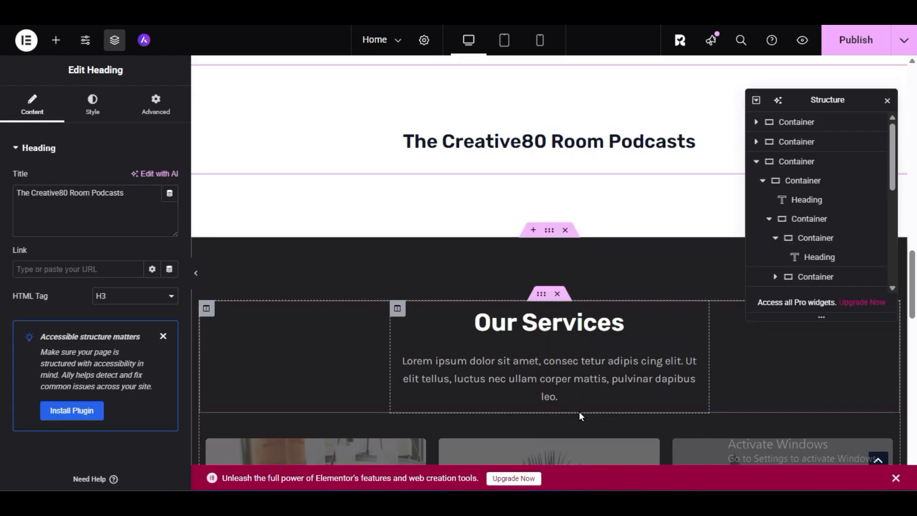
right_click(616, 143)
click(630, 427)
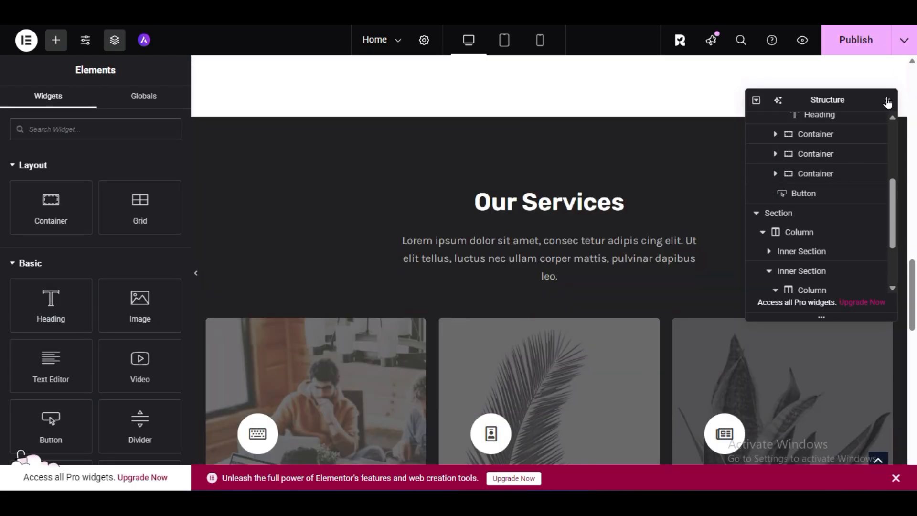
click(887, 100)
- Check the cleaned-up sections around Popular Categories, publish the Home page and open its preview
scroll(699, 139, up, 6)
scroll(589, 259, down, 3)
scroll(590, 260, up, 10)
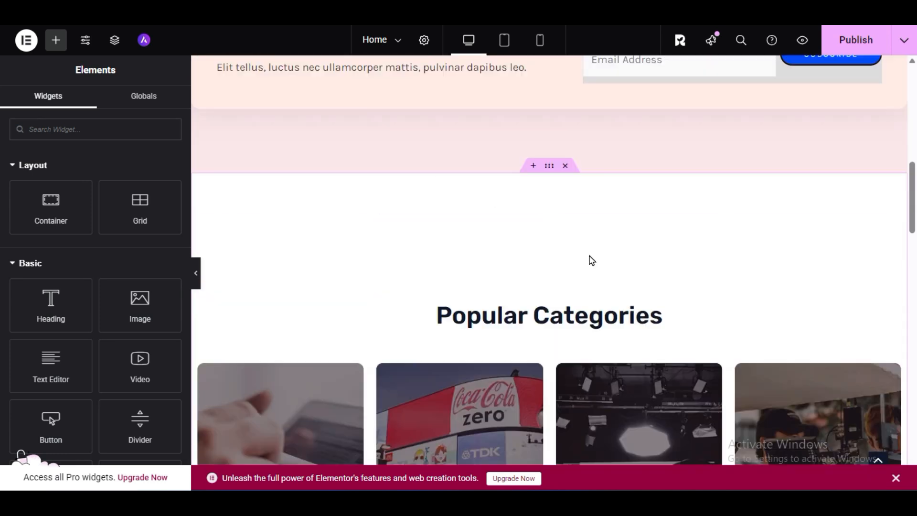
click(836, 40)
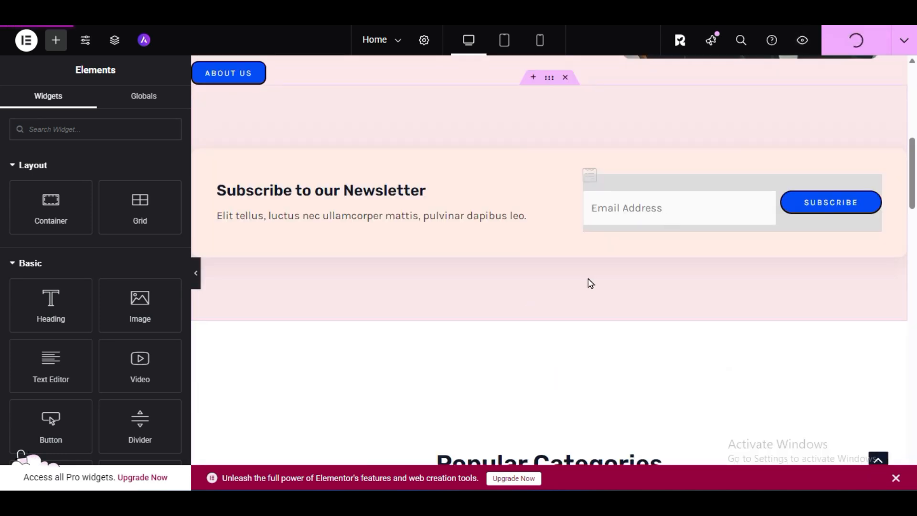
scroll(588, 277, up, 6)
scroll(590, 282, down, 3)
scroll(590, 282, down, 9)
click(798, 37)
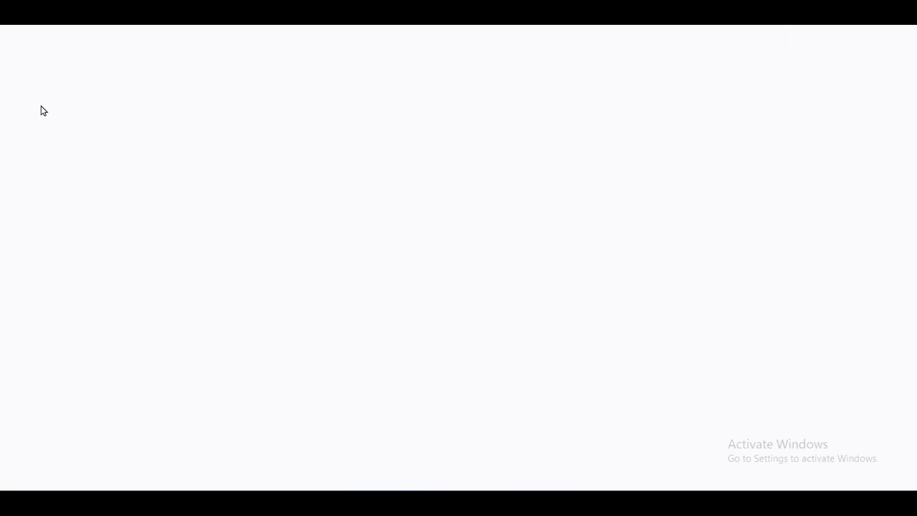
- Review the published Home page from the hero section through Popular Categories, services and feature blocks to the footer
scroll(365, 246, down, 8)
scroll(22, 177, down, 5)
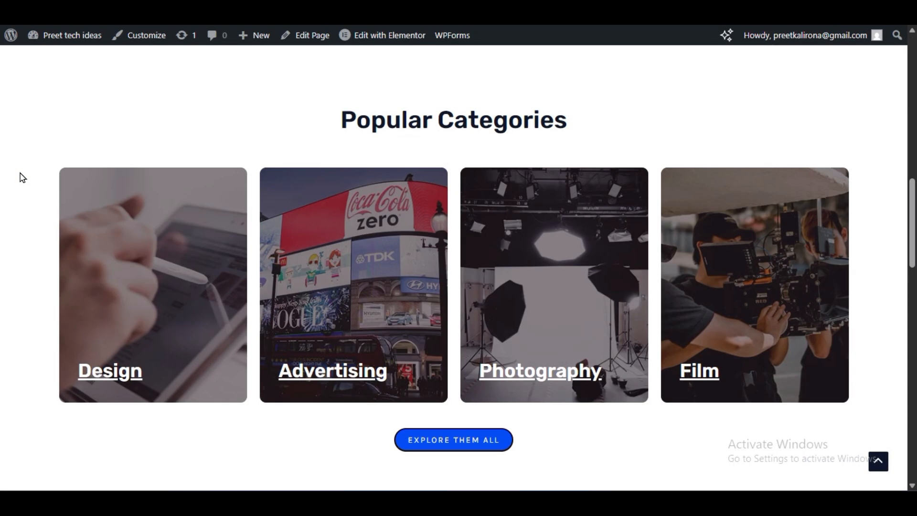
scroll(416, 230, down, 12)
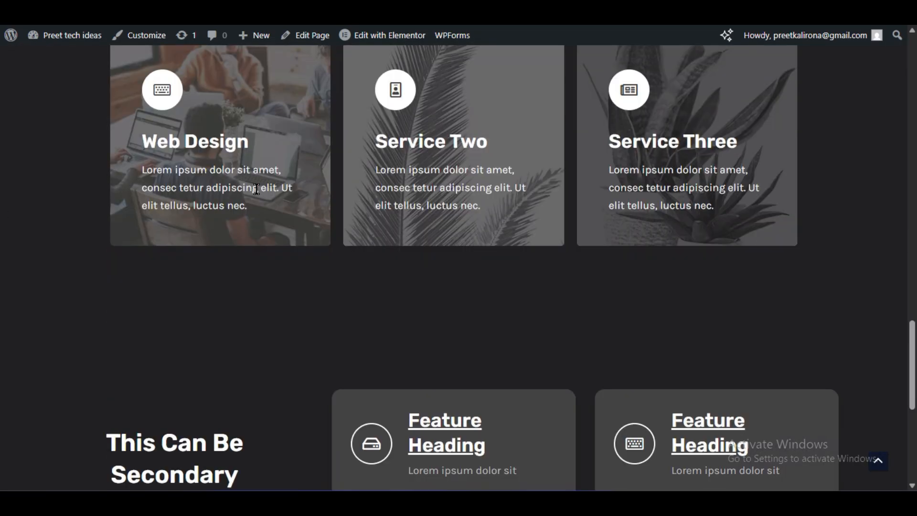
scroll(511, 217, down, 3)
scroll(288, 255, down, 3)
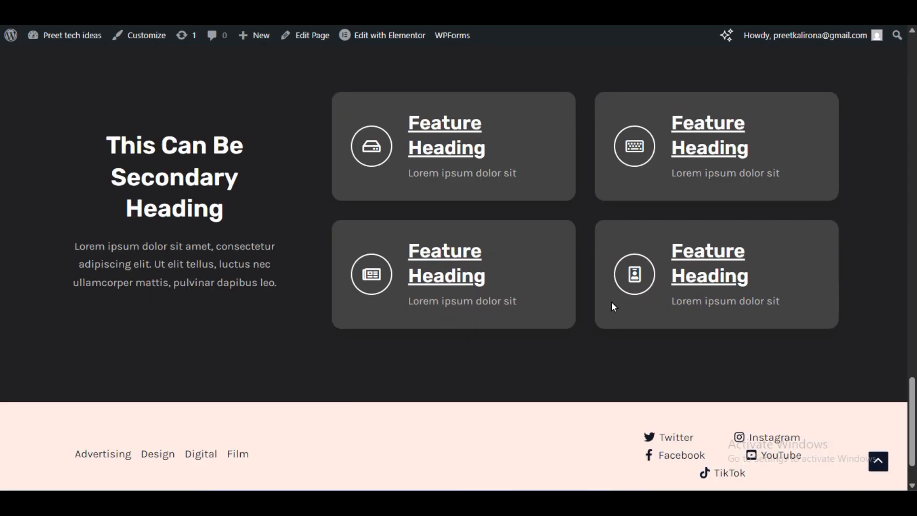
scroll(343, 231, down, 2)
scroll(331, 221, up, 3)
scroll(330, 218, down, 3)
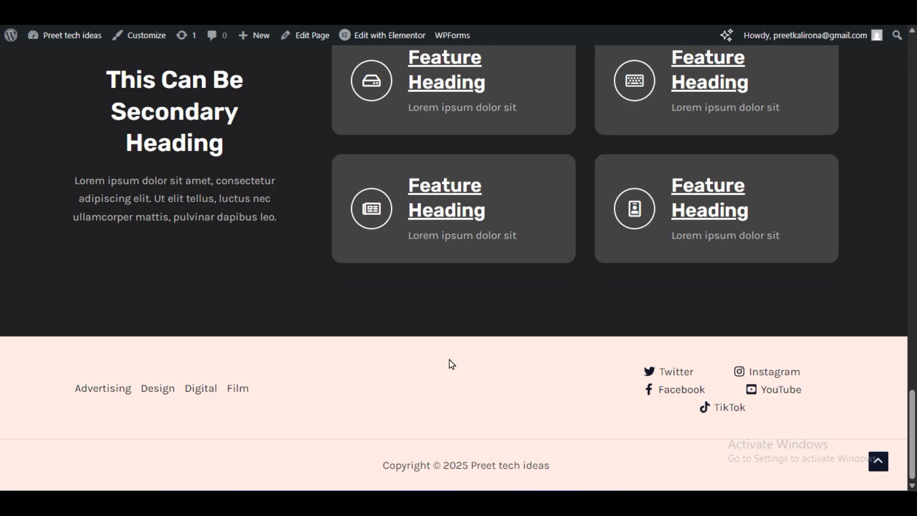
scroll(337, 319, up, 20)
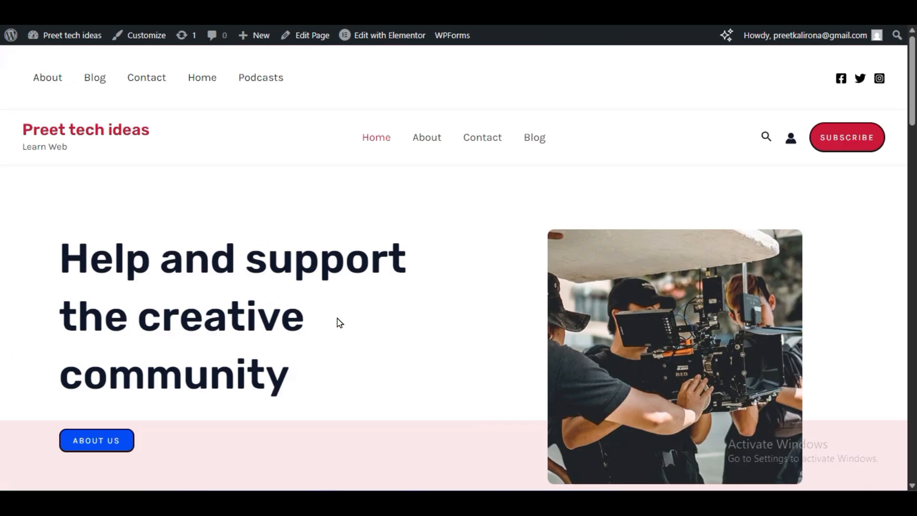
- View the Contact page and the About page on the live site
click(490, 141)
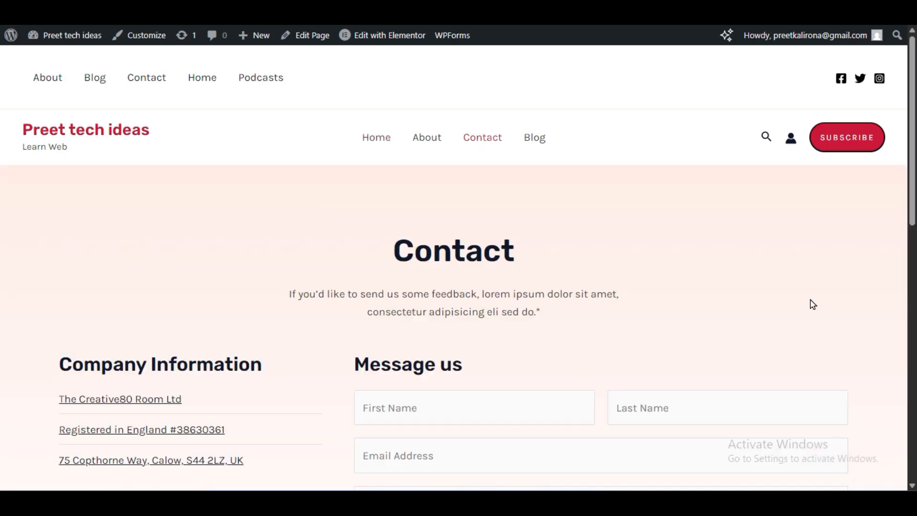
click(426, 139)
scroll(322, 239, down, 10)
scroll(343, 278, up, 10)
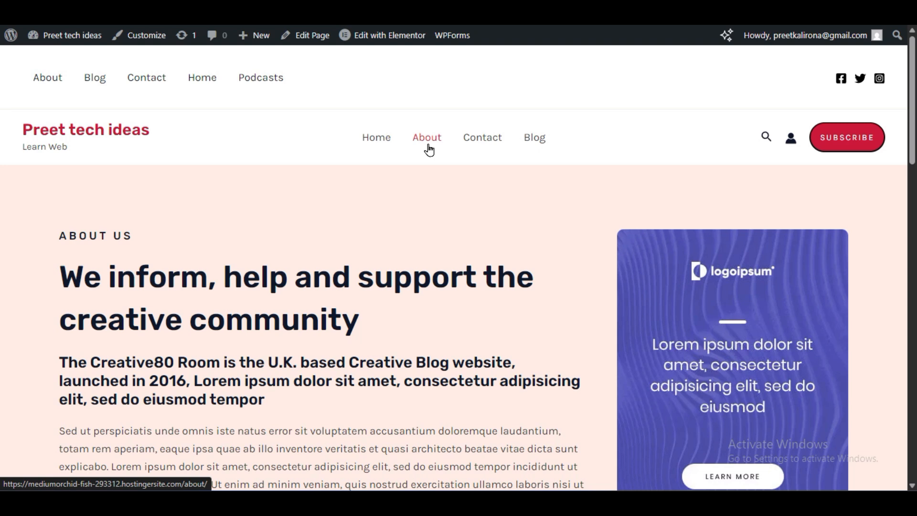
- Open the About page in Elementor and delete the purple logoipsum ad image along with its emptied container
mouse_move(399, 40)
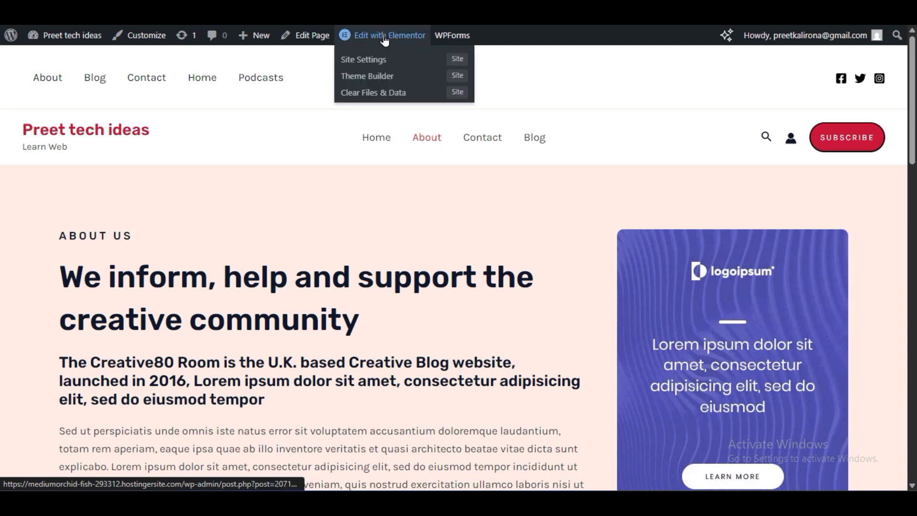
click(381, 40)
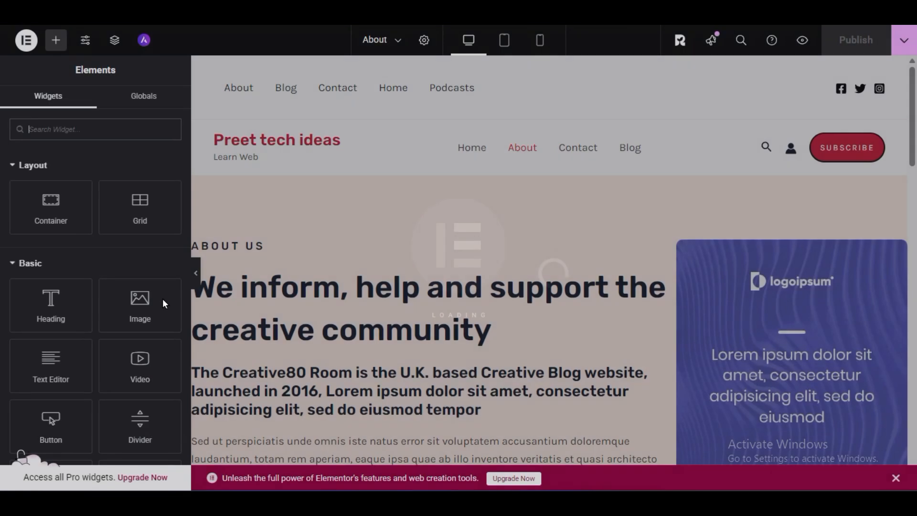
scroll(579, 323, down, 3)
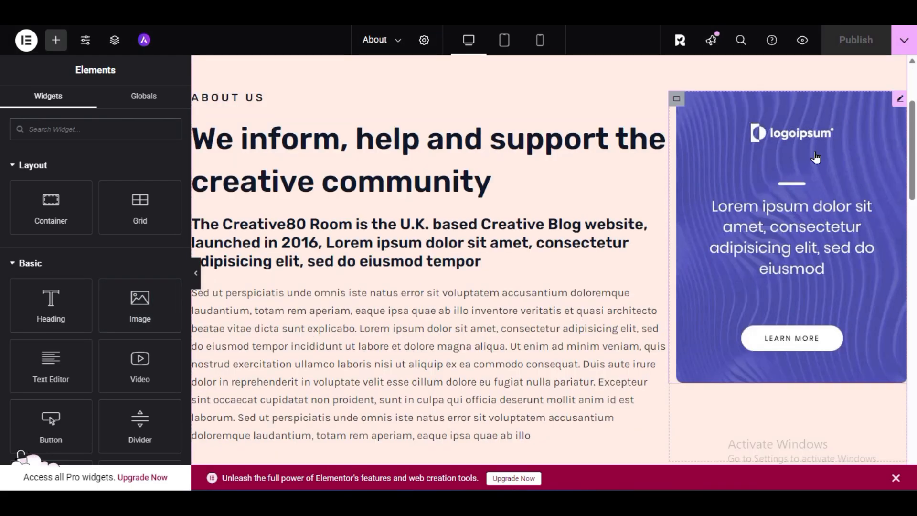
right_click(786, 144)
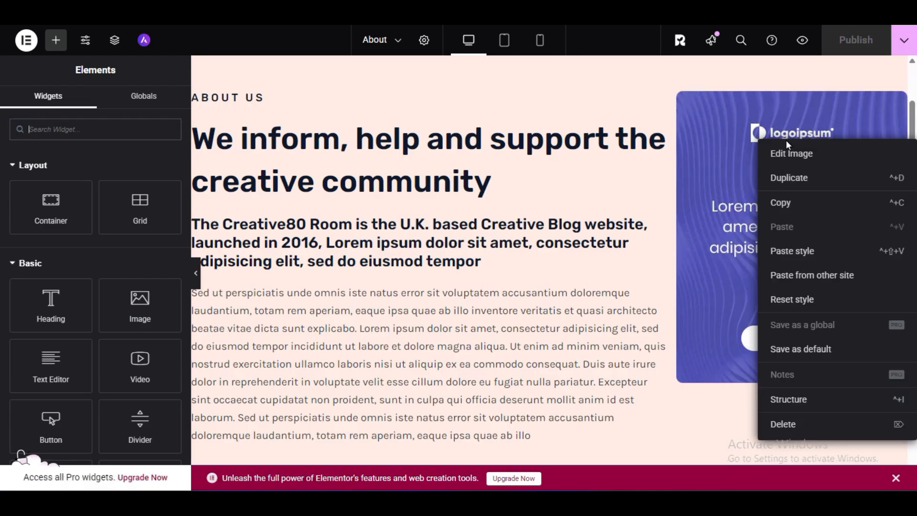
click(775, 422)
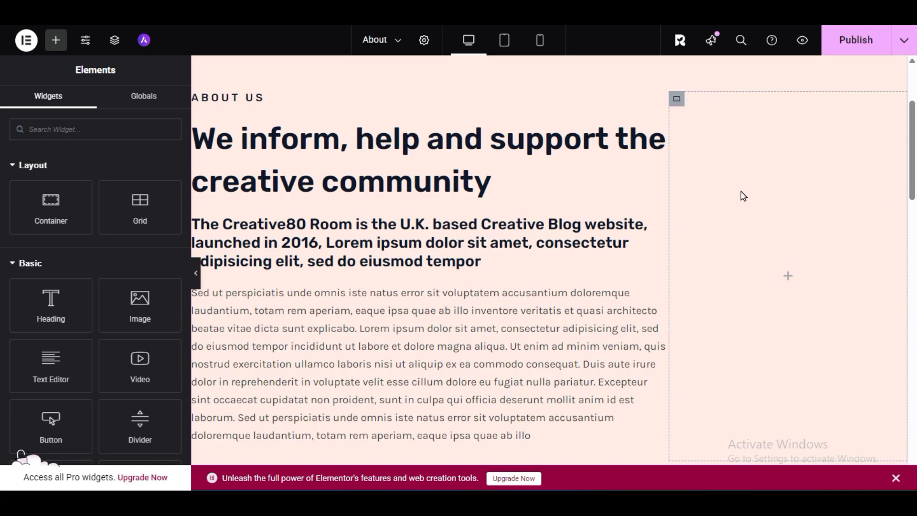
right_click(678, 106)
click(737, 435)
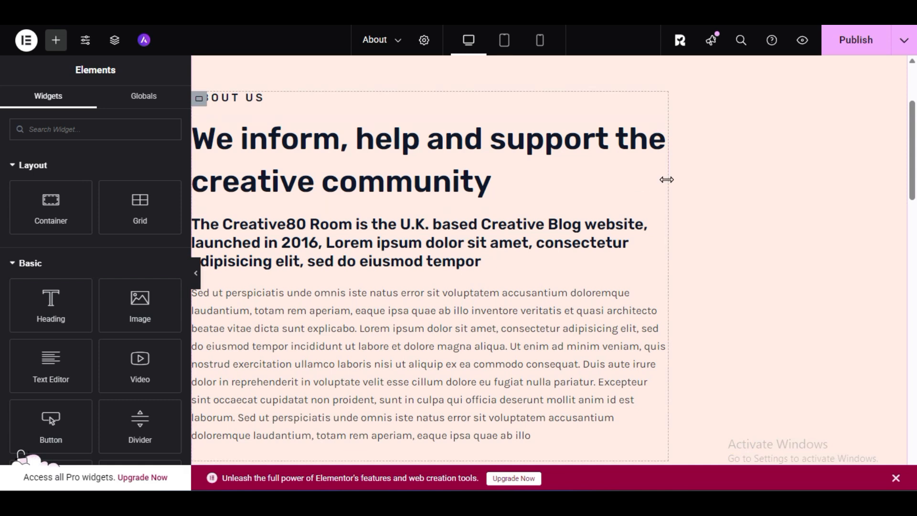
- Widen the About Us text container so that it spans the full width of its section
drag(665, 178, 901, 197)
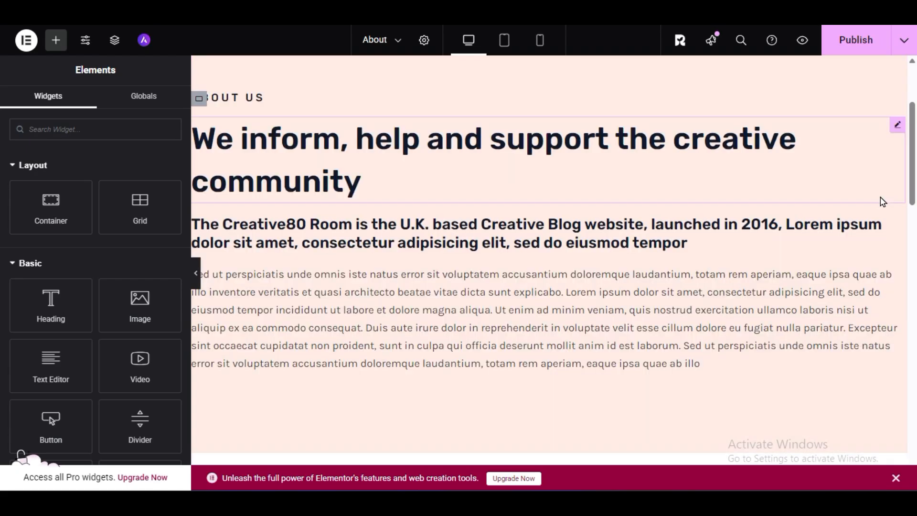
scroll(274, 291, up, 3)
scroll(337, 288, down, 3)
scroll(337, 288, up, 3)
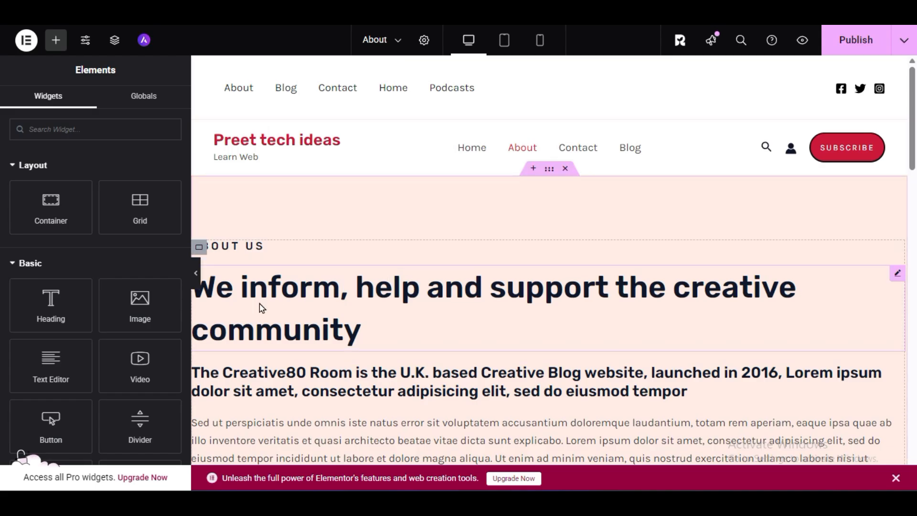
- Examine the editable content of the main heading, the body paragraph and the middle team member's contact list and profile
click(549, 297)
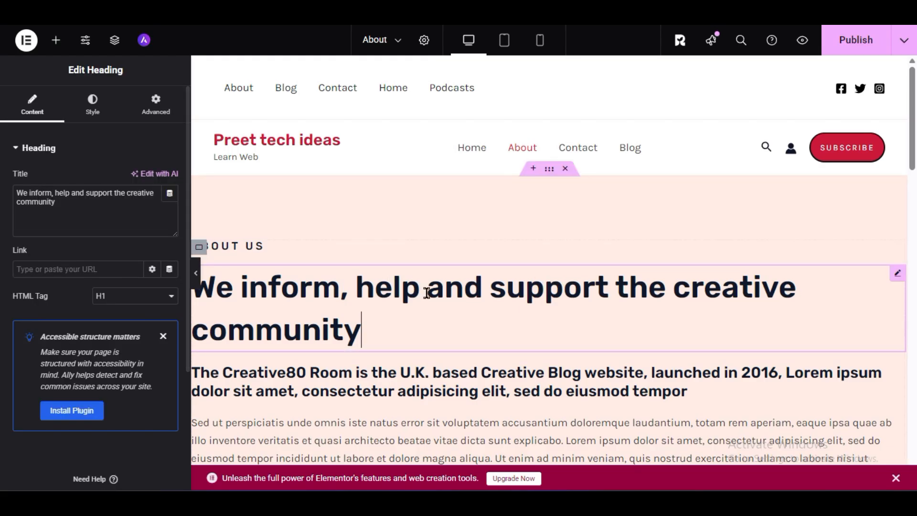
scroll(428, 296, down, 5)
click(432, 163)
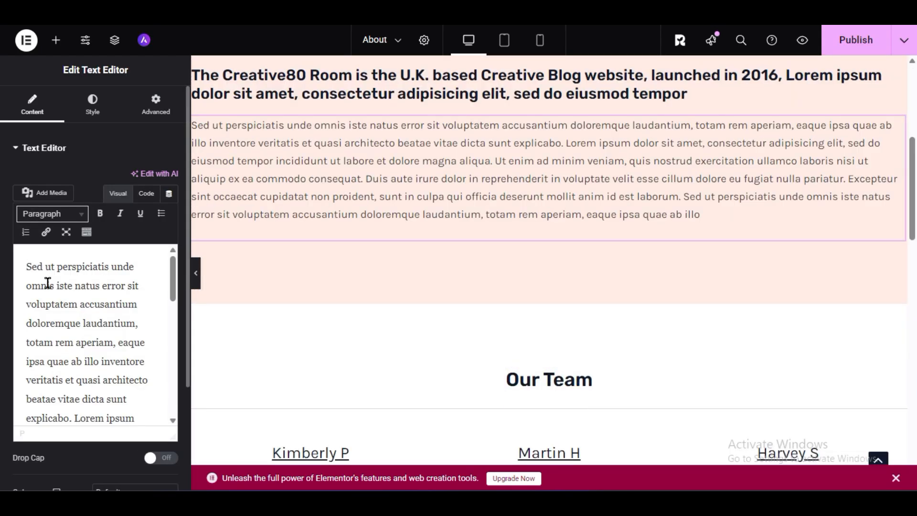
scroll(90, 329, down, 5)
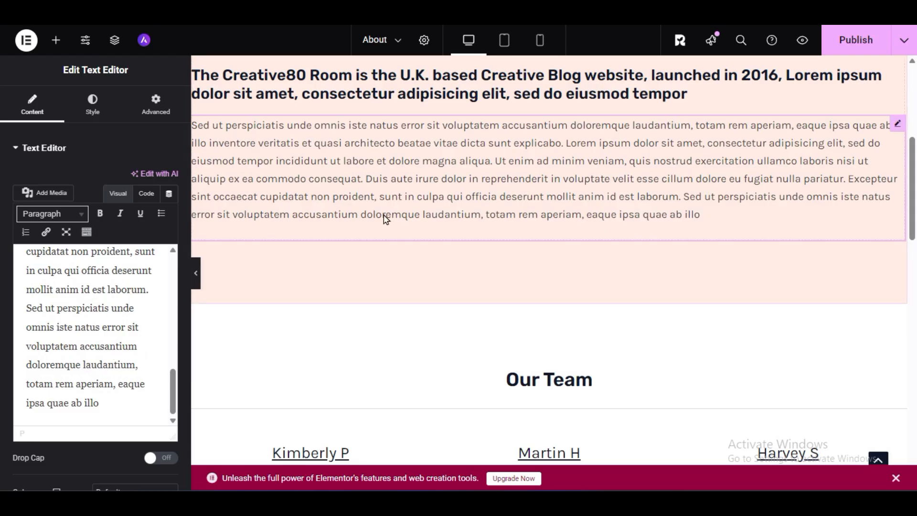
scroll(680, 182, down, 5)
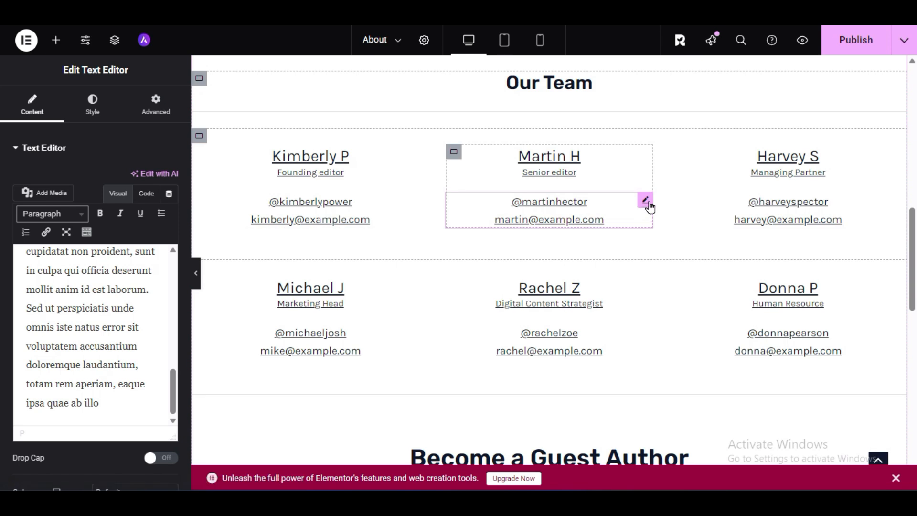
click(645, 208)
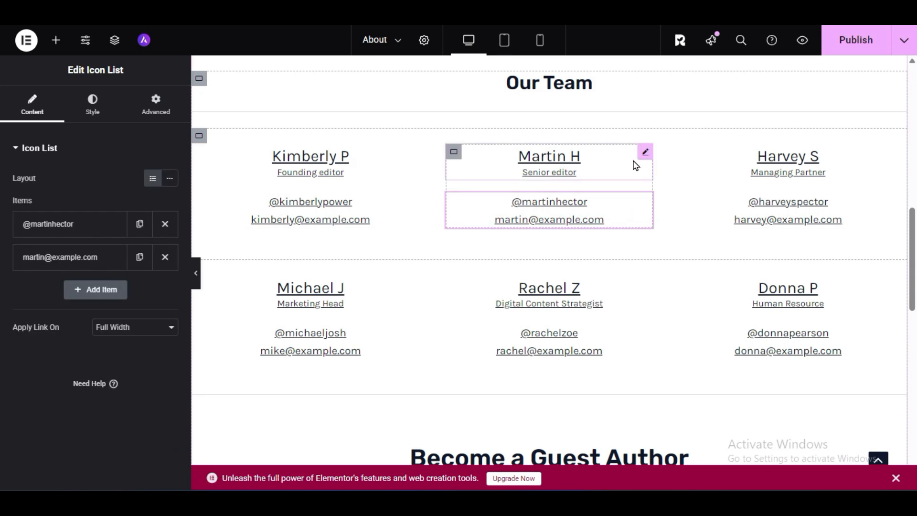
click(645, 153)
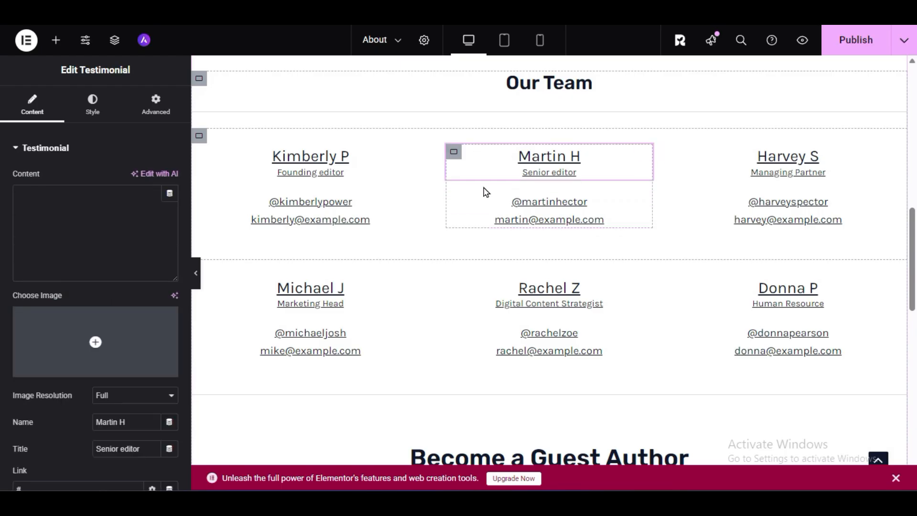
- Delete the "All the new data you need" banner section below Become a Guest Author
scroll(490, 326, down, 5)
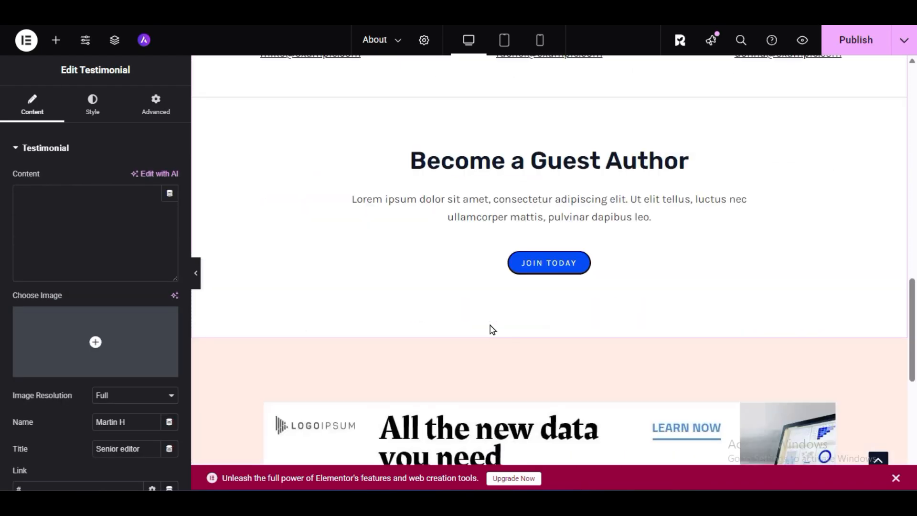
scroll(492, 329, down, 5)
scroll(506, 311, up, 3)
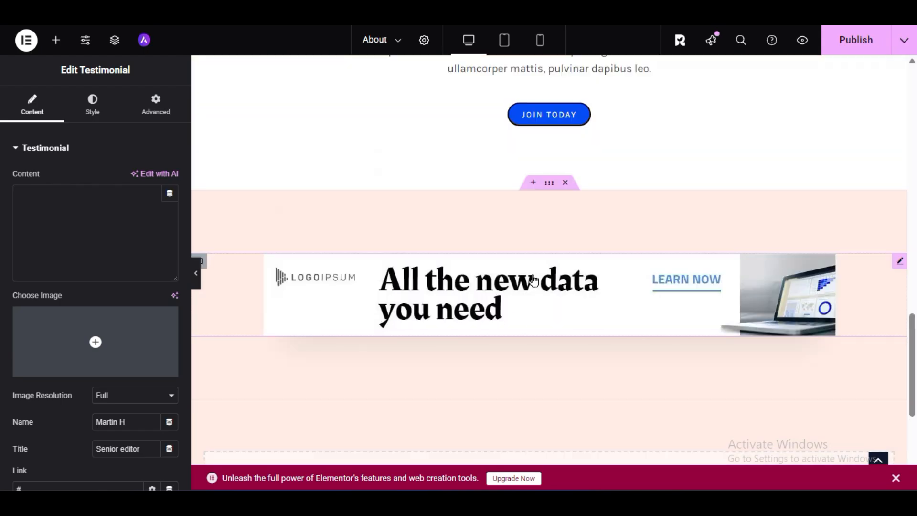
click(565, 184)
scroll(566, 222, up, 9)
scroll(564, 228, up, 8)
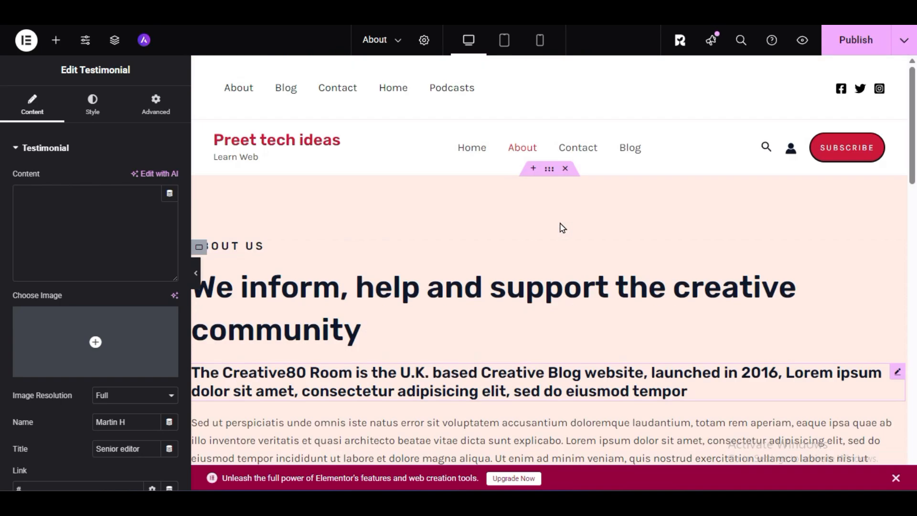
- Check the edited About page and publish it
scroll(561, 234, down, 5)
scroll(561, 240, up, 5)
click(887, 28)
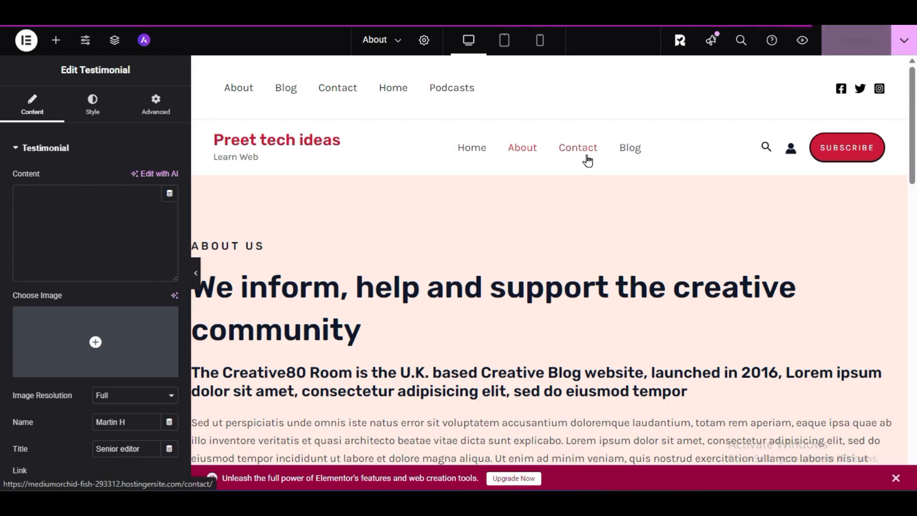
- Try to open the Blog page from the site menu inside the Elementor editor
click(637, 152)
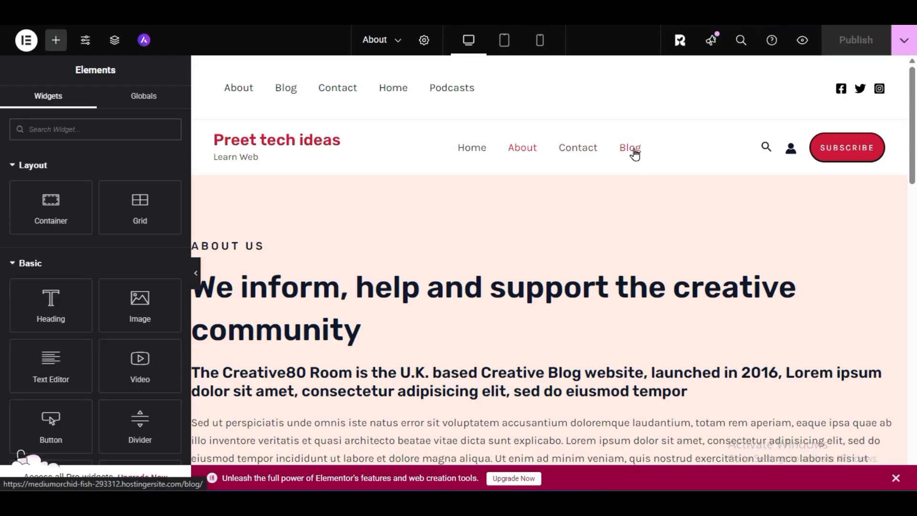
click(636, 150)
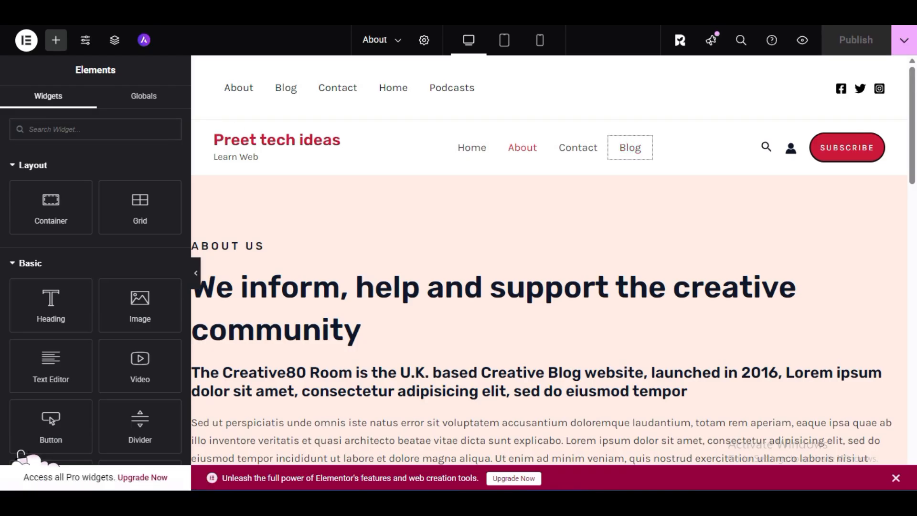
key(BackSpace)
key(Return)
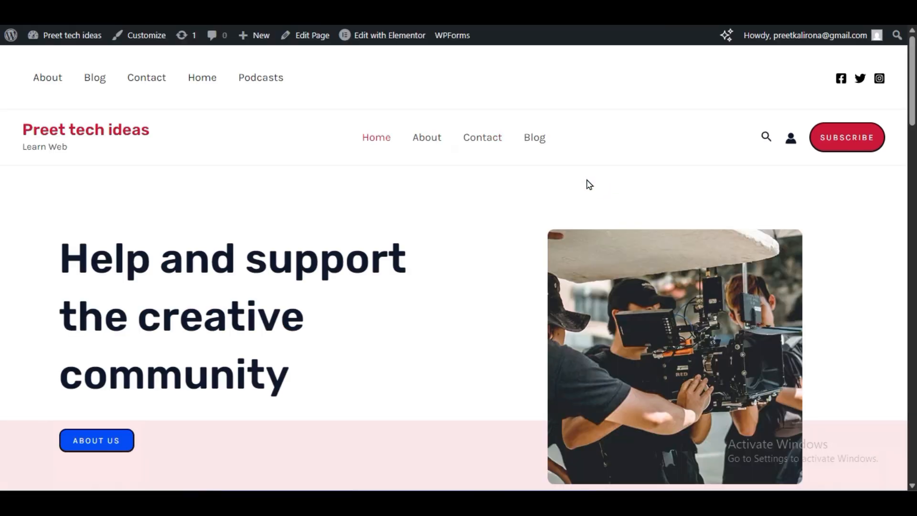
- Browse the Blog page on the live site and open the "Ten bone-crunching male-driven action films we love" post
click(547, 145)
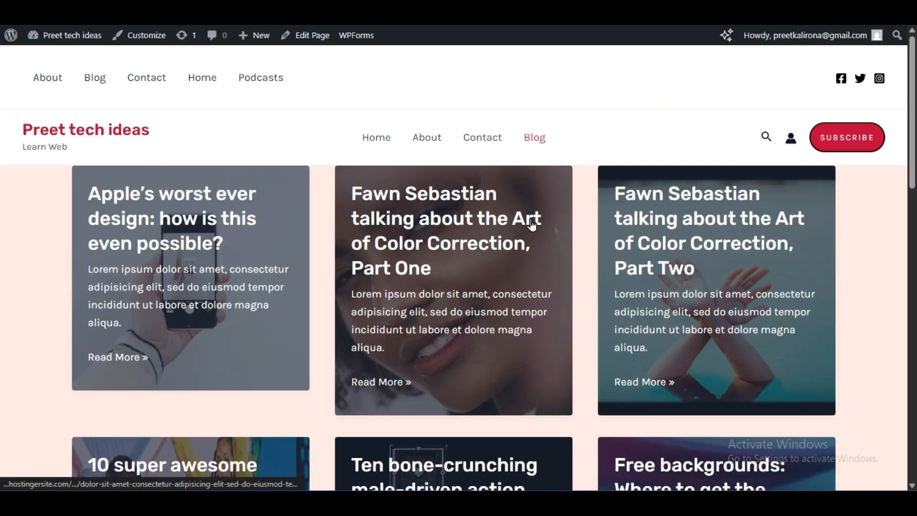
scroll(153, 323, down, 10)
scroll(158, 329, up, 5)
click(447, 215)
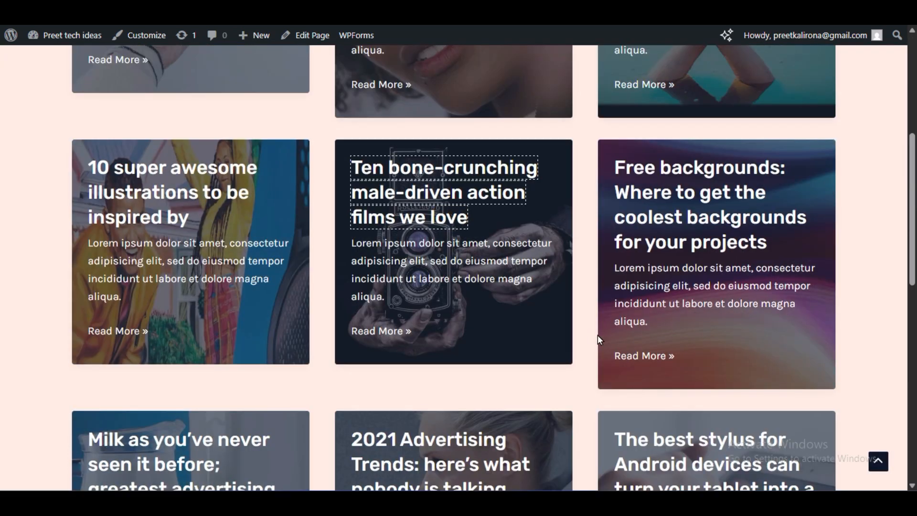
- Review the opened film post's layout, including its featured image, body text and sidebar
scroll(592, 380, down, 8)
scroll(592, 380, up, 5)
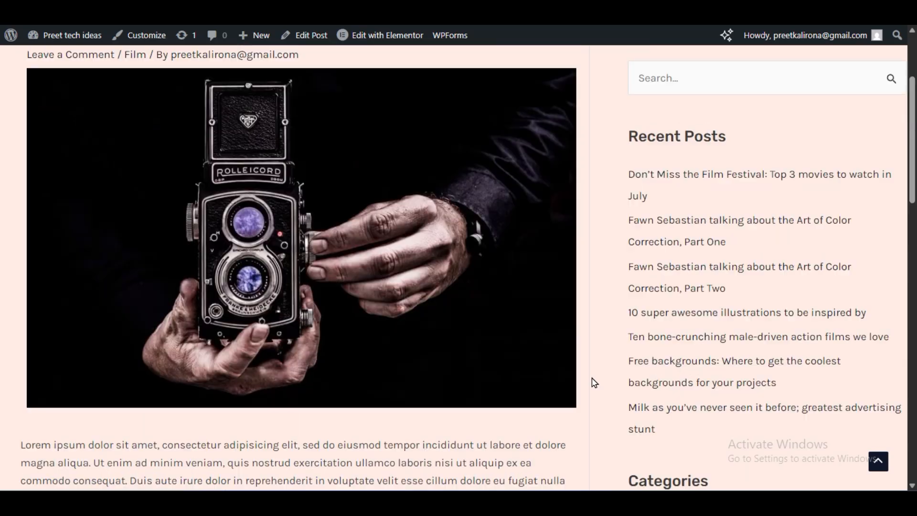
scroll(594, 381, up, 3)
scroll(594, 381, down, 3)
scroll(688, 367, down, 9)
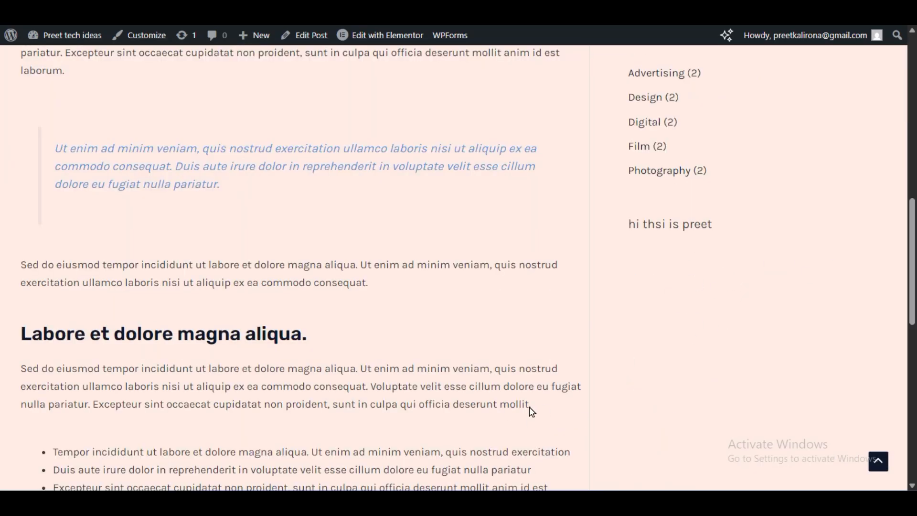
scroll(430, 384, up, 12)
- Return to the Home page and open the Header settings in the theme Customizer
click(107, 132)
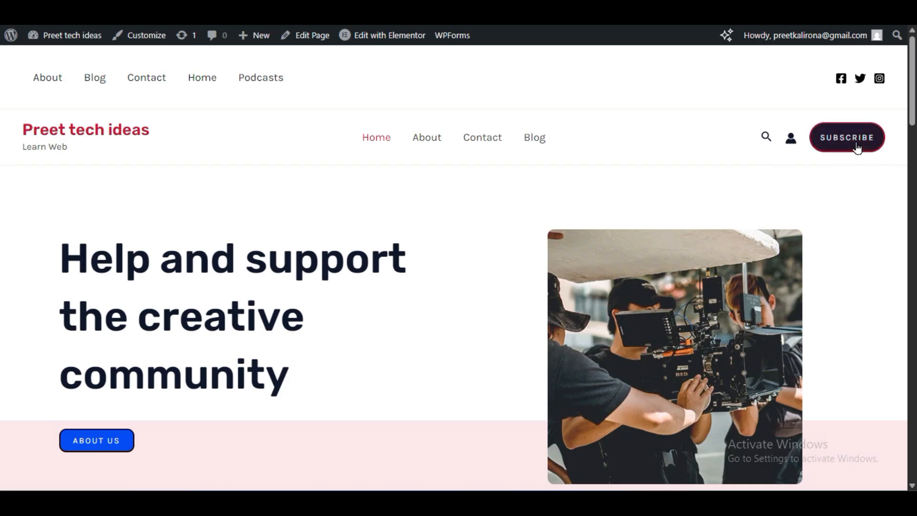
click(150, 45)
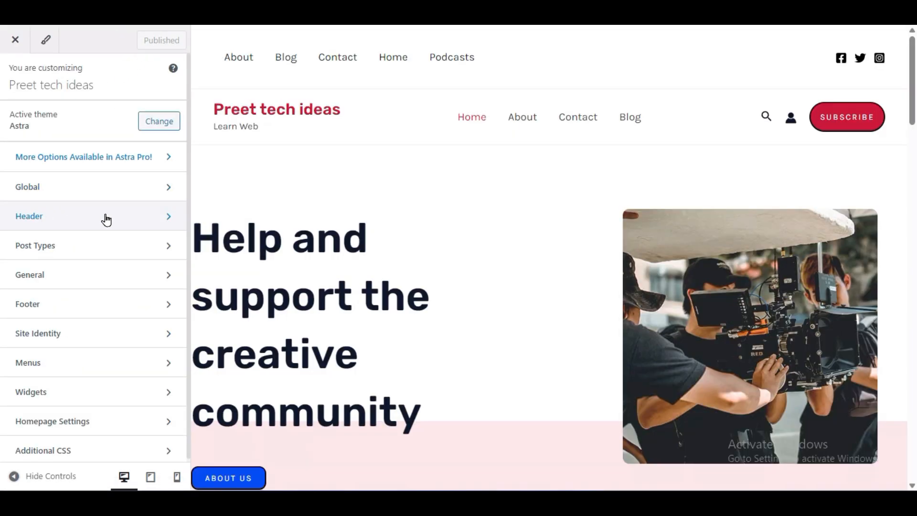
click(106, 219)
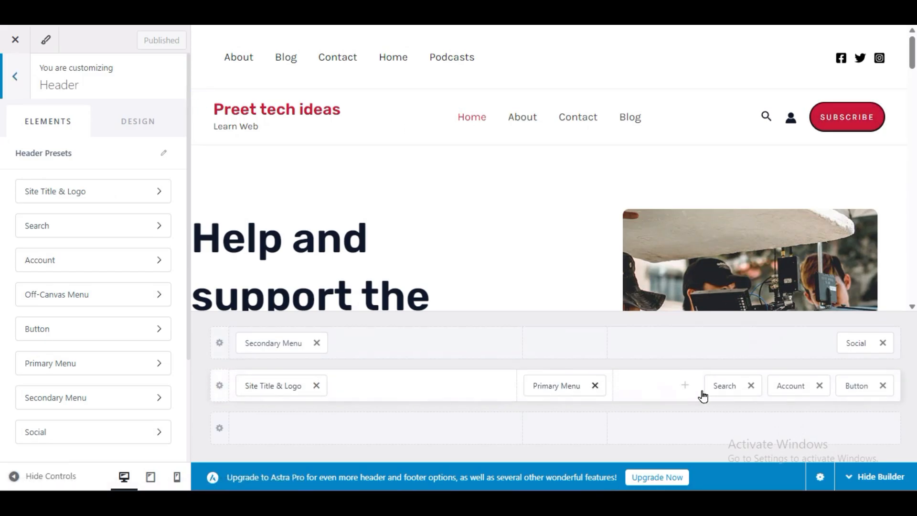
- Open the header's Subscribe button settings and set the button text to "Contact Us"
click(855, 386)
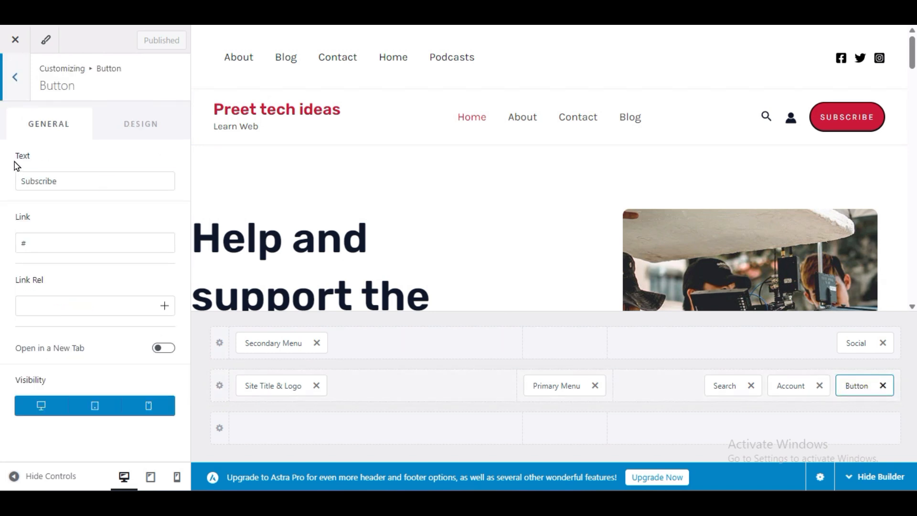
click(67, 184)
double_click(68, 185)
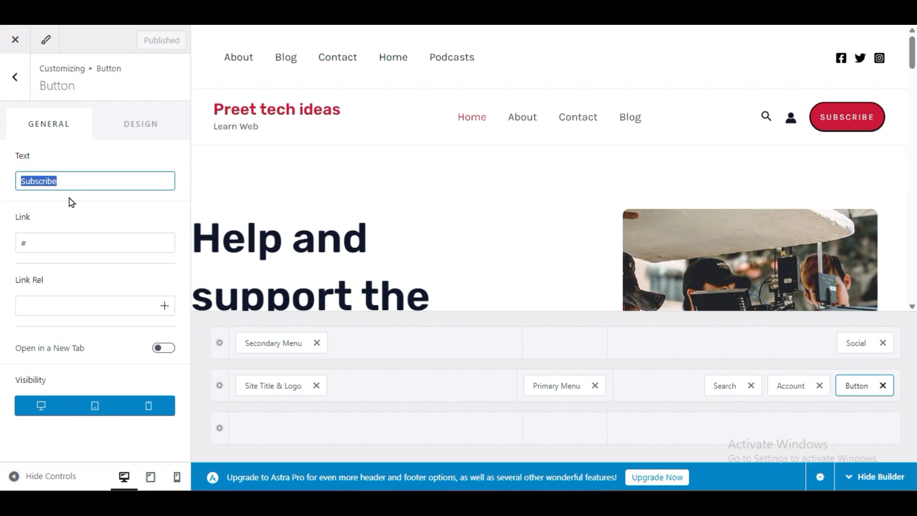
text(Con)
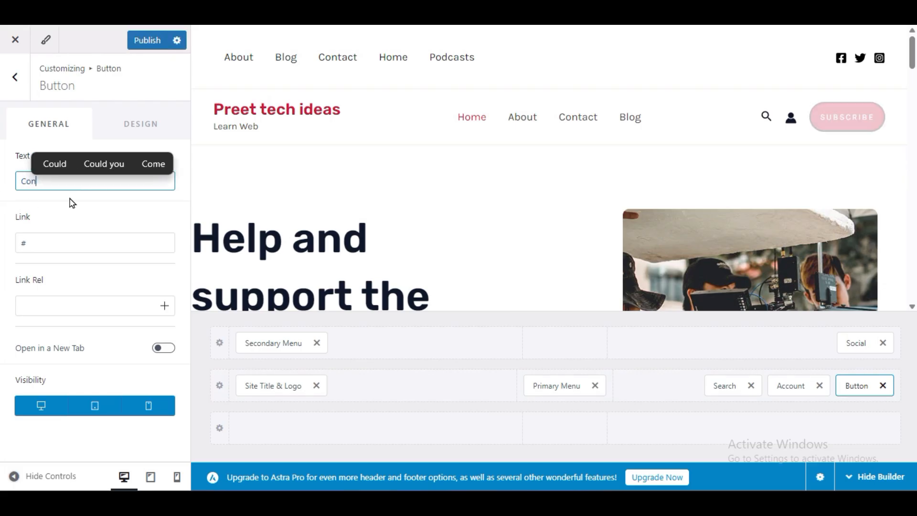
text(tact Us)
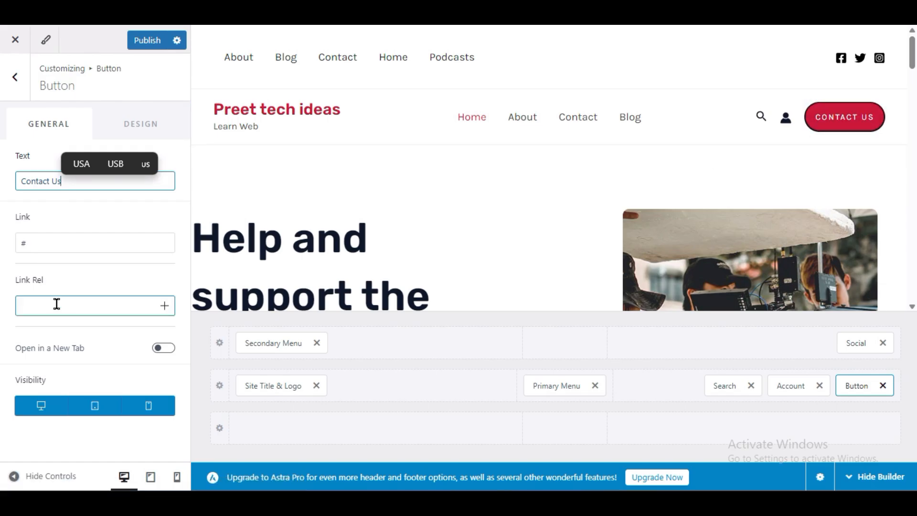
- Copy the About page's link address from the list of all pages in the WordPress dashboard
click(41, 245)
drag(57, 243, 2, 261)
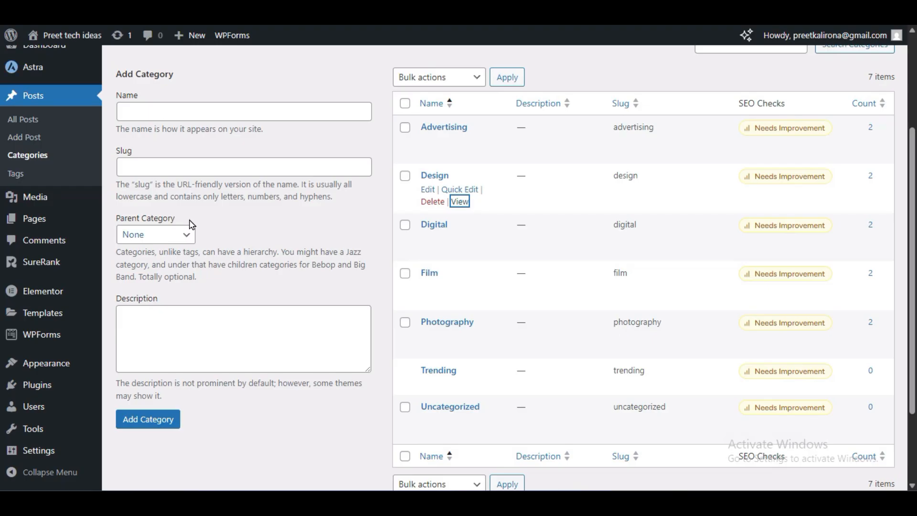
scroll(191, 224, up, 3)
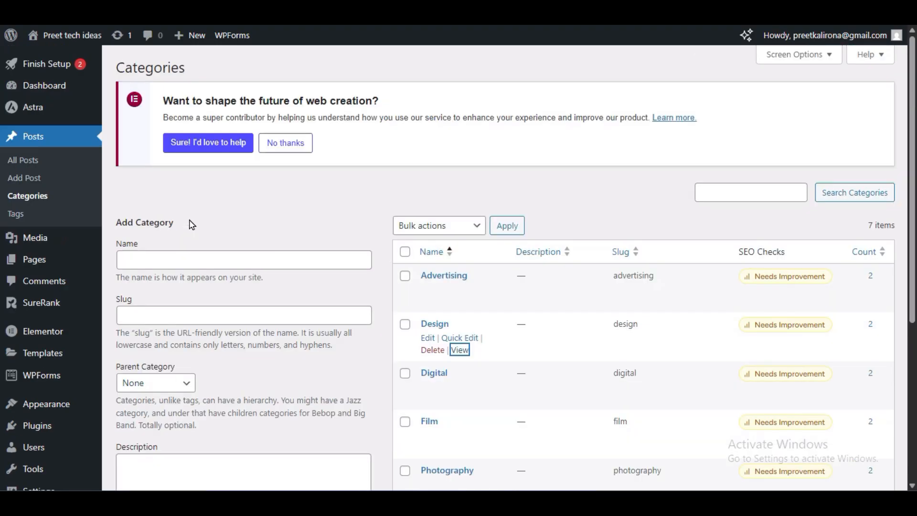
mouse_move(33, 260)
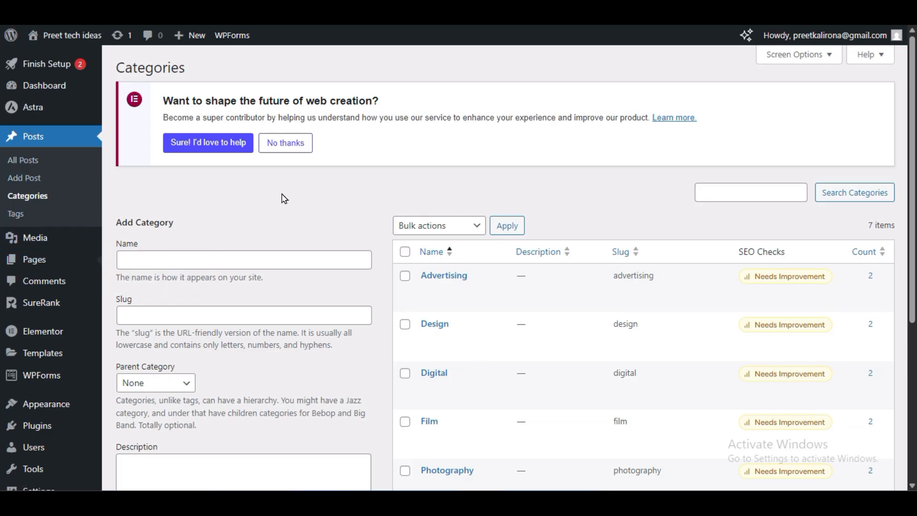
scroll(359, 287, down, 1)
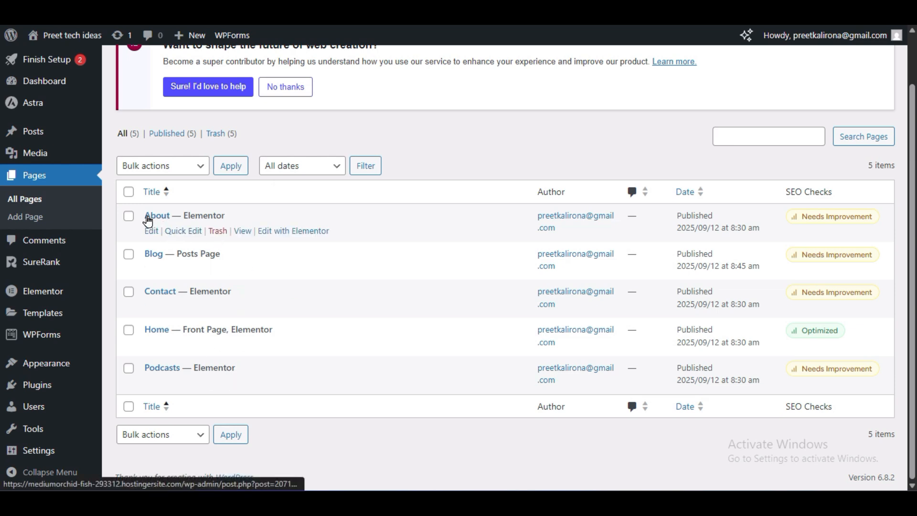
click(240, 236)
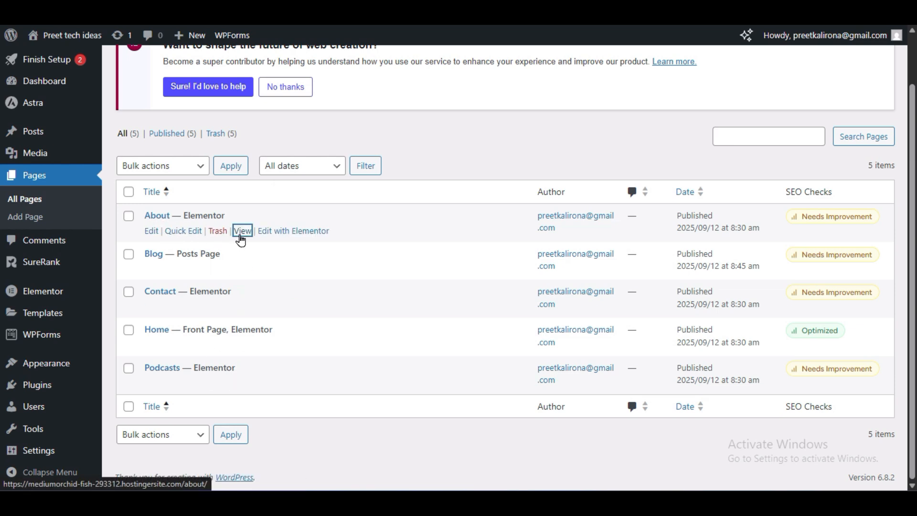
right_click(240, 238)
click(271, 351)
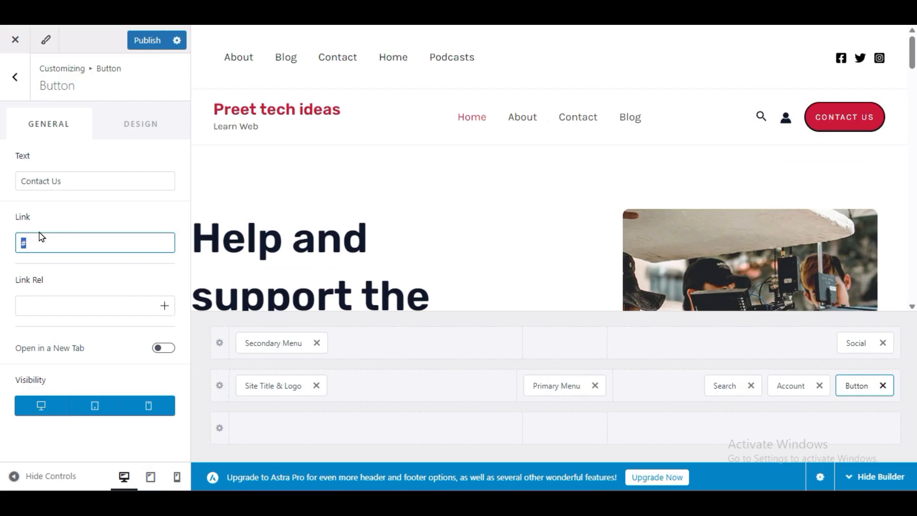
- Replace the header button's # link with the copied About page address and publish the header changes
double_click(41, 241)
key(ctrl+v)
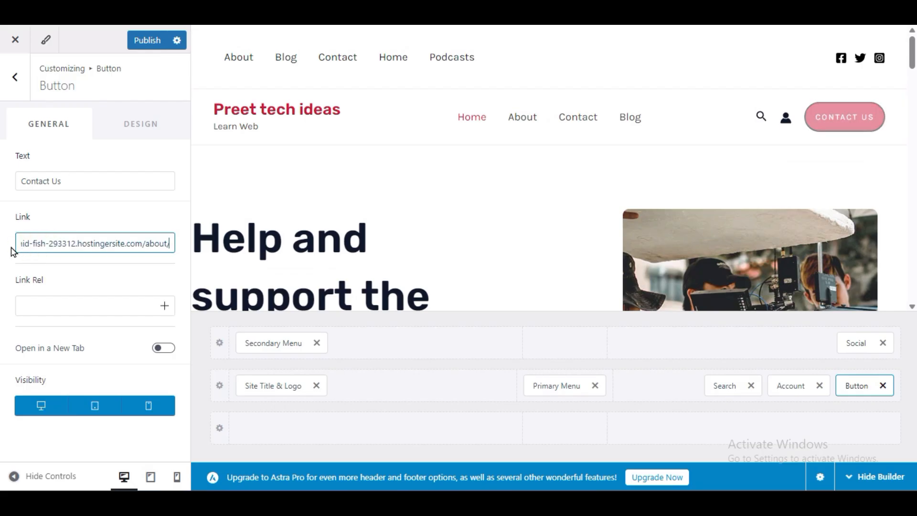
click(147, 42)
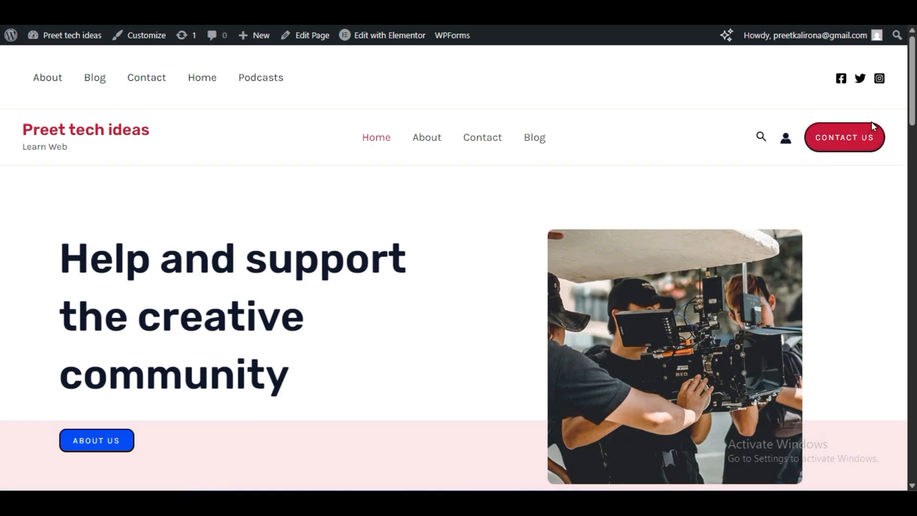
- Test the Contact Us header button on the live Home page and look over the page it opens
click(844, 142)
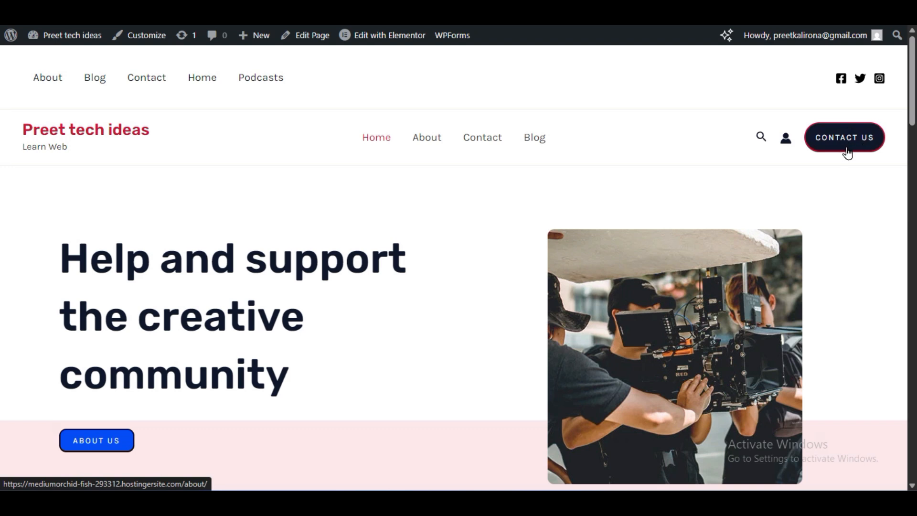
scroll(306, 324, down, 5)
scroll(422, 378, up, 5)
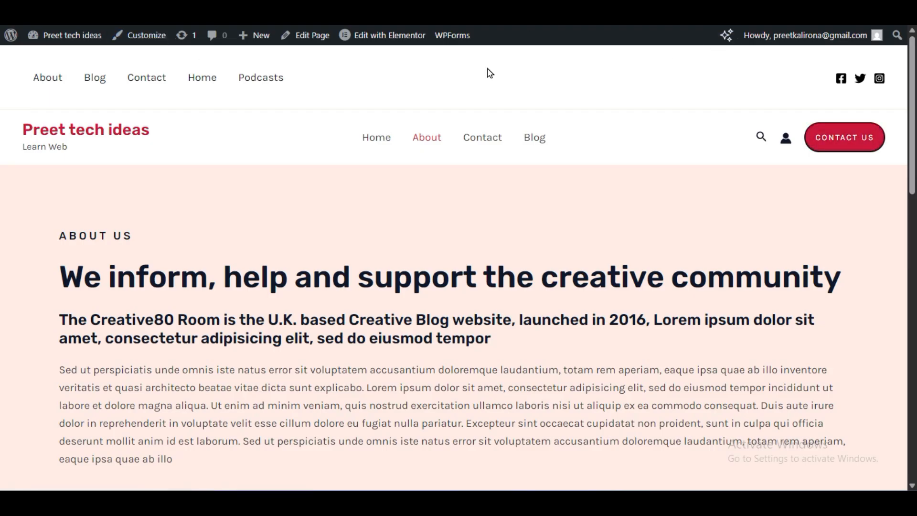
- Check the dashboard's page list and review the live About page's intro, Our Team and Become a Guest Author sections
click(477, 10)
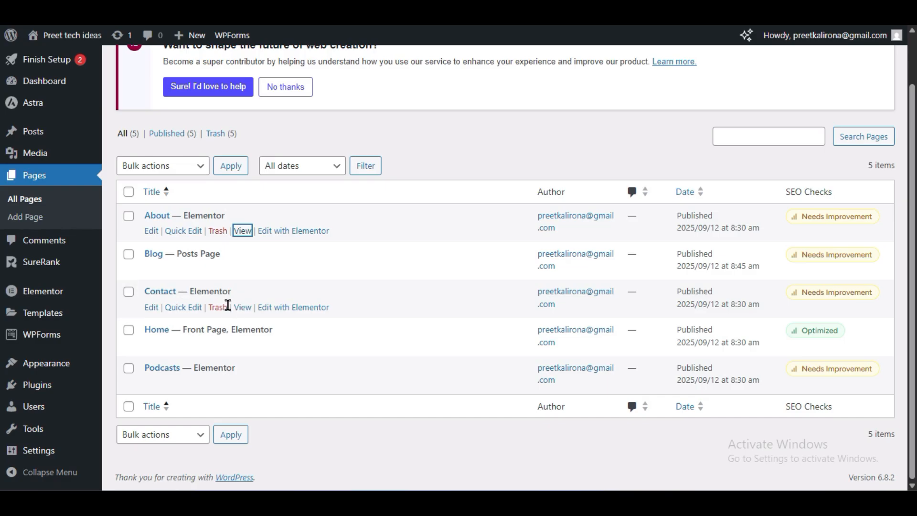
click(33, 103)
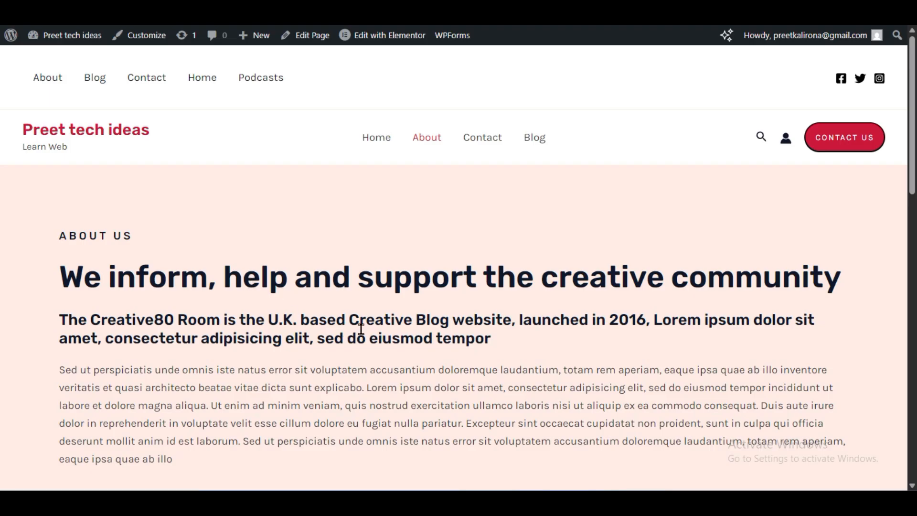
scroll(361, 329, down, 5)
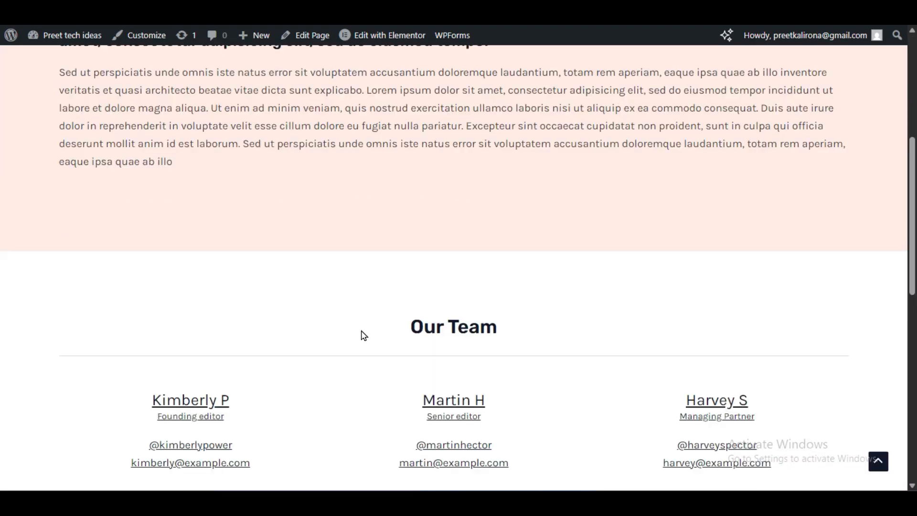
scroll(364, 335, down, 8)
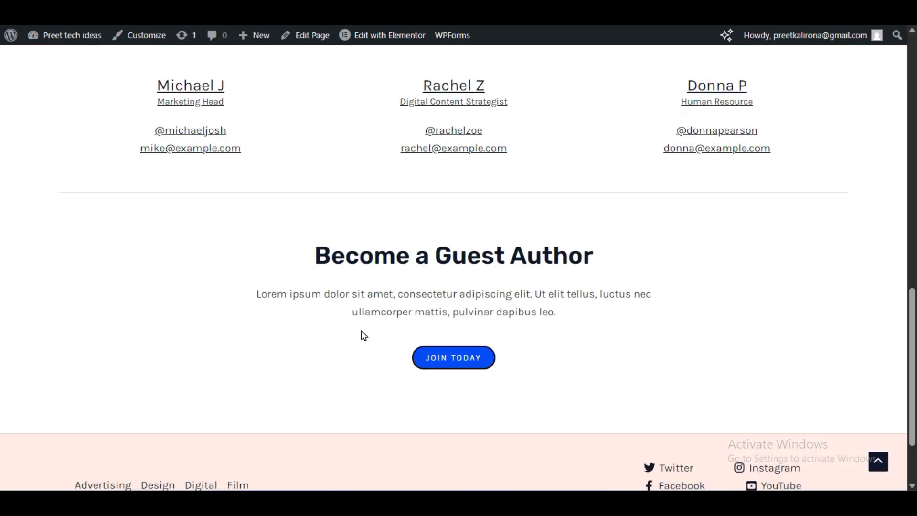
scroll(361, 334, up, 13)
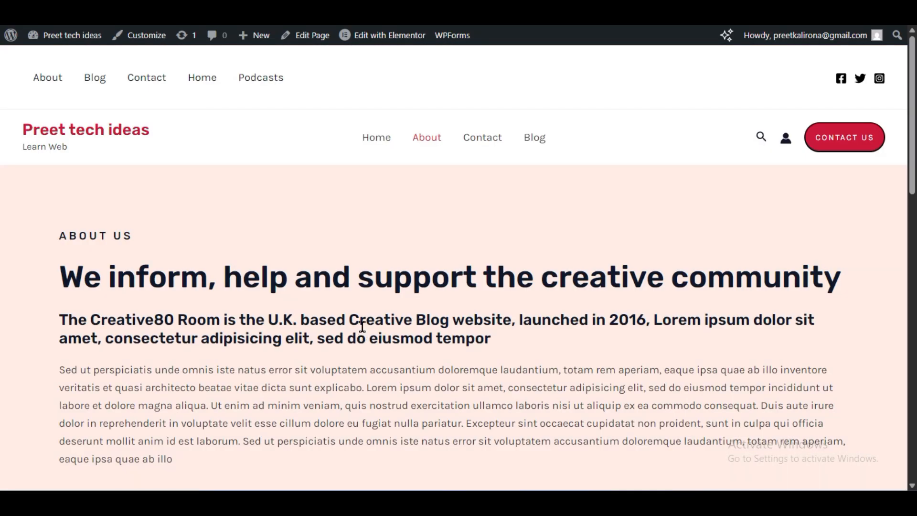